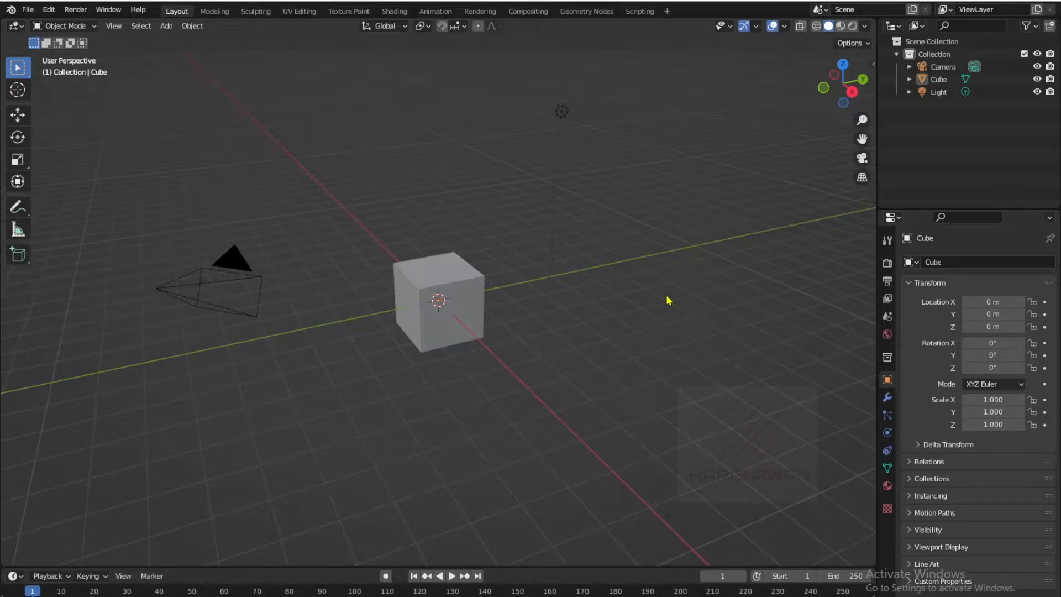
left_click(473, 309)
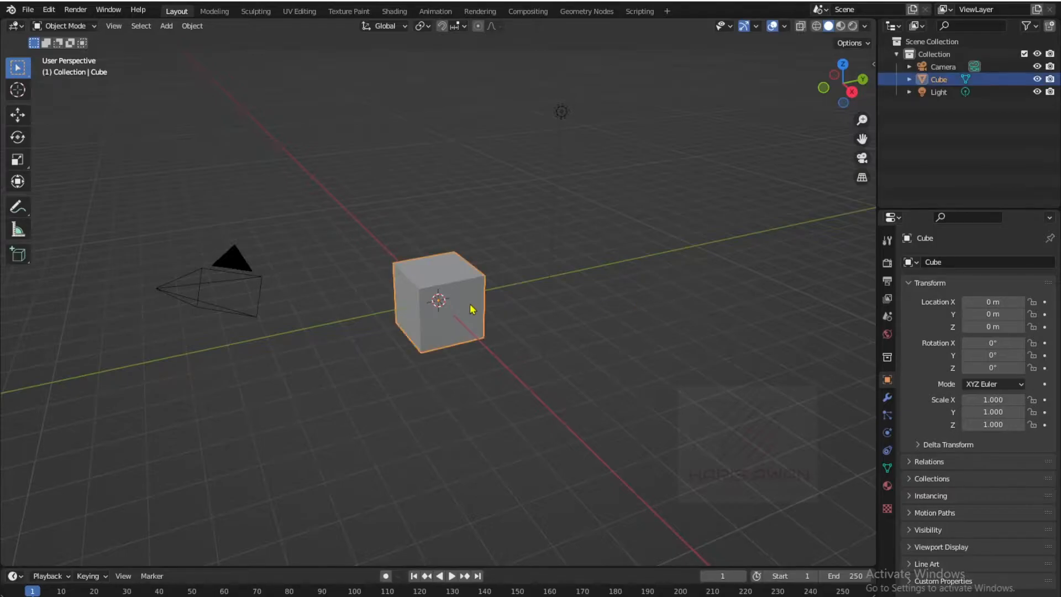
key("Tab")
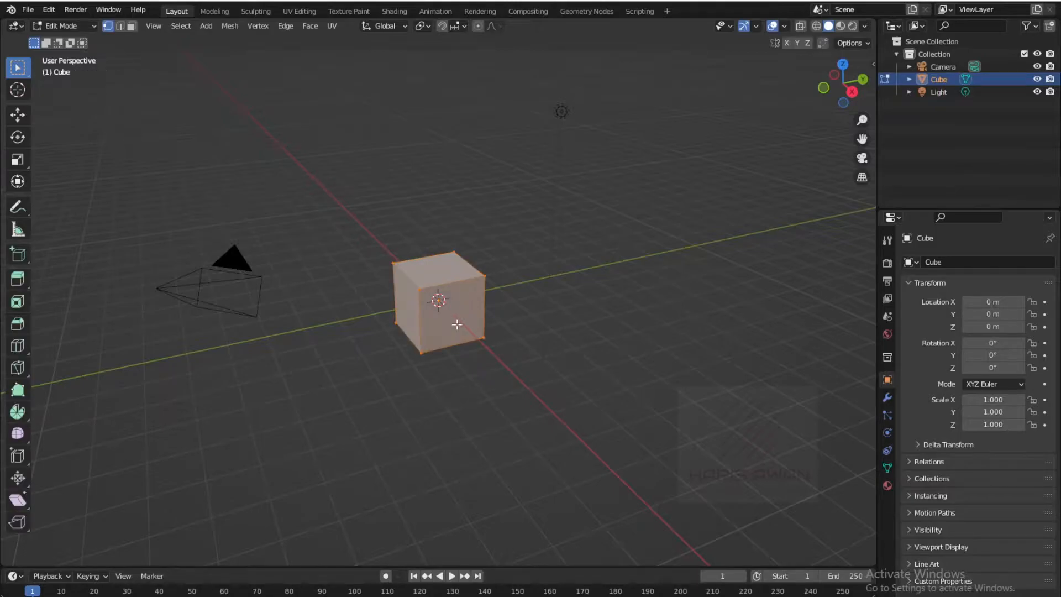
left_click(409, 465)
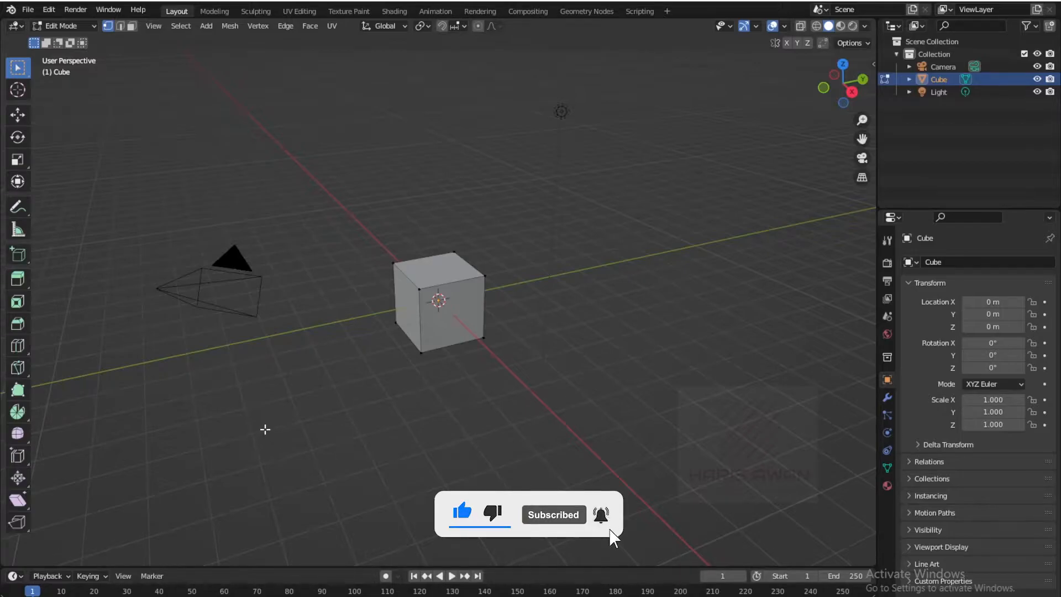
key("Tab")
- Switch to Google Chrome and search Google for "house low poly"
key("super")
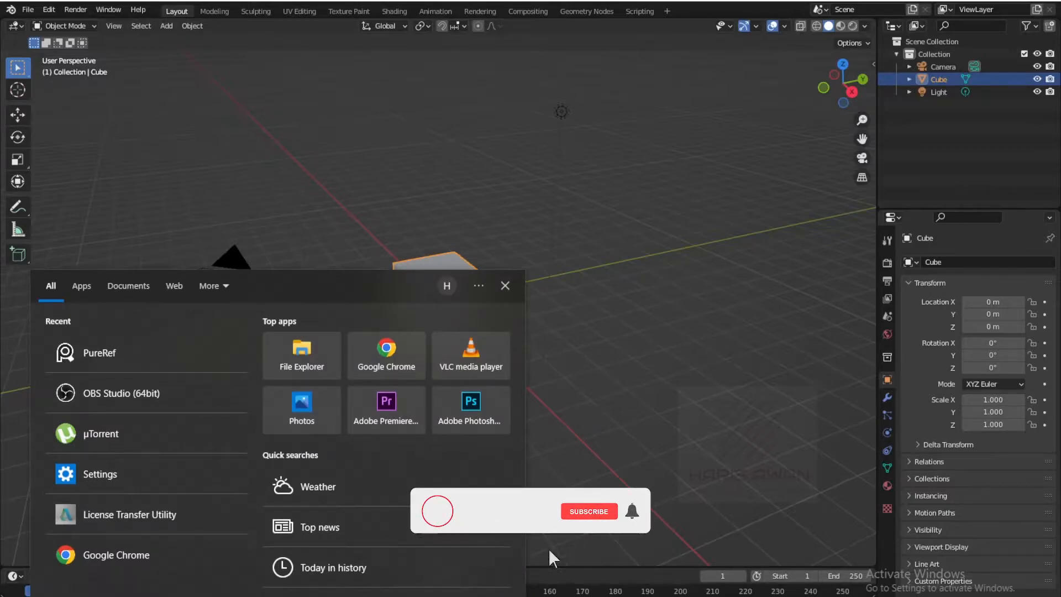
left_click(148, 554)
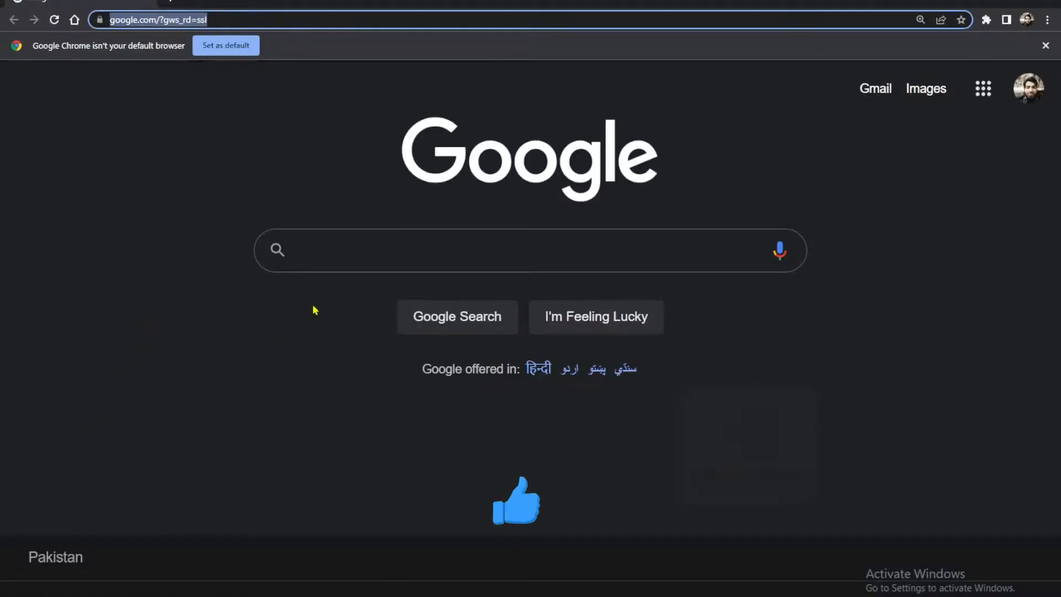
left_click(378, 249)
type("H")
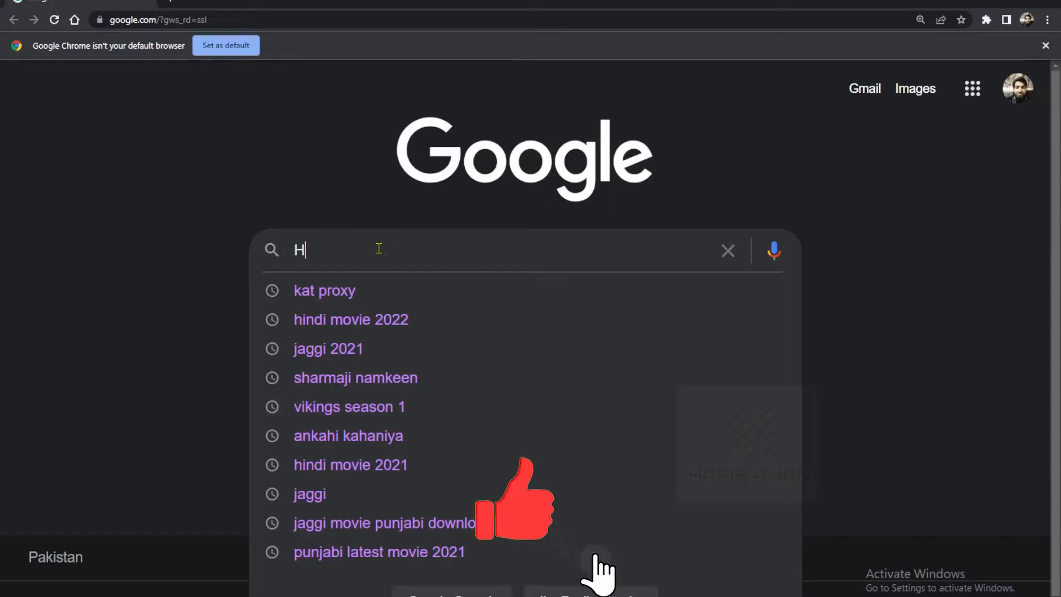
type("ouse low ")
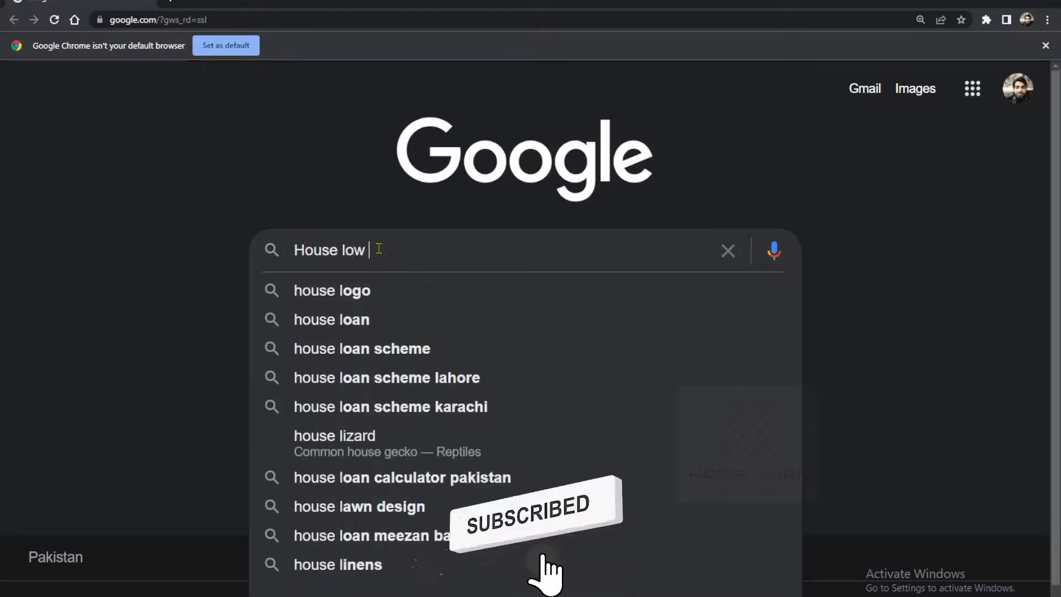
type("pol")
key("Down")
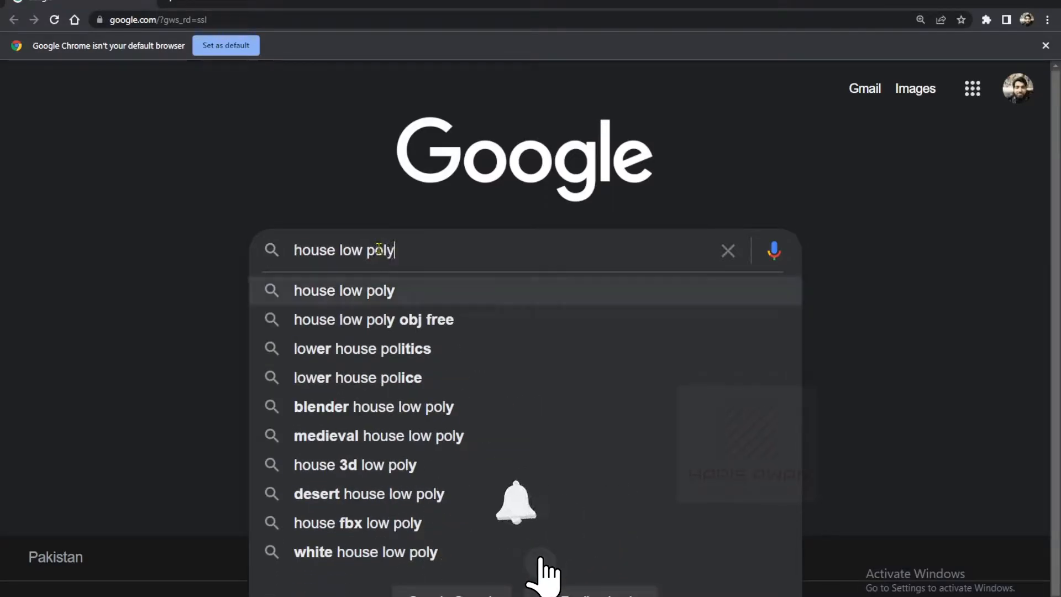
key("Return")
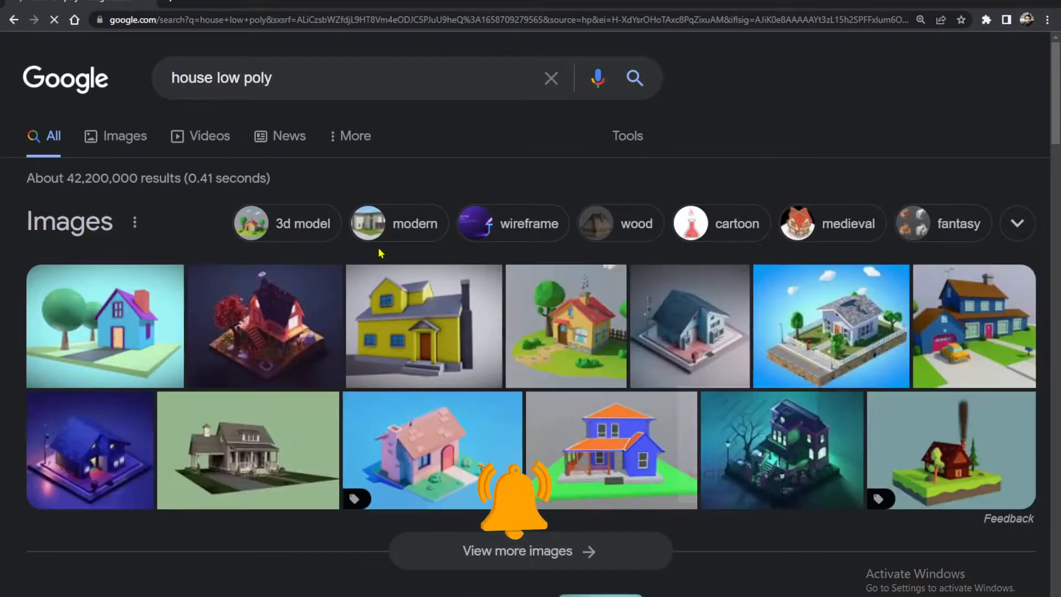
- Browse the image results and save the picture of the yellow, red-roofed cartoon house titled "Low Poly House 1"
left_click(141, 141)
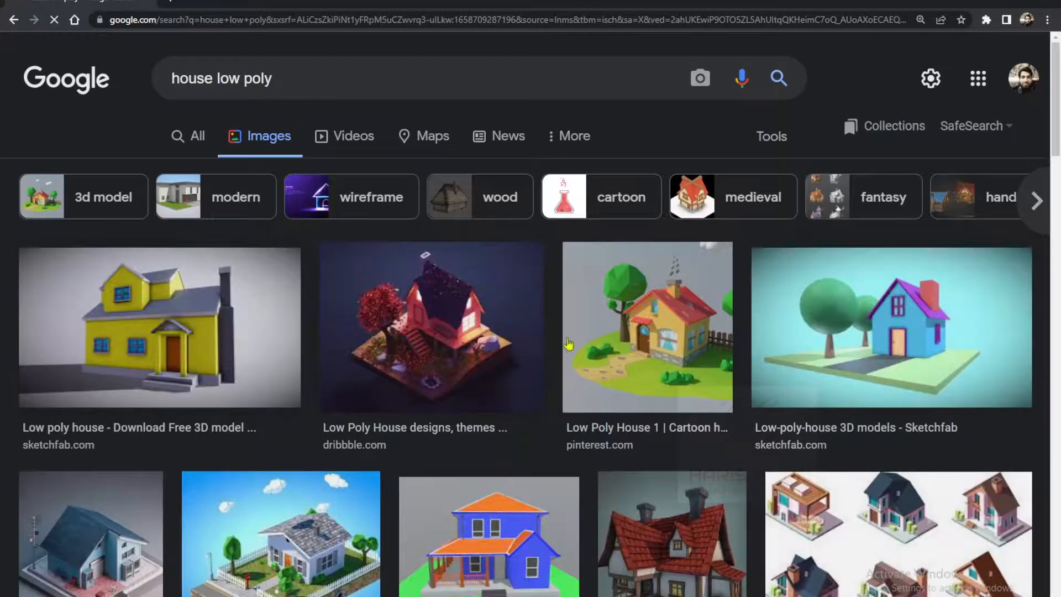
scroll(415, 445, "down", 5)
scroll(416, 445, "down", 1)
scroll(522, 461, "up", 4)
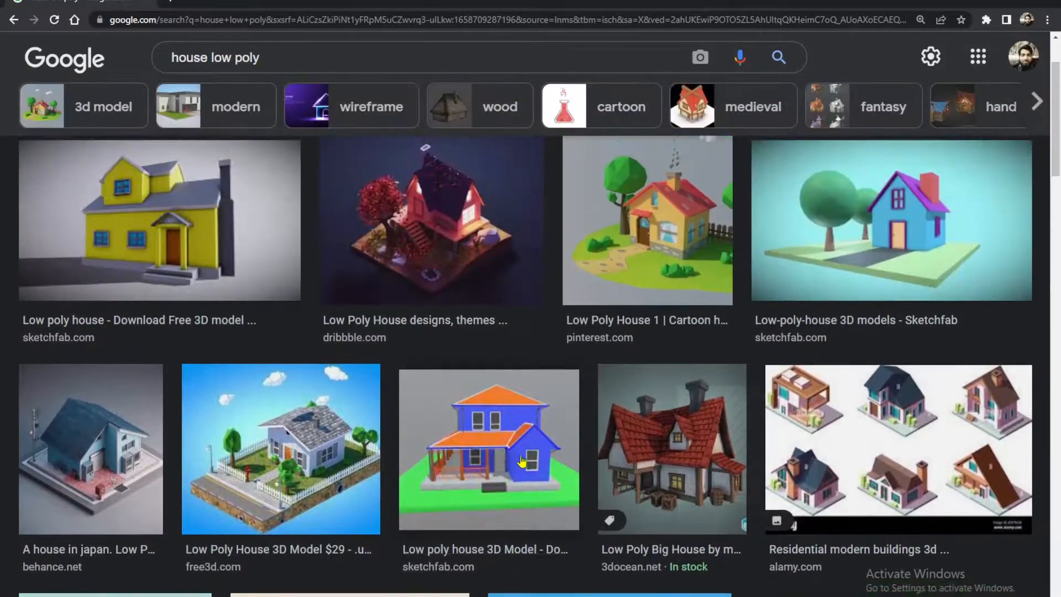
scroll(521, 462, "up", 2)
left_click(934, 326)
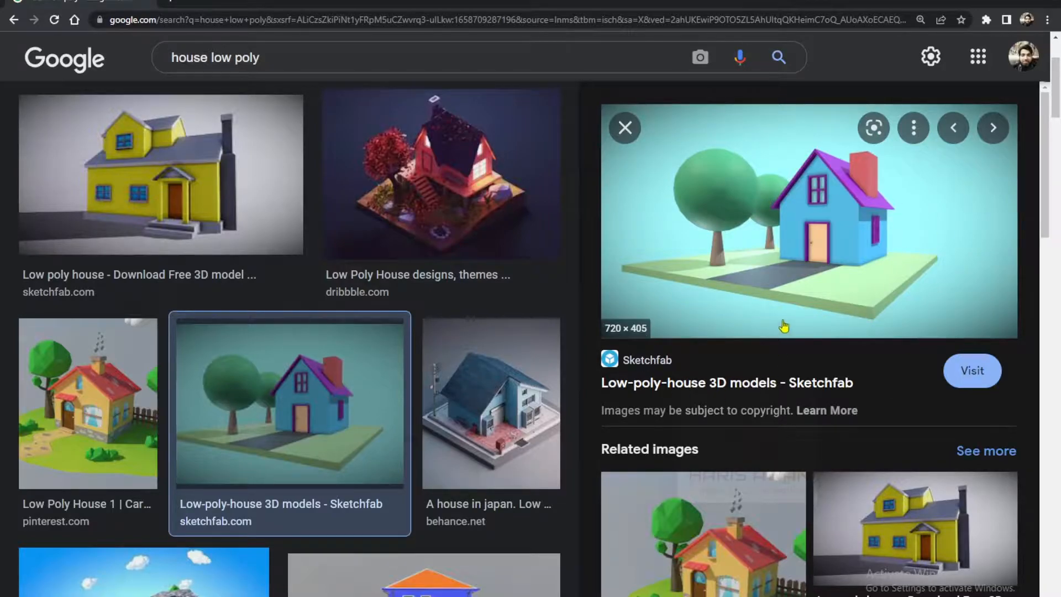
key("Left")
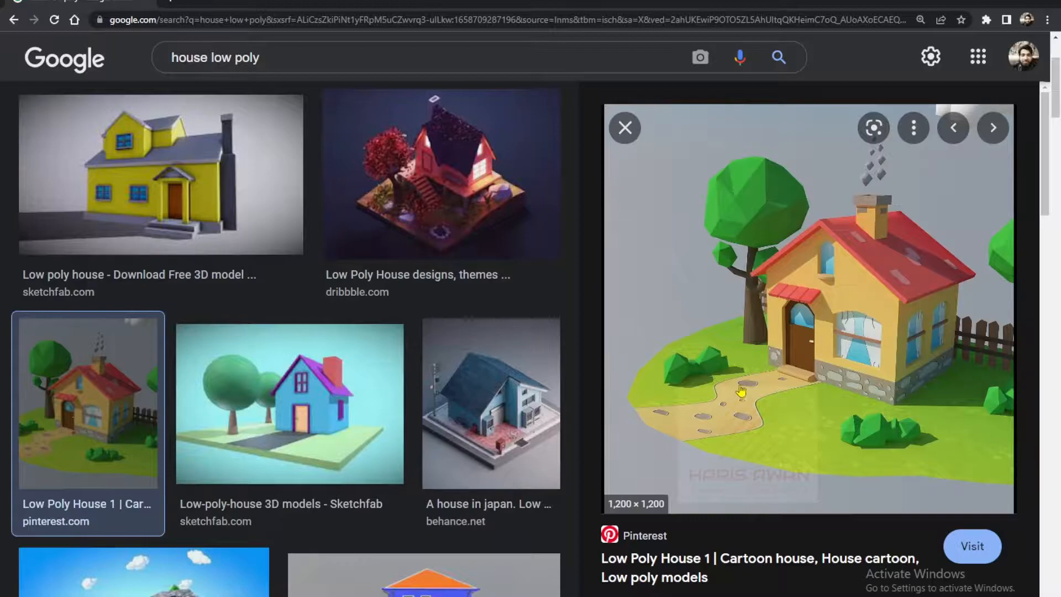
right_click(742, 391)
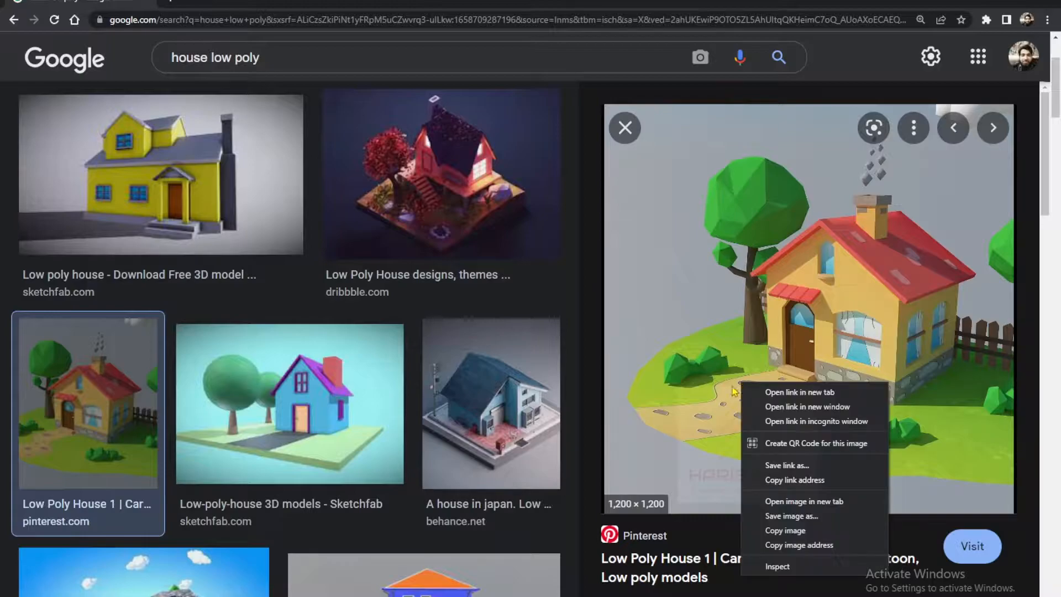
left_click(772, 520)
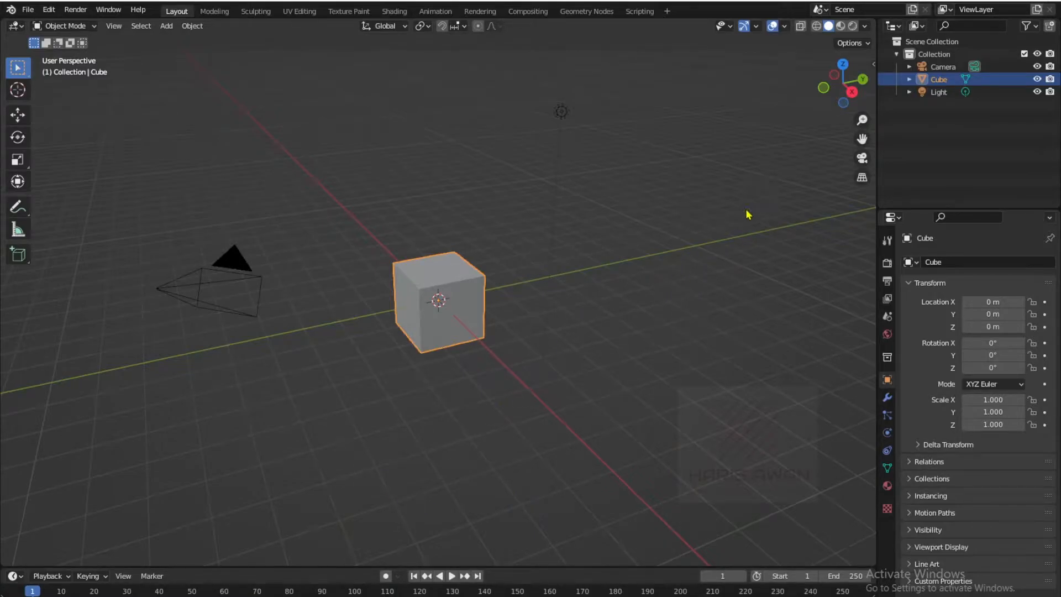
- In Blender, load the saved cartoon house picture from the Desktop as a reference image
left_click(663, 308)
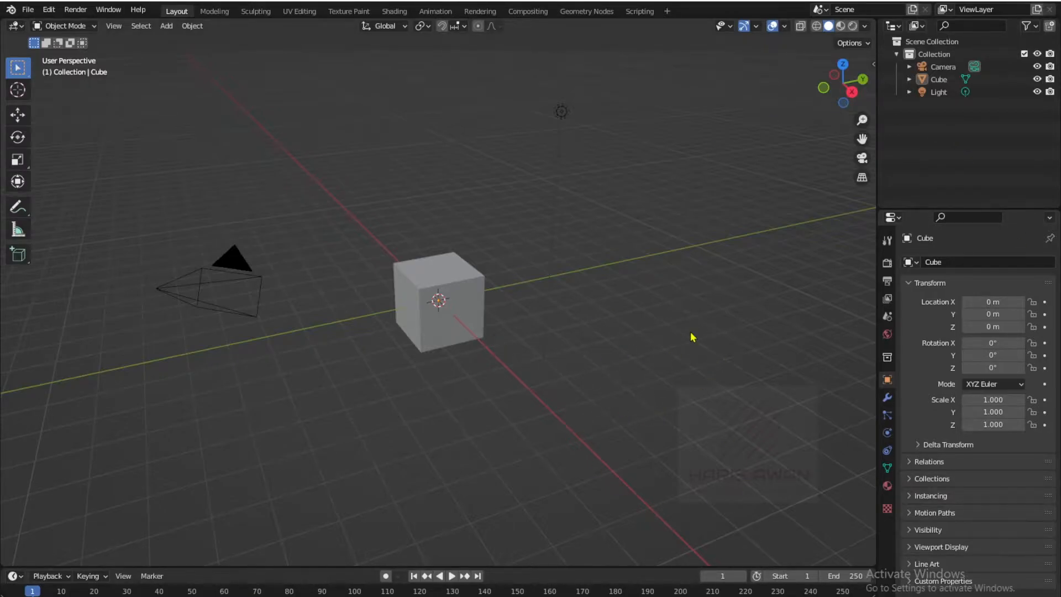
middle_click_drag(592, 306, 575, 347)
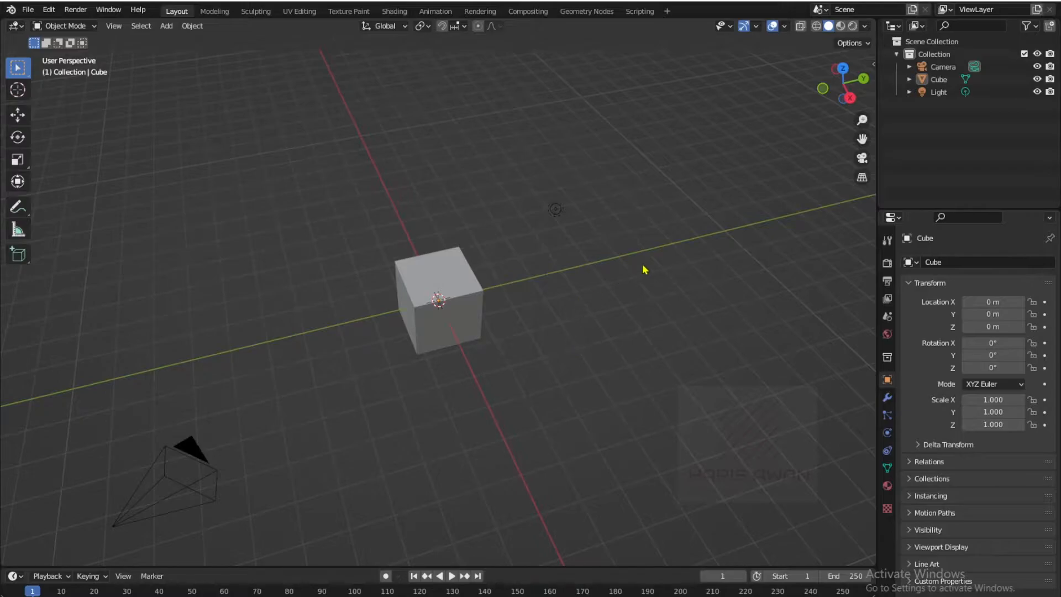
key("shift+a")
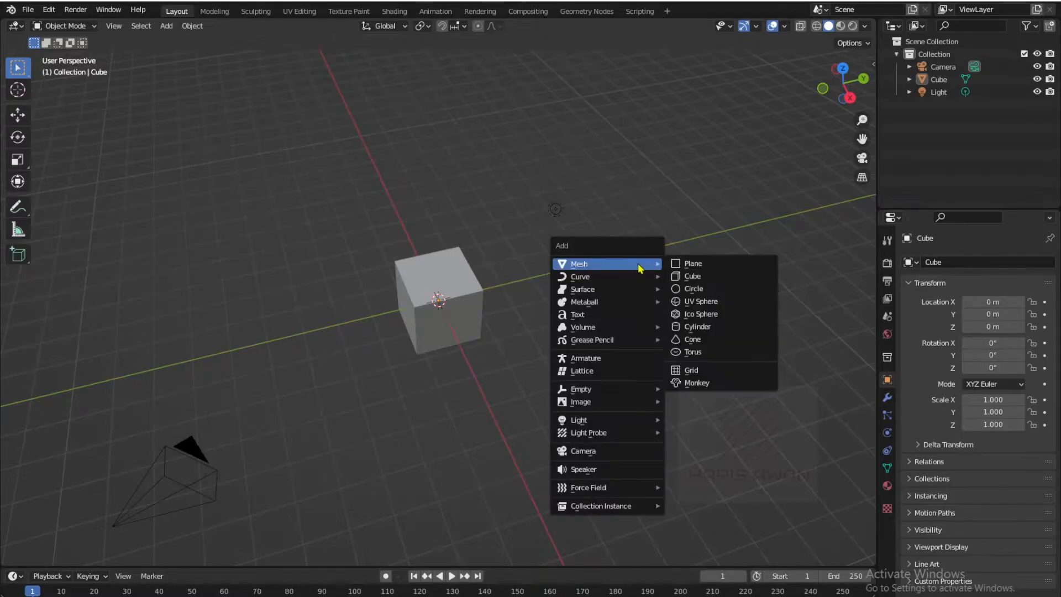
mouse_move(587, 413)
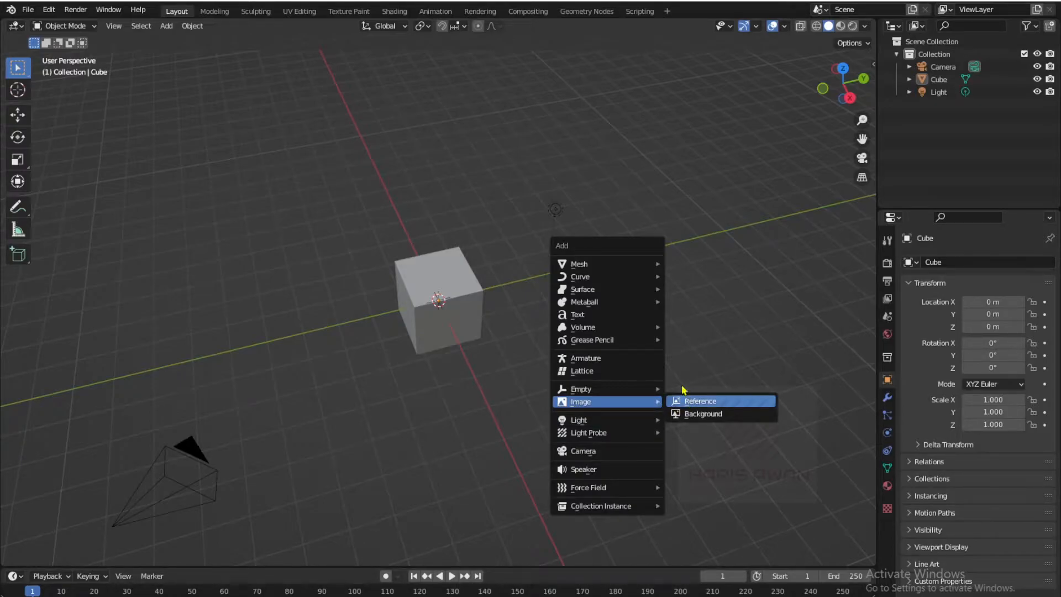
left_click(694, 402)
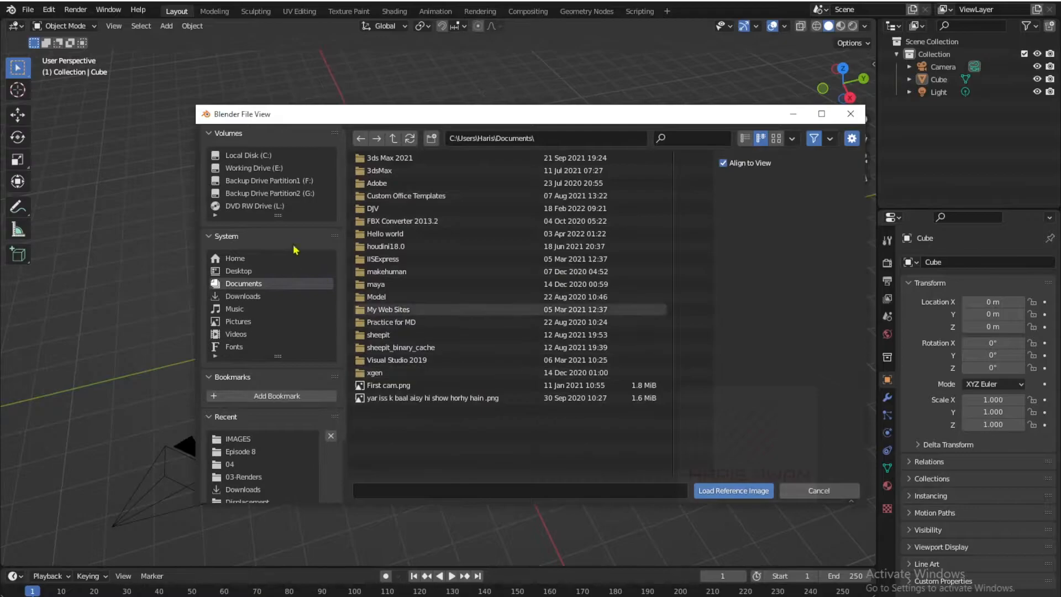
left_click(241, 272)
left_click(403, 284)
left_click(772, 492)
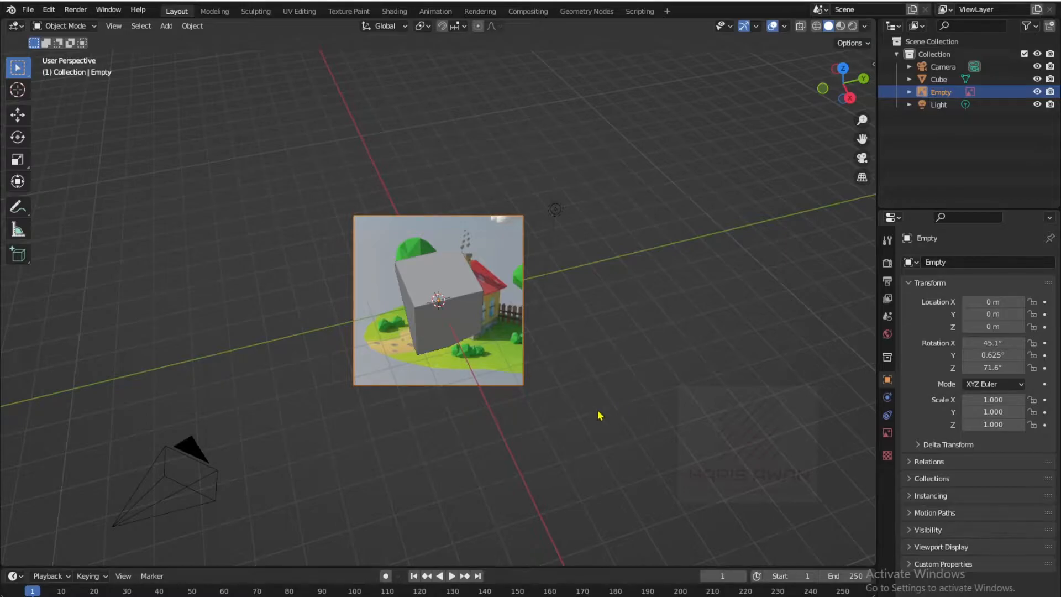
- Set the reference image's X, Y and Z rotation to 0°
key("KP_1")
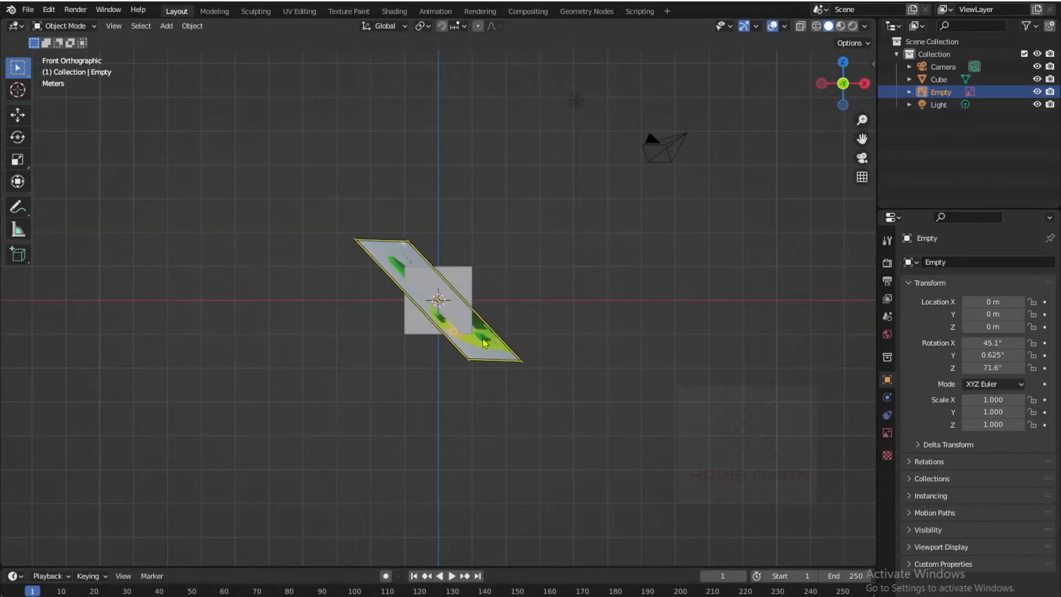
left_click(872, 65)
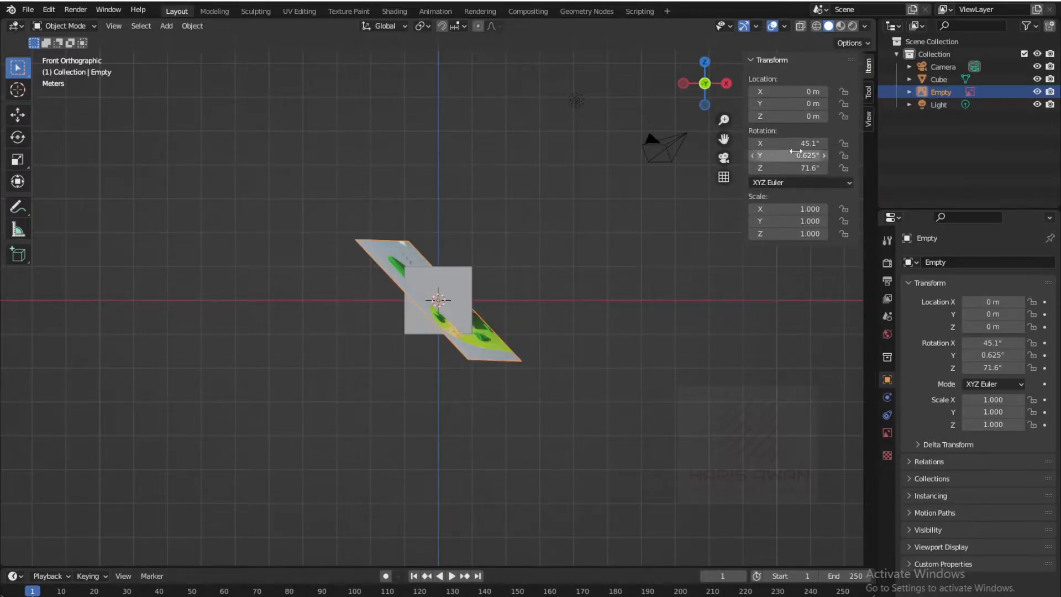
left_click(801, 144)
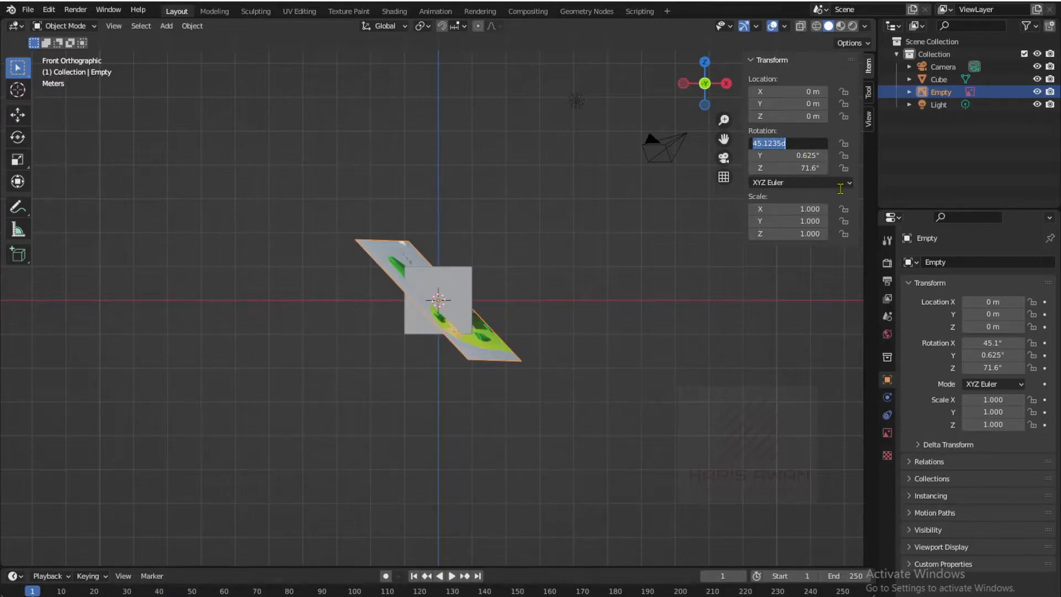
type("0")
key("Tab")
type("0")
key("Tab")
type("0")
key("Tab")
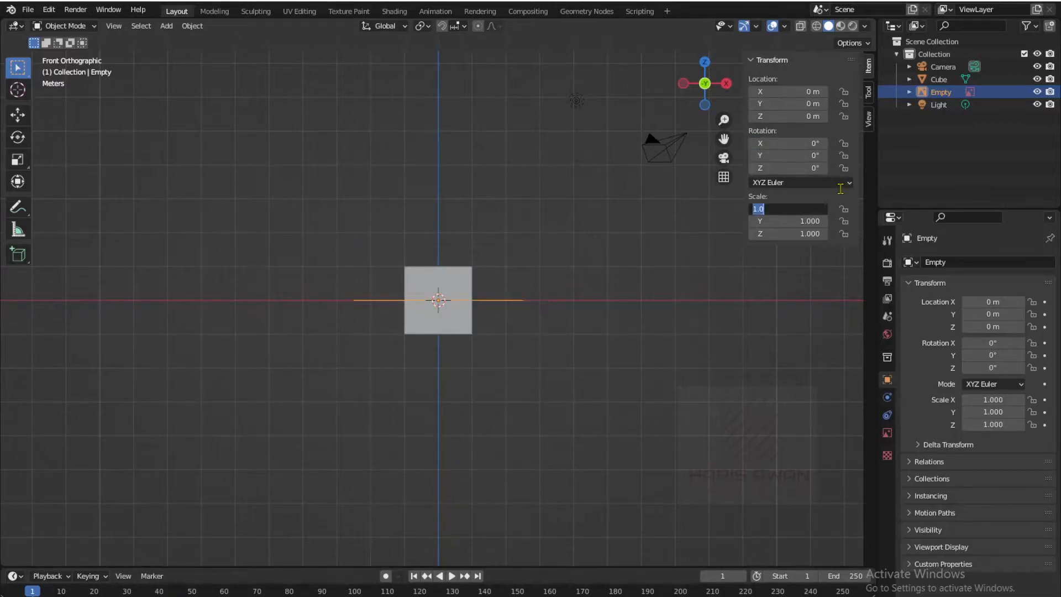
key("Return")
- Examine how the reference image lies relative to the cube from the top and front views
middle_click_drag(552, 206, 527, 303)
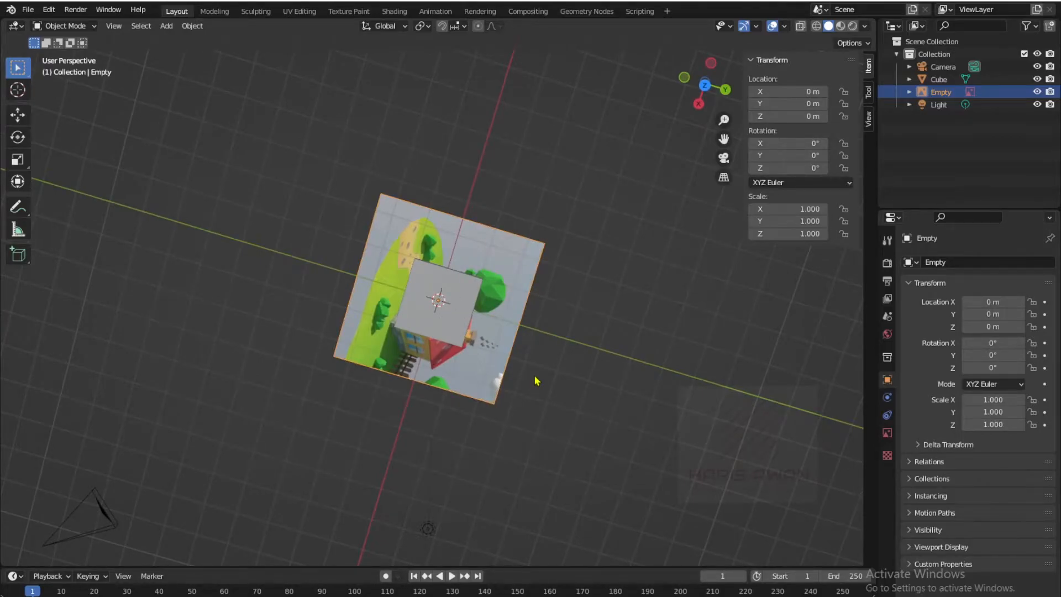
key("KP_7")
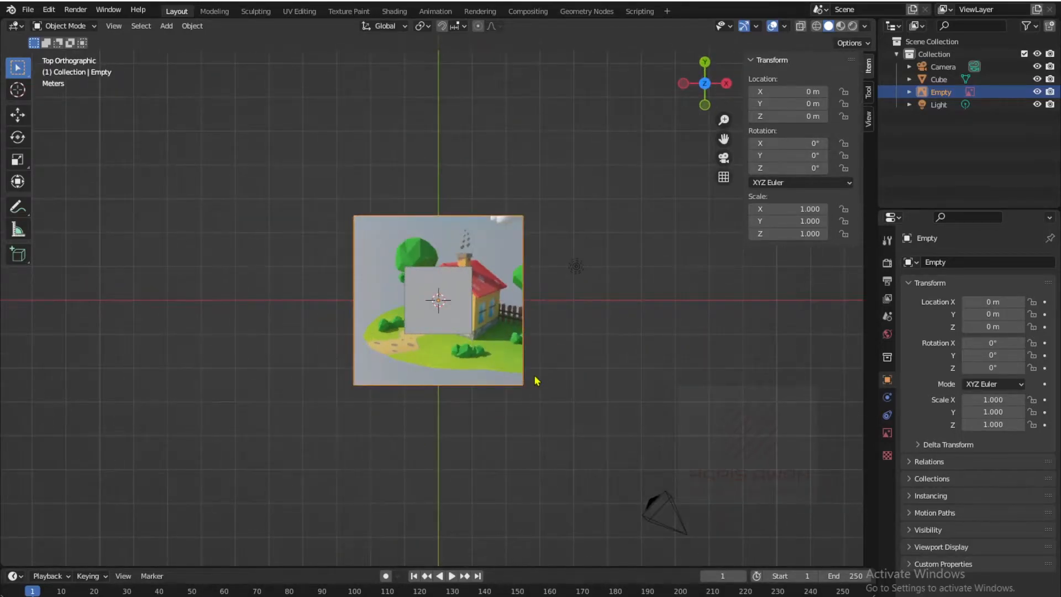
key("KP_1")
key("KP_7")
key("KP_1")
key("KP_7")
key("KP_1")
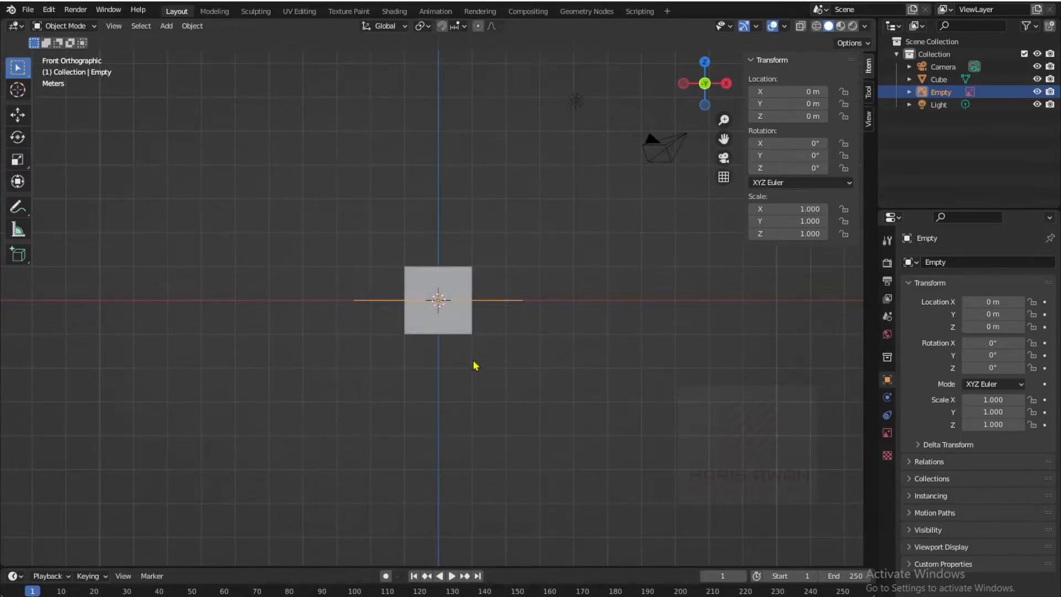
- In top view, move the reference image away from the cube to about 17.4 m along the X axis
key("KP_7")
left_click(18, 117)
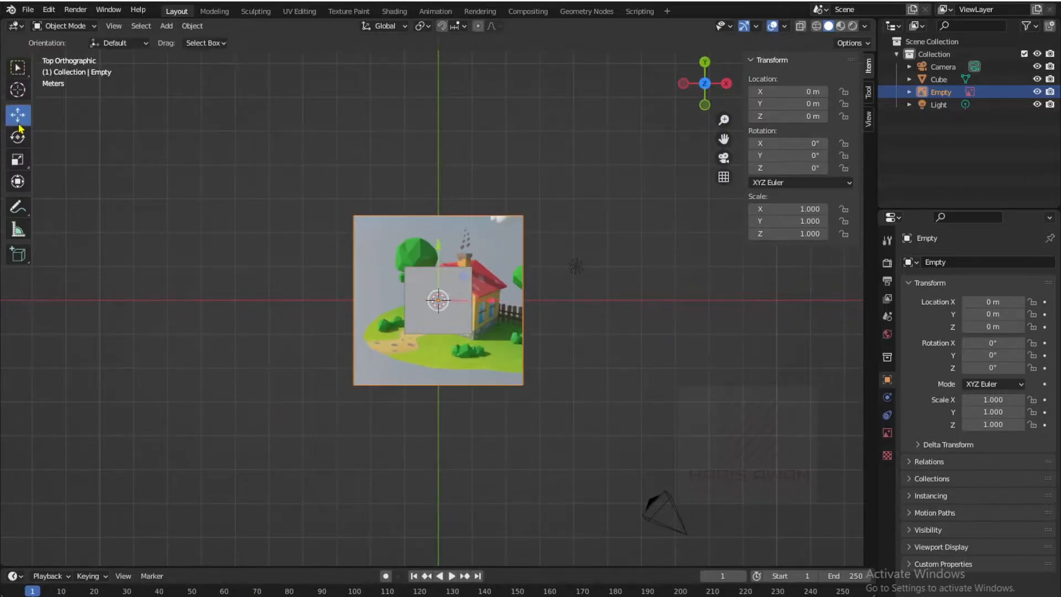
left_click_drag(471, 299, 194, 359)
scroll(557, 293, "down", 2)
scroll(560, 297, "down", 2)
scroll(561, 301, "up", 1)
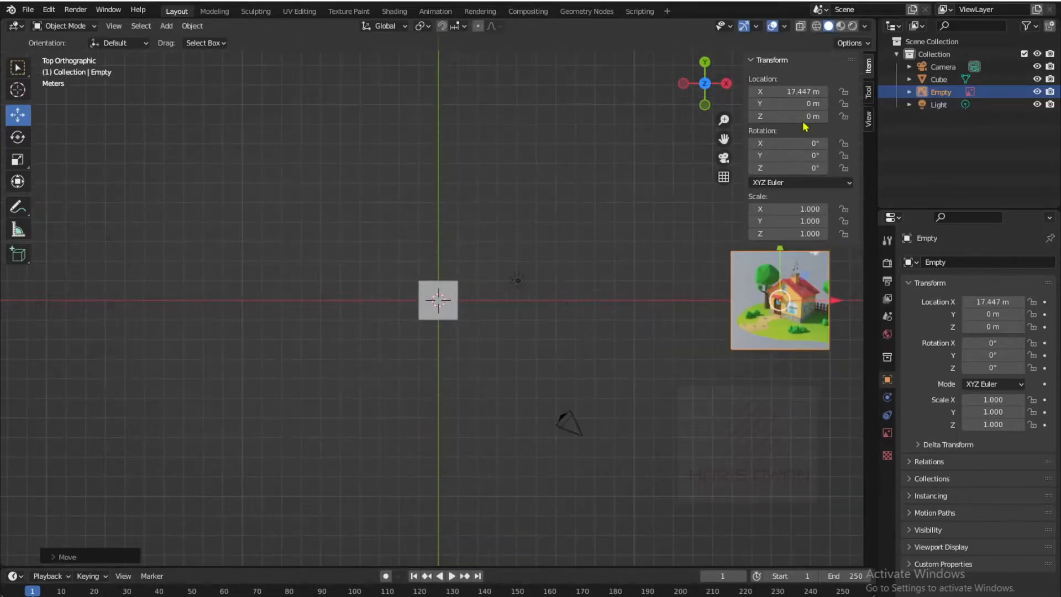
- Turn the Outliner area into a second 3D Viewport and widen it
left_click(893, 28)
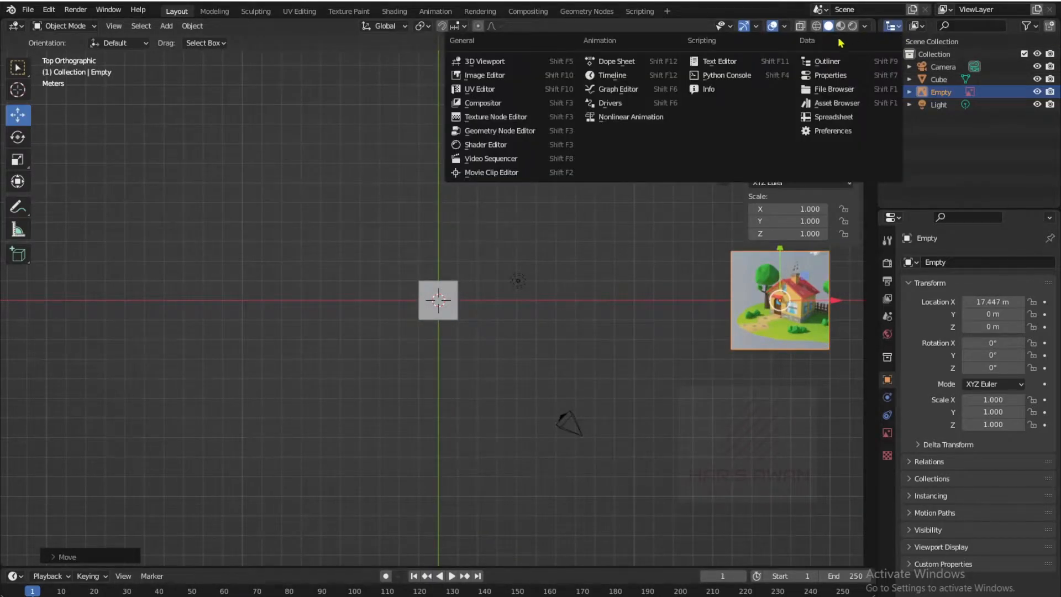
left_click(504, 62)
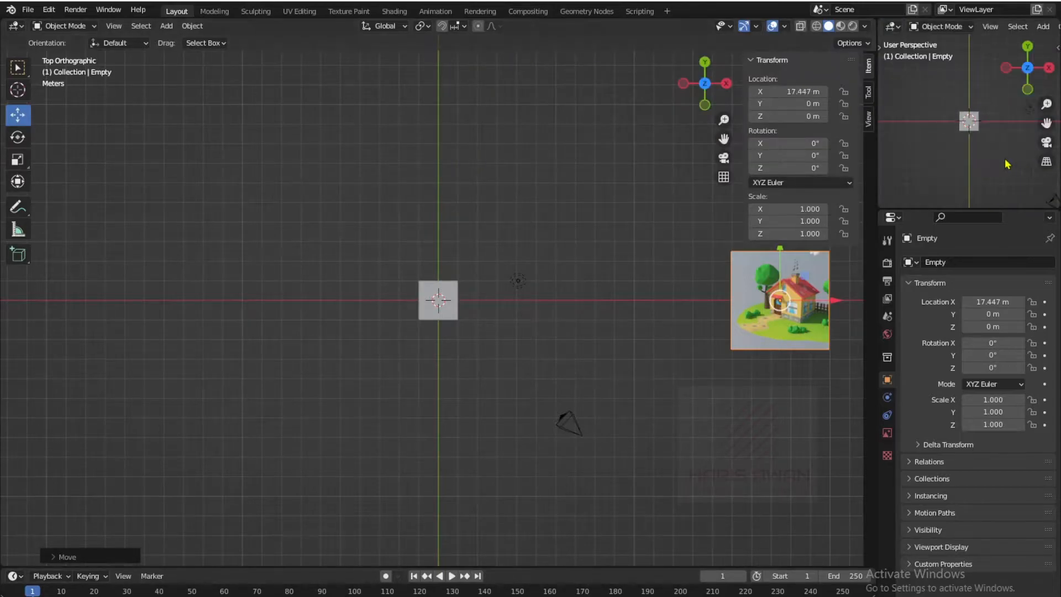
scroll(1005, 161, "up", 3)
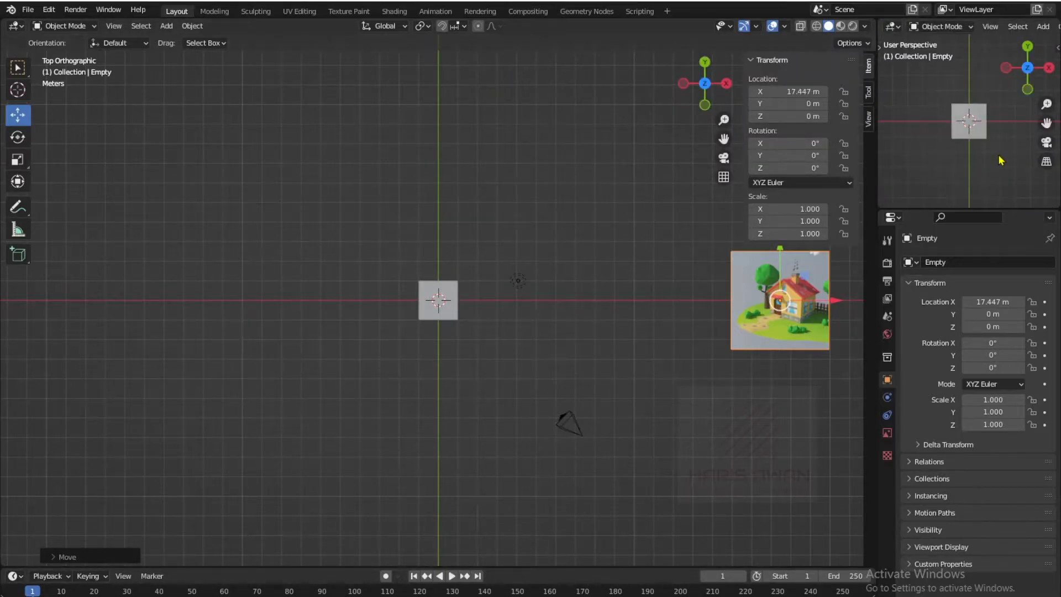
scroll(998, 161, "up", 1)
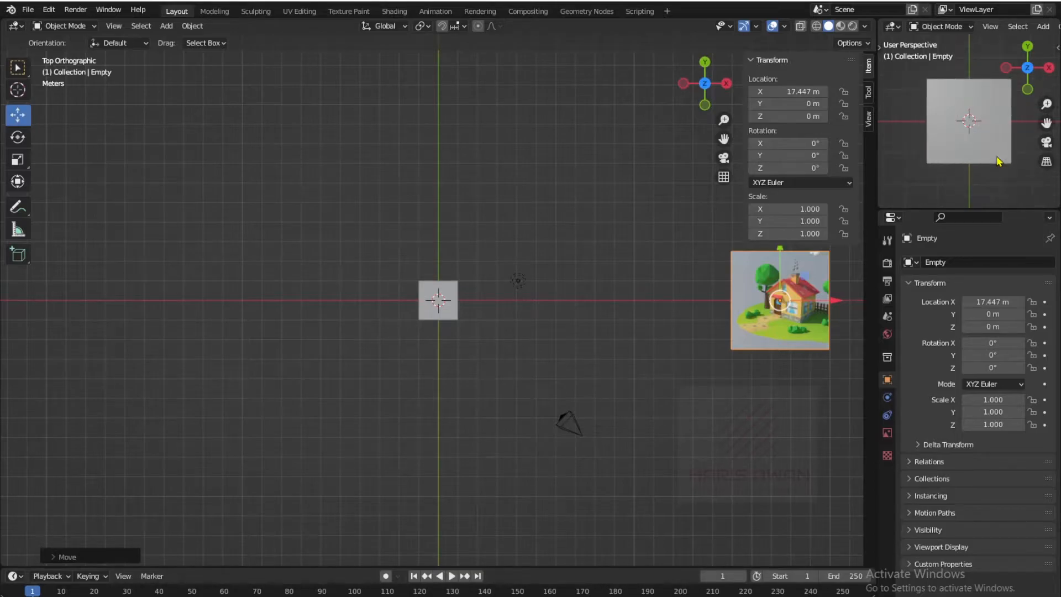
left_click_drag(876, 197, 770, 205)
scroll(933, 157, "down", 4)
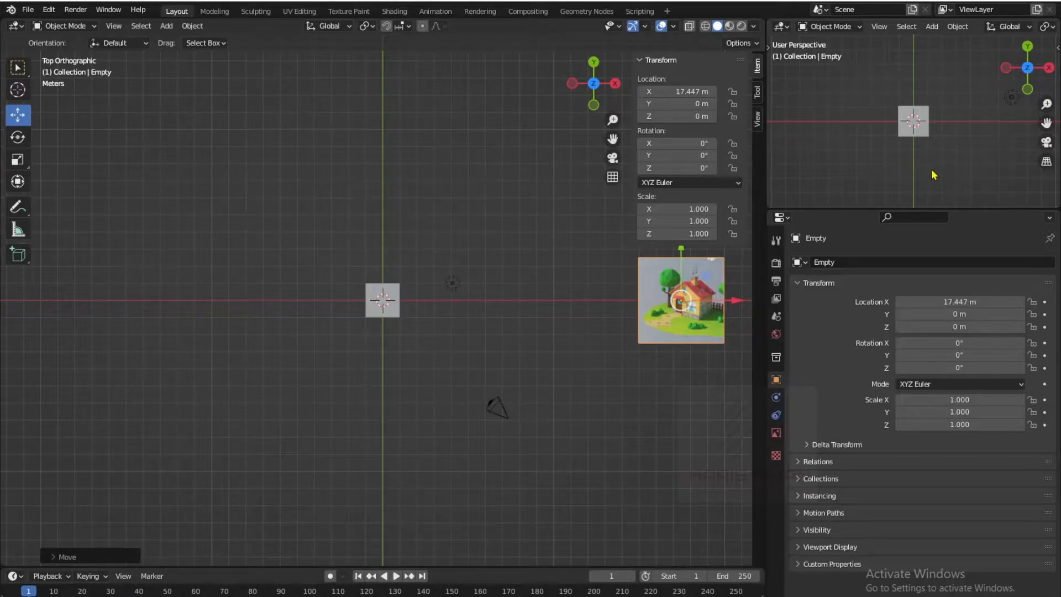
scroll(902, 147, "up", 3)
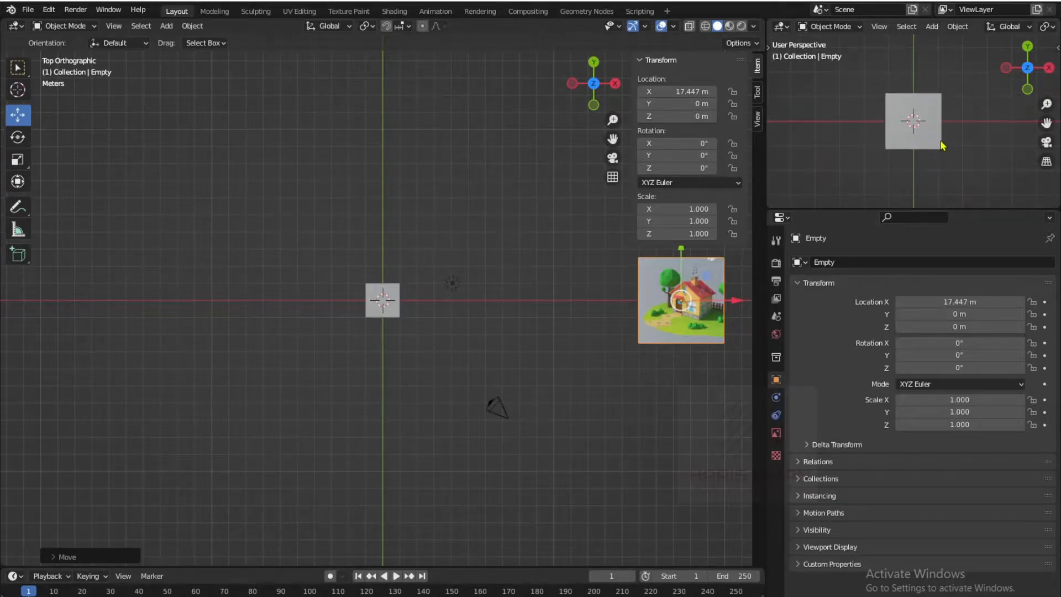
left_click(499, 326)
left_click(467, 301)
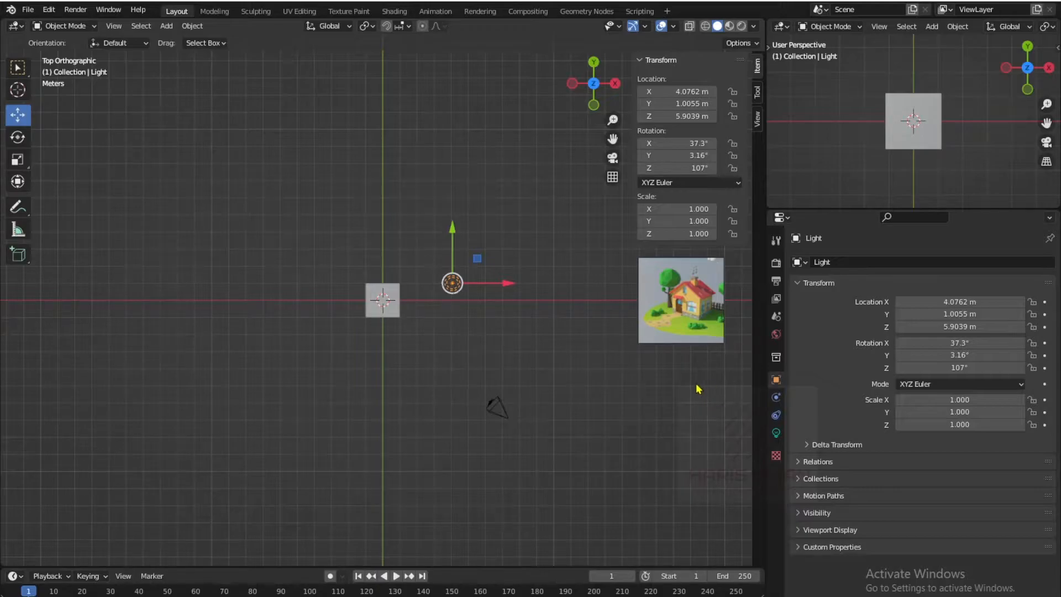
key("KP_Decimal")
middle_click_drag(544, 387, 515, 296)
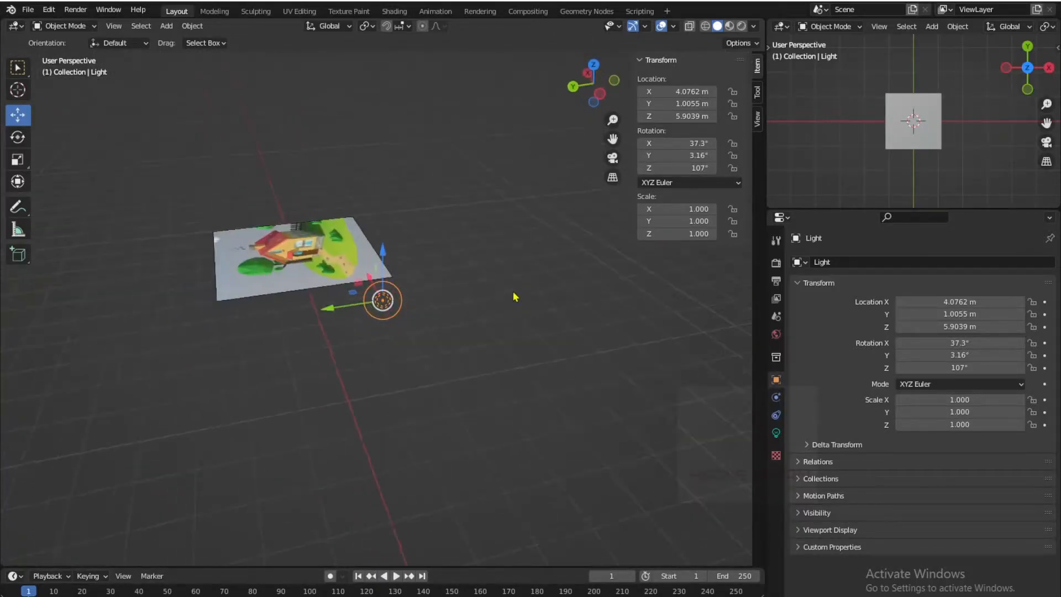
- Select the reference image and frame it in the main viewport in top orthographic view
left_click(271, 283)
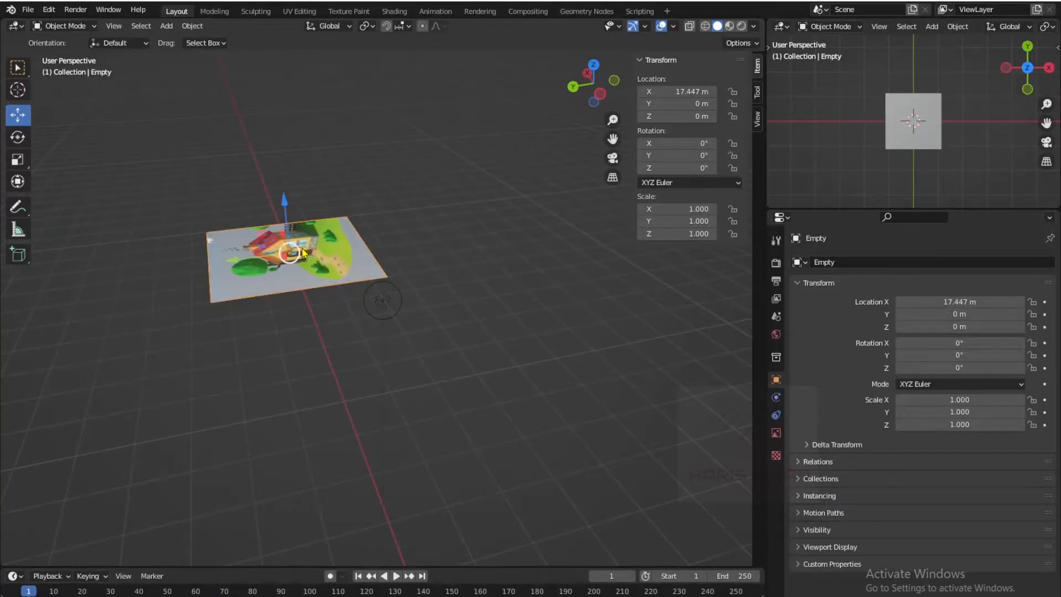
key("KP_Decimal")
scroll(321, 347, "up", 3)
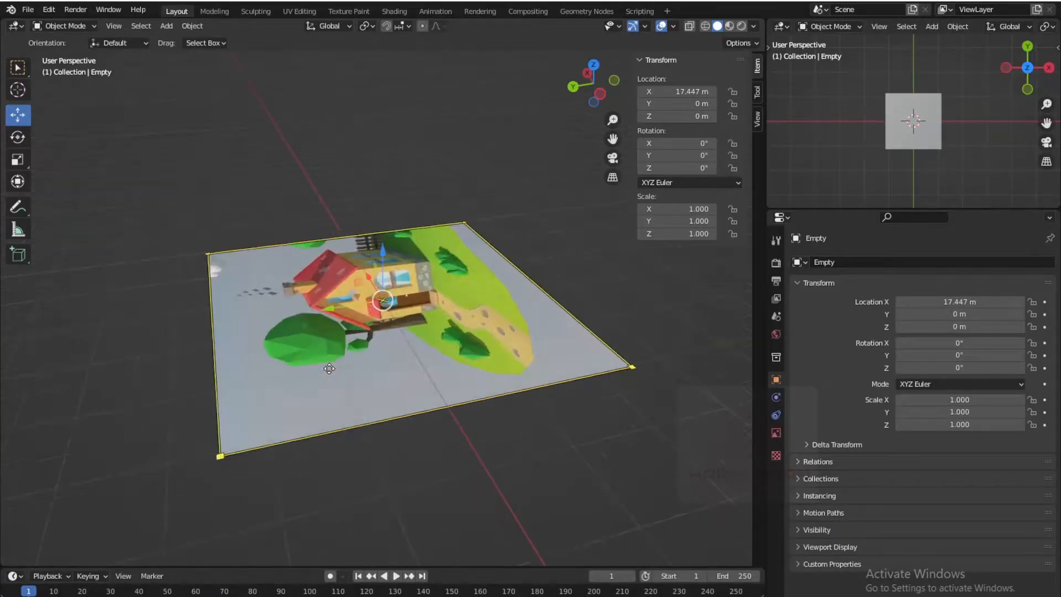
middle_click_drag(397, 399, 240, 450)
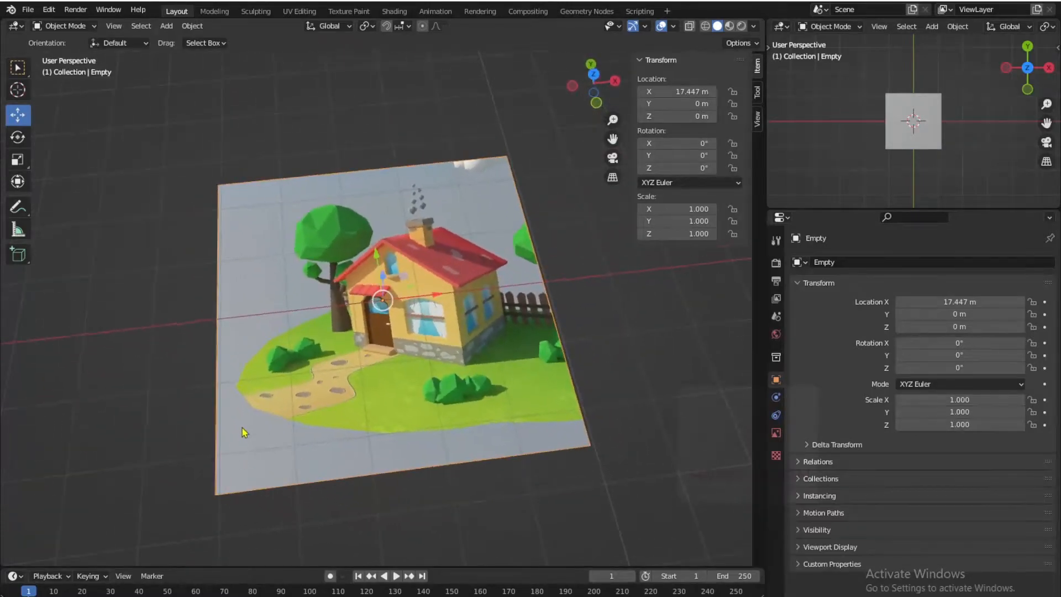
key("KP_7")
scroll(241, 424, "down", 3)
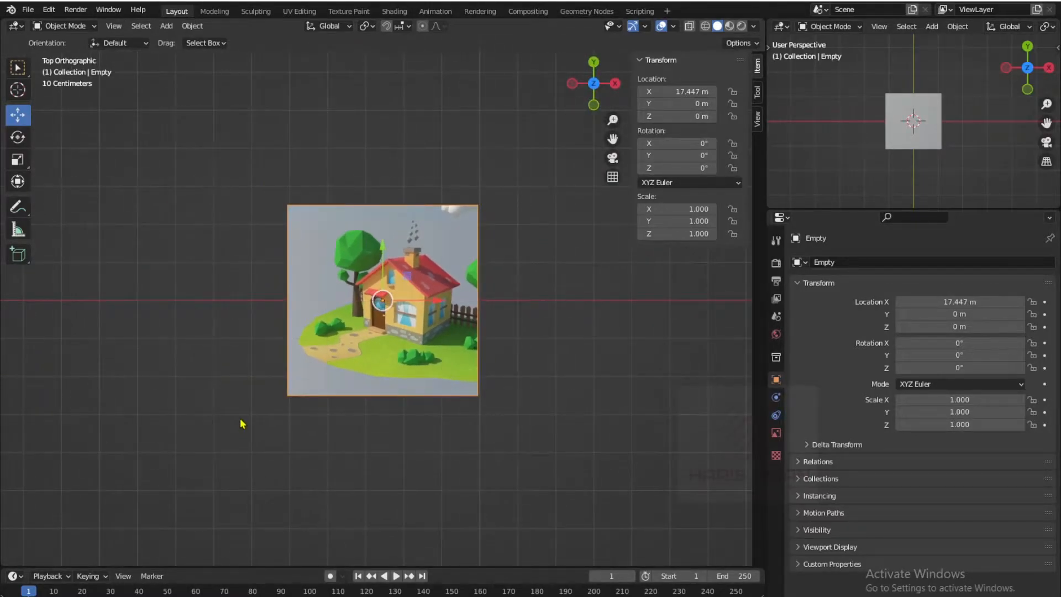
scroll(394, 336, "down", 4)
scroll(469, 350, "up", 3)
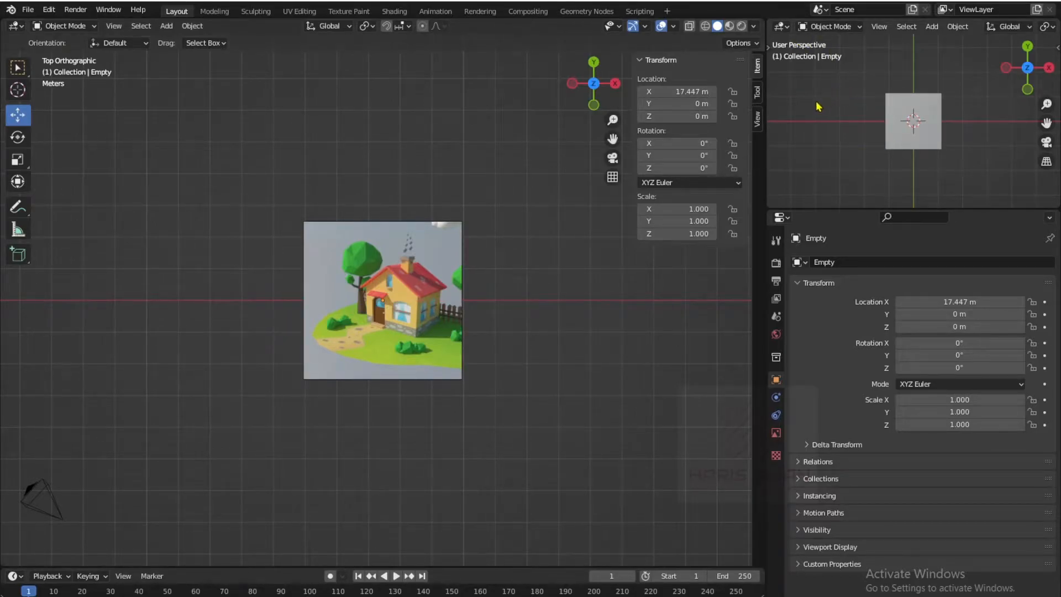
- Centre the reference image in the second viewport and enlarge it until the house fills the view
left_click(899, 119)
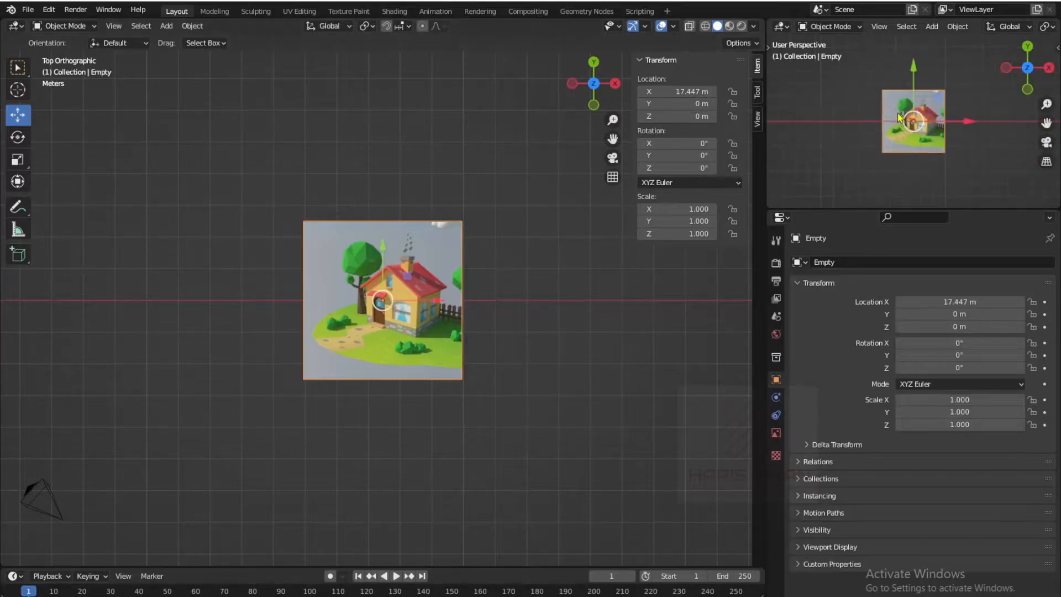
scroll(956, 143, "up", 5)
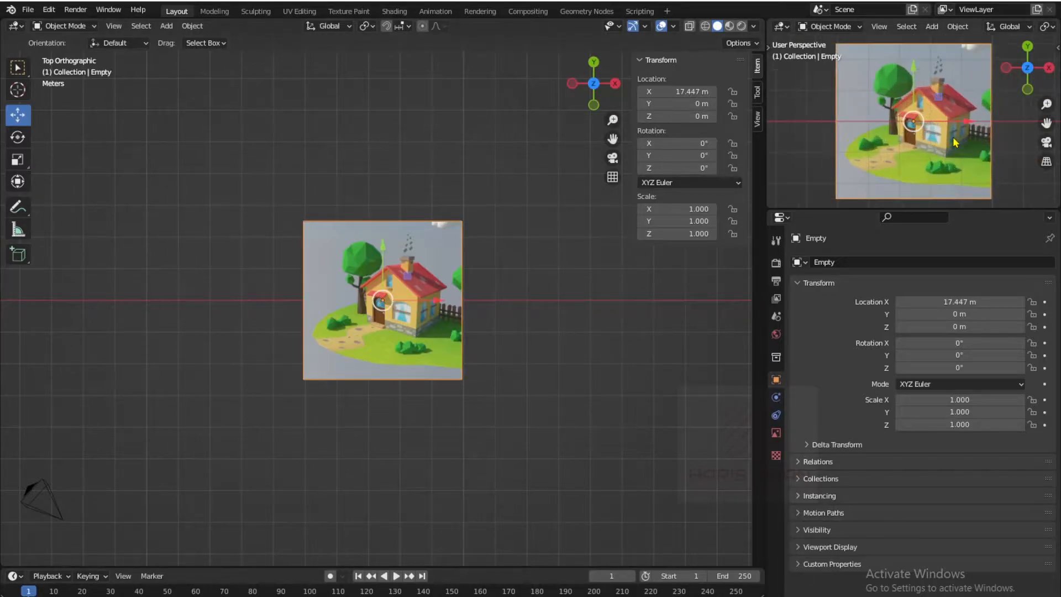
scroll(956, 142, "up", 2)
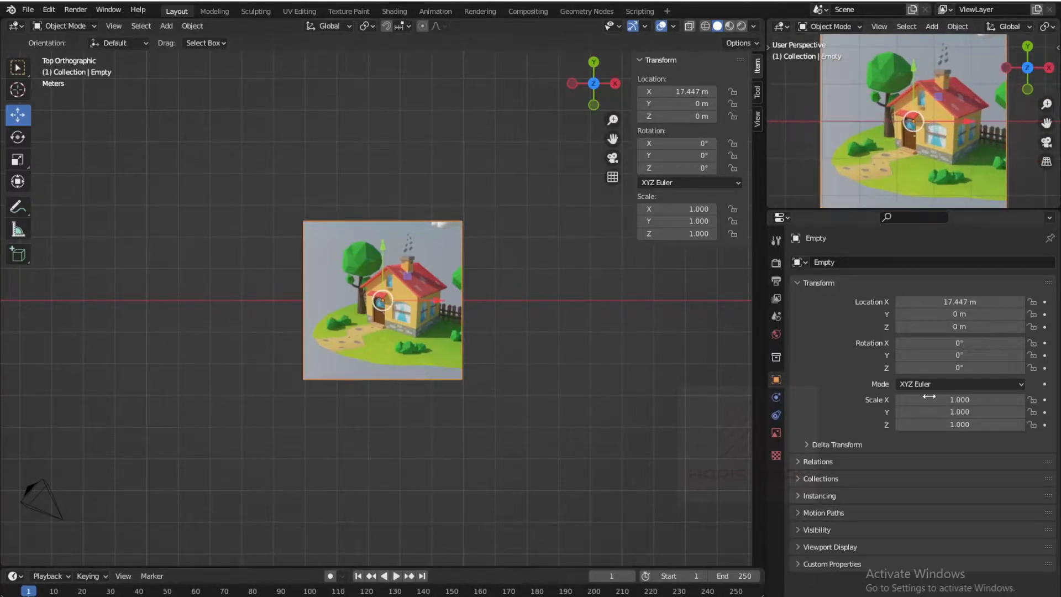
- Deselect the reference image and bring the cube close up in perspective in the main viewport
left_click(569, 394)
scroll(568, 395, "down", 3)
middle_click_drag(197, 428, 521, 405, "shift")
middle_click_drag(442, 407, 444, 289)
scroll(405, 306, "up", 5)
scroll(434, 284, "up", 3)
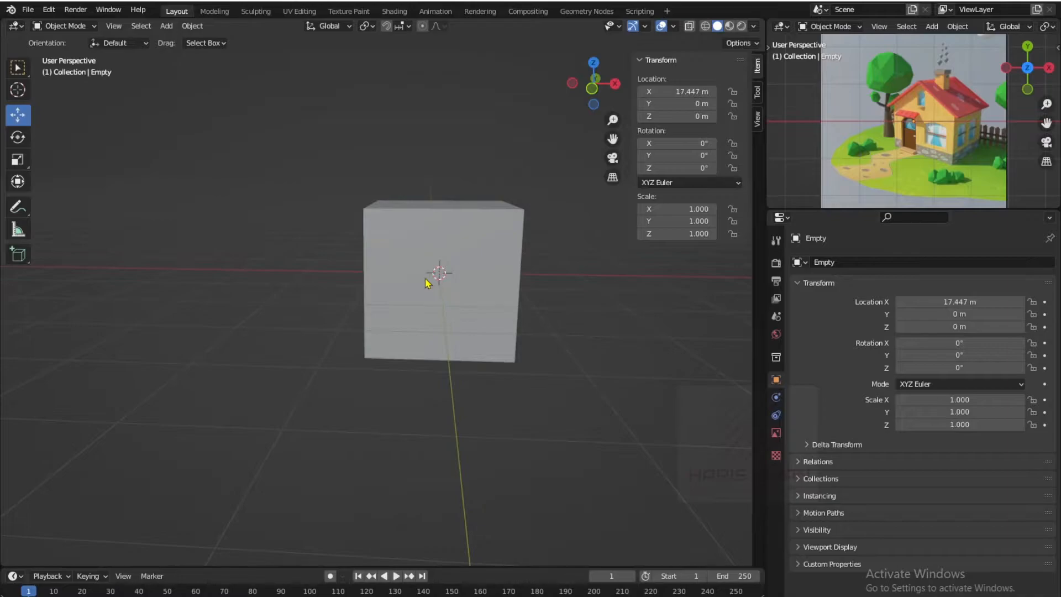
- Start saving the project and name the file House
key("ctrl+s")
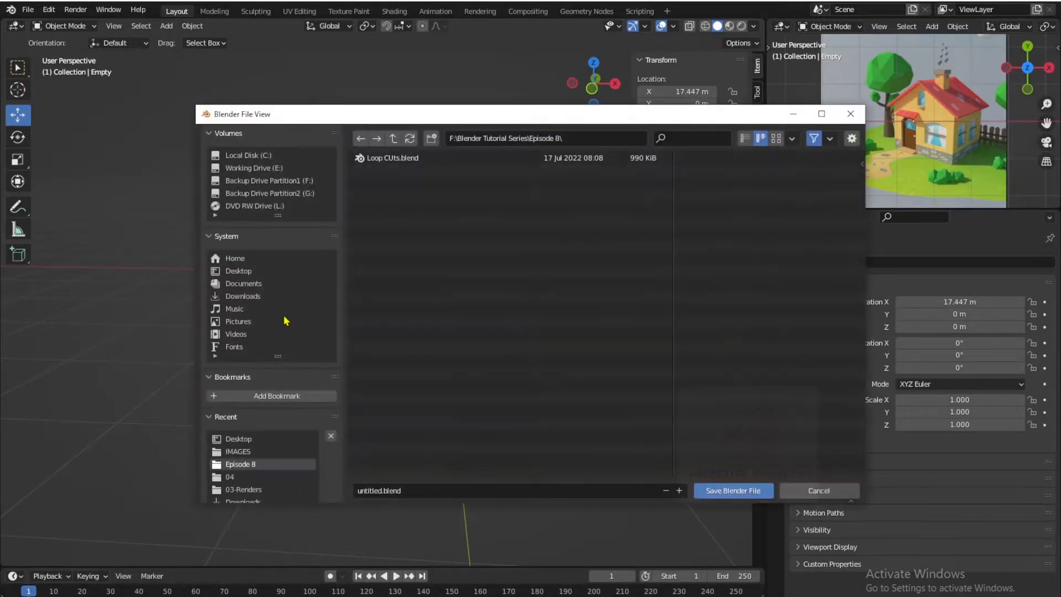
left_click(445, 491)
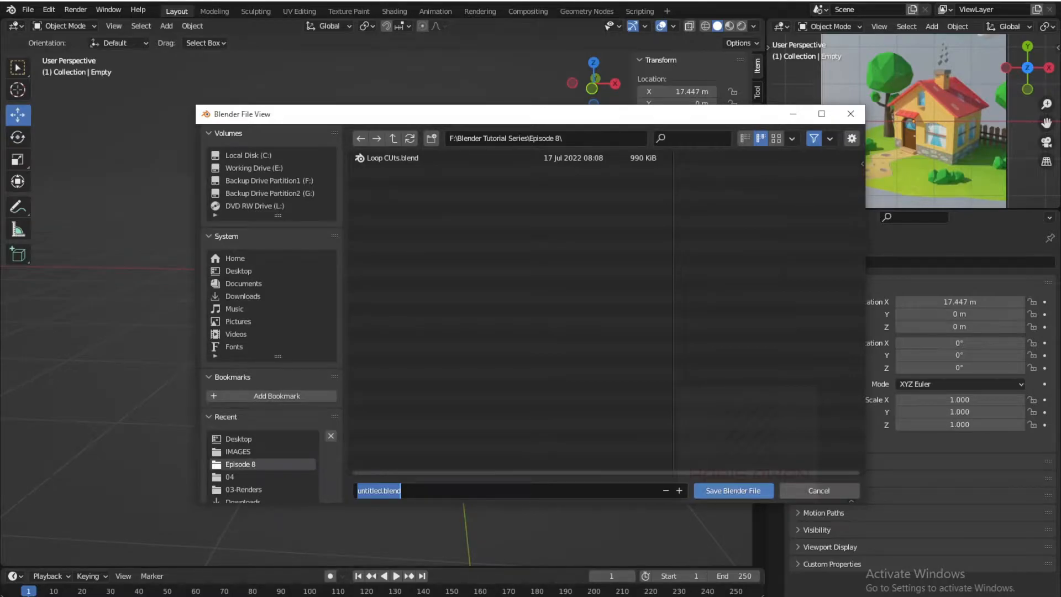
type("House")
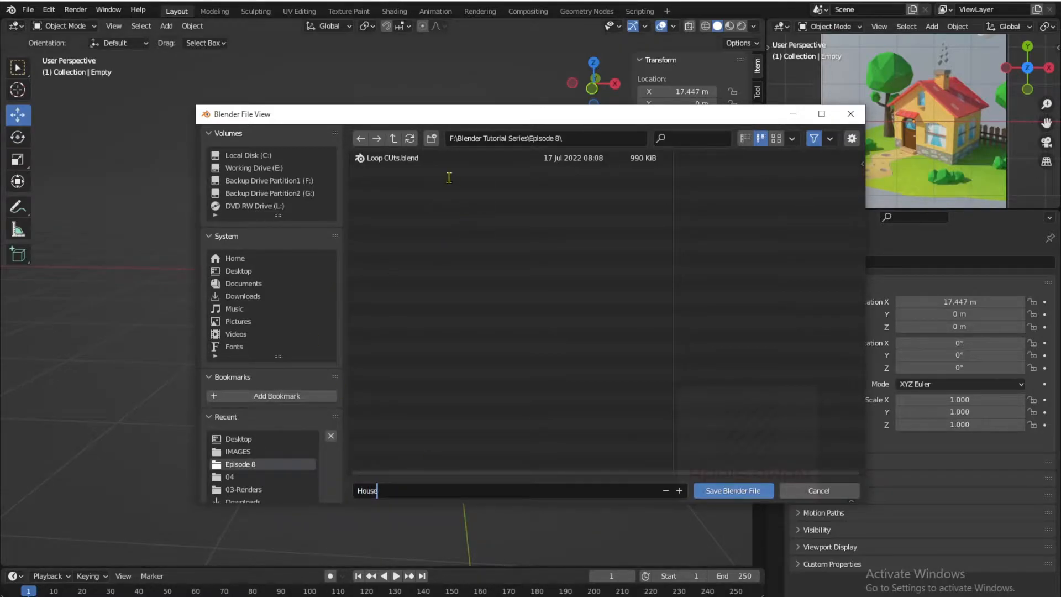
- Create a folder named House 9 inside Blender Tutorial Series and save House.blend
left_click(395, 139)
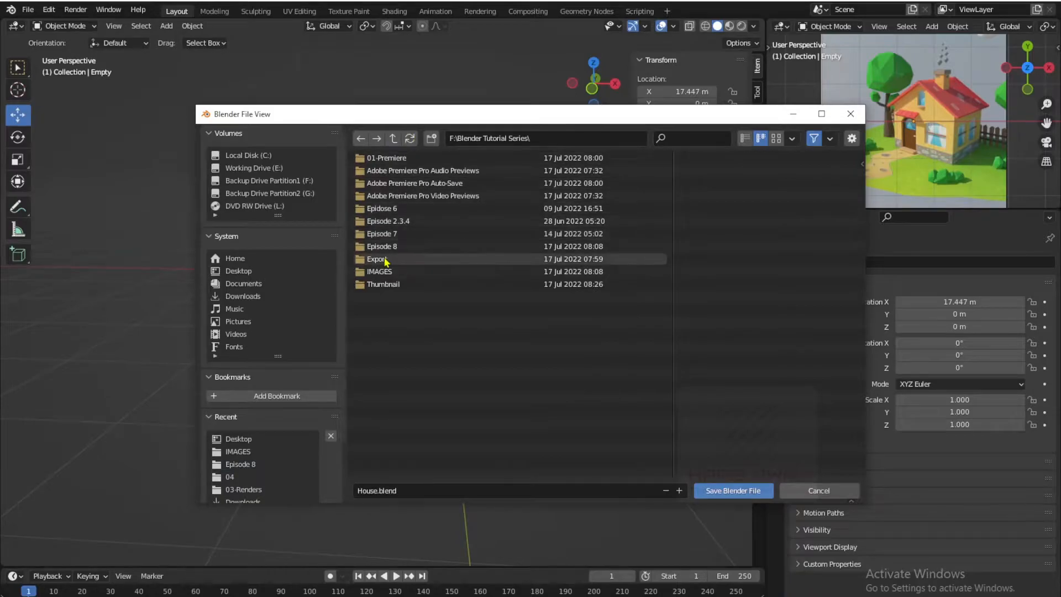
left_click(432, 138)
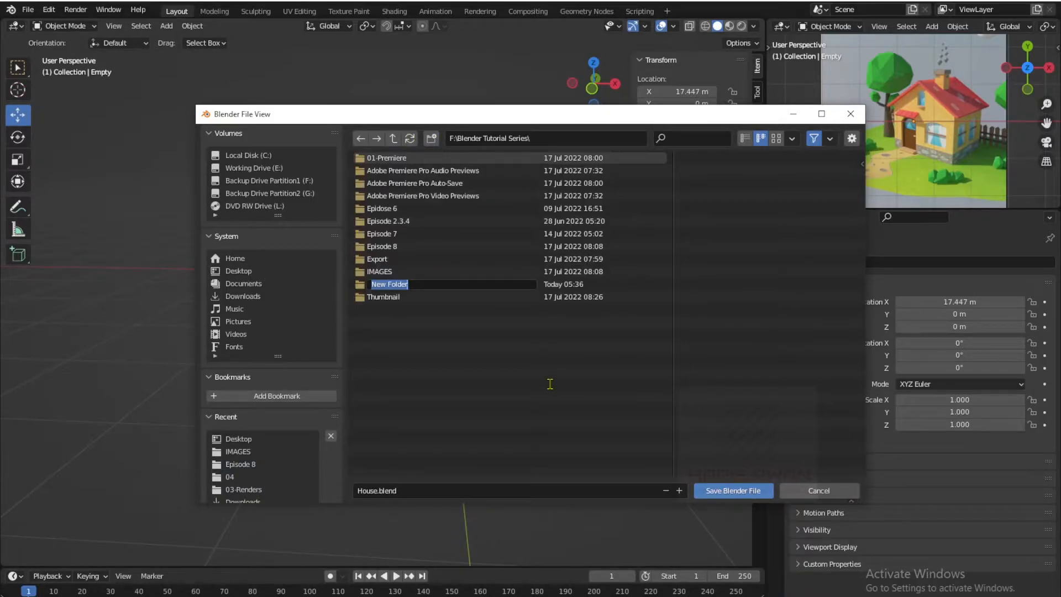
type("Hous")
key("Return")
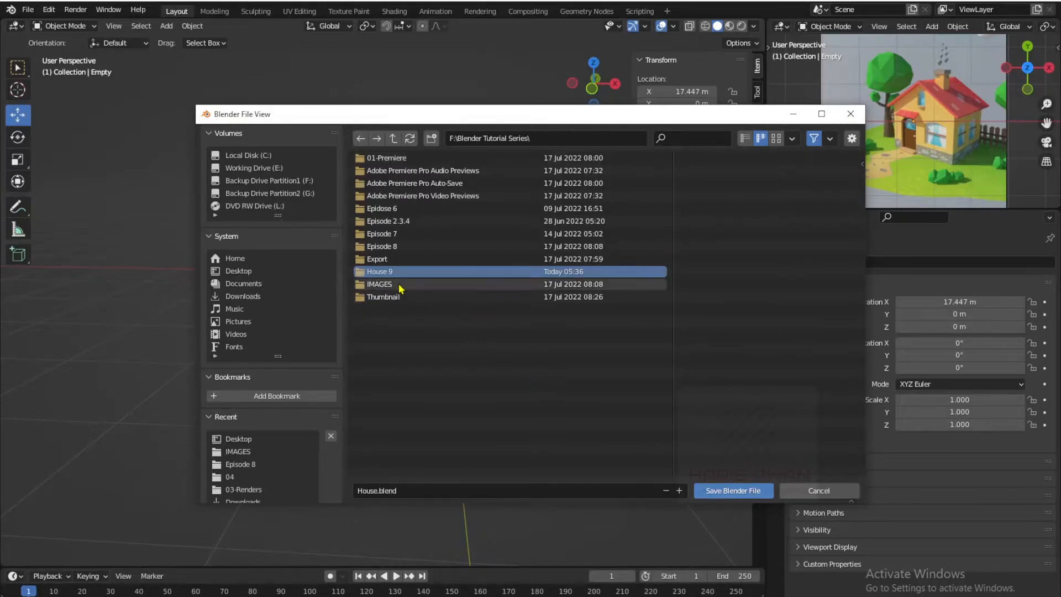
double_click(398, 283)
left_click(699, 493)
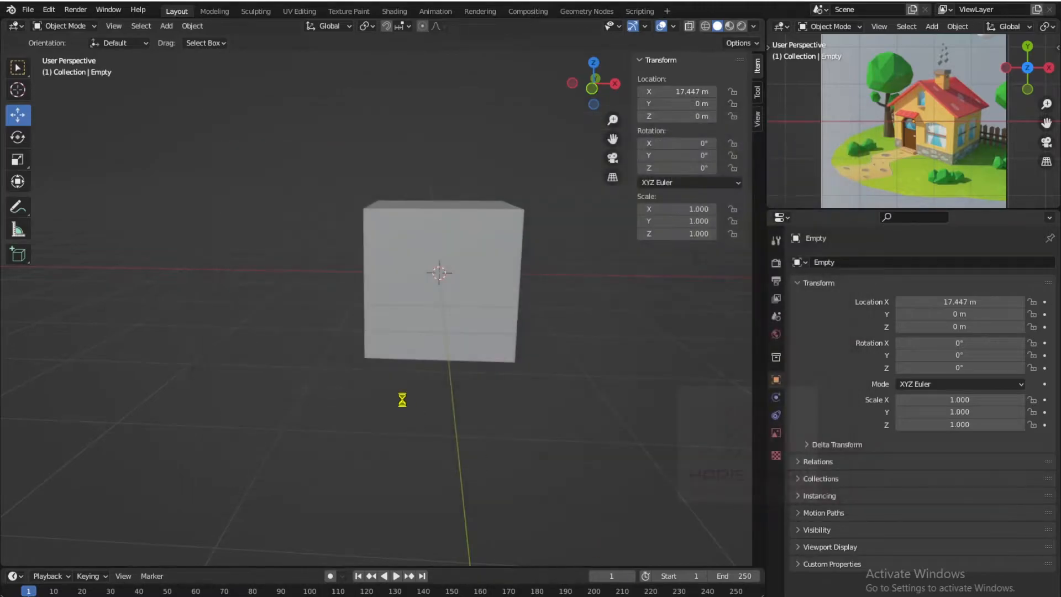
- Delete the default cube from the scene
scroll(897, 168, "up", 1)
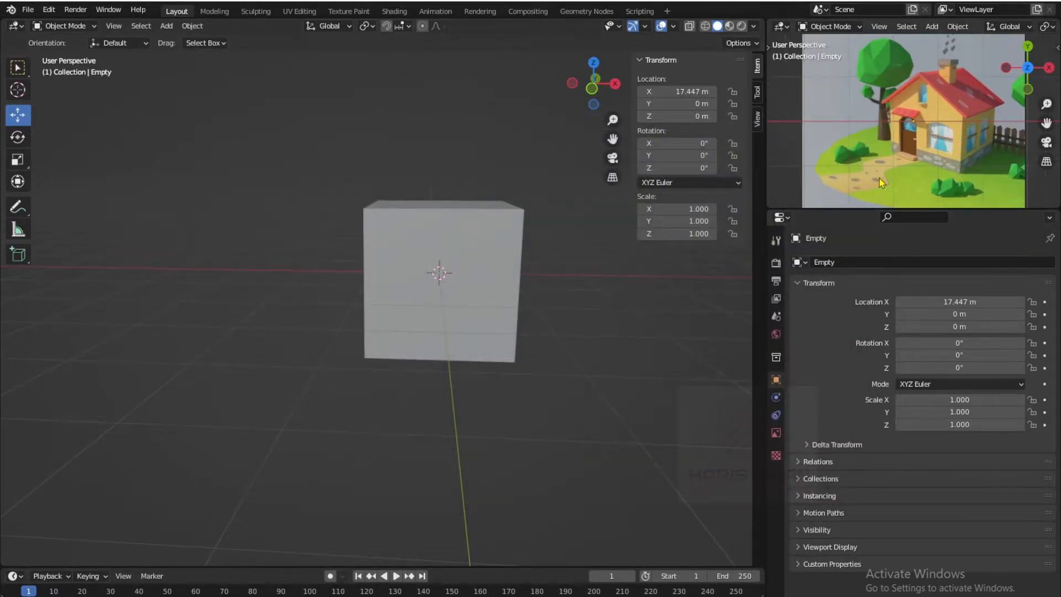
left_click(503, 257)
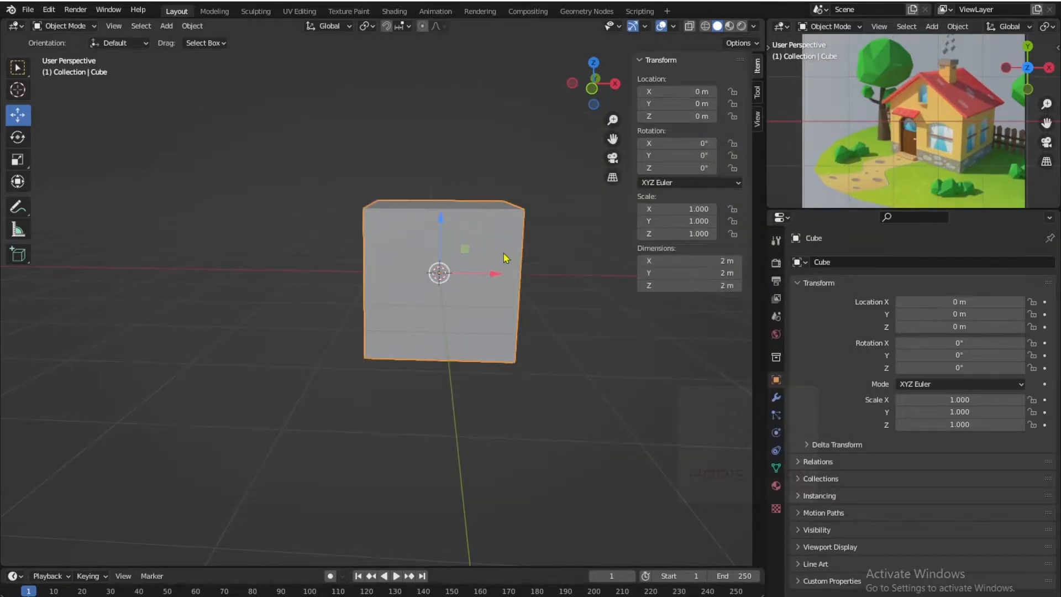
scroll(501, 275, "down", 5)
key("Delete")
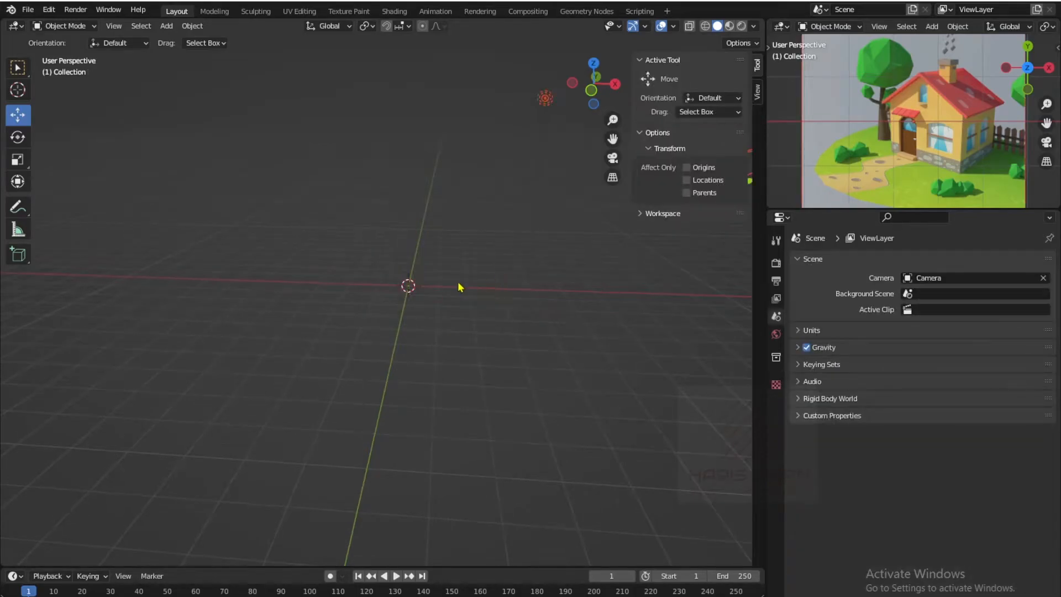
- Add a mesh circle at the origin and scale it up to about 5.15, making it about 10.3 m across
key("shift+a")
mouse_move(366, 128)
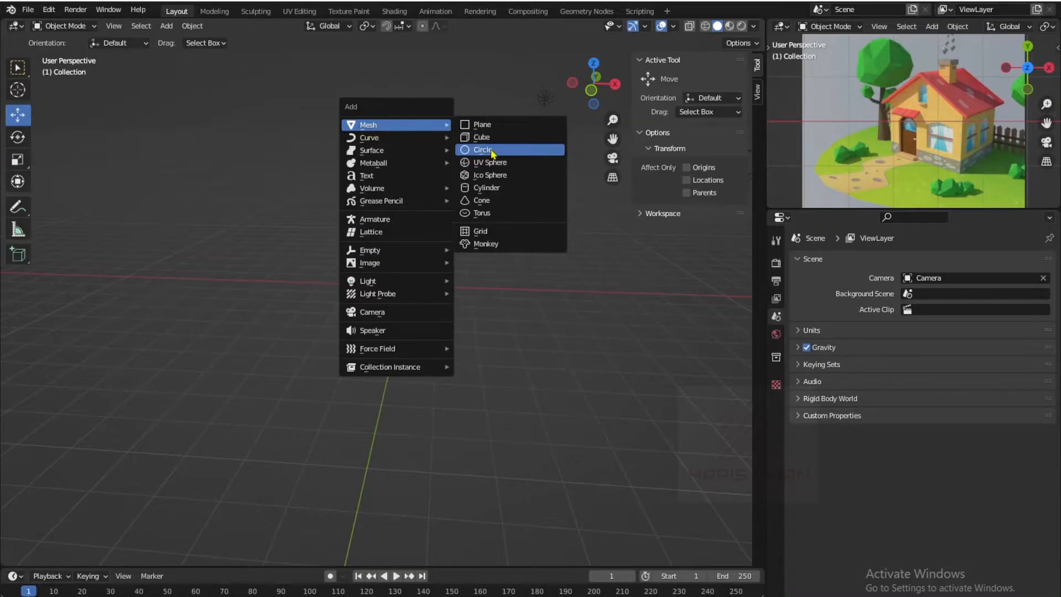
left_click(493, 152)
scroll(476, 334, "up", 2)
key("s")
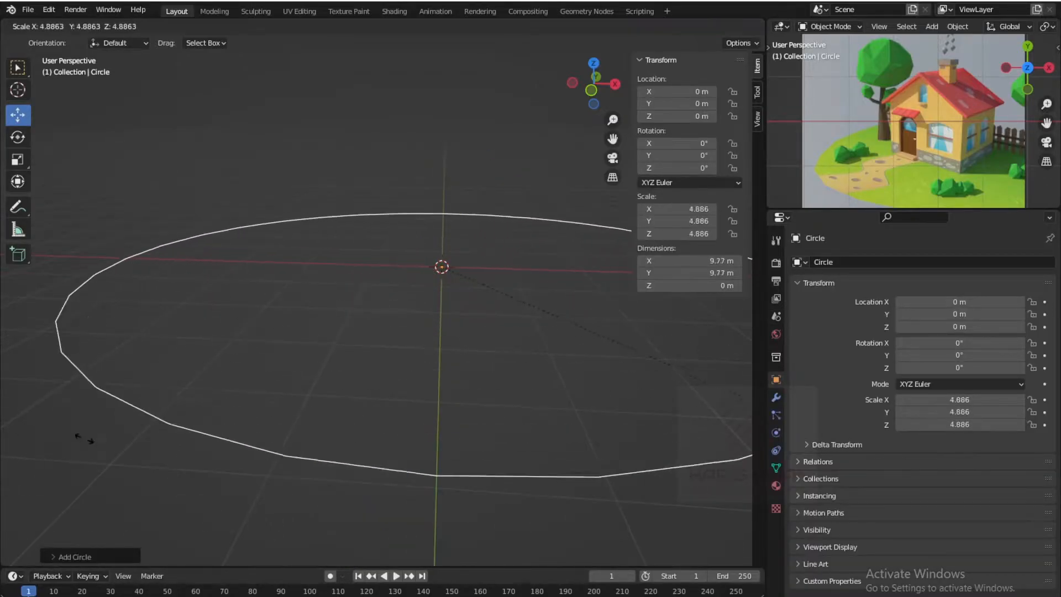
left_click(101, 443)
scroll(321, 383, "down", 3)
middle_click_drag(379, 376, 279, 428)
scroll(385, 445, "up", 2)
scroll(288, 423, "down", 4)
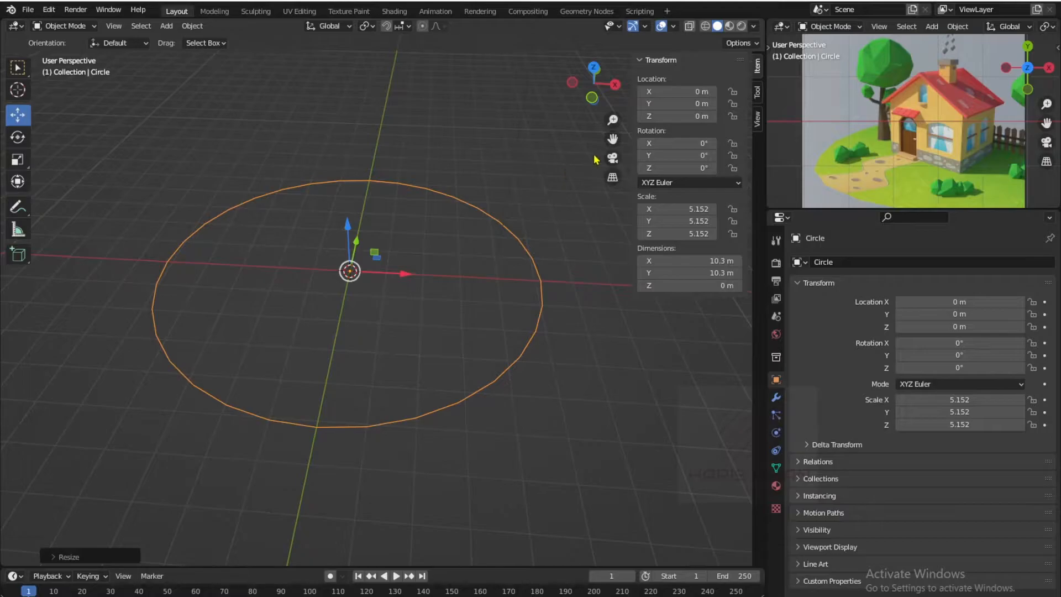
- Hide the sidebar in the main viewport and put the circle into Edit Mode
key("n")
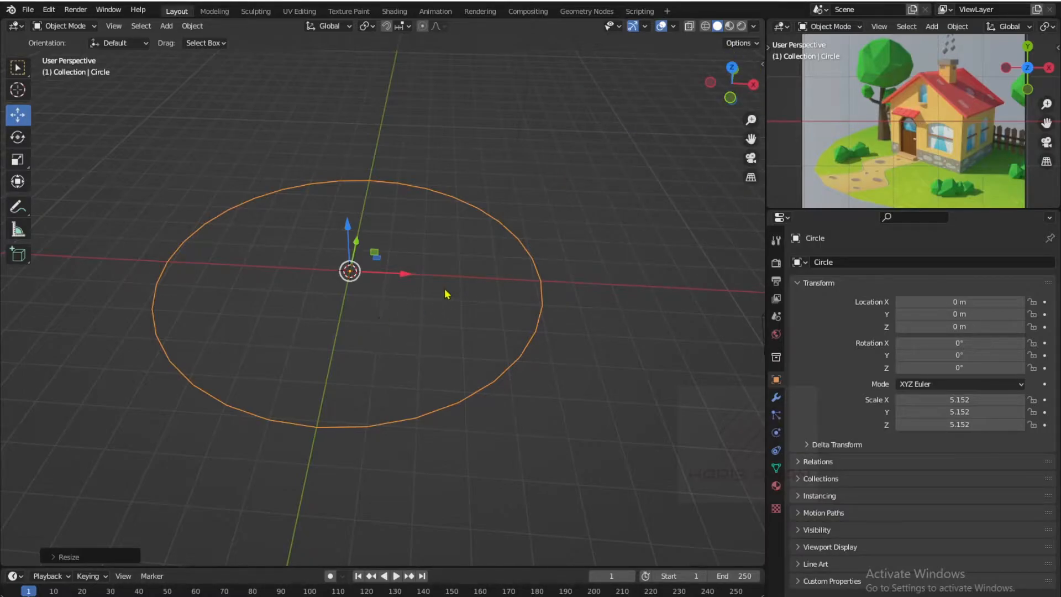
middle_click_drag(361, 288, 397, 262)
middle_click_drag(256, 292, 298, 280)
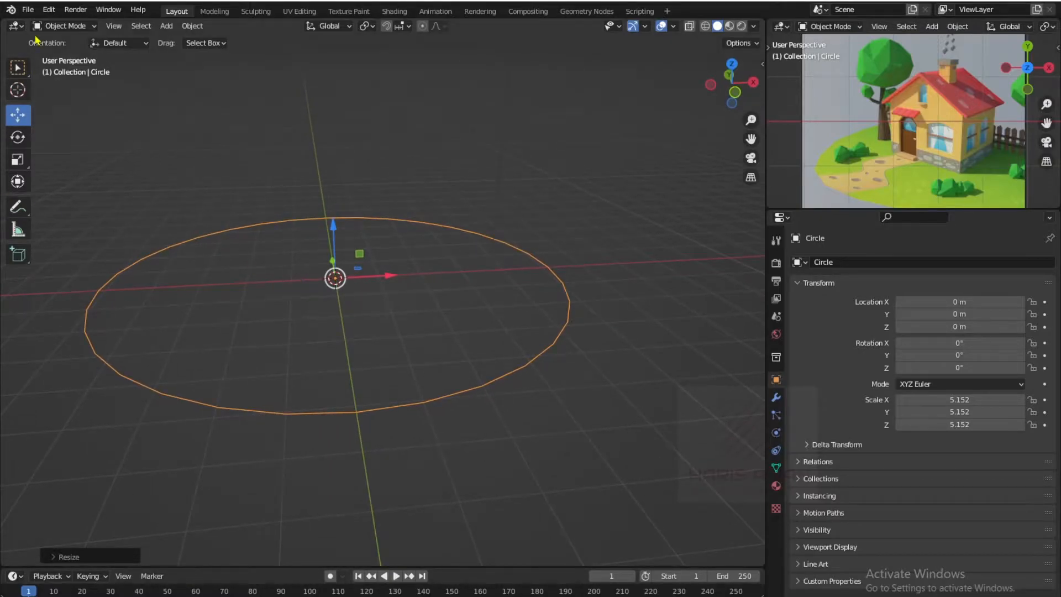
left_click(63, 26)
left_click(61, 55)
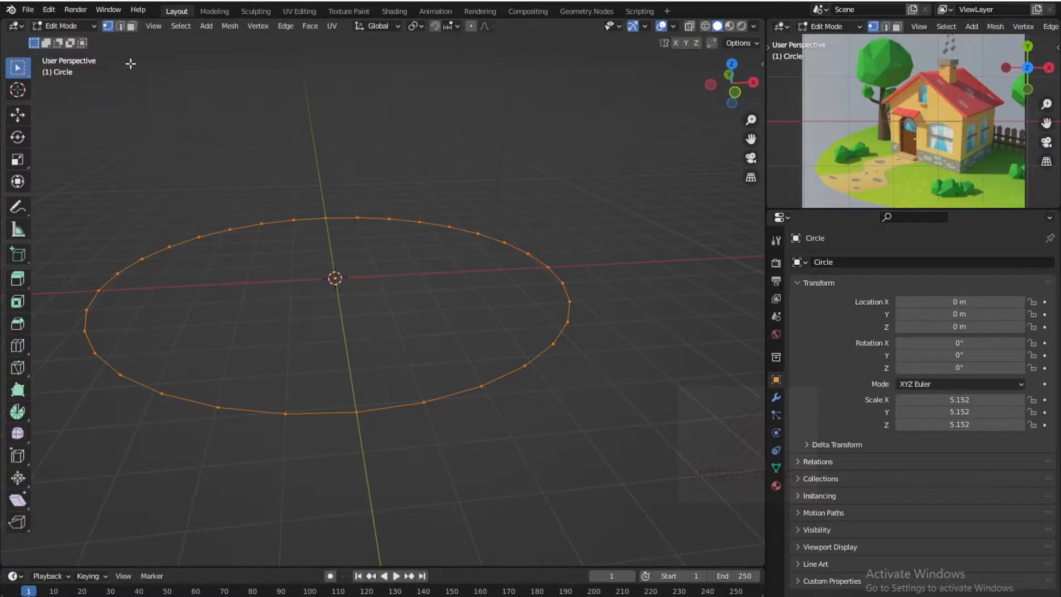
middle_click_drag(268, 250, 262, 265)
left_click(222, 191)
left_click(293, 176)
left_click(352, 194)
left_click(546, 240)
left_click(564, 338)
left_click(514, 396)
key("a")
left_click(233, 301)
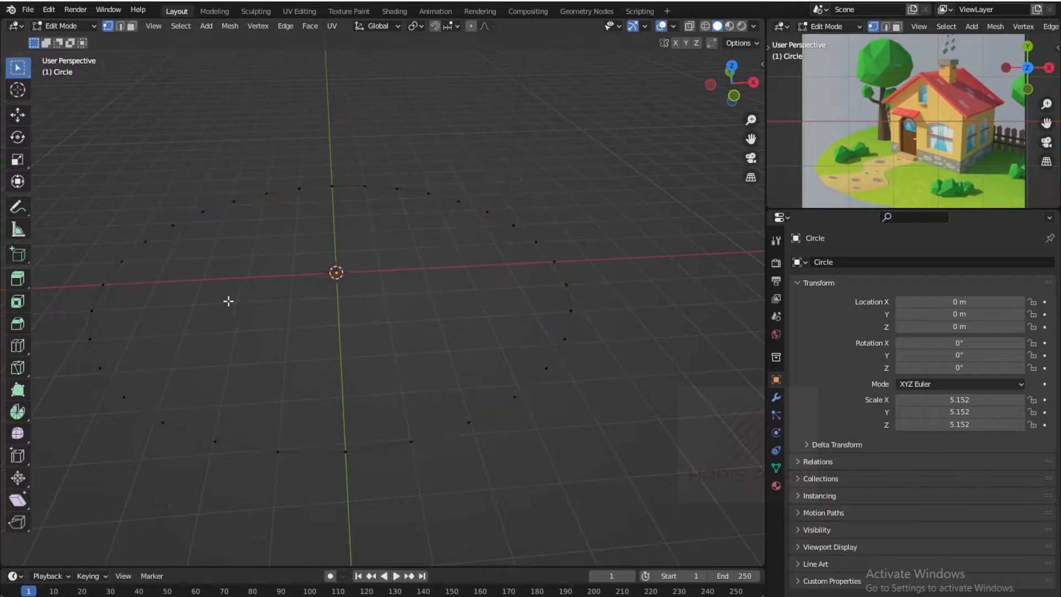
- Select all the circle's vertices, fill them with a single face and return to Object Mode
key("a")
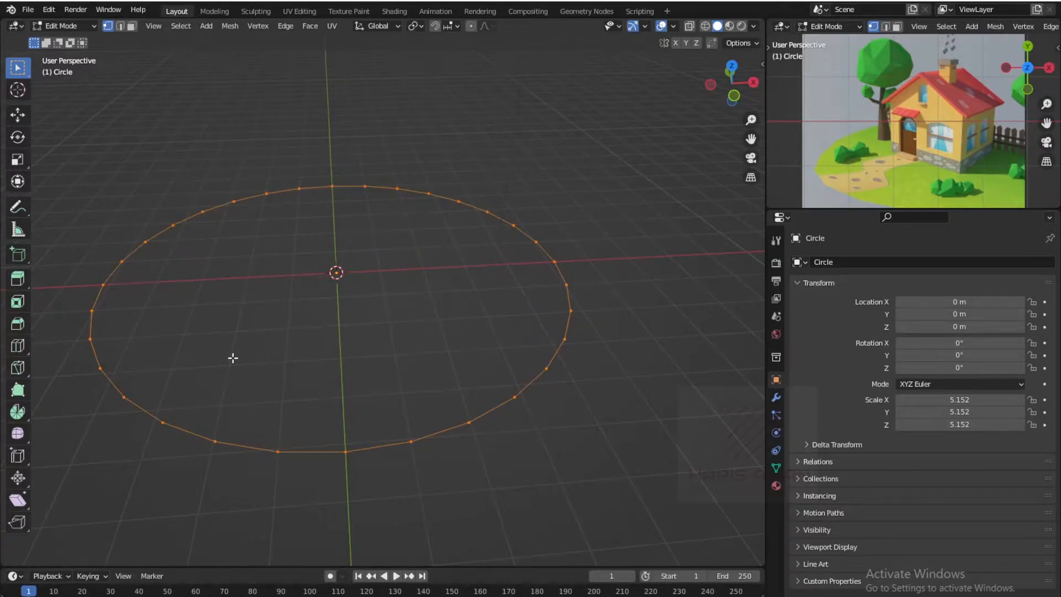
key("g")
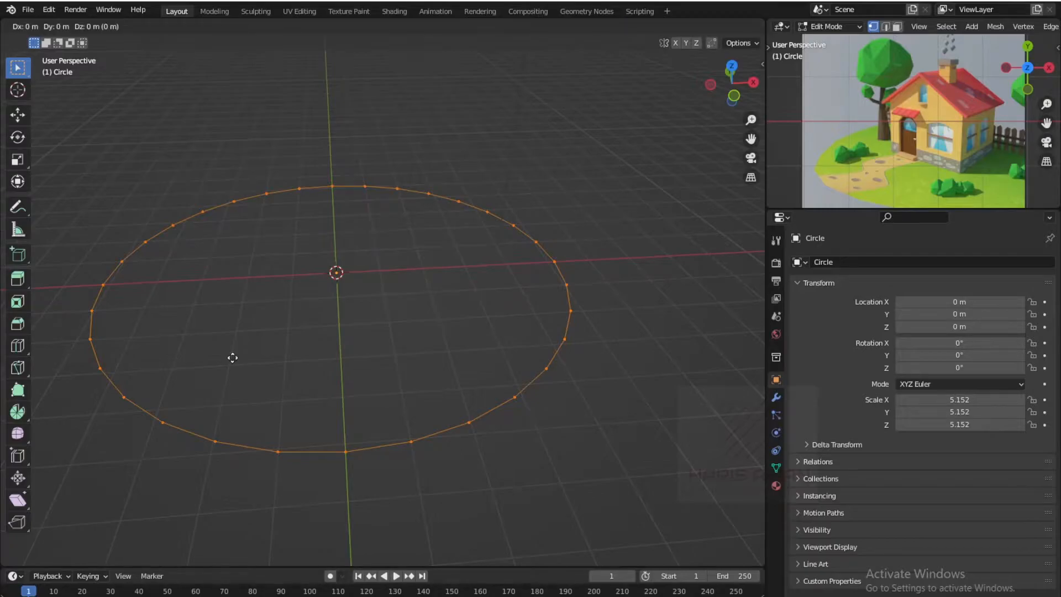
key("Escape")
key("f")
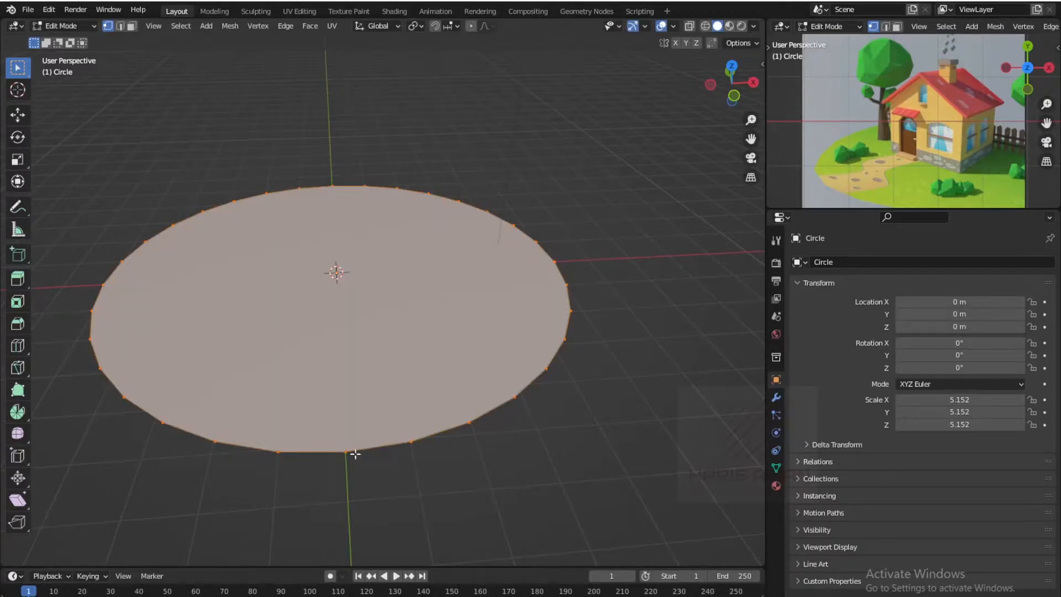
scroll(333, 336, "up", 3)
scroll(333, 336, "down", 4)
middle_click_drag(333, 336, 350, 303)
left_click(590, 327)
key("Tab")
- Deselect the filled disc and compare it with the house and ground in the reference image
middle_click_drag(573, 329, 488, 353)
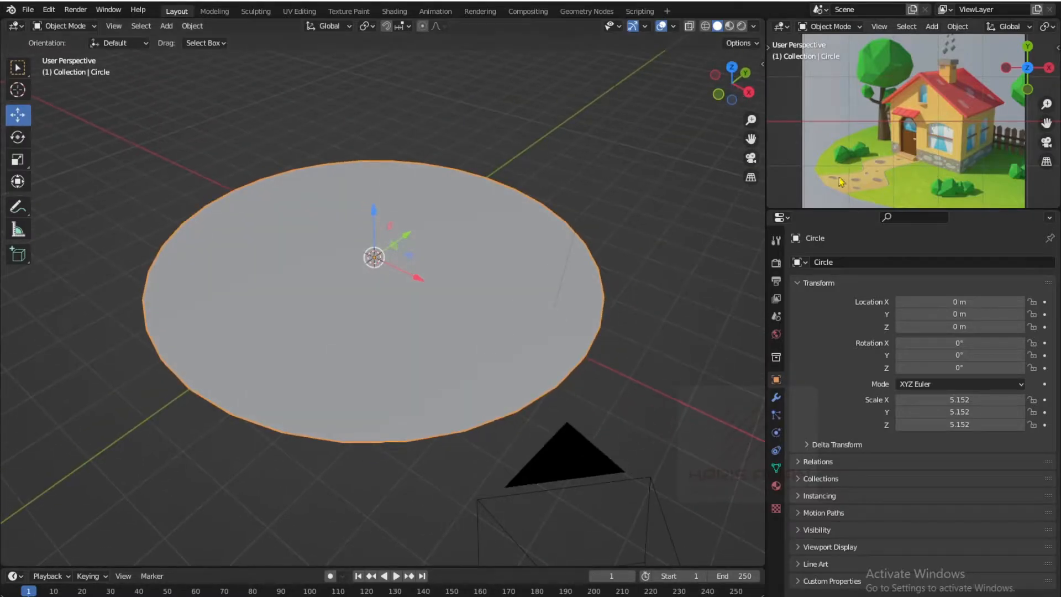
middle_click_drag(379, 369, 406, 362)
scroll(376, 307, "up", 2)
middle_click_drag(376, 307, 421, 310)
left_click(510, 211)
scroll(943, 161, "up", 1)
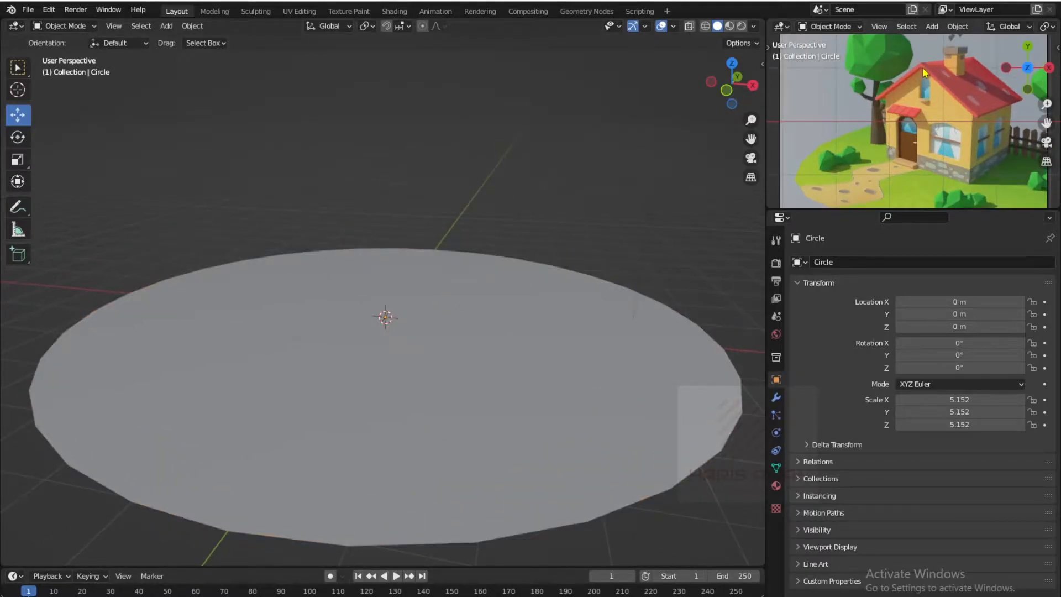
scroll(435, 352, "down", 3)
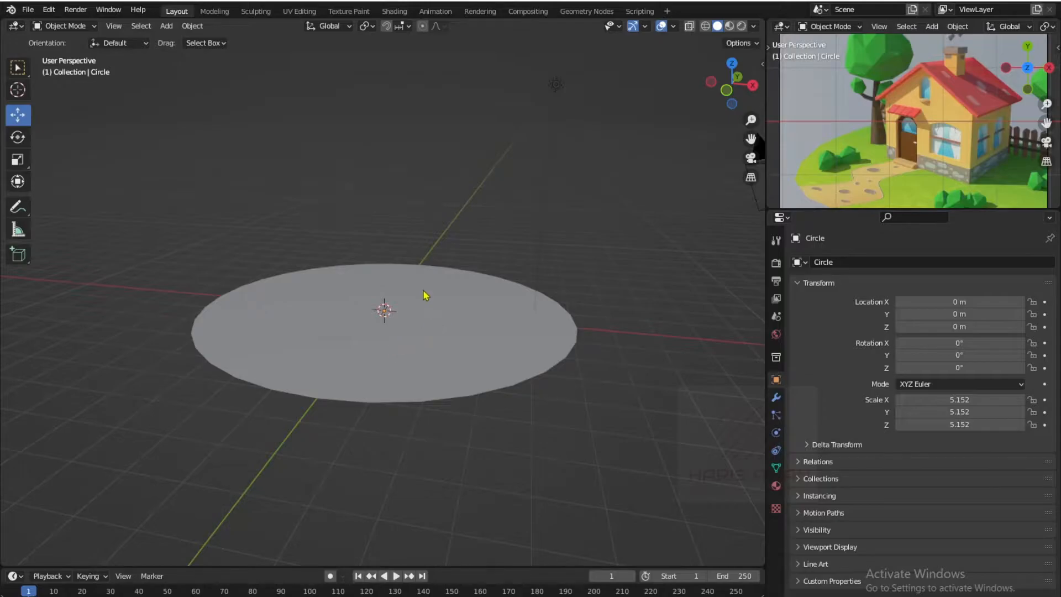
- Add a mesh cube at the origin and raise it 1 m along Z so it rests on the disc
scroll(426, 296, "up", 1)
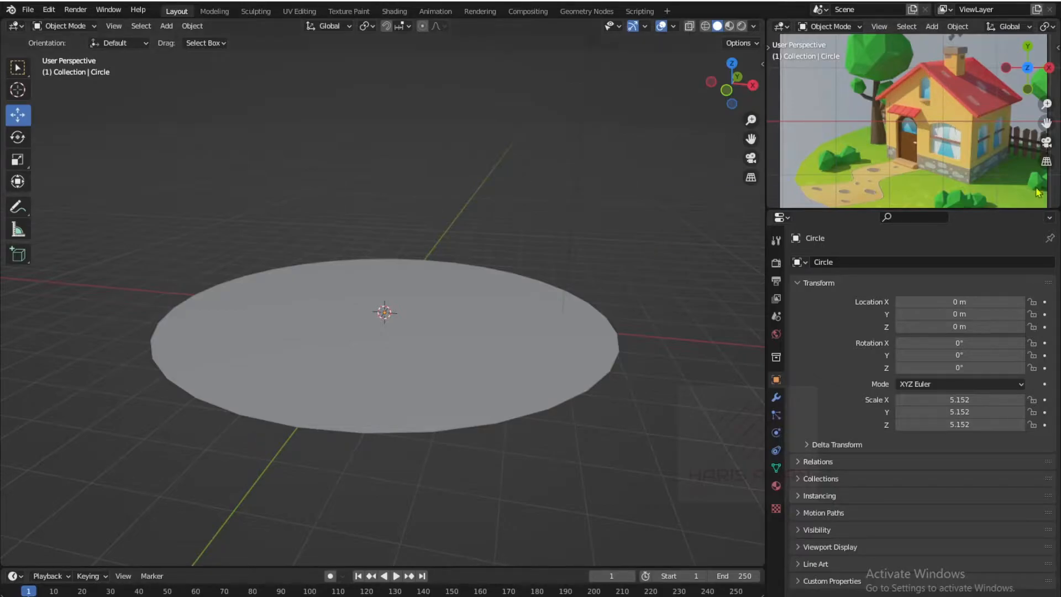
key("shift+a")
mouse_move(433, 231)
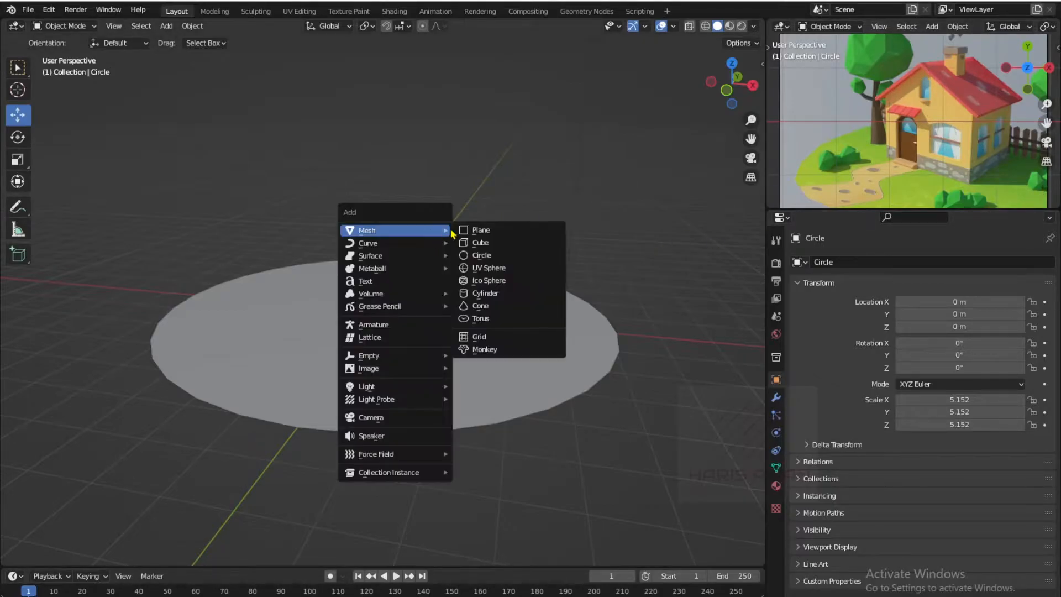
left_click(474, 242)
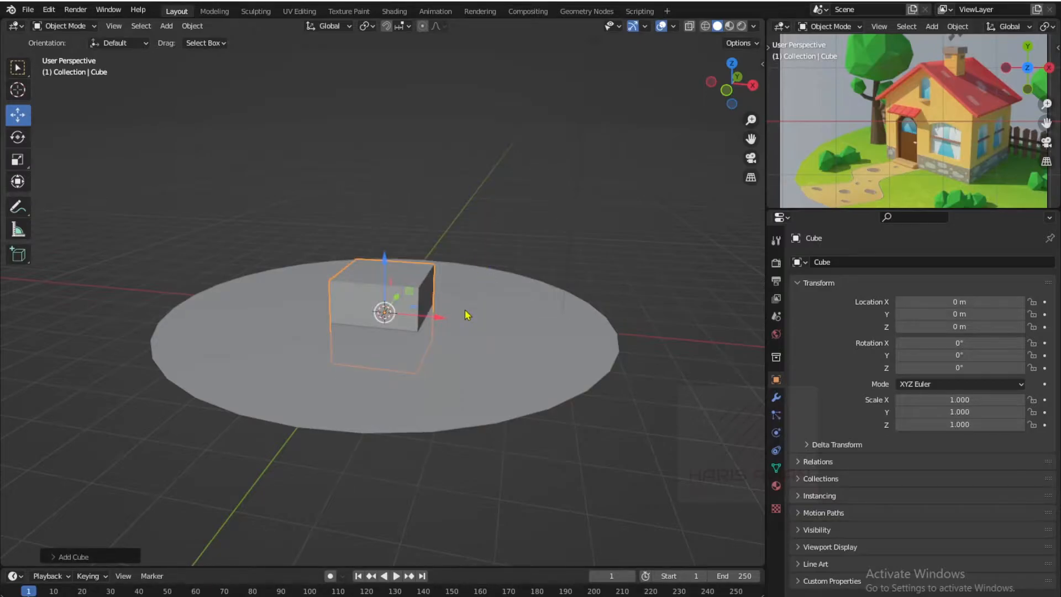
key("KP_1")
key("g")
key("z")
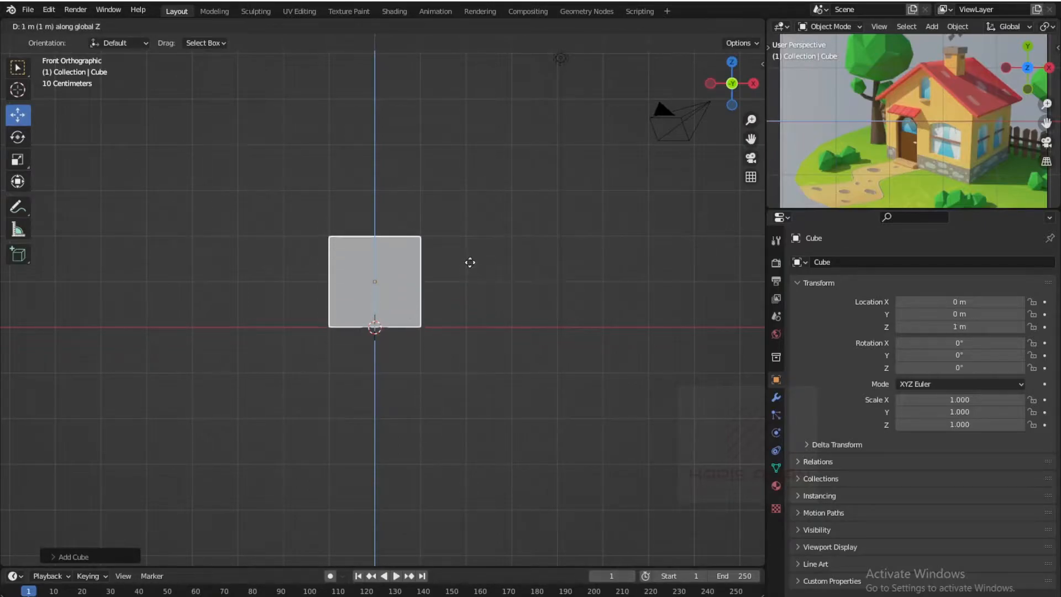
left_click(470, 262)
- Scale the cube to about 1.3 along X and 1.225 along Y, and deselect it
middle_click_drag(463, 304, 512, 355)
scroll(480, 341, "up", 2)
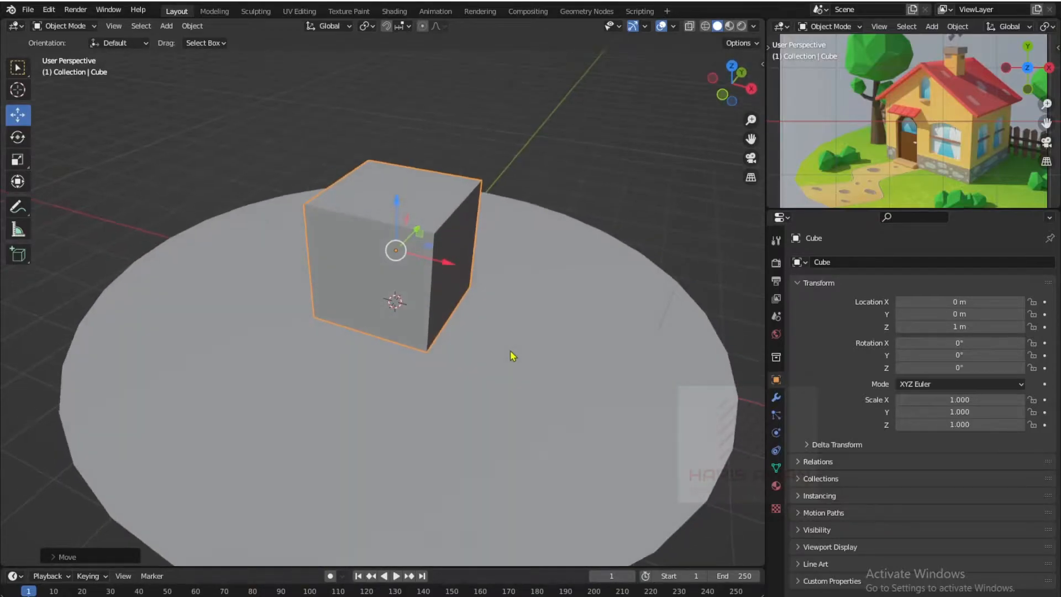
key("s")
key("x")
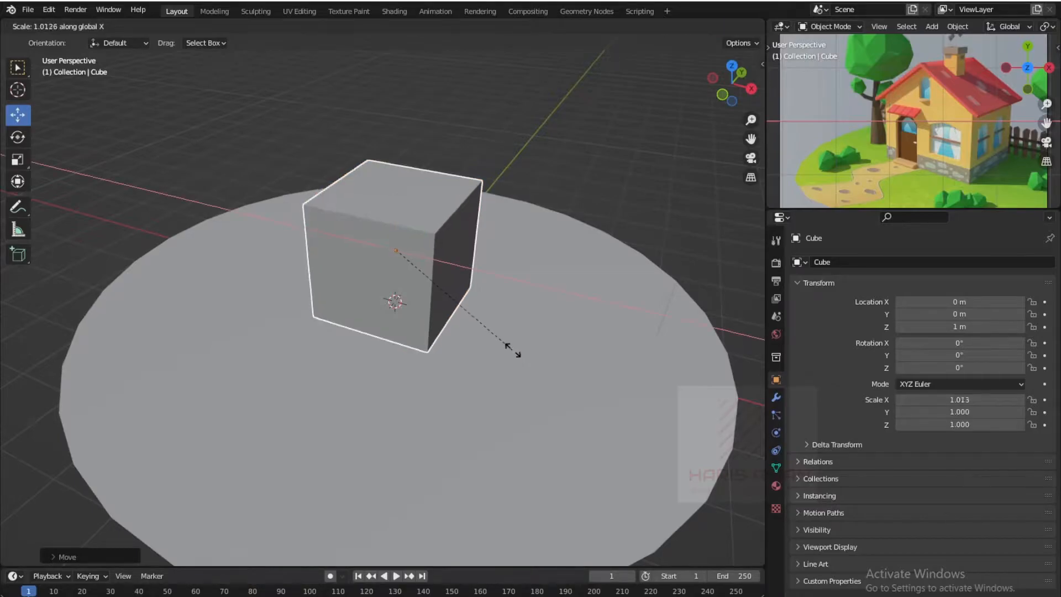
left_click(559, 369)
middle_click_drag(559, 369, 495, 365)
key("s")
key("y")
left_click(540, 416)
middle_click_drag(540, 416, 518, 303)
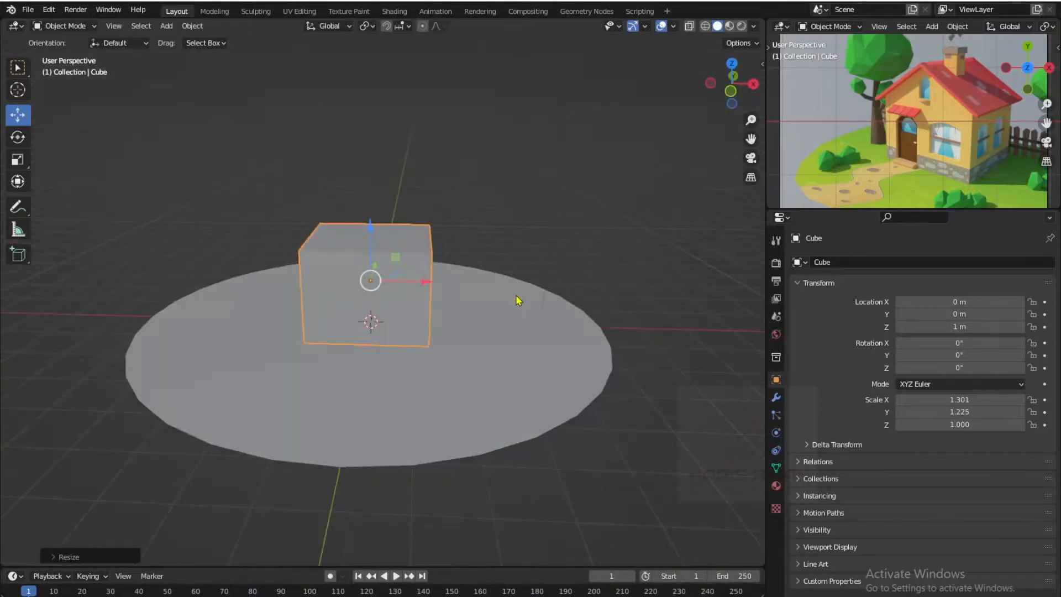
key("alt+a")
- Put the cube into Edit Mode and add a horizontal loop cut slid close to its top edge
mouse_move(436, 301)
middle_mouse_down()
mouse_move(384, 282)
mouse_move(431, 294)
mouse_move(442, 324)
mouse_move(429, 282)
middle_mouse_up()
scroll(442, 324, "up", 3)
scroll(427, 282, "down", 3)
scroll(425, 282, "up", 2)
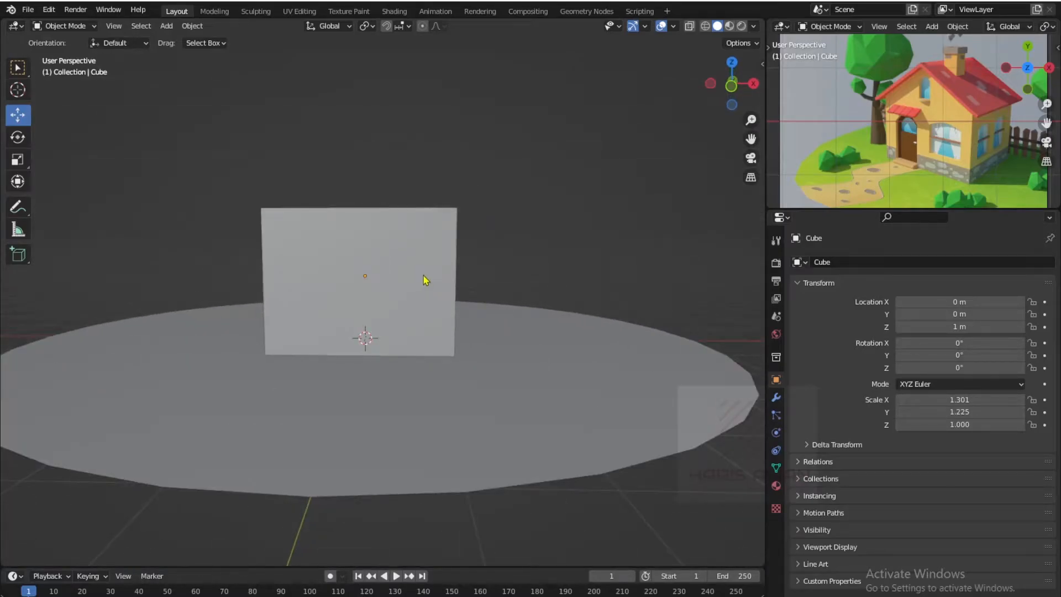
middle_click_drag(426, 280, 422, 292)
left_click(390, 236)
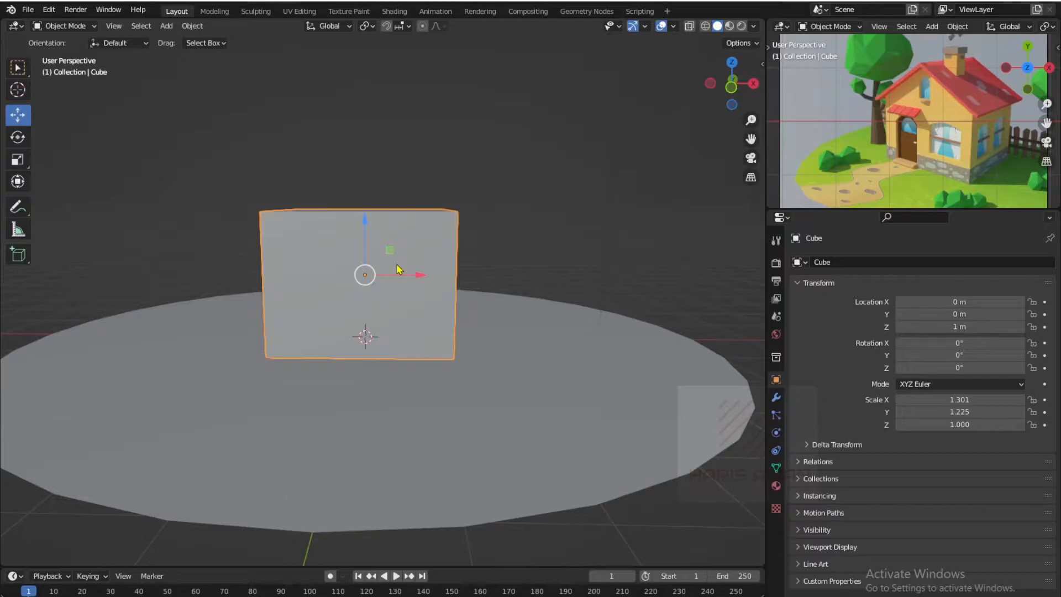
key("Tab")
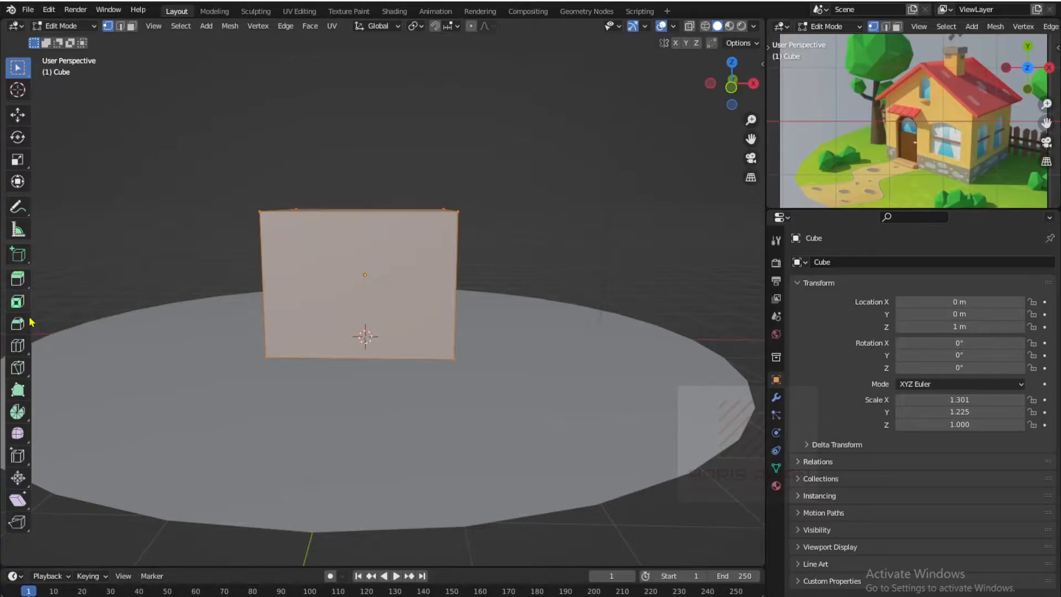
left_click(18, 347)
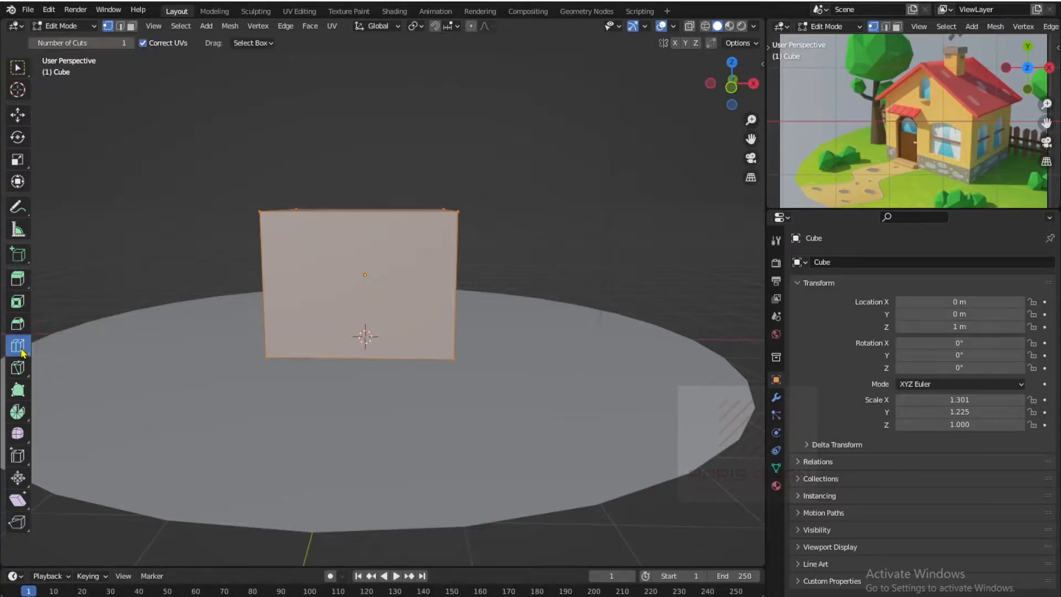
left_click(274, 299)
left_click_drag(275, 300, 272, 238)
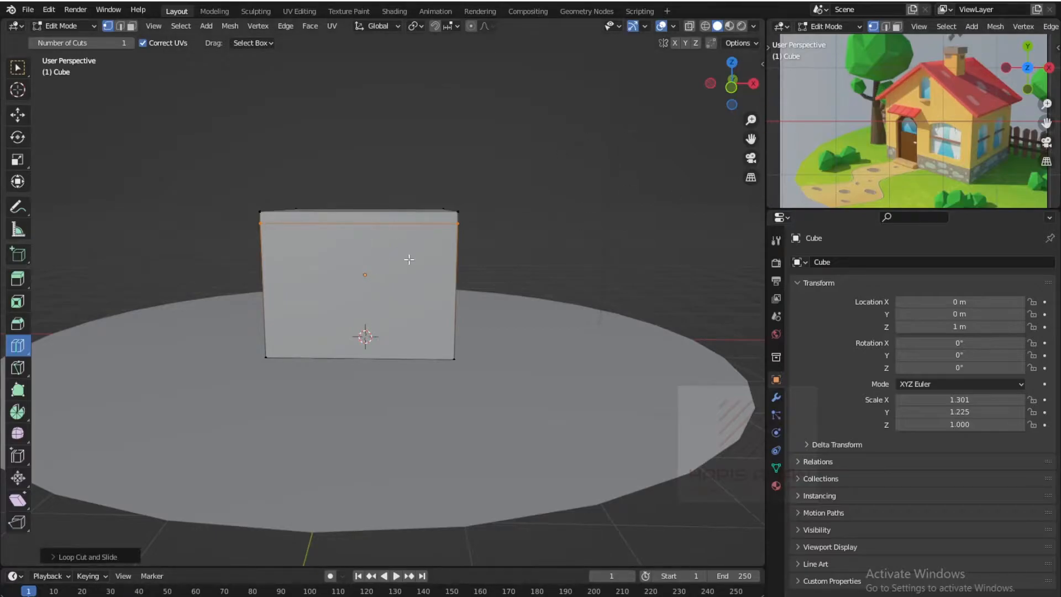
- Leave the Loop Cut tool for the selection tool and switch to face selection mode
middle_click_drag(398, 281, 339, 346)
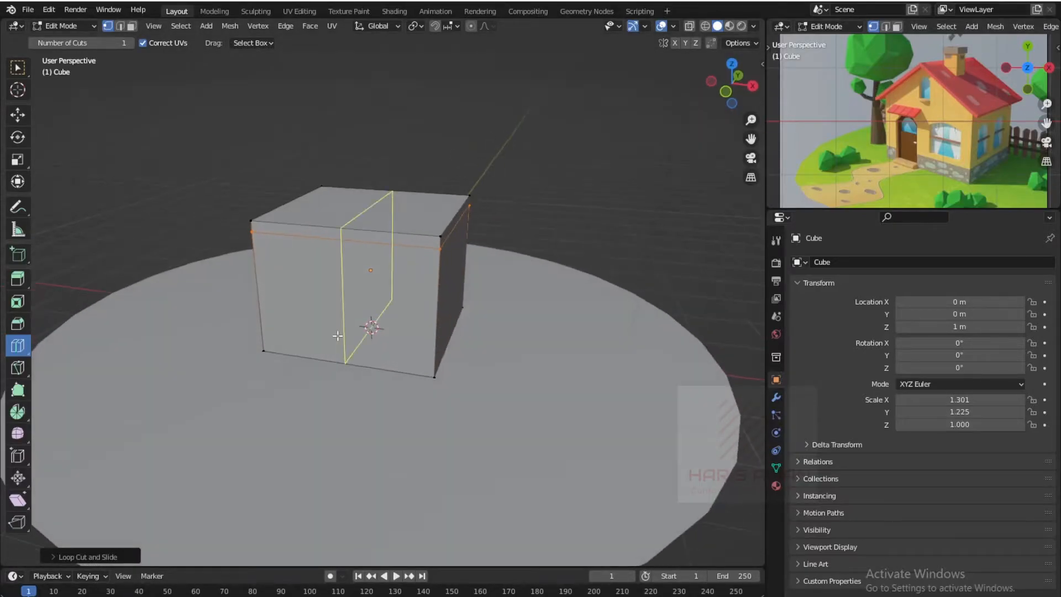
left_click_drag(17, 68, 45, 67)
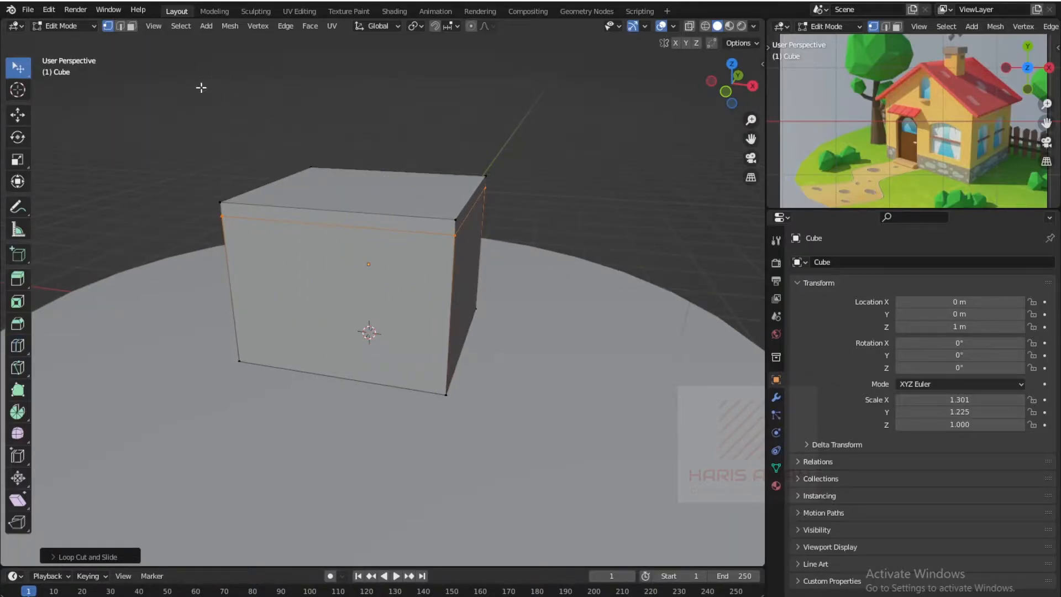
left_click(131, 26)
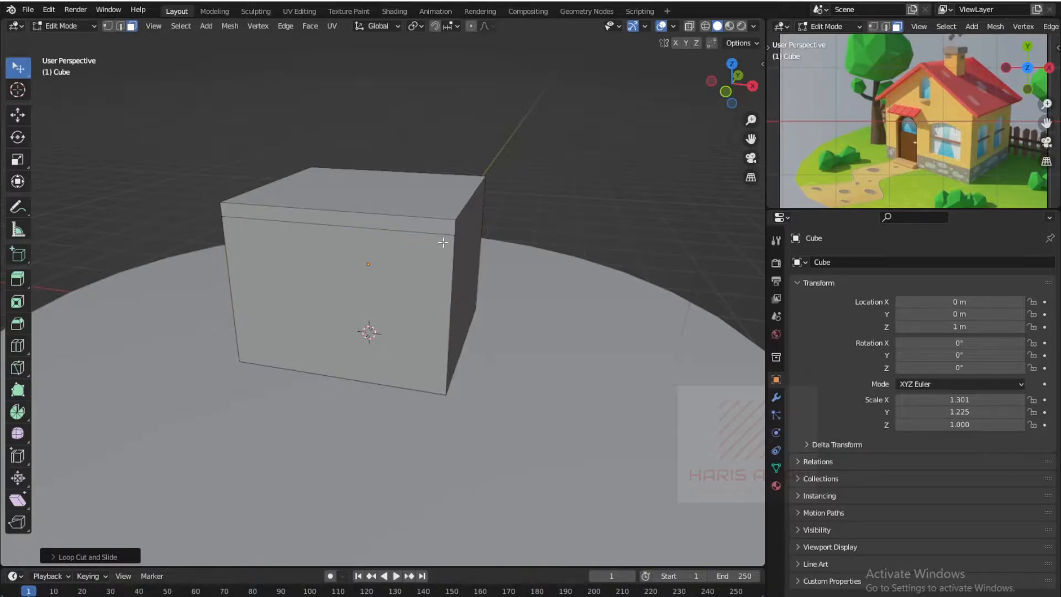
- Select the narrow band faces around the top of the cube one by one, and clear the selection
middle_click_drag(441, 254, 403, 287)
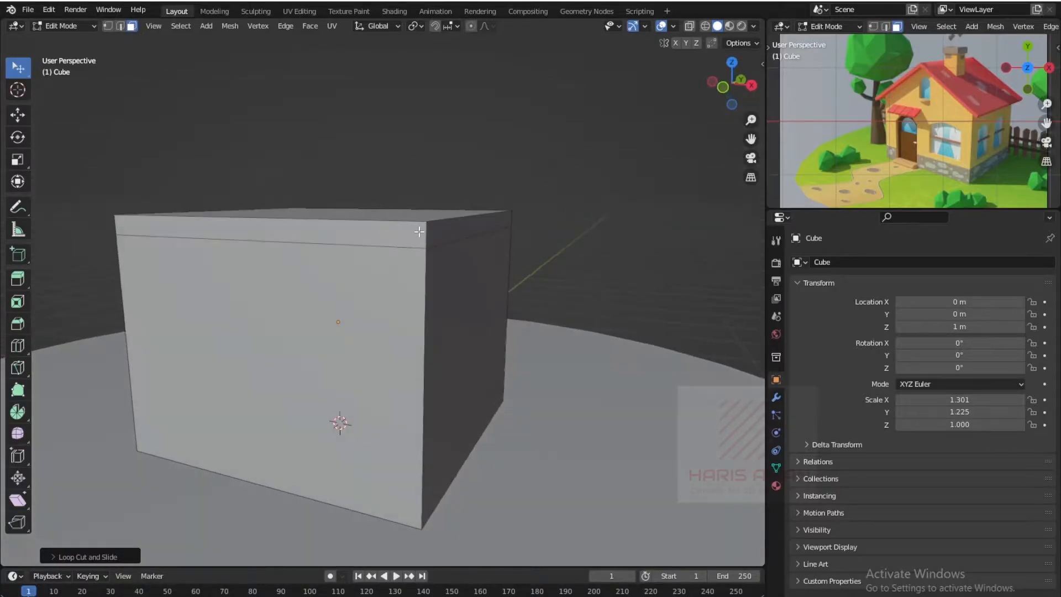
left_click(423, 235)
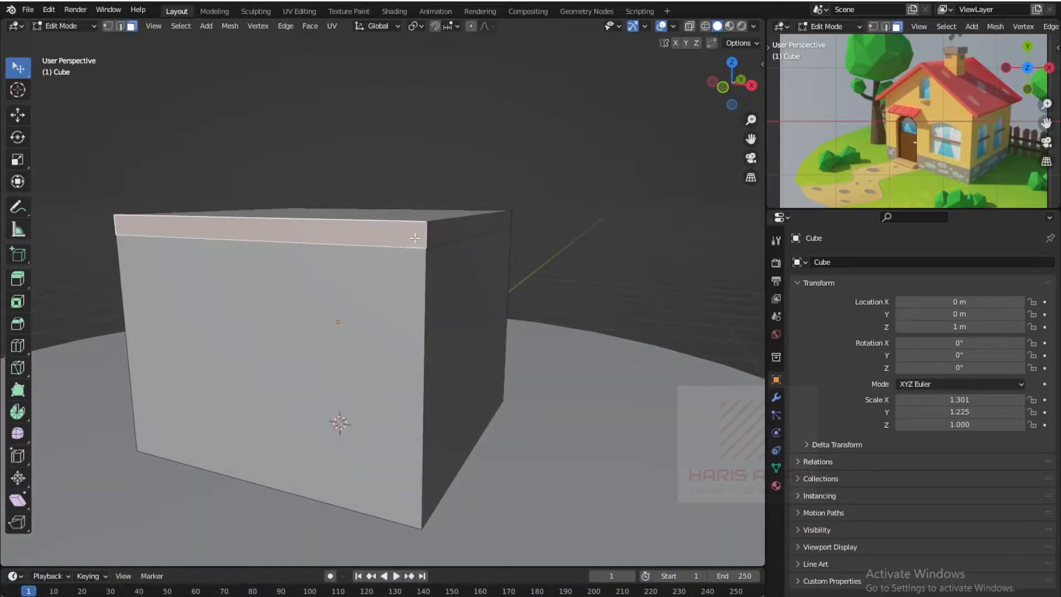
middle_click_drag(522, 249, 134, 244)
left_click(525, 235)
middle_click_drag(541, 235, 364, 282)
left_click(384, 241)
middle_click_drag(531, 272, 360, 277)
left_click(444, 254, "shift")
left_click(390, 251, "shift")
mouse_move(481, 264)
middle_mouse_down()
mouse_move(331, 276)
mouse_move(245, 269)
mouse_move(467, 274)
middle_mouse_up()
left_click(426, 275, "shift")
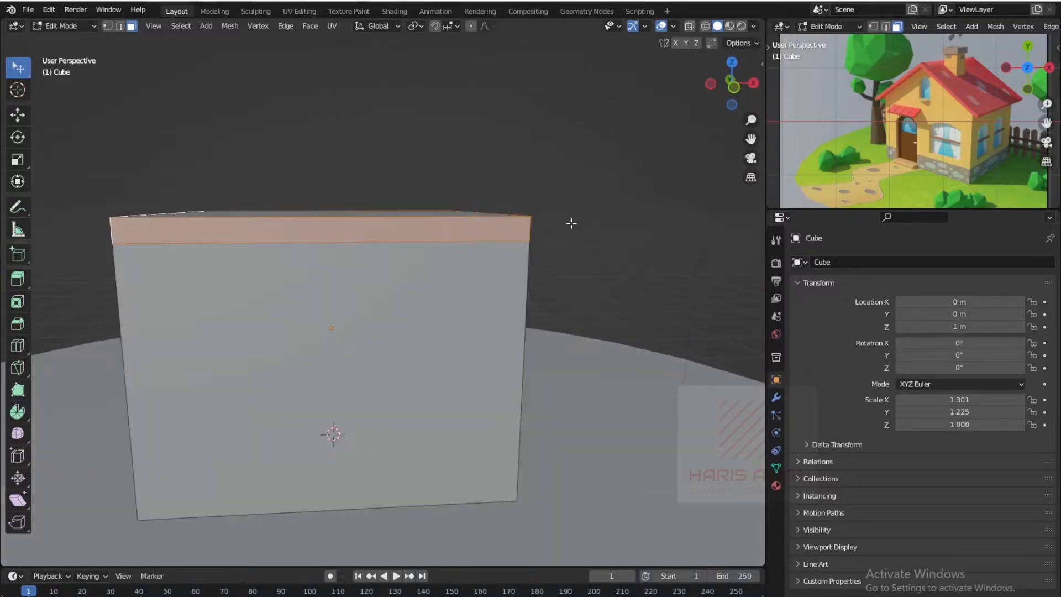
scroll(576, 223, "down", 5)
middle_click_drag(529, 237, 553, 239)
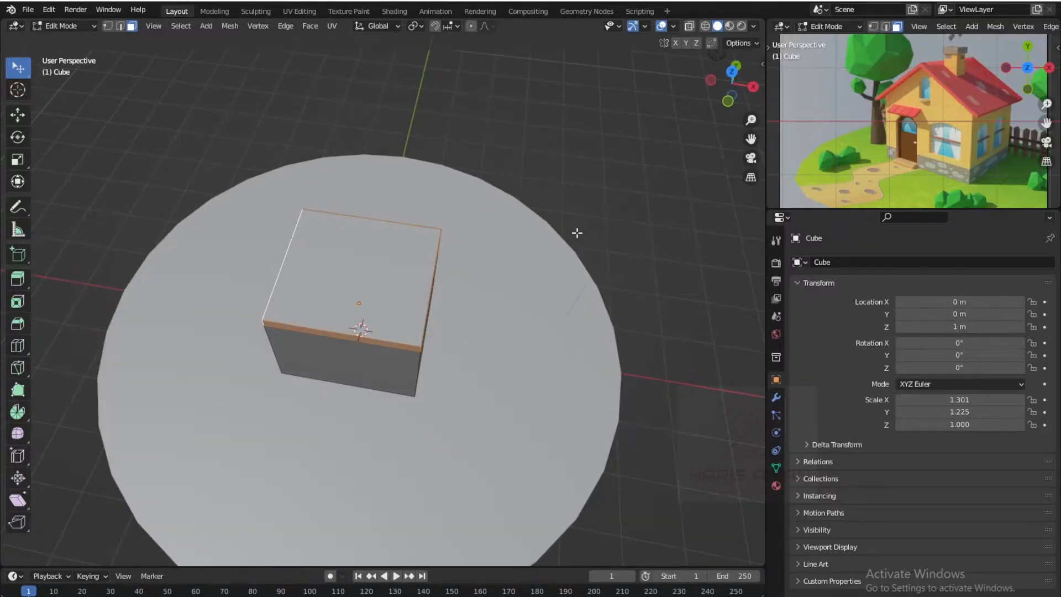
key("KP_1")
left_click(473, 229)
- Select the narrow top band as one face loop and check it on all sides of the cube
scroll(472, 230, "up", 3)
middle_click_drag(471, 230, 441, 284)
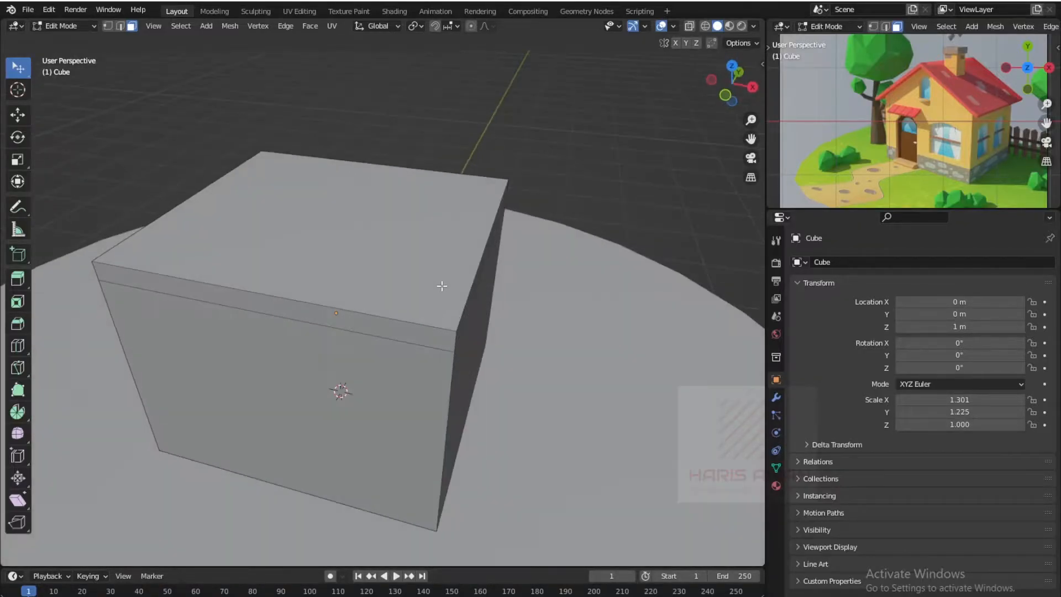
scroll(452, 294, "down", 2)
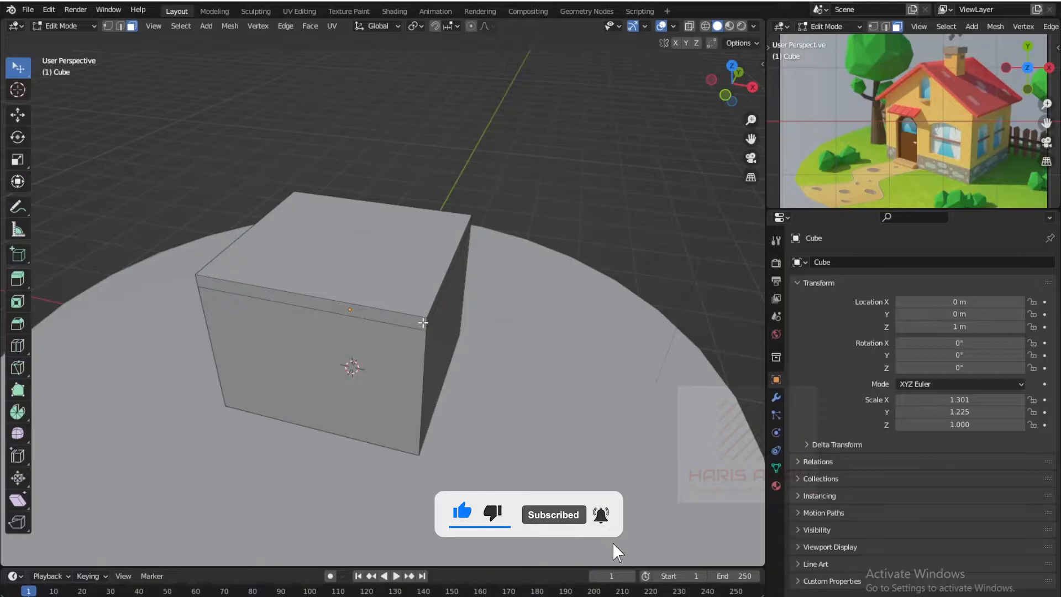
scroll(422, 321, "up", 3)
middle_click_drag(419, 320, 395, 310)
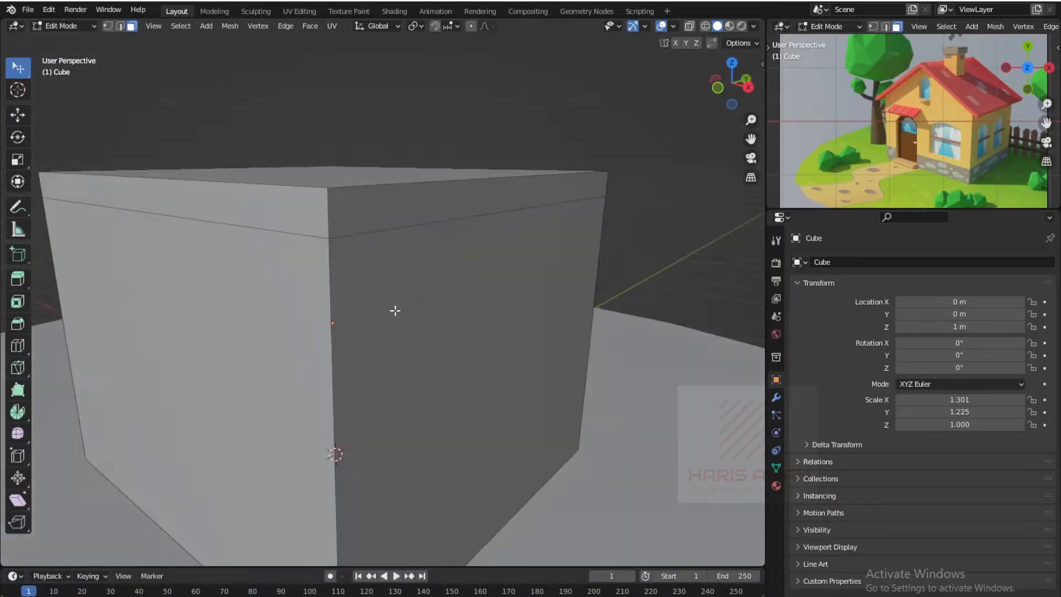
left_click(325, 212, "alt")
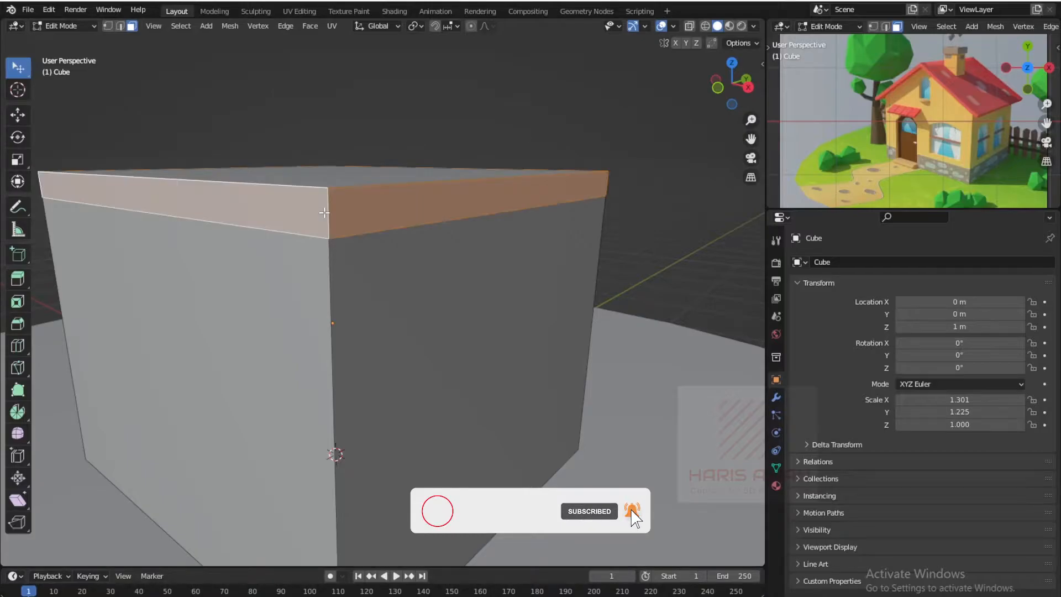
middle_click_drag(555, 165, 352, 218)
scroll(174, 202, "down", 5)
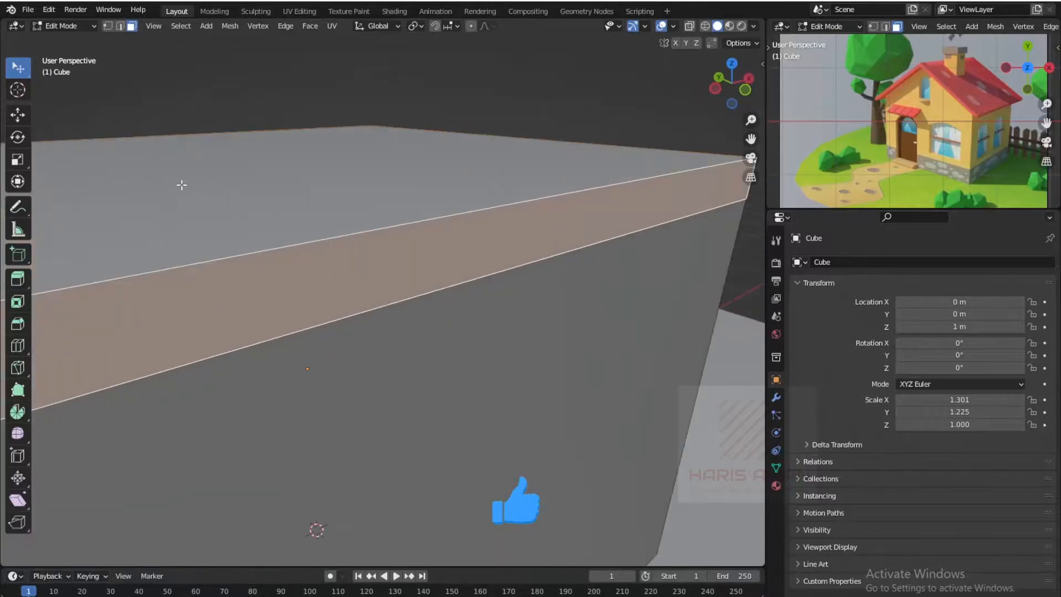
middle_click_drag(174, 201, 521, 206)
scroll(519, 235, "up", 2)
scroll(520, 236, "down", 1)
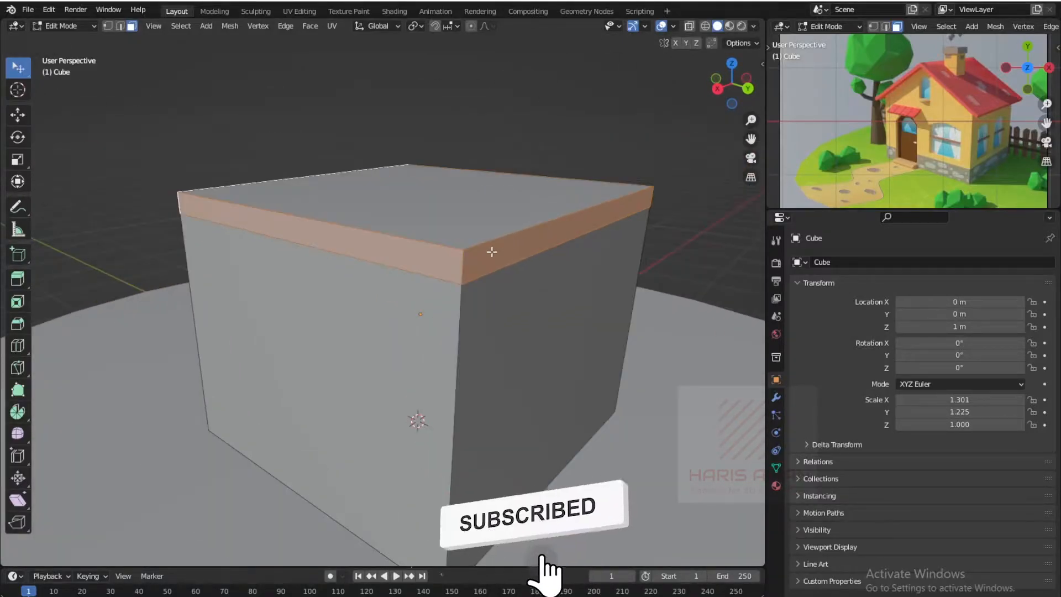
scroll(457, 264, "up", 2)
scroll(417, 360, "down", 2)
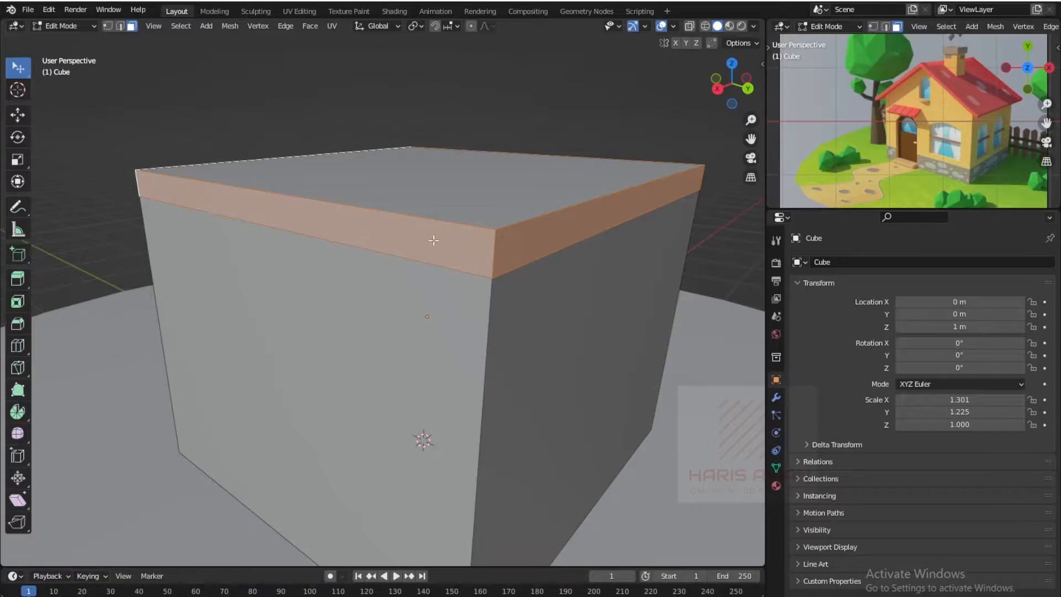
- Try selecting single band faces beside the cube's corner, and reselect the whole band as a face loop
left_click(492, 248)
scroll(490, 252, "up", 1)
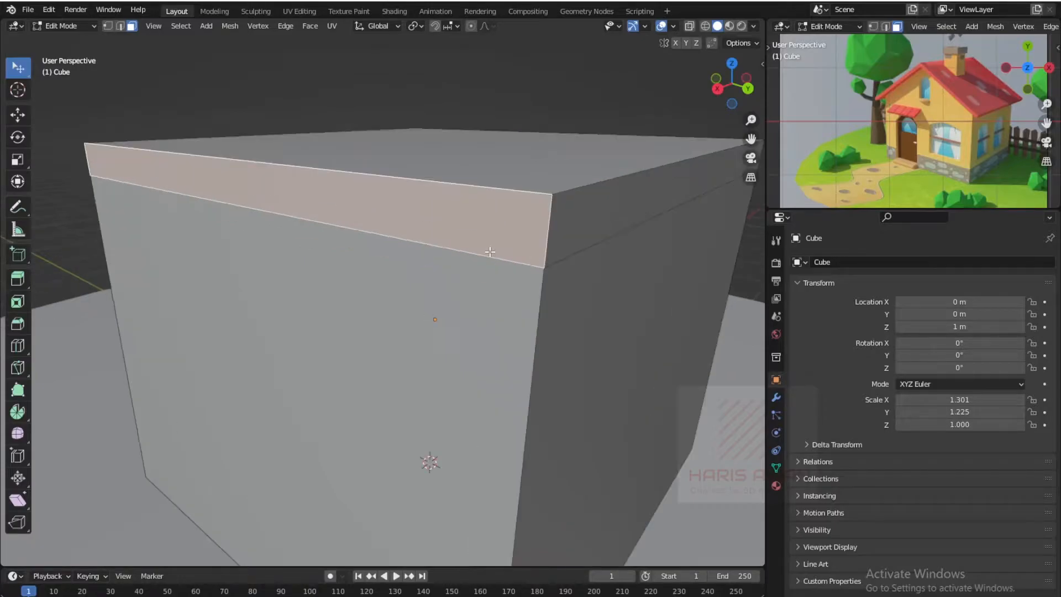
left_click(550, 226)
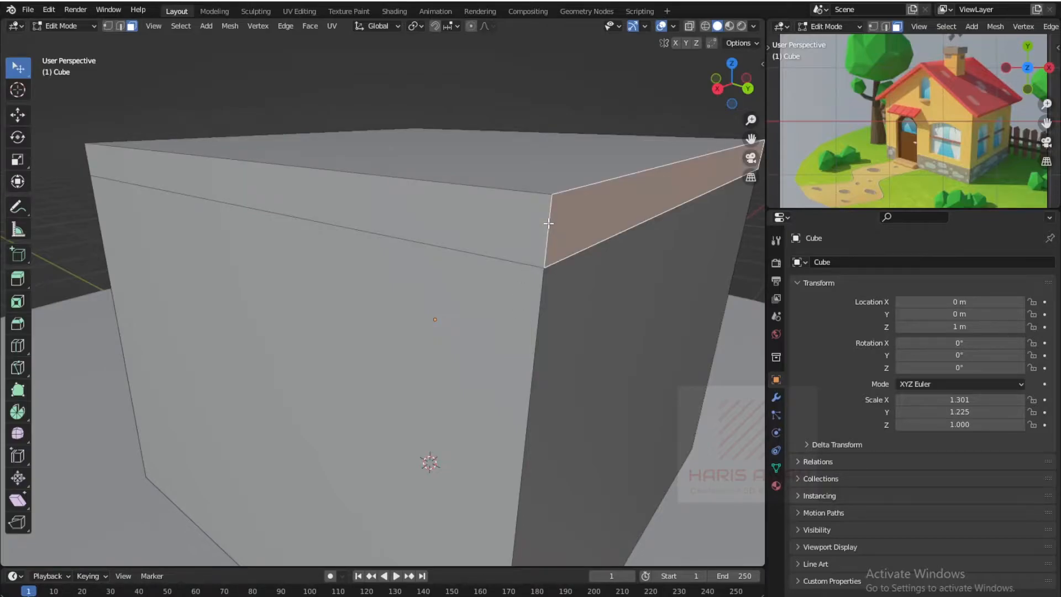
left_click(545, 224)
left_click(549, 231, "shift")
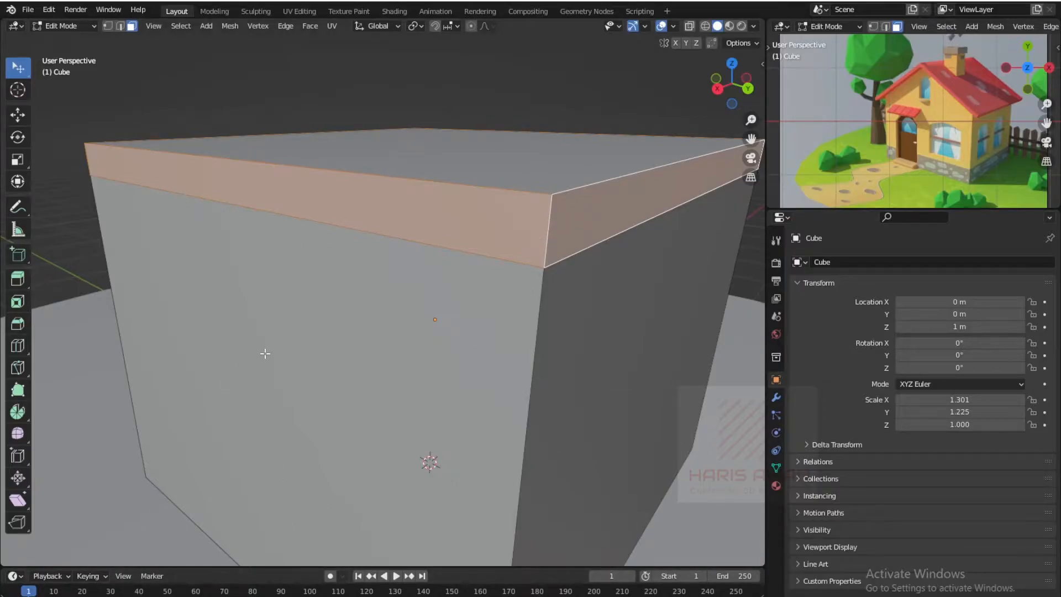
- Select a large wall face and the vertical face loop running over the cube's top and two opposite walls
left_click(268, 312)
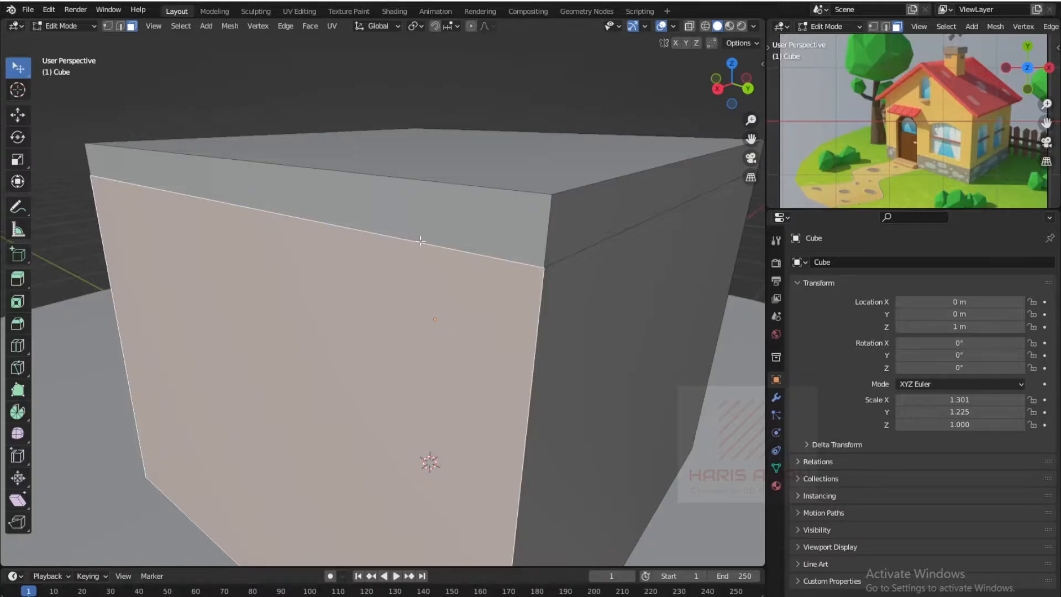
middle_click_drag(341, 227, 342, 227)
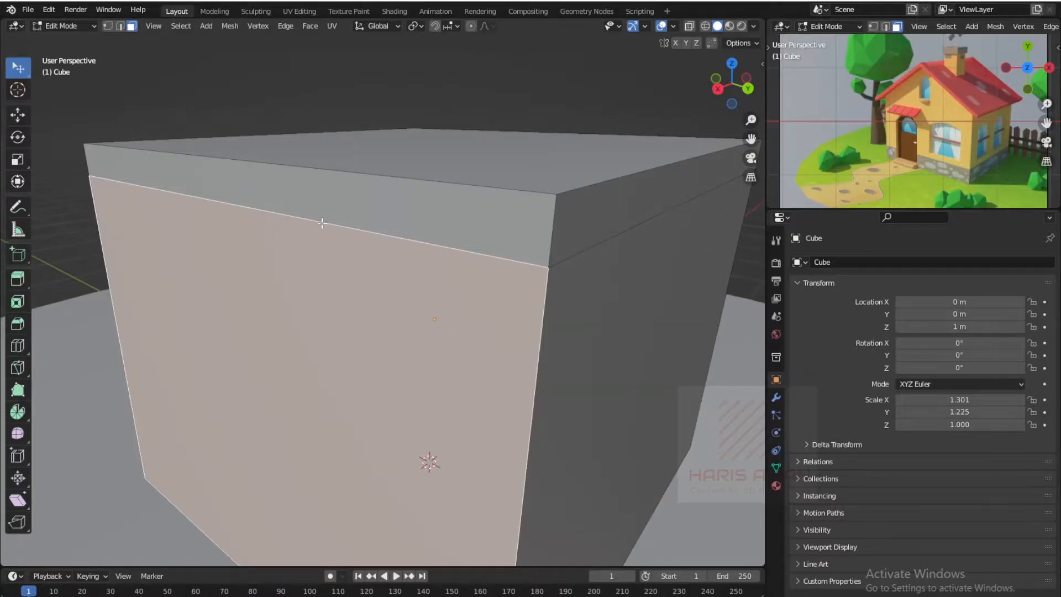
left_click(263, 216, "alt")
scroll(256, 332, "down", 4)
middle_click_drag(423, 357, 374, 372)
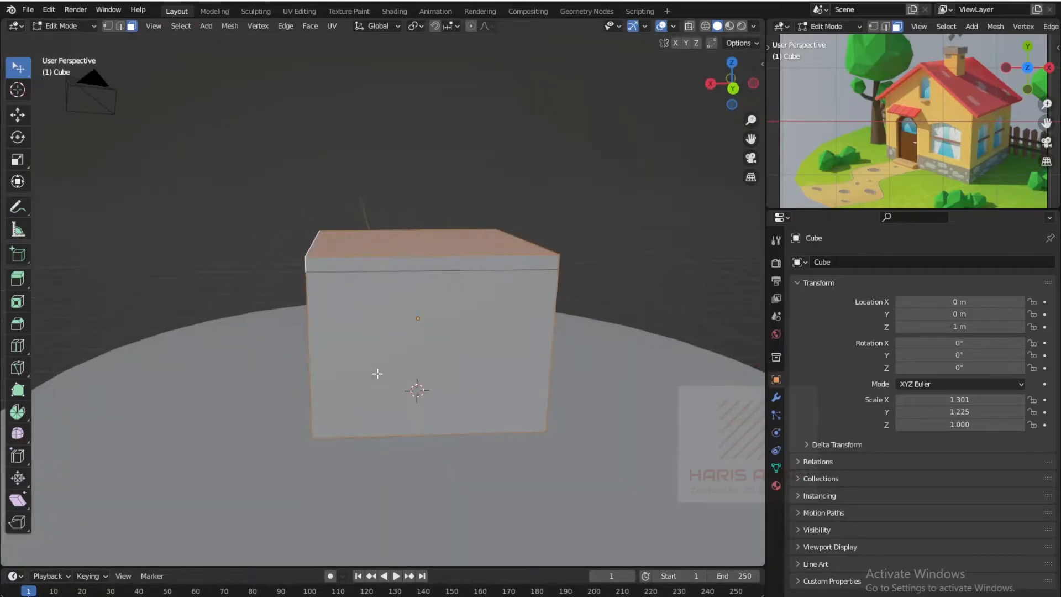
- Select the horizontal face loop of the large wall faces below the band
scroll(323, 371, "up", 3)
left_click(275, 366)
middle_click_drag(282, 366, 556, 331)
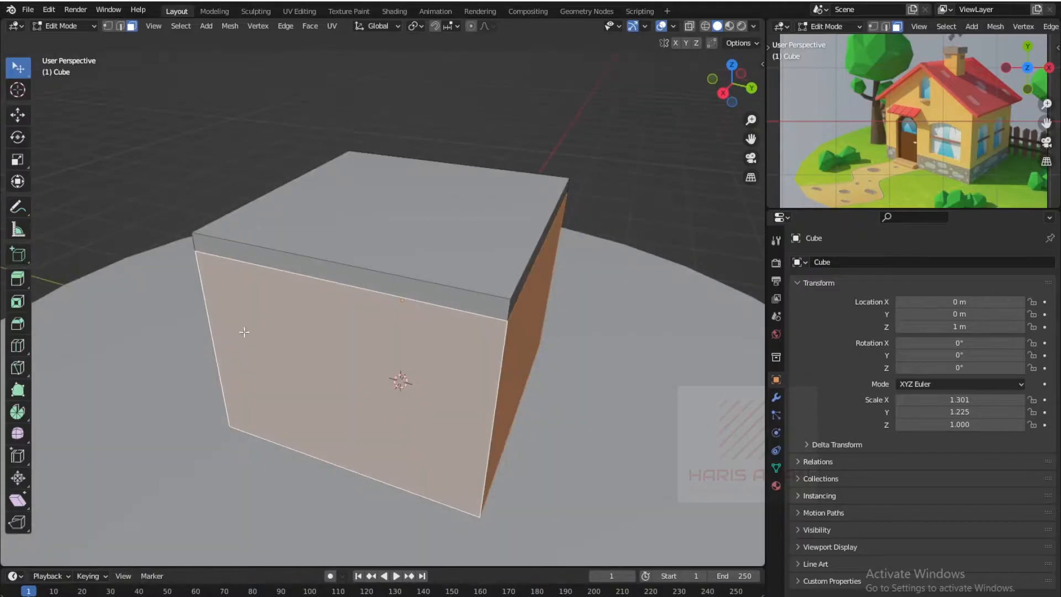
- Select the face loop of the narrow band around the top of the cube
middle_click_drag(525, 256, 485, 318)
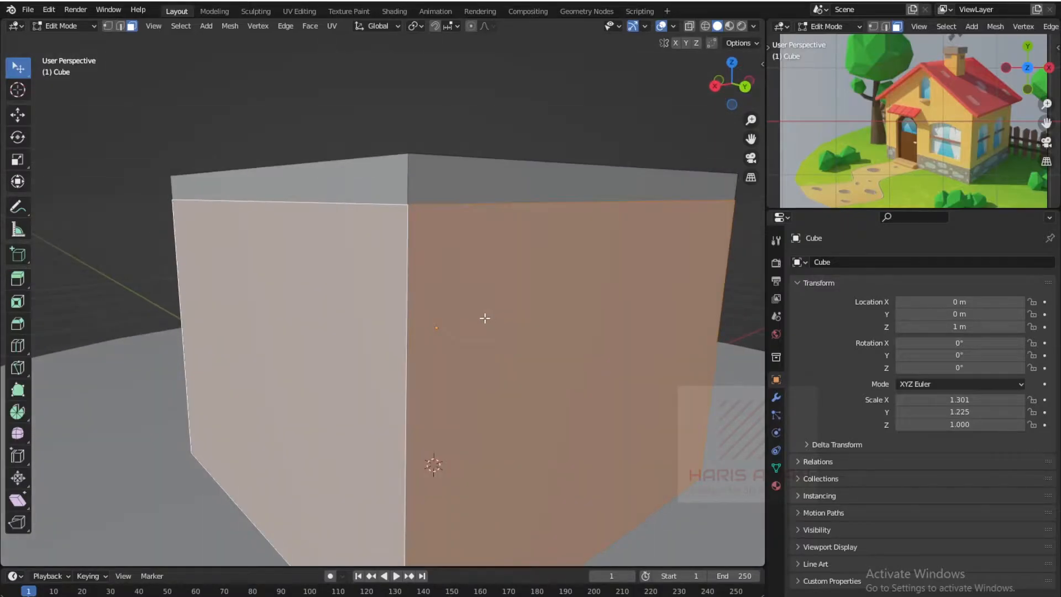
left_click(408, 176, "alt")
middle_click_drag(430, 288, 471, 329)
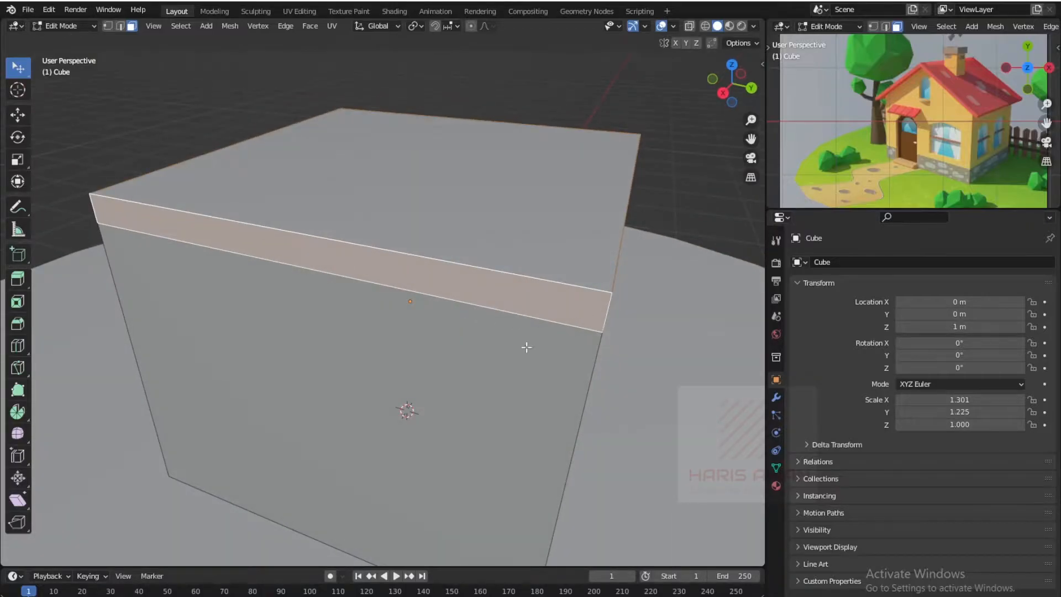
- Extrude the selected band around the cube's top outward along its normals to form a roof overhang
middle_click_drag(422, 313, 327, 318)
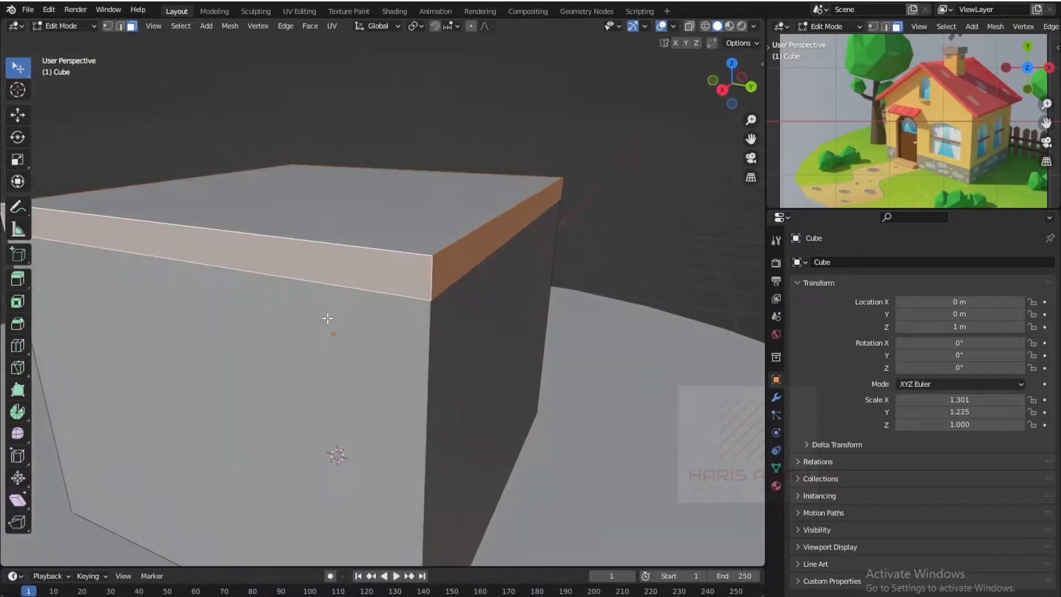
left_click(17, 279)
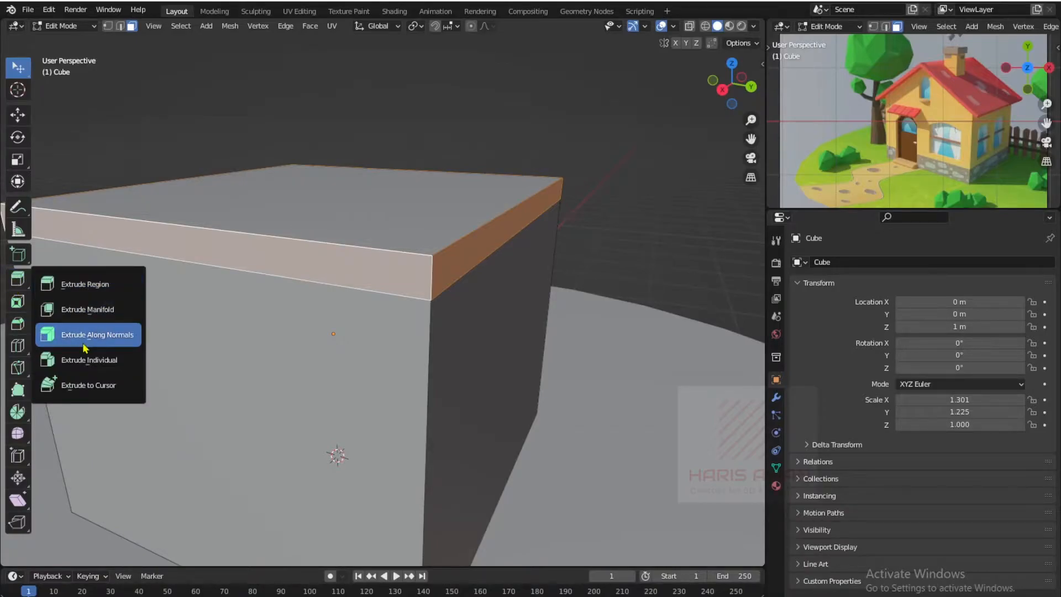
left_click(85, 345)
scroll(299, 301, "down", 2)
mouse_move(314, 284)
middle_mouse_down()
mouse_move(313, 294)
mouse_move(331, 283)
middle_mouse_up()
left_click_drag(338, 170, 342, 161)
scroll(395, 233, "down", 2)
middle_click_drag(412, 259, 398, 308)
scroll(405, 279, "up", 3)
scroll(481, 244, "down", 4)
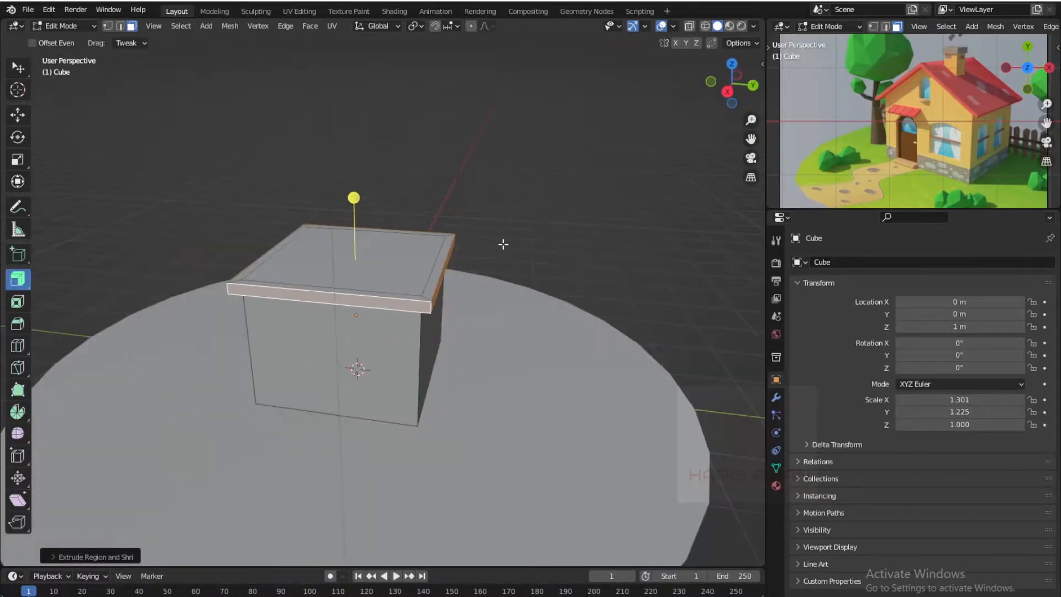
- Leave Edit Mode and examine the cube's overhanging top from several angles, including the front
key("Tab")
left_click(565, 239)
middle_click_drag(565, 239, 537, 273)
scroll(481, 307, "up", 2)
scroll(481, 307, "down", 2)
middle_click_drag(481, 307, 436, 334)
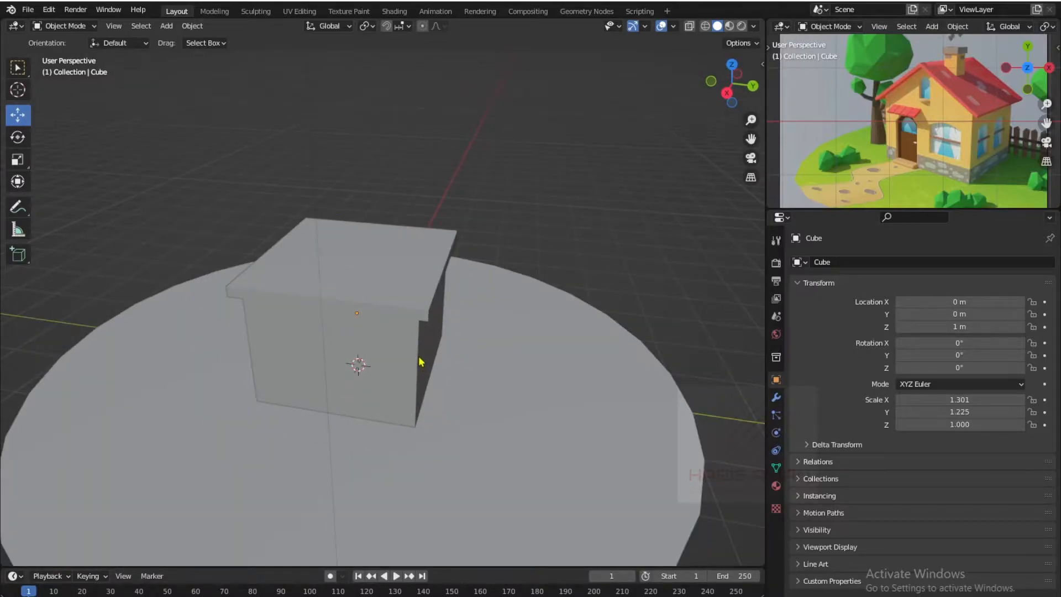
key("KP_1")
middle_click_drag(420, 353, 411, 400)
scroll(411, 400, "up", 2)
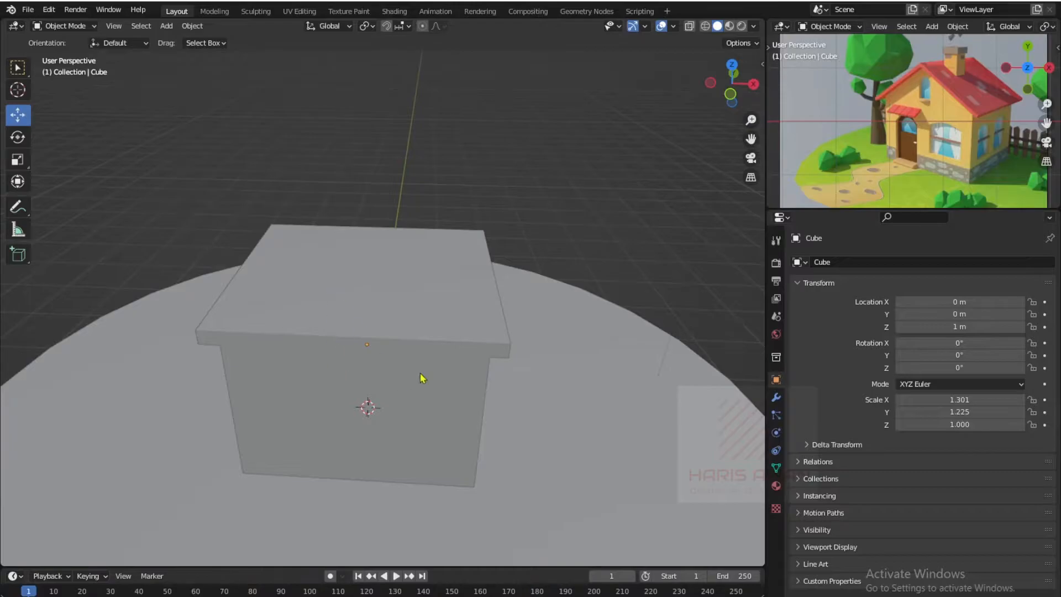
- Return the cube to Edit Mode and add one vertical loop cut through the middle of its front wall and top
left_click(430, 358)
key("Tab")
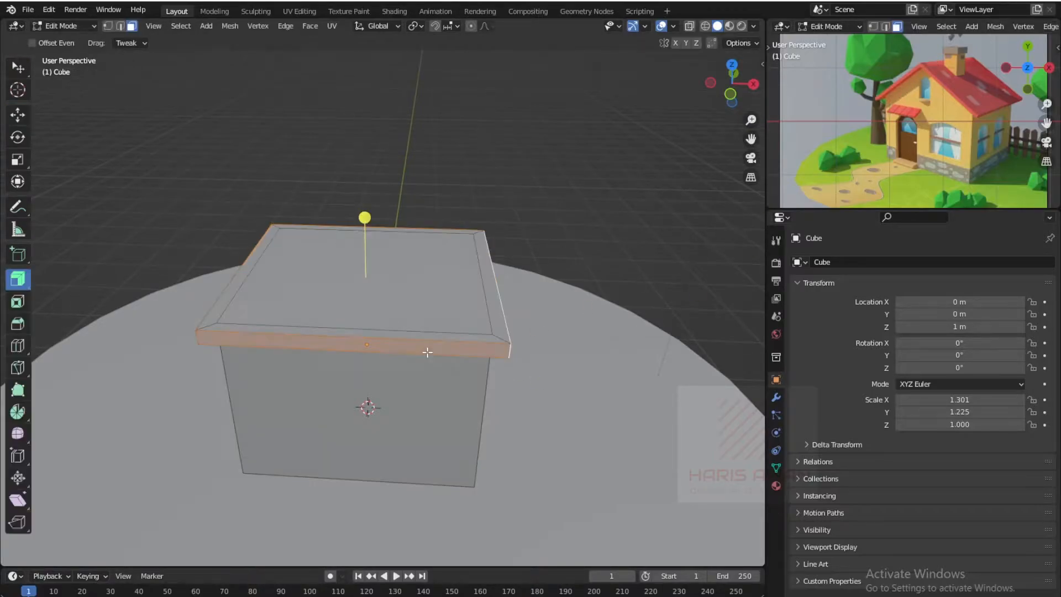
key("ctrl+r")
left_click(415, 366)
left_click(414, 365)
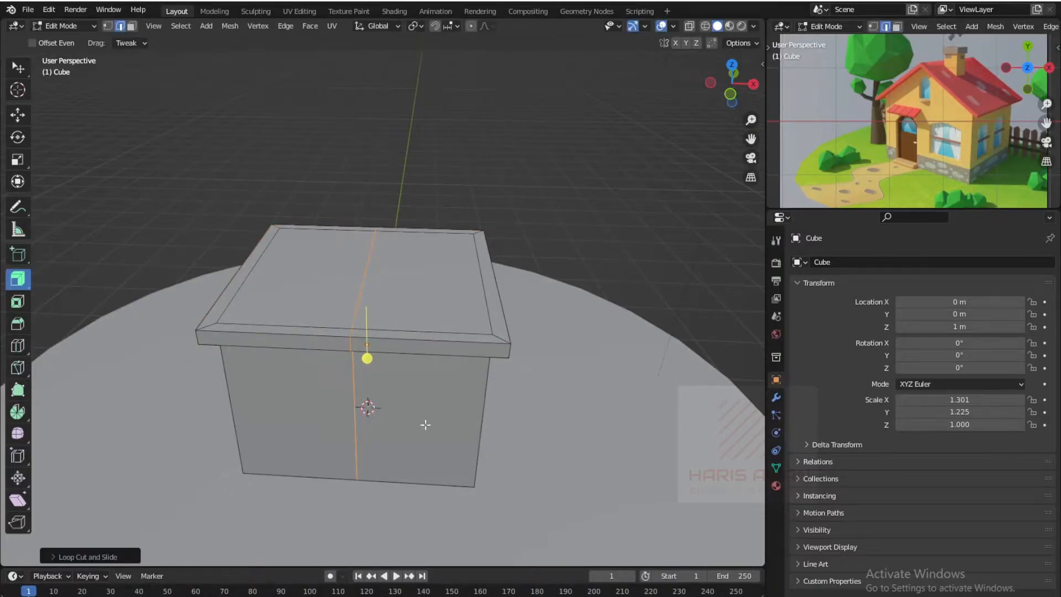
- Select the short centre edge on the overhang's underside, and reselect the whole centre edge loop
middle_click_drag(434, 427, 408, 362)
scroll(390, 367, "up", 5)
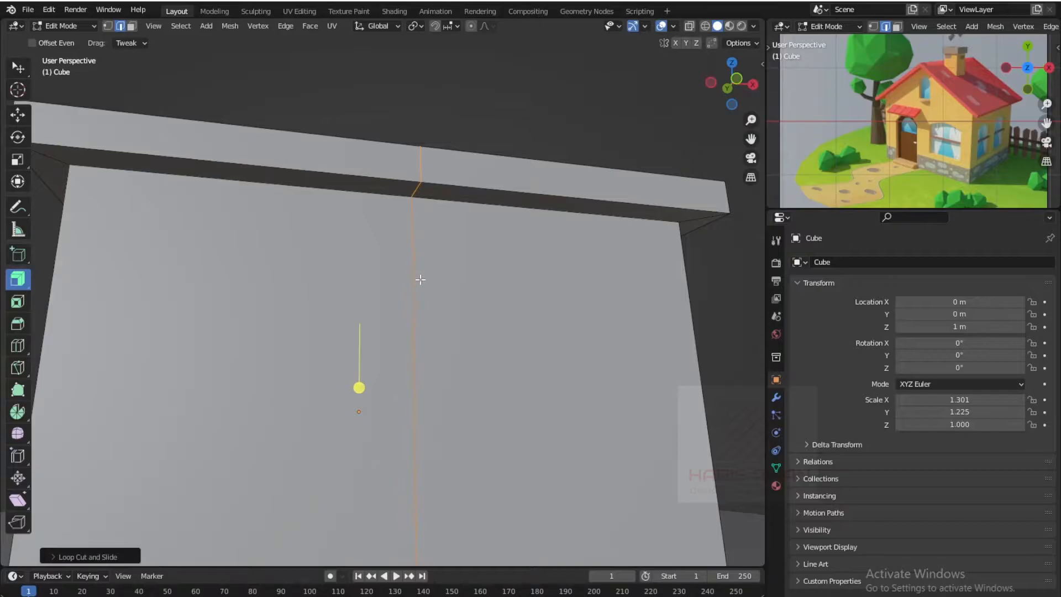
scroll(419, 280, "down", 4)
scroll(417, 282, "up", 2)
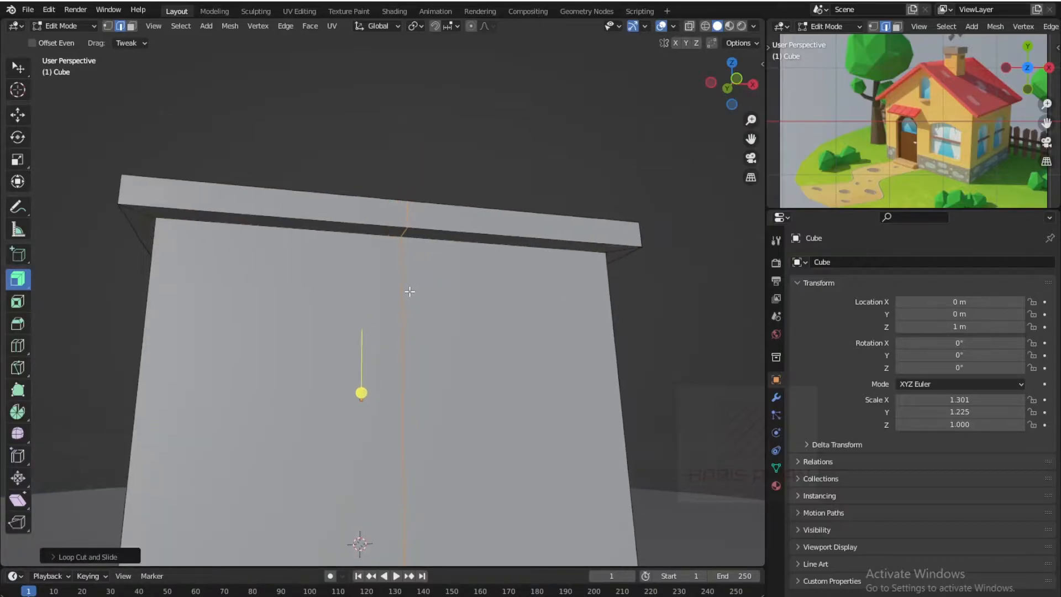
left_click(402, 230)
scroll(442, 216, "up", 5)
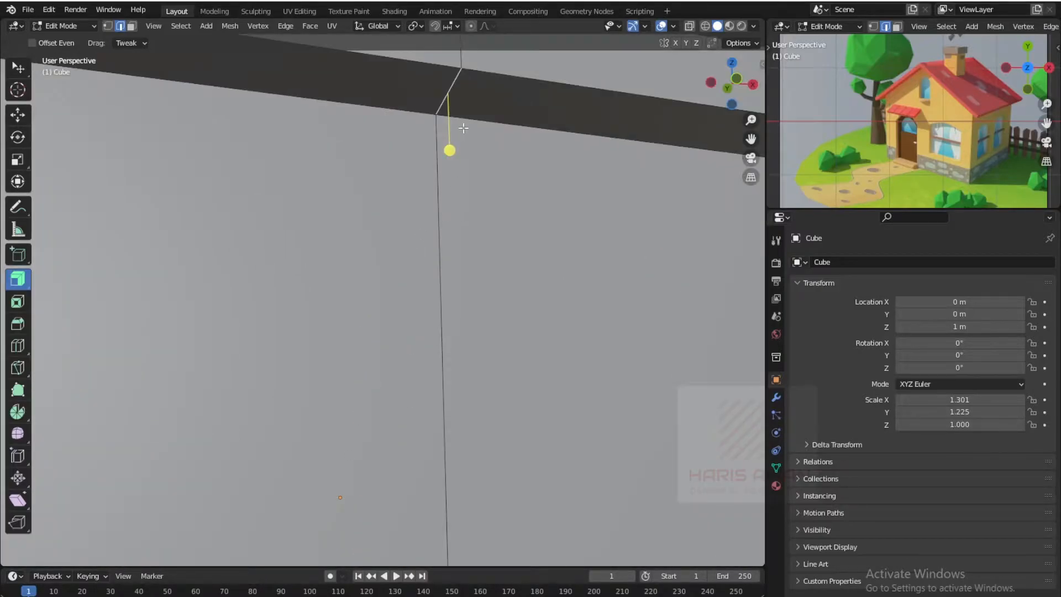
scroll(329, 180, "down", 5)
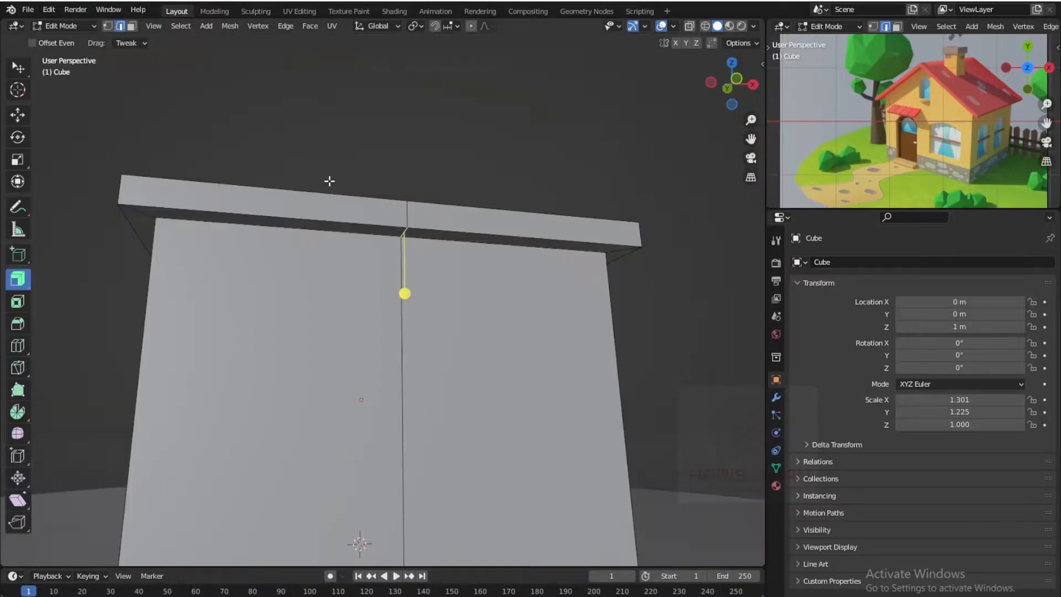
scroll(330, 181, "down", 2)
scroll(332, 216, "up", 6)
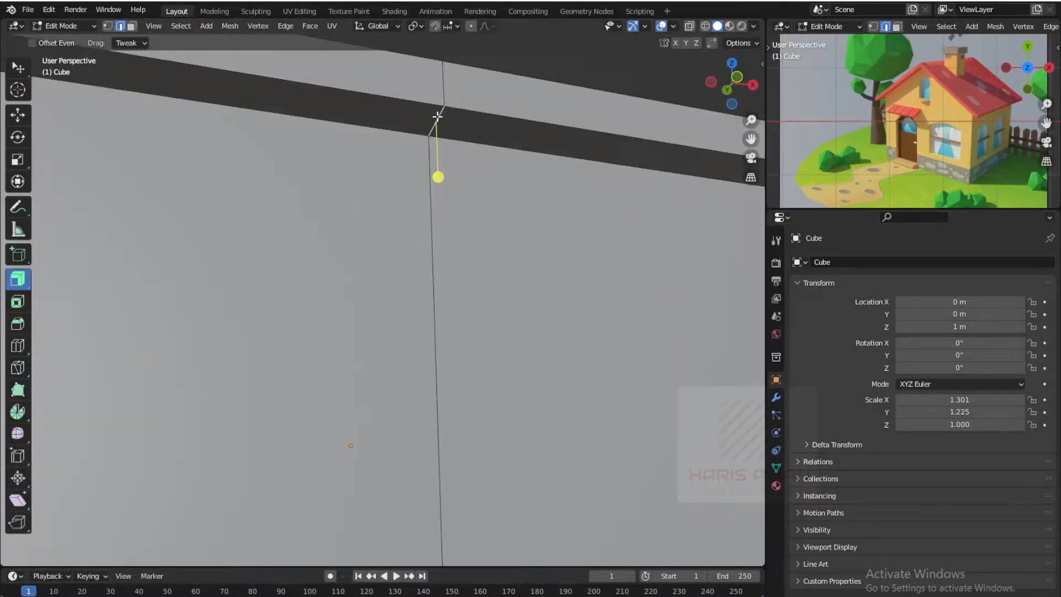
left_click(440, 115)
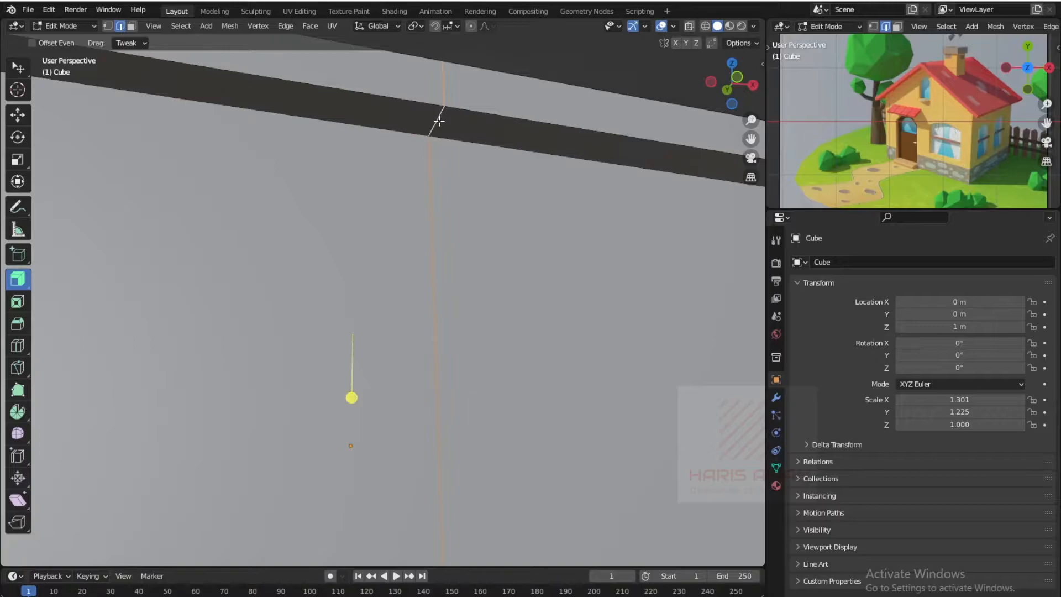
- Try raising the whole centre edge loop vertically with the Move tool, and undo the move
scroll(437, 125, "down", 8)
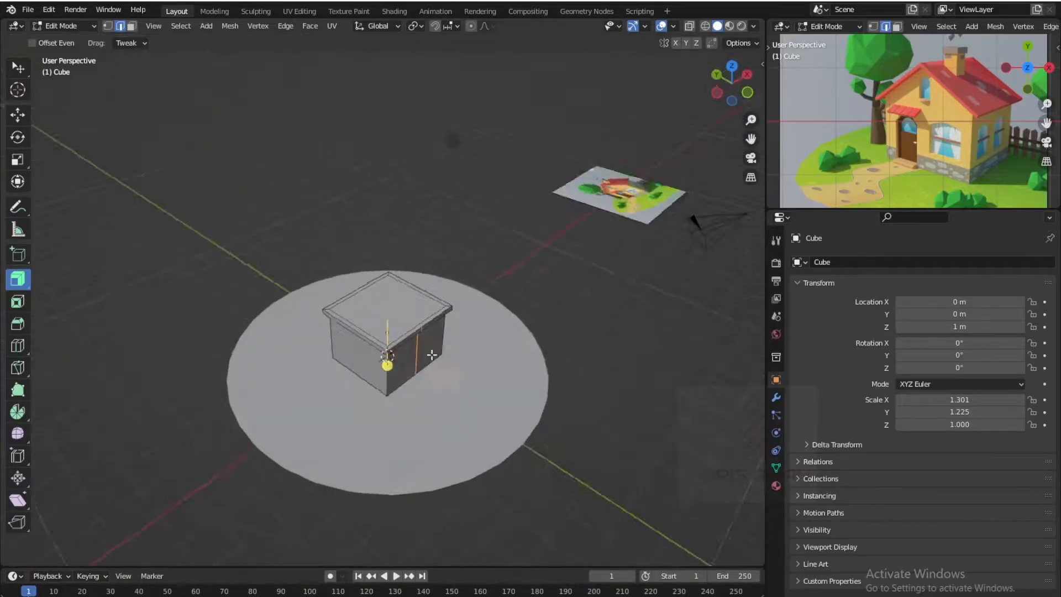
scroll(384, 315, "up", 2)
middle_click_drag(384, 315, 341, 292)
scroll(343, 293, "up", 5)
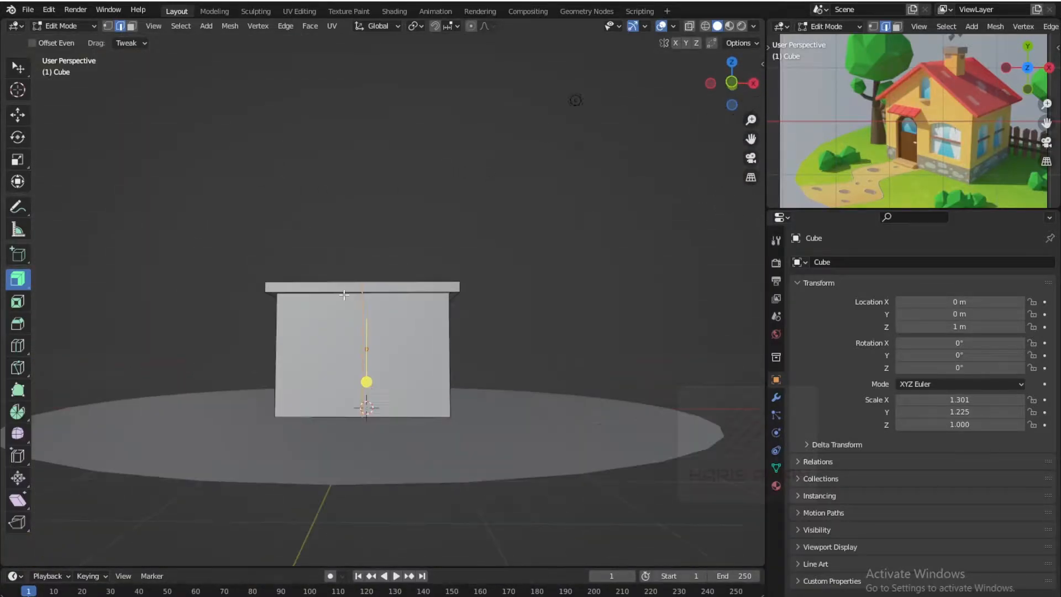
left_click(18, 115)
left_click_drag(364, 270, 363, 240)
scroll(375, 488, "up", 1)
middle_click_drag(372, 475, 359, 458)
key("ctrl+z")
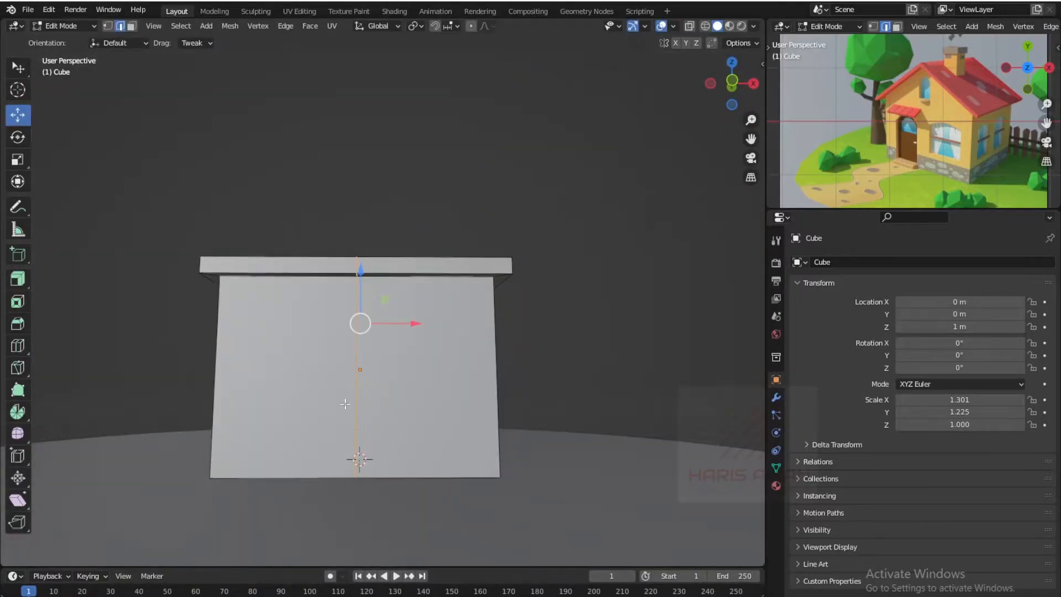
- Try selecting the underside centre edge and neighbouring edge loops beneath the overhang
scroll(361, 324, "up", 3)
middle_click_drag(354, 276, 278, 336, "shift")
scroll(409, 351, "up", 2)
left_click(452, 333)
left_click(282, 322)
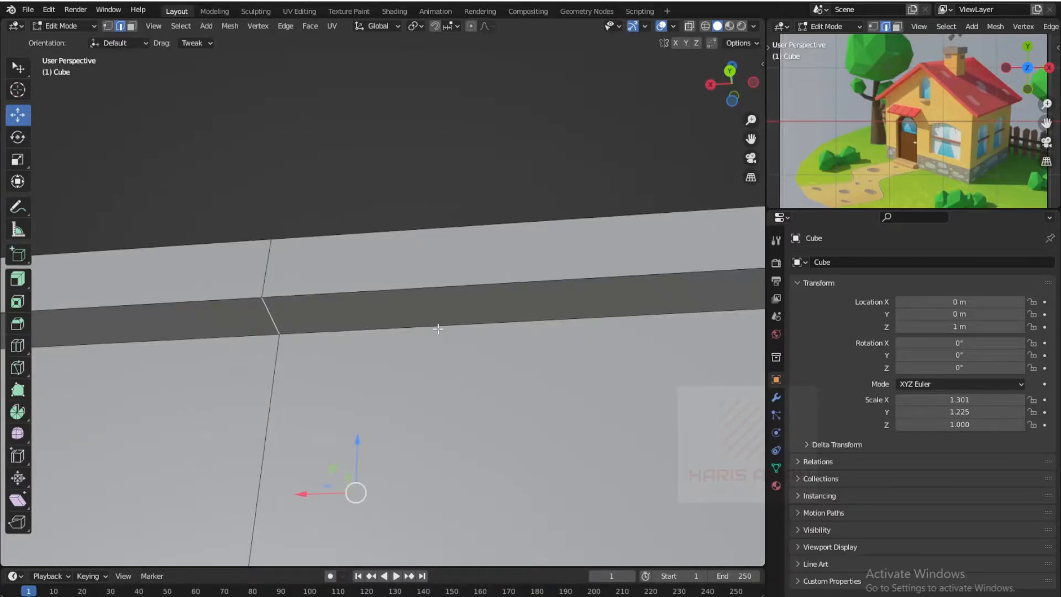
left_click(291, 335, "alt")
left_click(277, 358, "alt")
scroll(296, 369, "down", 6)
middle_click_drag(376, 374, 171, 436)
left_click(478, 265)
scroll(500, 330, "up", 5)
middle_click_drag(488, 325, 467, 311)
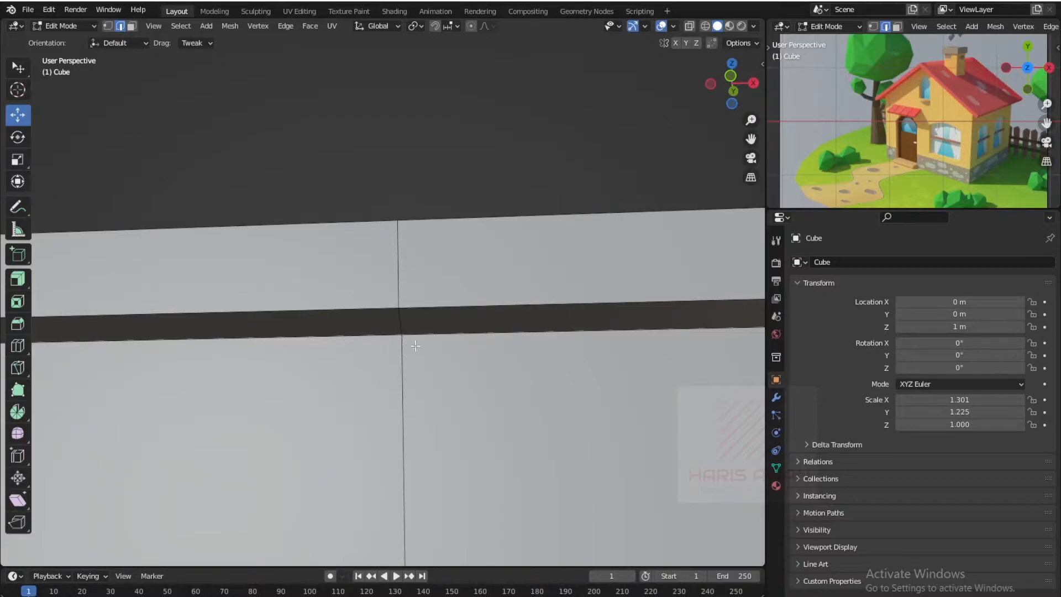
- Select the centre edge path over the top, from the front overhang's underside edge to the matching back edge
left_click(406, 321)
scroll(371, 398, "down", 5)
middle_click_drag(369, 399, 386, 343)
scroll(449, 418, "up", 4)
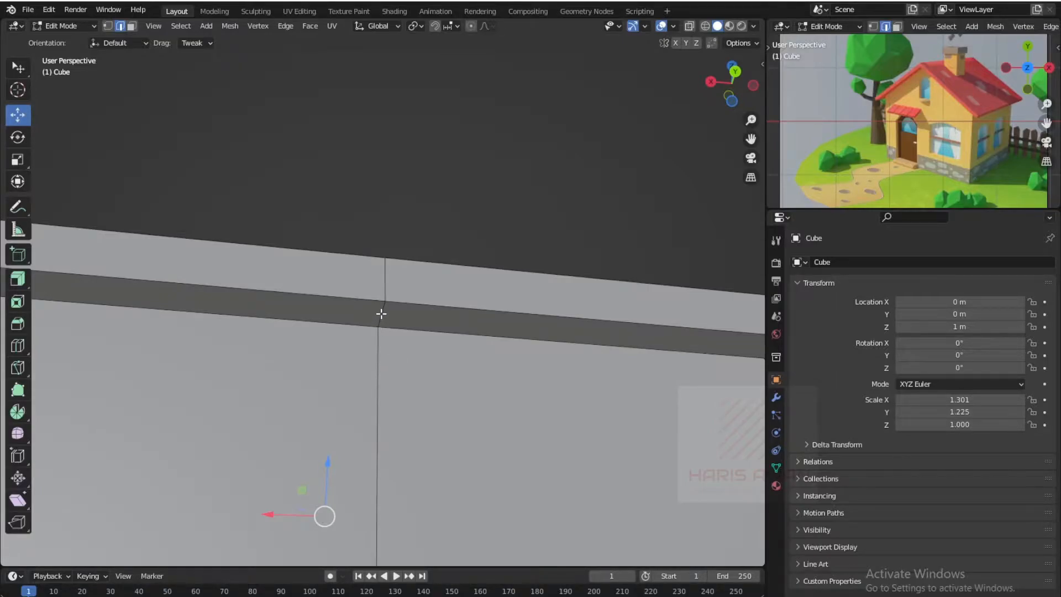
left_click(381, 314, "ctrl")
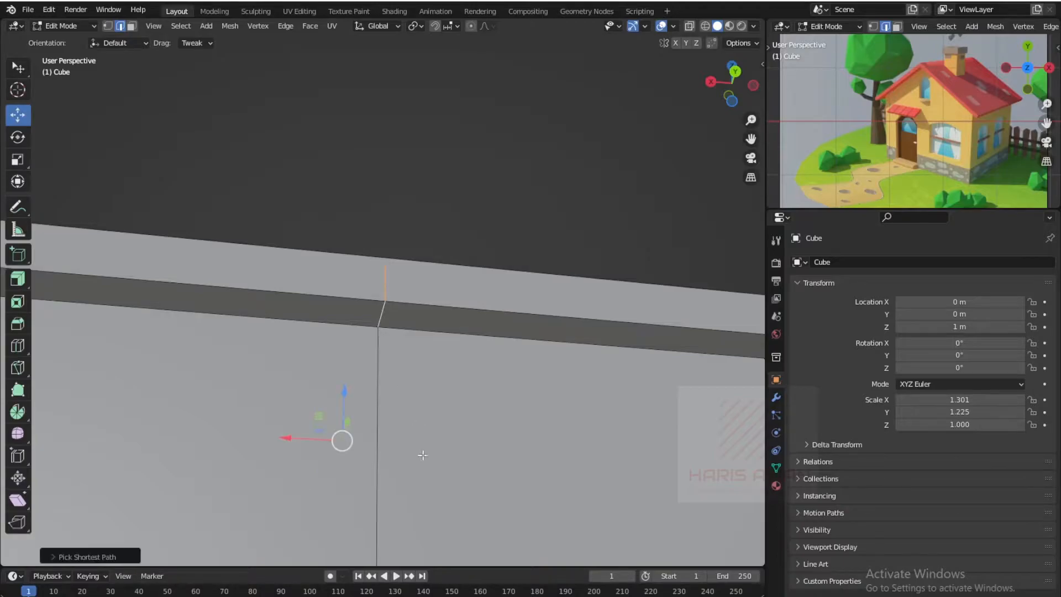
- Raise the selected centre edge path vertically to form the peaked roof and gable walls
scroll(369, 323, "down", 6)
middle_click_drag(368, 332, 595, 403)
scroll(547, 410, "up", 5)
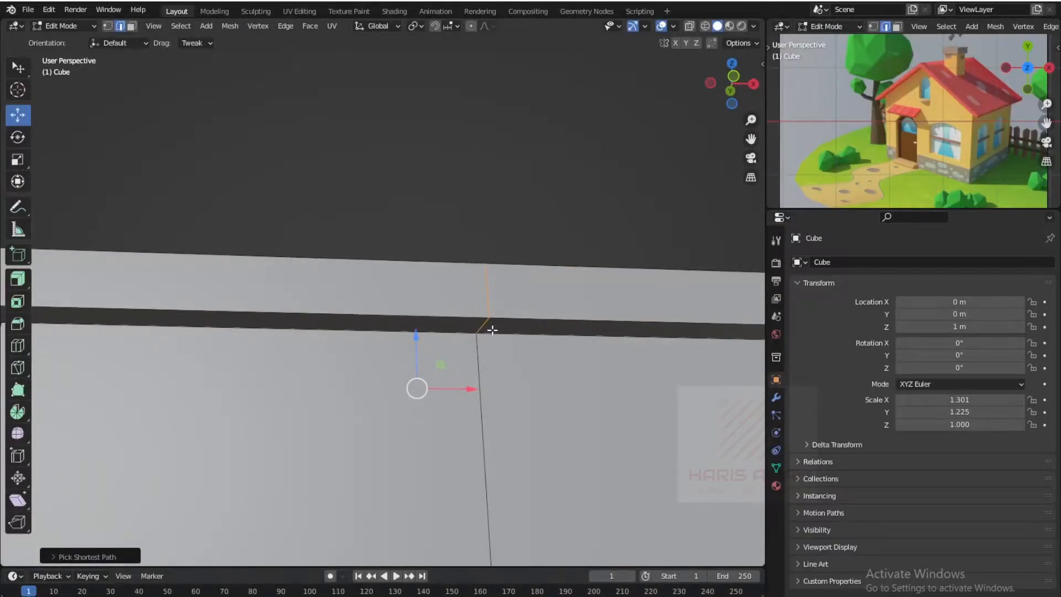
scroll(459, 350, "down", 5)
middle_click_drag(459, 350, 661, 330)
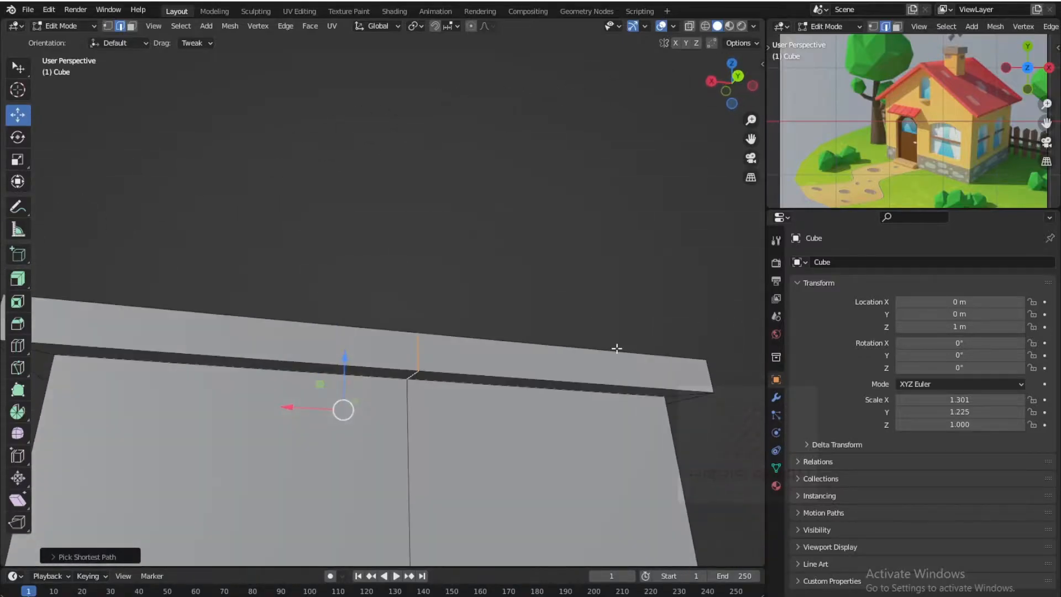
scroll(468, 419, "up", 5)
middle_click_drag(468, 418, 461, 463, "shift")
scroll(395, 384, "down", 4)
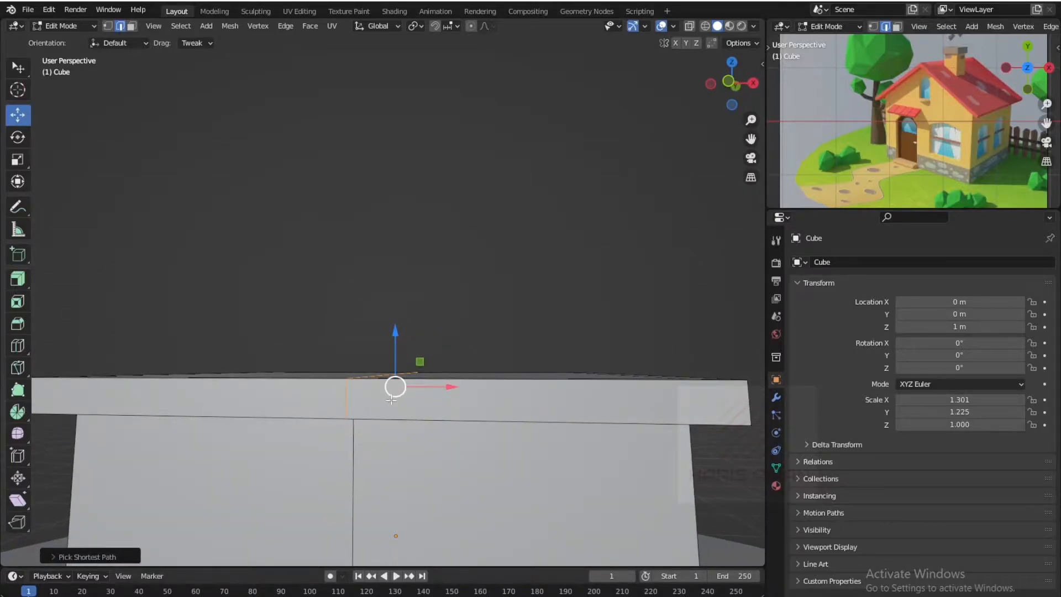
scroll(391, 399, "down", 2)
middle_click_drag(393, 407, 405, 447)
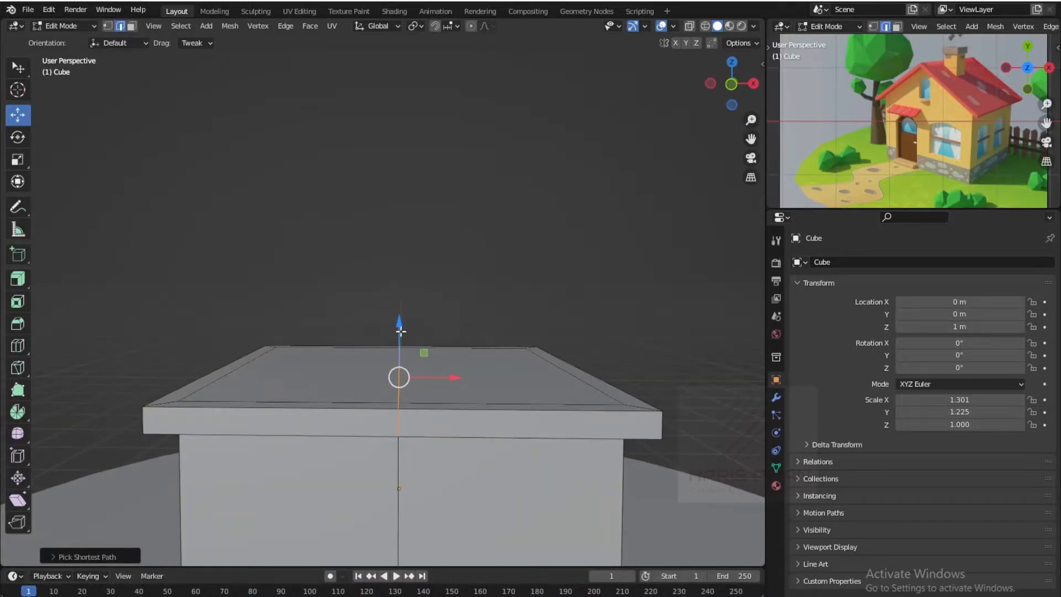
left_click_drag(400, 325, 434, 238)
- Select an edge on the roof slope, nudge a gable edge slightly upward, and clear the selection
middle_click_drag(489, 354, 522, 335)
scroll(434, 432, "up", 3)
left_click(542, 372)
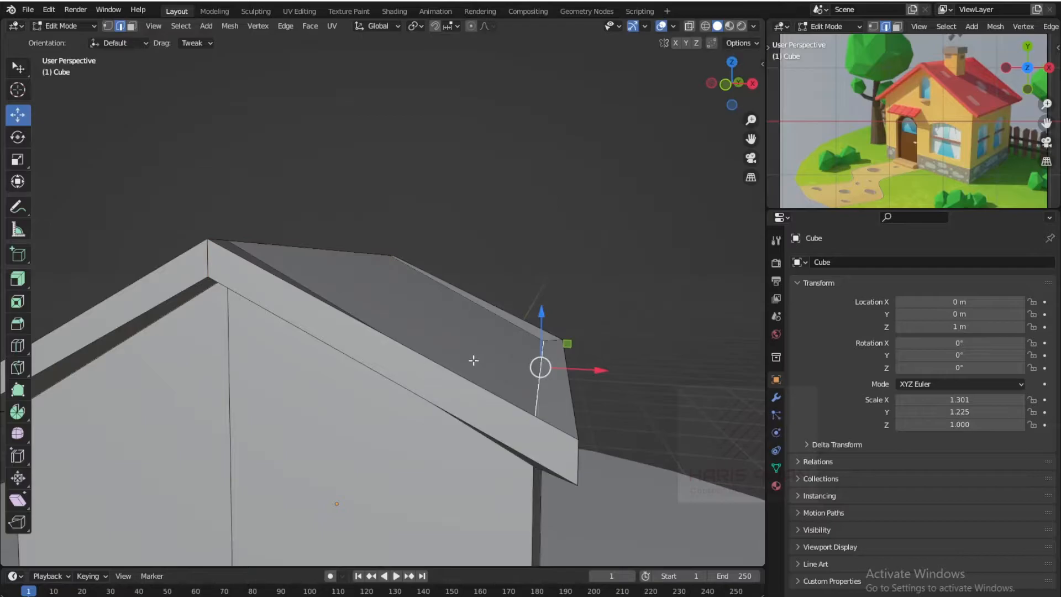
middle_click_drag(310, 395, 393, 429)
left_click(315, 421)
left_click_drag(438, 328, 438, 313)
left_click(539, 315)
middle_click_drag(539, 315, 554, 375)
middle_click_drag(420, 390, 441, 362)
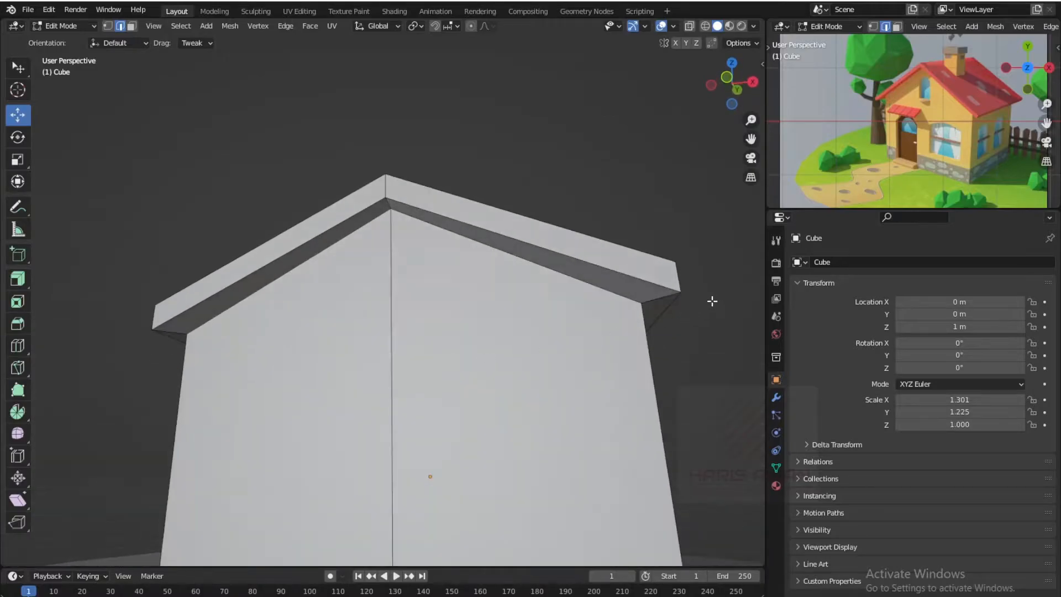
middle_click_drag(633, 328, 576, 423)
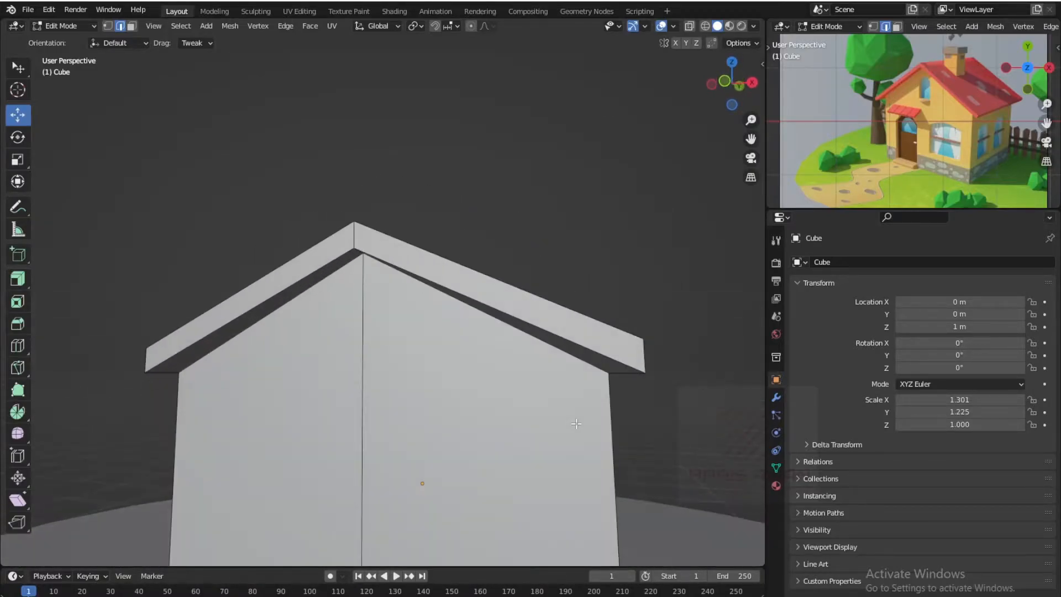
- Switch to vertex selection and select the walls' top corner vertices beneath the roof overhang
left_click(108, 26)
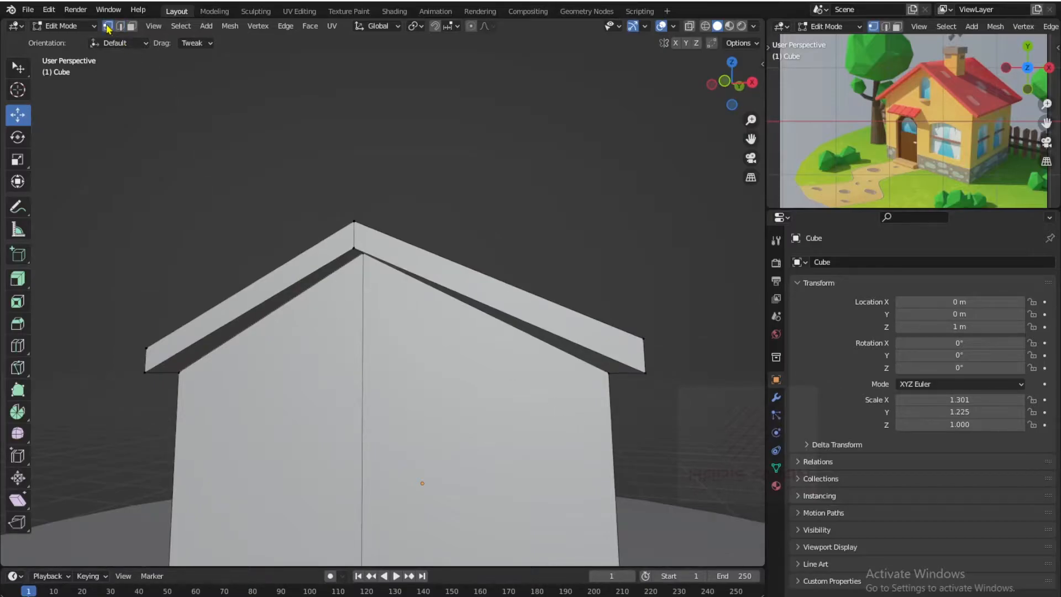
scroll(545, 350, "up", 6)
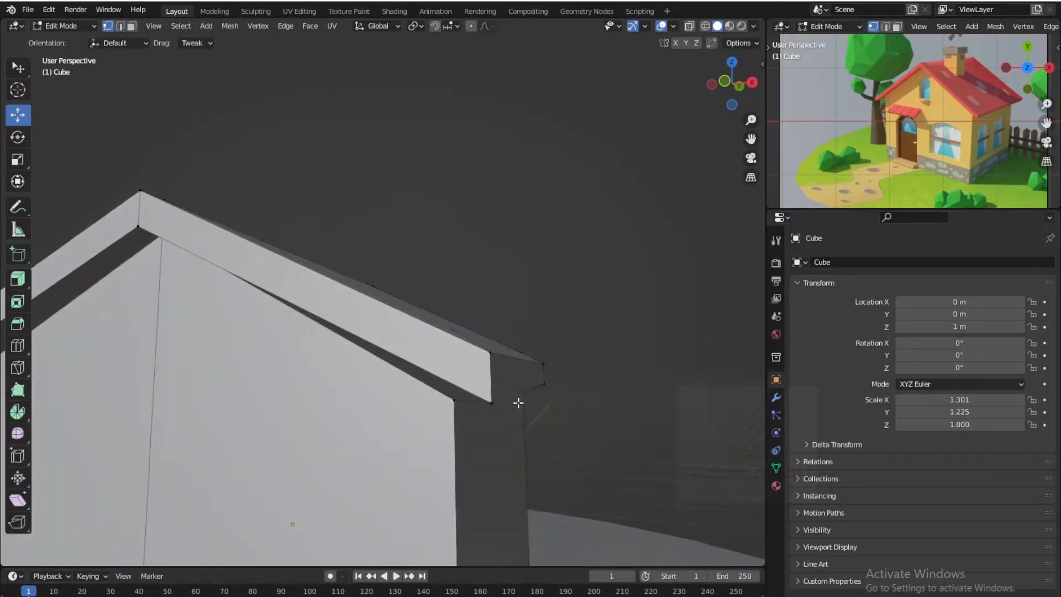
left_click(579, 316)
middle_click_drag(580, 315, 666, 347)
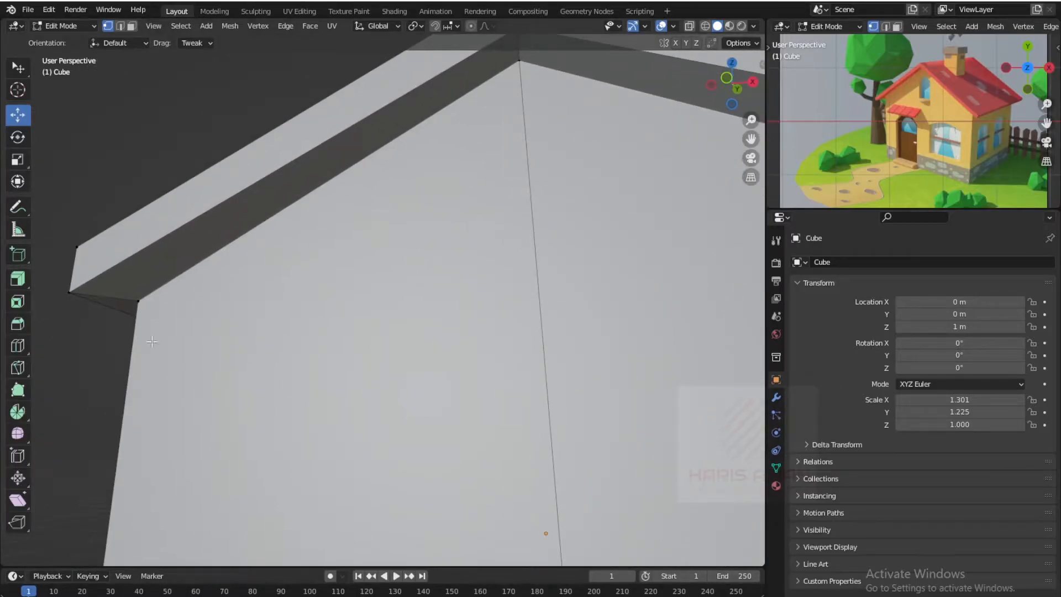
left_click(141, 302, "shift")
middle_click_drag(97, 300, 334, 374)
middle_click_drag(154, 380, 272, 327)
middle_click_drag(213, 256, 443, 113)
middle_click_drag(101, 299, 266, 260)
left_click(267, 260, "shift")
- Move the selected wall corner vertices slightly upward to narrow the gap beneath the sloped roof
middle_click_drag(261, 308, 516, 349)
middle_click_drag(435, 360, 490, 369, "shift")
scroll(553, 388, "up", 2)
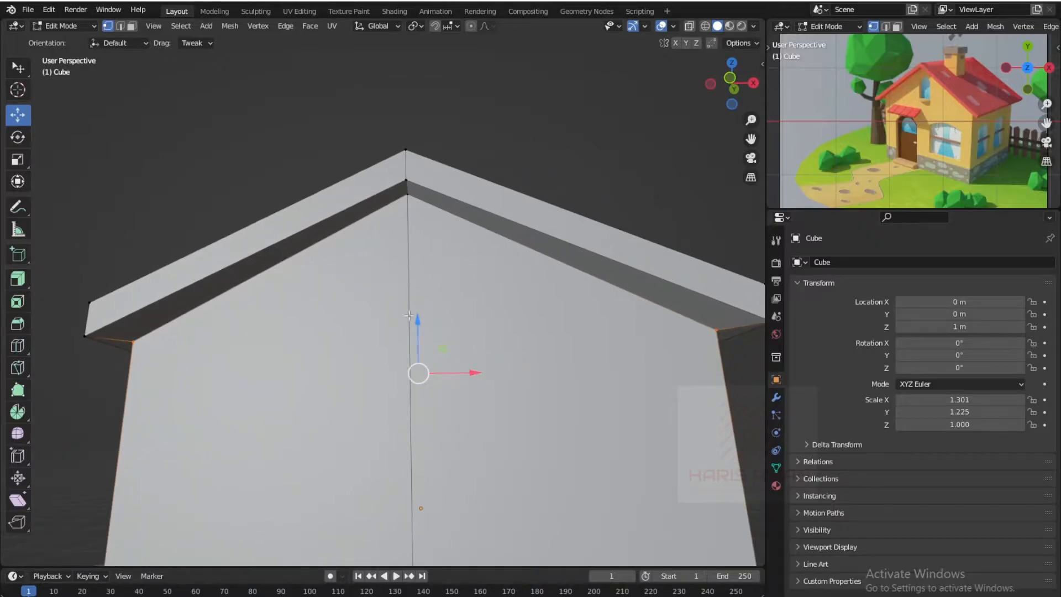
left_click_drag(418, 330, 419, 314)
- Examine the gabled house from several sides in Object Mode, and return to Edit Mode
scroll(418, 314, "down", 5)
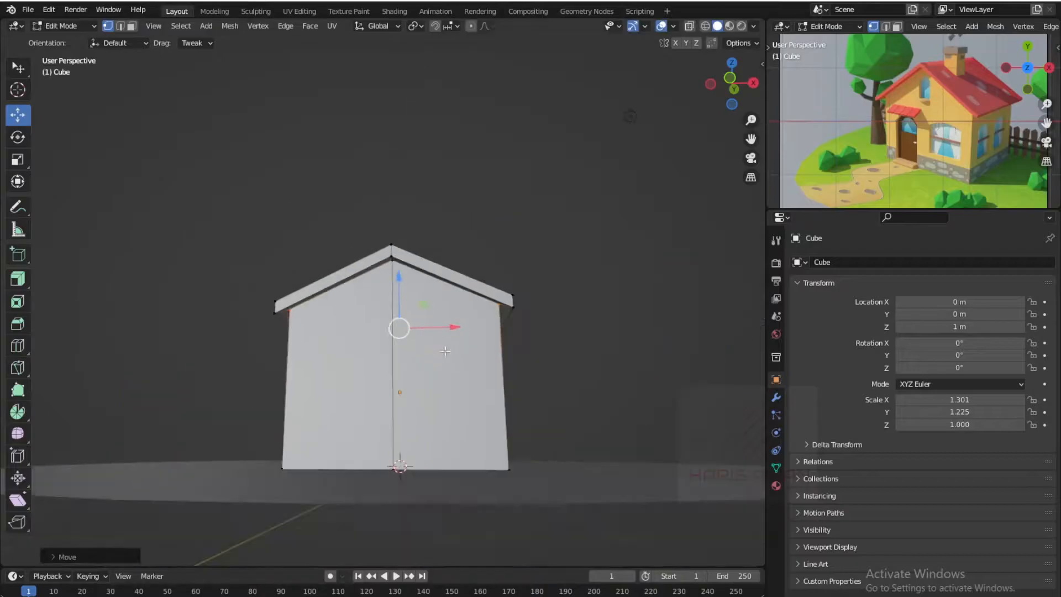
middle_click_drag(431, 309, 470, 271)
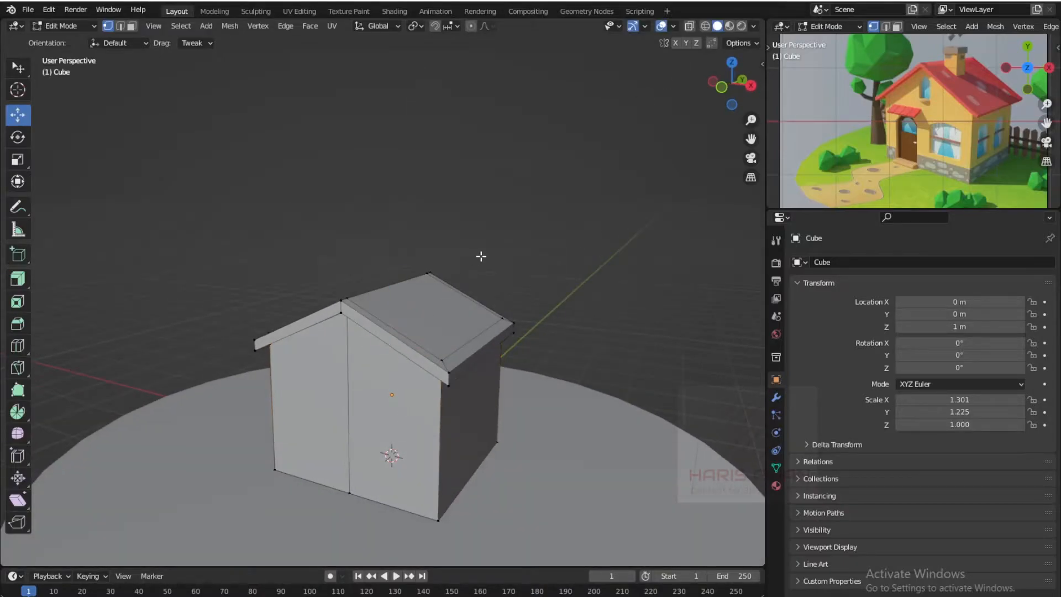
key("Tab")
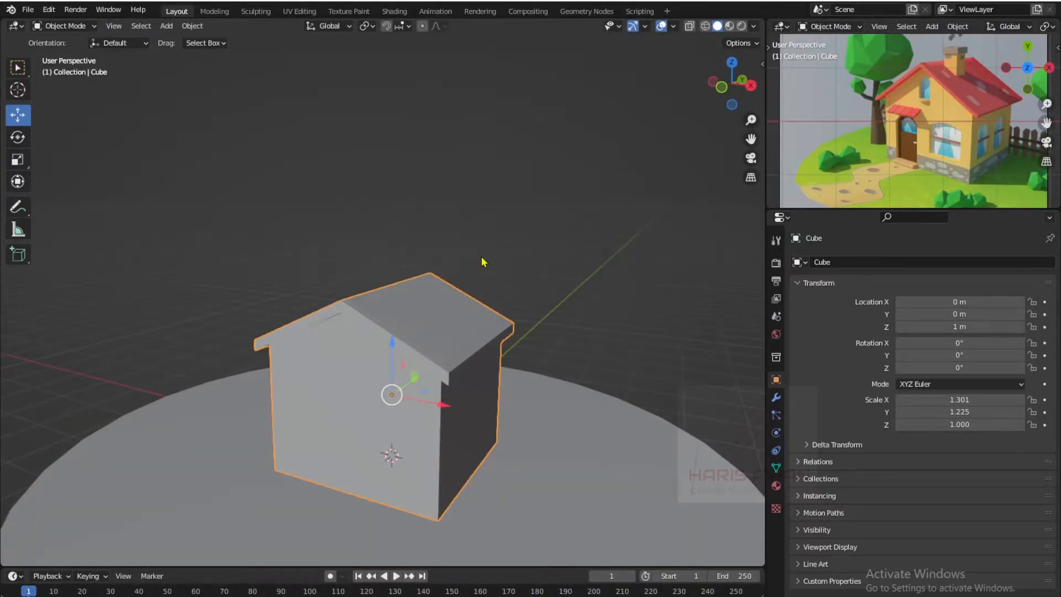
key("Tab")
scroll(488, 337, "up", 2)
middle_click_drag(496, 387, 461, 418)
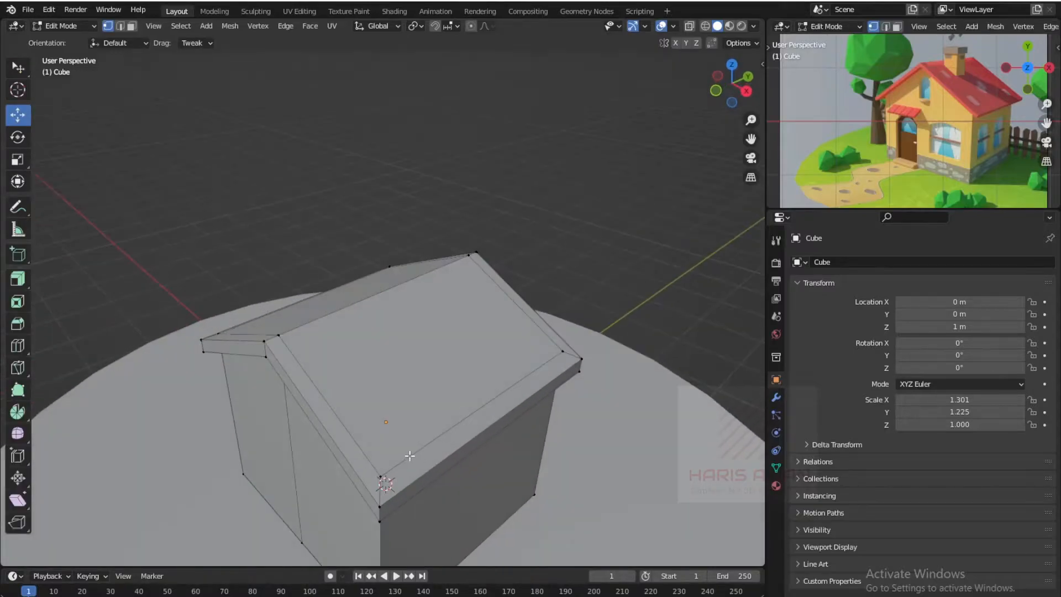
- Add two vertical loop cuts through the left half of the front gable wall, sliding them by about 0.58 and -0.19 to outline the door's sides
middle_click_drag(382, 510, 514, 380)
scroll(516, 326, "down", 3)
mouse_move(516, 327)
middle_mouse_down()
mouse_move(420, 371)
mouse_move(350, 357)
mouse_move(422, 350)
mouse_move(502, 317)
middle_mouse_up()
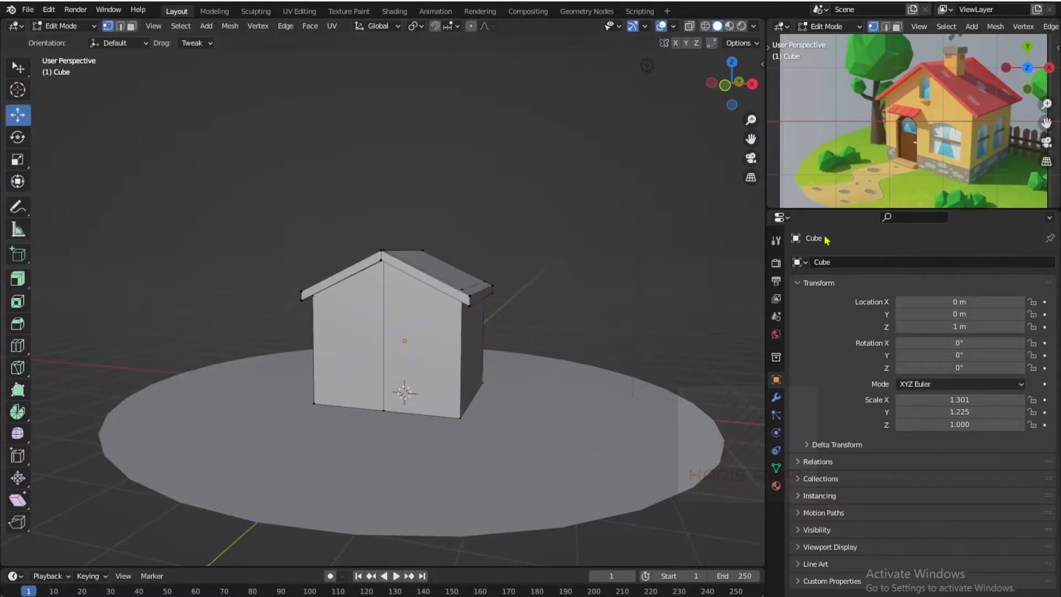
scroll(448, 343, "up", 2)
middle_click_drag(448, 343, 363, 313)
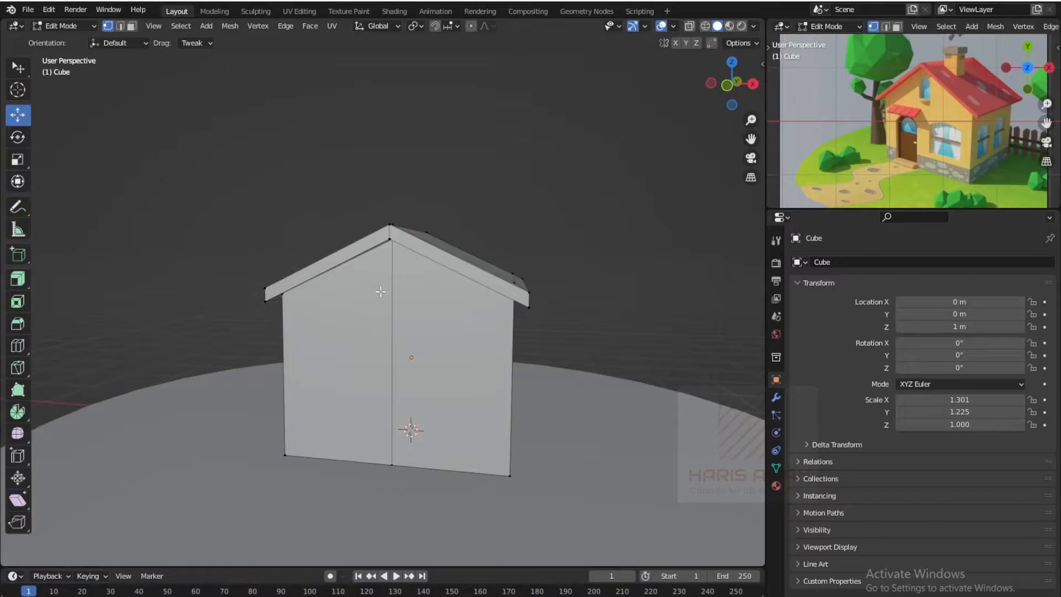
key("ctrl+r")
left_click(300, 283)
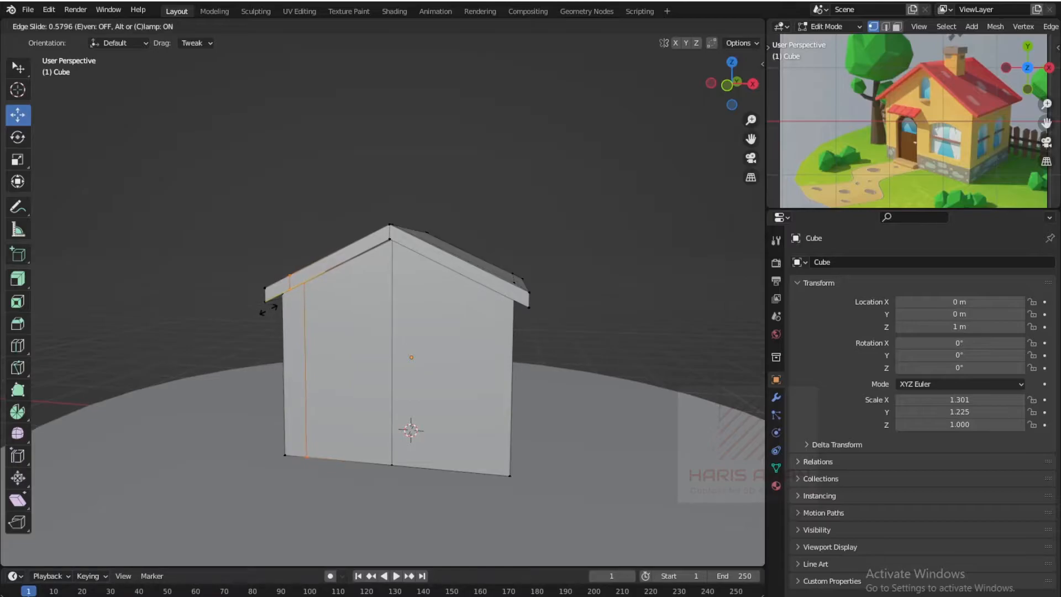
left_click(269, 310)
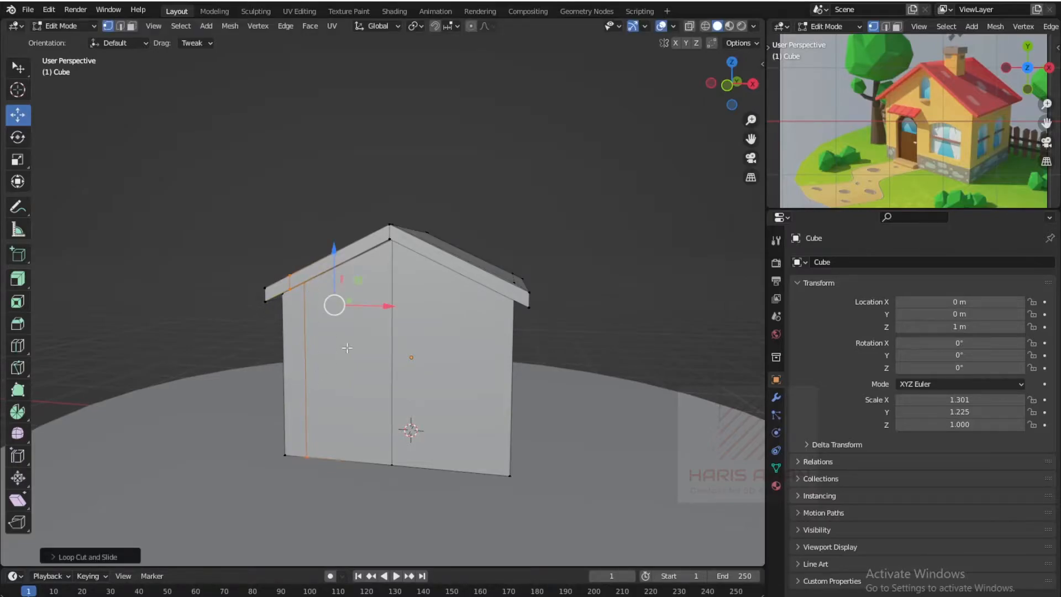
key("ctrl+r")
left_click(360, 268)
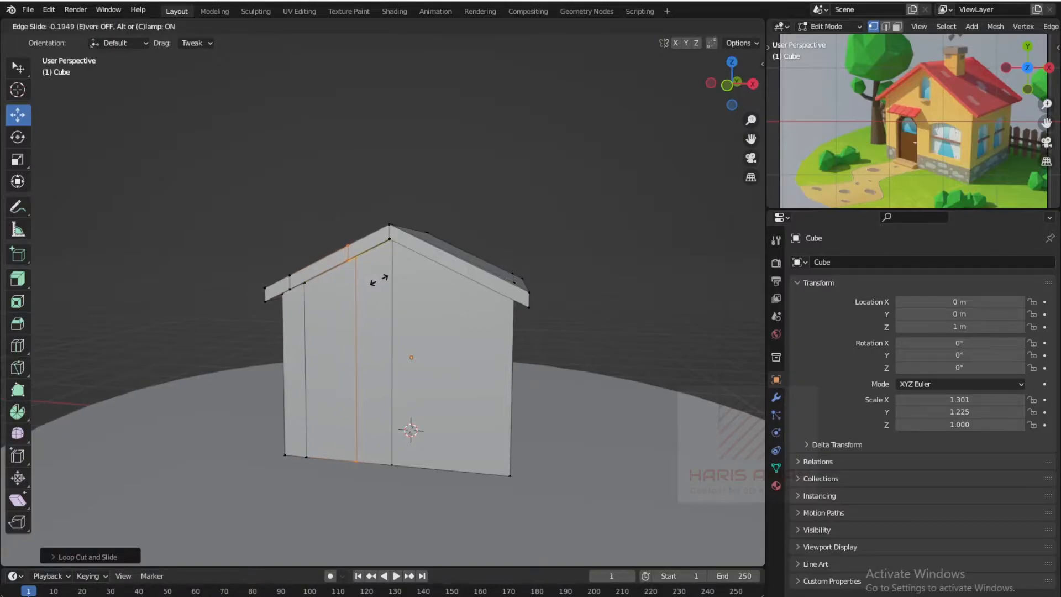
left_click(378, 280)
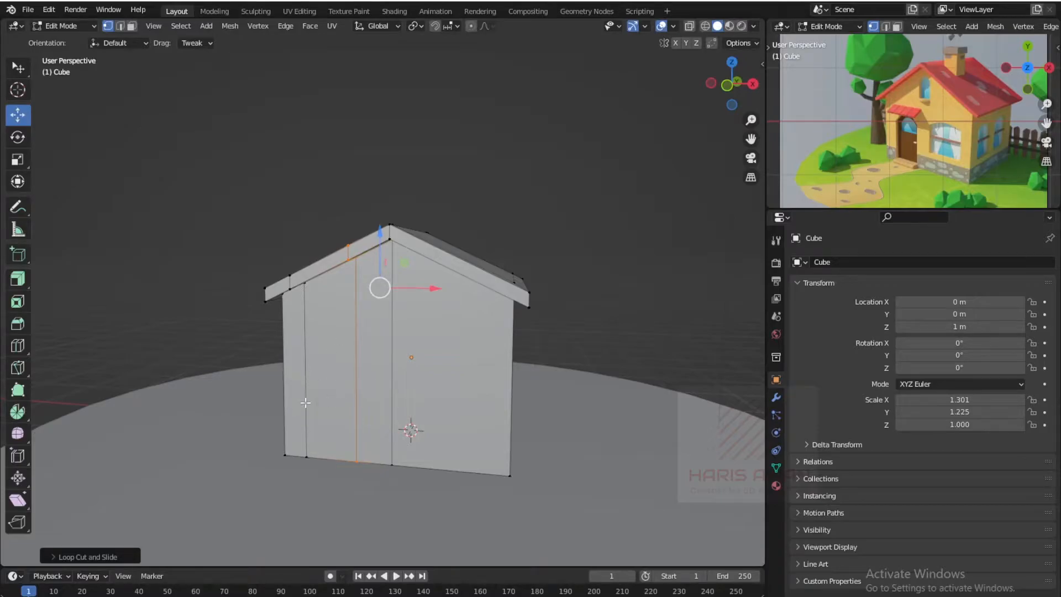
- Add a horizontal loop cut around the house walls at about mid-height for the top of the door
key("ctrl+r")
left_click(316, 332)
left_click(313, 309)
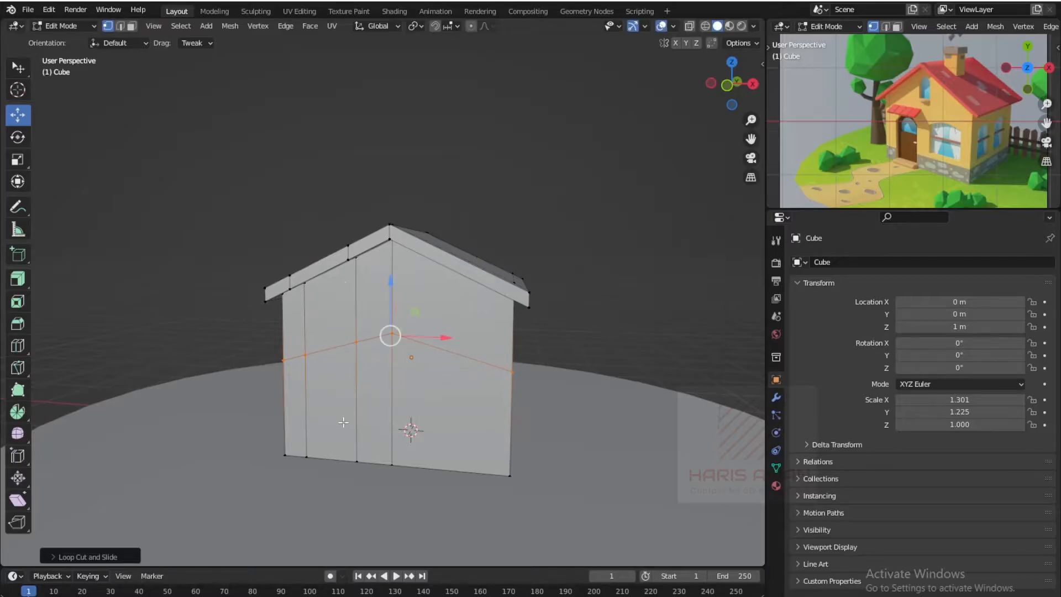
- In front view, move the door outline's upper right vertex down to about the height of its upper left vertex
scroll(413, 427, "up", 5)
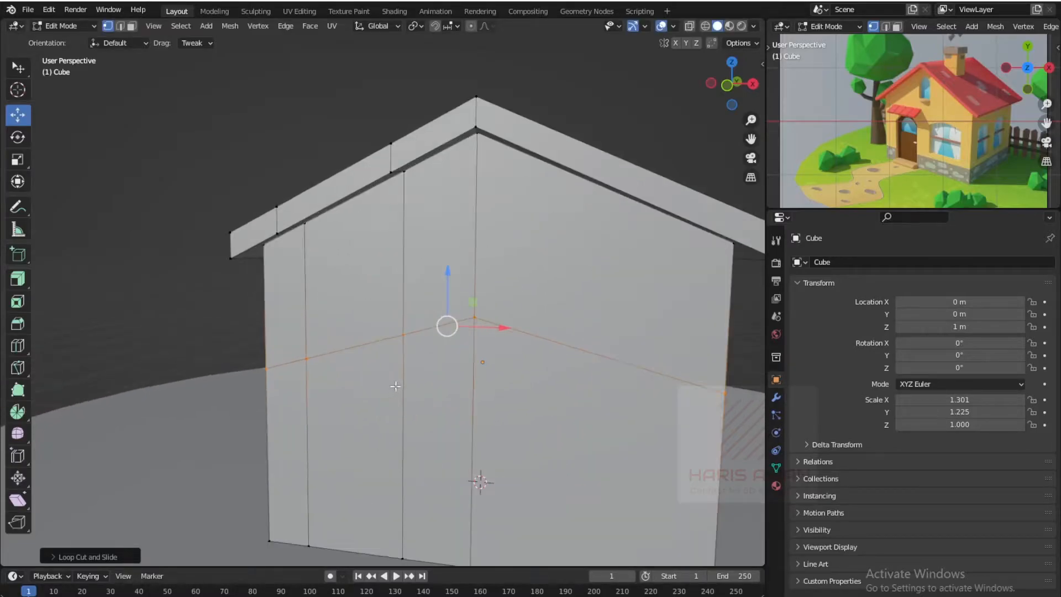
scroll(422, 366, "up", 2)
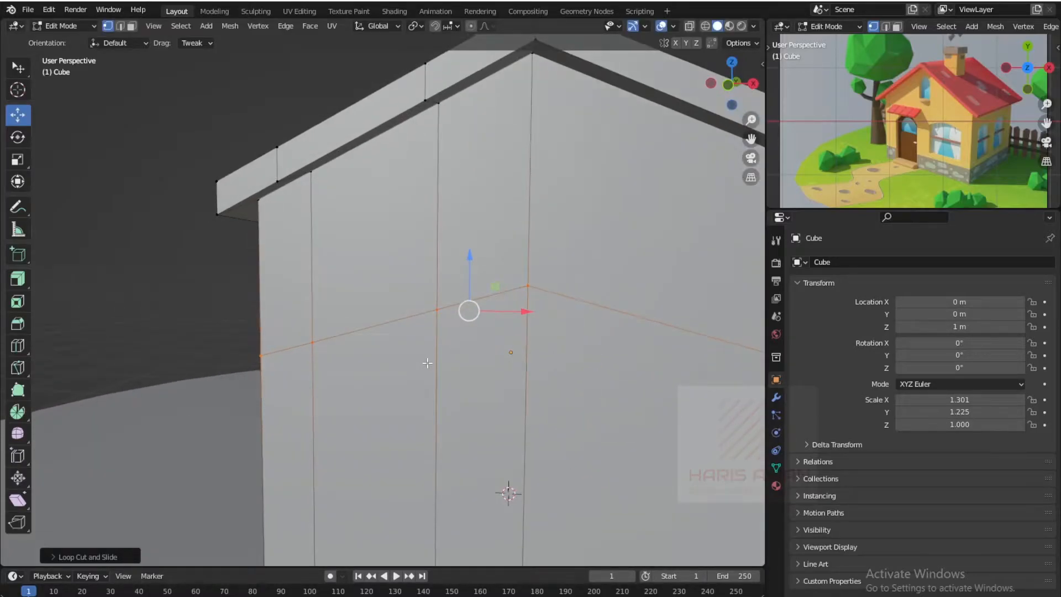
key("KP_4")
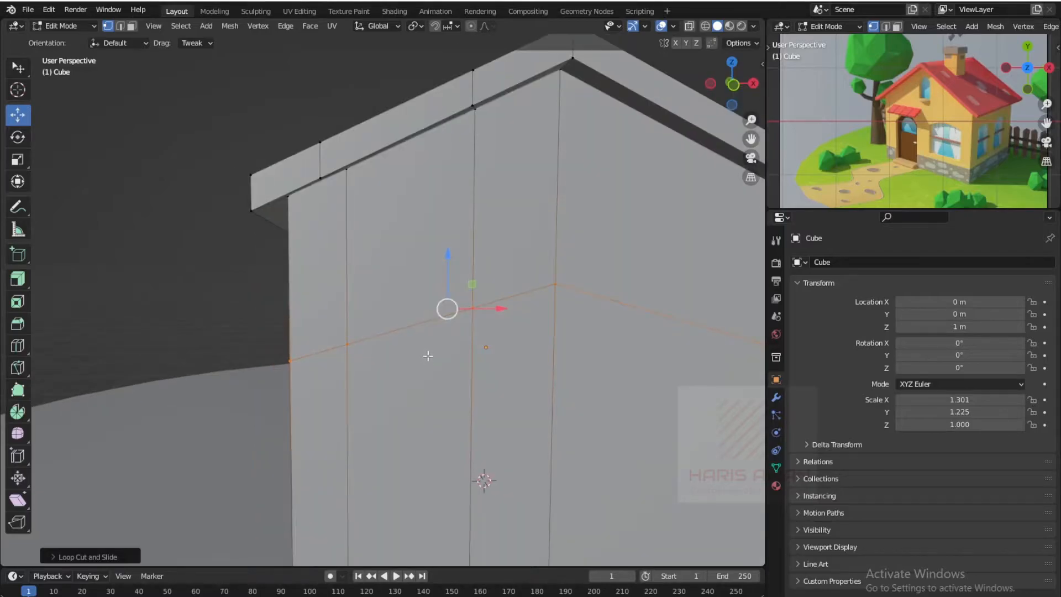
key("KP_1")
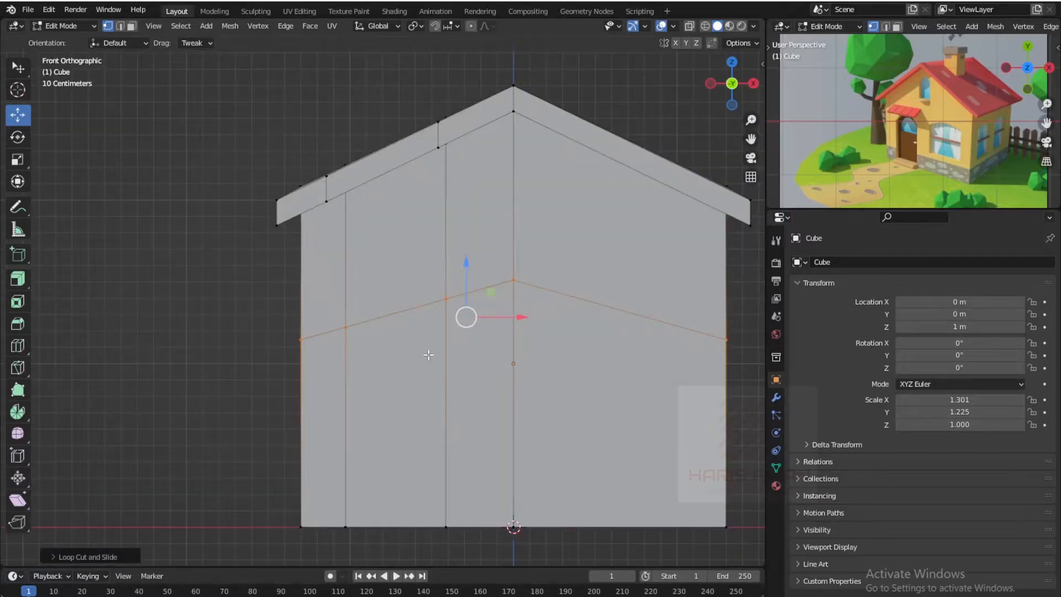
scroll(429, 355, "up", 1)
left_click(442, 344, "alt")
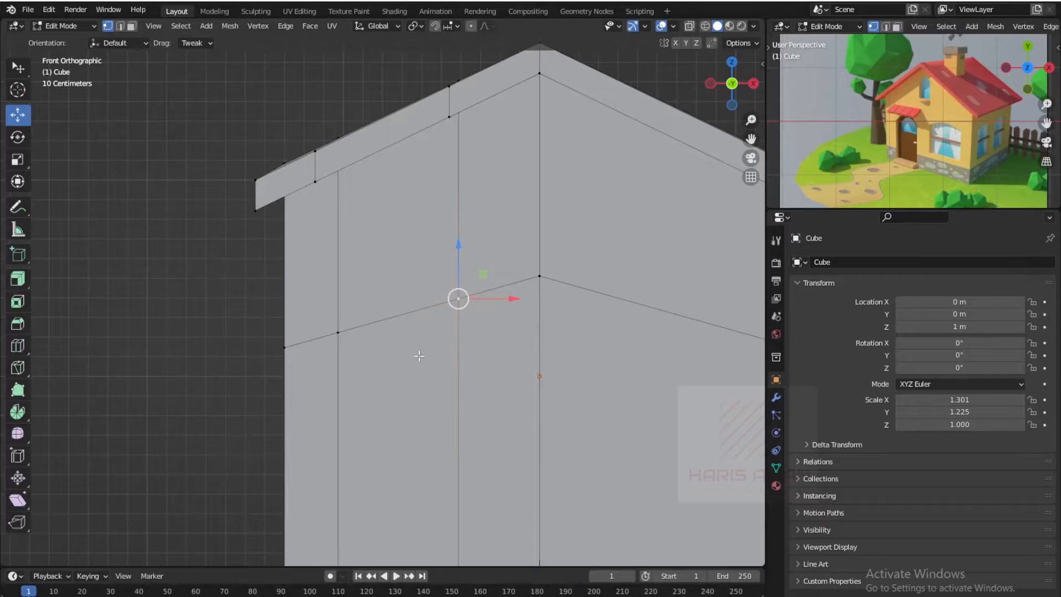
scroll(456, 334, "down", 2)
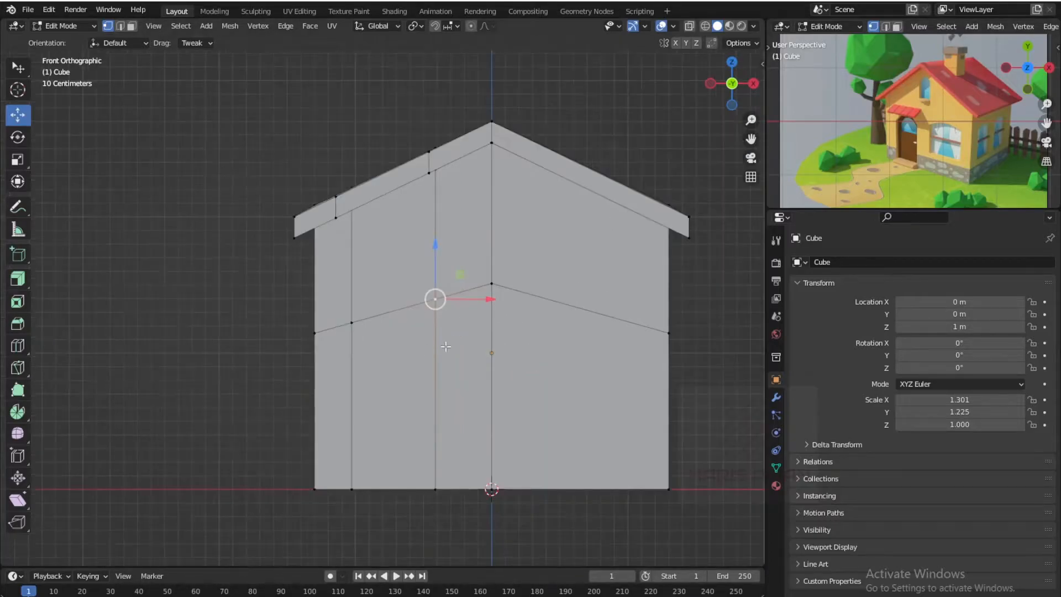
left_click(353, 321)
scroll(352, 324, "up", 2)
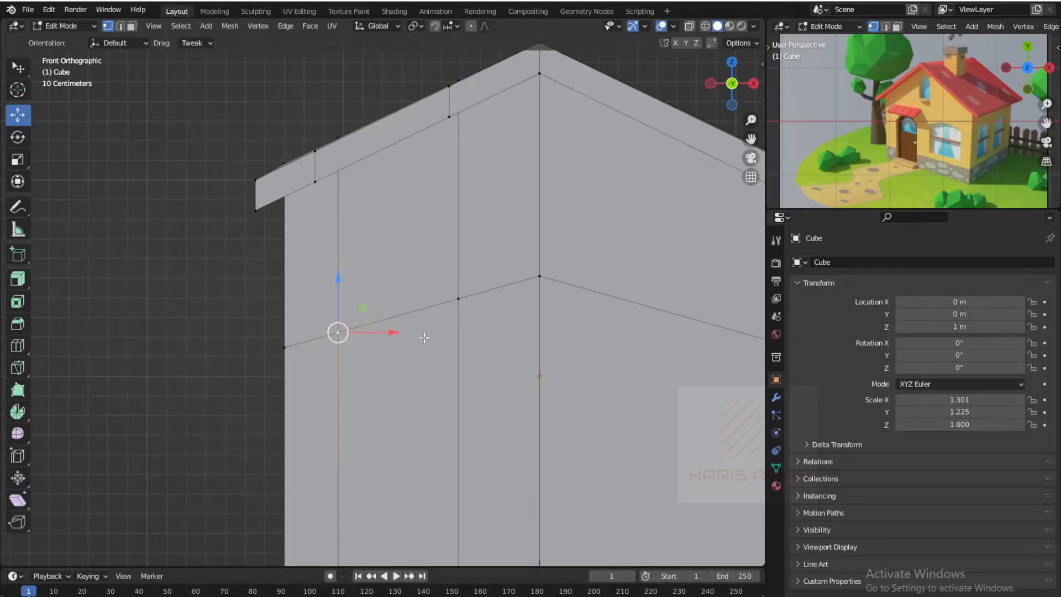
left_click(458, 299)
left_click_drag(457, 267, 454, 299)
- Select the door outline's upper left vertex and display its transform coordinates
scroll(470, 313, "up", 5)
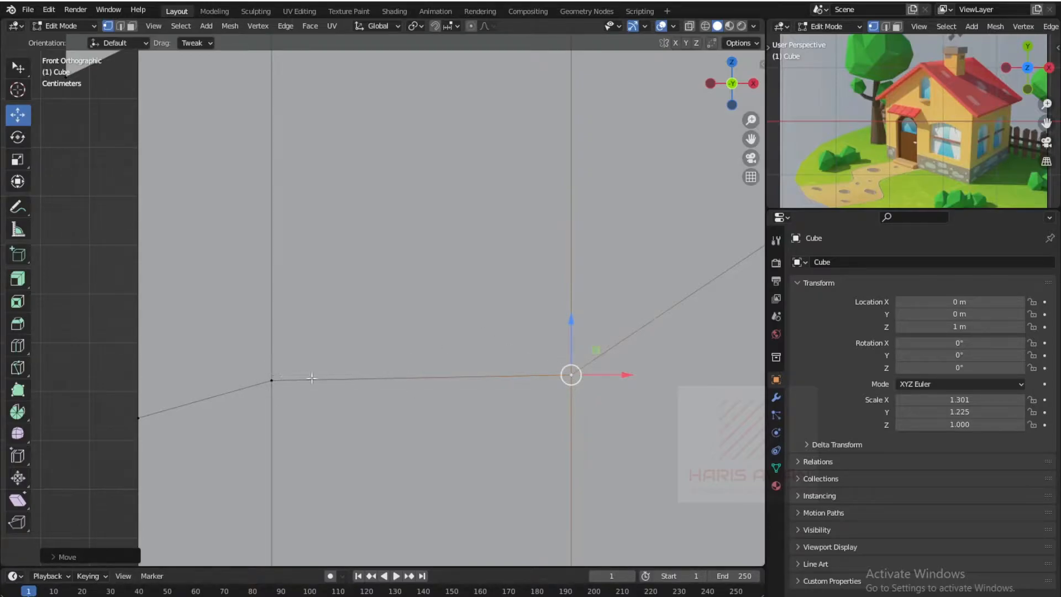
left_click(277, 385)
left_click(271, 380)
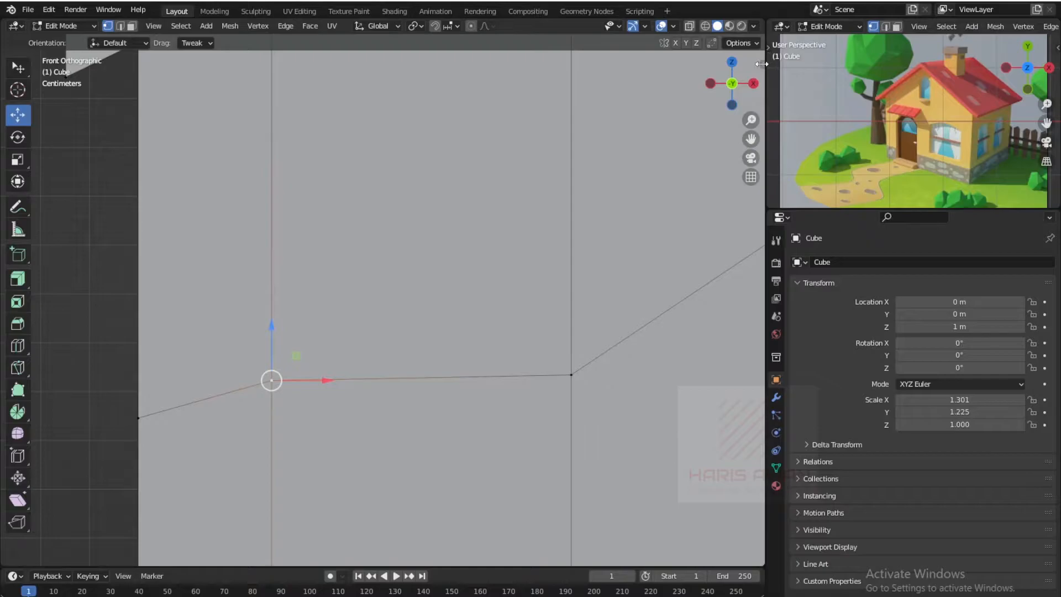
key("n")
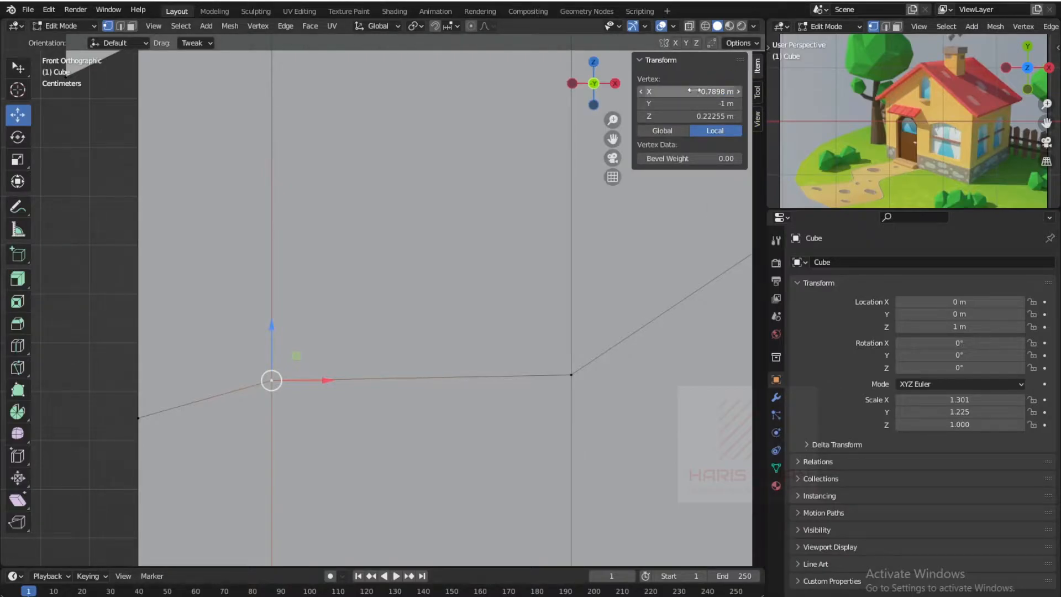
mouse_move(678, 116)
left_mouse_down()
mouse_move(719, 116)
mouse_move(619, 116)
mouse_move(724, 116)
mouse_move(608, 116)
mouse_move(741, 116)
mouse_move(663, 117)
mouse_move(686, 116)
left_mouse_up()
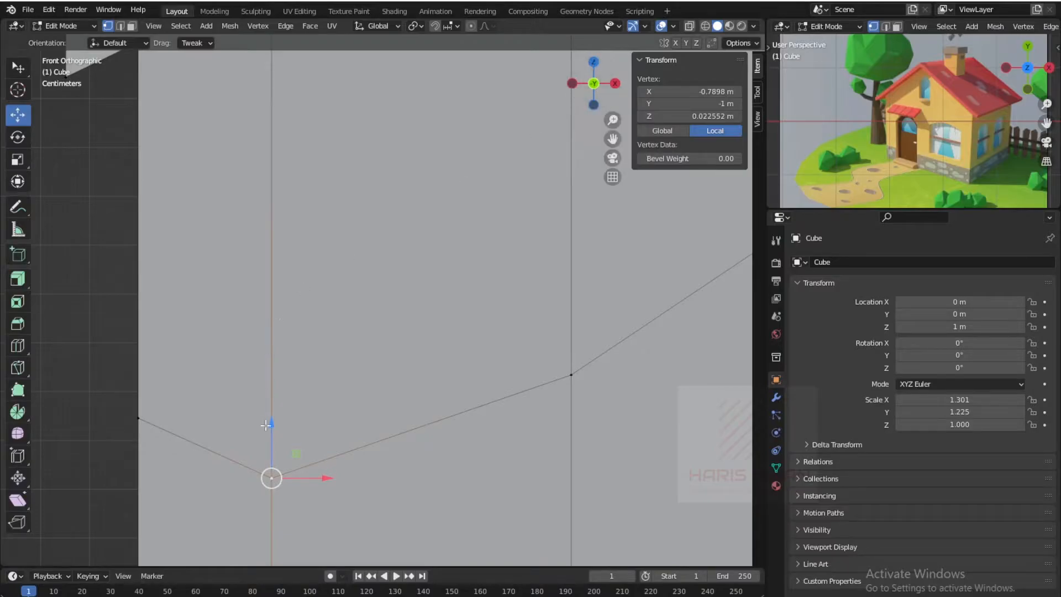
mouse_move(675, 116)
left_mouse_down()
mouse_move(647, 116)
mouse_move(676, 116)
left_mouse_up()
key("ctrl+z")
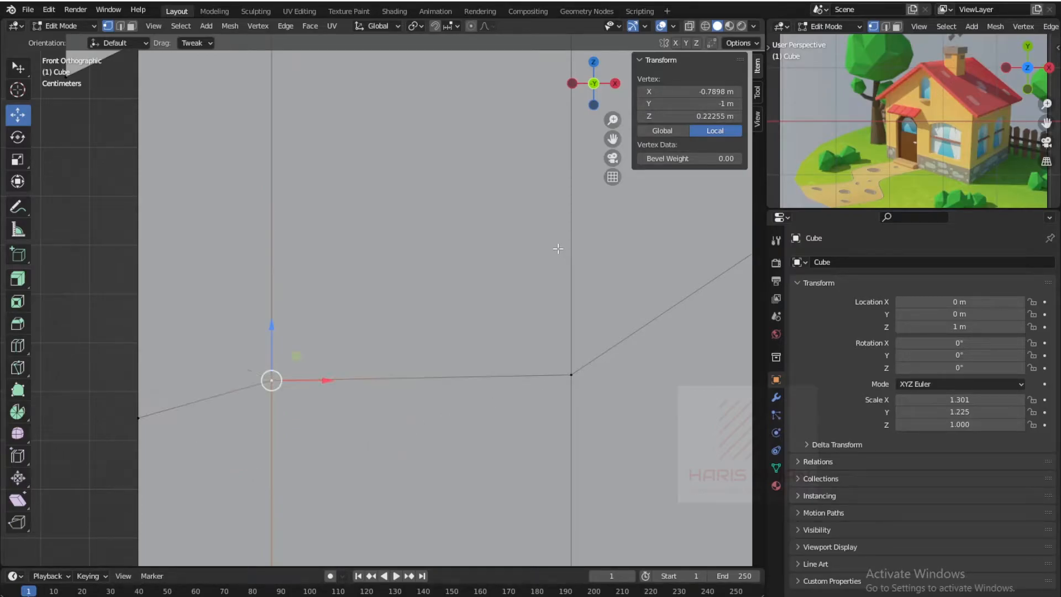
left_click_drag(659, 104, 698, 91)
key("ctrl+z")
key("ctrl+z")
- Copy the local Z value of the door's upper left vertex and set the upper right vertex's Z to 0.222552 m
left_click(573, 373)
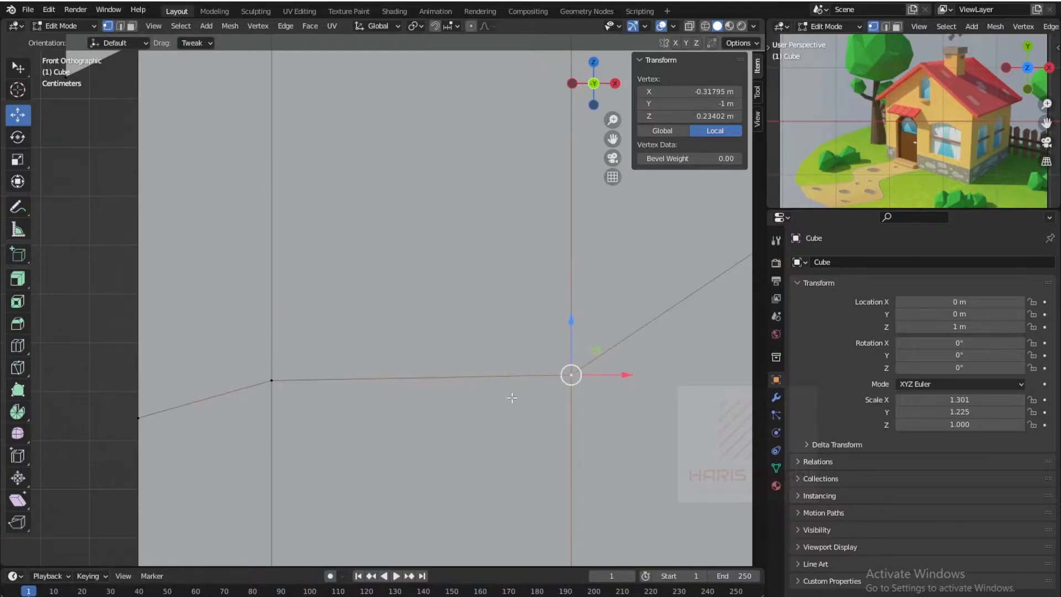
left_click(273, 382)
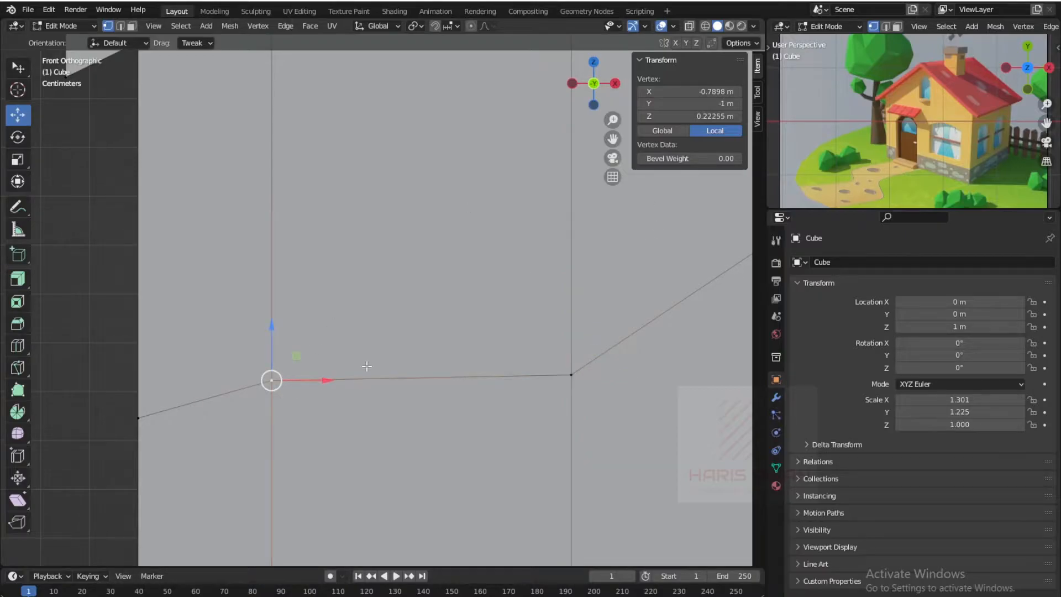
left_click(686, 115)
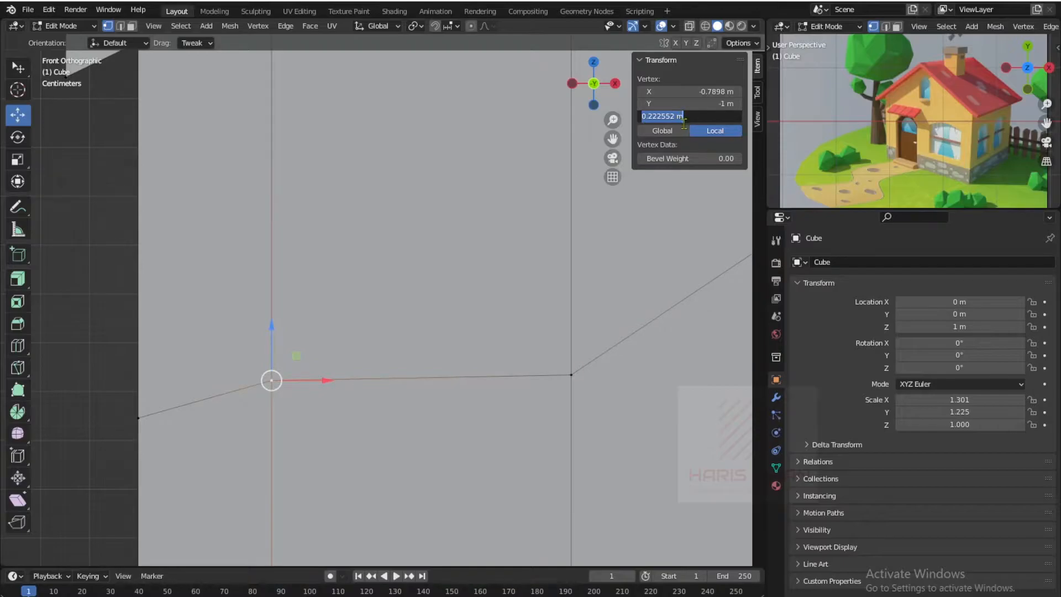
left_click(678, 143)
left_click(572, 375)
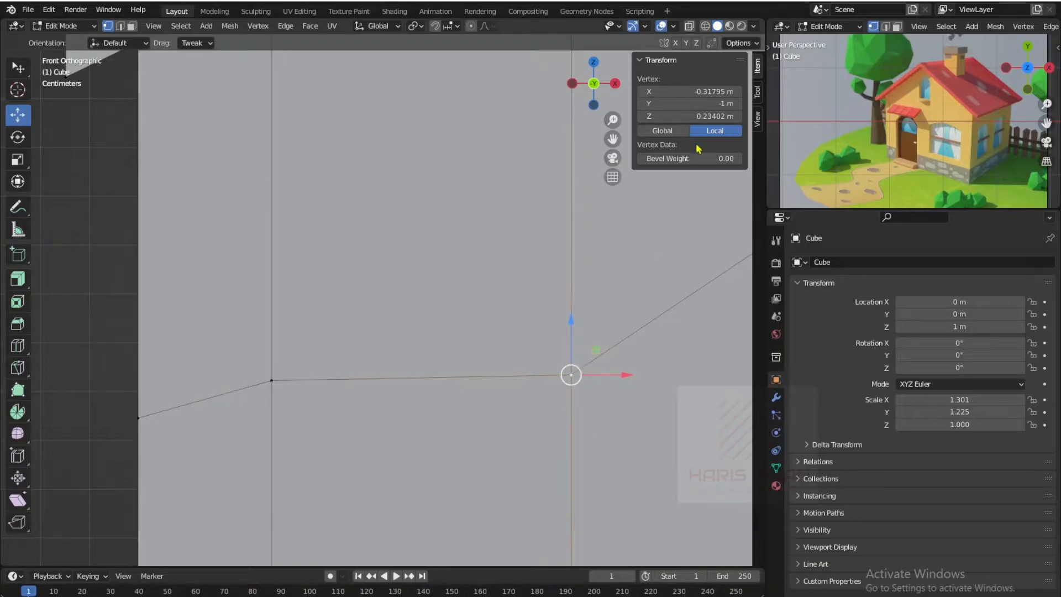
left_click(290, 396)
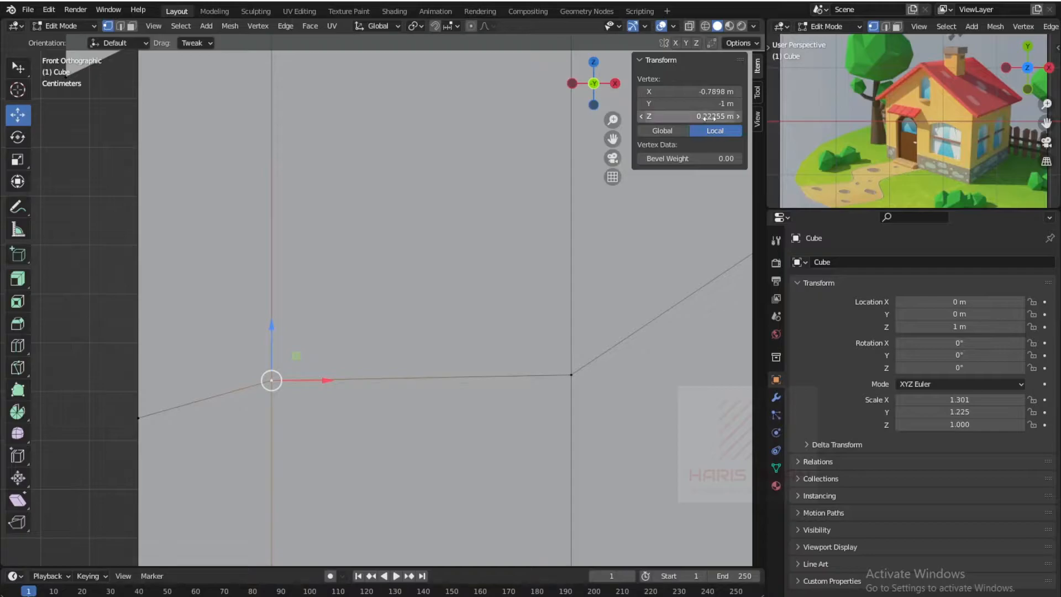
left_click(568, 373)
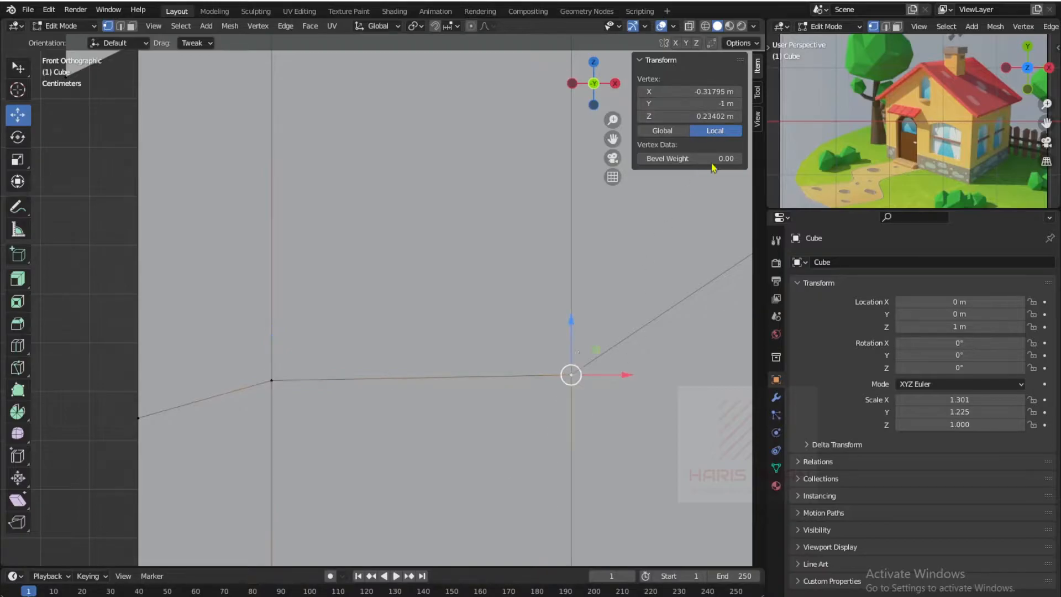
left_click(691, 116)
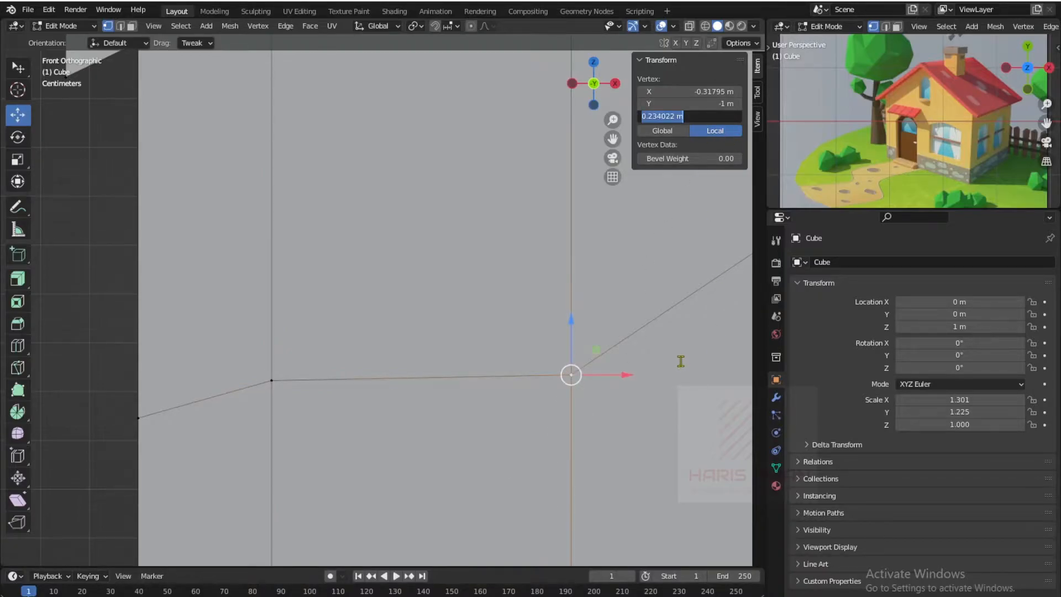
type("0.222552 m")
key("Return")
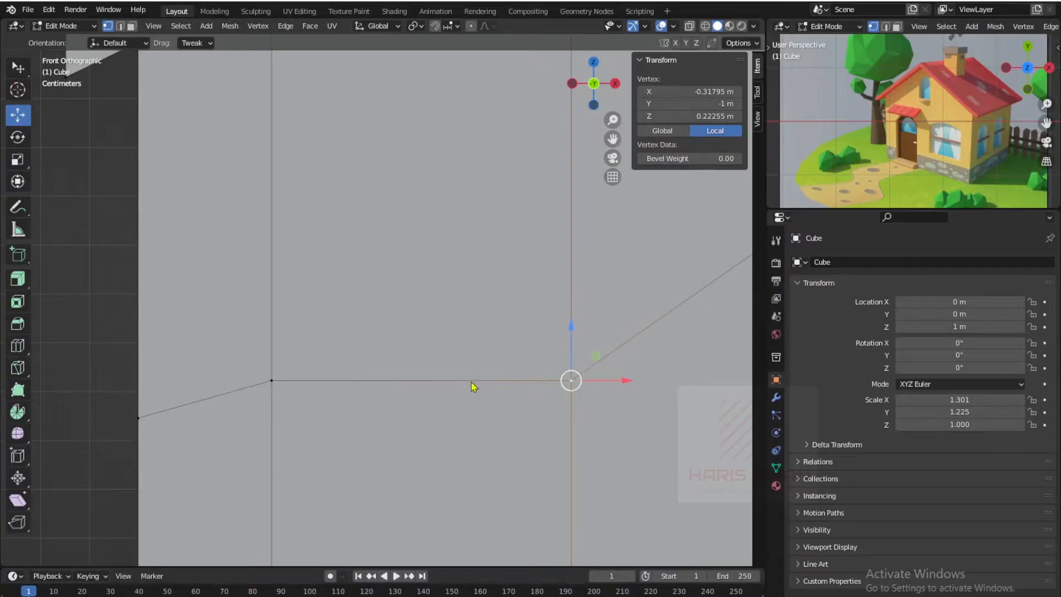
- Clear the selection and examine the levelled door-top edge on the wall and the arched door in the reference image
key("Home")
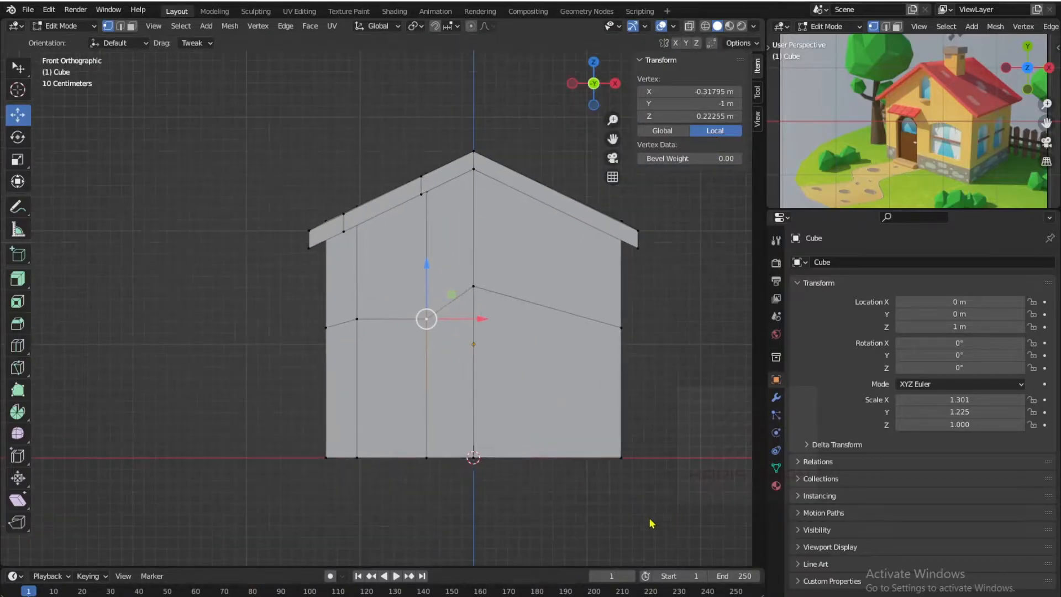
left_click(667, 519)
scroll(224, 425, "up", 3)
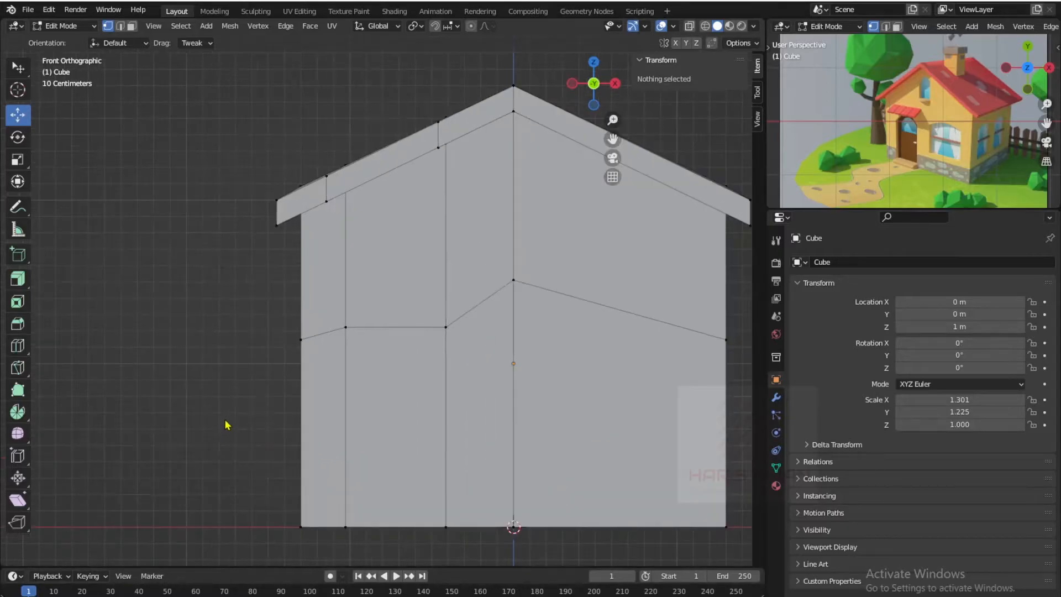
scroll(224, 426, "up", 2)
scroll(419, 469, "up", 2)
scroll(387, 447, "up", 2)
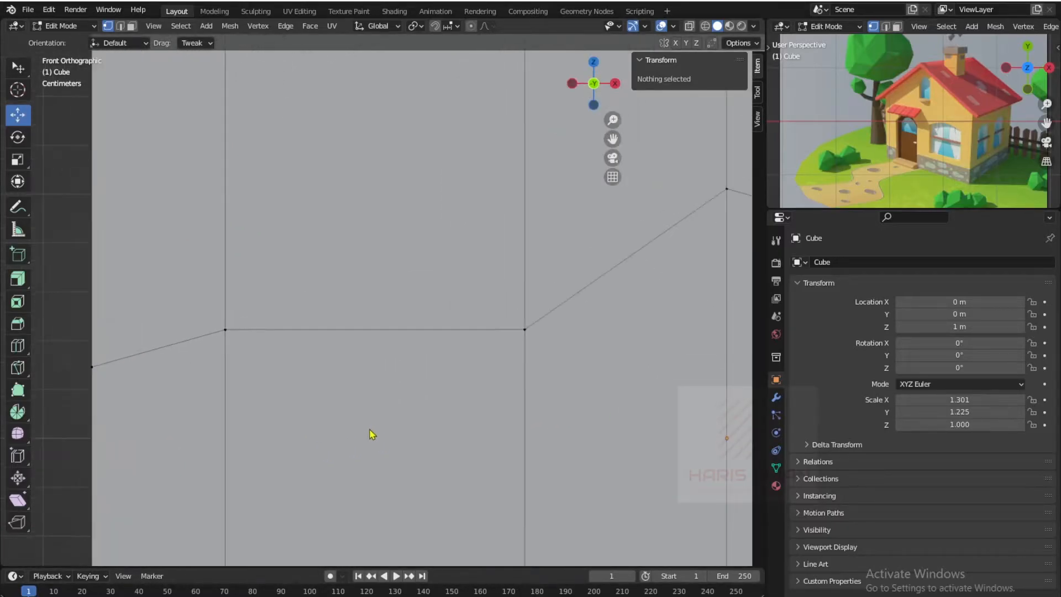
middle_click_drag(373, 434, 346, 424)
scroll(336, 456, "down", 4)
scroll(359, 395, "up", 2)
middle_click_drag(371, 385, 403, 372)
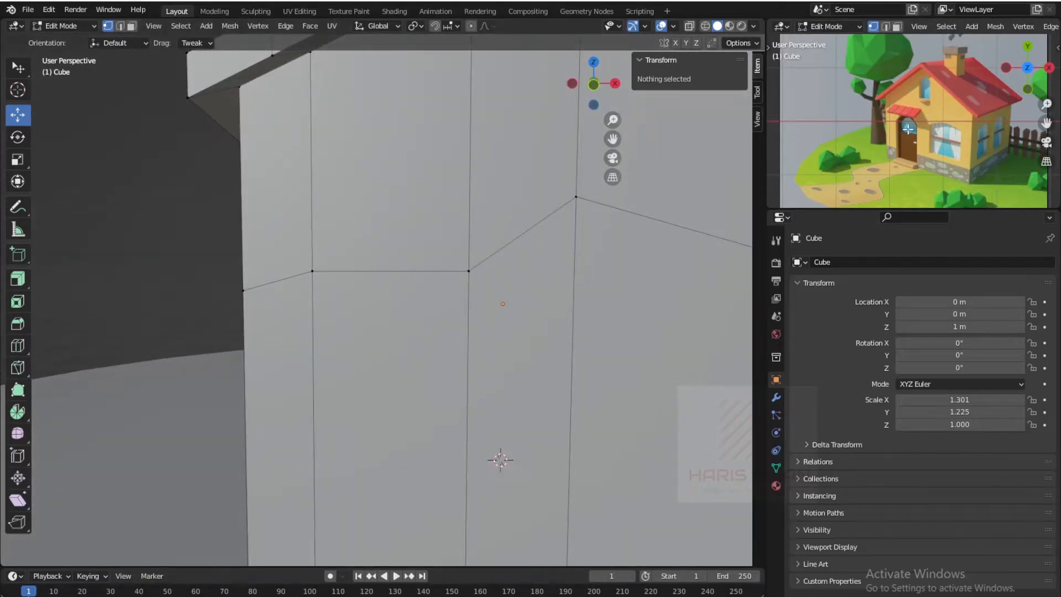
scroll(907, 131, "up", 5)
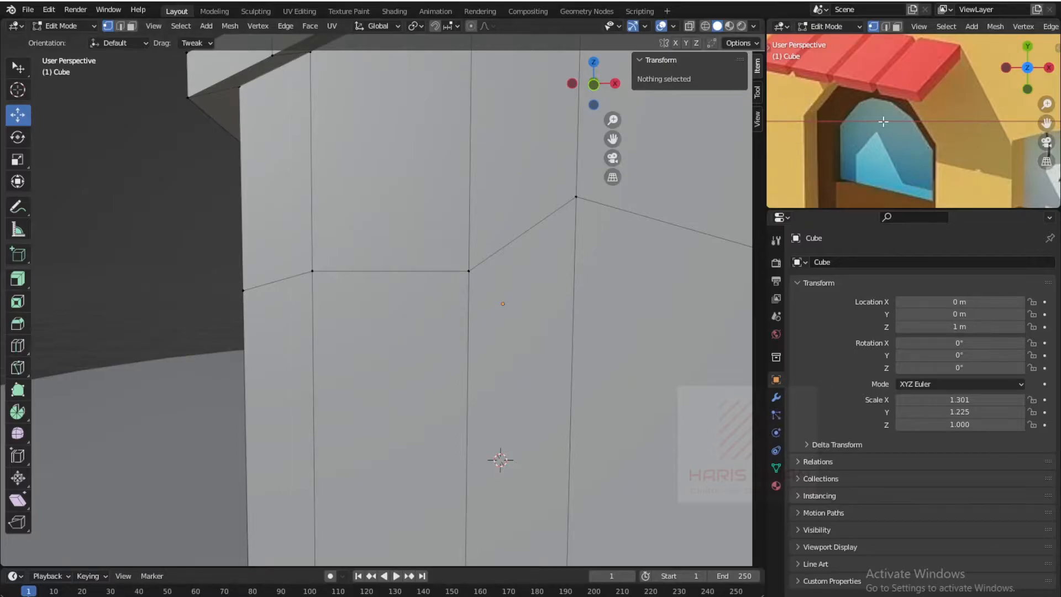
scroll(365, 293, "down", 4)
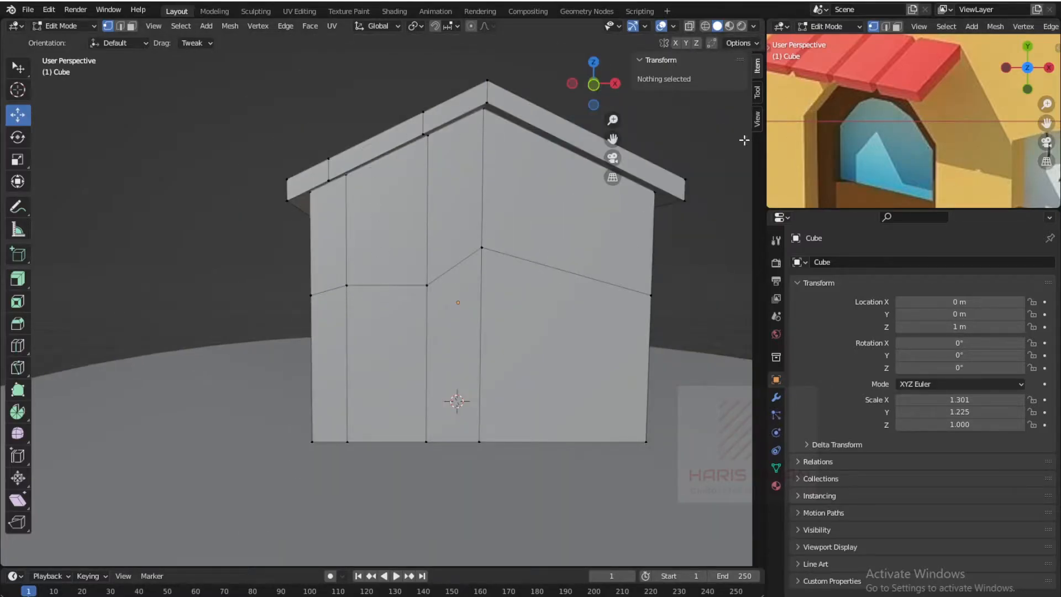
left_click(329, 159)
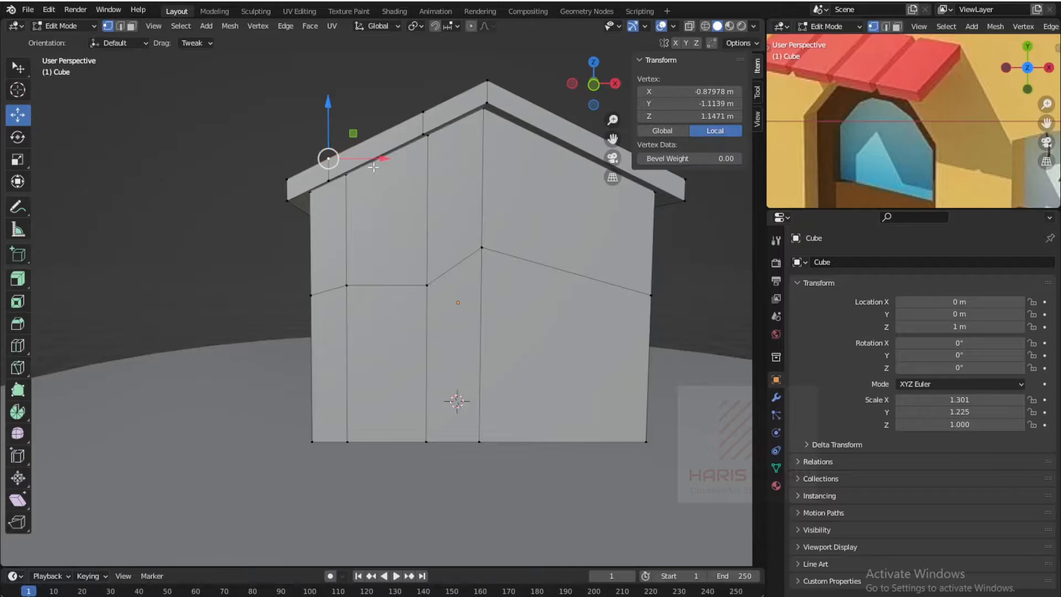
key("ctrl+r")
left_click(381, 163)
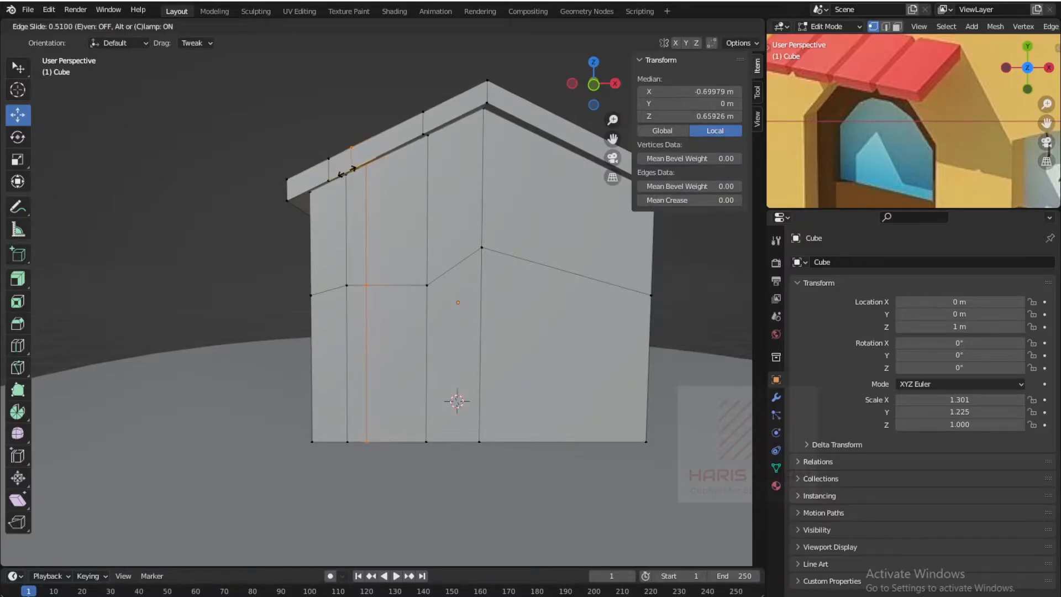
left_click(347, 172)
key("ctrl+z")
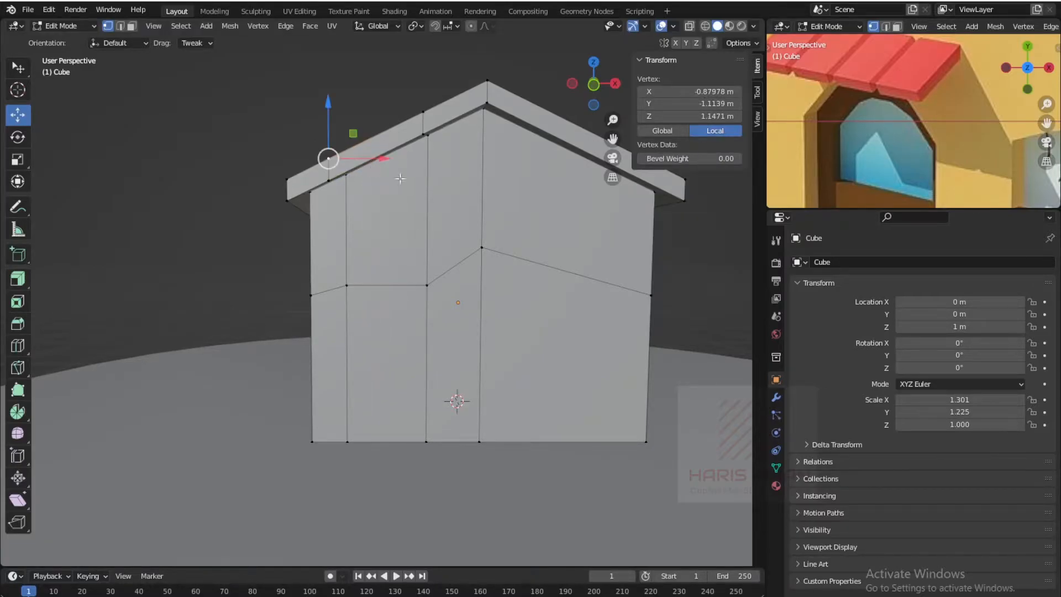
- Add two evenly spaced vertical loop cuts through the door section of the front wall
key("ctrl+r")
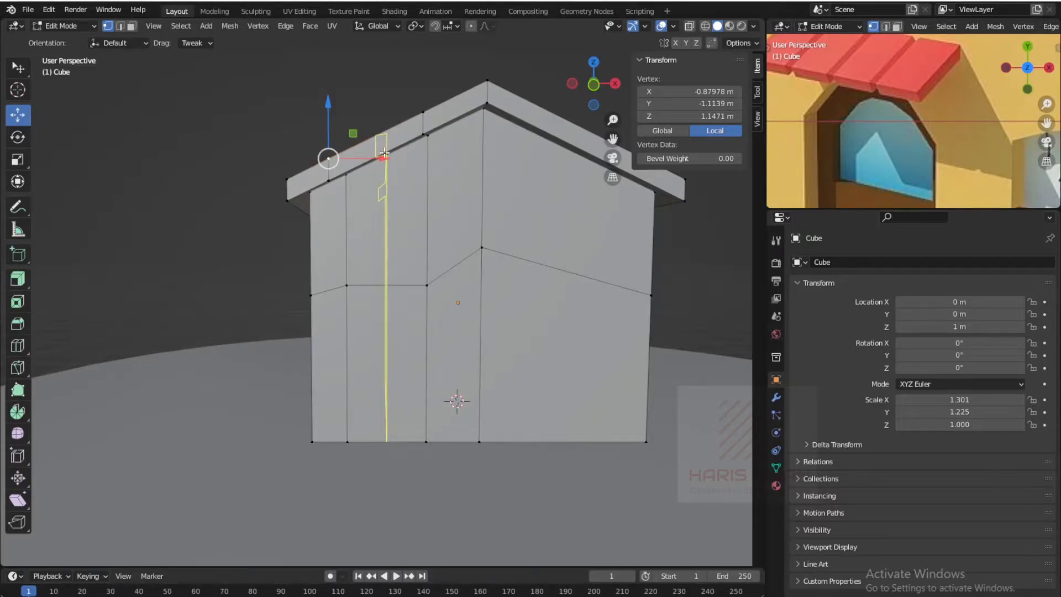
scroll(384, 153, "up", 1)
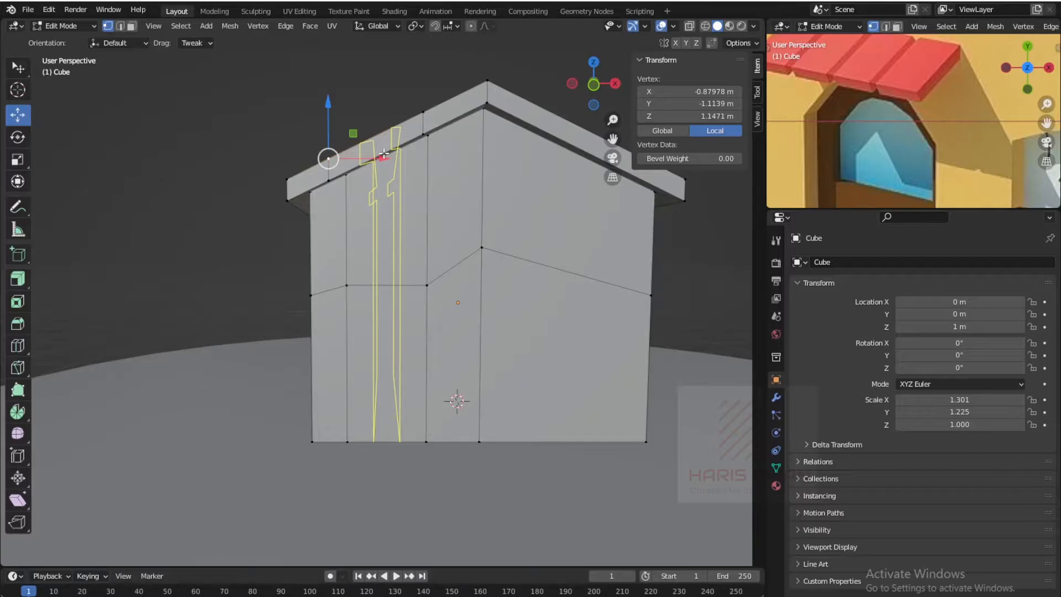
left_click(384, 154)
right_click(384, 154)
- Raise the two new middle vertices of the door-top edge to a local Z of about 0.387 m and clear the selection
scroll(417, 317, "up", 4)
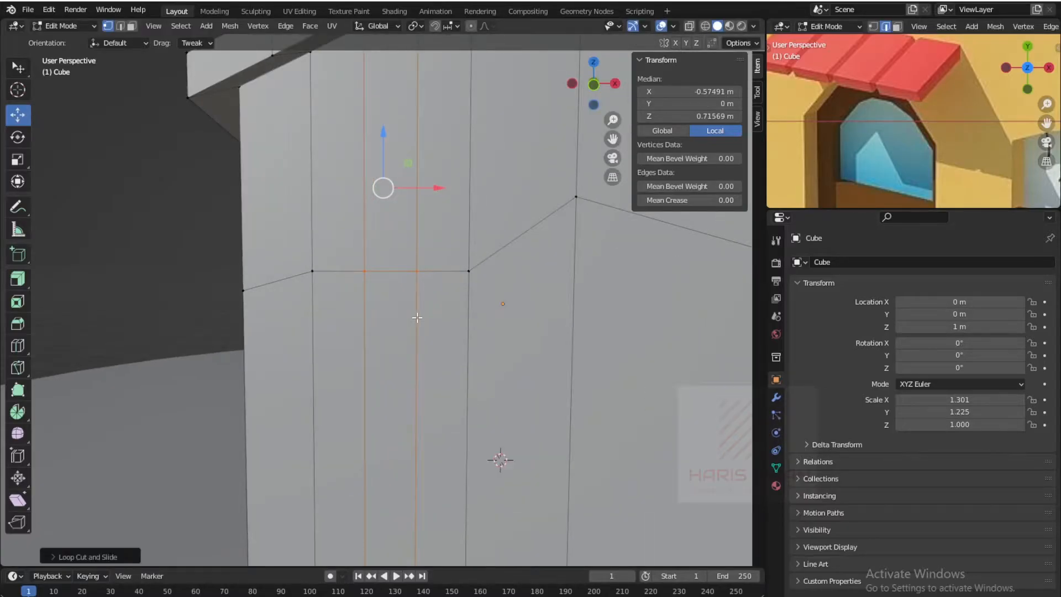
left_click(414, 301)
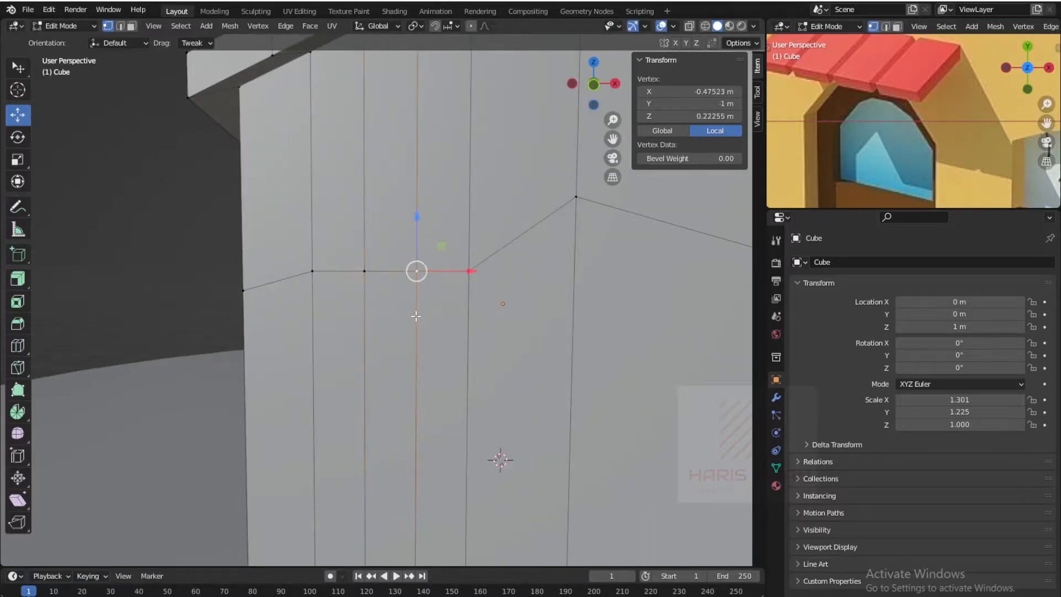
left_click(366, 272, "shift")
left_click(366, 273)
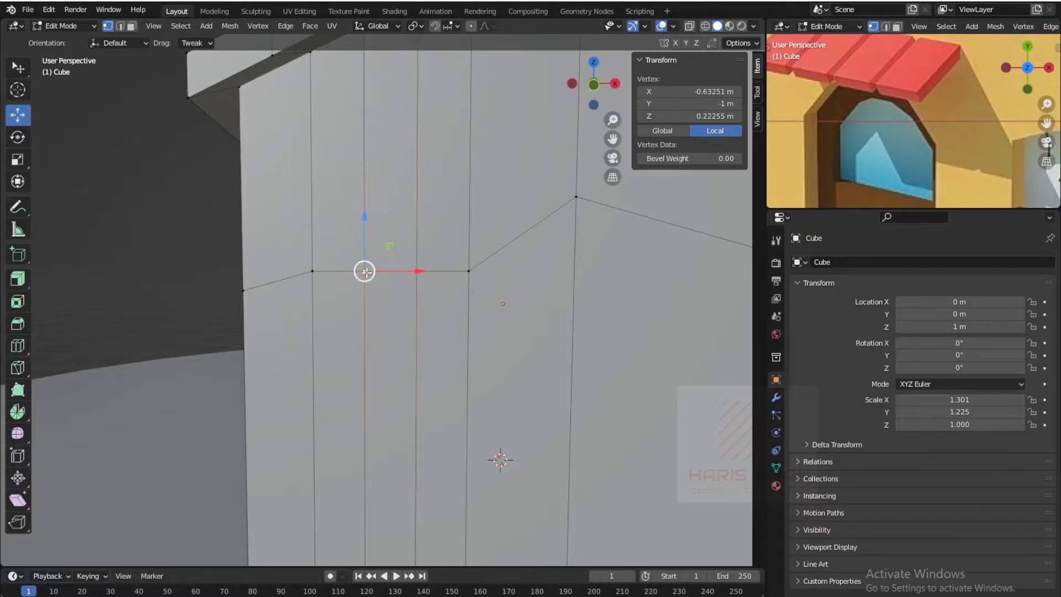
left_click(414, 269, "shift")
left_click_drag(391, 233, 394, 191)
scroll(446, 317, "down", 2)
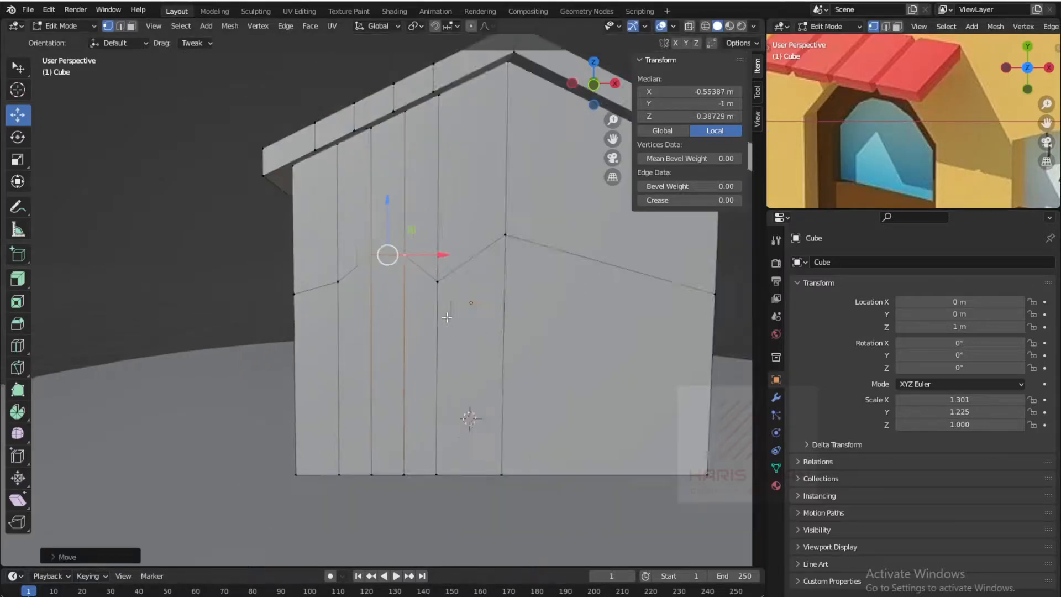
left_click(437, 360)
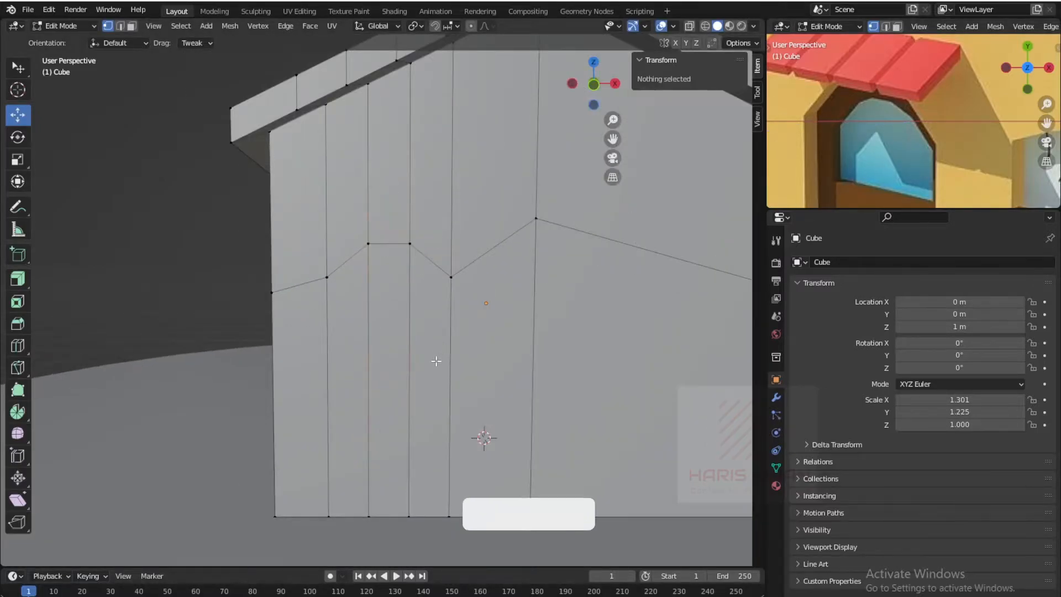
- Extrude the three arched door faces inward to a local Y of about -0.922 m with Extrude Region and leave Edit Mode
left_click(131, 26)
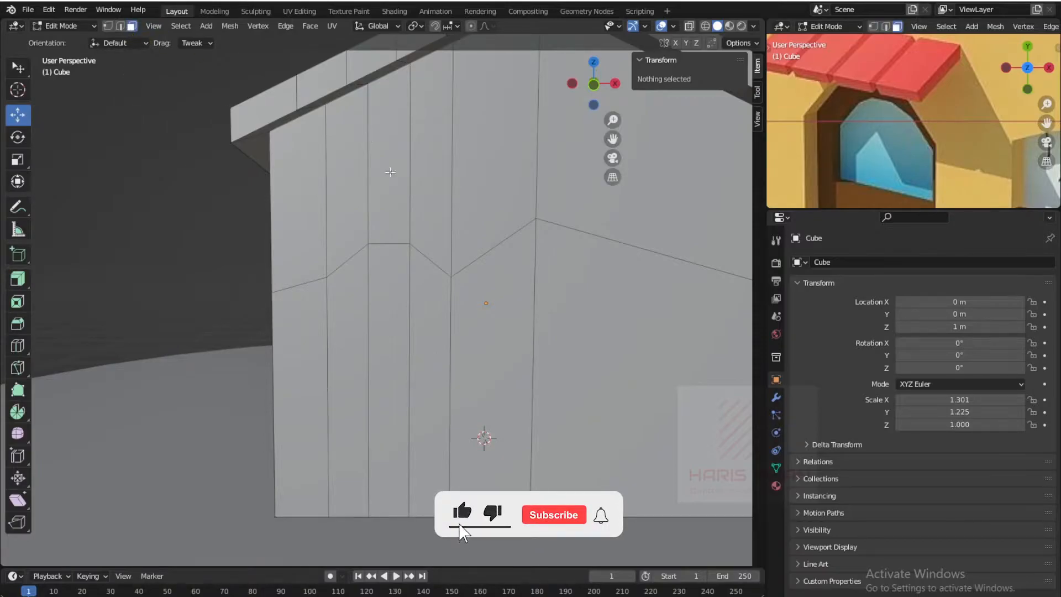
left_click(422, 313)
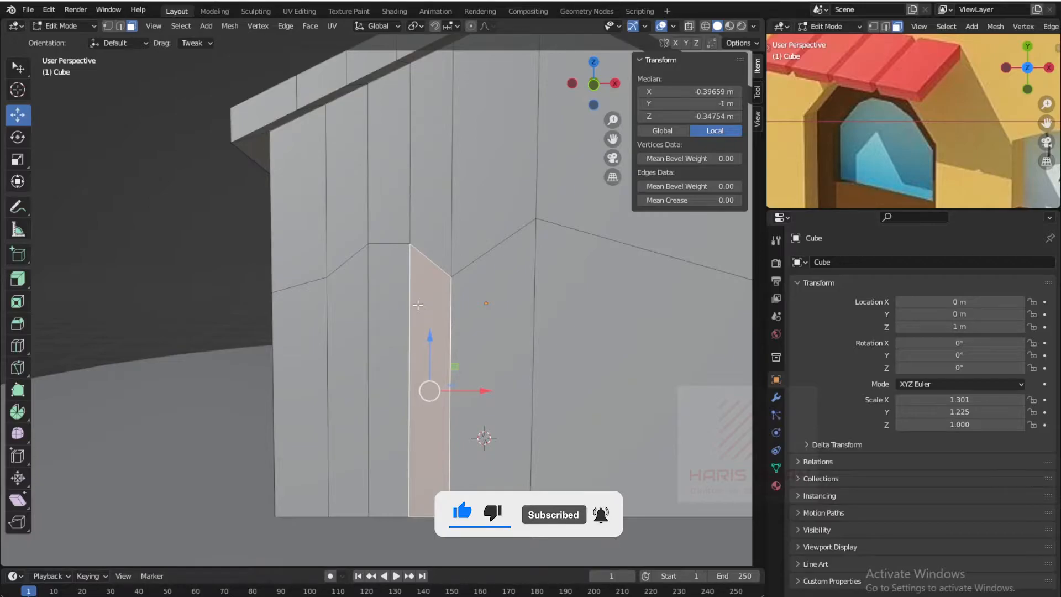
left_click(389, 307, "shift")
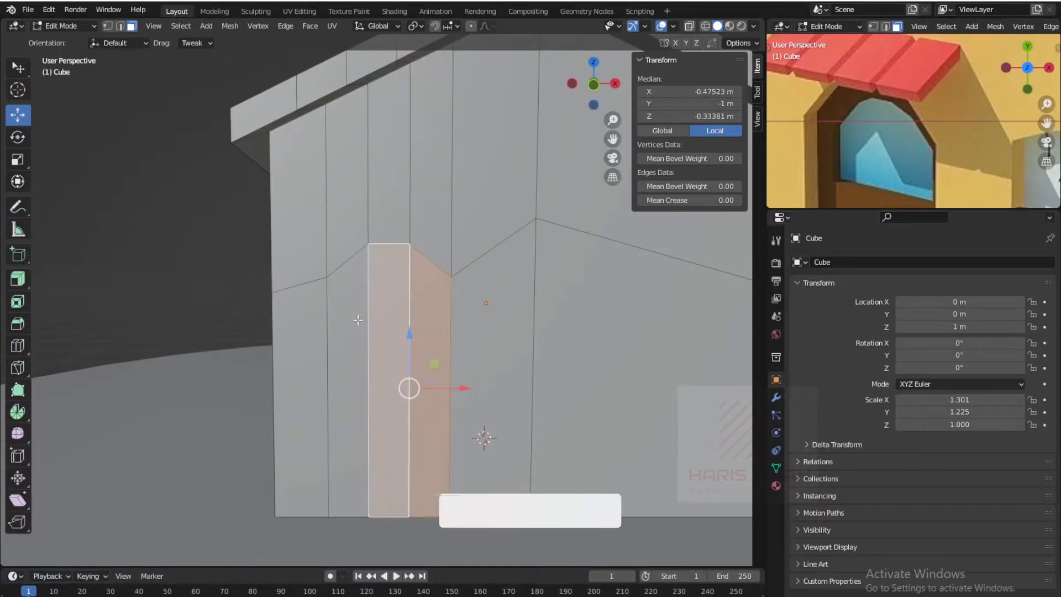
left_click(348, 309, "shift")
middle_click_drag(348, 310, 385, 391)
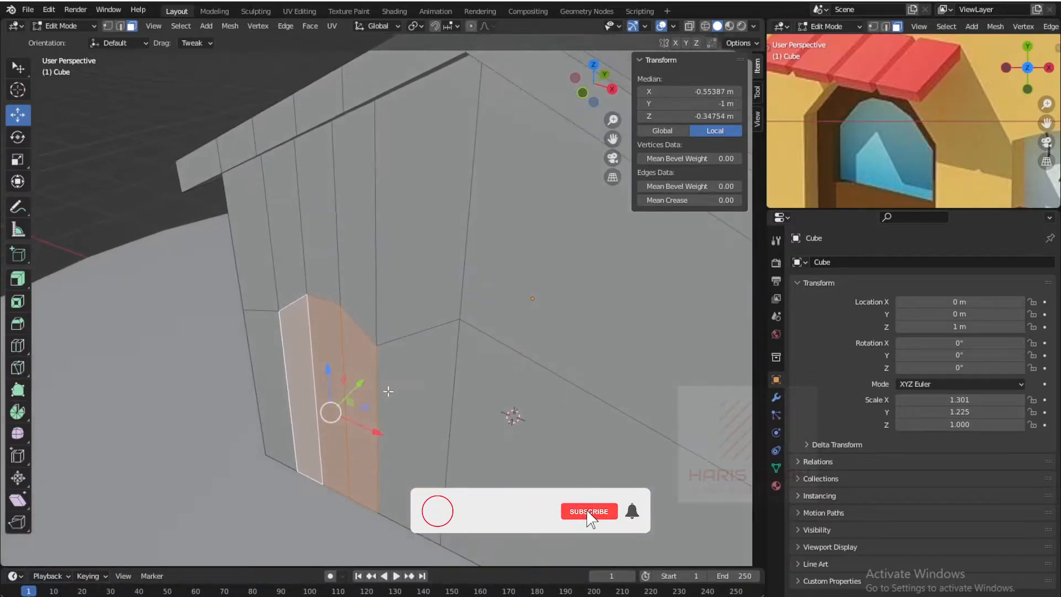
left_click(18, 279)
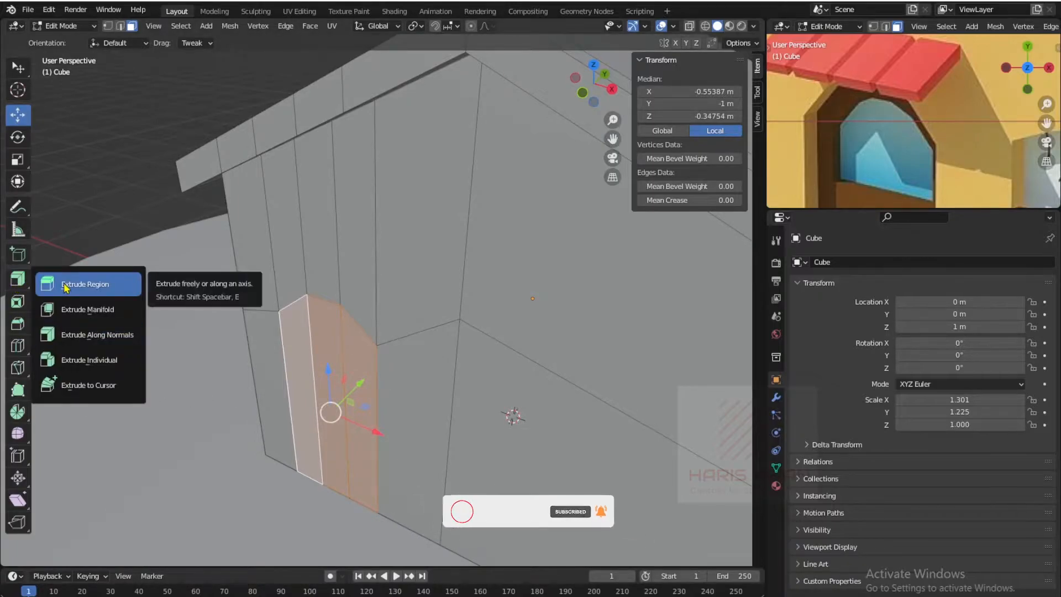
left_click(69, 297)
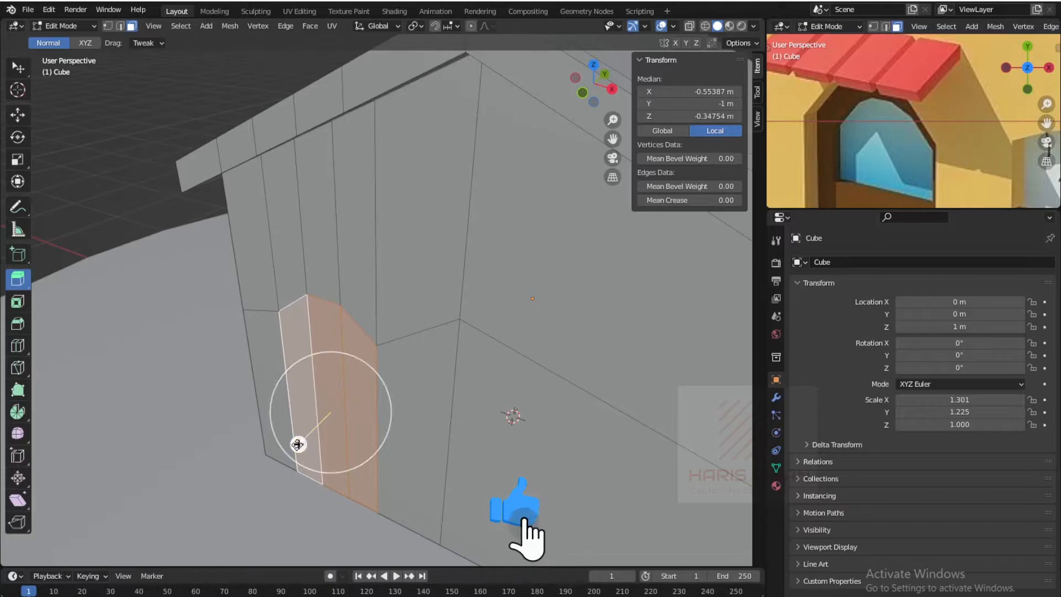
left_click_drag(298, 444, 308, 433)
scroll(307, 434, "down", 3)
middle_click_drag(306, 435, 272, 433)
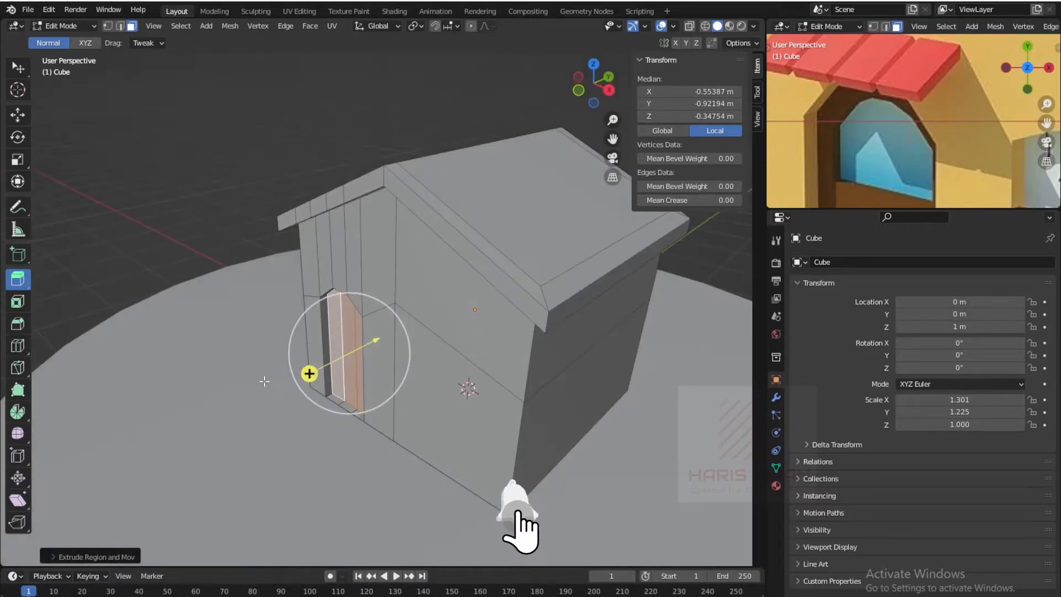
key("Tab")
- Return to Edit Mode and add two vertical loop cuts for the window's sides on the front wall, at about X 0.20 m and 0.81 m
middle_click_drag(265, 305, 199, 292)
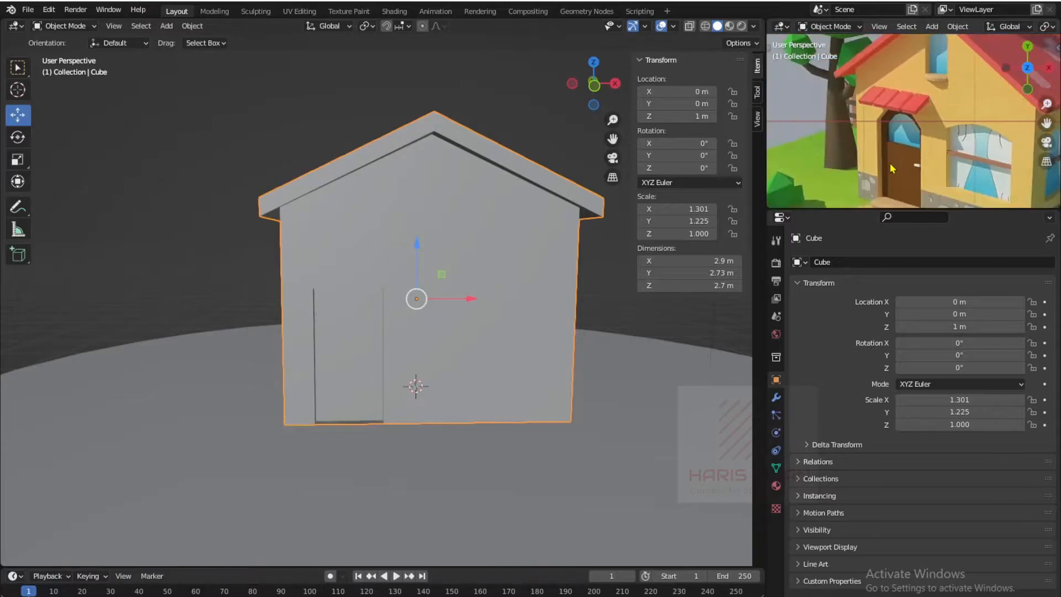
middle_click_drag(497, 303, 479, 259)
scroll(467, 292, "down", 3)
scroll(479, 259, "up", 3)
key("Tab")
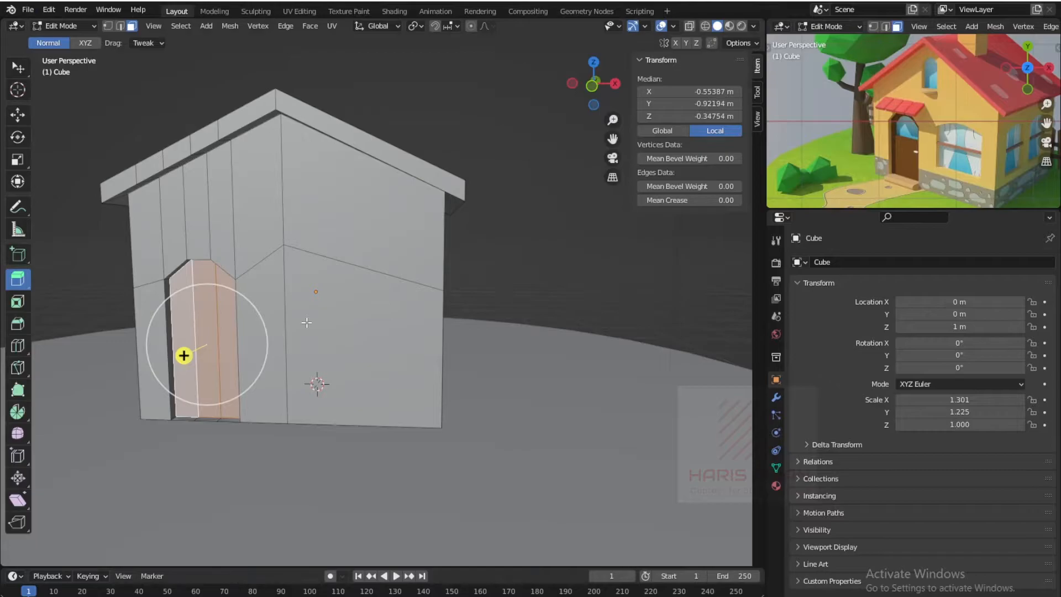
left_click(18, 346)
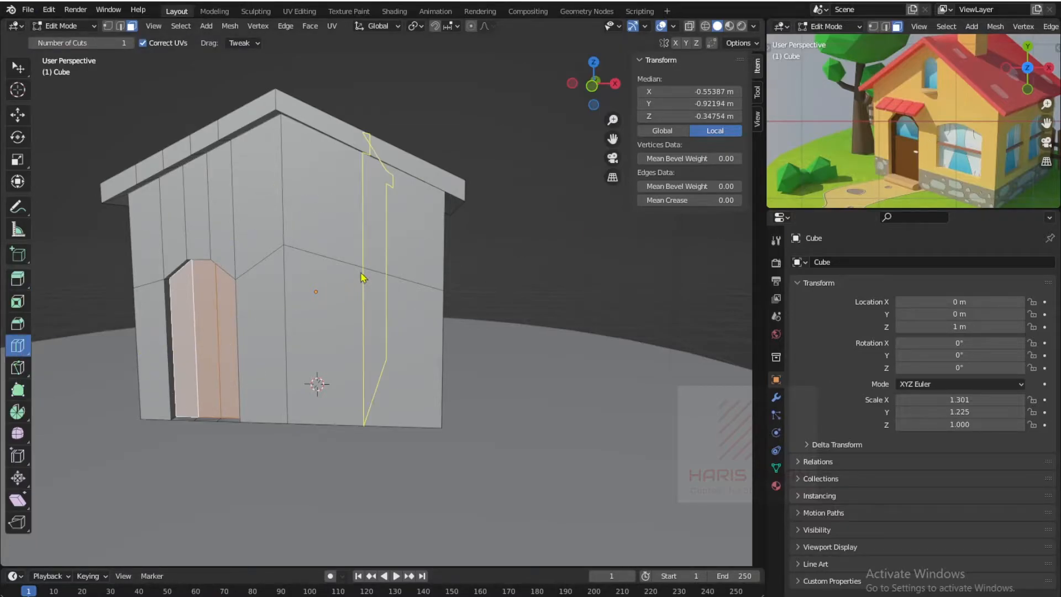
left_click_drag(362, 279, 293, 333)
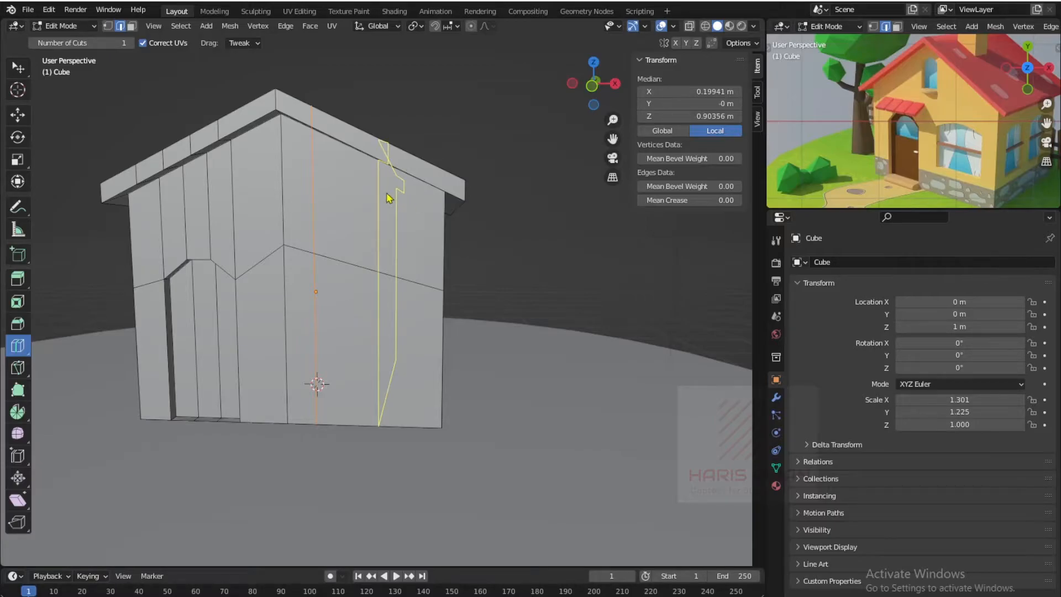
left_click_drag(389, 197, 414, 199)
mouse_move(588, 286)
middle_mouse_down()
mouse_move(481, 315)
mouse_move(282, 293)
mouse_move(587, 293)
mouse_move(599, 279)
middle_mouse_up()
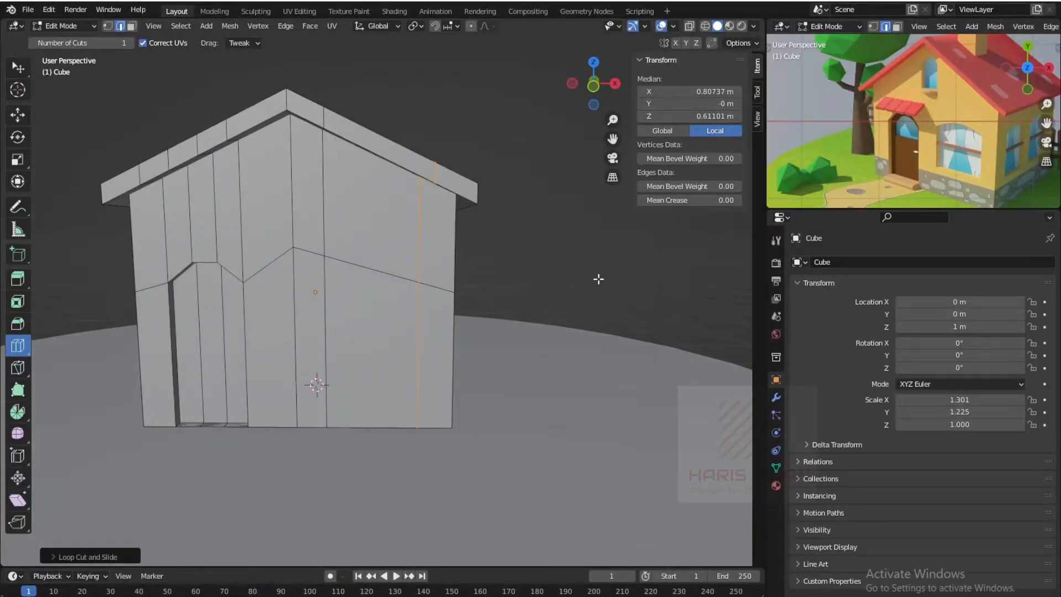
- In front view, select the window outline's upper right vertex and copy its local Z value
key("KP_1")
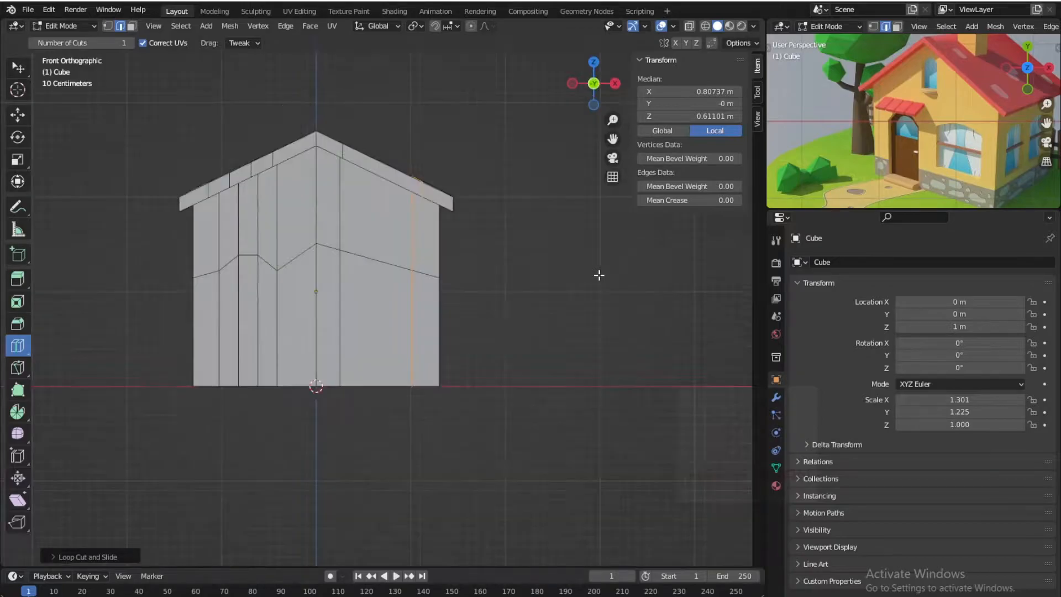
scroll(589, 265, "up", 3)
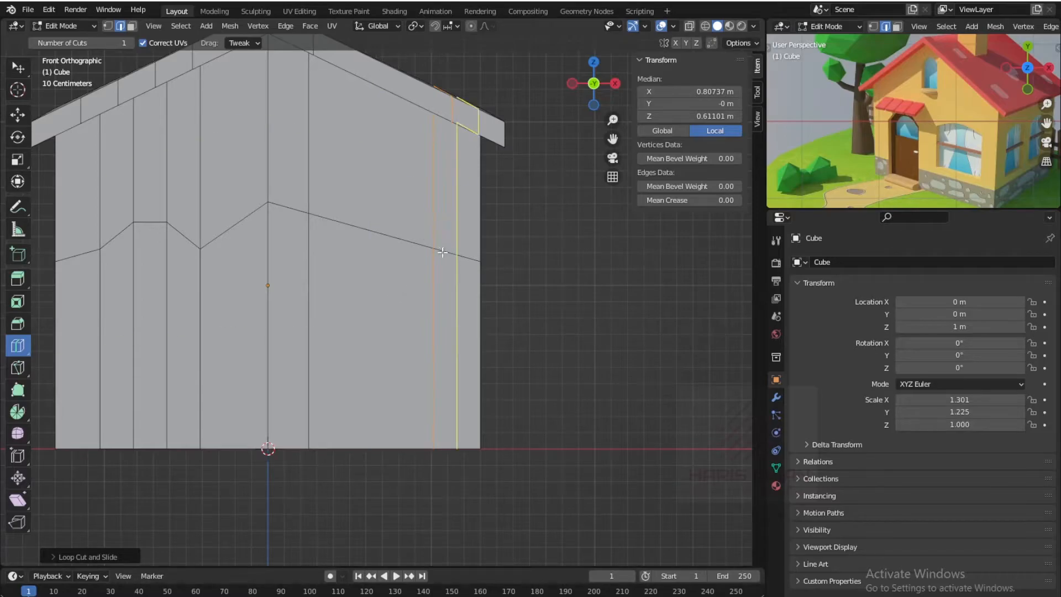
scroll(457, 223, "up", 2)
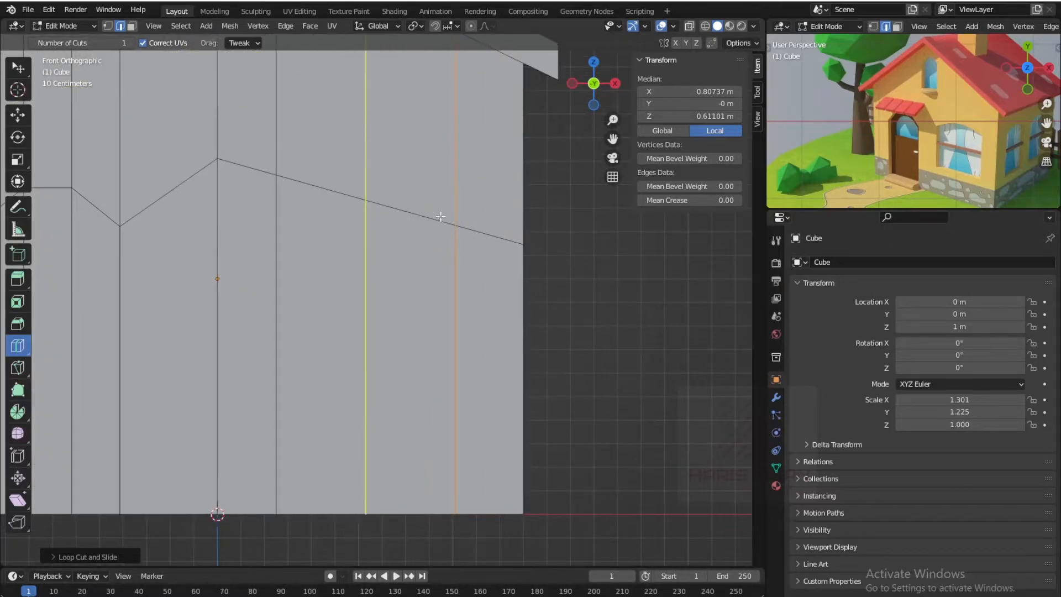
key("1")
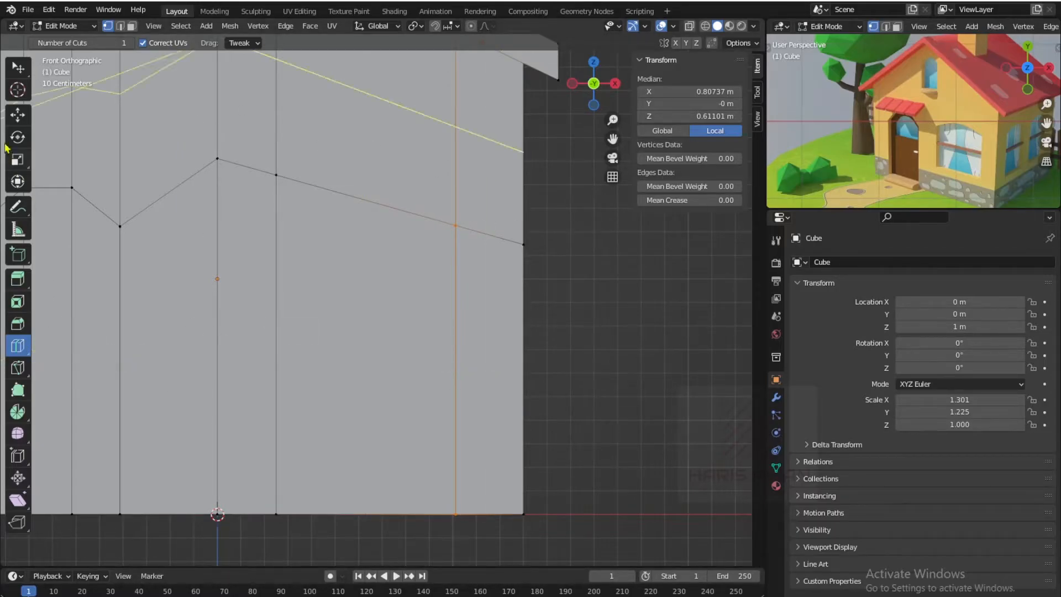
left_click(18, 68)
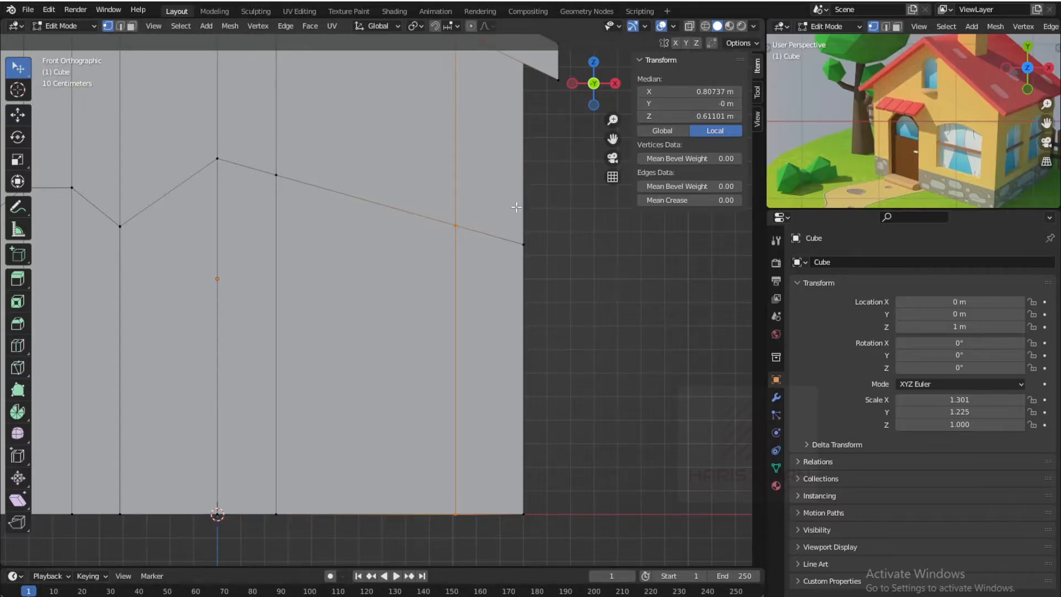
left_click(452, 227)
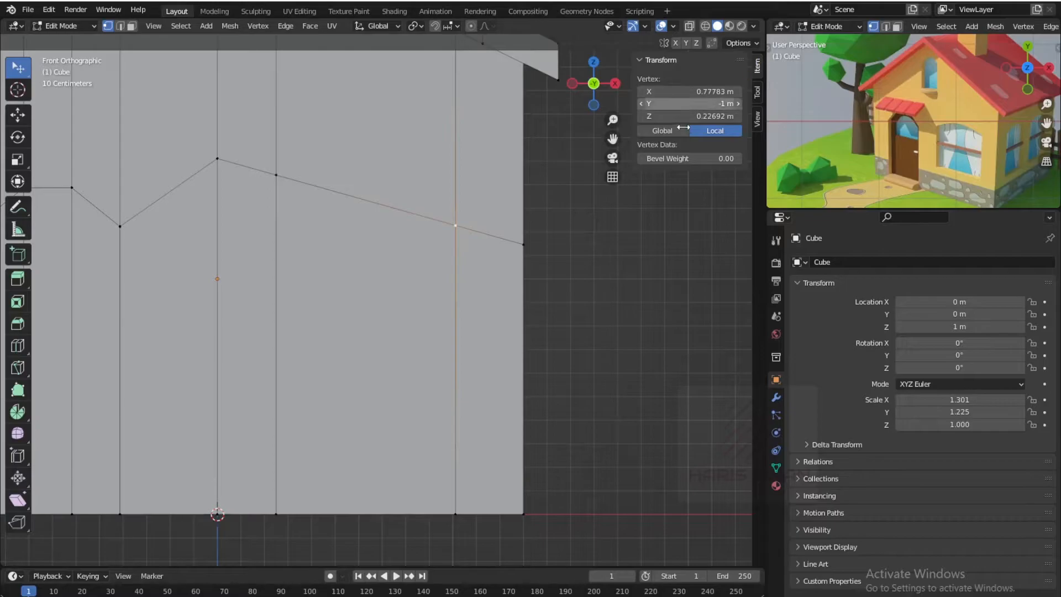
left_click(668, 117)
key("ctrl+c")
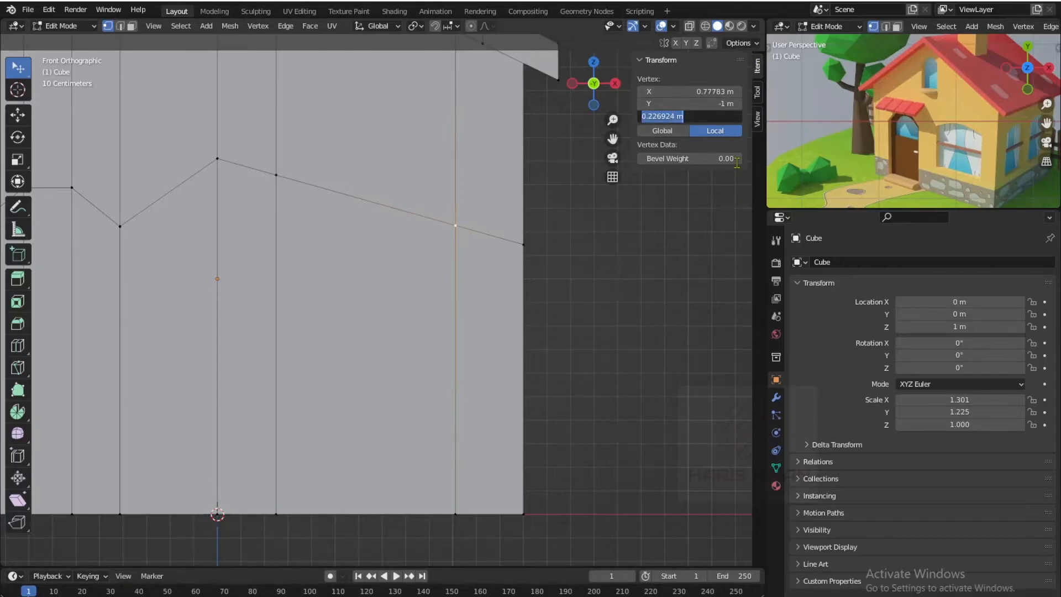
key("Return")
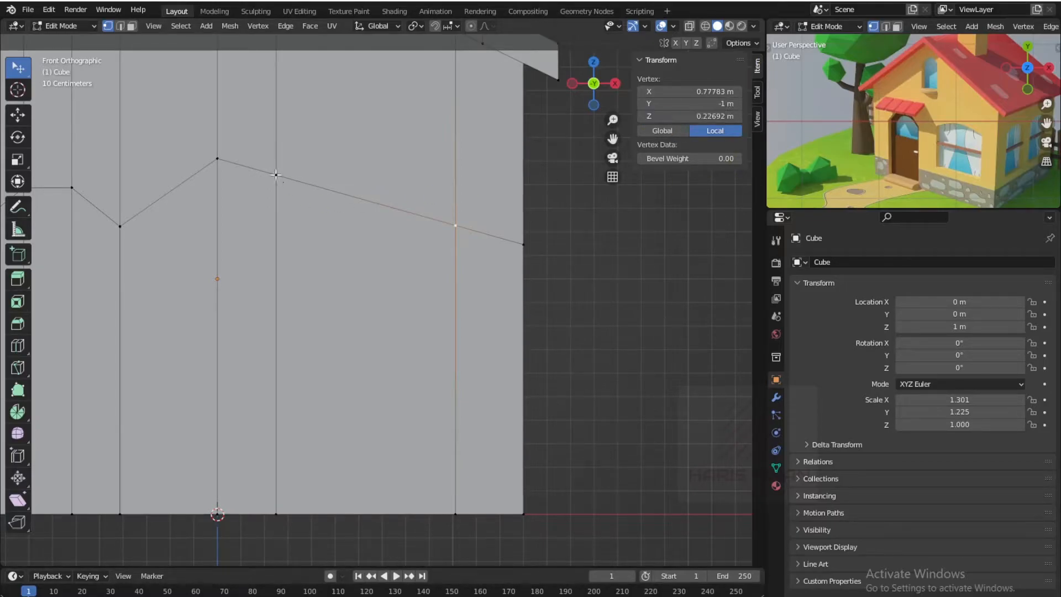
- Set the local Z of the window outline's upper left vertex to 0.226924 m
left_click(274, 167)
left_click(668, 117)
key("ctrl+v")
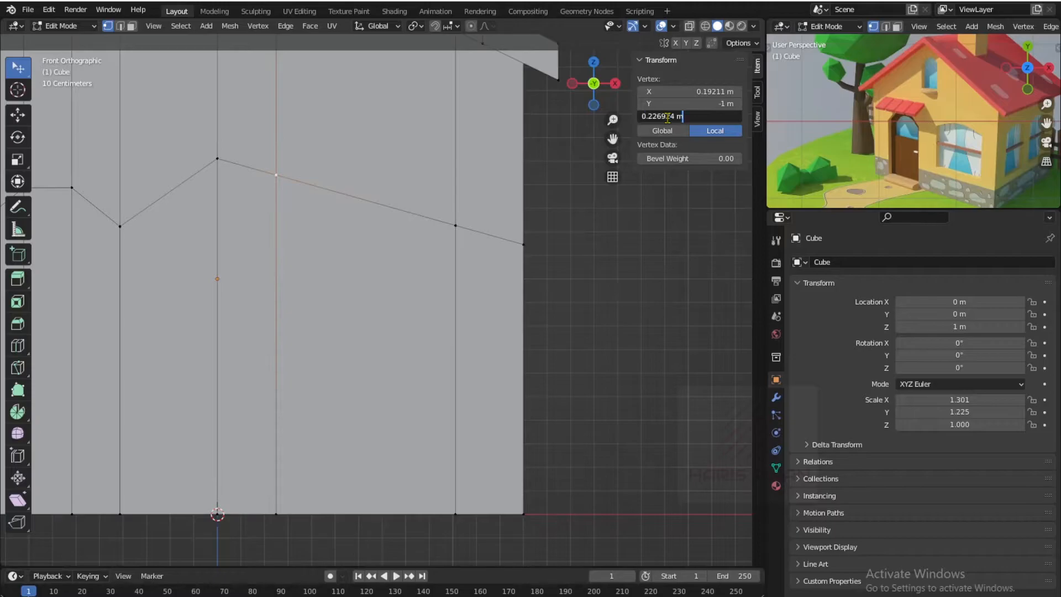
key("Return")
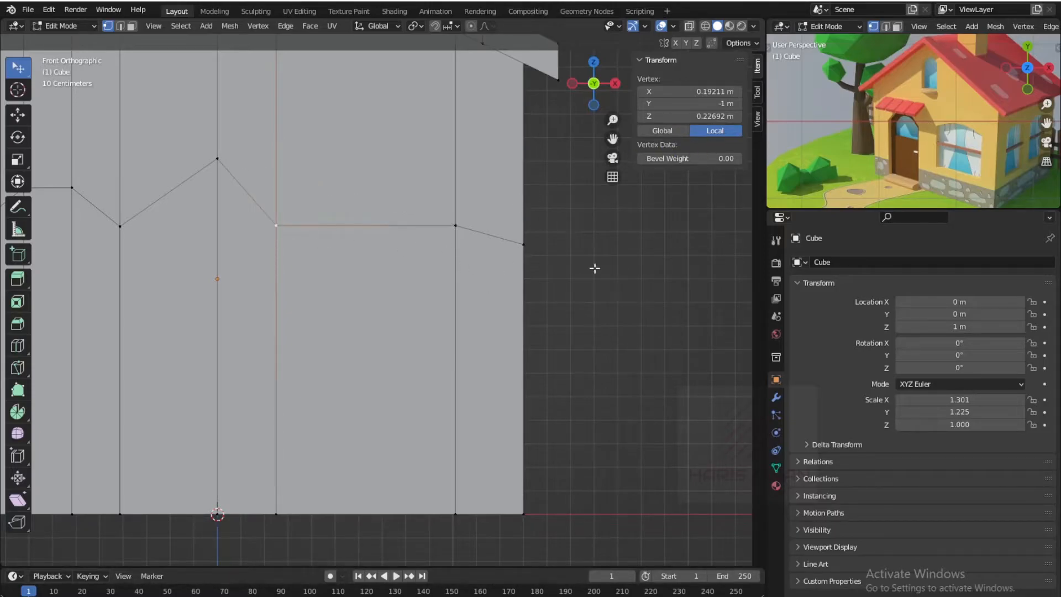
- Set the local Z of the peaked vertex between the door and the window to 0.226924 m and clear the selection
scroll(568, 365, "down", 5)
middle_click_drag(549, 353, 546, 357)
scroll(389, 330, "up", 1)
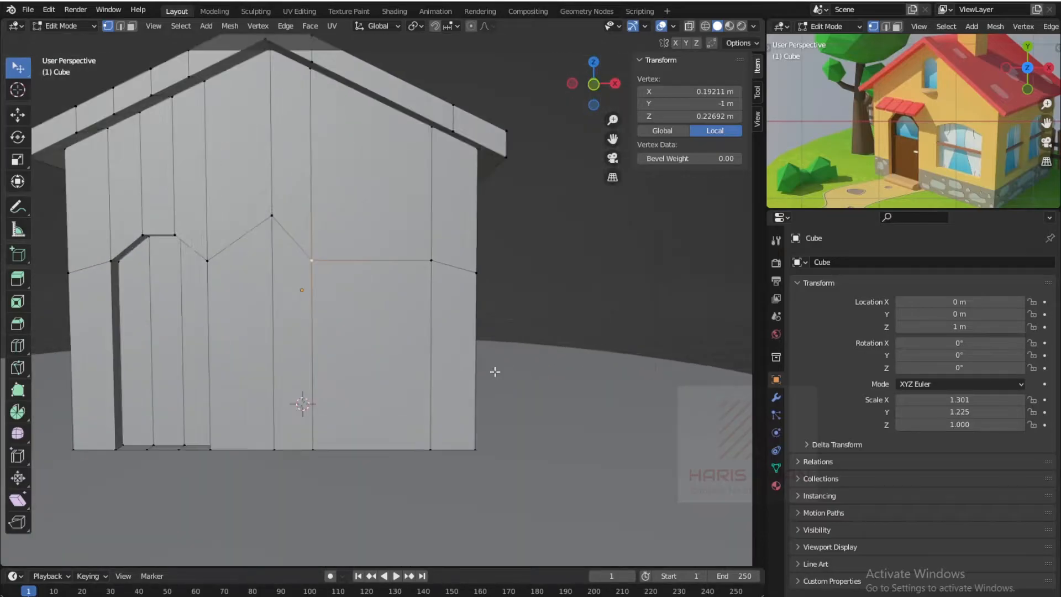
left_click(273, 217)
left_click(700, 115)
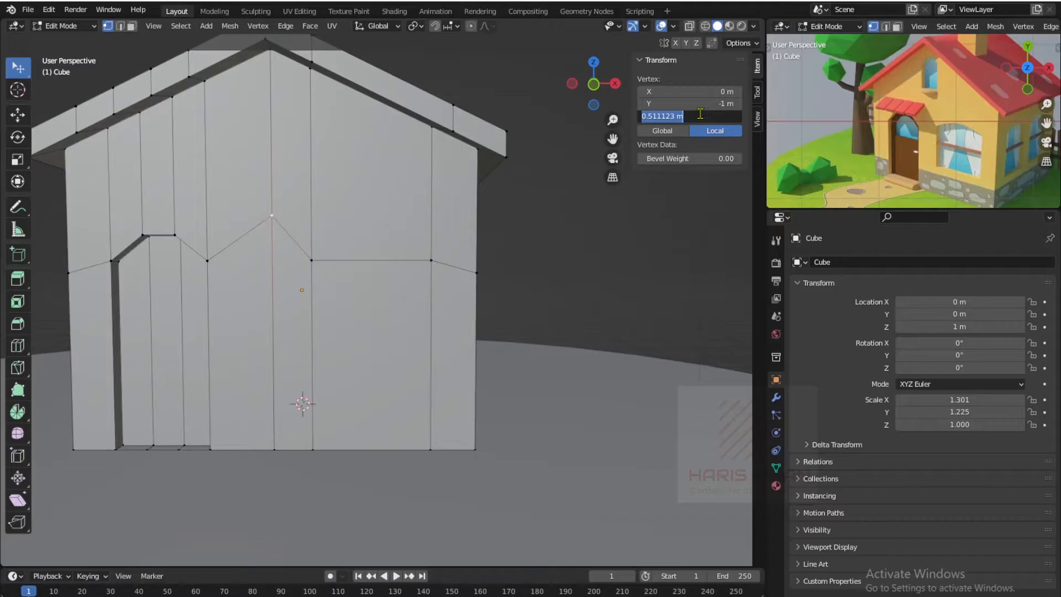
type("0.226924 m")
key("Return")
left_click(623, 202)
middle_click_drag(270, 274, 317, 273)
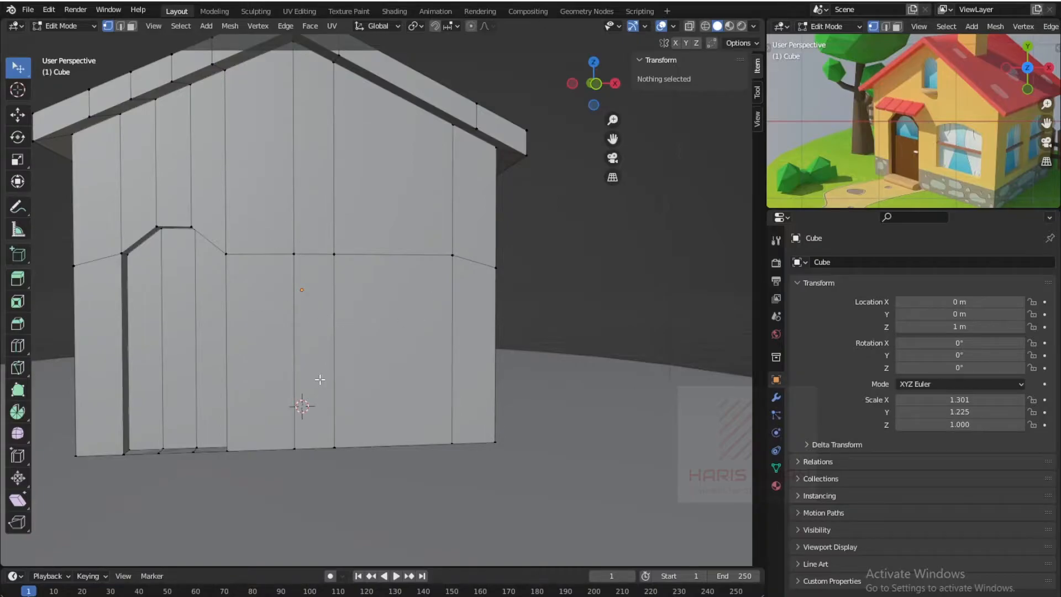
- Add a horizontal loop cut across the lower front wall for the window's bottom edge, slid down by a factor of about 0.32
key("ctrl+r")
left_click(294, 359)
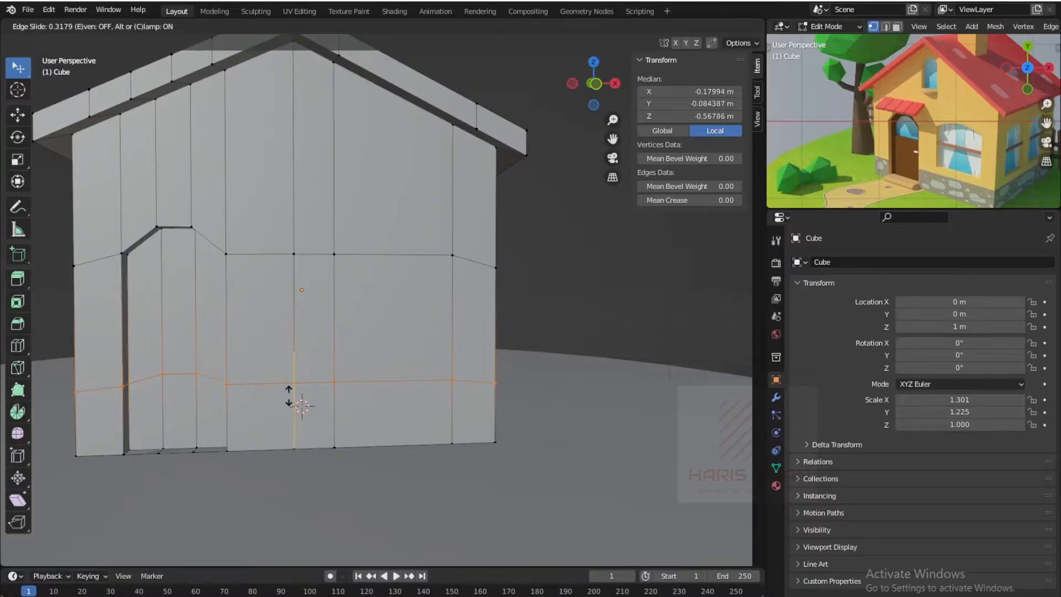
left_click(288, 395)
- Try recessing the window by selecting its two faces and extruding them inward to local Y about -0.892 m
scroll(394, 345, "up", 2)
key("3")
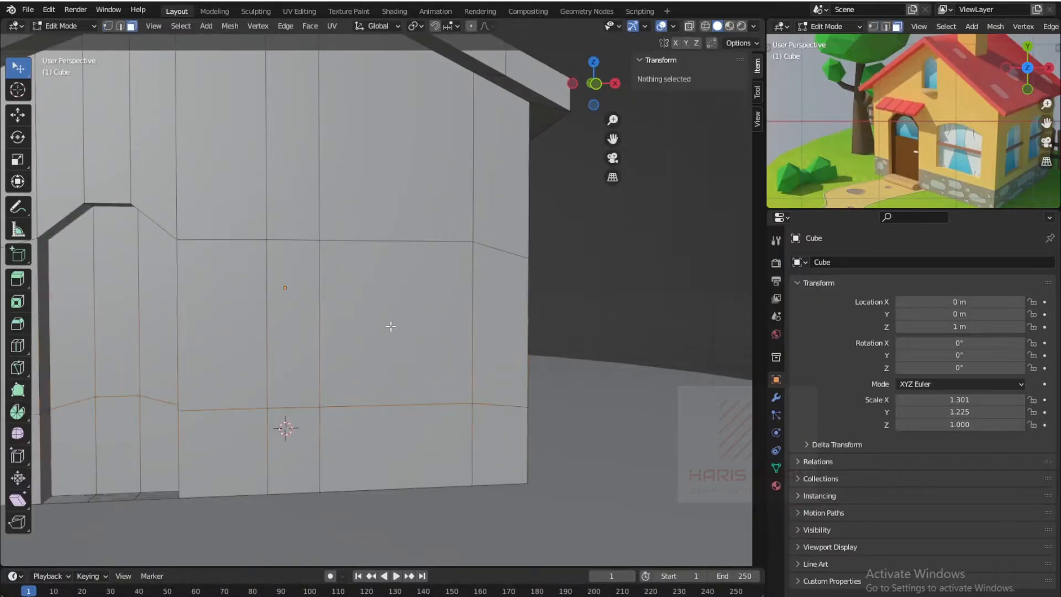
left_click(329, 327)
left_click(298, 324, "shift")
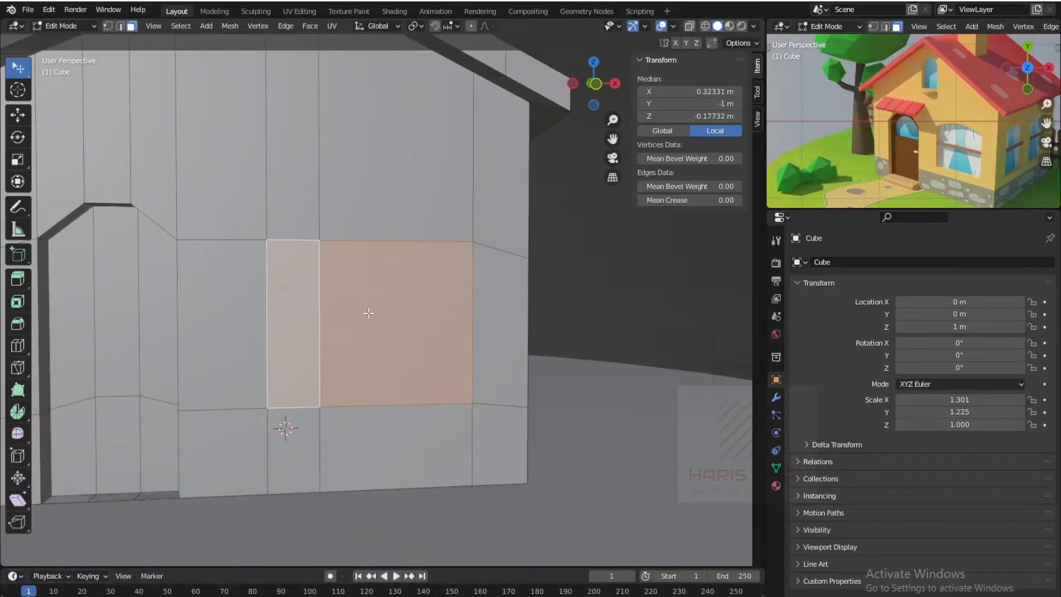
scroll(381, 301, "down", 5)
middle_click_drag(382, 301, 324, 319)
scroll(297, 335, "up", 2)
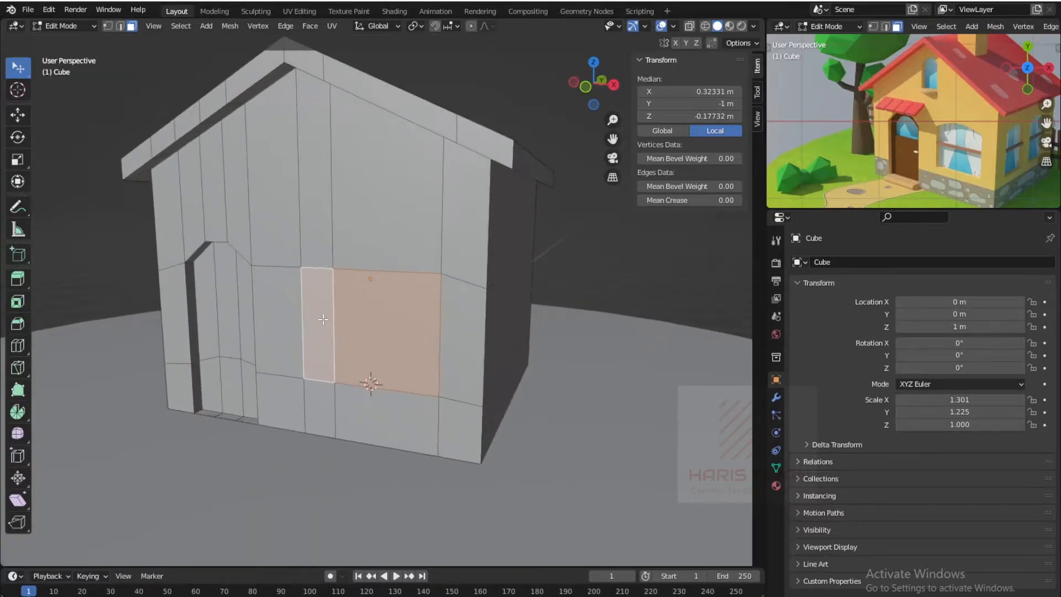
left_click(21, 280)
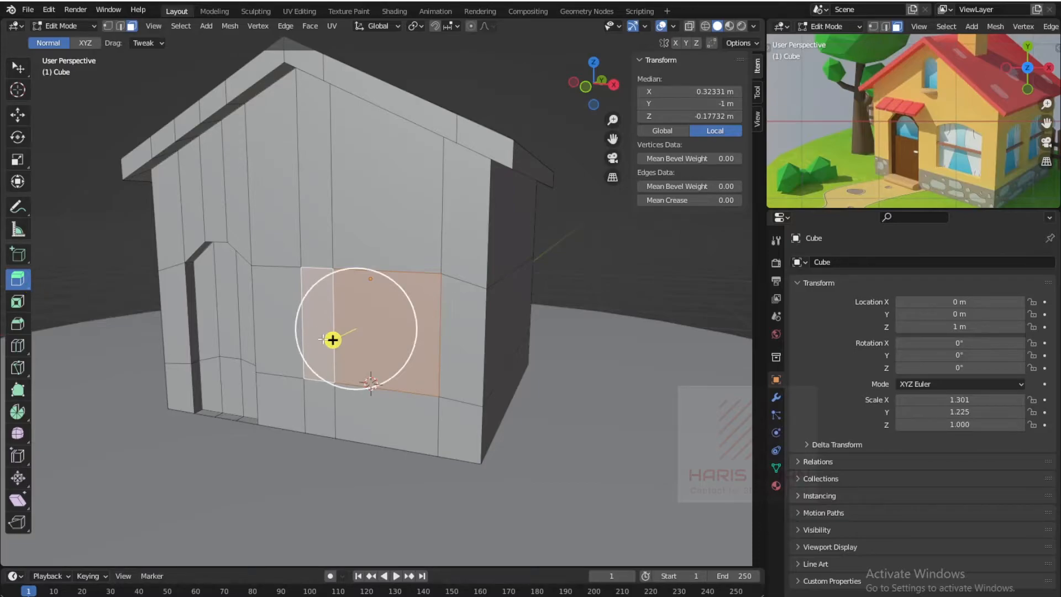
left_click_drag(333, 339, 343, 334)
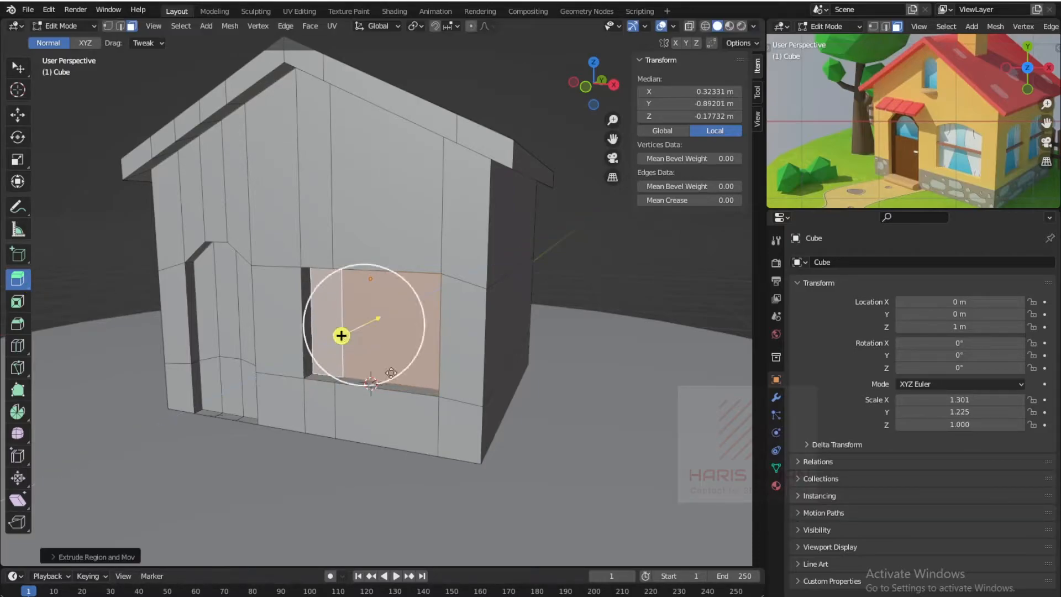
- Inspect the window recess in Object Mode, return to Edit Mode, and undo the extrusion with nothing left selected
scroll(497, 298, "down", 5)
key("Tab")
middle_click_drag(438, 310, 527, 285)
scroll(527, 285, "up", 2)
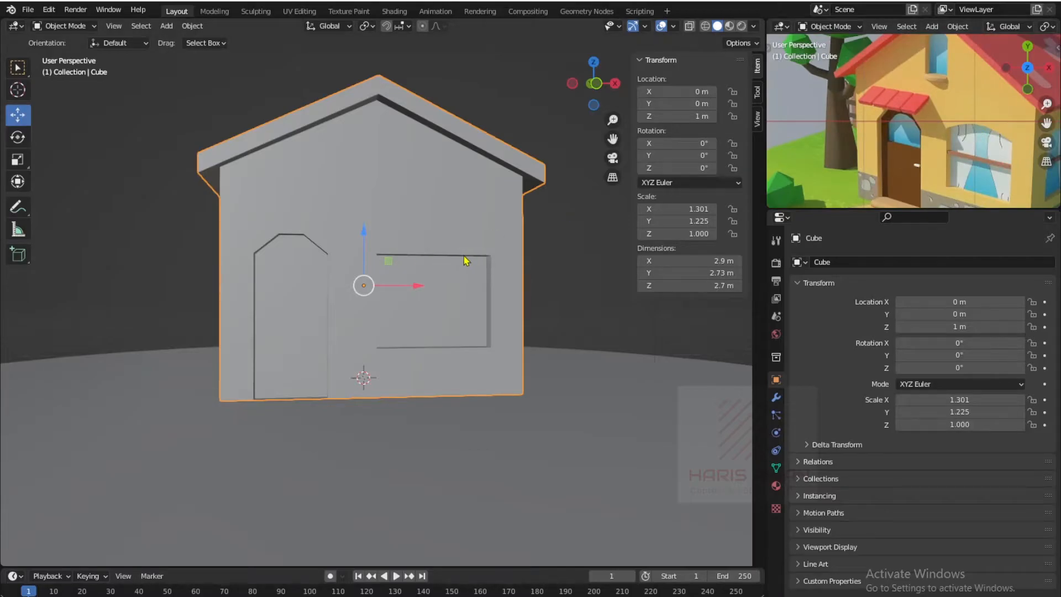
key("Tab")
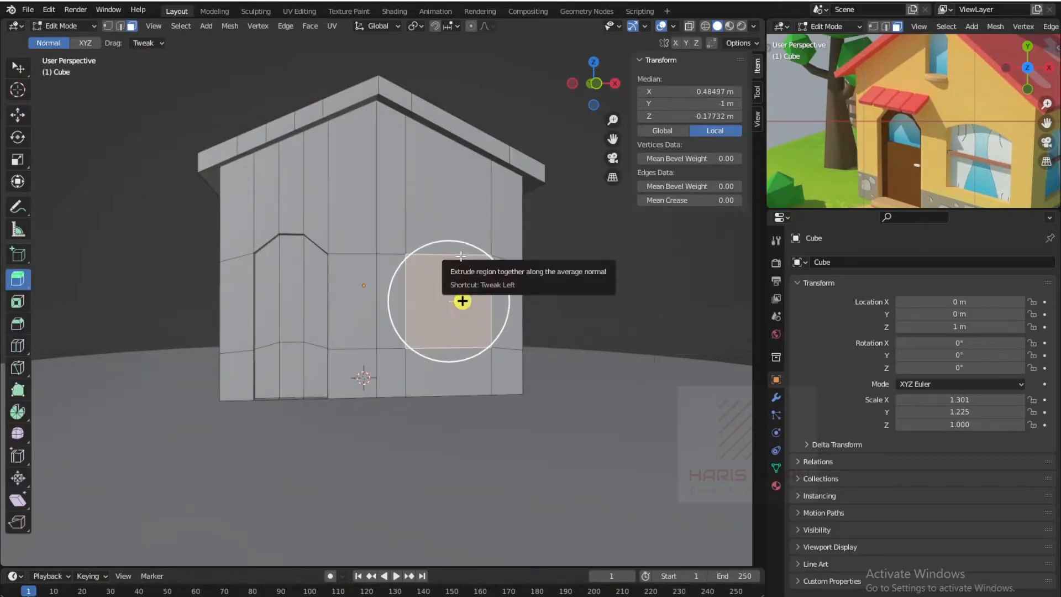
key("alt+a")
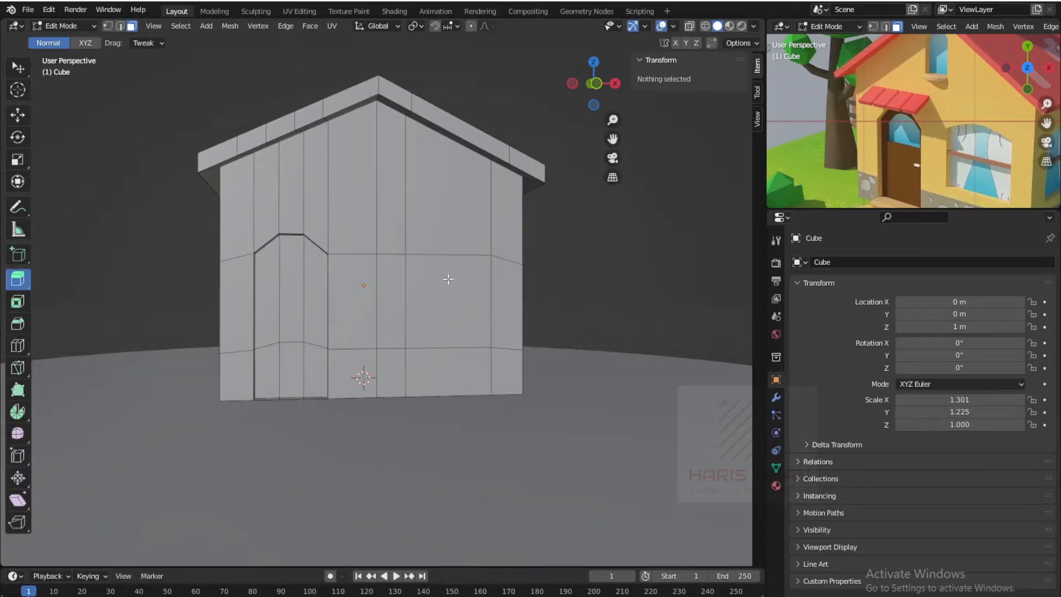
- In edge select mode, select the vertical edge above the window just beside the roof ridge and activate the Move tool
scroll(437, 272, "up", 2)
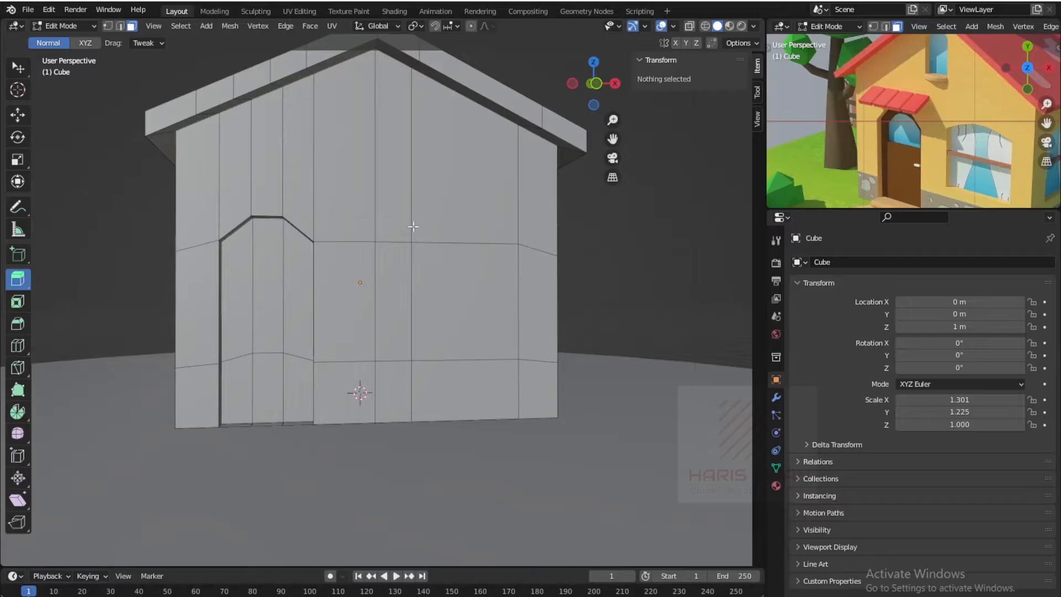
key("2")
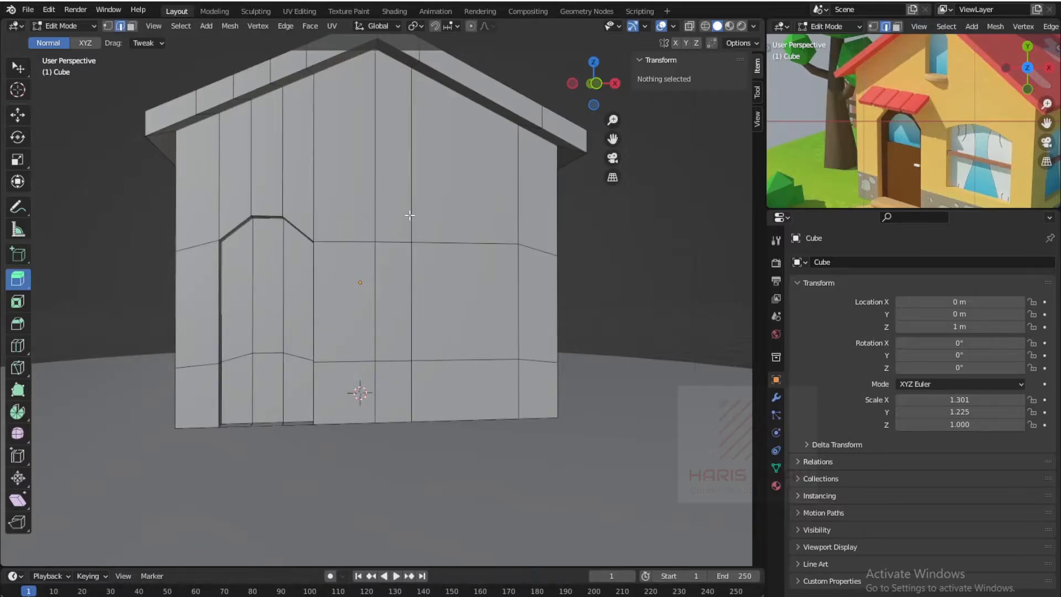
left_click(408, 138)
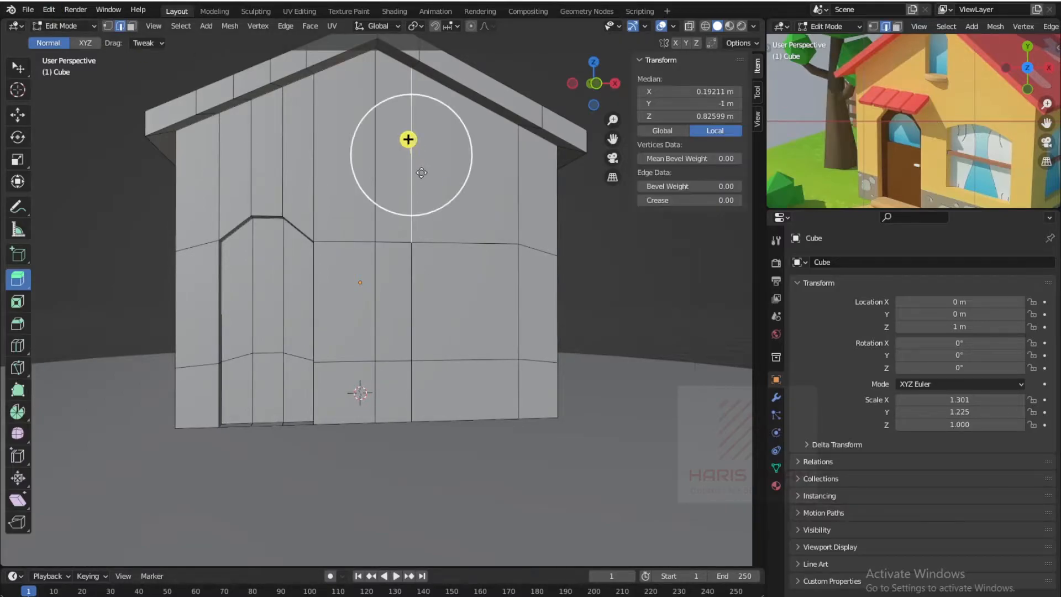
key("shift+space")
key("g")
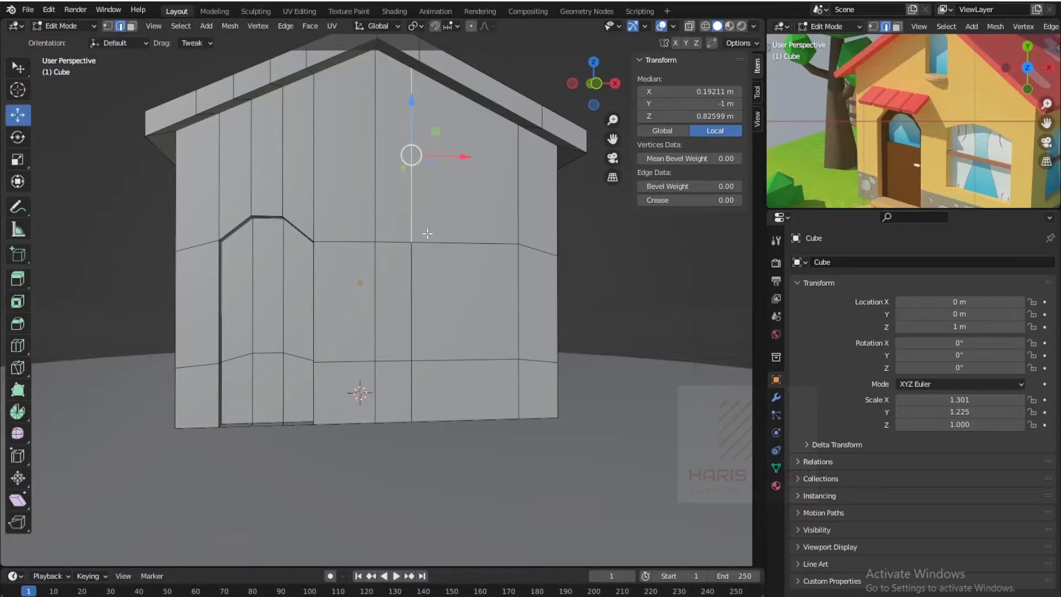
- Try adding two evenly spaced vertical loop cuts through the window's wider face, then undo them
key("ctrl+r")
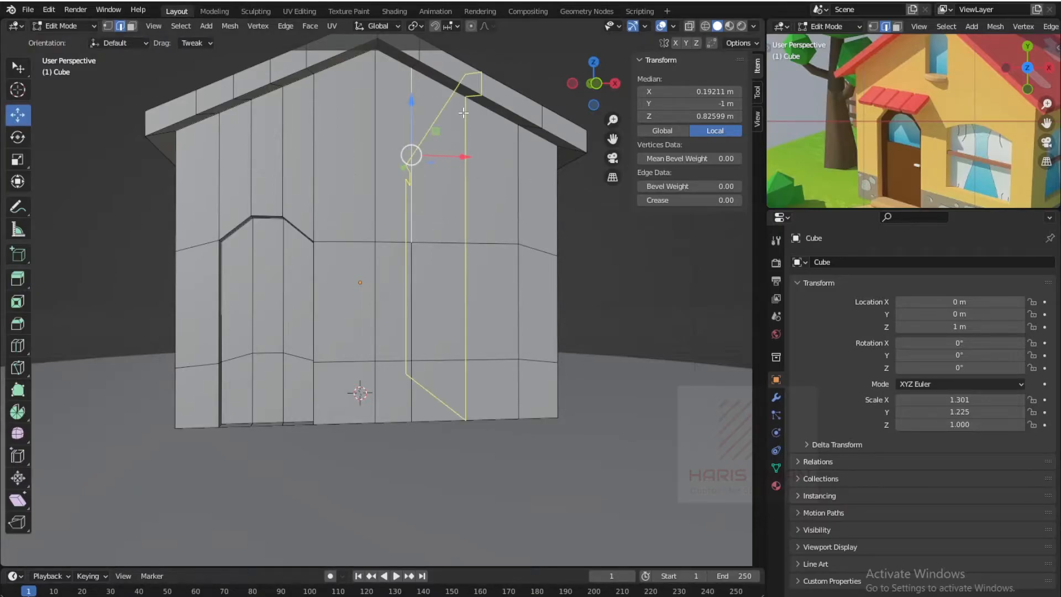
left_click(463, 124)
right_click(463, 124)
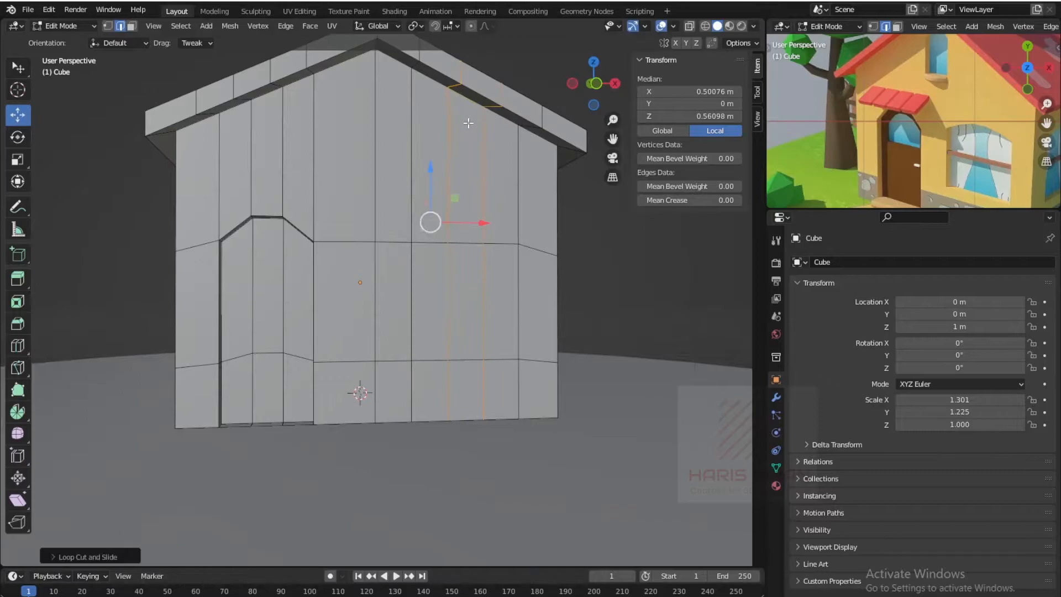
middle_click_drag(496, 281, 465, 287)
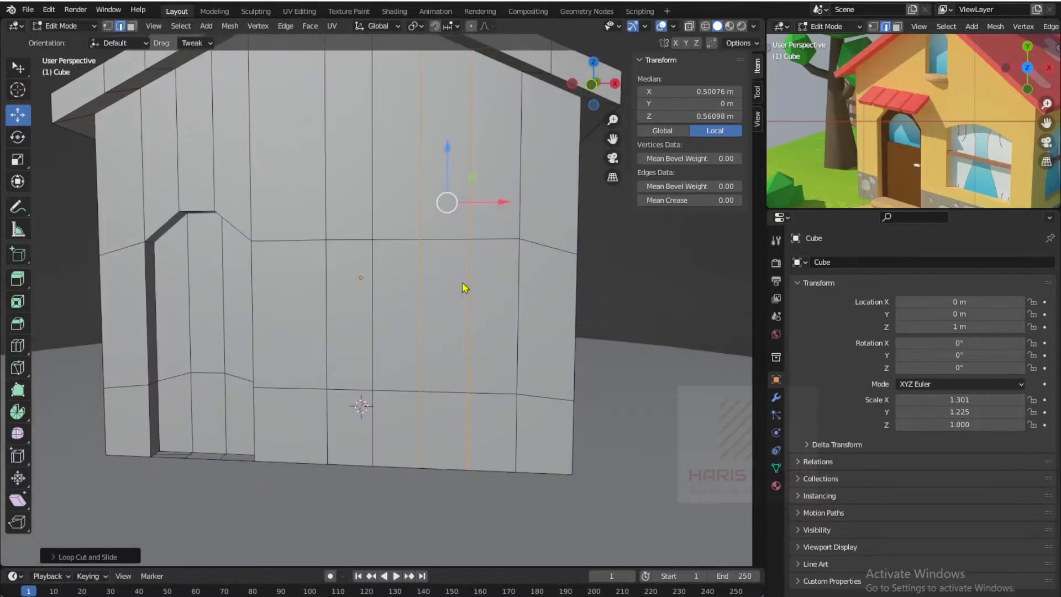
key("ctrl+z")
- Select the whole vertical edge loop that divides the window area, at about X 0.20 m
scroll(376, 236, "down", 4)
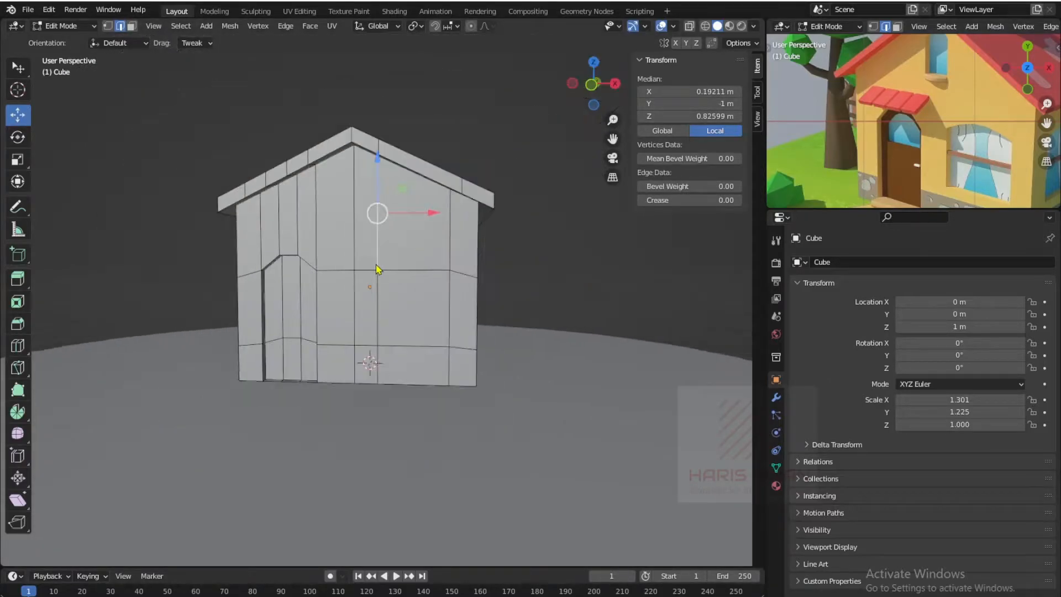
key("alt+a")
left_click(373, 270, "alt")
scroll(396, 280, "up", 2)
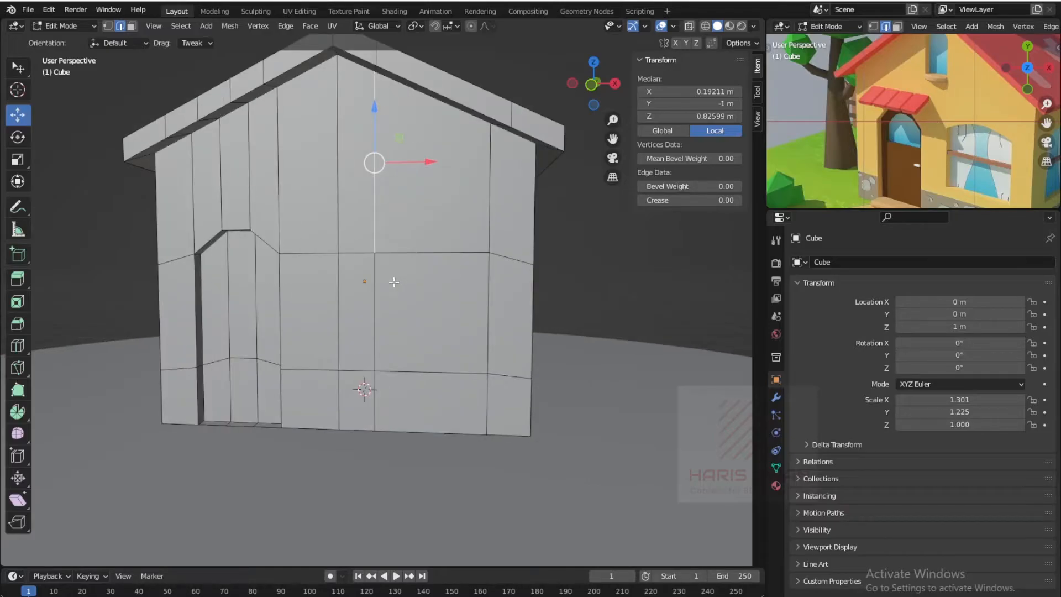
left_click(375, 244, "alt")
mouse_move(376, 243)
middle_mouse_down()
mouse_move(170, 253)
mouse_move(182, 147)
mouse_move(423, 199)
mouse_move(376, 234)
middle_mouse_up()
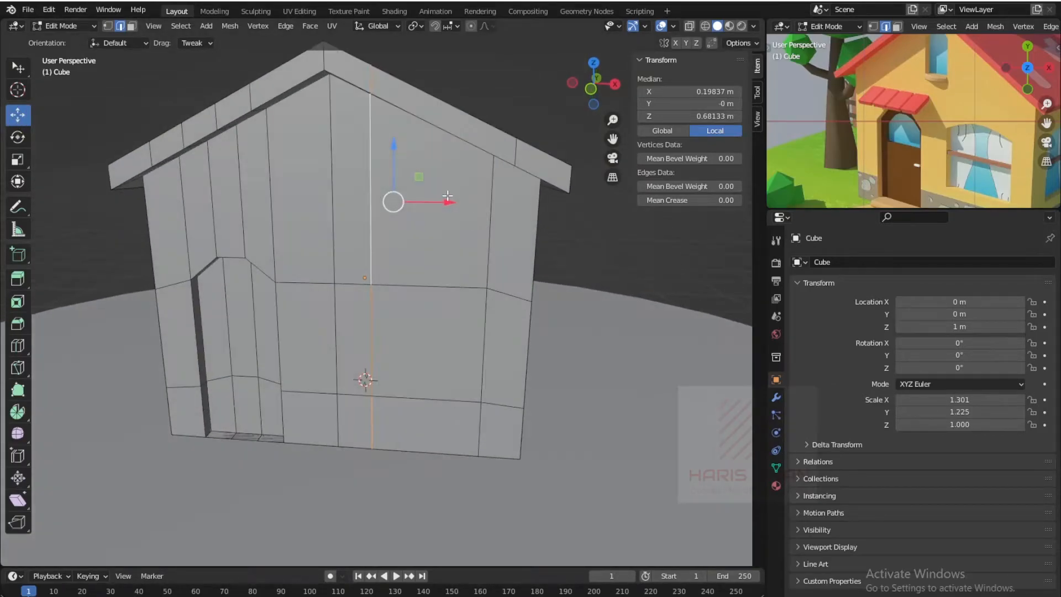
- Try moving the selected edge loop along X to about 0.39 m and freely, discarding each move
left_click_drag(442, 201, 474, 202)
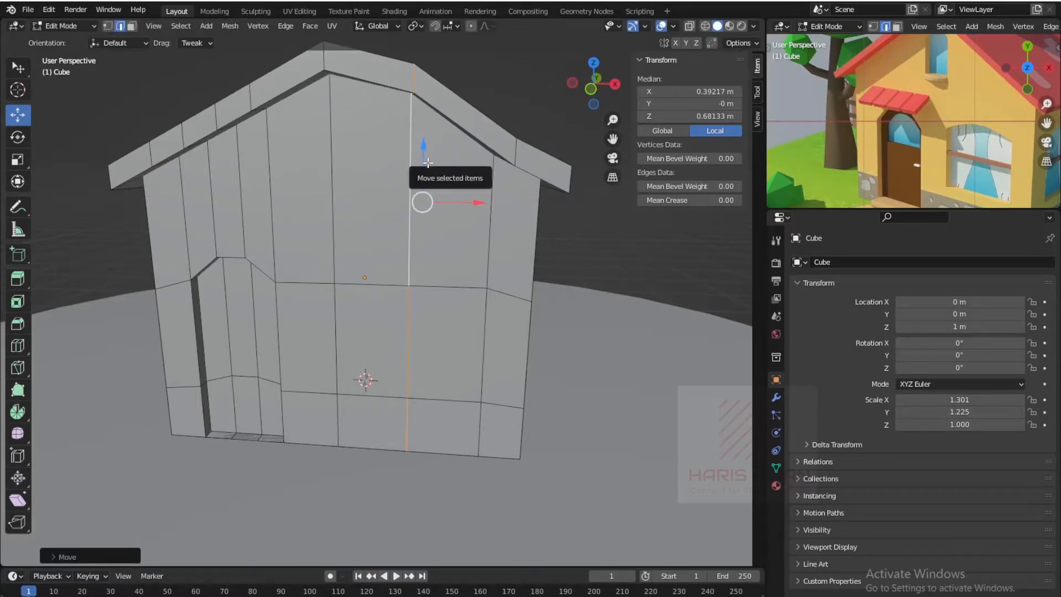
key("ctrl+z")
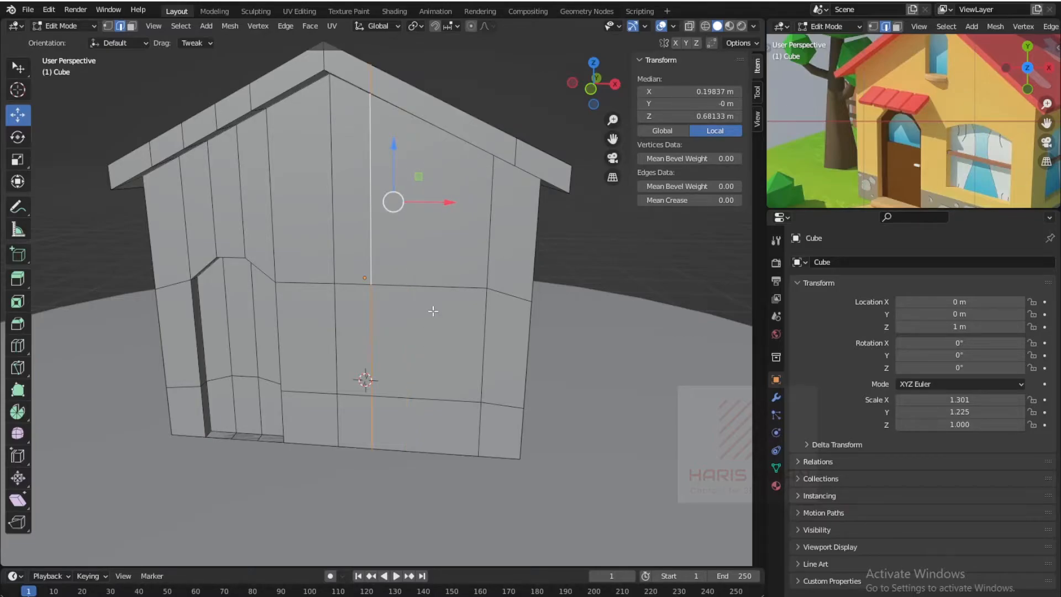
key("g")
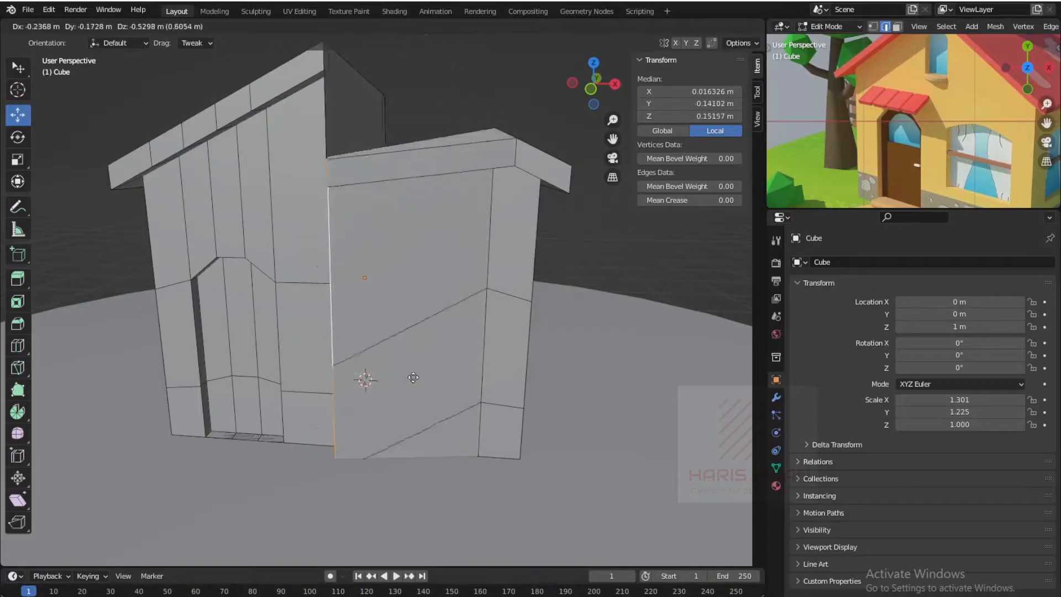
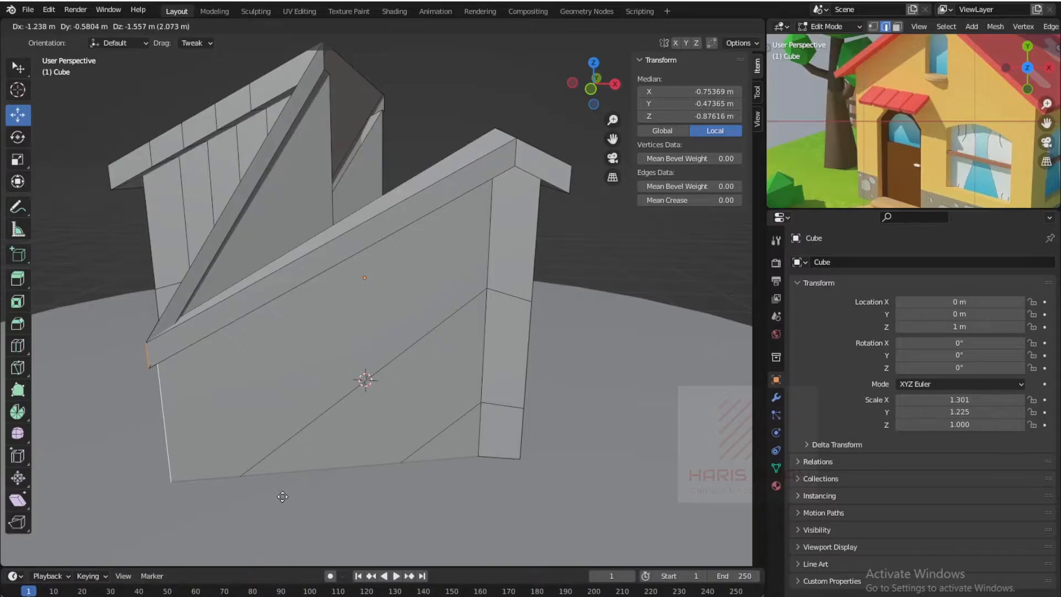
key("Escape")
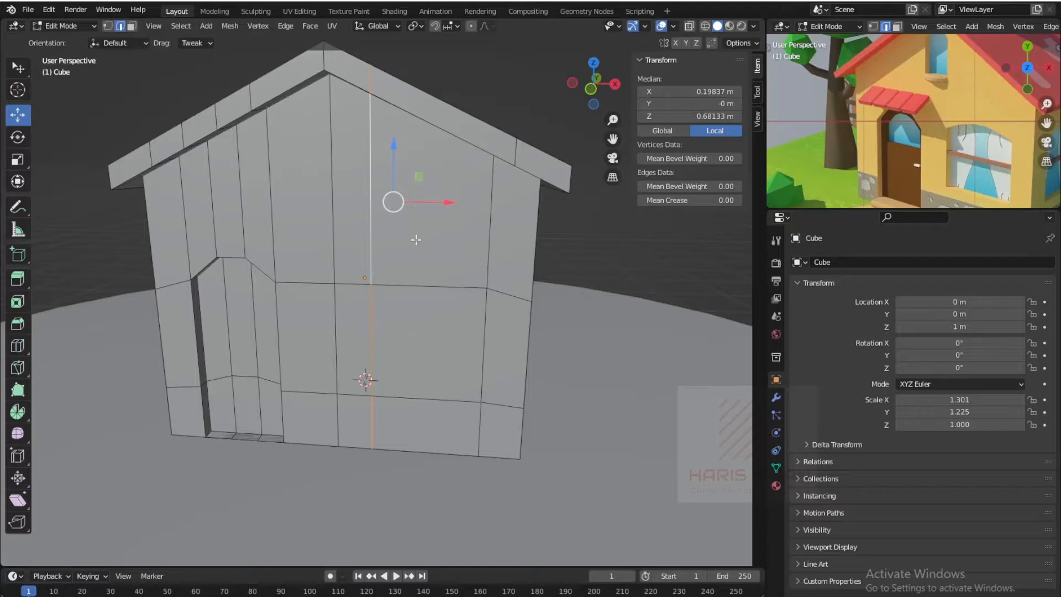
key("g")
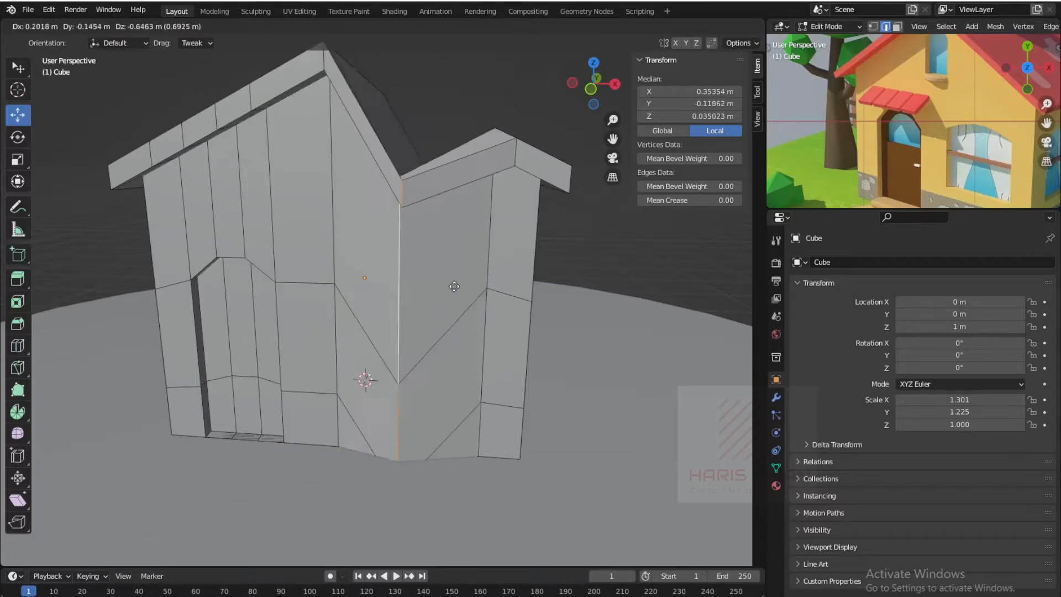
right_click(576, 298)
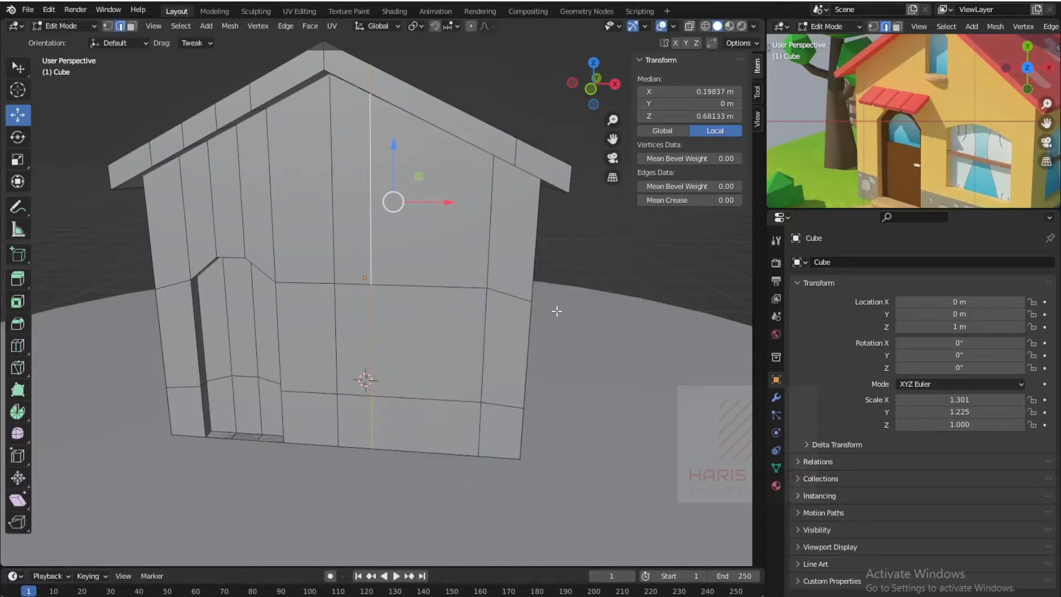
- Edge-slide the selected loop toward the window's outer side to about X 0.51 m
key("g")
key("g")
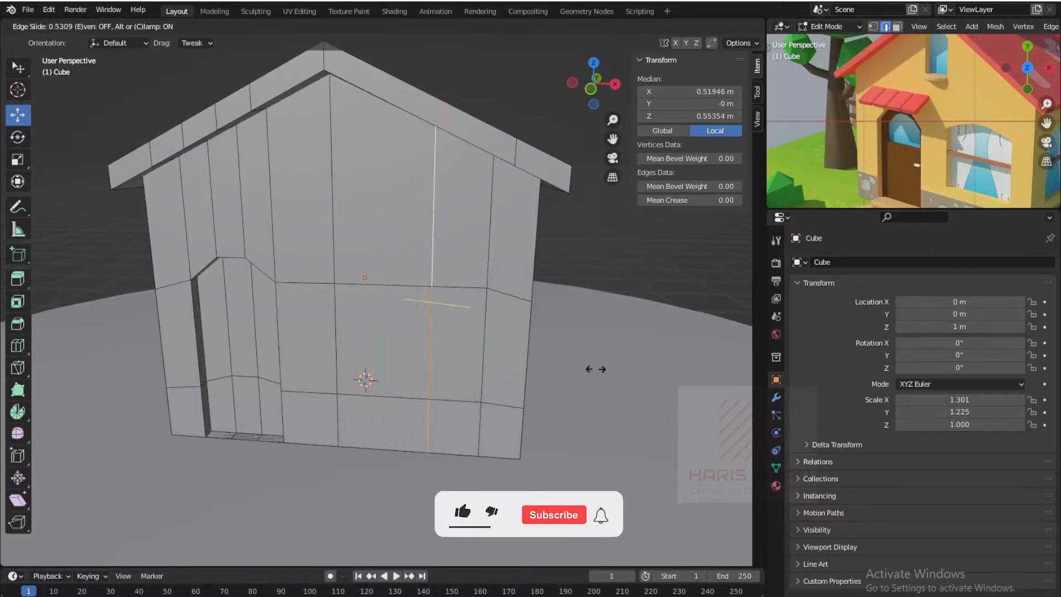
left_click(556, 366)
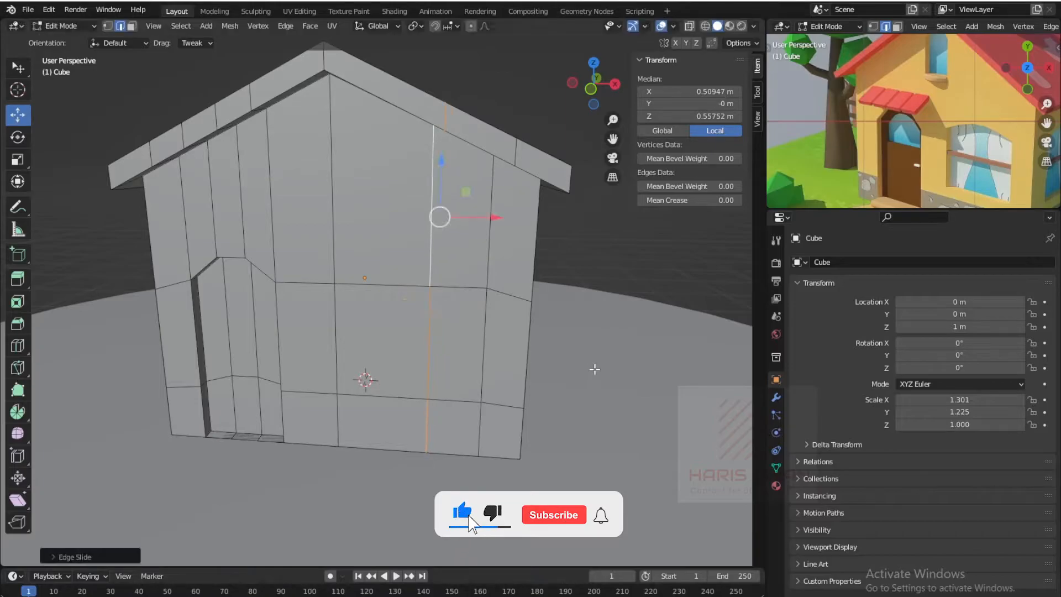
- Add a centered vertical loop cut between the ridge loop and the slid loop, at about X 0.26 m
key("ctrl+r")
double_click(392, 129)
middle_click_drag(457, 342, 475, 322)
scroll(473, 318, "up", 2)
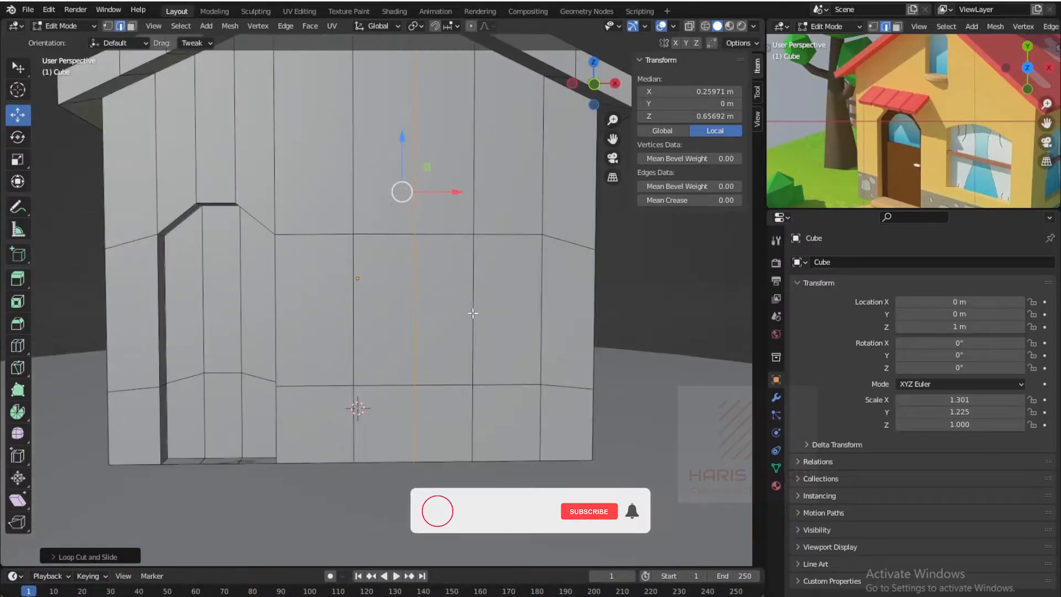
- Raise the window's two middle top vertices to local Z about 0.493 m to form an arch, then clear the selection
key("1")
left_click(473, 235)
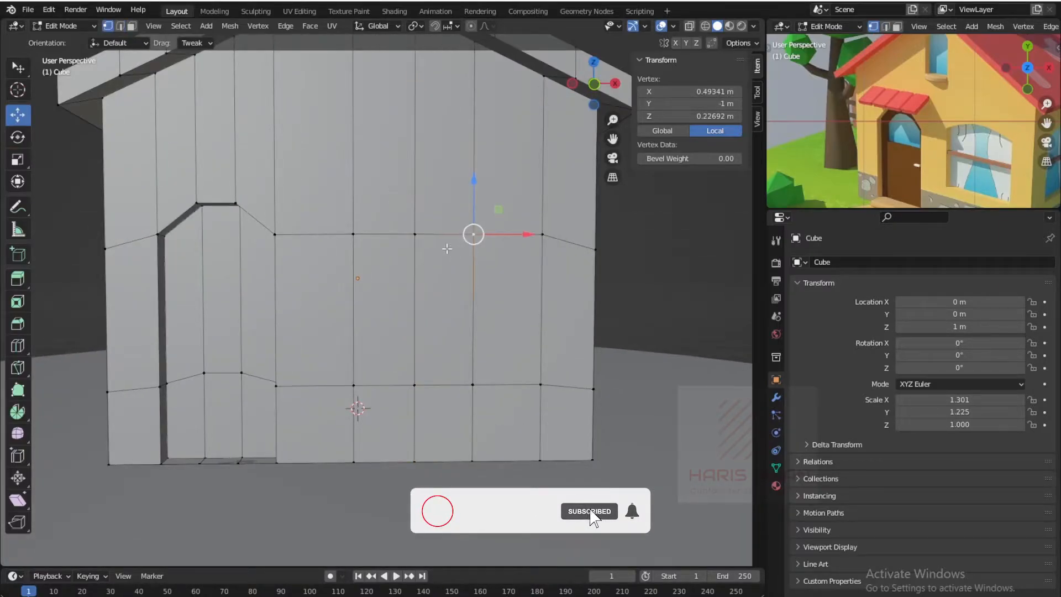
left_click(415, 235, "shift")
left_click_drag(444, 210, 445, 160)
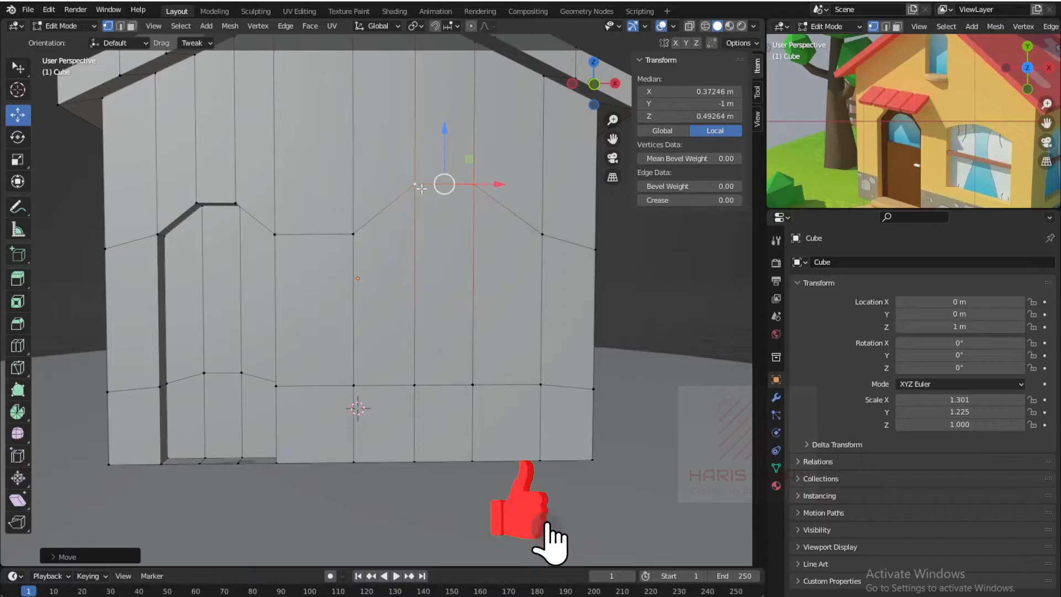
left_click(482, 259)
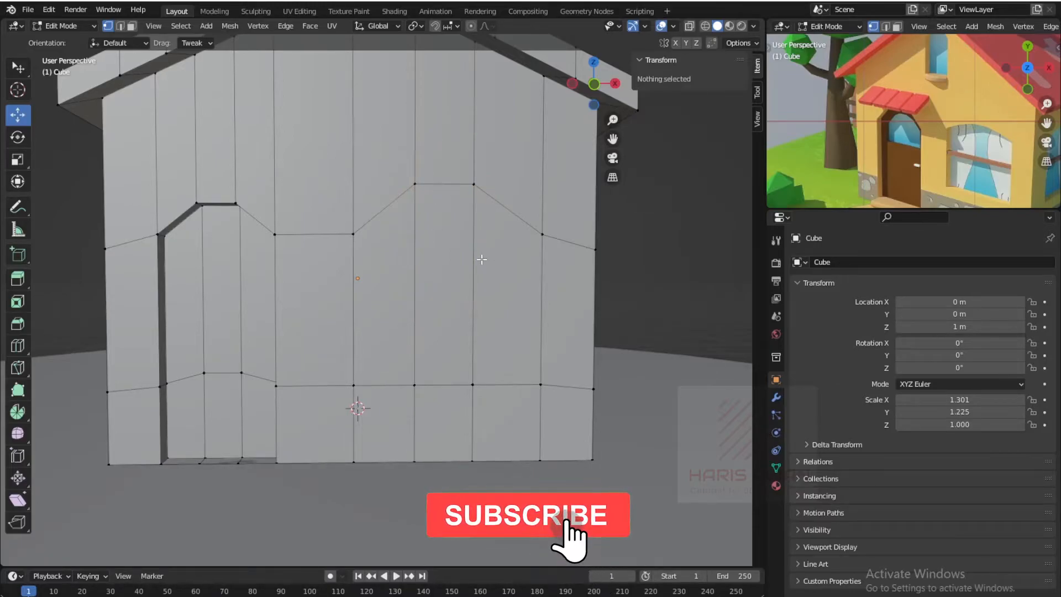
- Edge-slide the vertical loop at the outer end of the window's flat arch top outward to about local X 0.57 m
key("2")
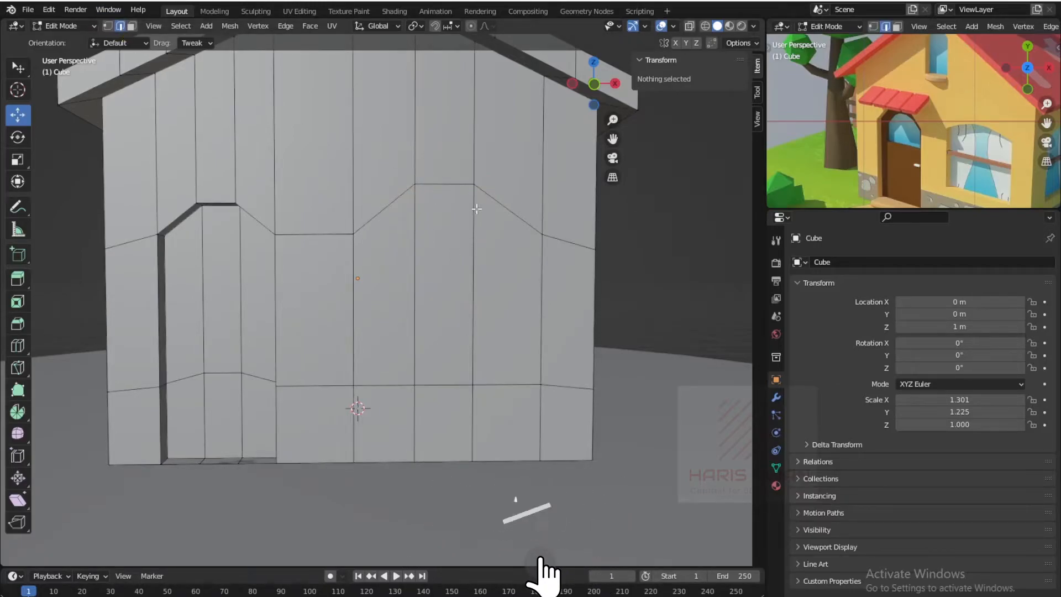
left_click(474, 256, "alt")
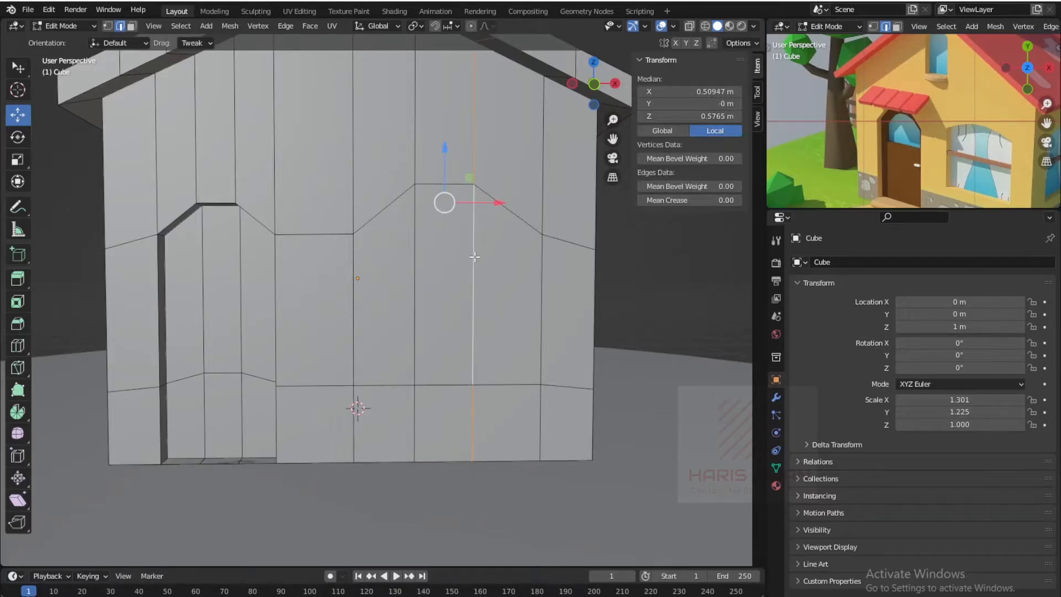
key("g")
key("g")
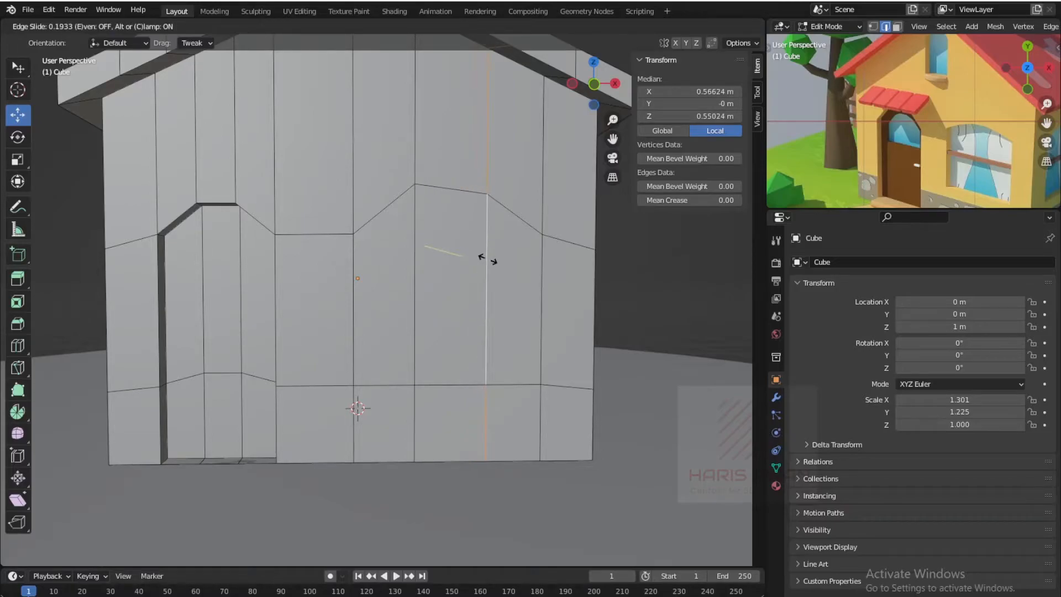
left_click(490, 260)
- Copy the local Z value, 0.492636 m, from the inner vertex of the window's arch top
left_click(490, 191)
left_click(492, 186)
key("1")
scroll(502, 210, "up", 3)
middle_click_drag(501, 210, 417, 301, "shift")
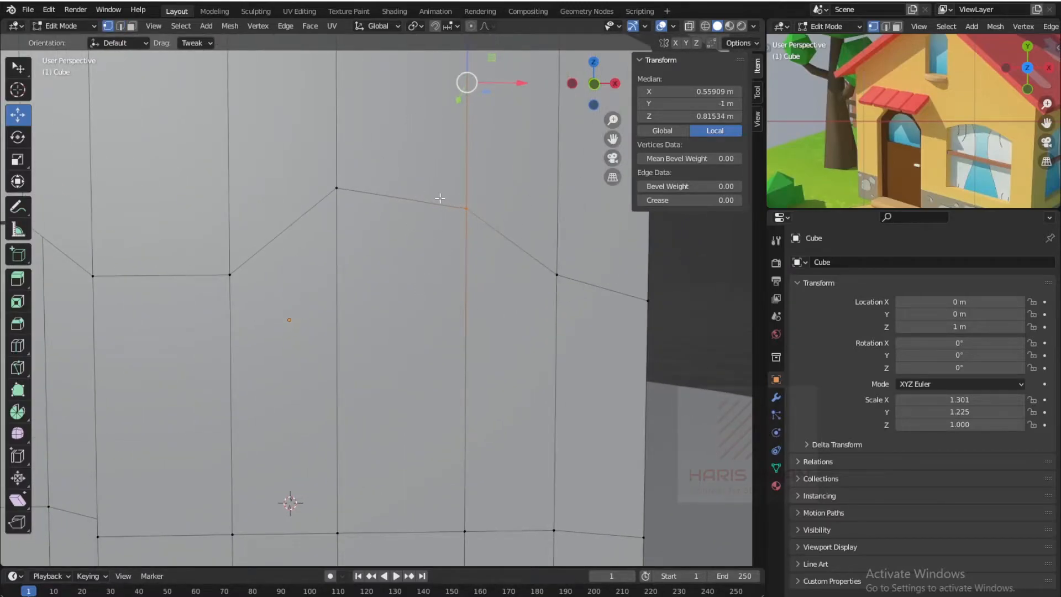
scroll(435, 198, "down", 4)
scroll(320, 219, "up", 4)
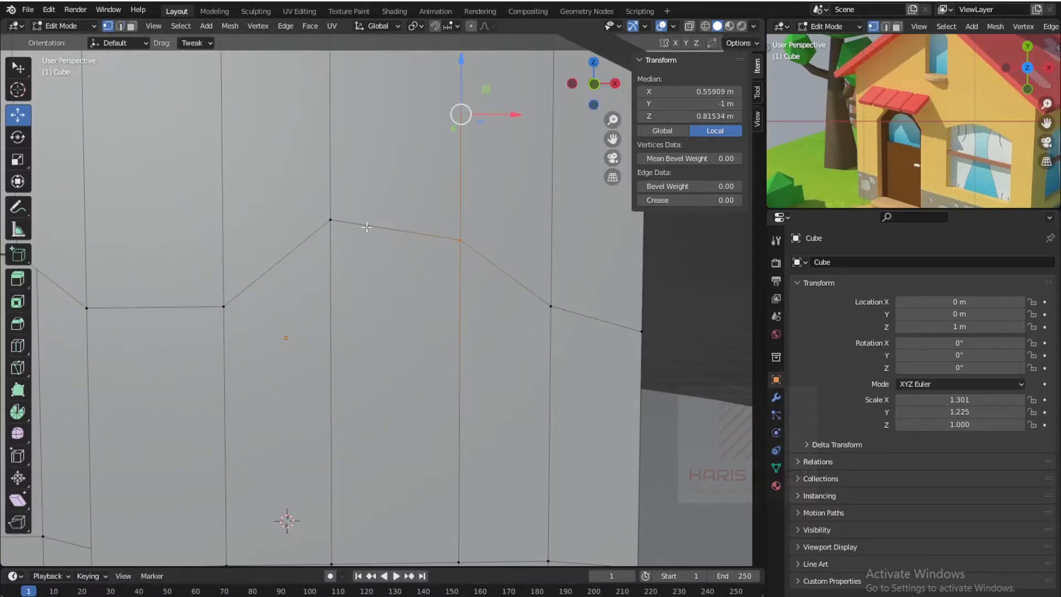
left_click(330, 220)
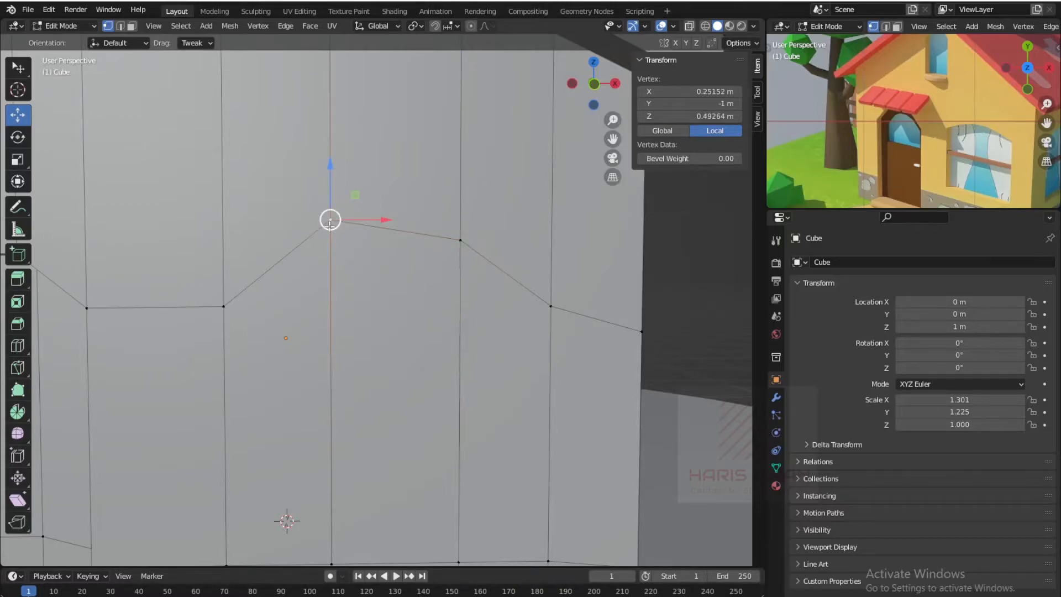
left_click(703, 116)
key("ctrl+c")
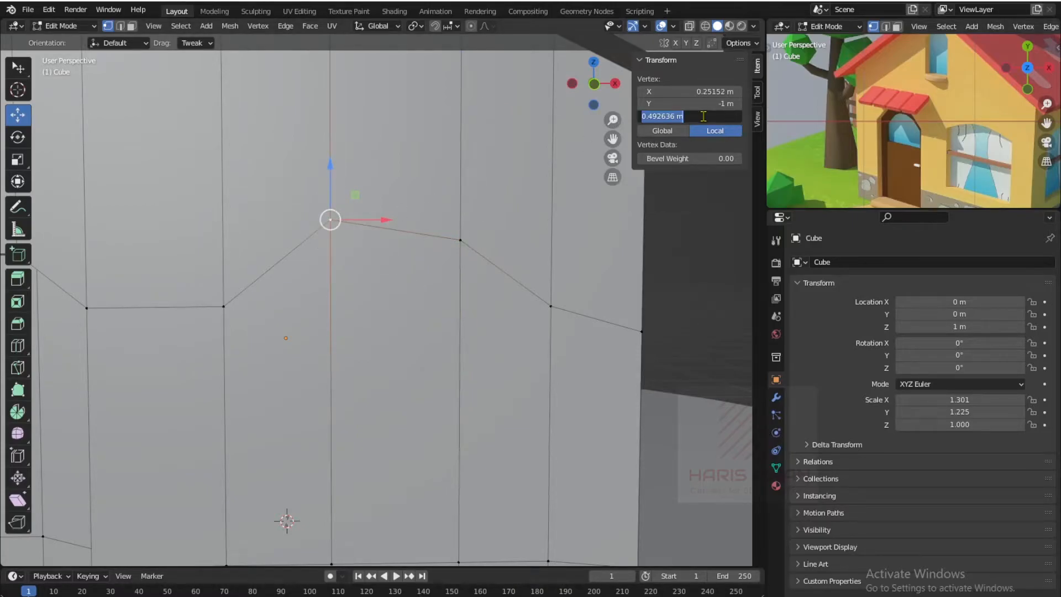
- Set the outer arch-top vertex's local Z to the copied 0.492636 m, then clear the selection
left_click(462, 238)
left_click(460, 240)
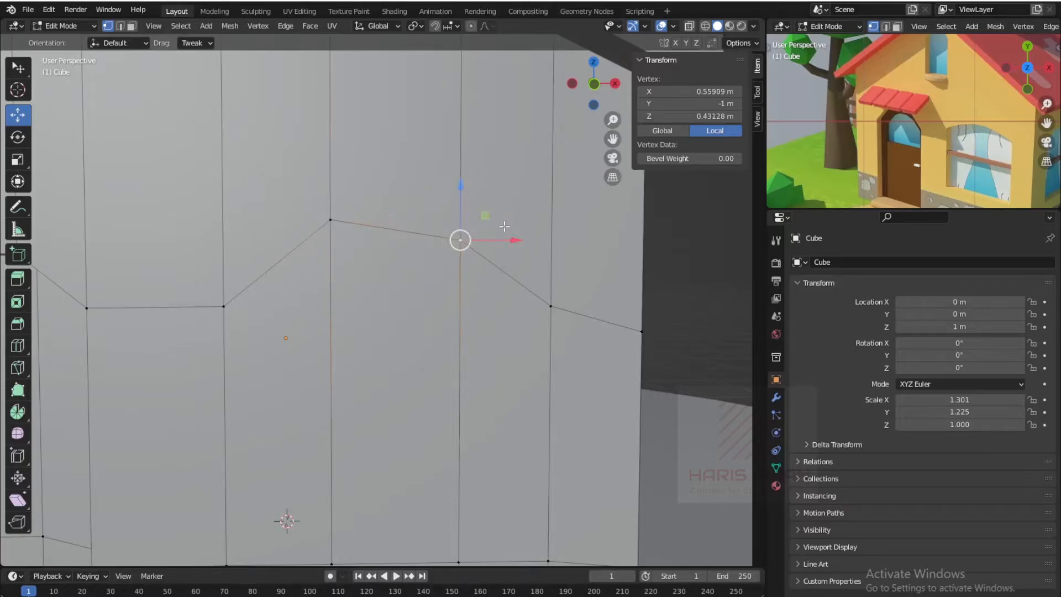
left_click(695, 116)
key("ctrl+v")
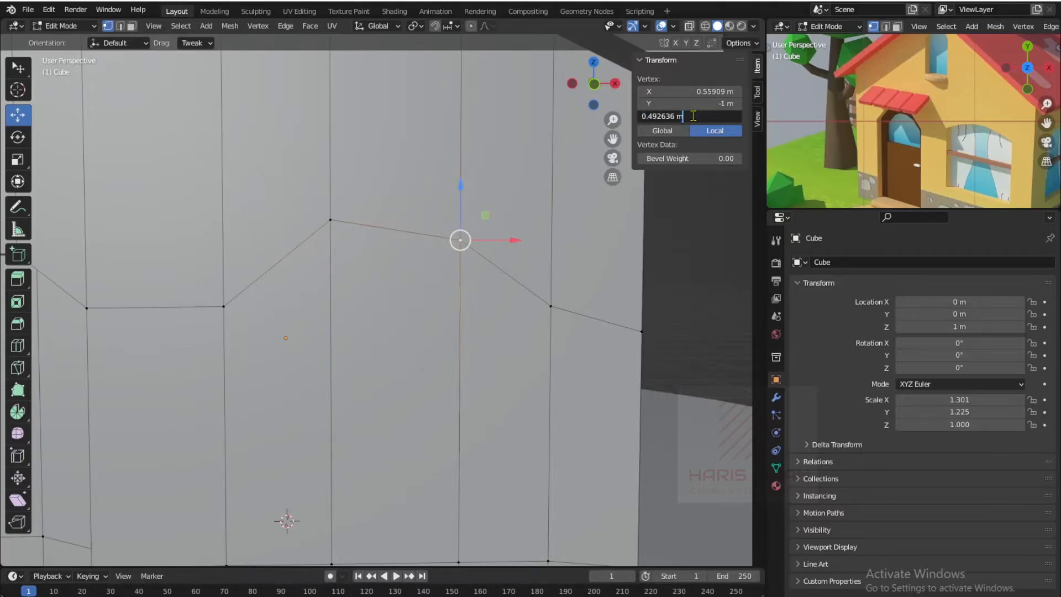
key("Return")
left_click(537, 238)
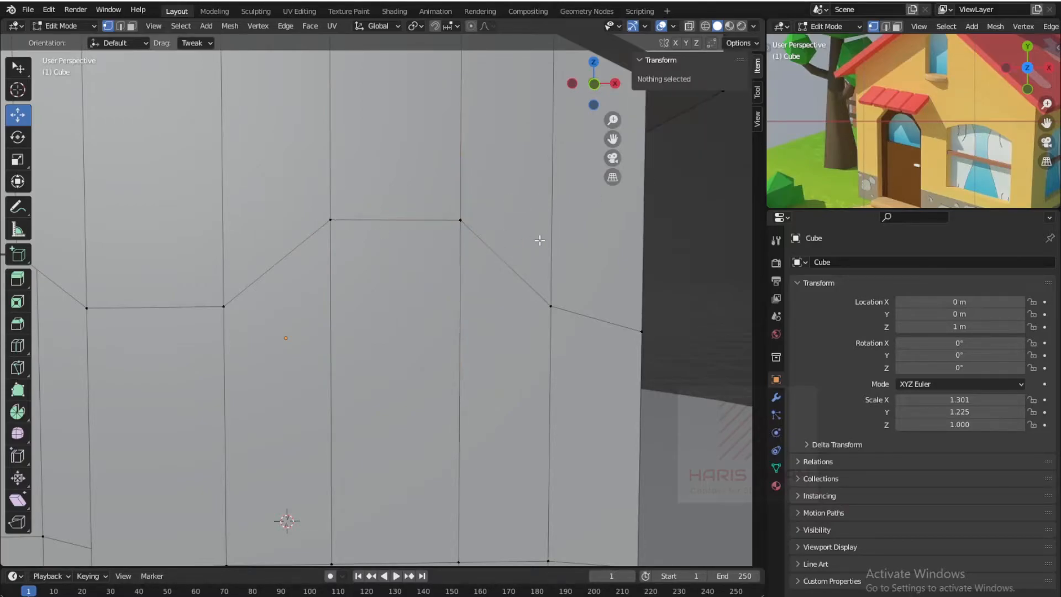
- Select the three adjacent faces that form the arched window in the front wall
scroll(539, 247, "down", 5)
scroll(517, 282, "up", 5)
scroll(505, 305, "down", 4)
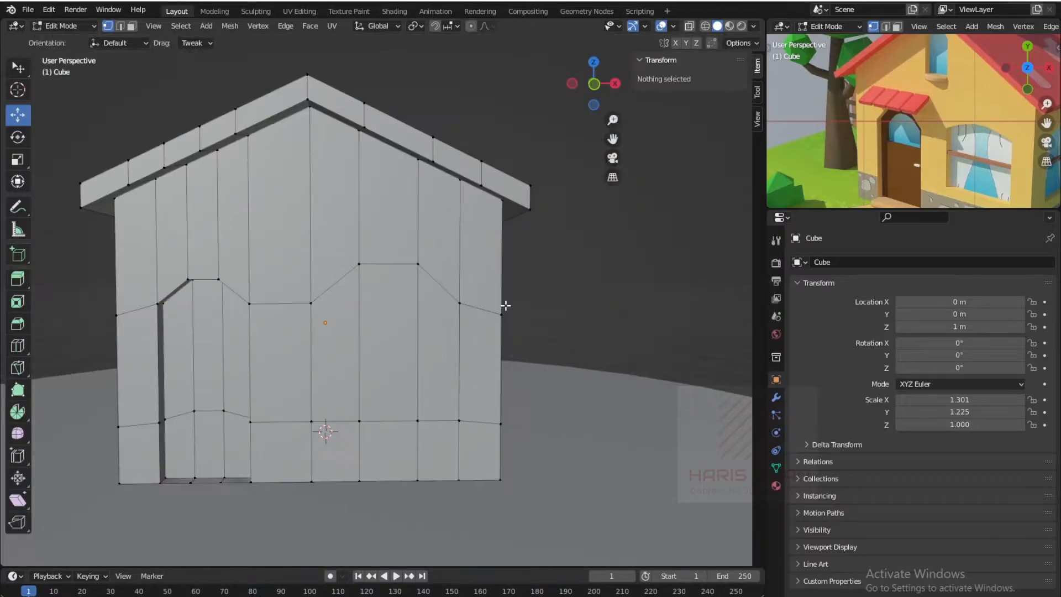
middle_click_drag(504, 305, 447, 338)
key("2")
left_click(416, 336)
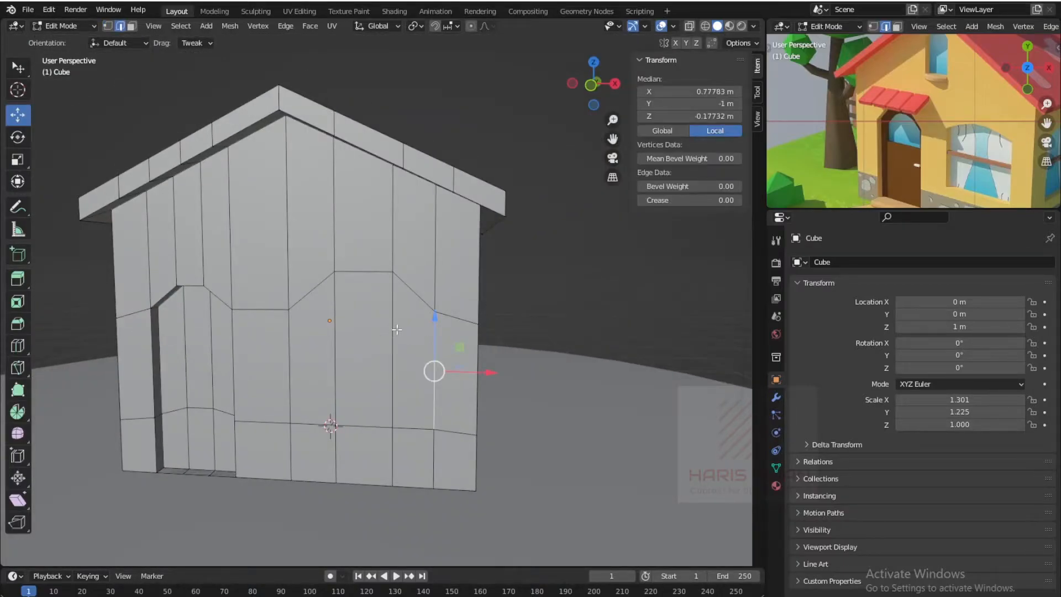
key("alt+a")
left_click(131, 26)
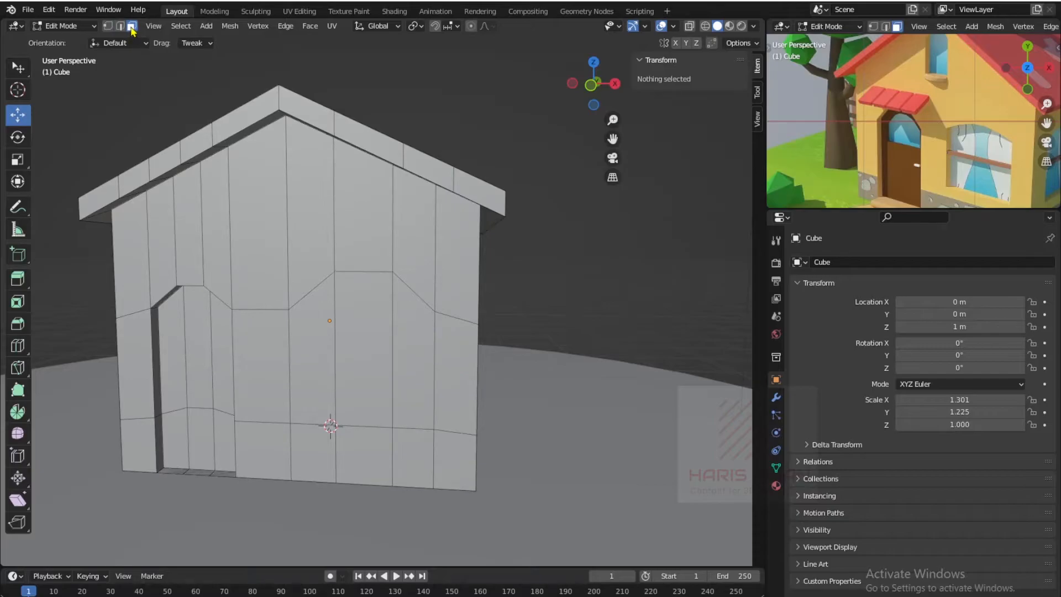
left_click(405, 336)
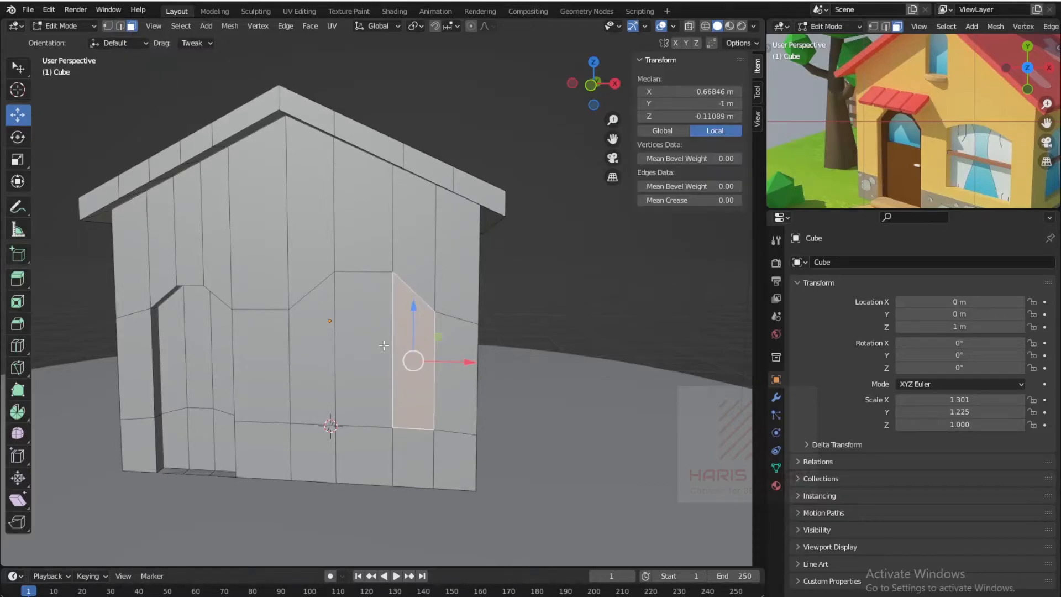
left_click(378, 345, "shift")
left_click(313, 354, "shift")
- Extrude the selected window faces inward to about local Y -0.90 m, then clear the selection and leave Edit Mode
left_click(22, 279)
middle_click_drag(362, 326, 331, 343)
left_click_drag(288, 368, 299, 362)
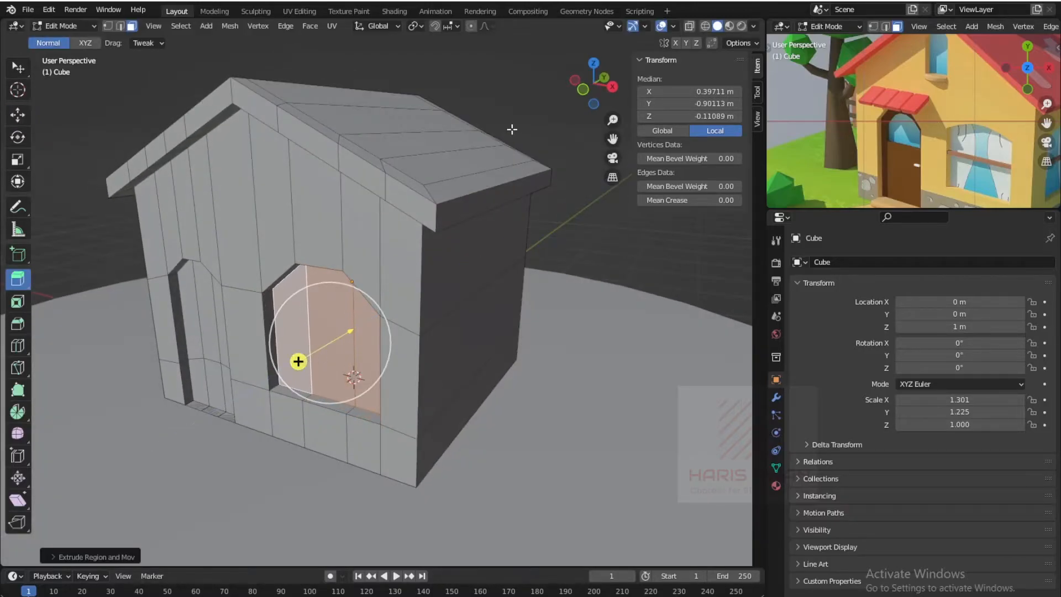
key("alt+a")
key("Tab")
- Add a vertical loop cut through the house's +X side wall near the front corner, at about local Y -0.82 m
scroll(469, 330, "down", 4)
middle_click_drag(469, 330, 454, 326)
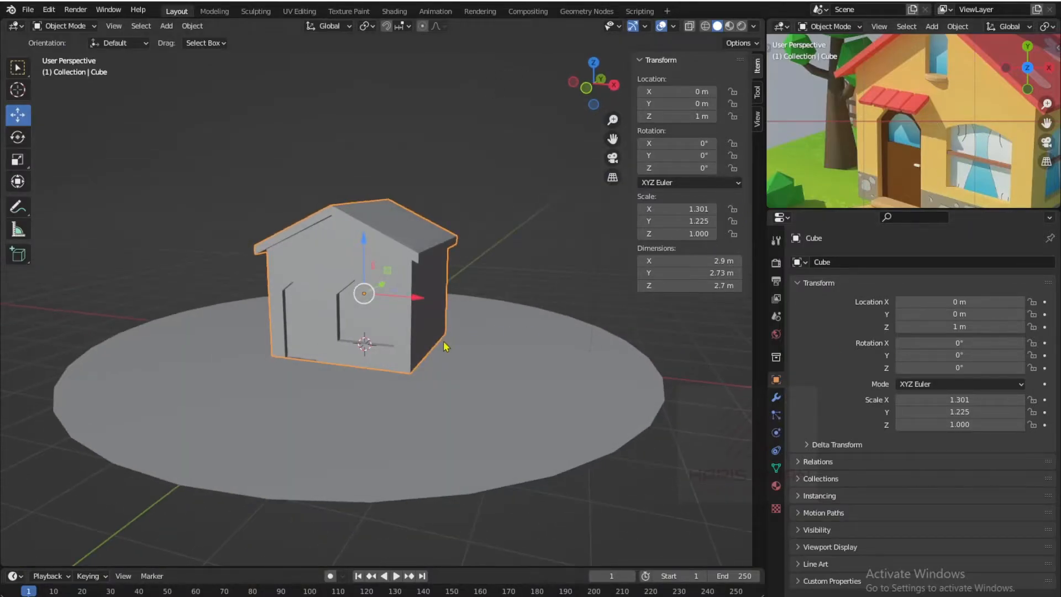
scroll(445, 343, "up", 2)
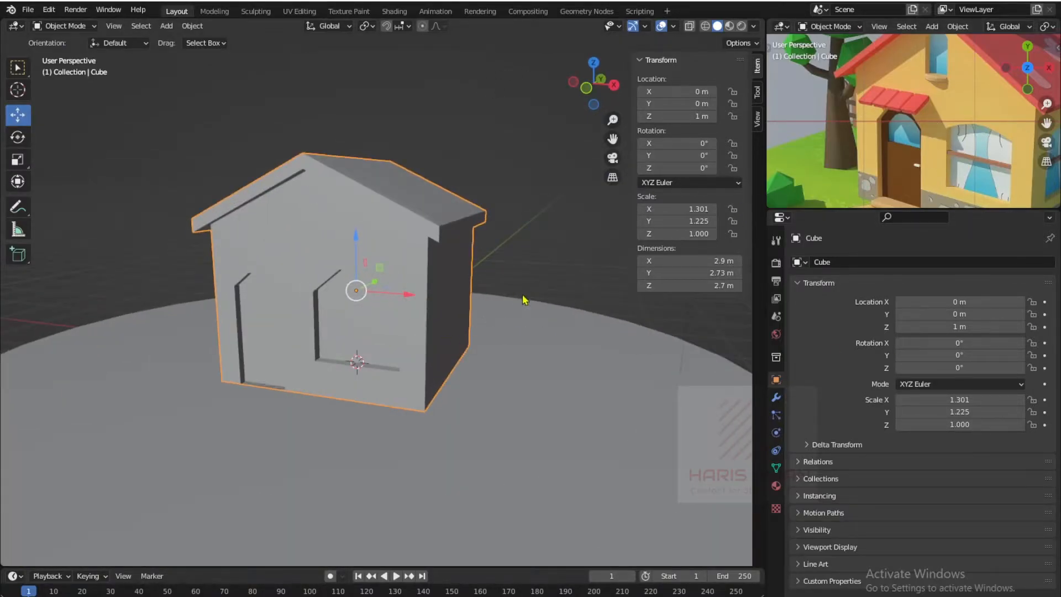
scroll(940, 130, "down", 3)
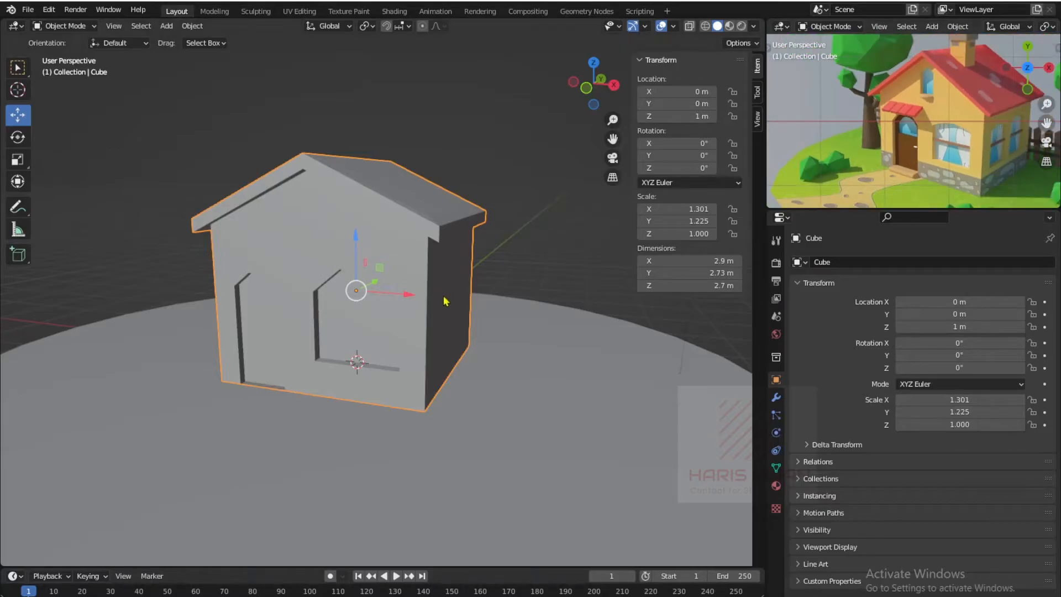
middle_click_drag(447, 299, 378, 307)
key("Tab")
scroll(394, 294, "up", 1)
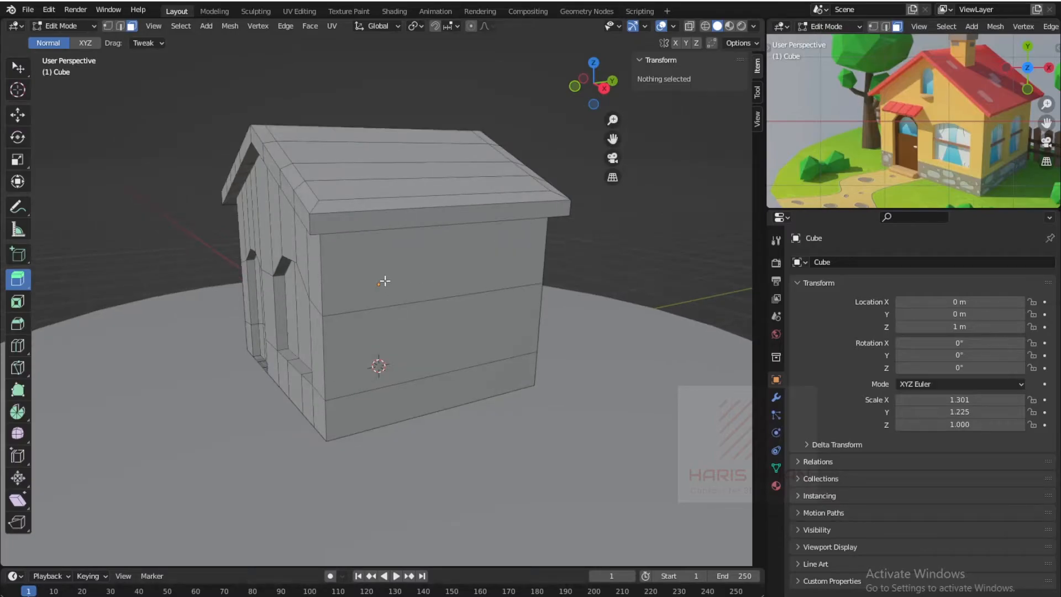
key("ctrl+r")
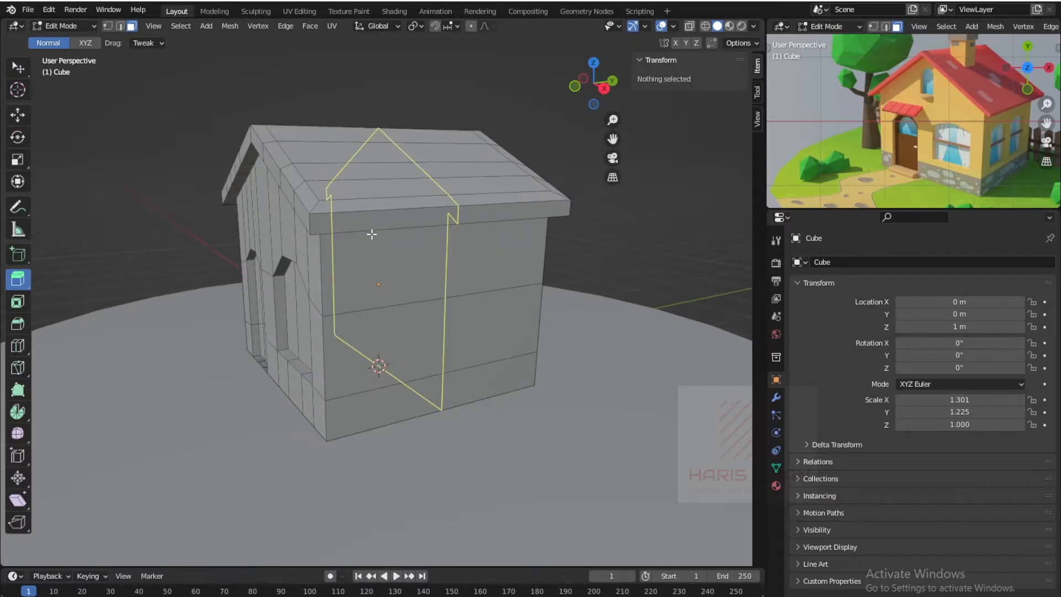
left_click(371, 235)
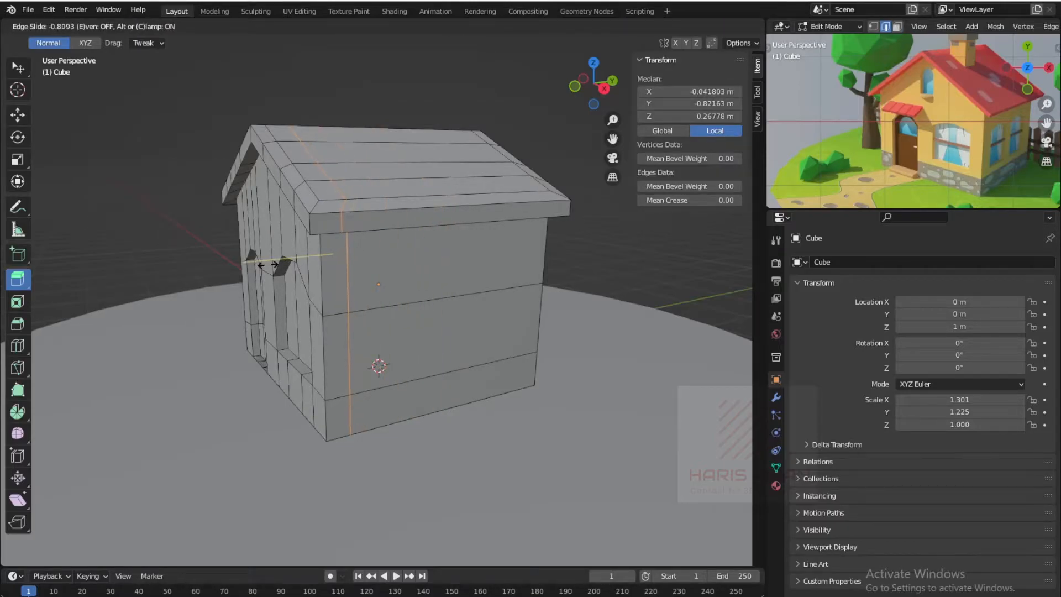
left_click(267, 265)
- Add three more vertical loop cuts on the side wall: two flanking its middle, the first at about local Y -0.11 m, and one near the rear corner
key("ctrl+r")
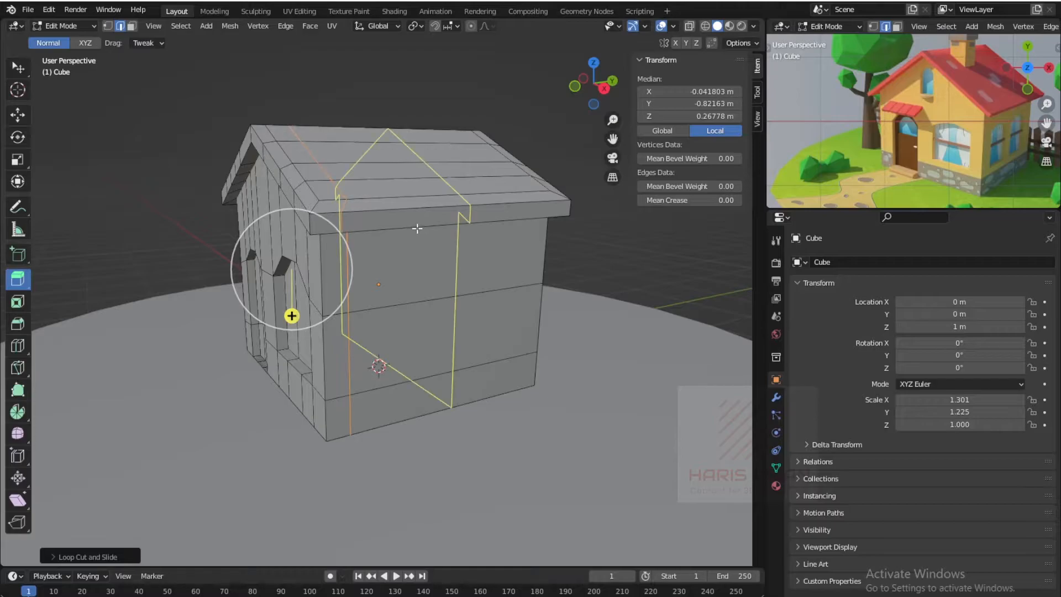
left_click(417, 230)
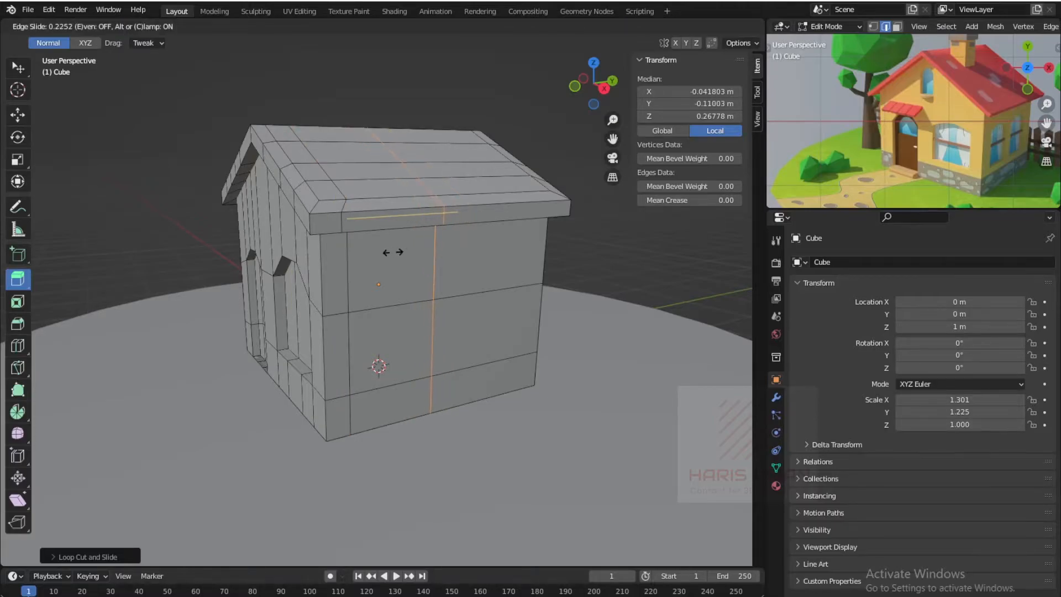
left_click(366, 261)
left_click(497, 202)
left_click(500, 201)
left_click(502, 199)
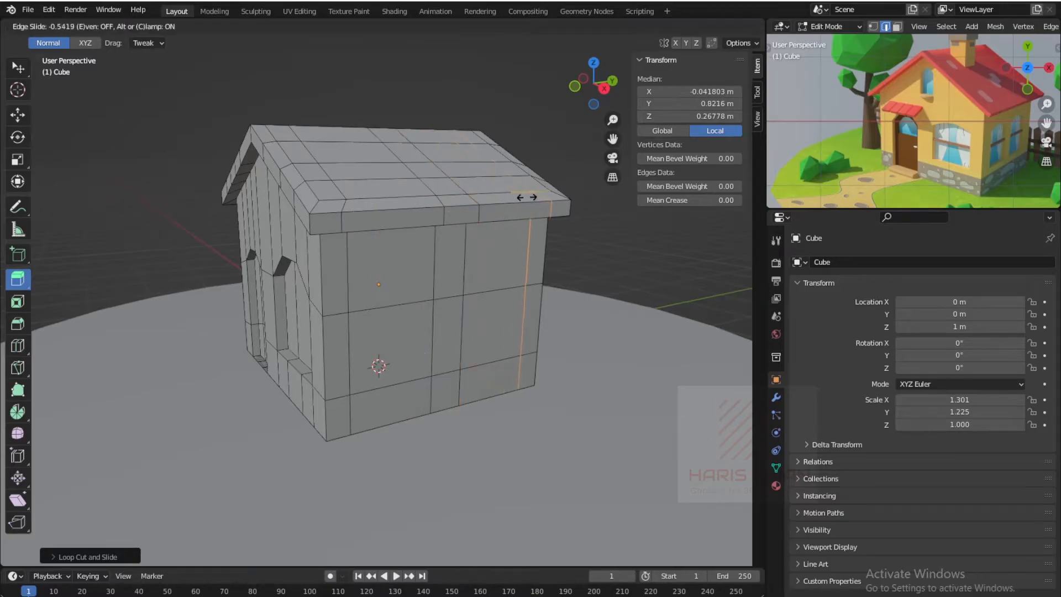
left_click(528, 197)
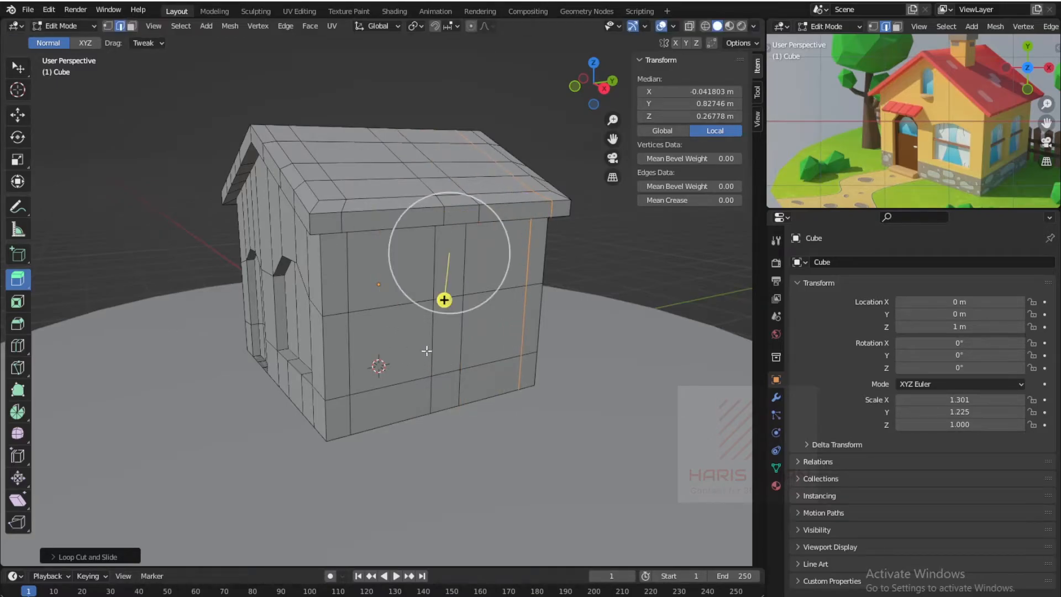
- Add two evenly spaced vertical loop cuts within each of the side wall's two wide window sections
scroll(427, 351, "up", 1)
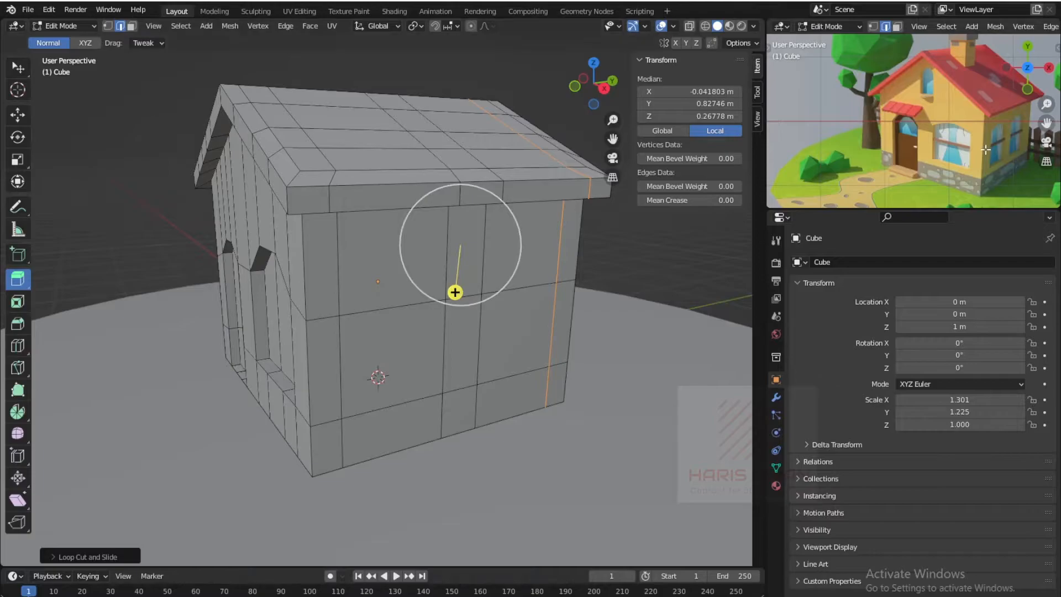
scroll(387, 208, "up", 1)
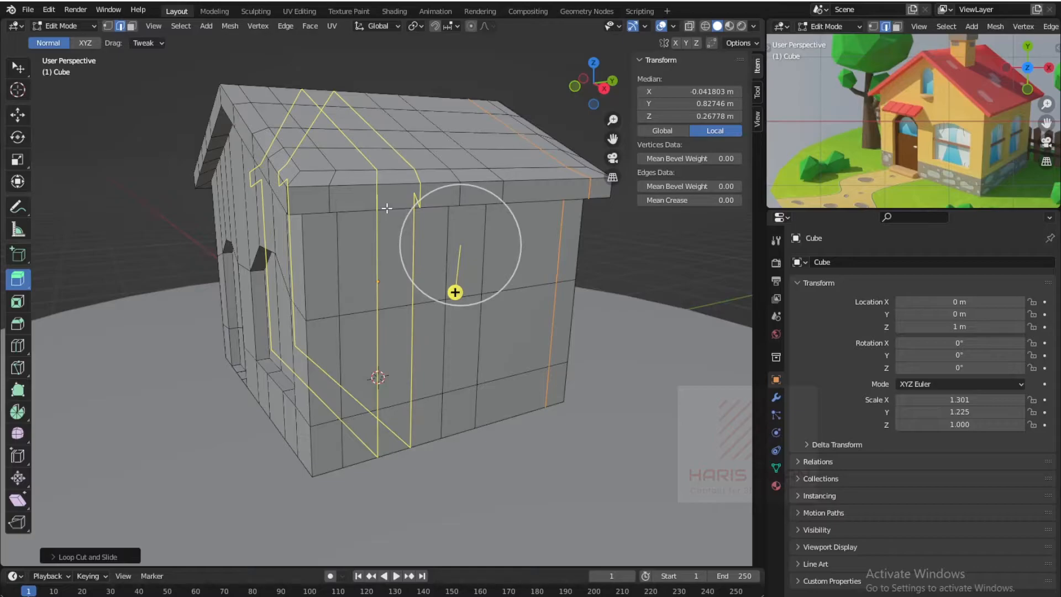
left_click(387, 208)
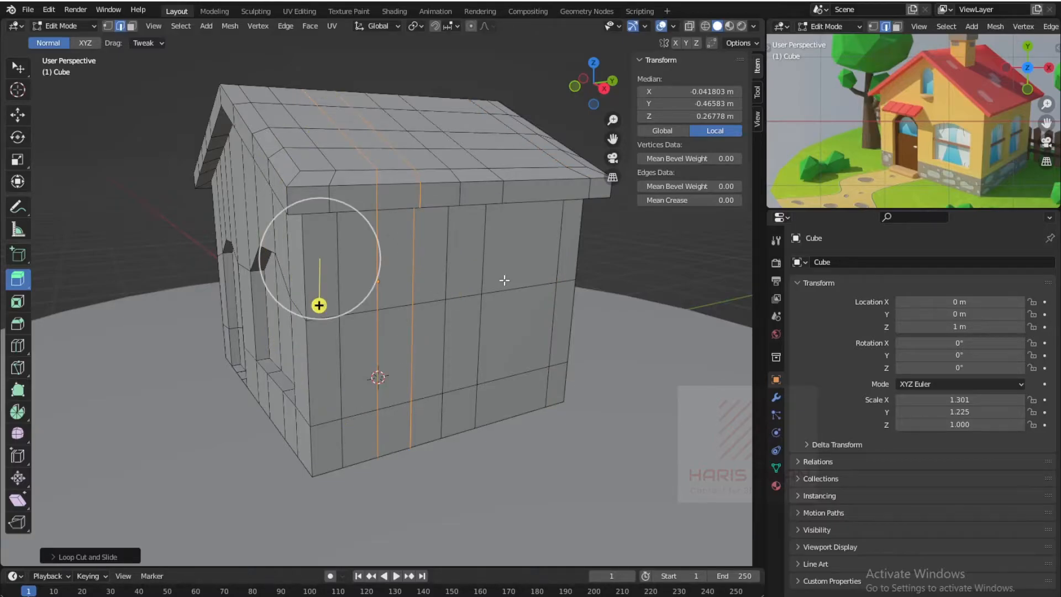
left_click(528, 199)
left_click(526, 201)
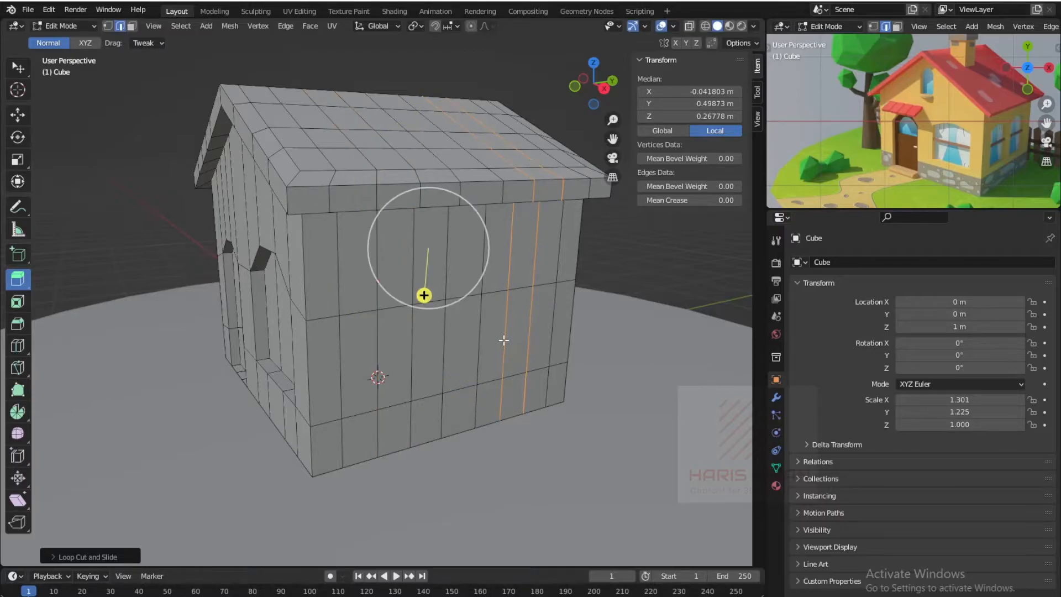
- Raise the two middle top vertices of each side window to local Z about 0.322 m, forming two arches
scroll(424, 349, "up", 2)
scroll(424, 342, "down", 4)
scroll(407, 341, "up", 5)
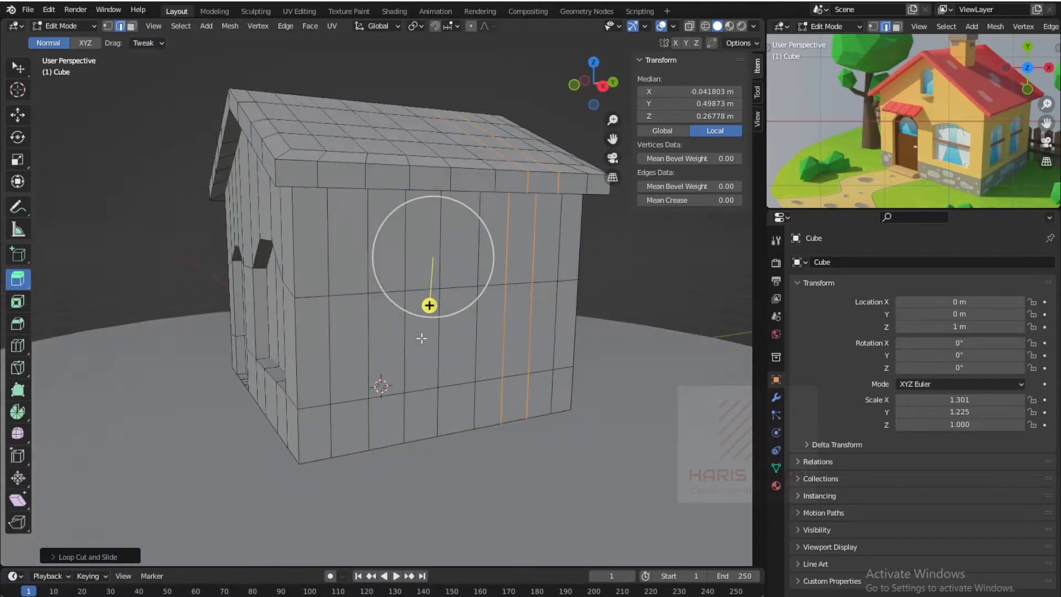
key("1")
left_click(418, 291)
left_click(374, 293, "shift")
middle_click_drag(595, 289, 550, 291)
left_click(586, 293, "ctrl")
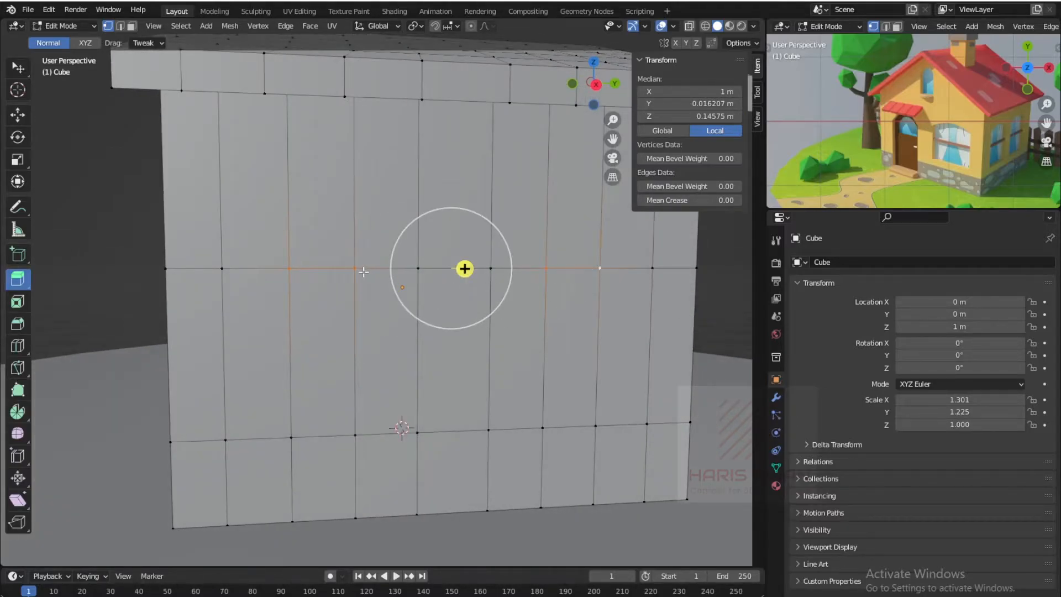
left_click(18, 118)
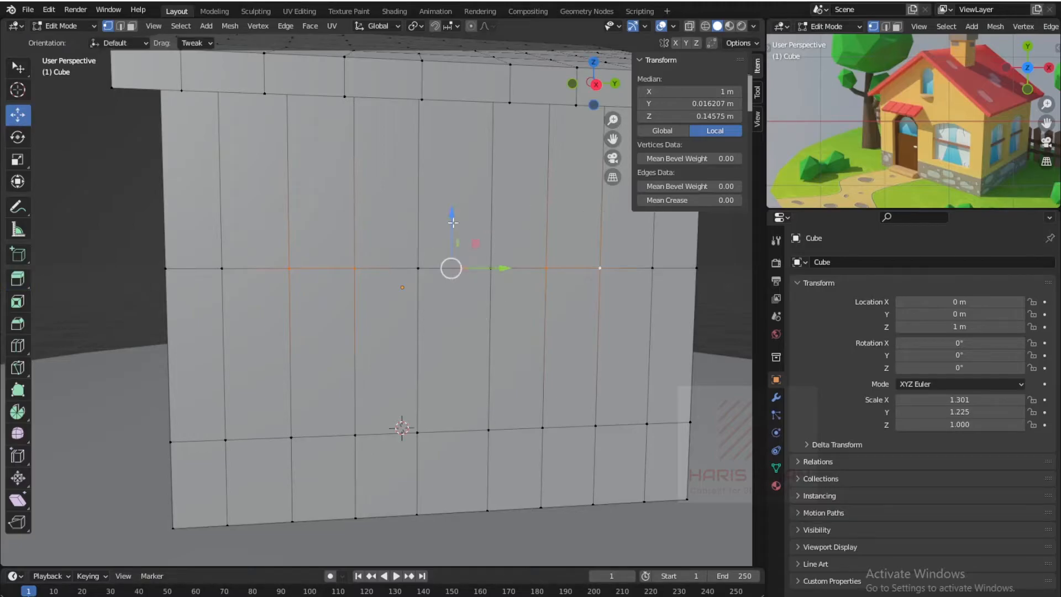
left_click_drag(452, 215, 468, 183)
- Extrude the six faces of the two arched windows on the +X side wall inward to about local X 0.926 m
scroll(313, 238, "down", 5)
middle_click_drag(317, 291, 353, 293)
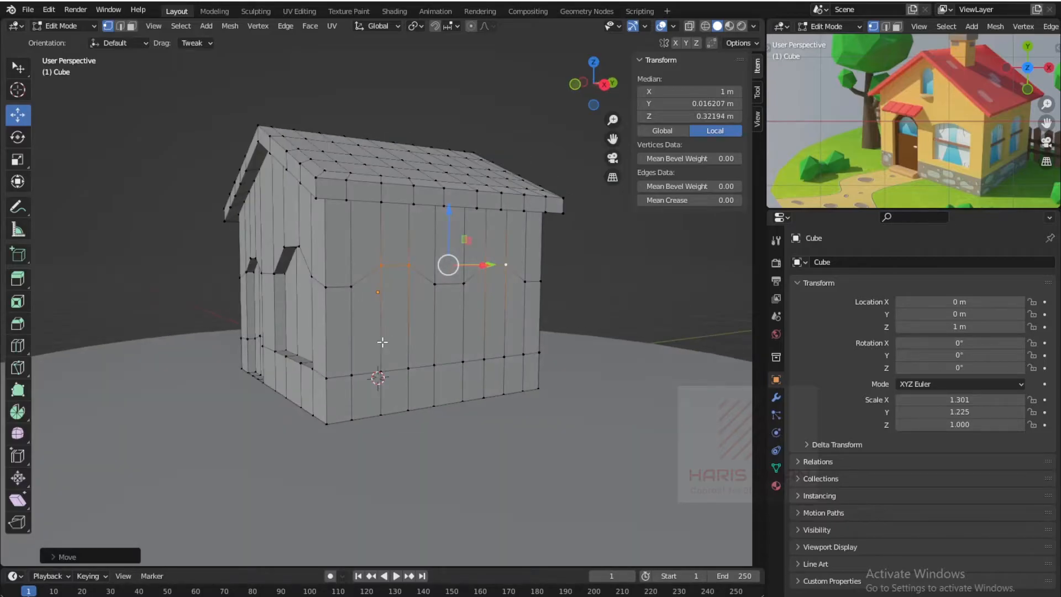
scroll(382, 343, "up", 2)
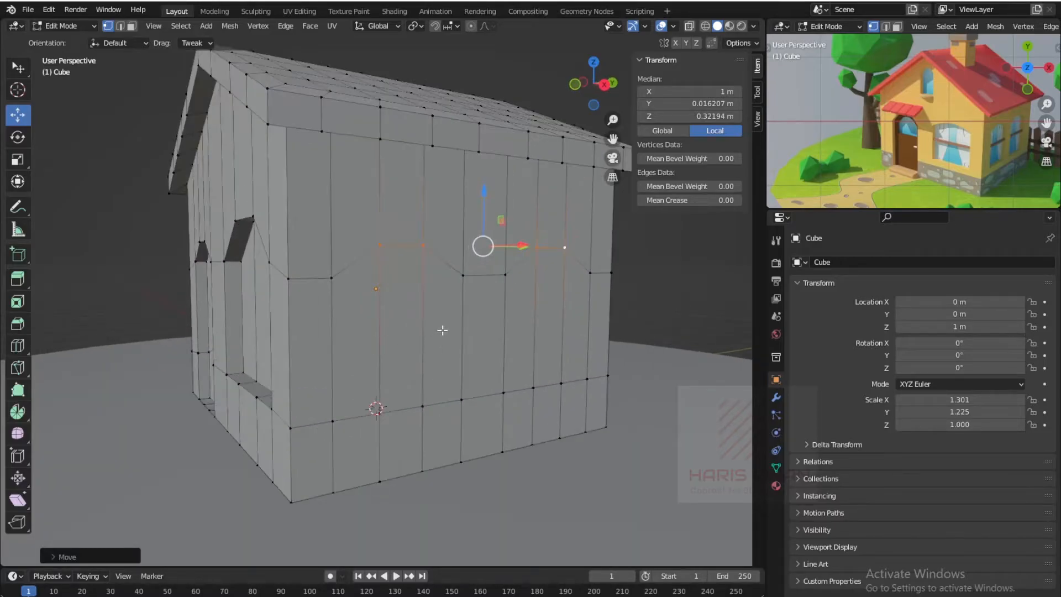
left_click(132, 26)
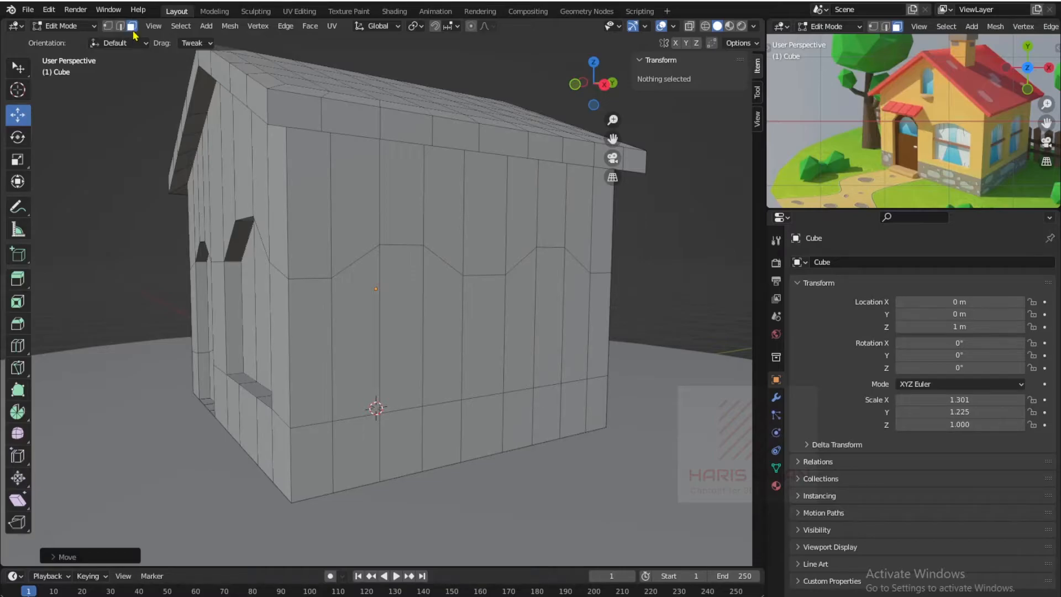
left_click(444, 339)
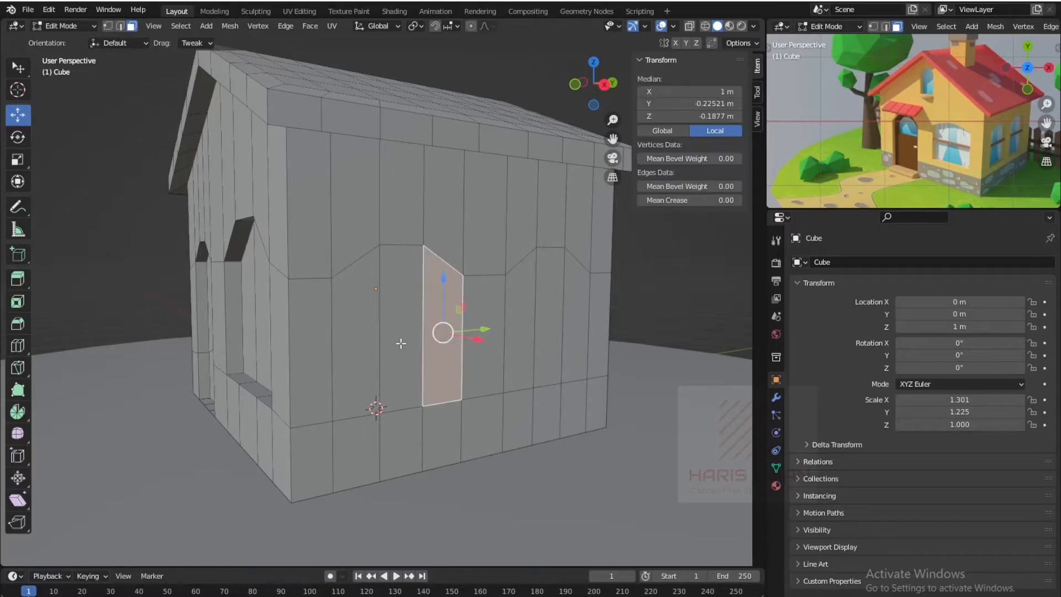
left_click(402, 343, "shift")
left_click(364, 348, "shift")
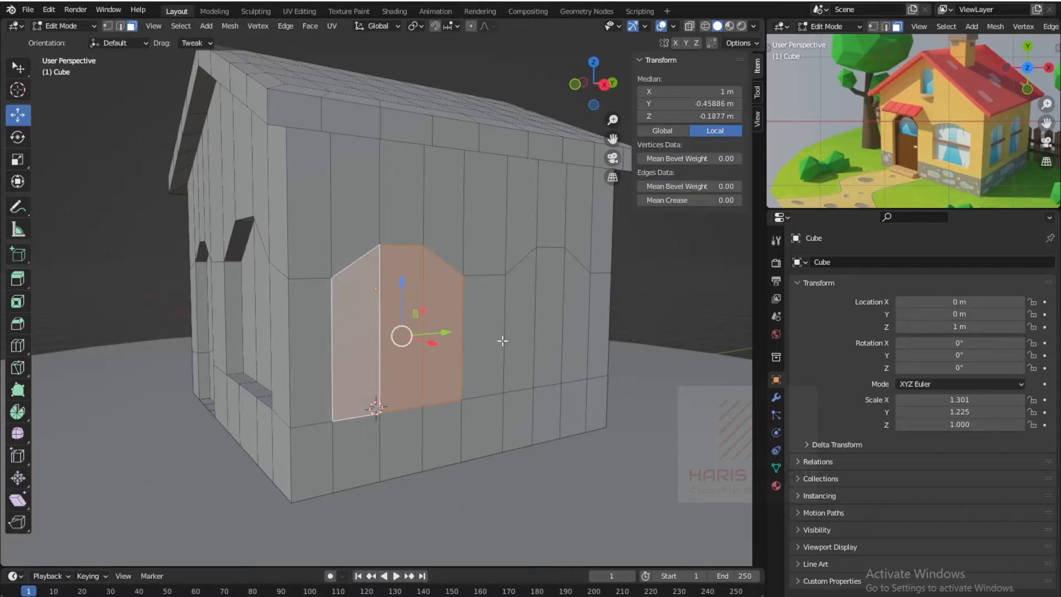
left_click(544, 328, "shift")
left_click(583, 323, "shift")
scroll(550, 391, "down", 3)
middle_click_drag(524, 398, 487, 405)
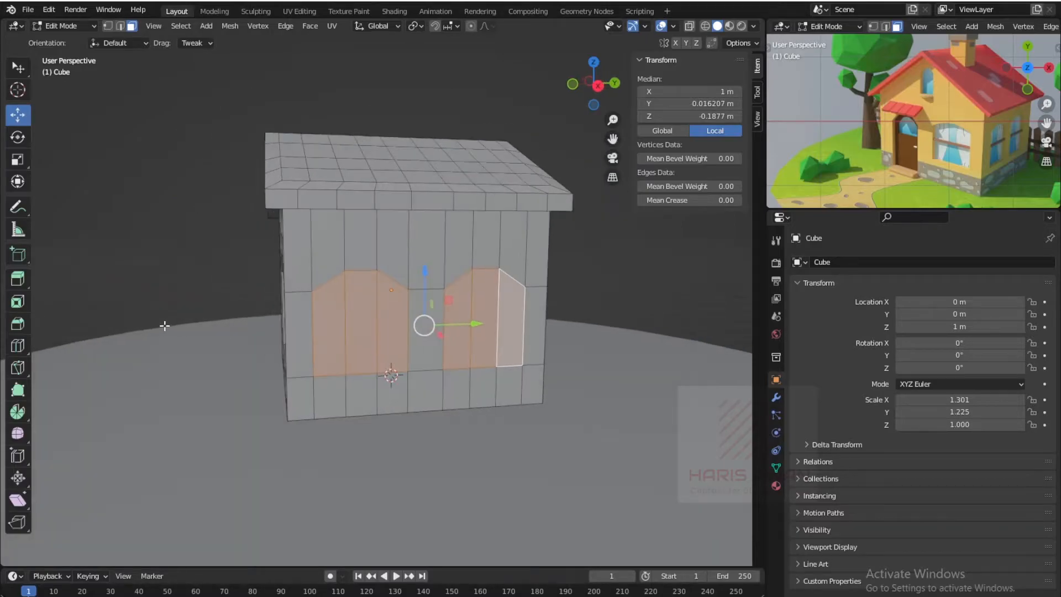
scroll(217, 299, "up", 1)
middle_click_drag(215, 364, 189, 357)
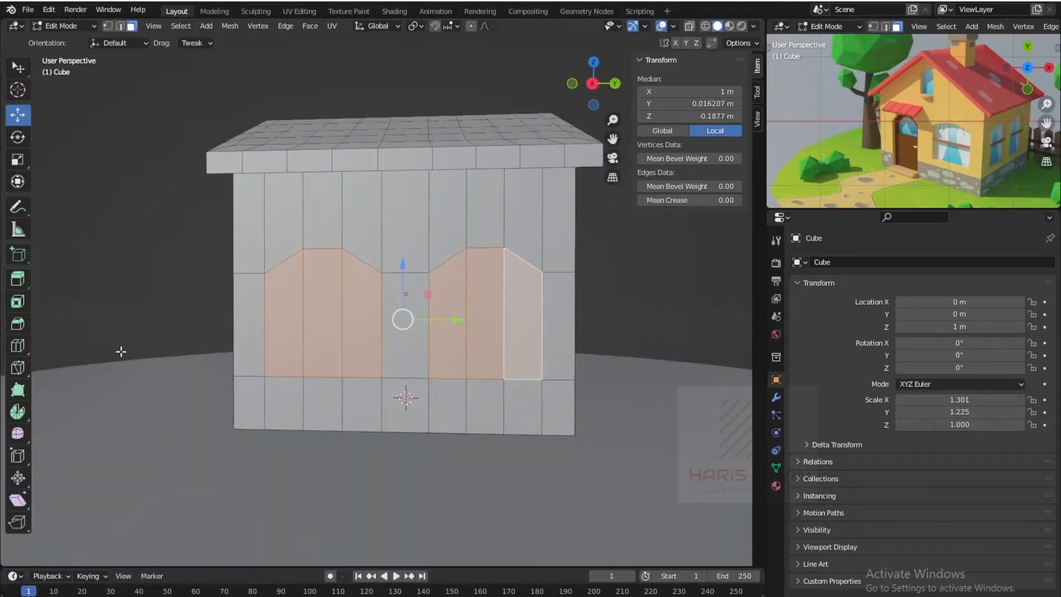
left_click(18, 279)
middle_click_drag(409, 365, 462, 362)
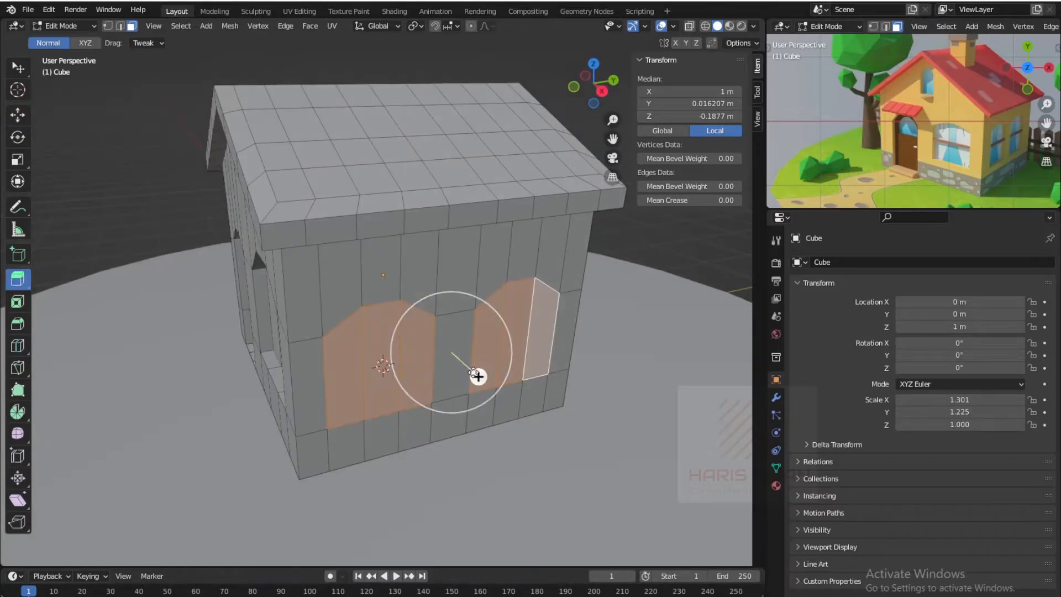
left_click_drag(478, 377, 463, 367)
- Raise the two middle top vertices of each window section on the -X side wall to about local Z 0.35 m
scroll(463, 367, "down", 4)
middle_click_drag(382, 370, 571, 355)
scroll(452, 368, "up", 3)
scroll(453, 367, "down", 2)
key("1")
middle_click_drag(444, 373, 240, 374)
scroll(301, 331, "up", 3)
middle_click_drag(301, 331, 486, 323)
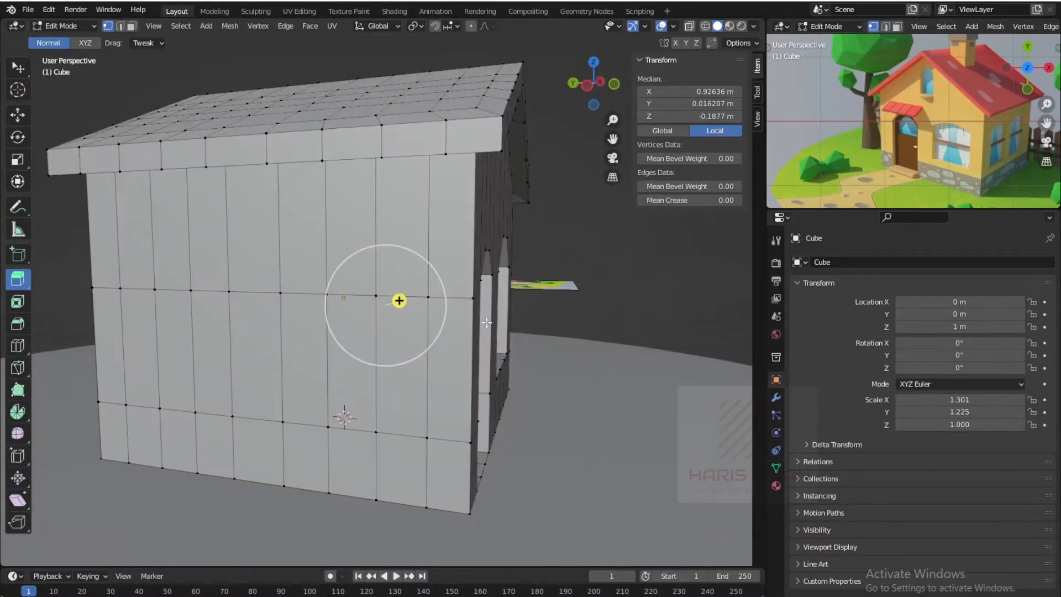
middle_click_drag(289, 318, 407, 309)
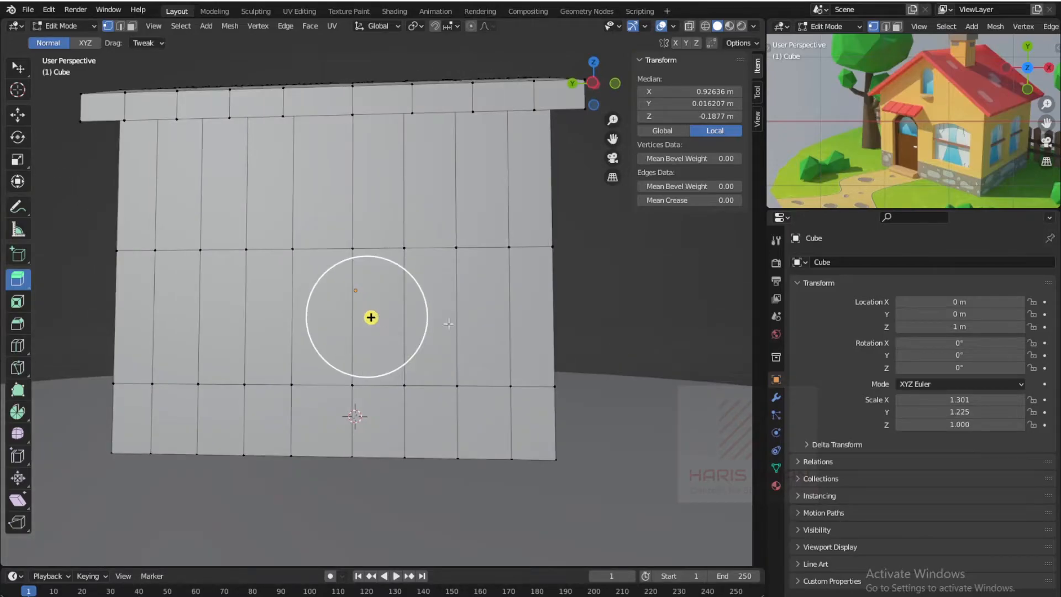
left_click(457, 247)
left_click(405, 247, "shift")
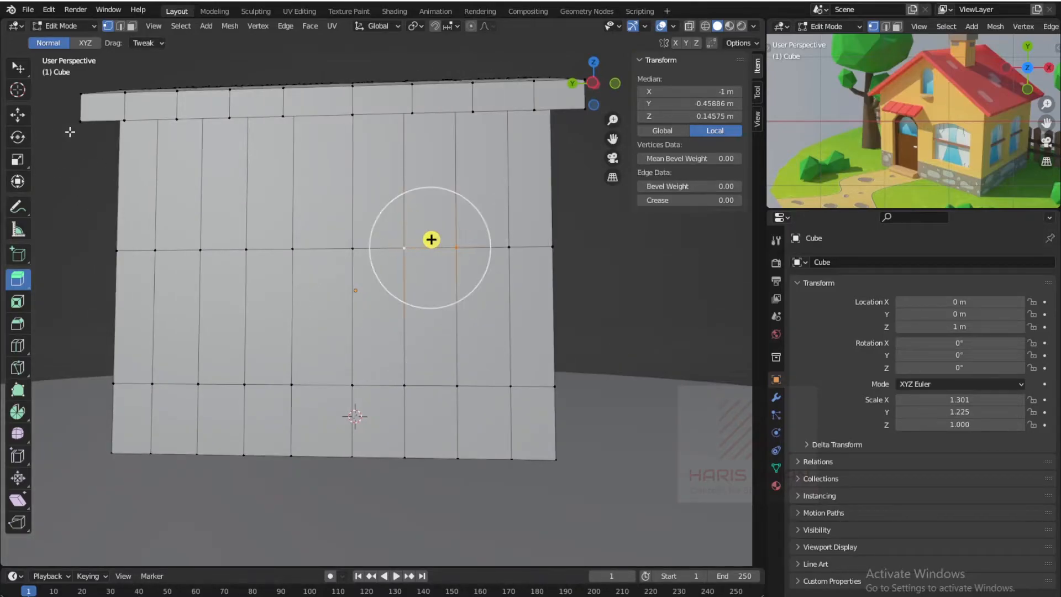
left_click(19, 116)
left_click(246, 250, "shift")
left_click(200, 250, "shift")
left_click_drag(321, 224, 176, 181)
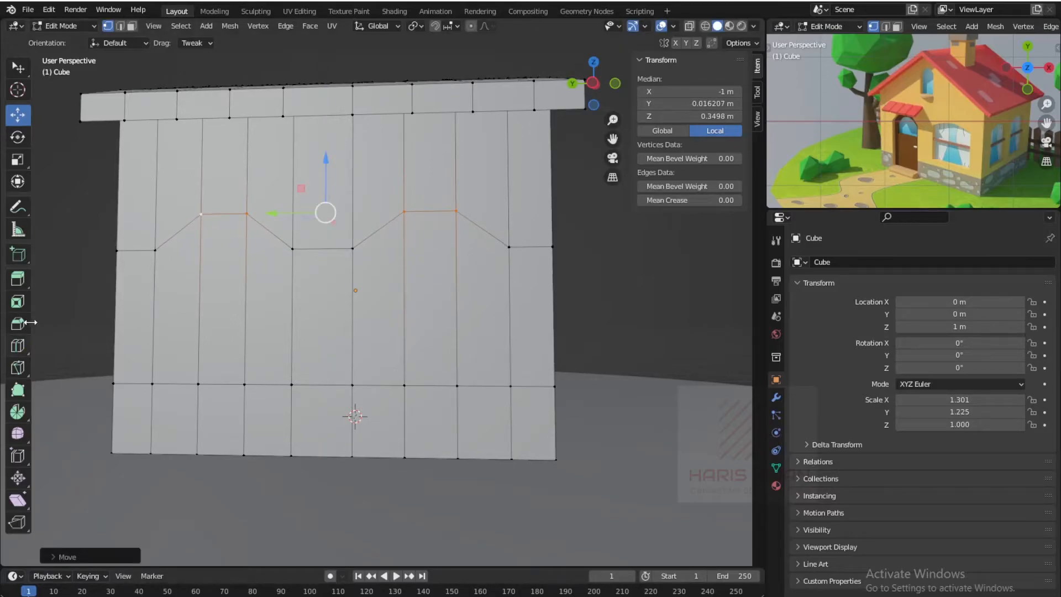
- Extrude the six faces of the two arched windows on the -X side wall inward and return to Object Mode
left_click(20, 280)
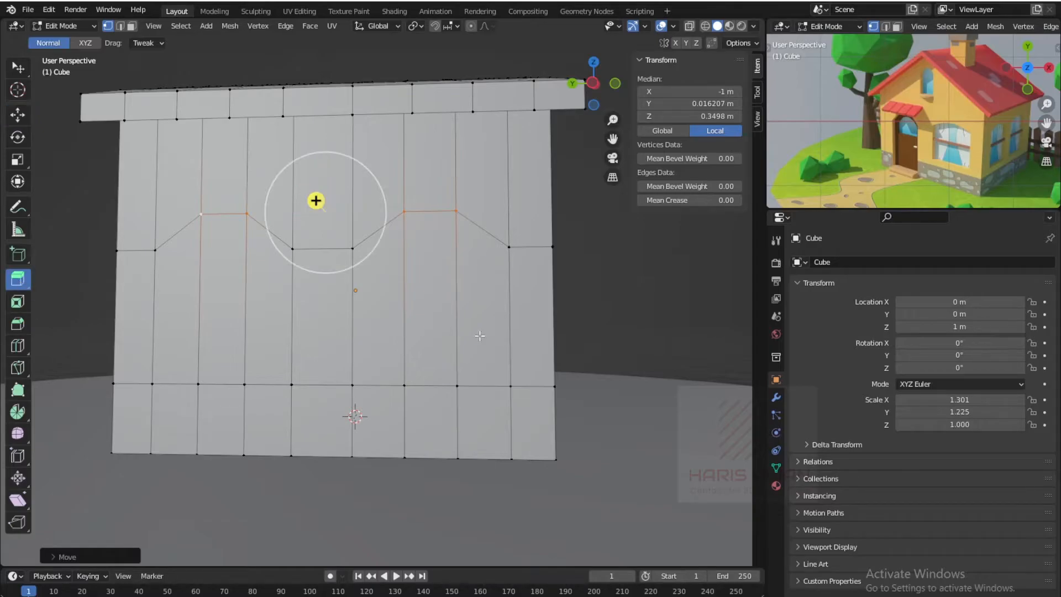
left_click(132, 26)
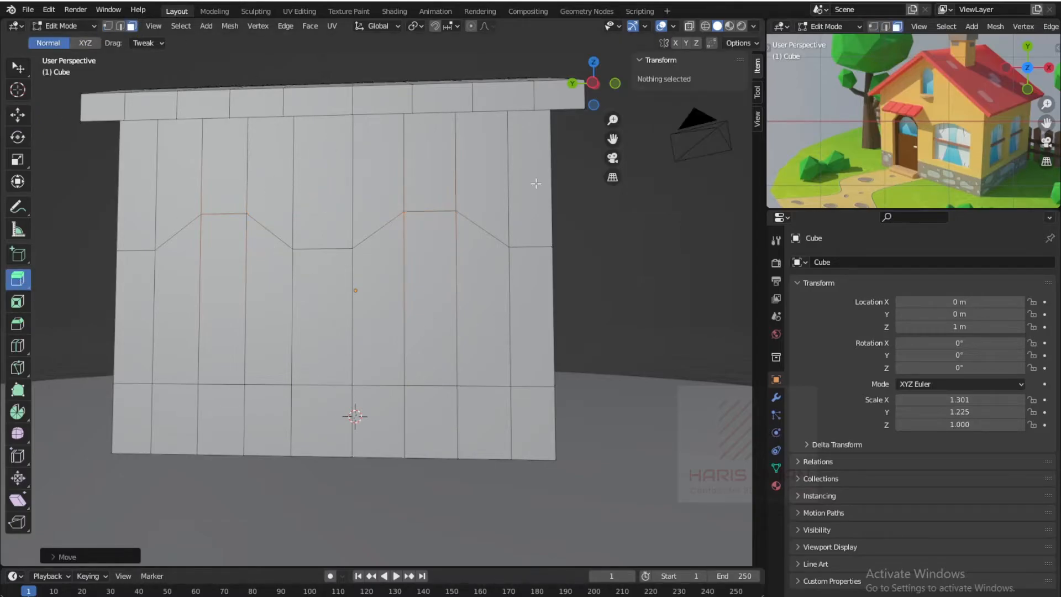
left_click(484, 291)
left_click(441, 294, "shift")
left_click(382, 293, "shift")
left_click(274, 301, "shift")
left_click(229, 306, "shift")
left_click(170, 314, "shift")
middle_click_drag(283, 356, 267, 376)
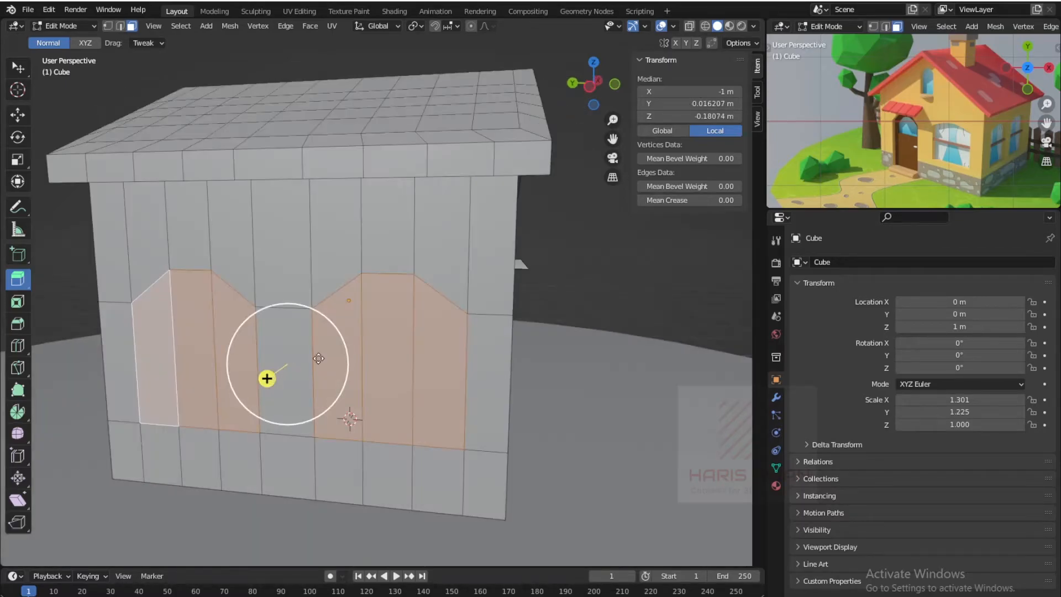
left_click_drag(258, 381, 271, 376)
scroll(599, 300, "down", 4)
middle_click_drag(600, 301, 425, 346)
key("Tab")
scroll(422, 339, "up", 2)
scroll(437, 344, "up", 1)
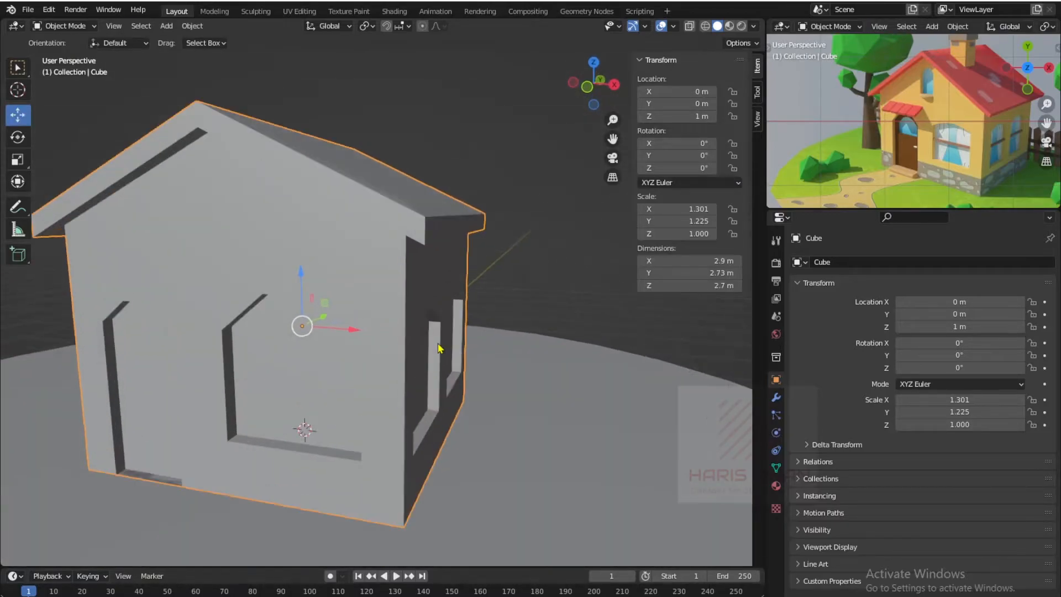
scroll(437, 354, "down", 2)
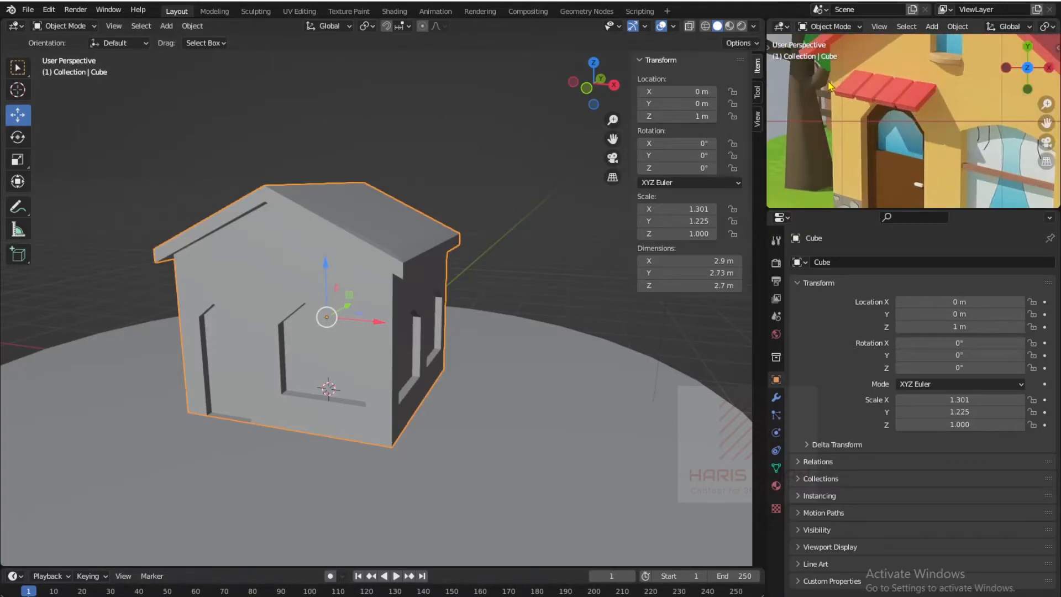
- Set the viewport shading color to Random and deselect the house
middle_click_drag(288, 349, 315, 369, "shift")
scroll(312, 375, "up", 1)
middle_click_drag(301, 235, 359, 247)
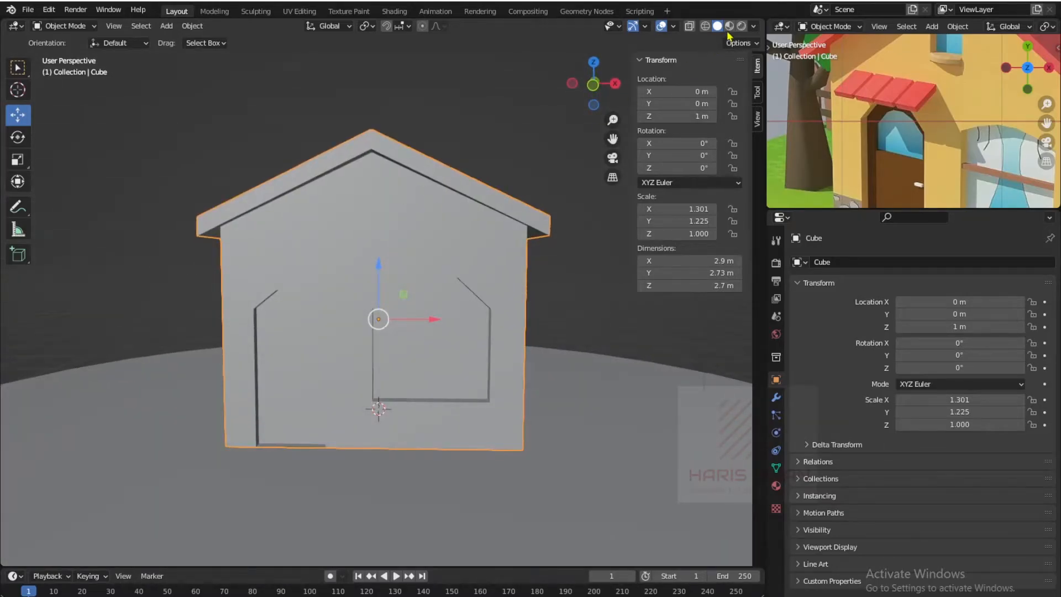
left_click(753, 27)
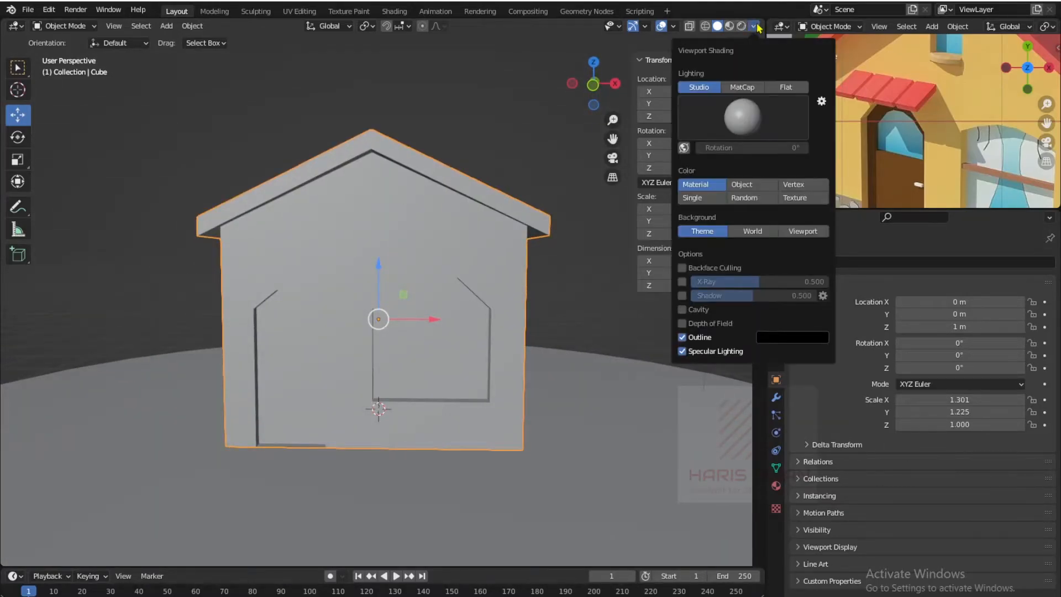
left_click(742, 184)
left_click(795, 185)
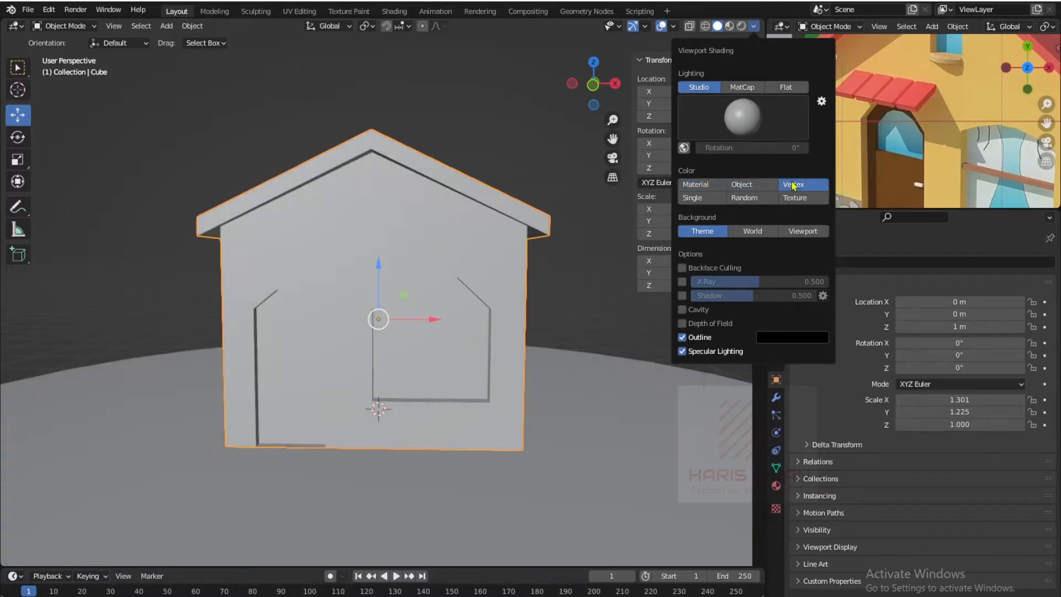
left_click(748, 199)
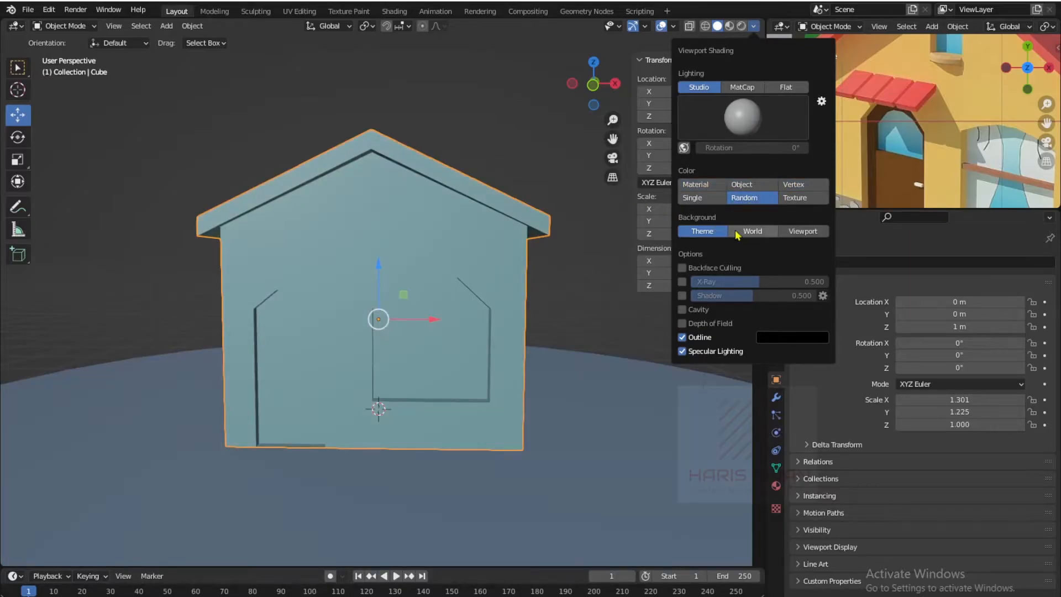
scroll(507, 237, "down", 2)
mouse_move(507, 237)
middle_mouse_down()
mouse_move(433, 185)
mouse_move(540, 254)
mouse_move(421, 290)
middle_mouse_up()
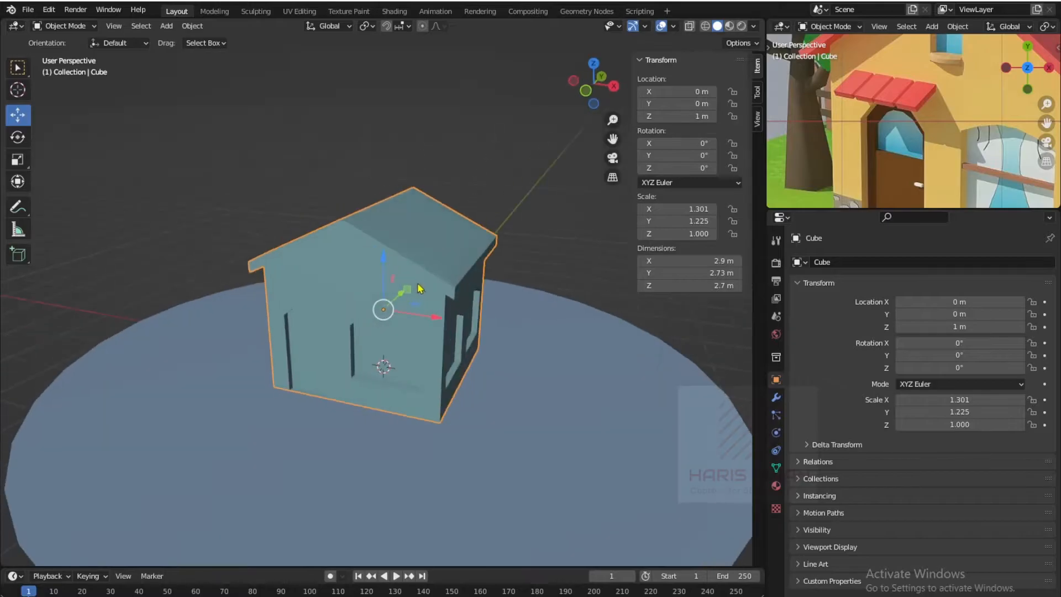
left_click(754, 26)
left_click(536, 230)
- Place the 3D cursor on the front wall just above the door recess and add a cube there
middle_click_drag(430, 262, 482, 224)
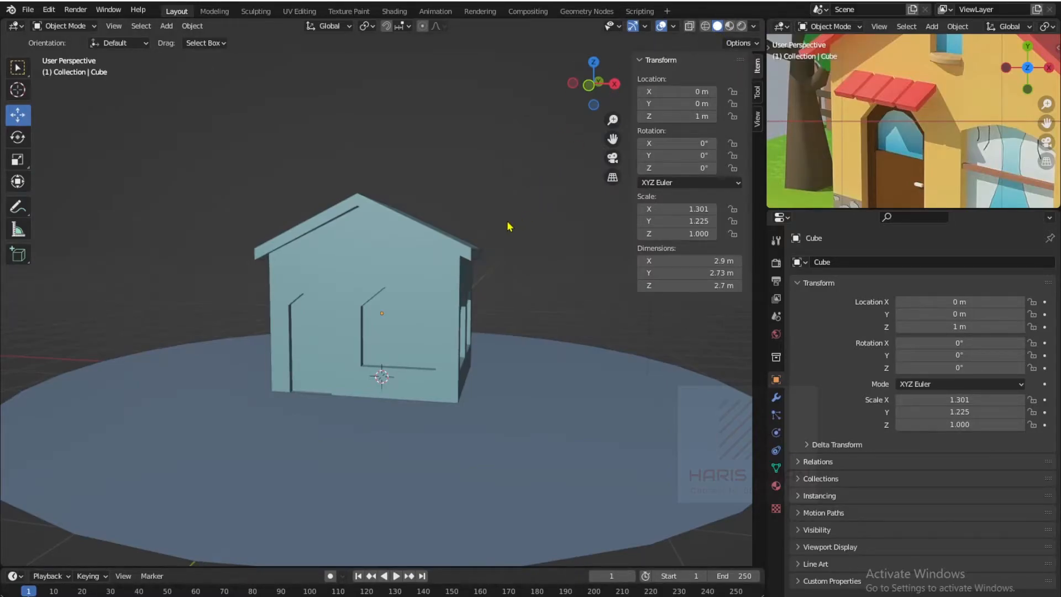
scroll(526, 363, "up", 2)
middle_click_drag(526, 362, 491, 390)
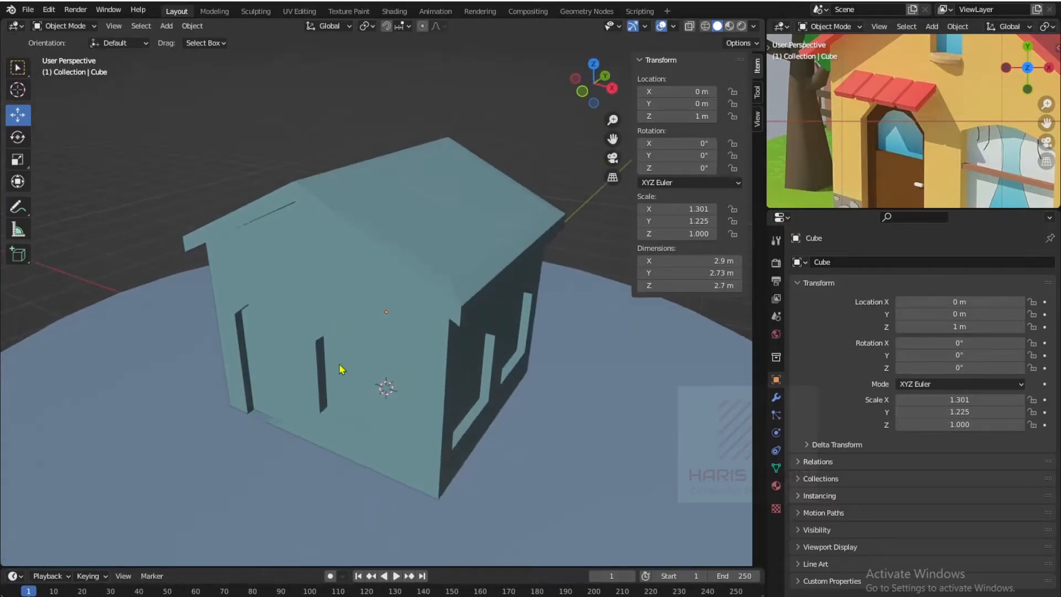
middle_click_drag(358, 275, 416, 244)
left_click(18, 92)
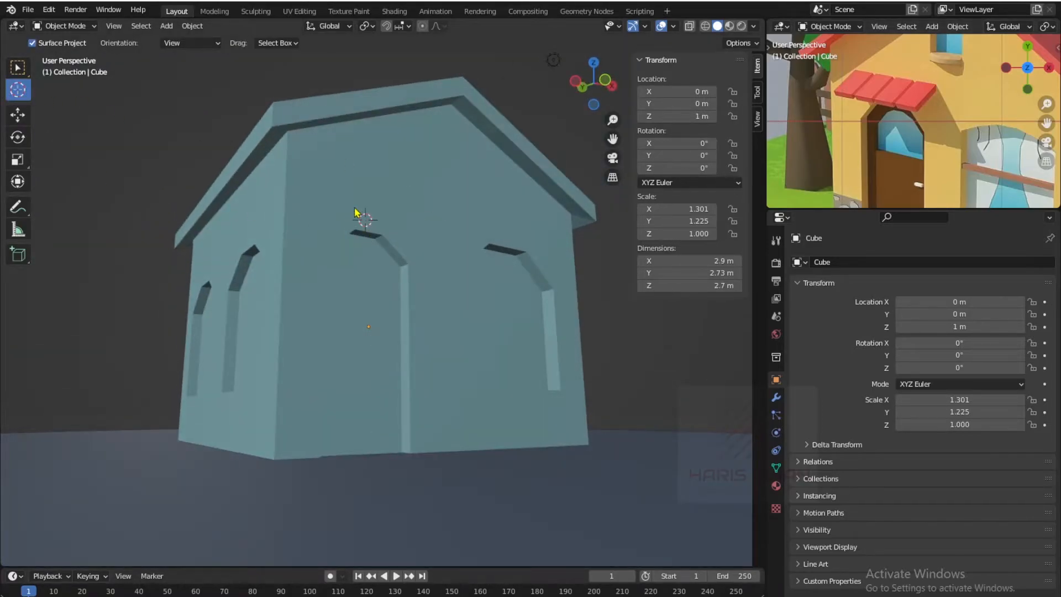
key("shift+a")
mouse_move(357, 203)
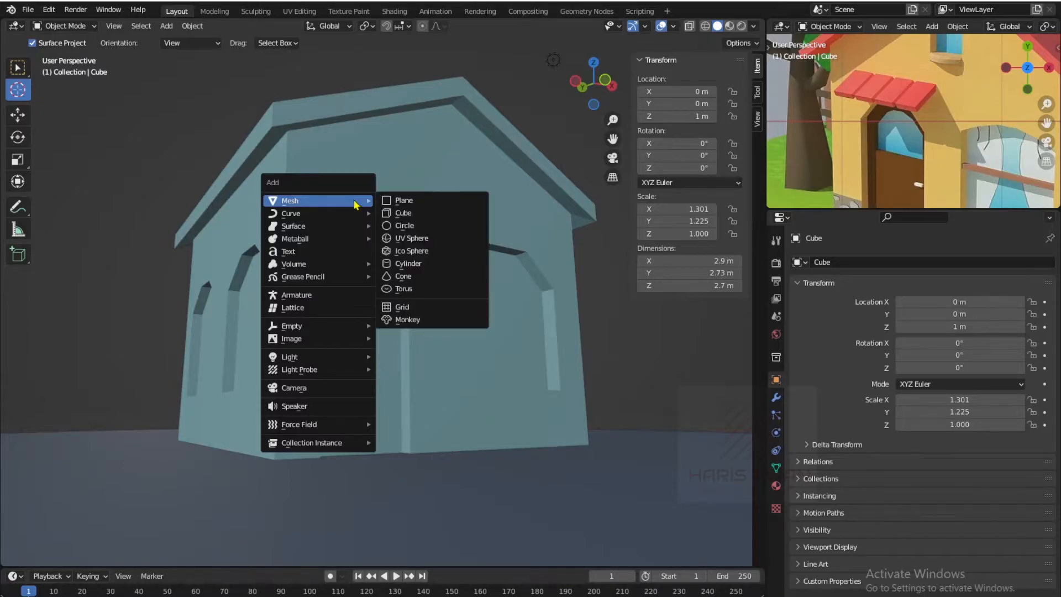
key("shift+a")
mouse_move(464, 195)
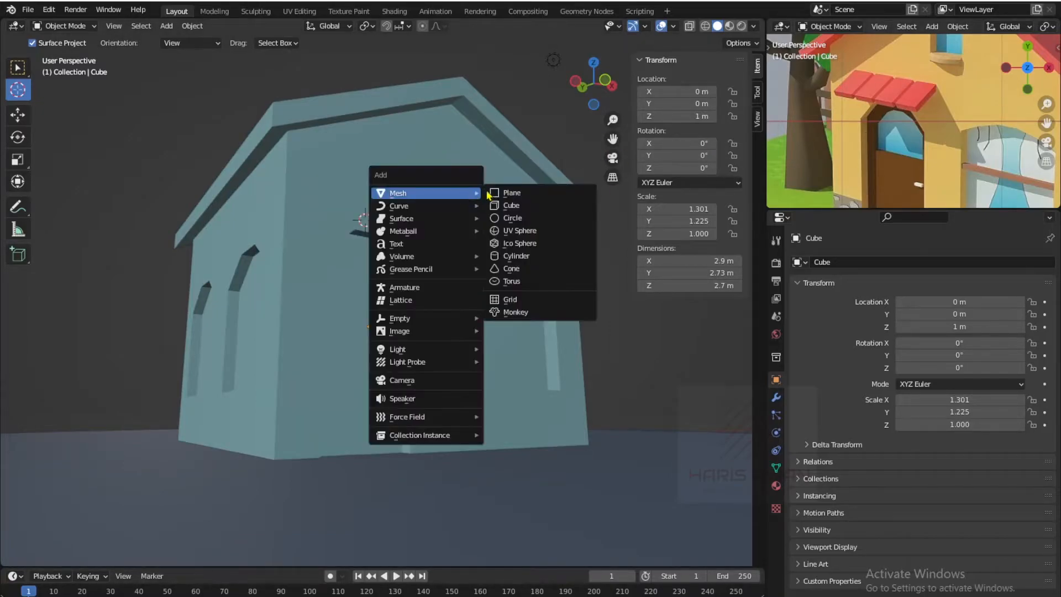
left_click(521, 206)
- Scale the new cube down uniformly to about 0.164 m per side
scroll(509, 246, "down", 2)
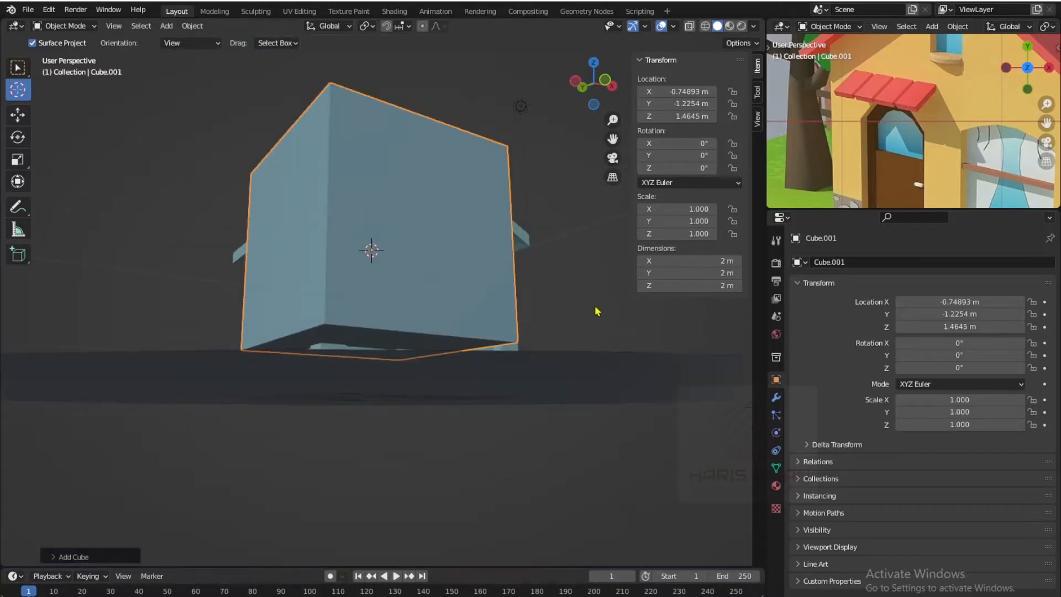
scroll(597, 311, "down", 3)
key("s")
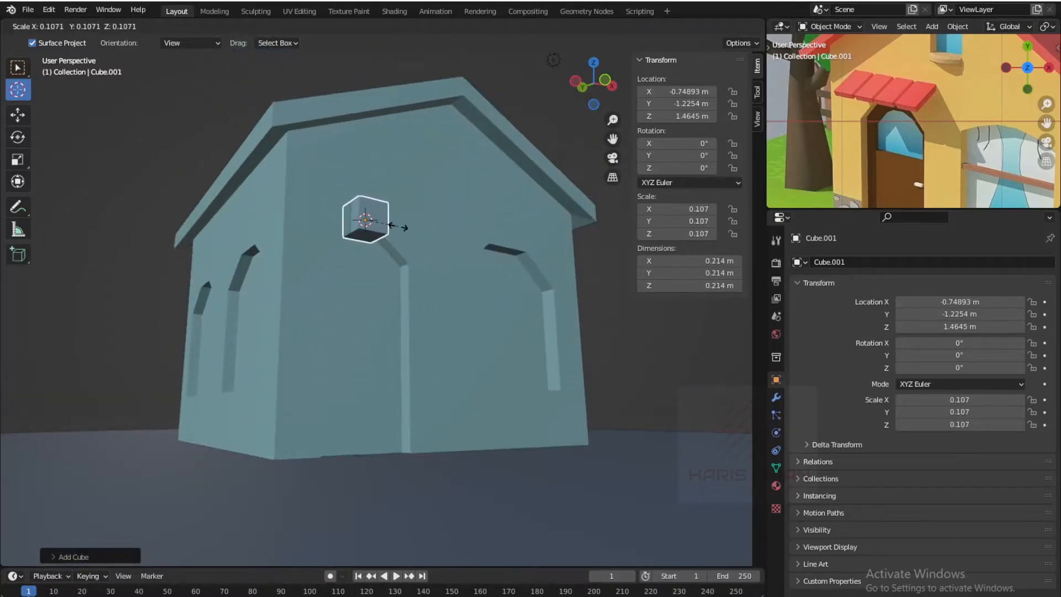
left_click(394, 230)
- Scale the small cube into a flat plank about 0.4 m long in Y and 0.029 m thick in Z
key("KP_Decimal")
scroll(414, 272, "down", 6)
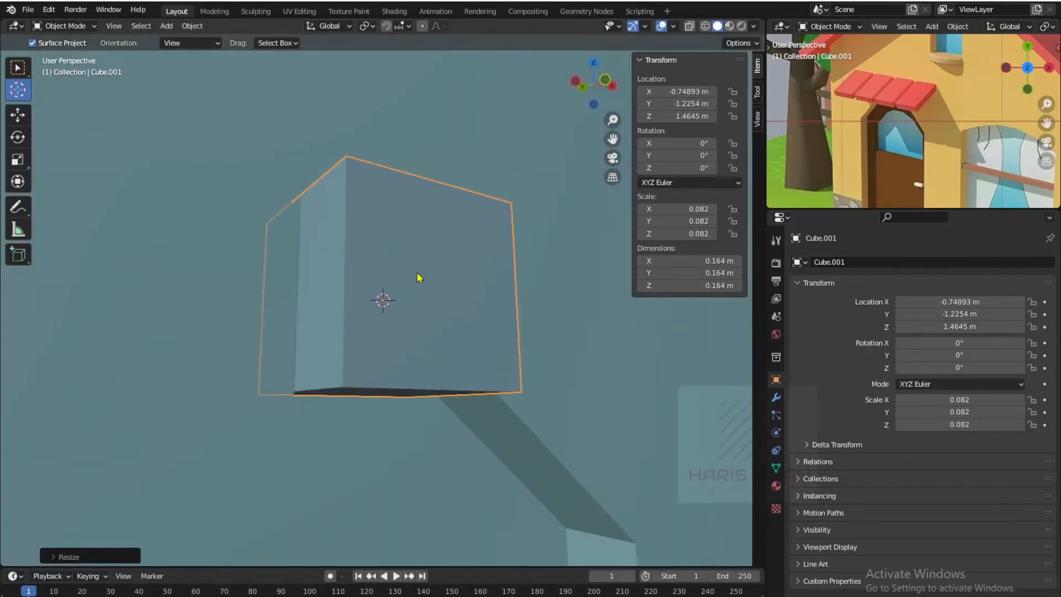
middle_click_drag(432, 300, 479, 338)
key("s")
key("z")
left_click(440, 324)
key("s")
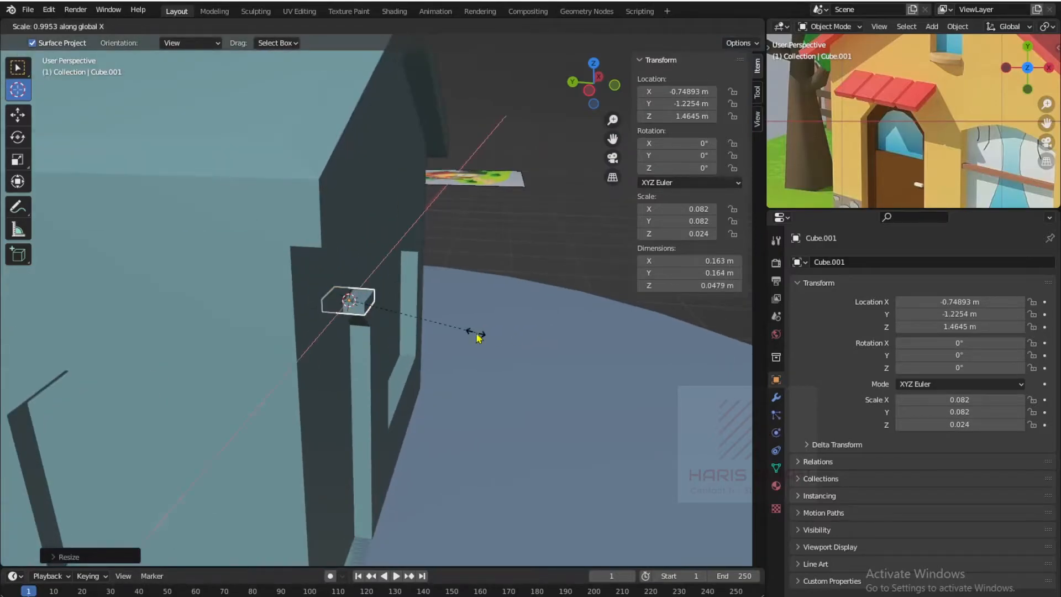
key("y")
left_click(665, 351)
key("s")
key("z")
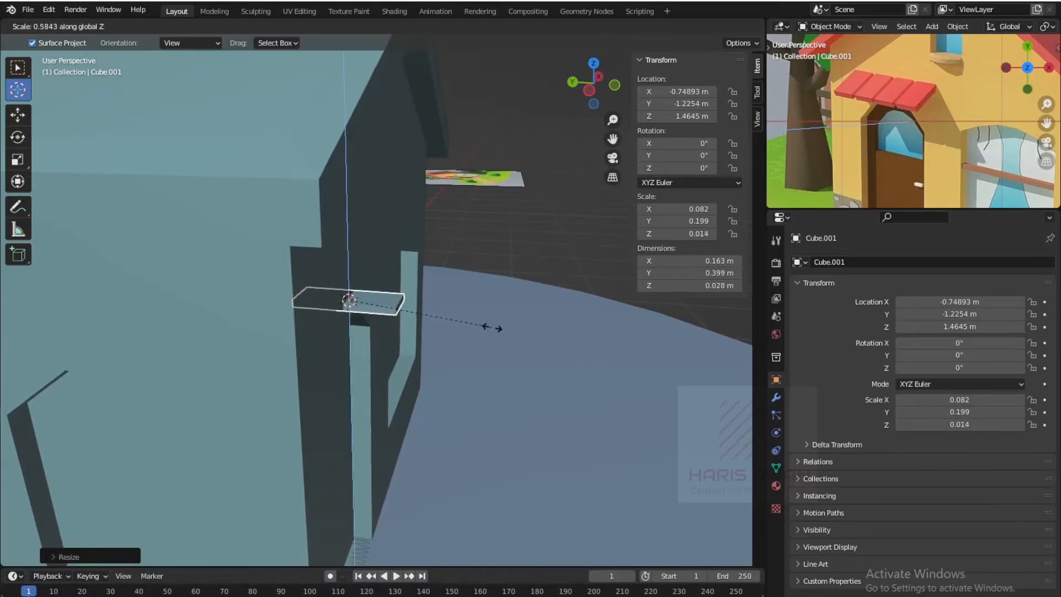
left_click(487, 328)
- Move the plank out from the front wall to about Y -1.40 m and tilt it about 21.5° around X
left_click(18, 115)
left_click_drag(295, 299, 426, 306)
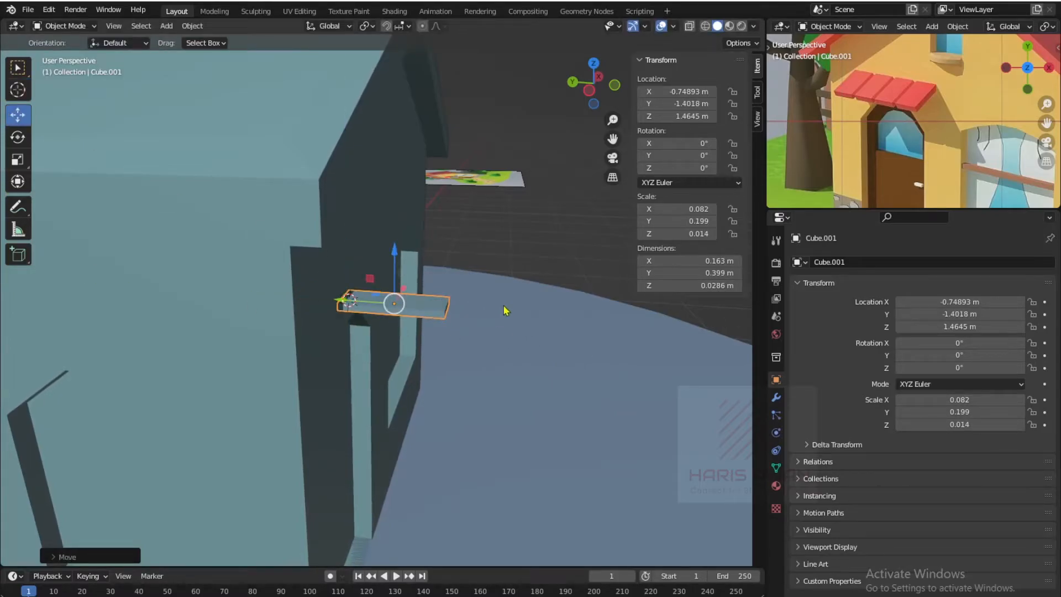
left_click(18, 137)
left_click_drag(426, 275, 414, 317)
- Reposition the tilted plank against the front wall above the door's outer edge, at about X -0.917 m, Y -1.38 m
middle_click_drag(414, 318, 332, 299)
left_click(18, 115)
left_click_drag(426, 304, 379, 328)
middle_click_drag(379, 328, 362, 324)
mouse_move(394, 277)
left_mouse_down()
mouse_move(415, 296)
mouse_move(391, 297)
left_mouse_up()
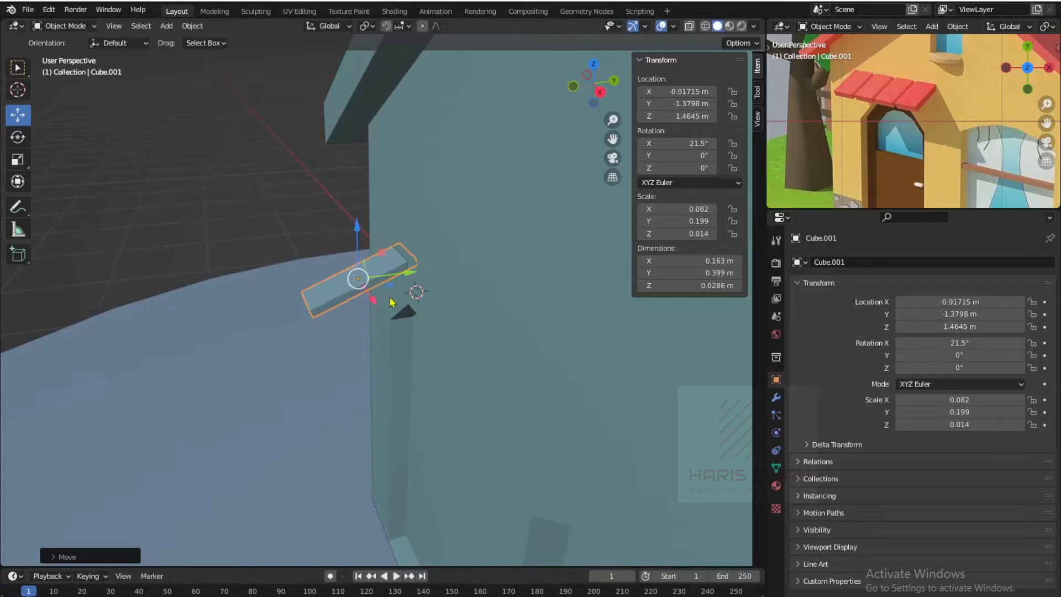
- Switch the viewport's solid shading colour to Material
middle_click_drag(391, 296, 403, 293)
left_click(754, 28)
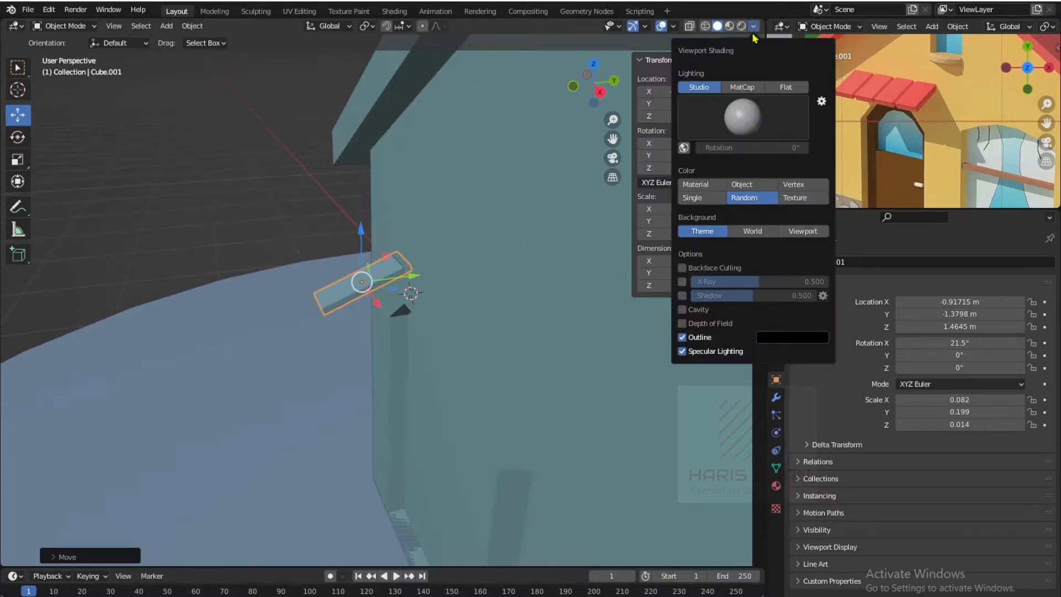
left_click(706, 186)
scroll(346, 251, "down", 4)
middle_click_drag(346, 251, 519, 249)
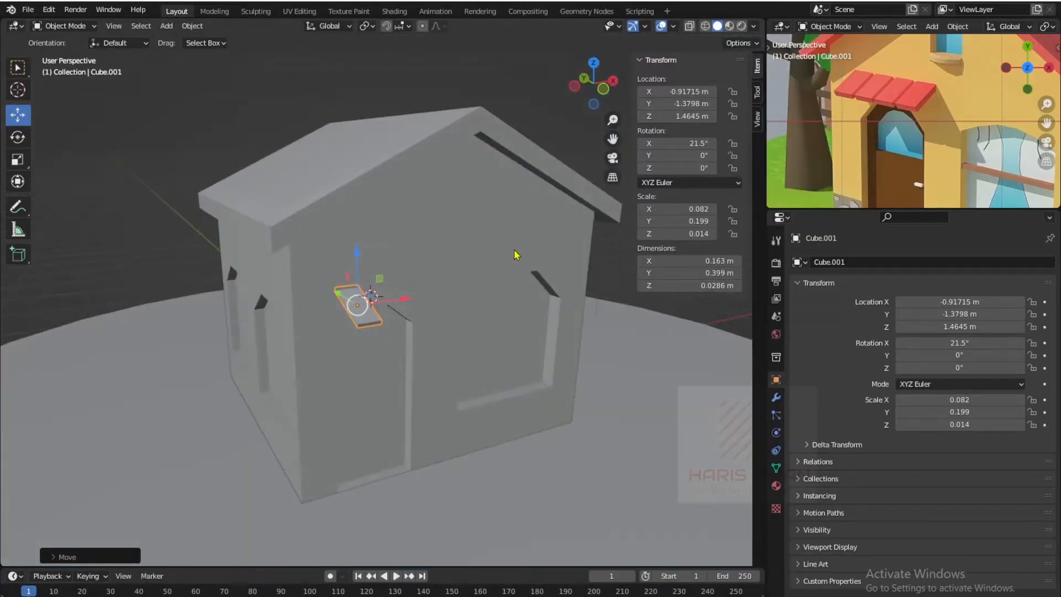
- Duplicate the plank along X to about X -0.745 m and repeat the duplication twice to form a row of four
scroll(467, 272, "up", 4)
mouse_move(466, 272)
middle_mouse_down()
mouse_move(419, 286)
mouse_move(393, 320)
mouse_move(437, 251)
mouse_move(381, 324)
mouse_move(372, 315)
mouse_move(372, 334)
mouse_move(415, 351)
middle_mouse_up()
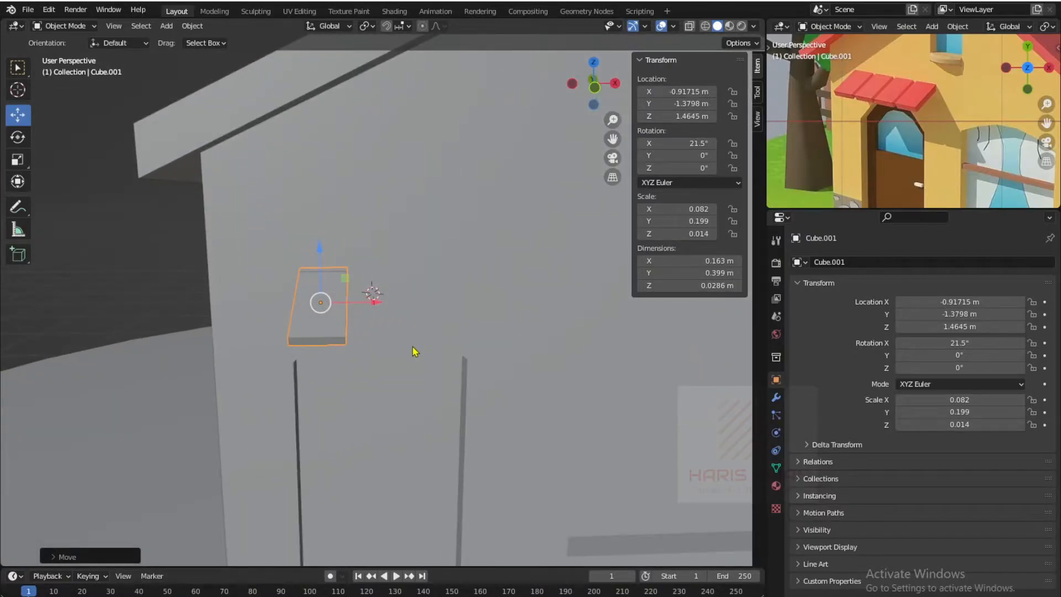
key("shift+d")
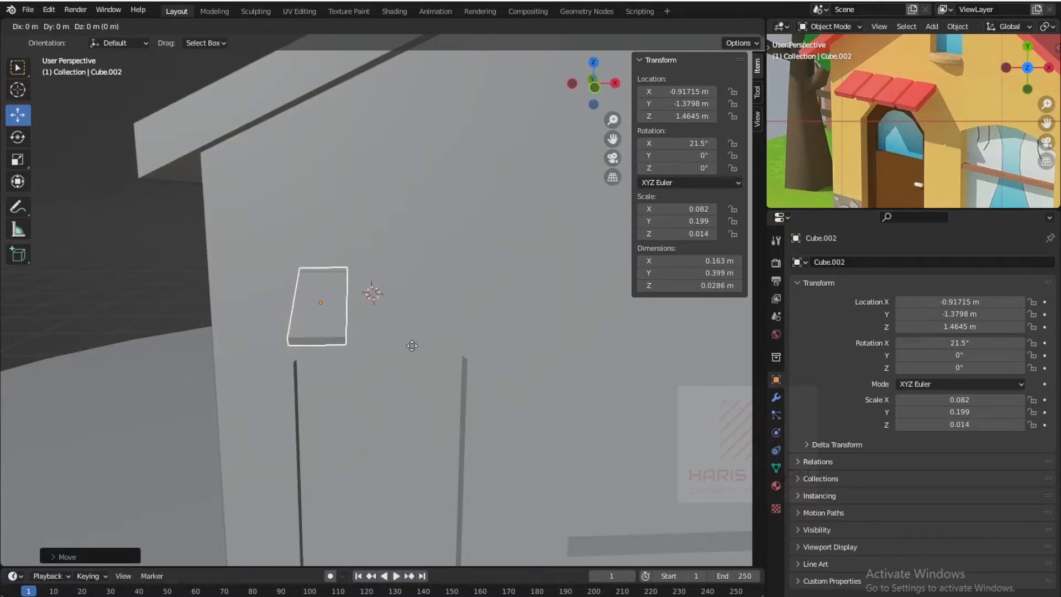
key("x")
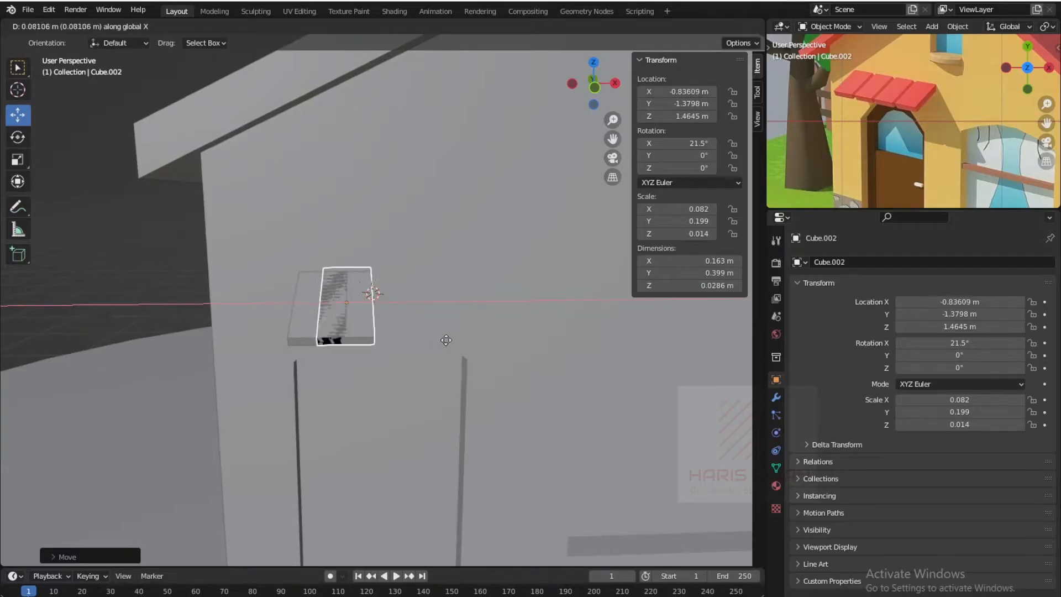
left_click(468, 340)
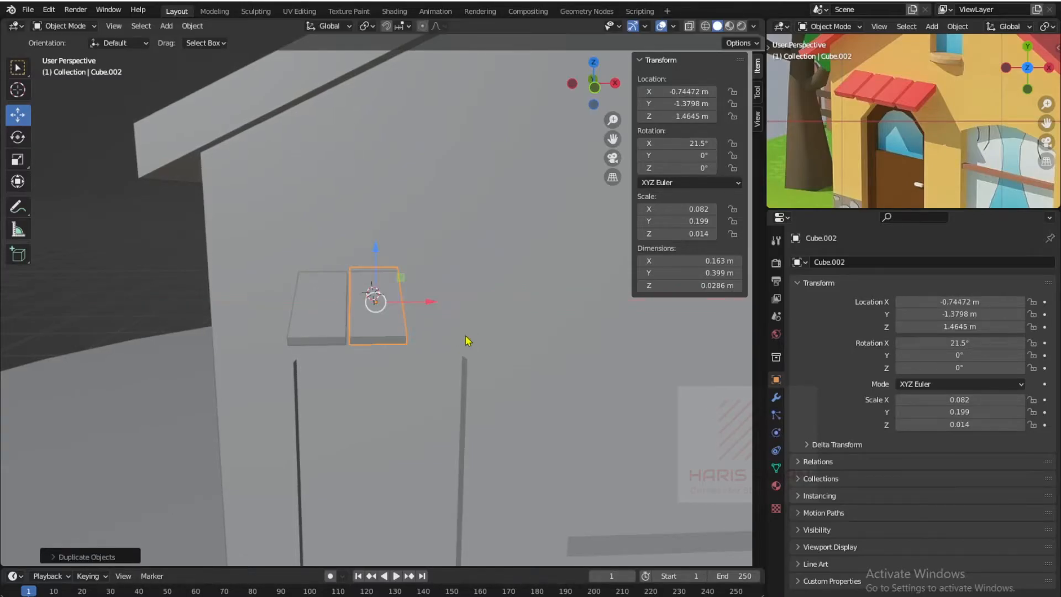
key("shift+r")
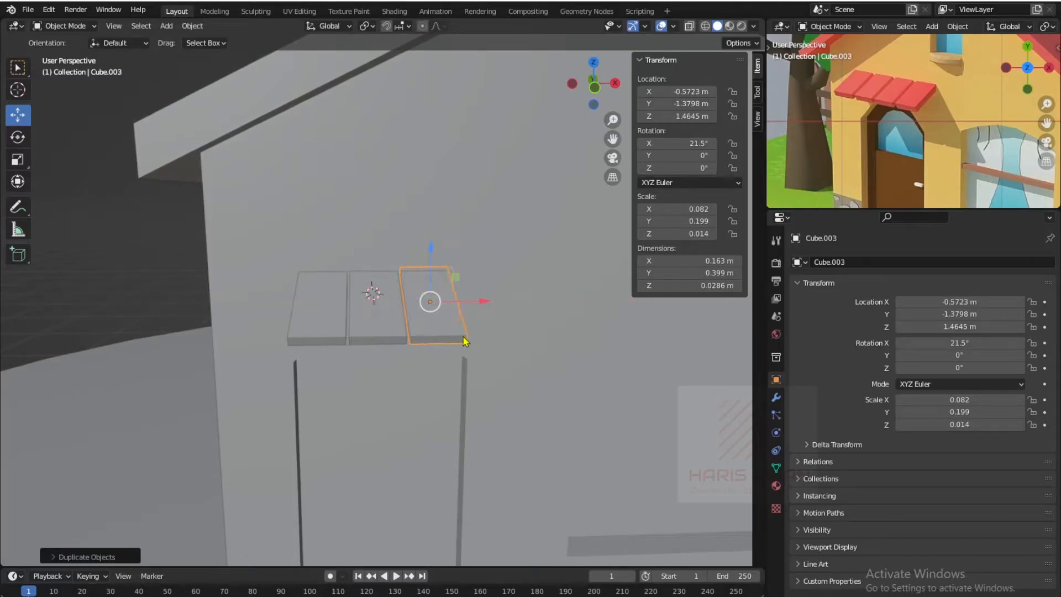
key("shift+r")
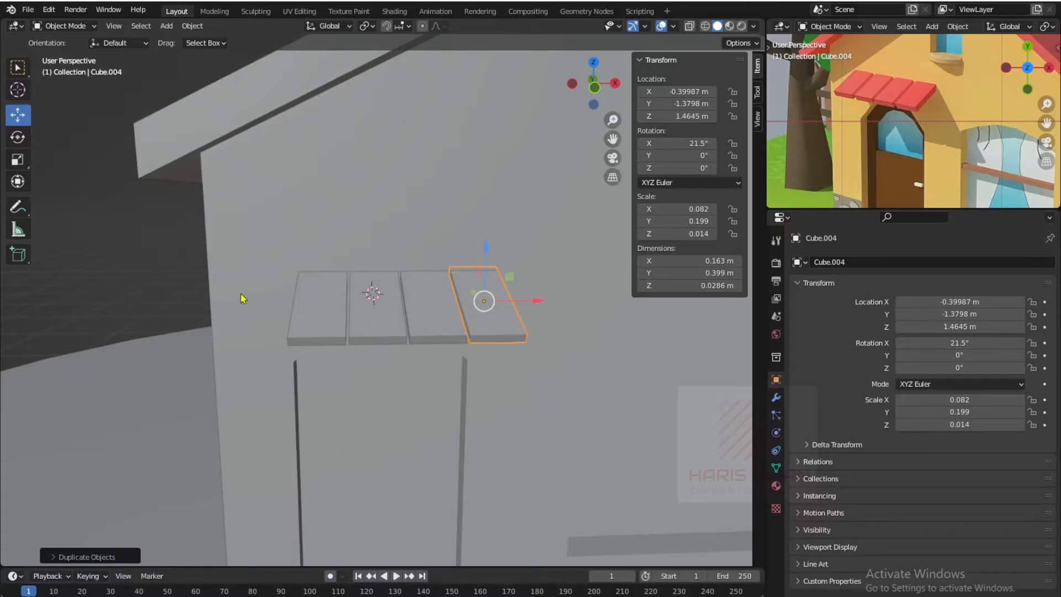
- Shift all four planks together along X toward the house corner, putting the outermost one at about X -0.982 m
scroll(347, 343, "down", 4)
scroll(360, 343, "up", 3)
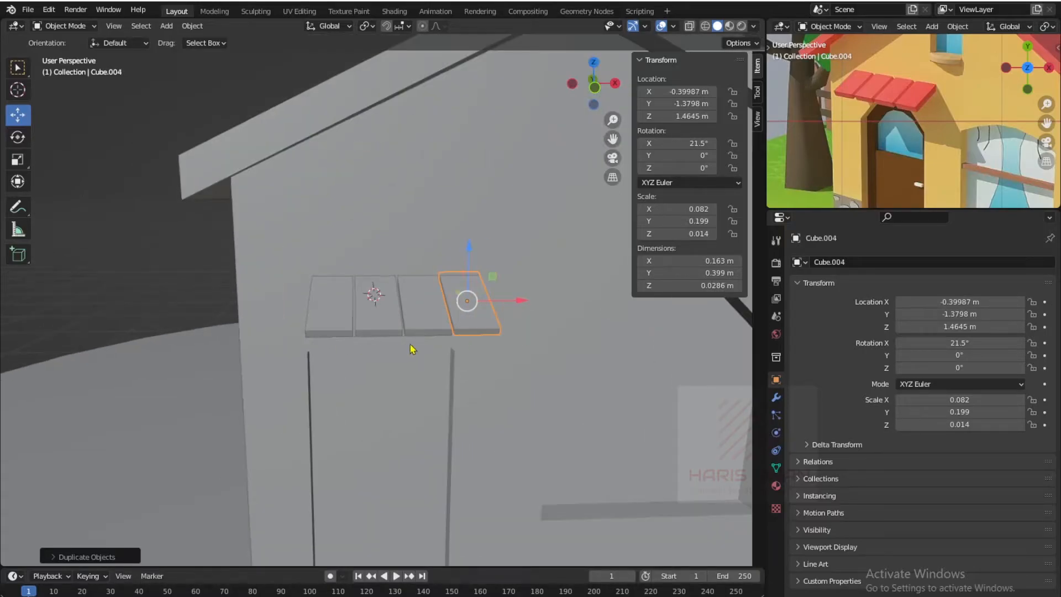
left_click(440, 320, "shift")
left_click(392, 323, "shift")
left_click(338, 323, "shift")
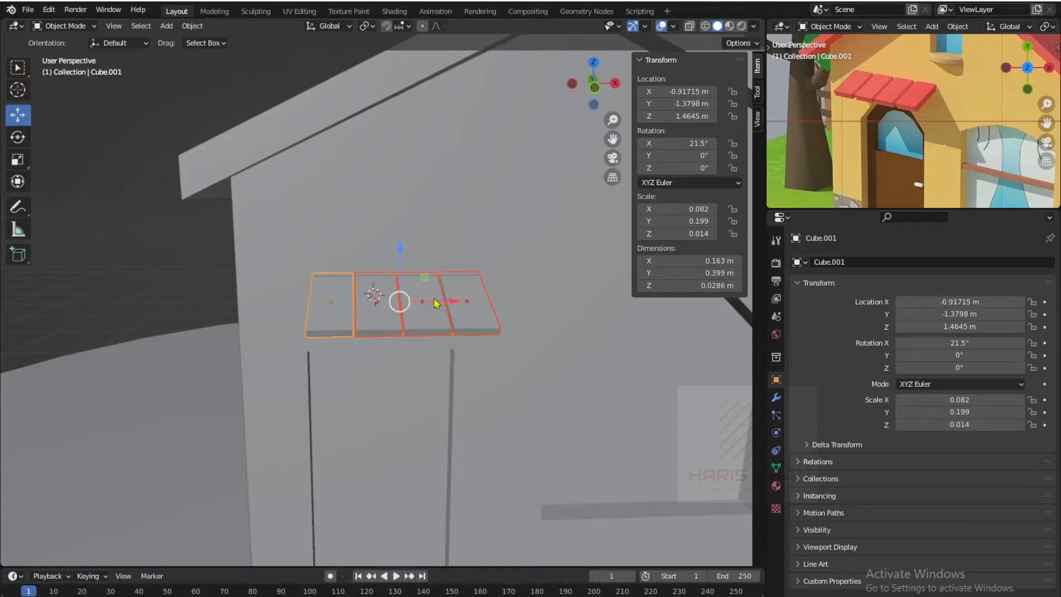
left_click_drag(441, 303, 410, 310)
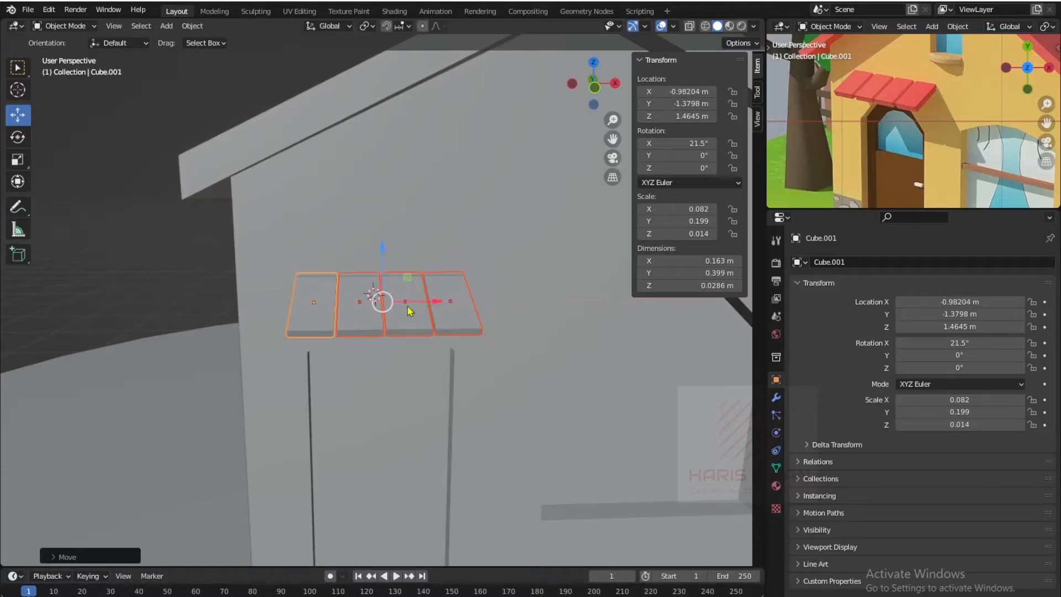
left_click(79, 268)
scroll(348, 363, "down", 5)
middle_click_drag(348, 363, 318, 334)
scroll(326, 368, "up", 8)
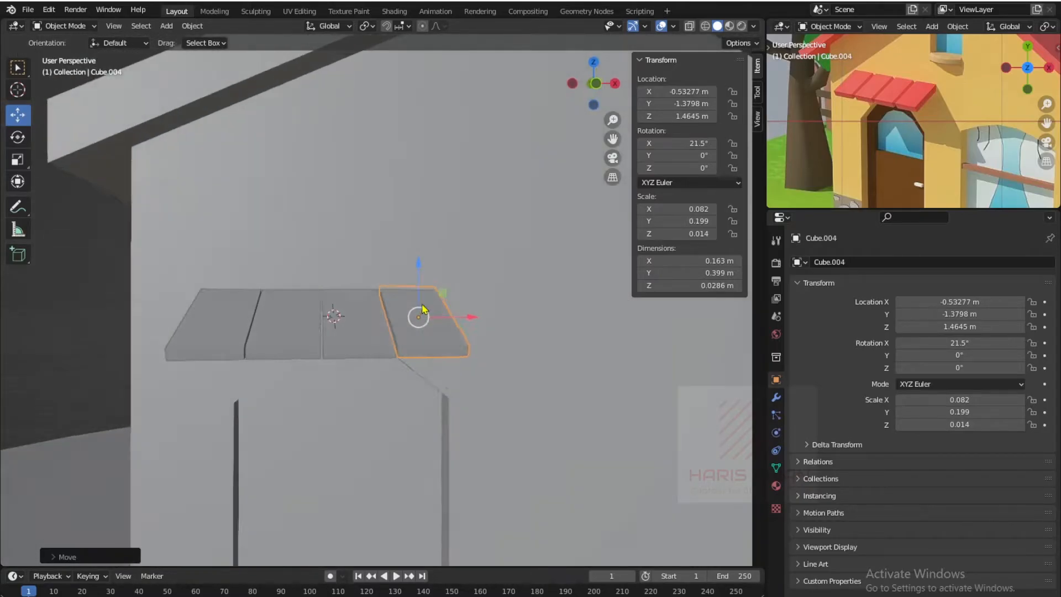
middle_click_drag(423, 309, 419, 357)
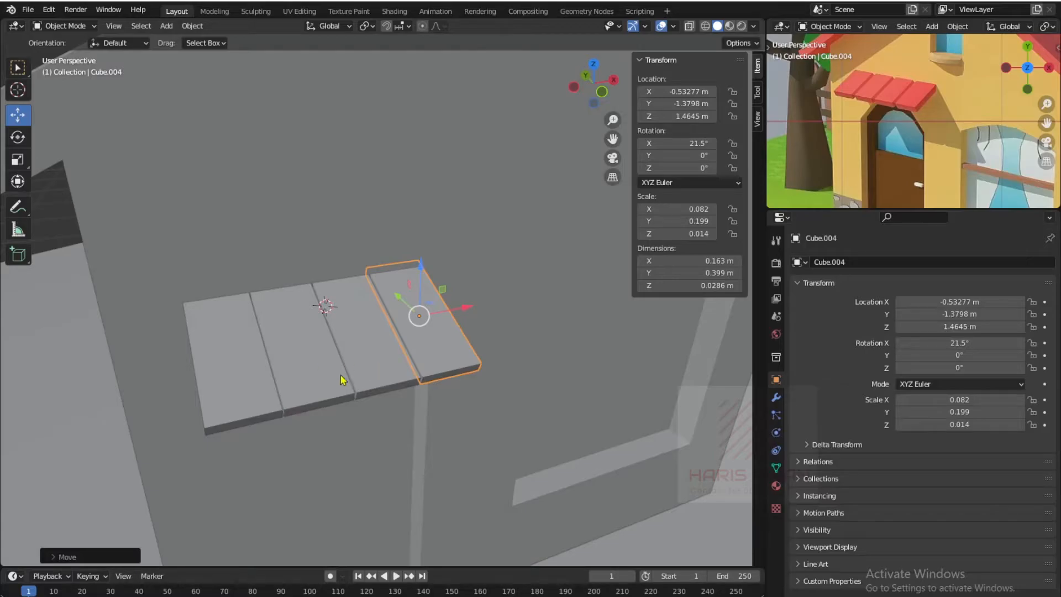
left_click(376, 364, "shift")
left_click(323, 382, "shift")
left_click(255, 381, "shift")
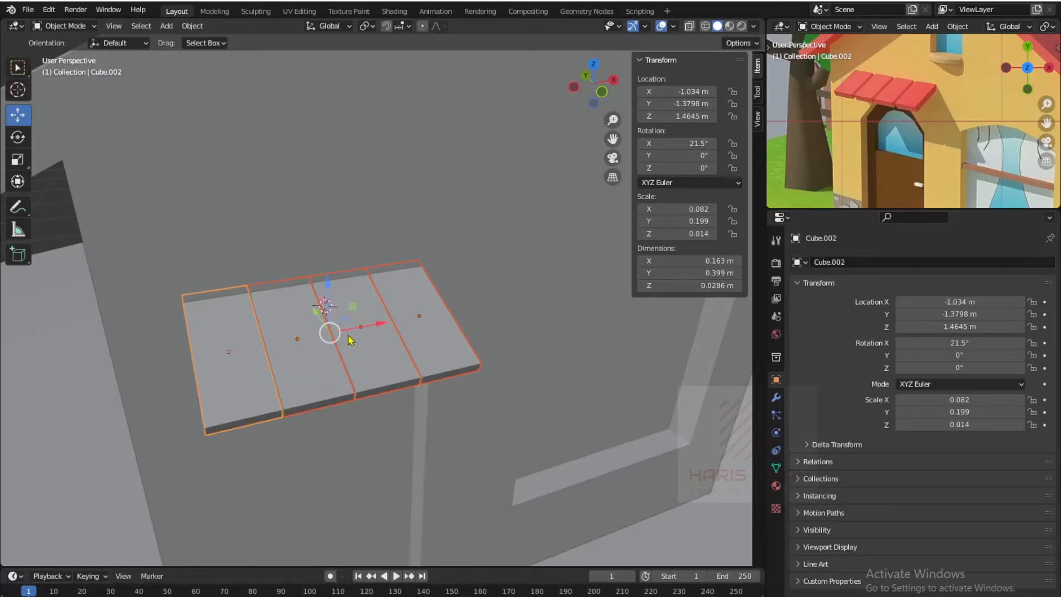
key("x")
key("Escape")
- Delete the three planks farther from the house corner, keeping only the outermost one
left_click(401, 333)
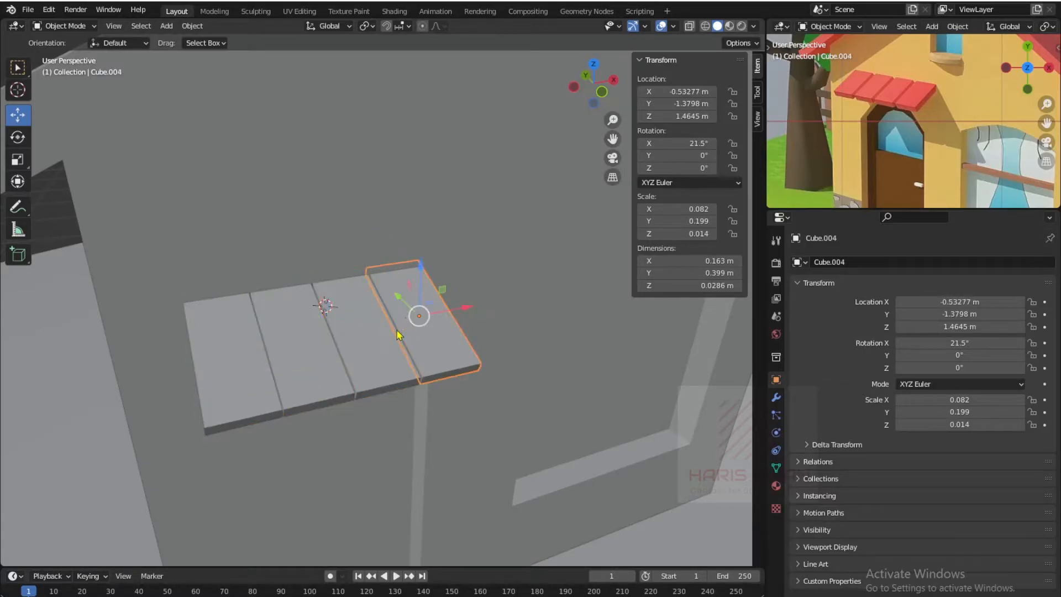
left_click(376, 341, "shift")
left_click(295, 361, "shift")
key("x")
left_click(298, 362)
- Extend the remaining plank into one wide board above the door by moving its end face to about local X 8.52 m
mouse_move(302, 367)
middle_mouse_down()
mouse_move(231, 364)
mouse_move(356, 389)
mouse_move(323, 363)
mouse_move(286, 369)
middle_mouse_up()
left_click(286, 370)
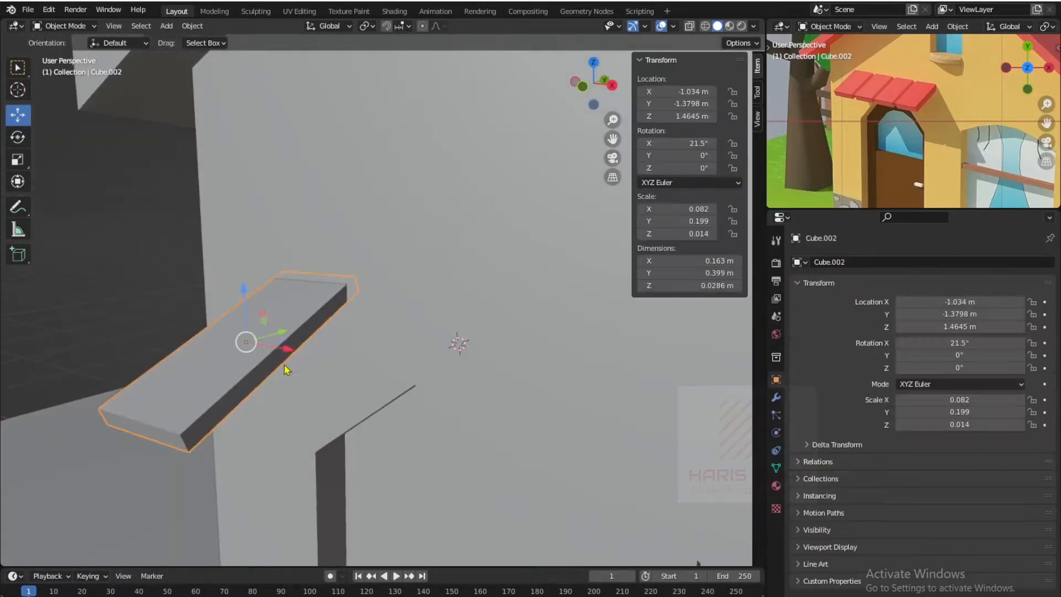
key("Tab")
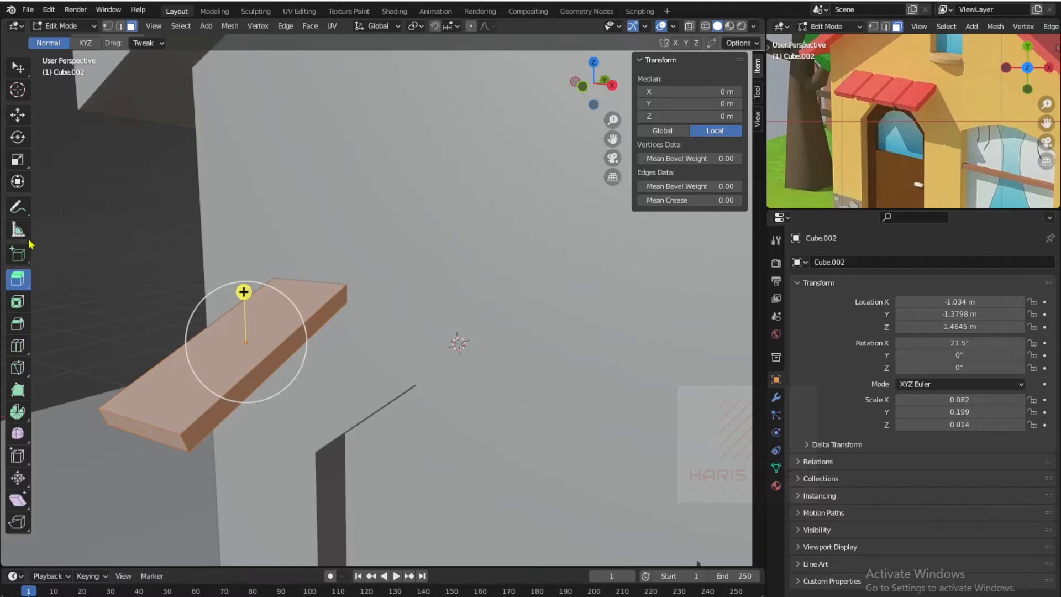
left_click(16, 116)
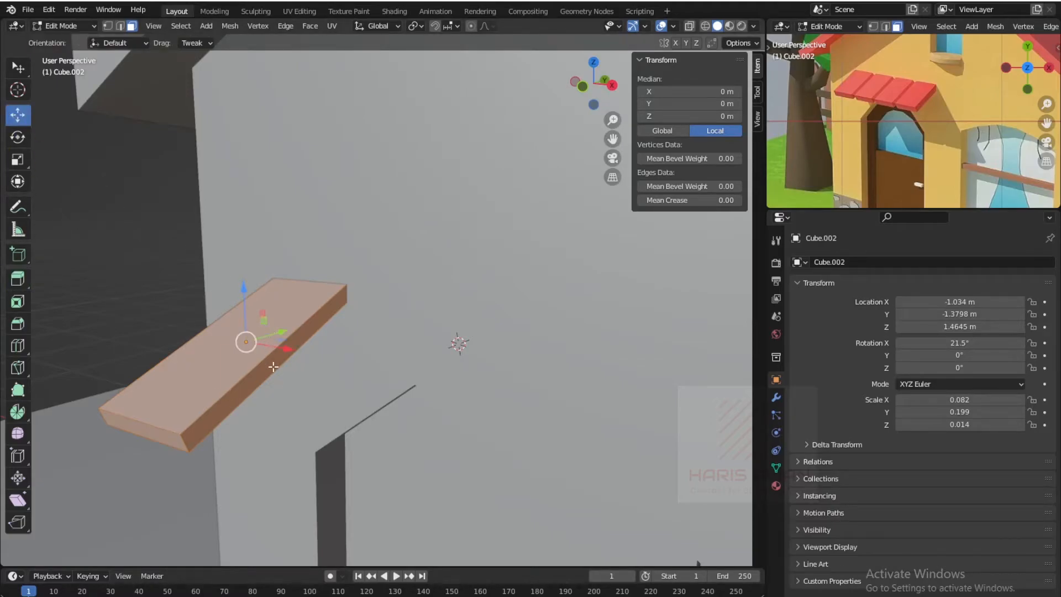
left_click(288, 363)
left_click_drag(334, 357, 618, 395)
scroll(553, 420, "down", 4)
mouse_move(491, 436)
middle_mouse_down()
mouse_move(521, 425)
mouse_move(538, 395)
mouse_move(492, 438)
middle_mouse_up()
left_click_drag(521, 336, 622, 333)
scroll(586, 376, "down", 3)
middle_click_drag(577, 385, 607, 346)
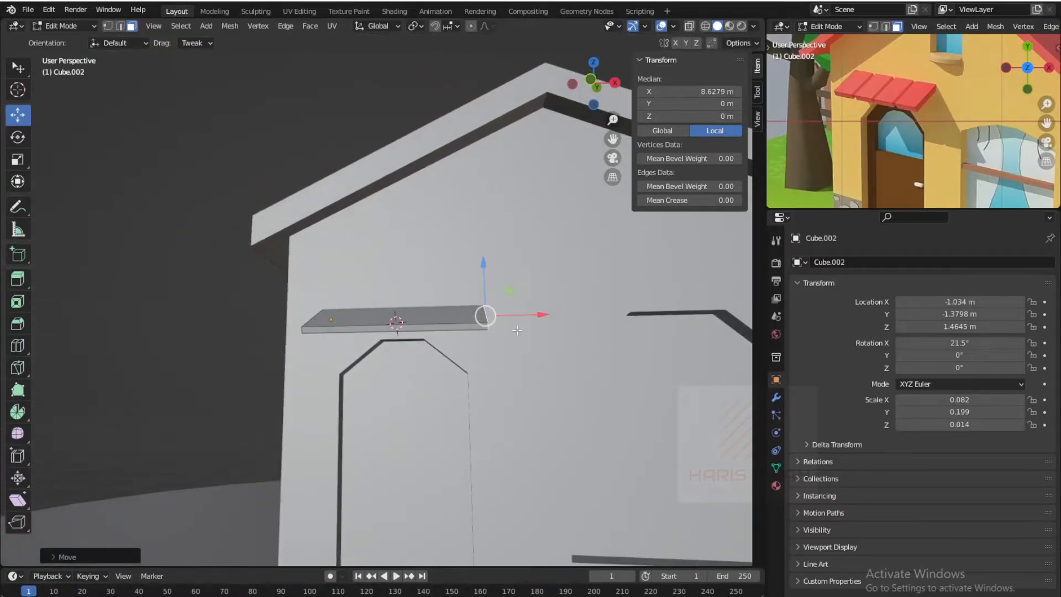
left_click_drag(526, 317, 523, 319)
- Add two closely spaced loop cuts across the awning board at about local X 6.4 m and 6.2 m
scroll(467, 366, "up", 3)
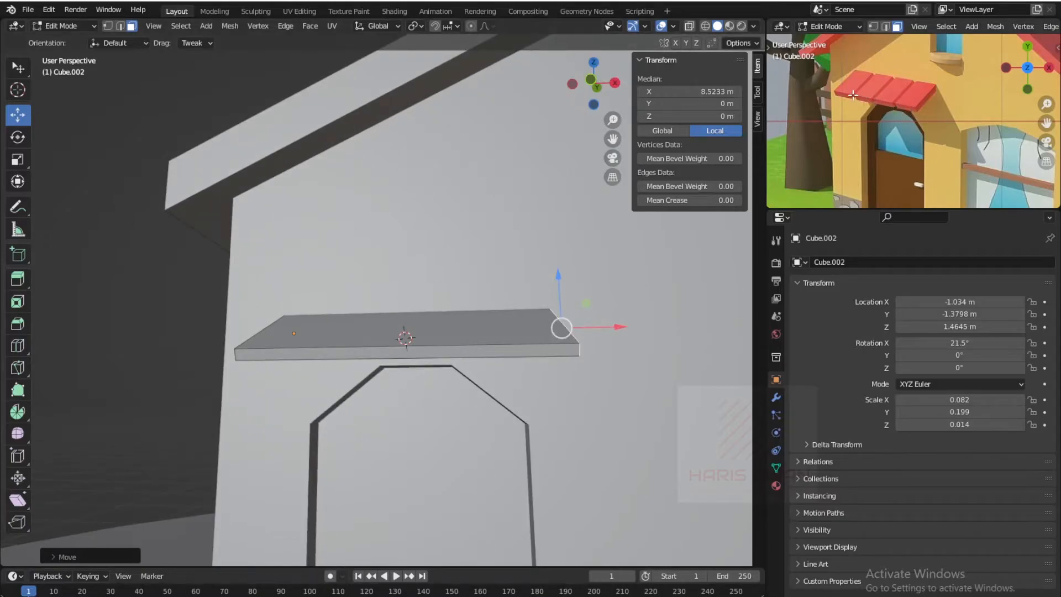
middle_click_drag(503, 301, 479, 362)
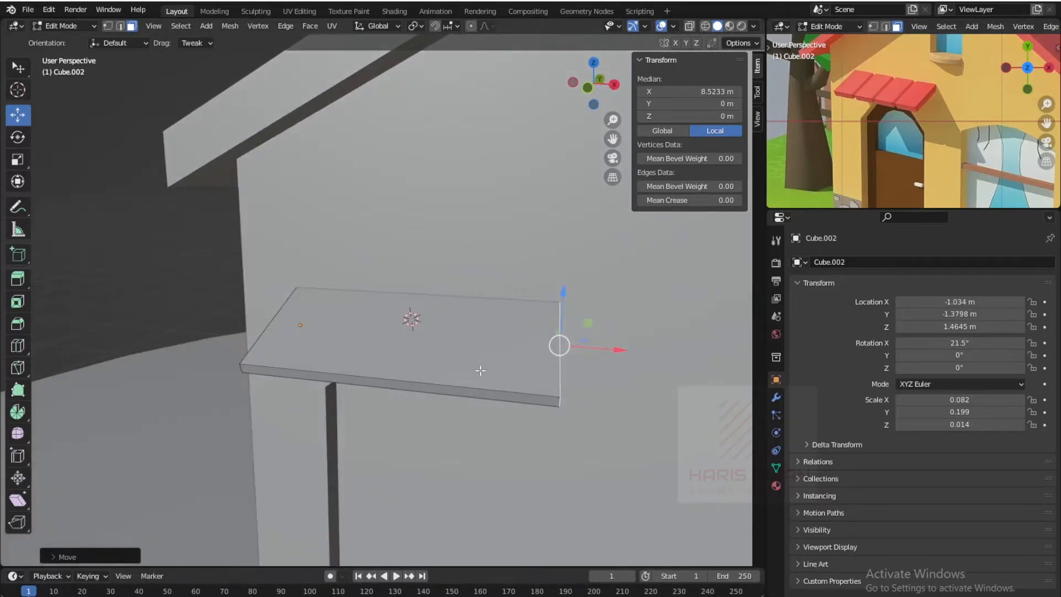
key("ctrl+r")
left_click(428, 373)
left_click(515, 389)
key("ctrl+r")
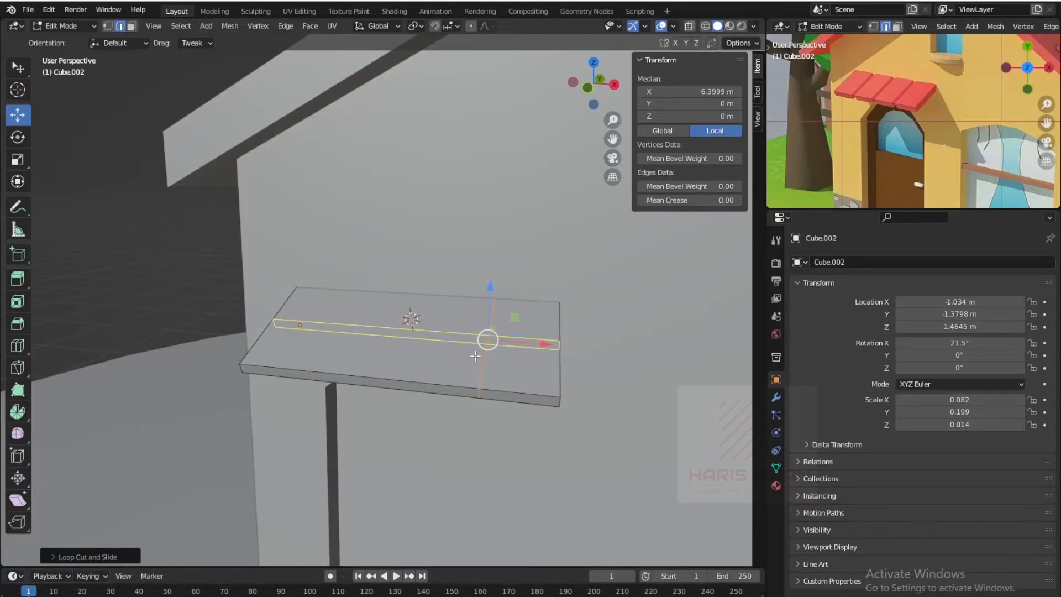
left_click(461, 317)
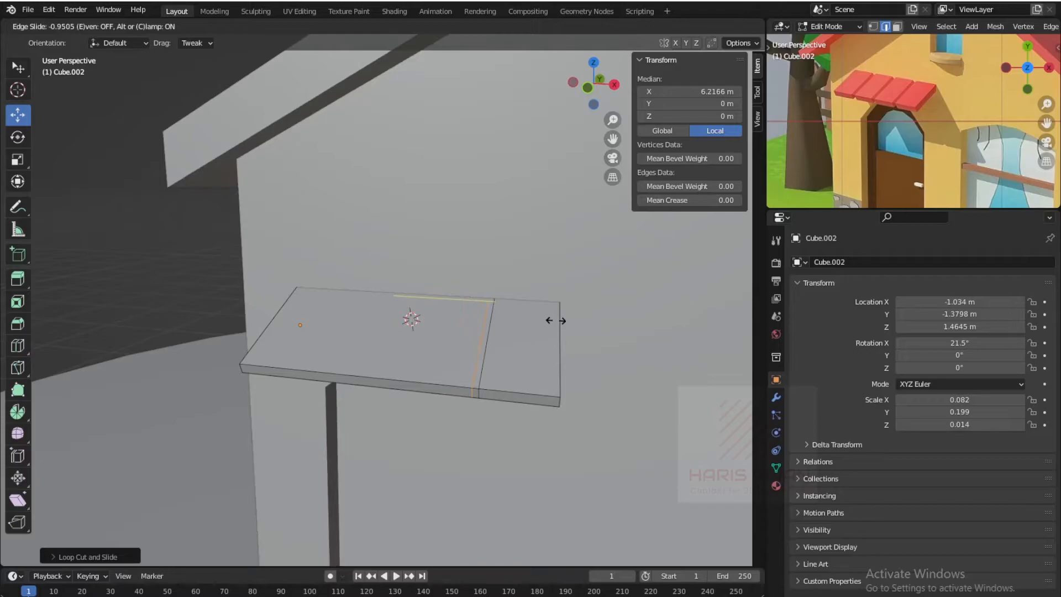
left_click(558, 322)
- Add a second narrow pair of loop cuts across the awning board at about local X 2.63 m and 2.40 m
key("ctrl+r")
left_click(358, 302)
right_click(357, 303)
key("ctrl+r")
left_click(372, 297)
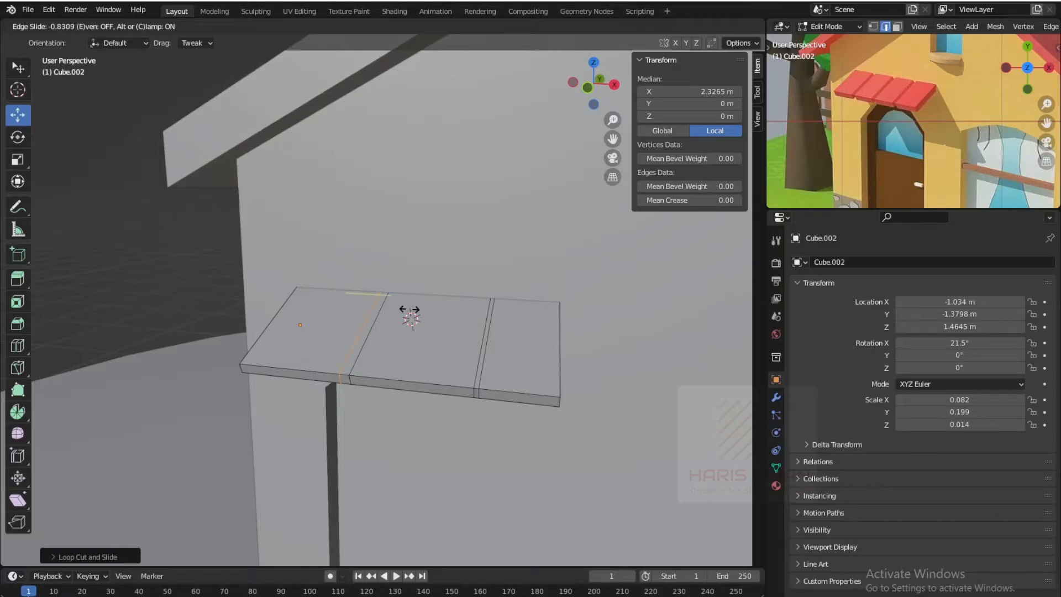
left_click(410, 312)
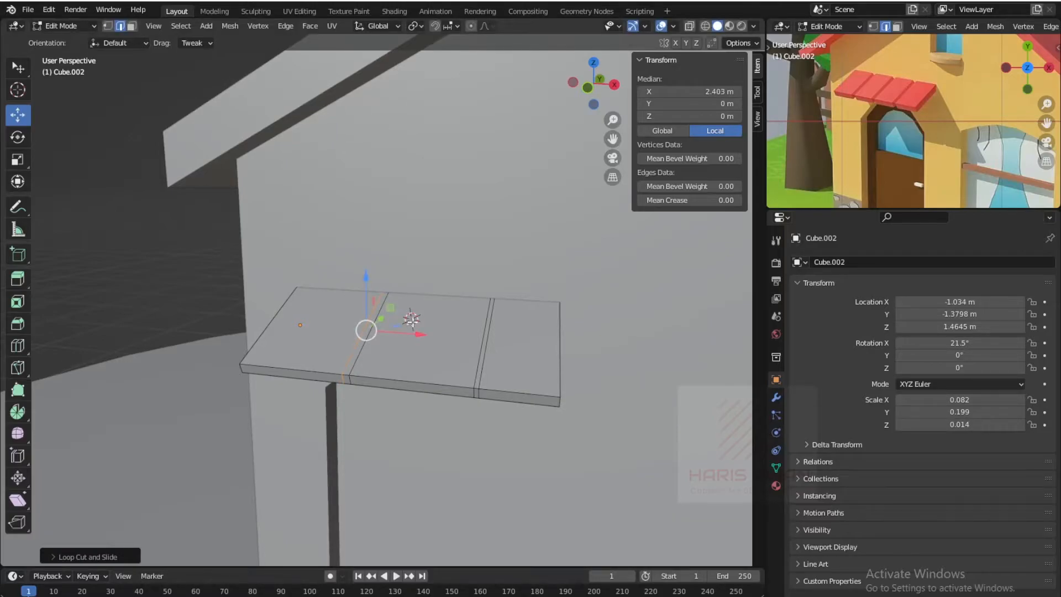
- Select both loops of the second pair and move them along X toward the board's house-corner end
middle_click_drag(412, 319, 419, 325)
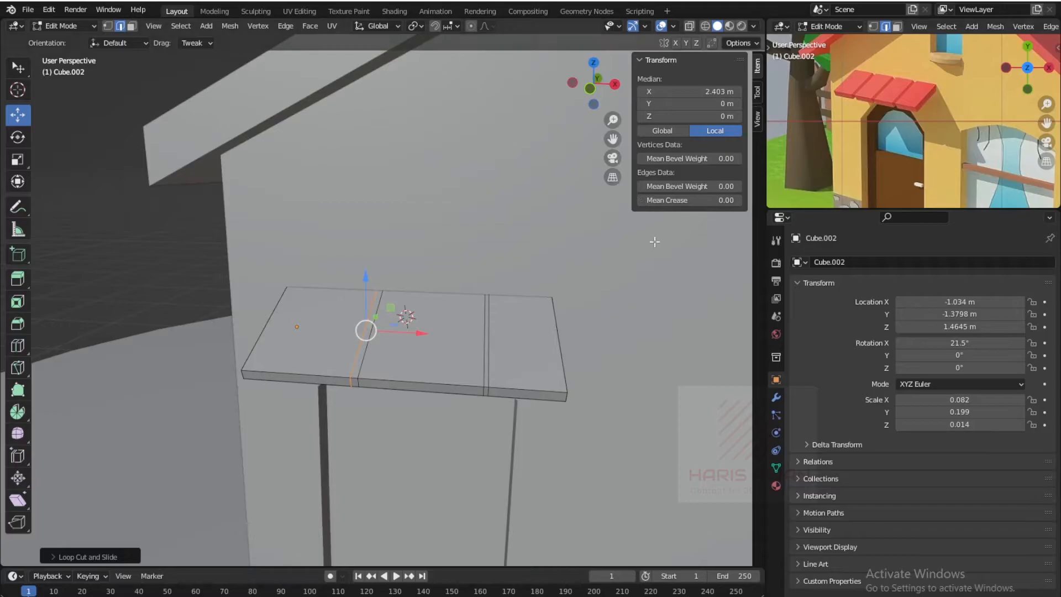
left_click(369, 354)
key("g")
key("g")
left_click(392, 387)
left_click(393, 392)
left_click(366, 359, "alt")
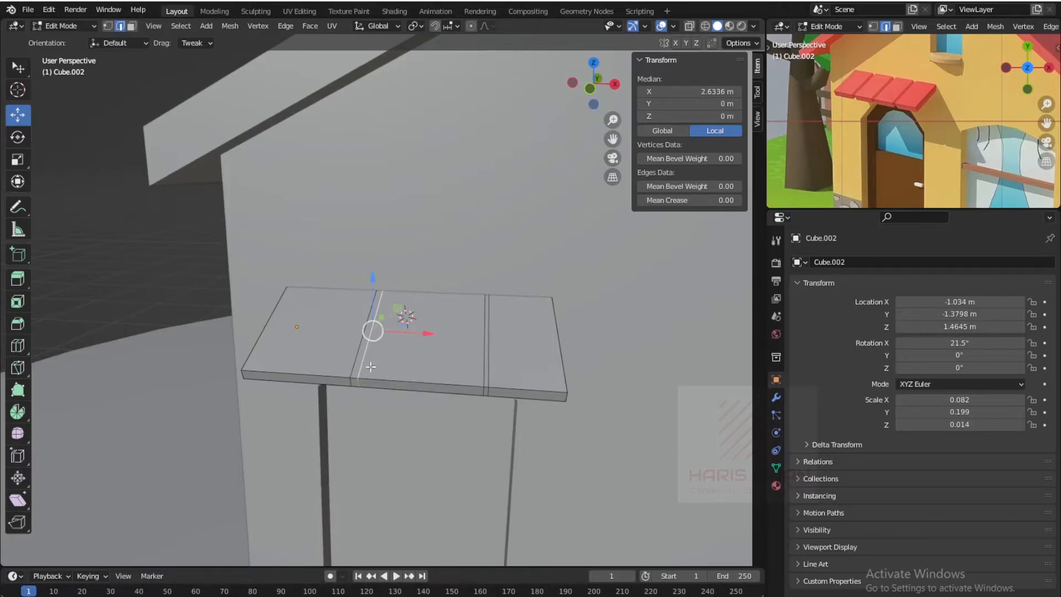
key("g")
key("g")
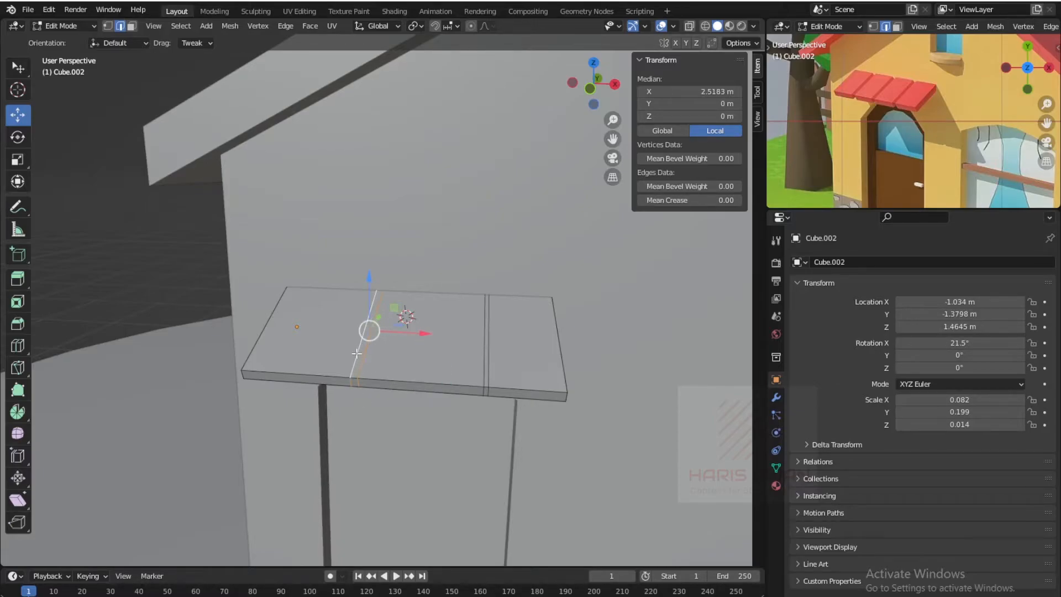
left_click_drag(410, 332, 367, 365)
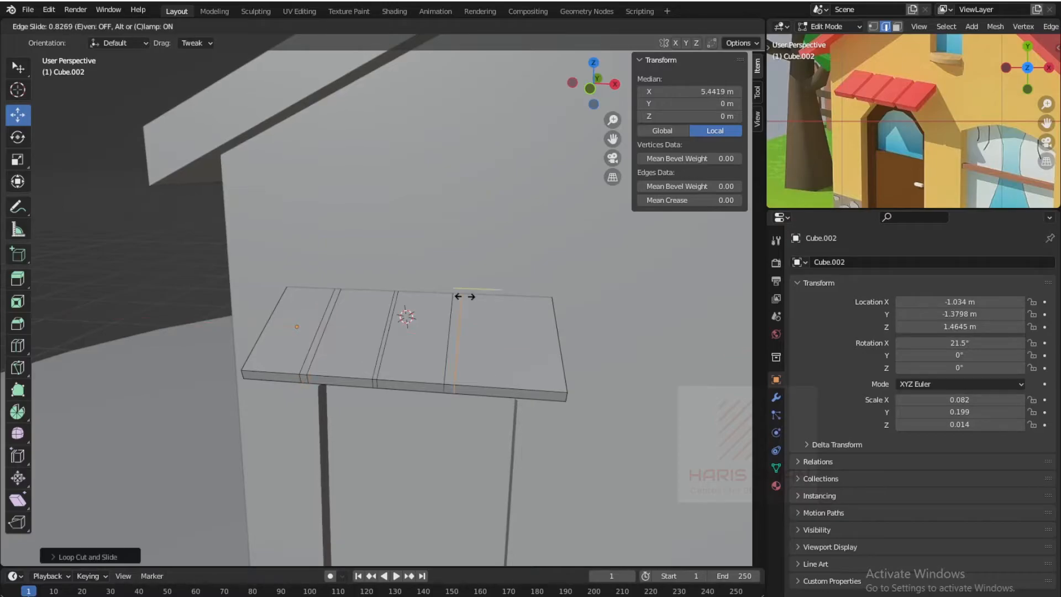
- Complete a third loop pair and move it along X toward the board's far end, its outer loop at about local X 6.29 m
left_click_drag(465, 296, 459, 297)
scroll(500, 392, "down", 2)
scroll(493, 398, "up", 4)
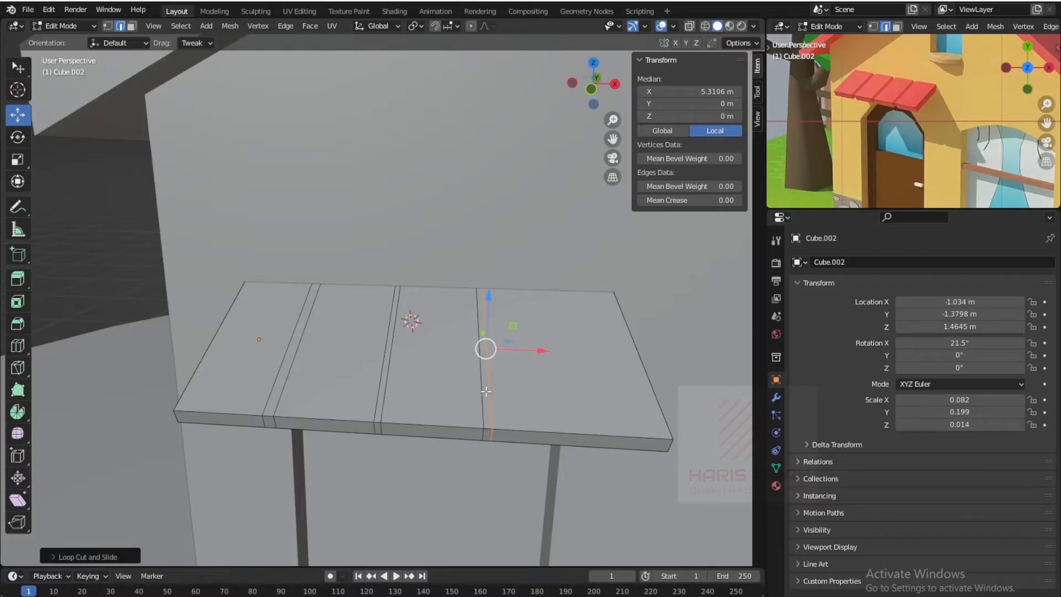
left_click(485, 391, "alt+shift")
left_click(486, 392, "alt+shift")
left_click(483, 392, "alt+shift")
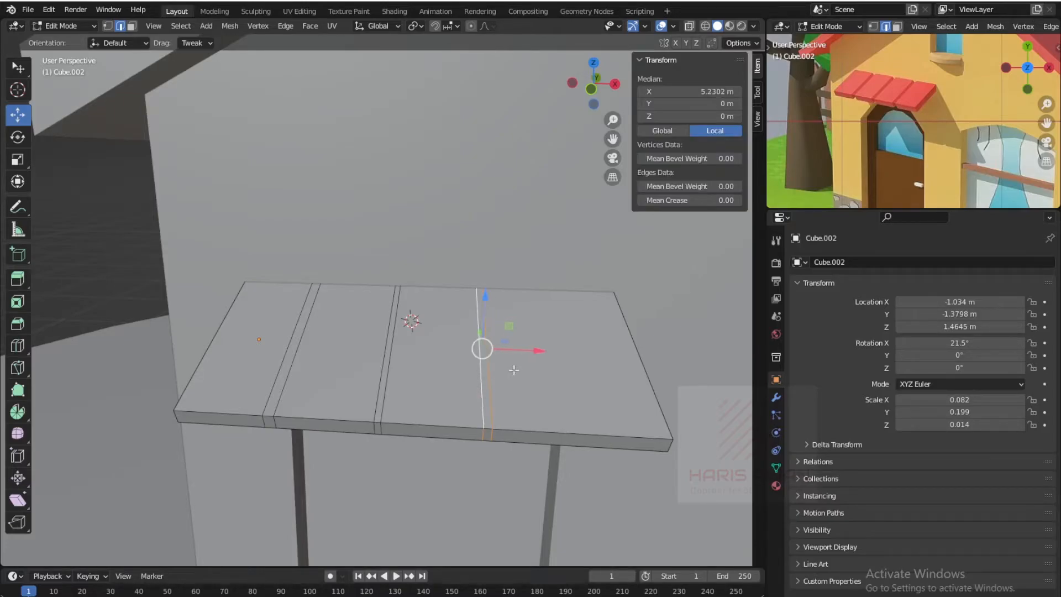
left_click_drag(531, 352, 577, 360)
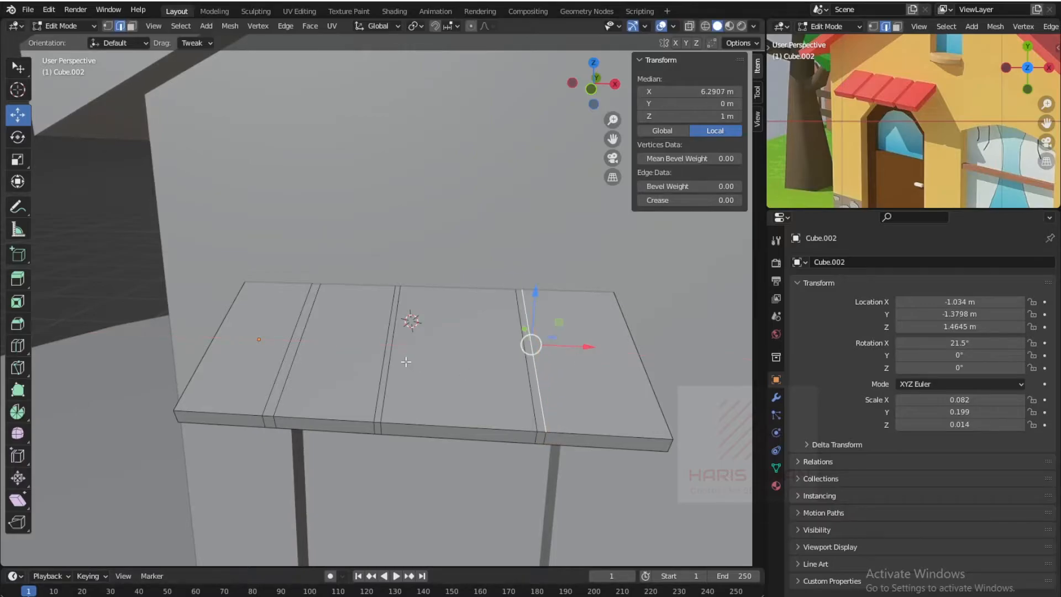
- Select both loops of the middle pair and move them along X toward the centre of the board
left_click(393, 366, "alt+shift")
left_click(391, 371)
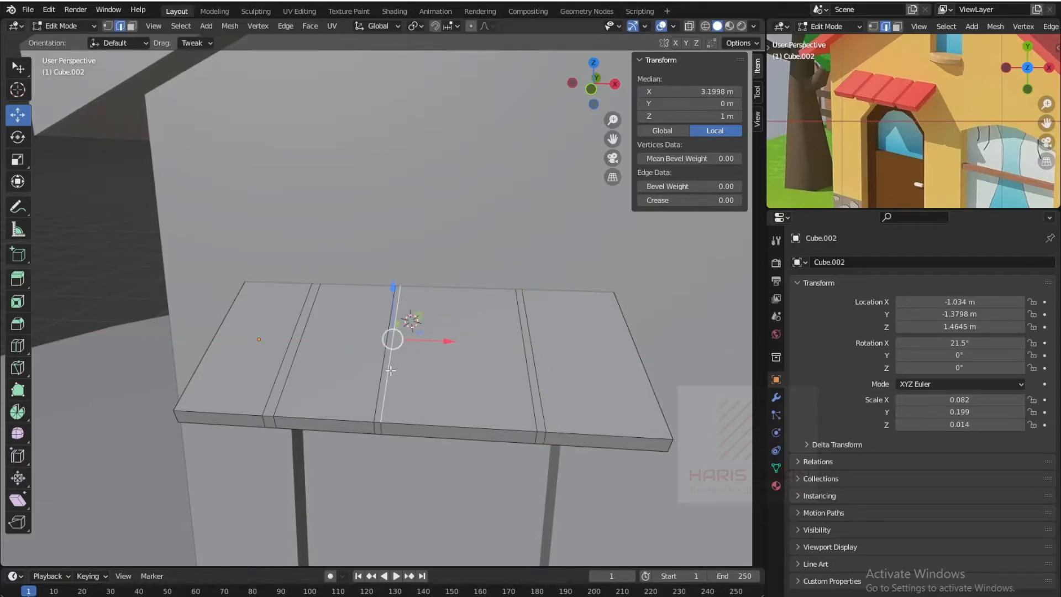
left_click(391, 371, "shift")
left_click(391, 378, "alt")
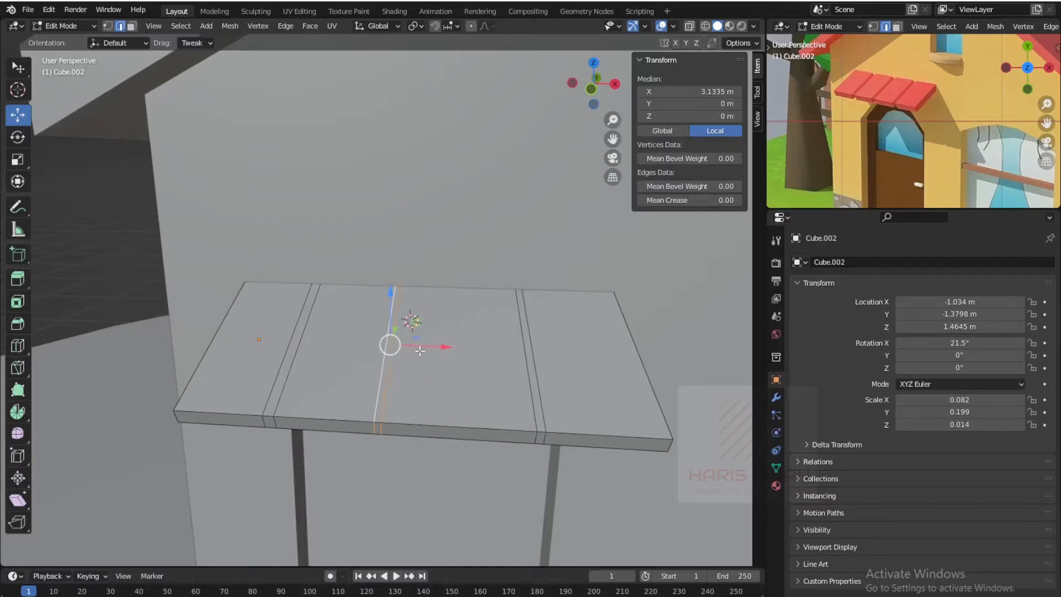
left_click_drag(429, 352, 454, 353)
left_click(436, 356)
- Try to move the loop pair nearest the house corner along X, and undo the recent changes
left_click(302, 364, "alt+shift")
left_click(279, 365, "alt+shift")
mouse_move(362, 339)
left_mouse_down()
mouse_move(376, 338)
mouse_move(363, 349)
left_mouse_up()
key("ctrl+z")
key("ctrl+z")
key("ctrl+z")
key("ctrl+z")
key("ctrl+z")
key("ctrl+z")
left_click(296, 364, "alt")
left_click(281, 366, "alt+shift")
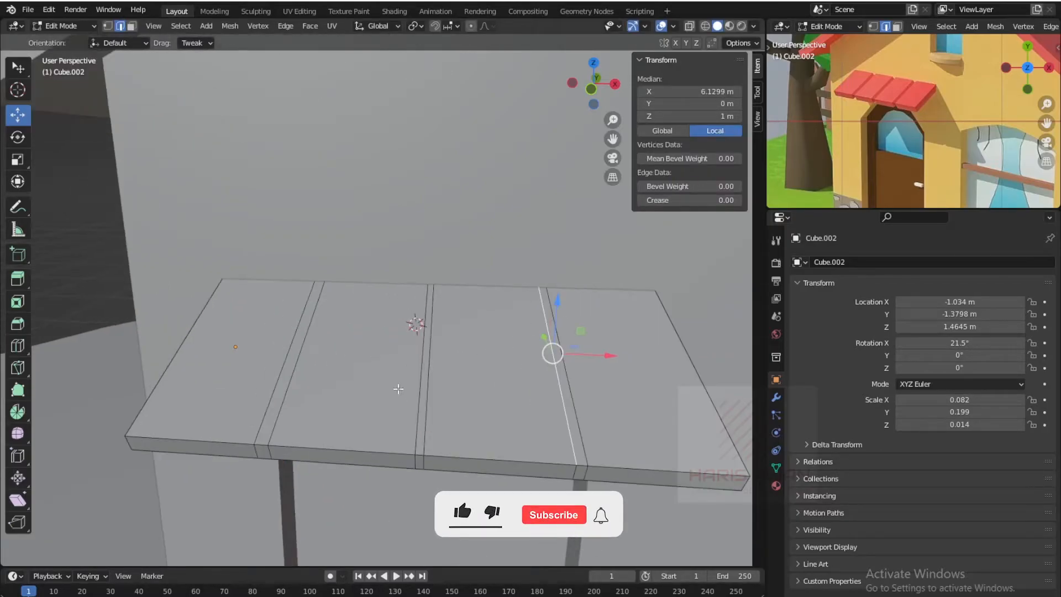
left_click(282, 367, "alt")
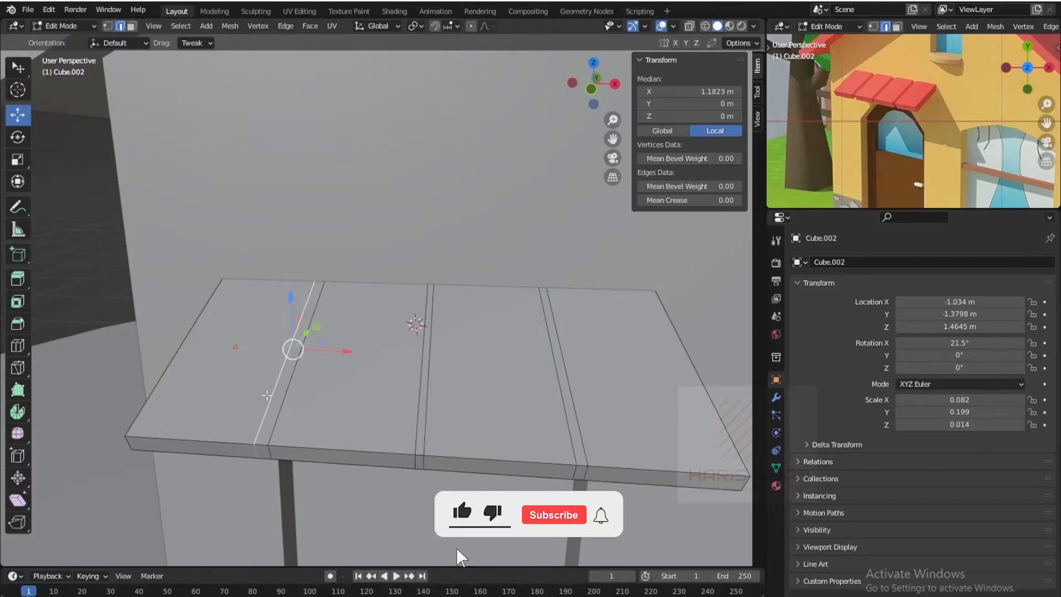
left_click(297, 363, "alt")
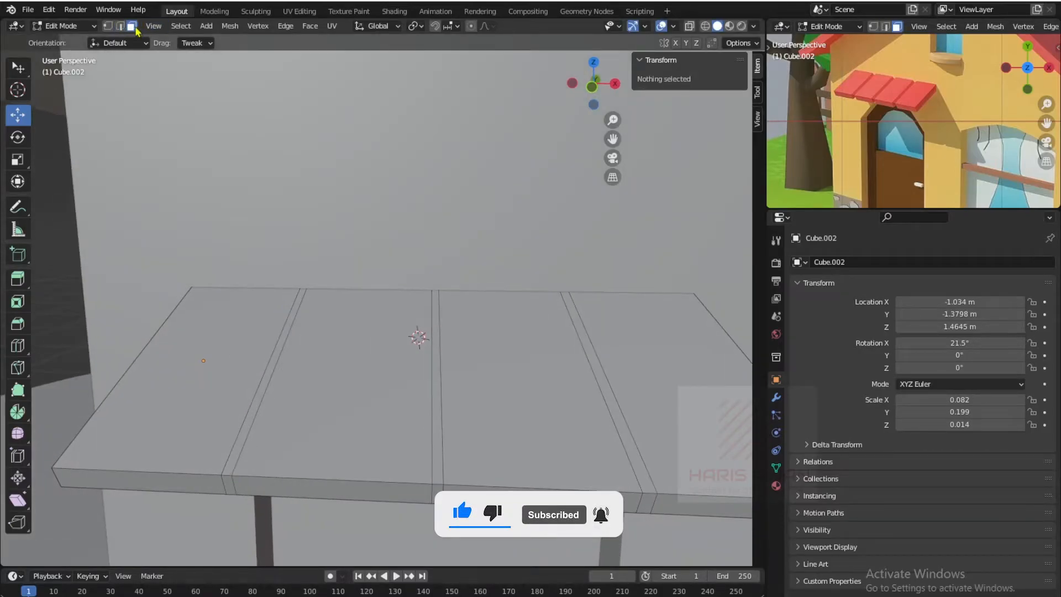
- Select the three narrow face strips around the awning board and extrude them inward along normals to form plank gaps
left_click(227, 477, "alt")
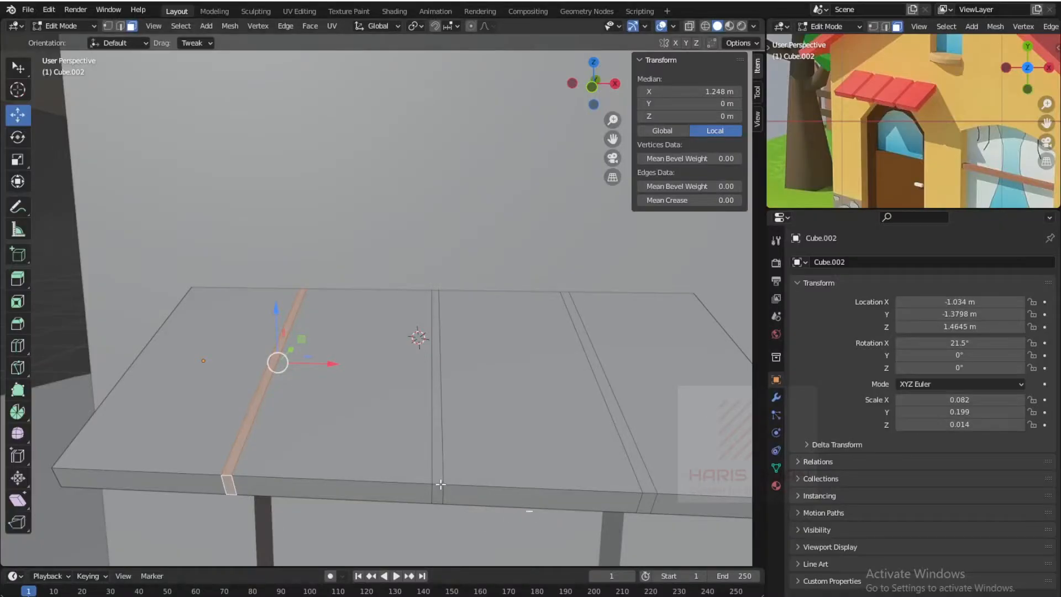
left_click(441, 484, "alt+shift")
middle_click_drag(586, 474, 459, 458)
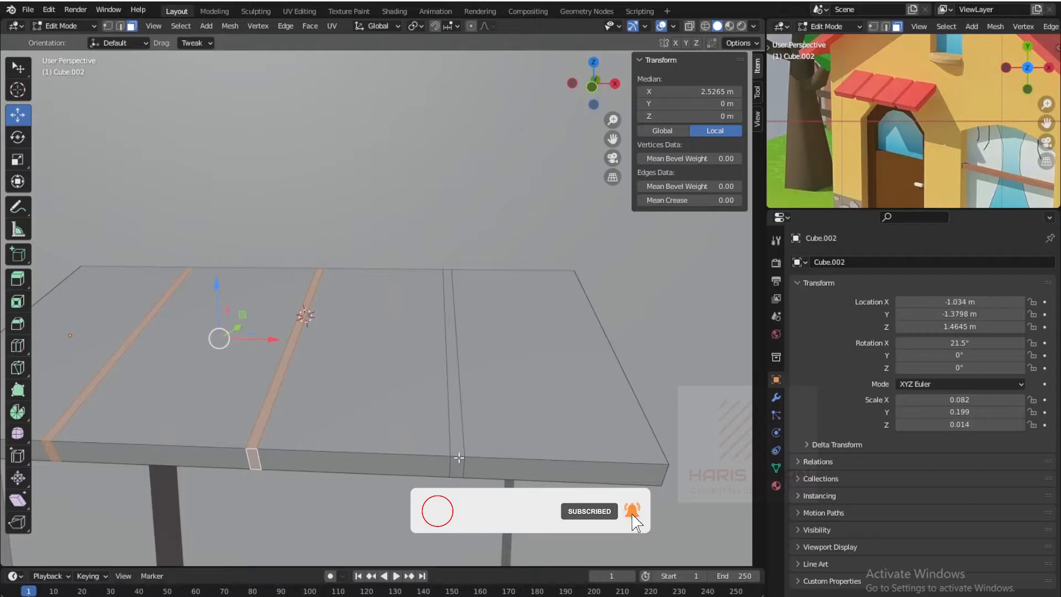
left_click(459, 457, "alt+shift")
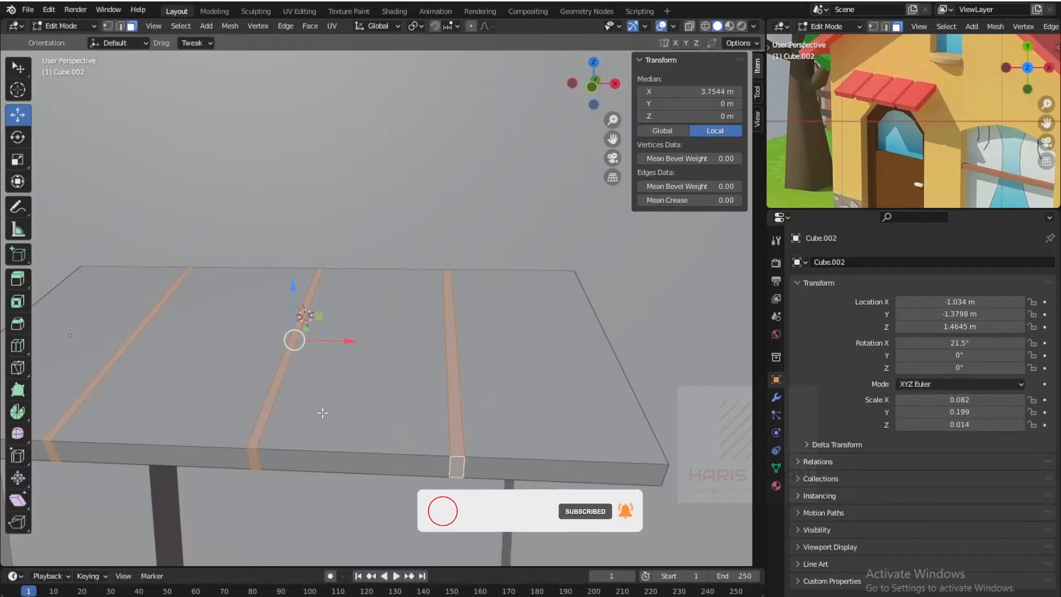
scroll(330, 430, "down", 3)
middle_click_drag(459, 374, 420, 372)
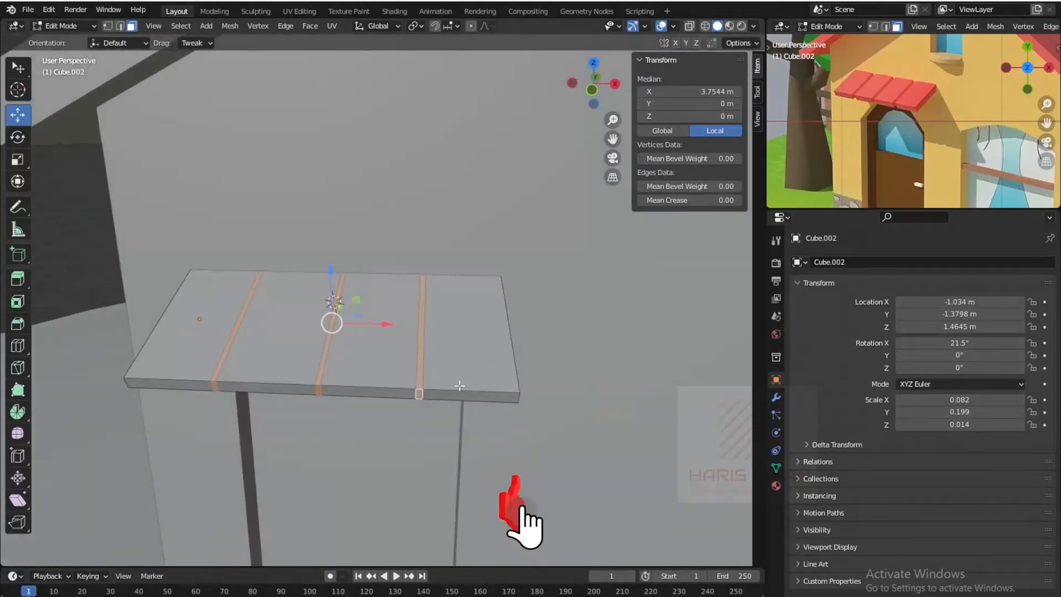
left_click(18, 280)
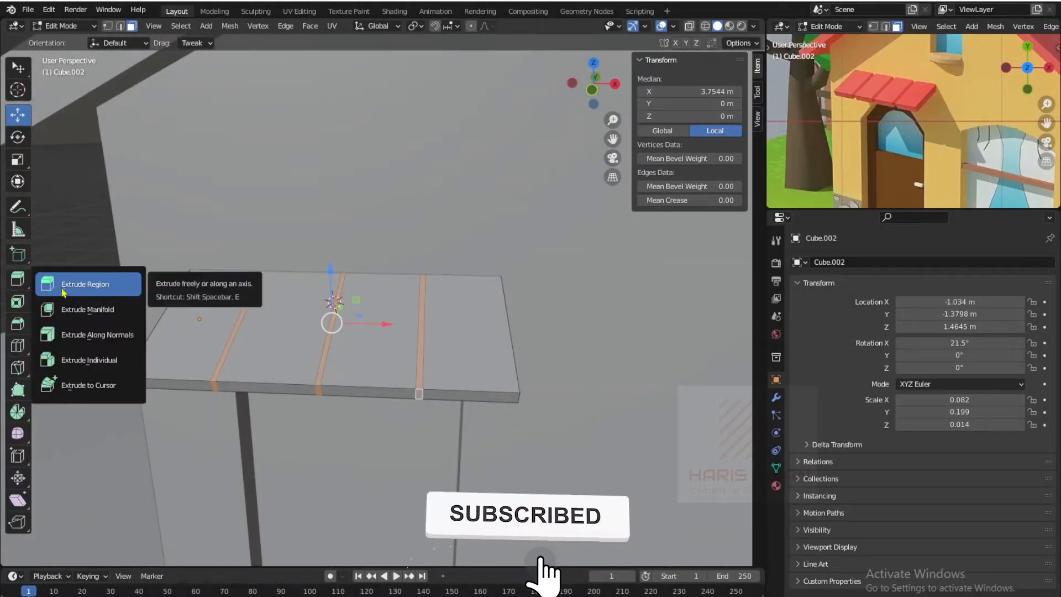
left_click(84, 332)
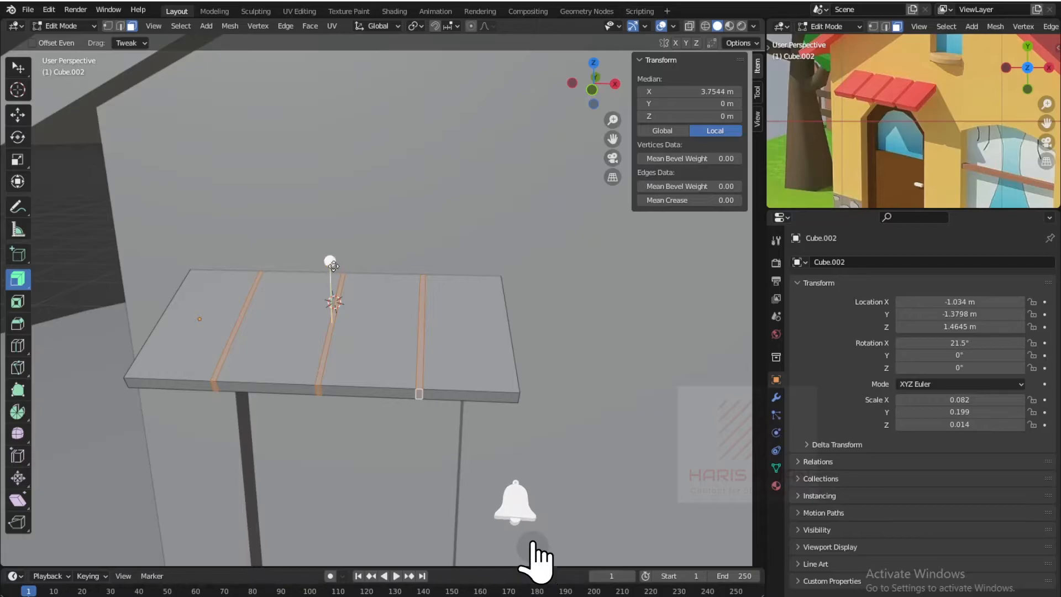
left_click_drag(330, 261, 338, 284)
middle_click_drag(328, 296, 388, 269)
scroll(379, 254, "up", 4)
scroll(315, 272, "down", 5)
key("Tab")
- Examine the plank gaps on the awning and compare the house front with the reference image
middle_click_drag(315, 271, 271, 238)
scroll(156, 249, "up", 2)
left_click(142, 236)
scroll(208, 256, "down", 2)
scroll(310, 251, "up", 4)
scroll(340, 274, "up", 3)
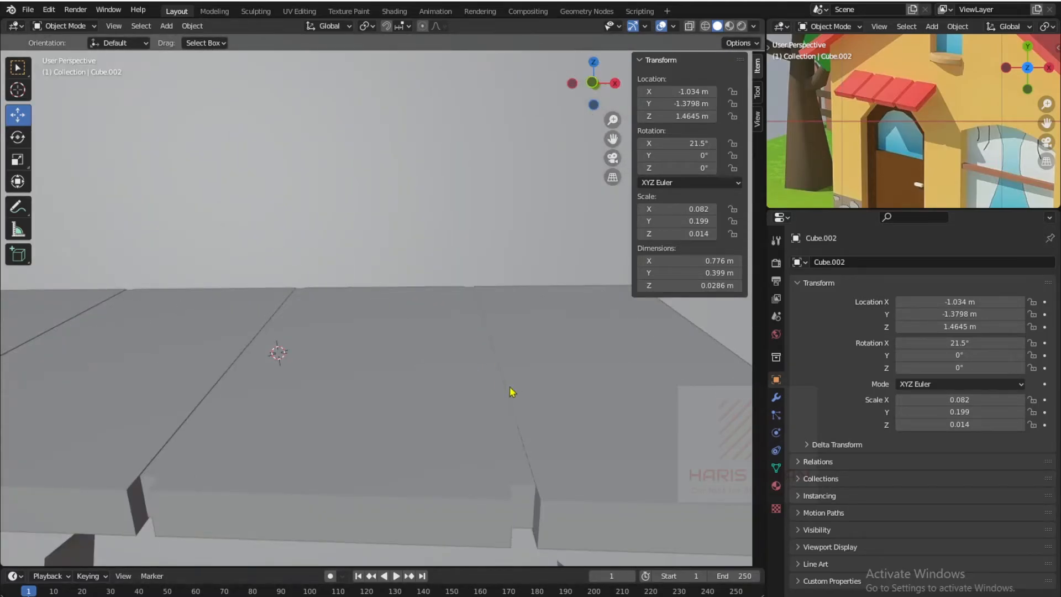
middle_click_drag(540, 483, 513, 453)
scroll(402, 396, "down", 10)
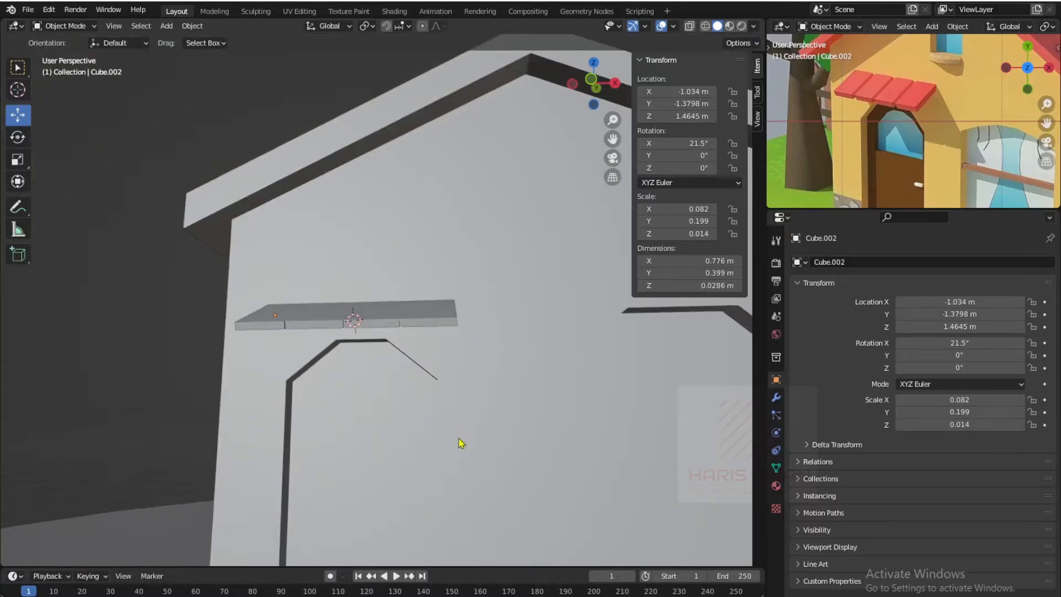
scroll(536, 354, "down", 2)
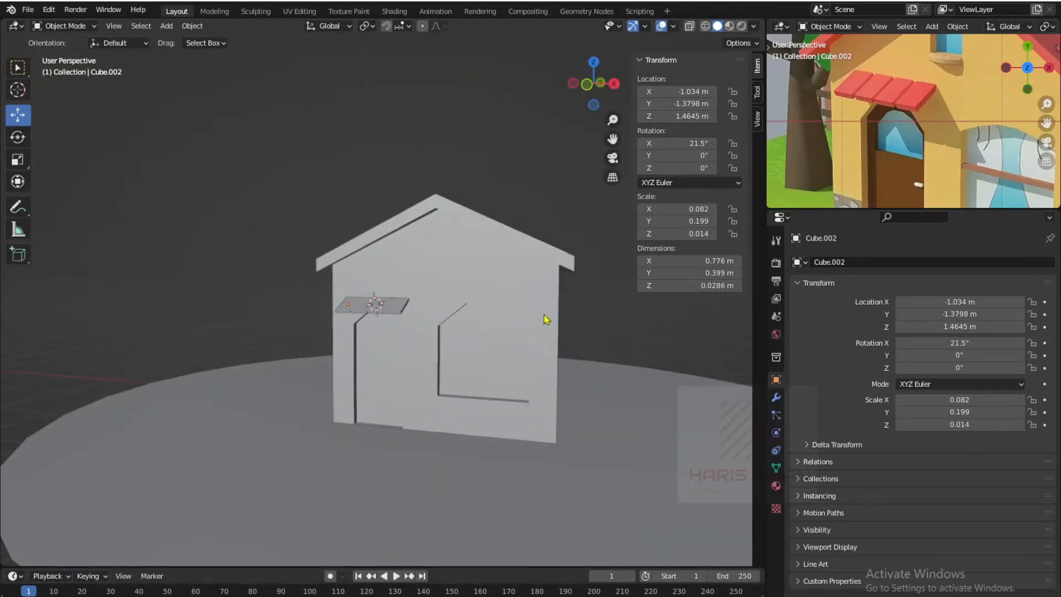
scroll(934, 103, "down", 2)
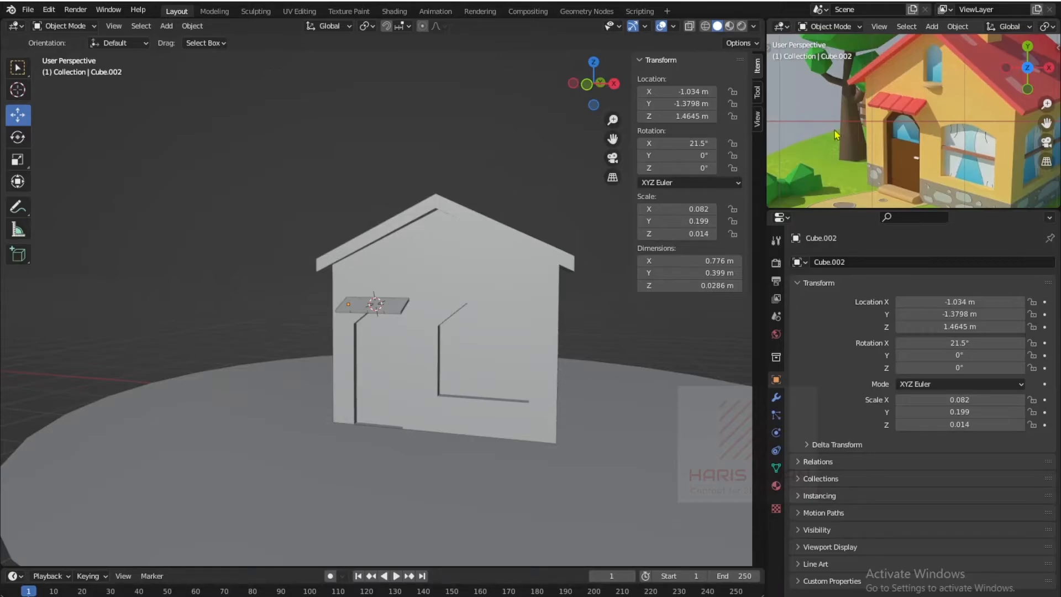
scroll(448, 239, "up", 4)
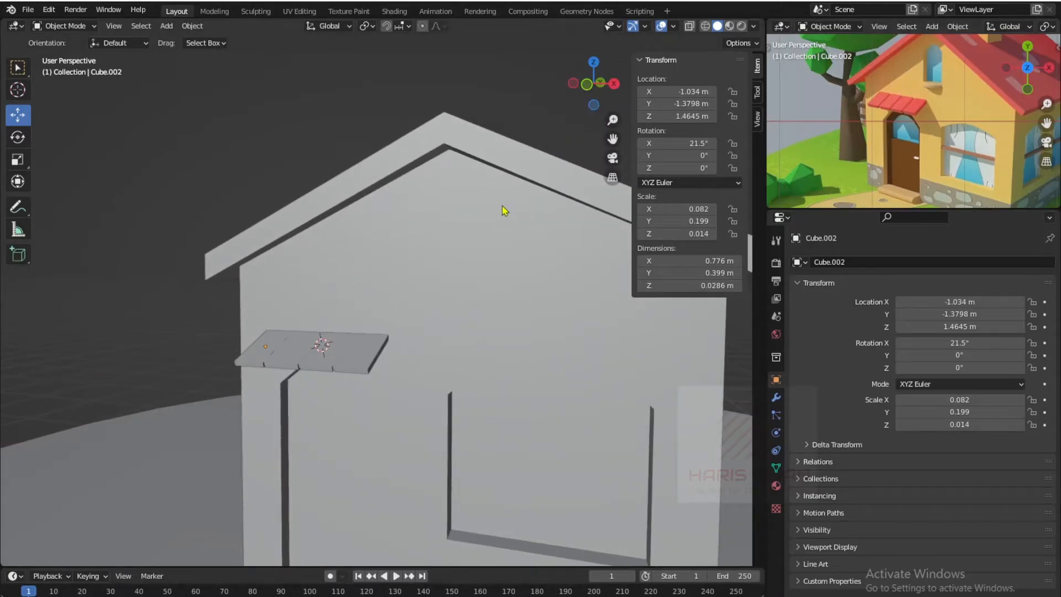
scroll(504, 210, "down", 4)
middle_click_drag(495, 225, 549, 233)
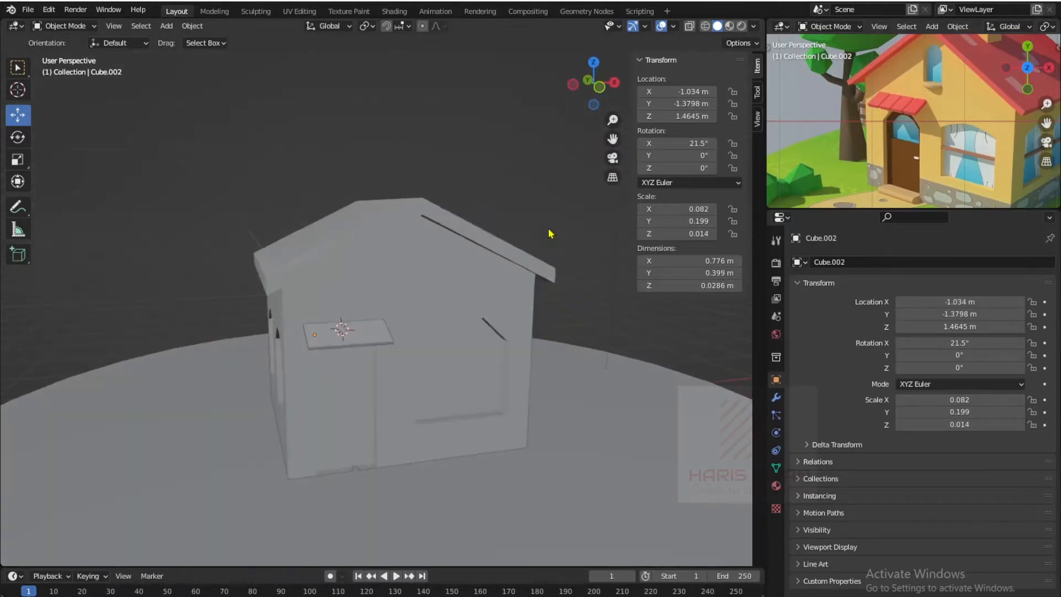
middle_click_drag(492, 257, 376, 278, "shift")
scroll(375, 278, "up", 3)
scroll(373, 278, "down", 3)
- In the house mesh, add vertical loop cuts on both sides of the gable's centre line, at about local X -0.14 m and 0.13 m
left_click(345, 282)
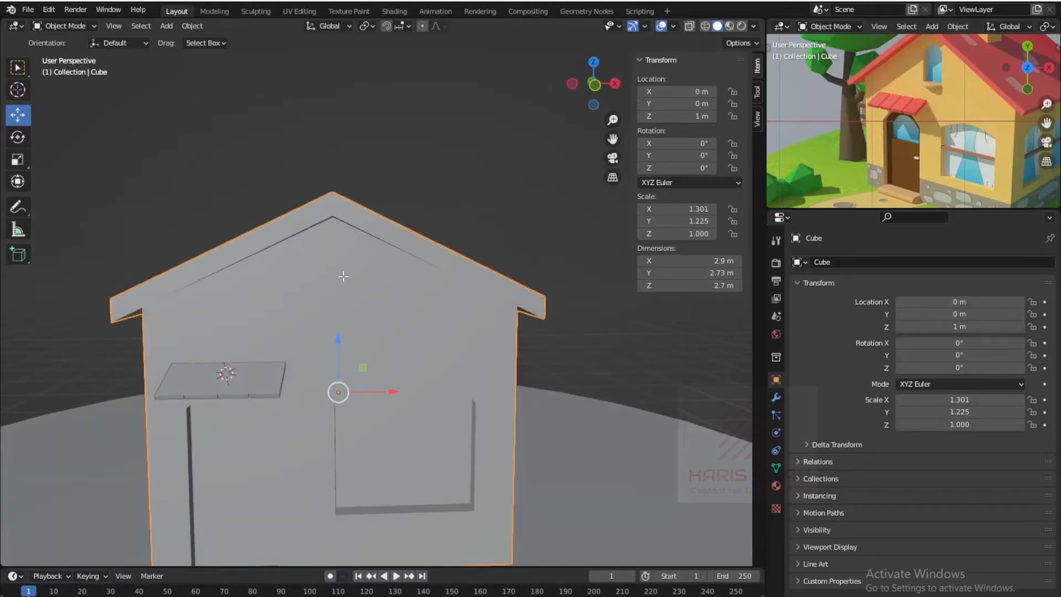
key("Tab")
scroll(339, 292, "up", 2)
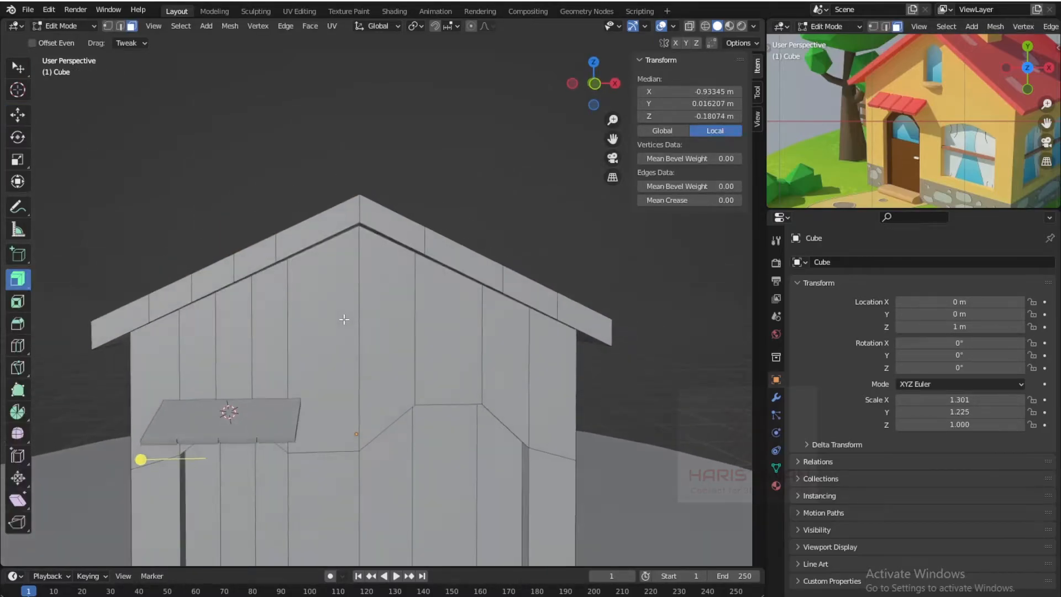
middle_click_drag(930, 83, 970, 89)
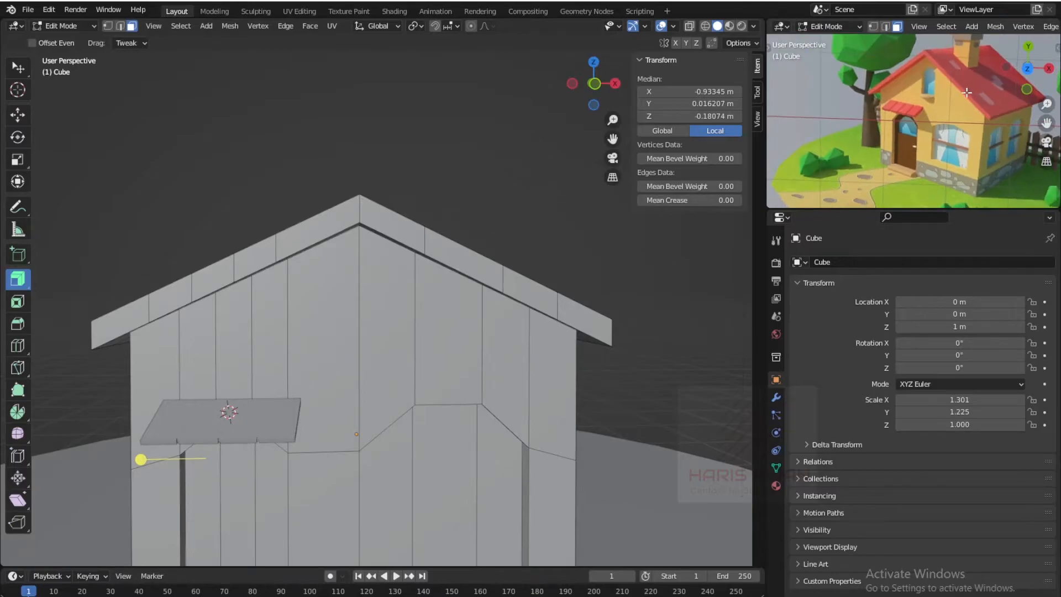
scroll(928, 102, "up", 3)
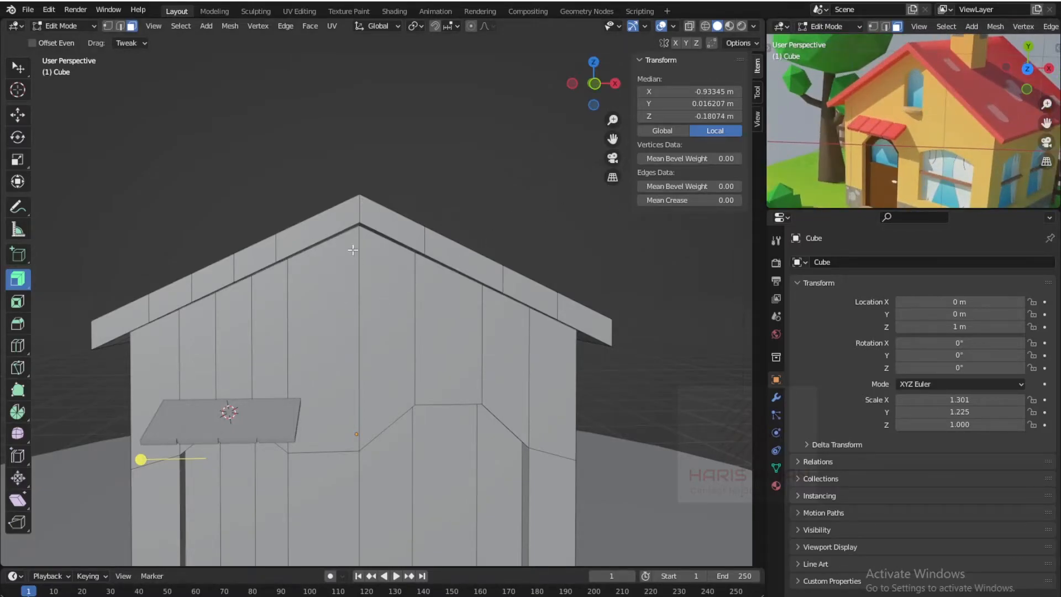
left_click_drag(336, 226, 392, 310)
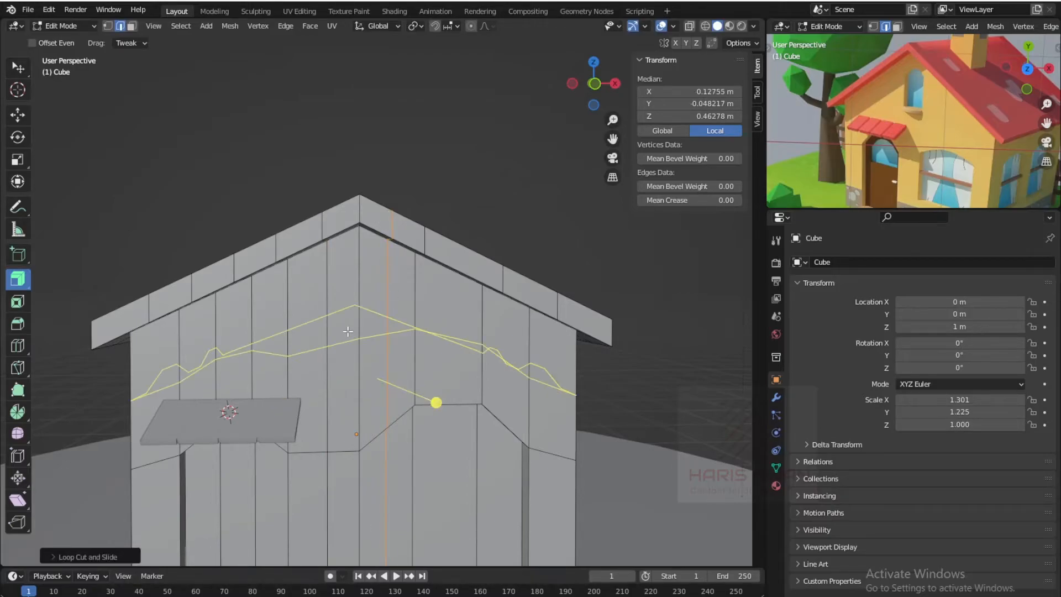
- Add two horizontal loop cuts across the front gable wall, one above the door and window openings and one just under the roof
mouse_move(347, 331)
left_mouse_down()
mouse_move(346, 351)
mouse_move(342, 335)
left_mouse_up()
scroll(363, 336, "up", 2)
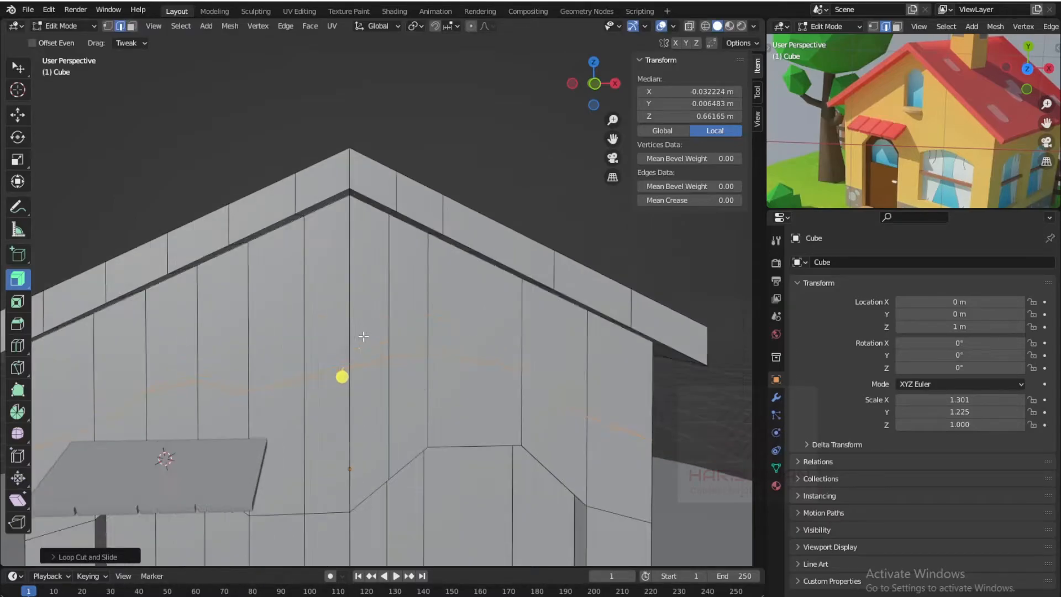
left_click_drag(326, 242, 323, 190)
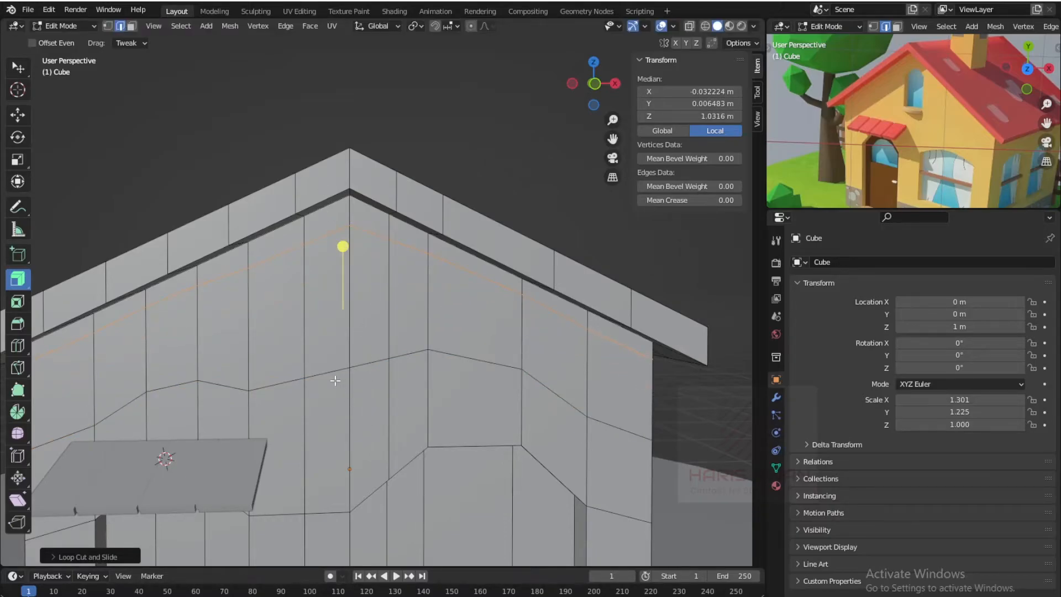
- Select the lower of the two horizontal loops and move it slightly down along Z
key("ctrl+z")
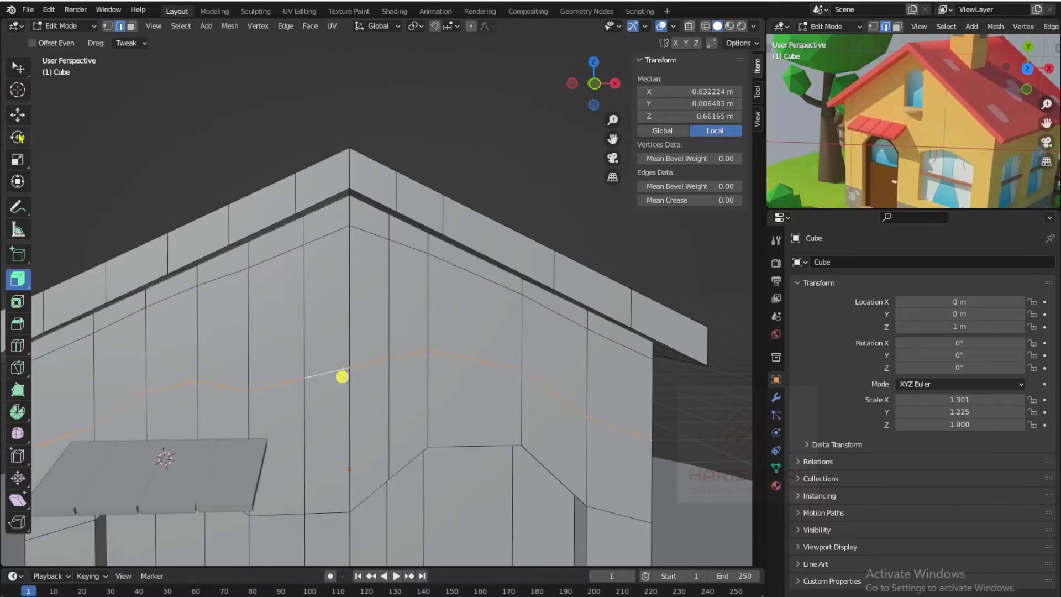
left_click(17, 115)
left_click_drag(344, 324, 344, 341)
left_click(354, 361)
- Copy the local Z of 0.702237 m from the loop vertex at X -0.14319 m to the gable's centre-line vertex
key("1")
left_click(305, 398)
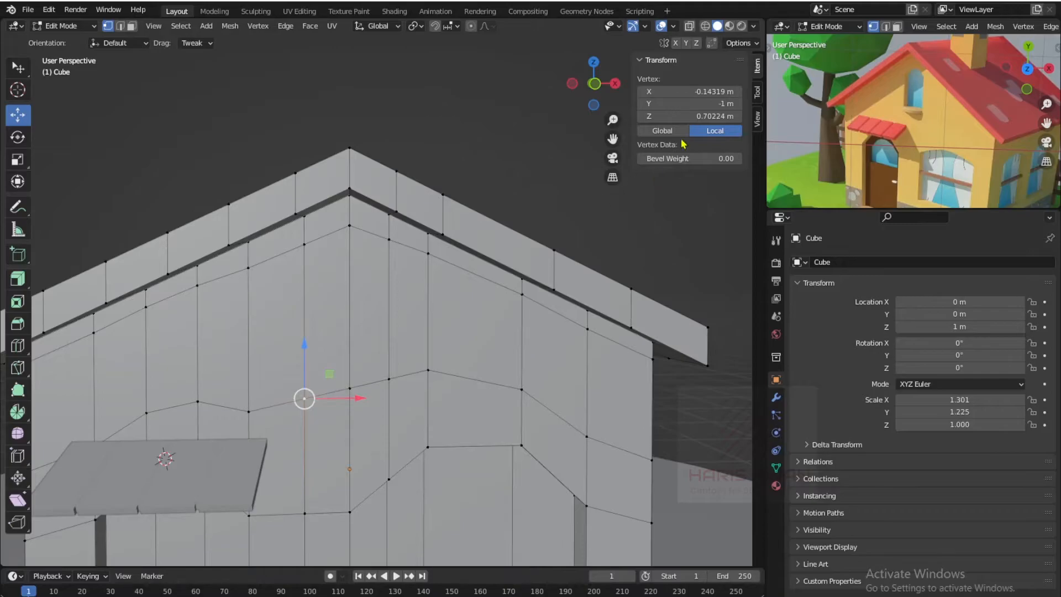
left_click(685, 117)
key("ctrl+c")
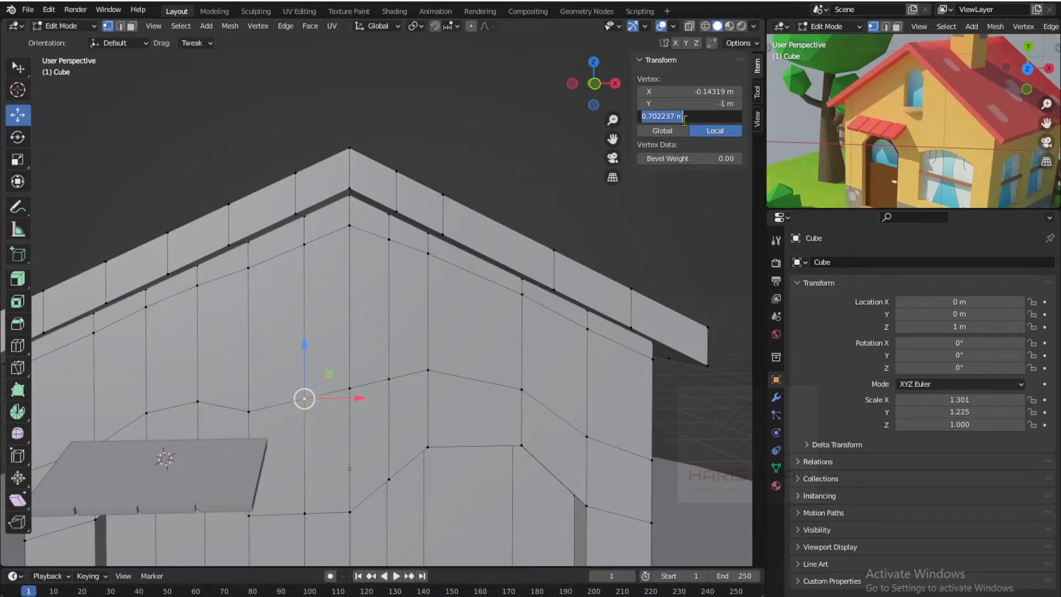
left_click(366, 375)
left_click(348, 396)
left_click(355, 383)
left_click(690, 116)
key("ctrl+v")
key("Return")
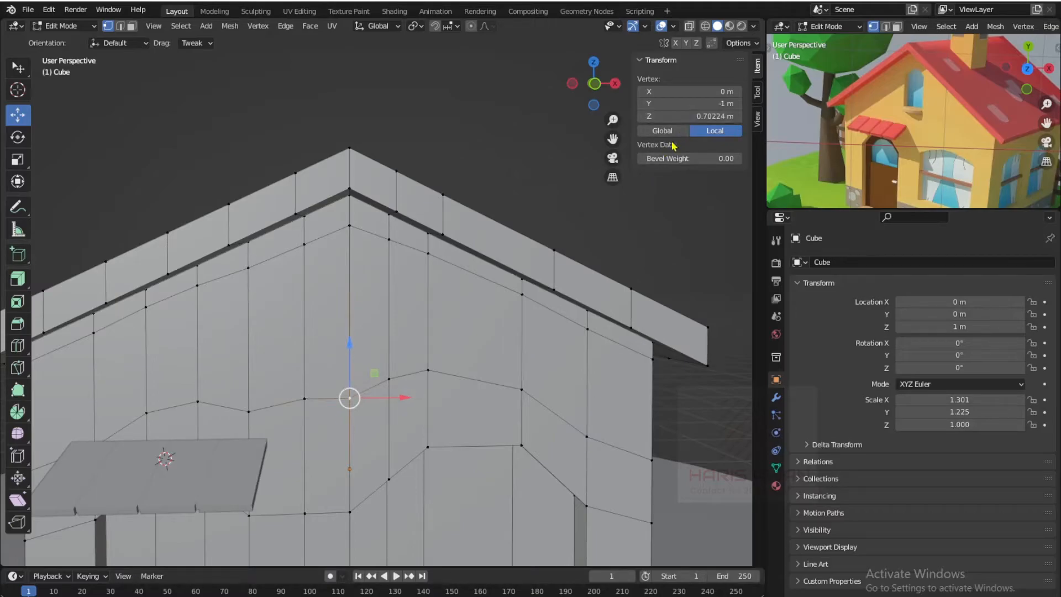
- Set the local Z of the loop vertex at X 0.12576 m to the copied 0.702237 m
left_click(394, 382)
left_click(697, 113)
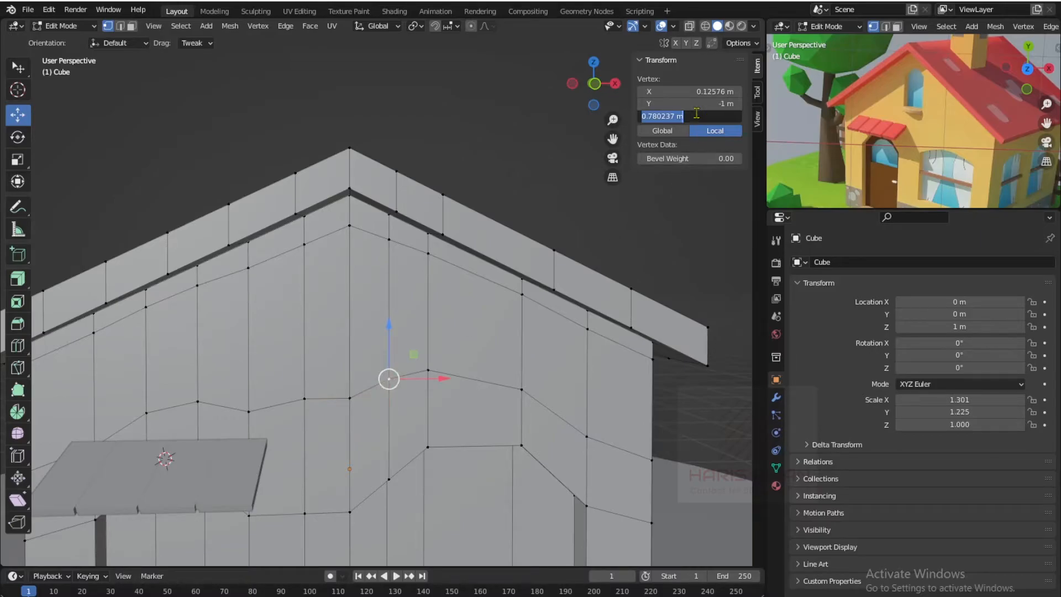
key("ctrl+v")
key("Return")
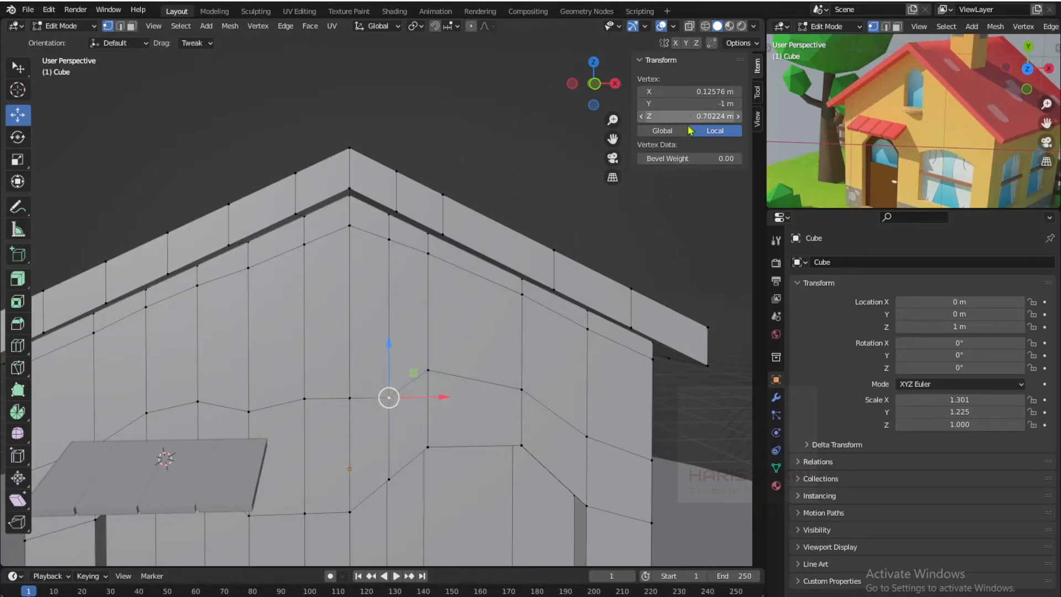
left_click(478, 175)
- Extrude the two faces at the gable's centre inward with Extrude Region to form the upper window recess, and return to Object Mode
key("3")
left_click(370, 312)
left_click(334, 322, "shift")
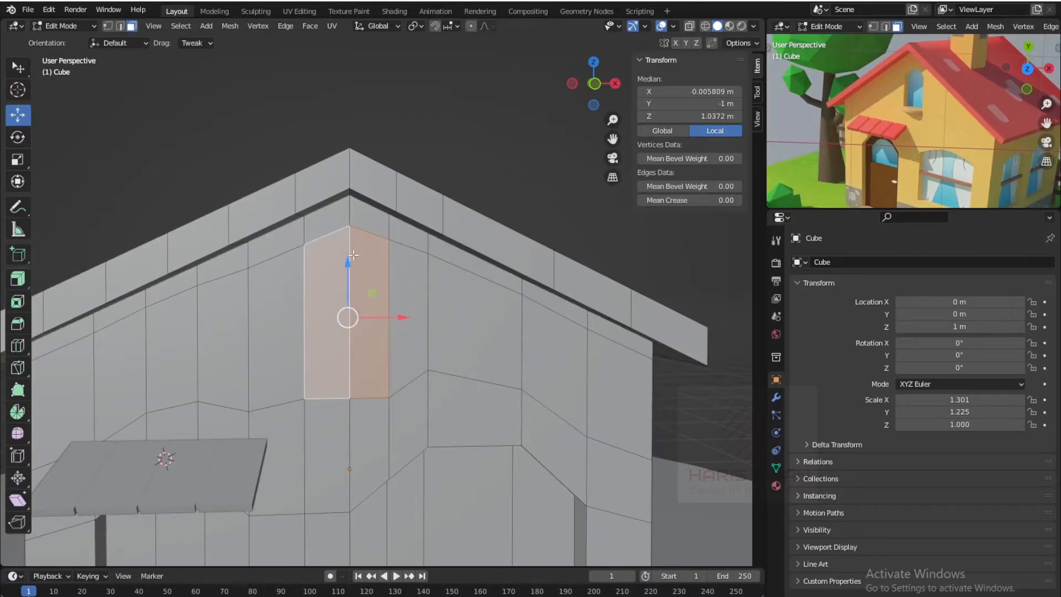
left_click(17, 283)
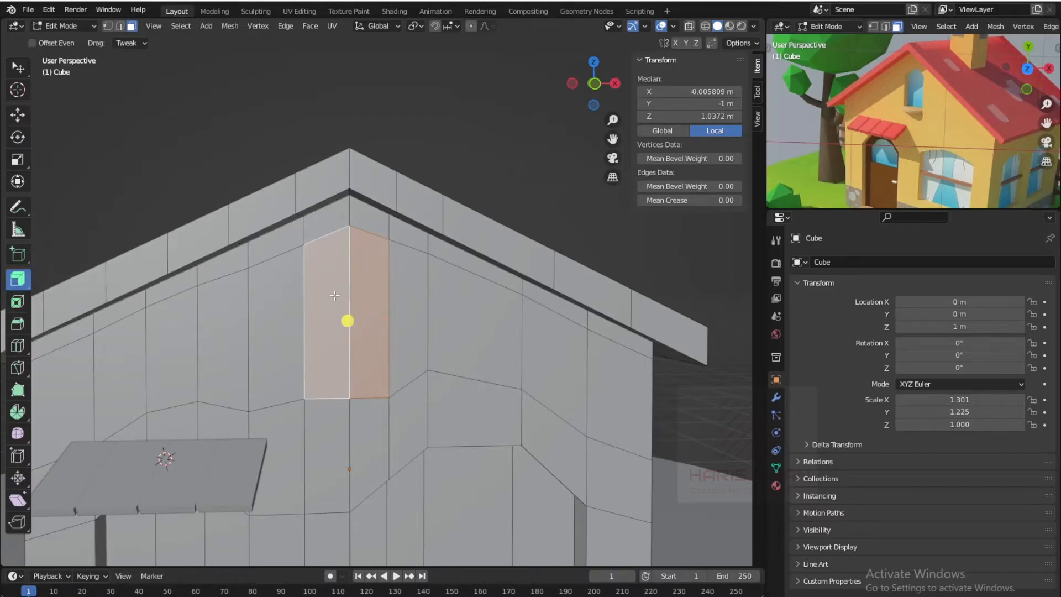
middle_click_drag(337, 292, 289, 310)
left_click_drag(28, 286, 64, 286)
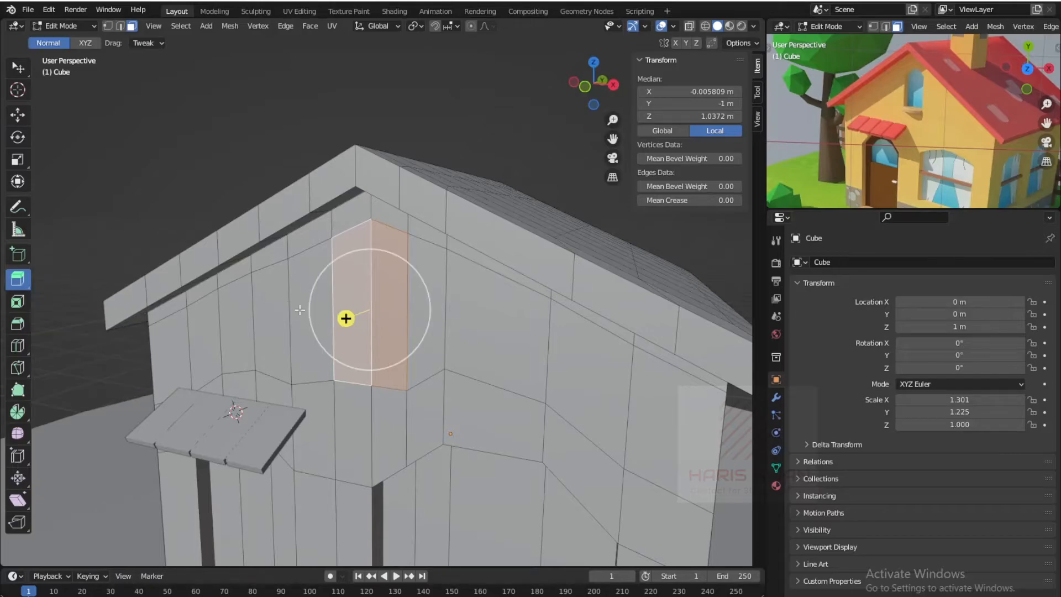
middle_click_drag(298, 307, 284, 324)
left_click_drag(348, 315, 359, 313)
left_click(161, 202)
scroll(214, 277, "down", 4)
middle_click_drag(213, 277, 244, 270)
key("Tab")
middle_click_drag(323, 265, 293, 277)
scroll(294, 277, "up", 4)
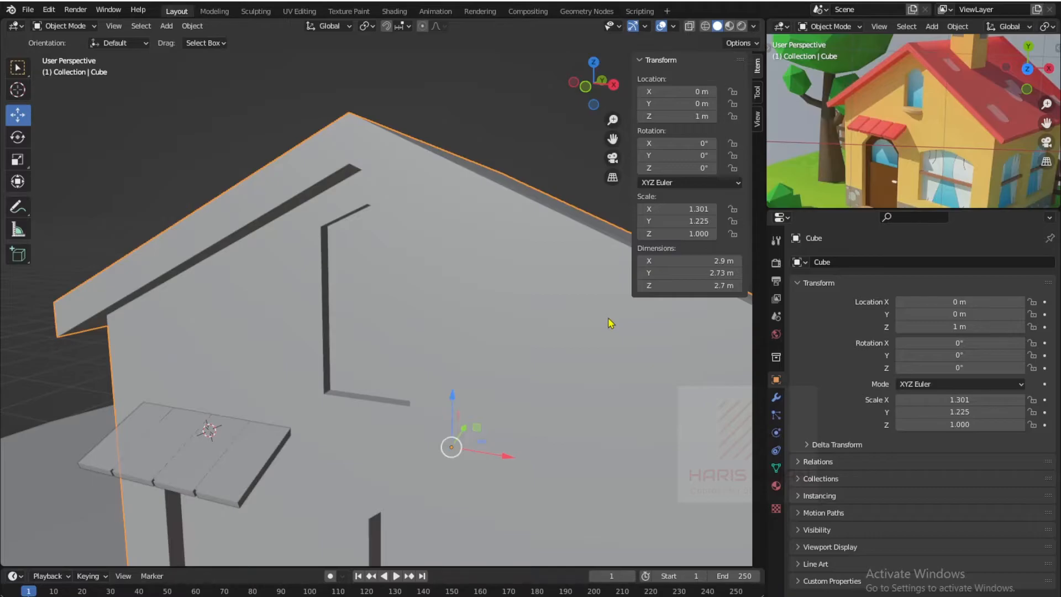
- Deselect the house and add a cylinder mesh at the 3D cursor above the door
left_click(143, 161)
key("shift+a")
mouse_move(279, 267)
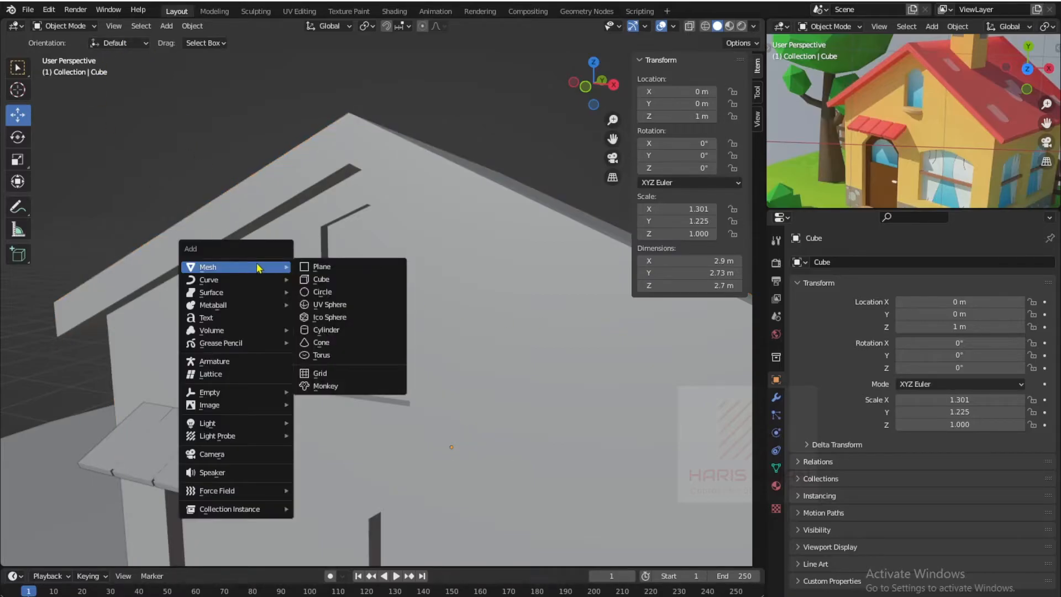
left_click(327, 330)
scroll(330, 342, "down", 4)
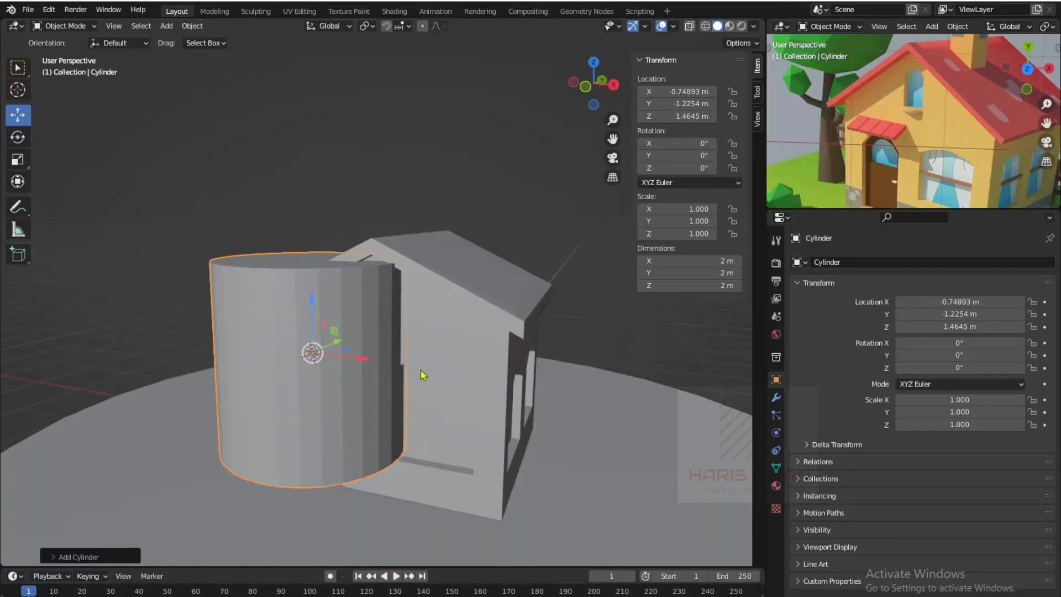
scroll(422, 375, "up", 3)
scroll(502, 394, "down", 3)
- Flatten the cylinder along Z and shrink it uniformly, to about 0.785 m across and 0.068 m thick
key("s")
key("z")
left_click(340, 353)
key("s")
left_click(416, 375)
scroll(415, 375, "up", 2)
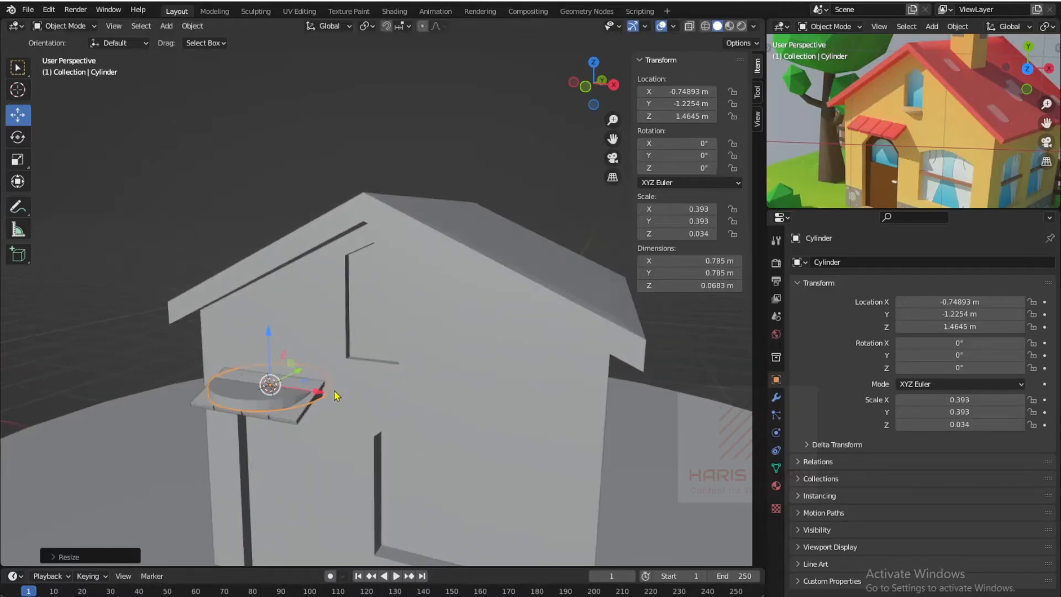
- Move the cylinder along X and Z to the base of the upper window recess, at about X -0.056 m and Z 1.683 m
key("g")
key("x")
left_click(345, 375)
key("g")
key("z")
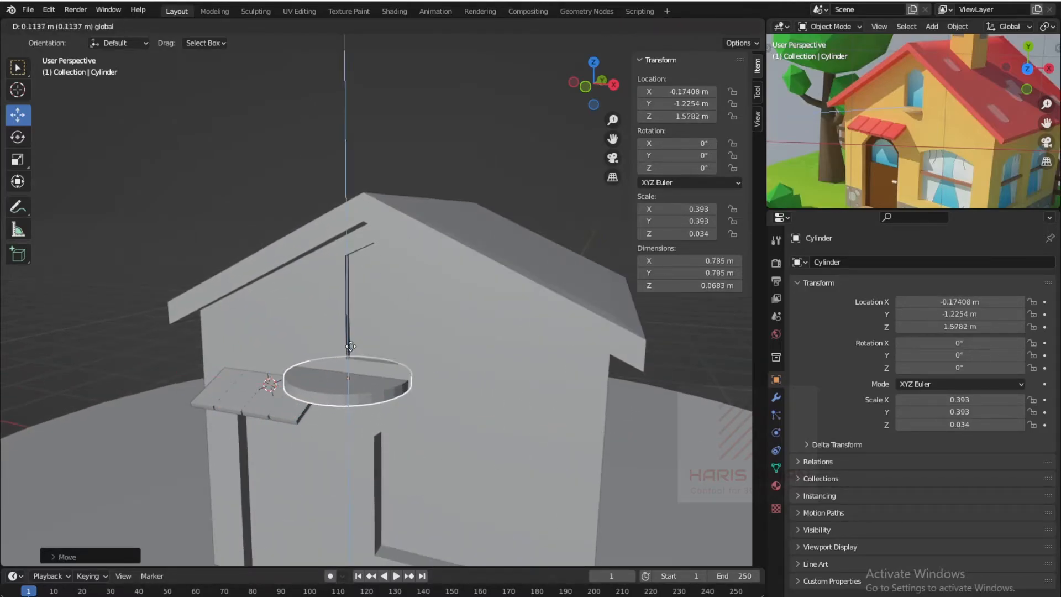
left_click(367, 365)
scroll(367, 365, "up", 3)
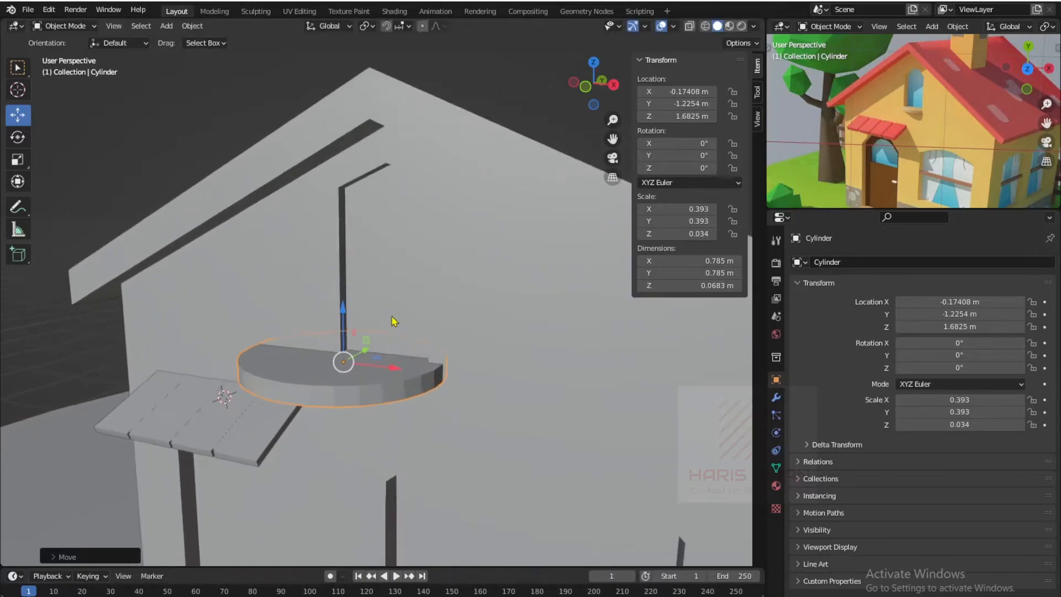
left_click_drag(392, 370, 420, 371)
- Shrink the cylinder uniformly to about 0.414 m across and centre it under the window recess at about X -0.008 m, Z 1.688 m
key("s")
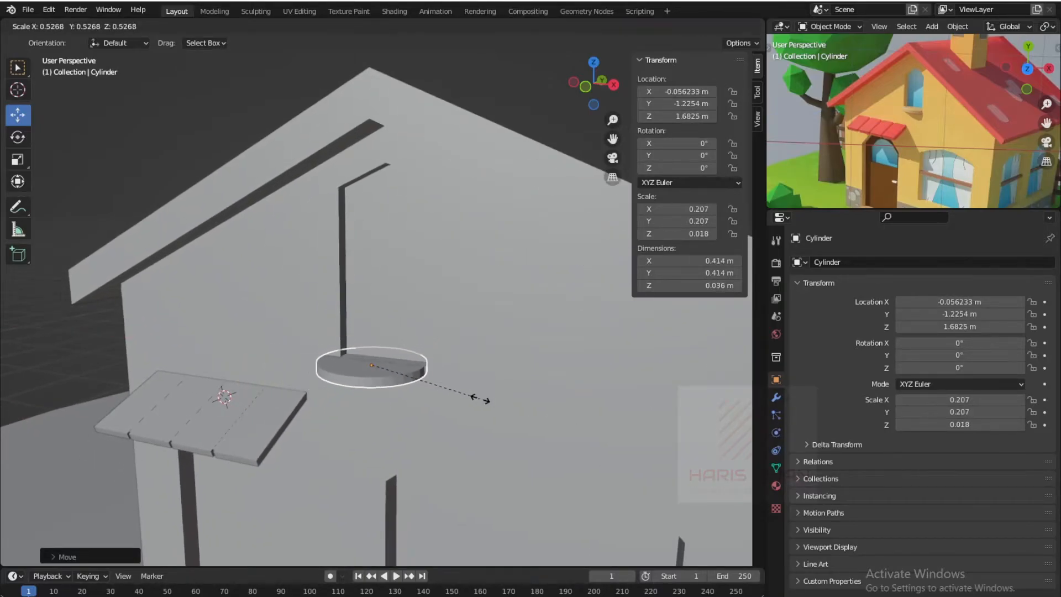
left_click(479, 399)
scroll(469, 409, "up", 3)
left_click_drag(385, 435, 412, 435)
left_click_drag(364, 388, 363, 385)
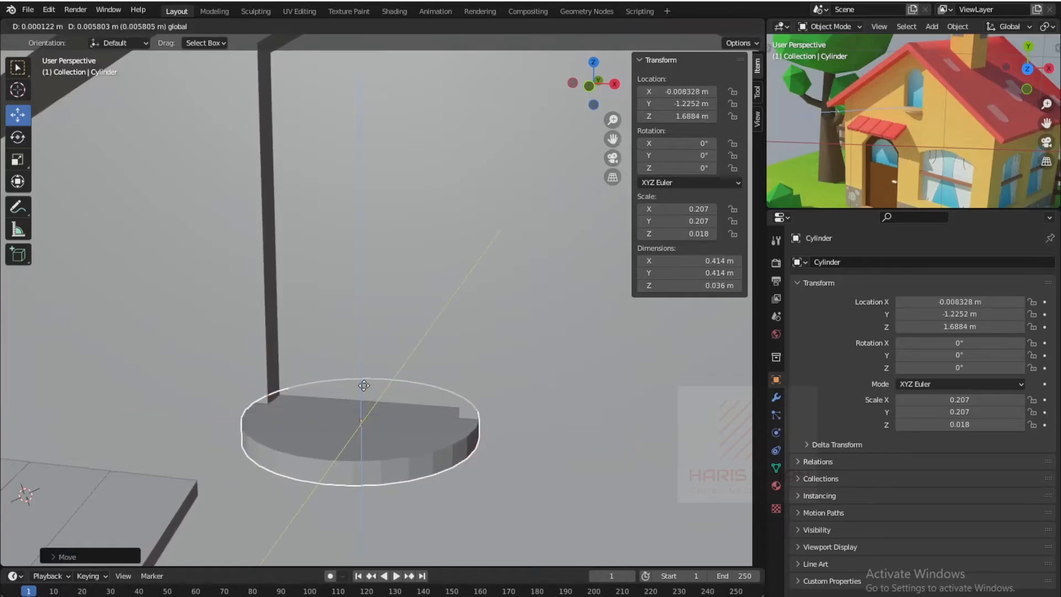
scroll(385, 399, "down", 3)
scroll(385, 400, "up", 5)
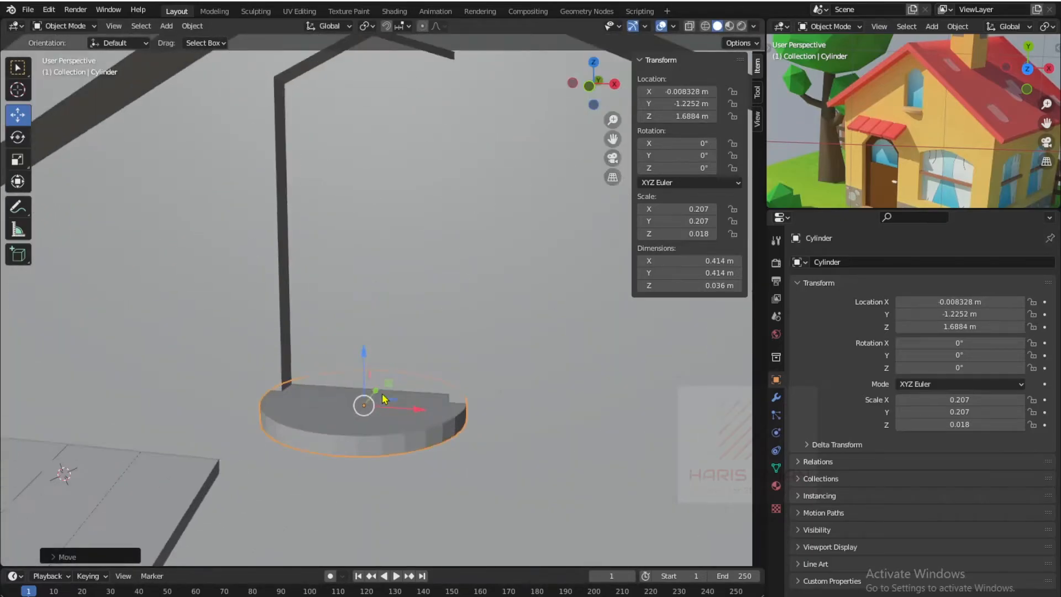
- Shrink the cylinder uniformly to about 0.377 m across and 0.033 m thick to fit the window recess's width, keeping it selected
key("s")
left_click(535, 460)
scroll(535, 460, "down", 4)
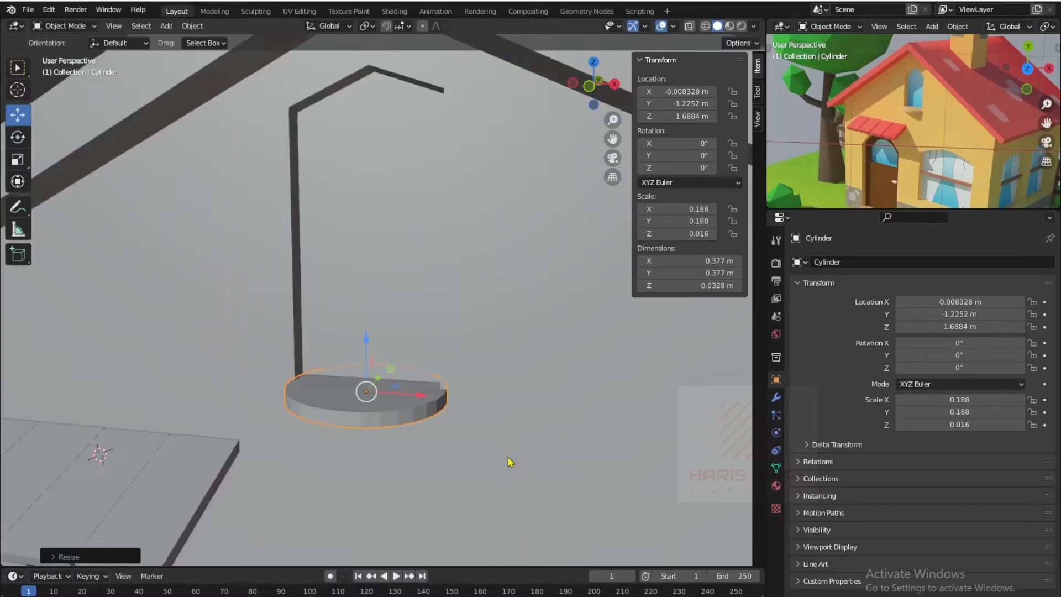
scroll(509, 462, "down", 4)
left_click(514, 154)
middle_click_drag(479, 383, 409, 412)
scroll(420, 354, "up", 4)
left_click(419, 362)
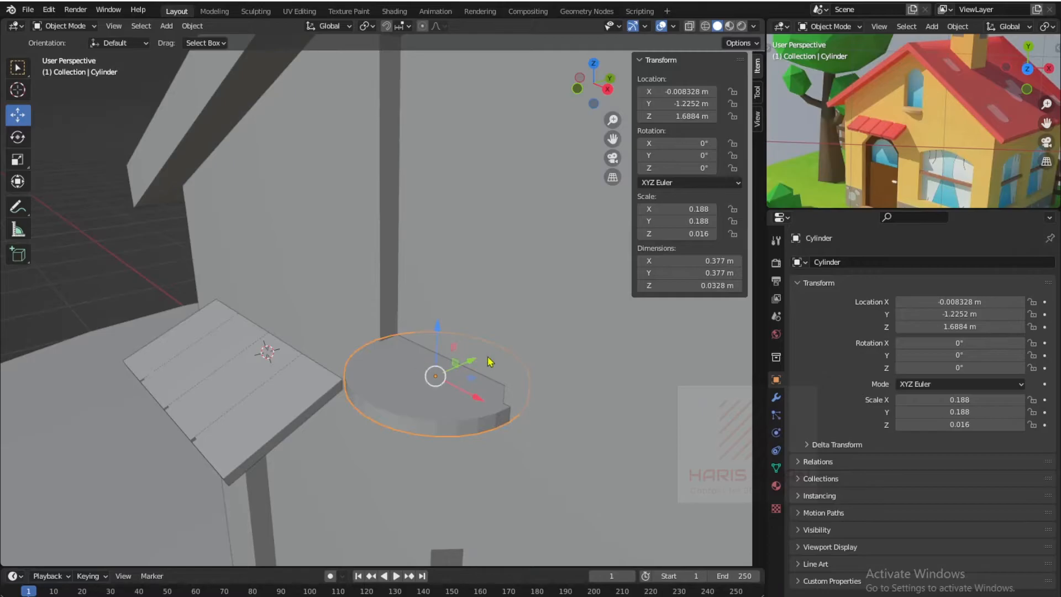
- Push the half-disc ledge into the front wall at Y about -1.16 m and scale it to about 0.38 m in diameter
left_click_drag(474, 363, 492, 352)
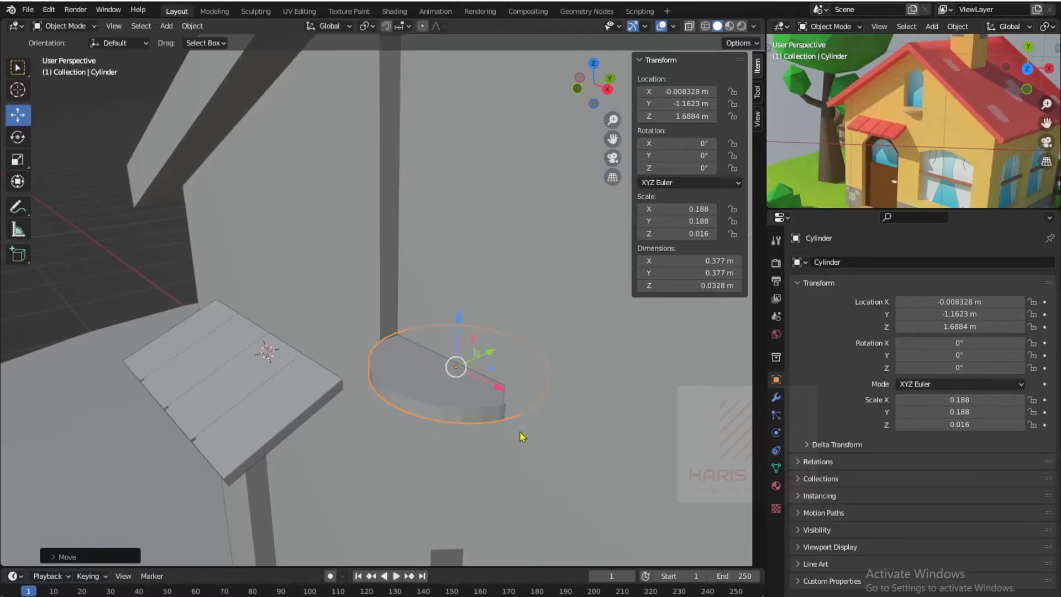
middle_click_drag(522, 503, 612, 399)
key("s")
left_click(603, 401)
middle_click_drag(455, 437, 450, 450)
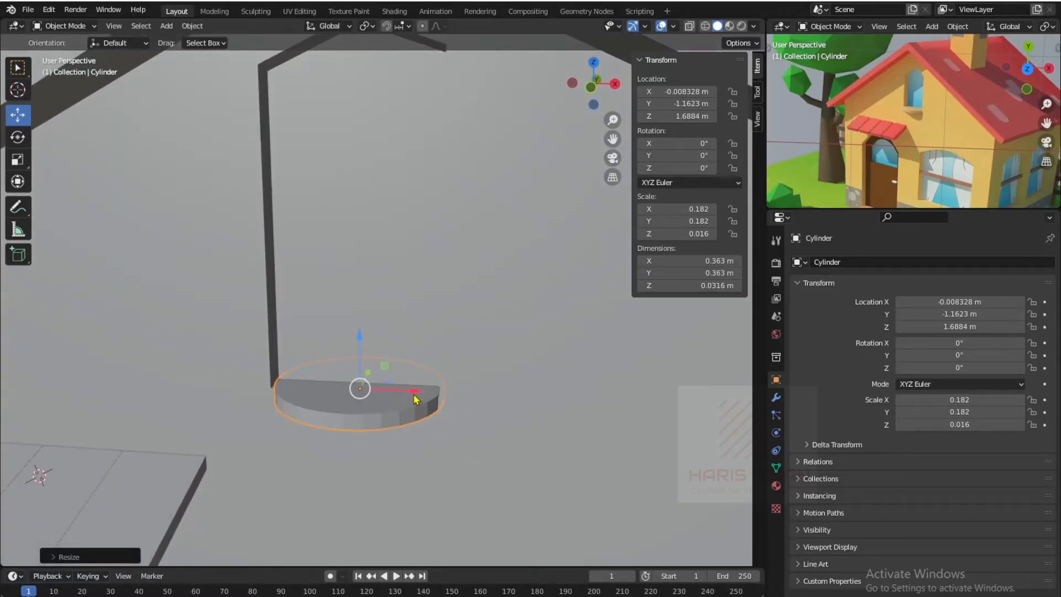
key("s")
left_click(462, 408)
scroll(436, 415, "down", 2)
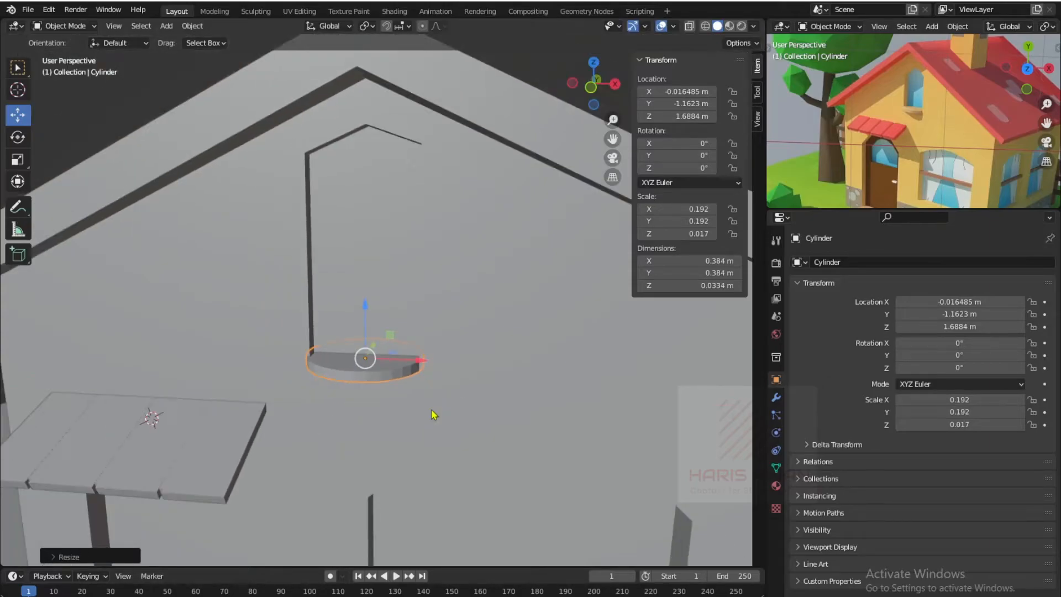
scroll(432, 411, "down", 5)
left_click(458, 167)
scroll(483, 382, "up", 4)
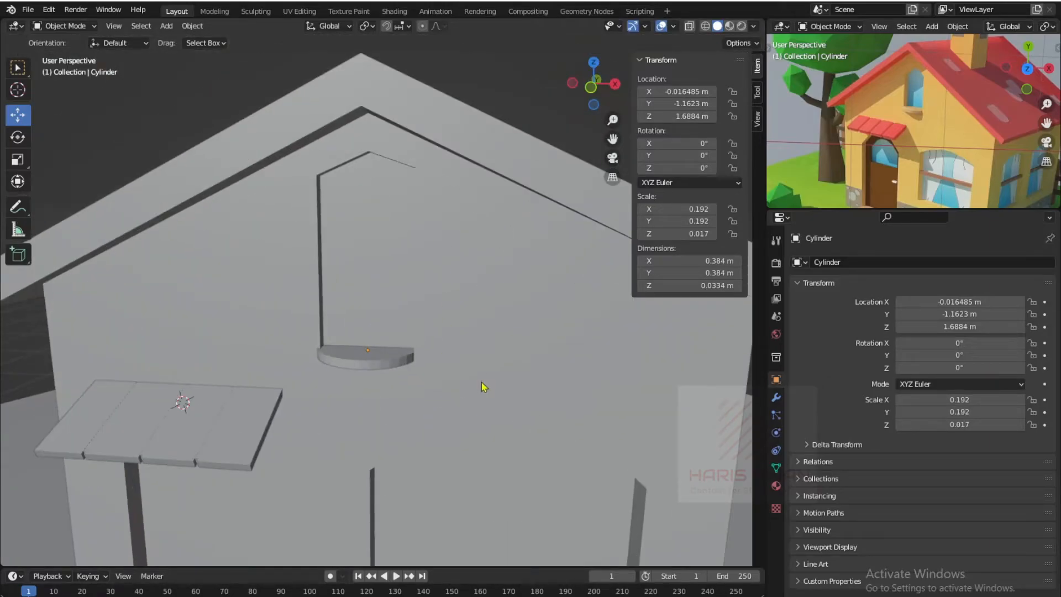
- Place the 3D cursor on the roof slope near the front gable and add a cube mesh there
scroll(393, 372, "down", 5)
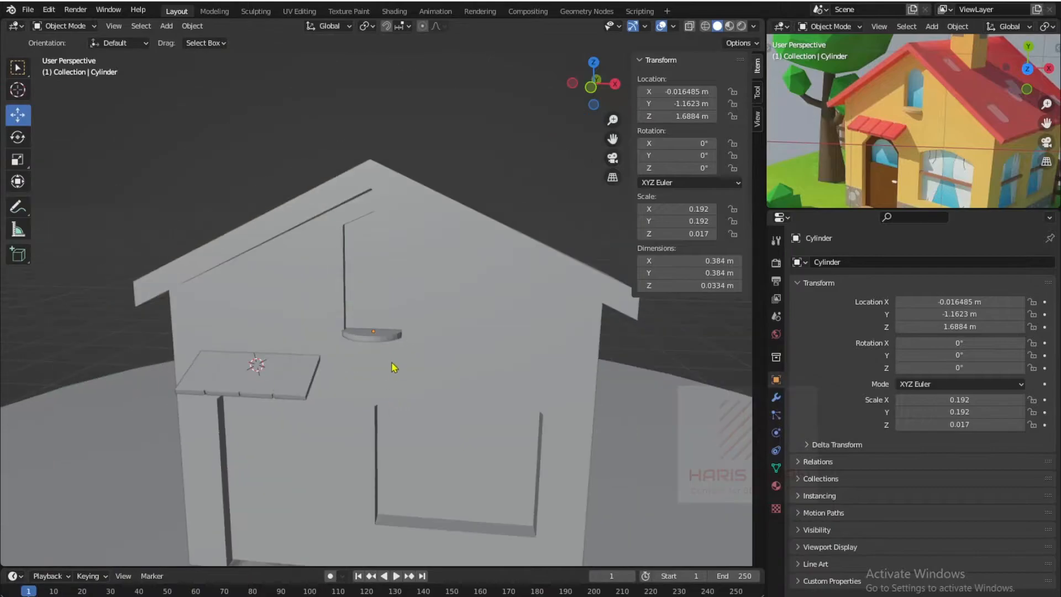
middle_click_drag(393, 372, 346, 375)
scroll(389, 339, "down", 2)
middle_click_drag(401, 355, 429, 375)
scroll(374, 408, "up", 5)
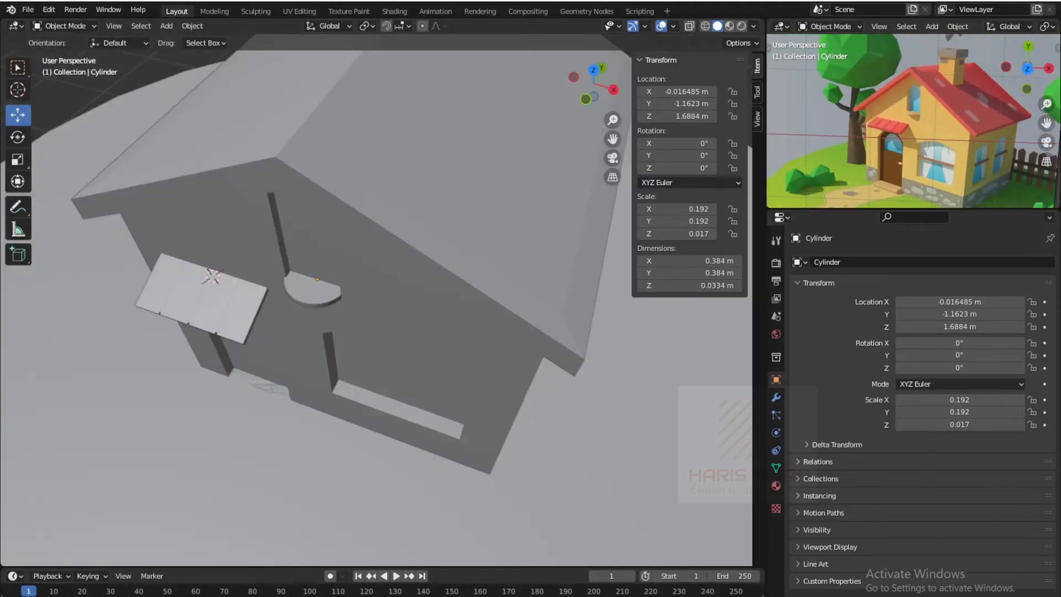
scroll(488, 358, "down", 2)
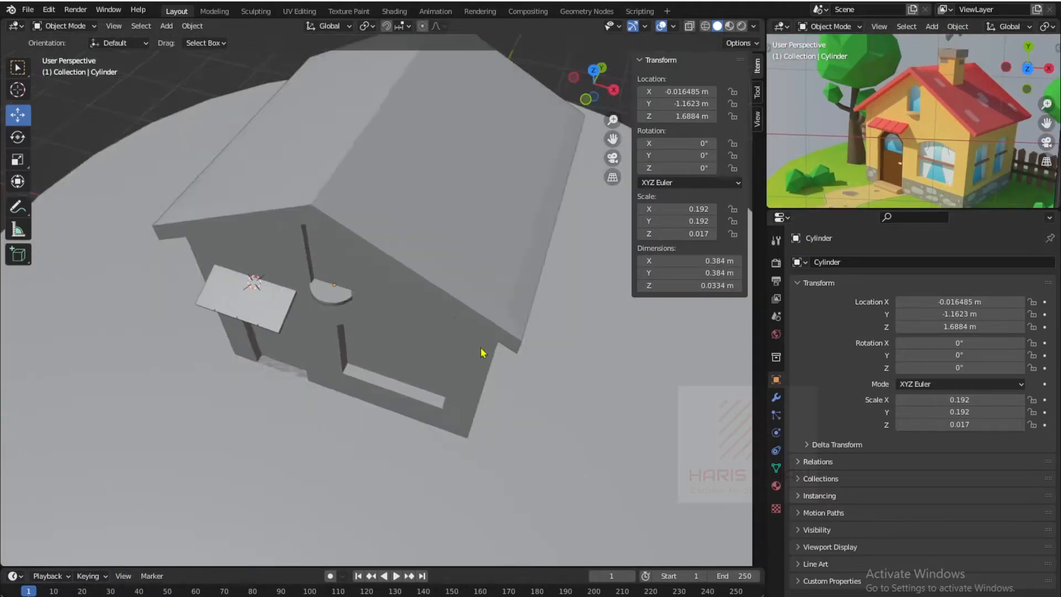
left_click(17, 90)
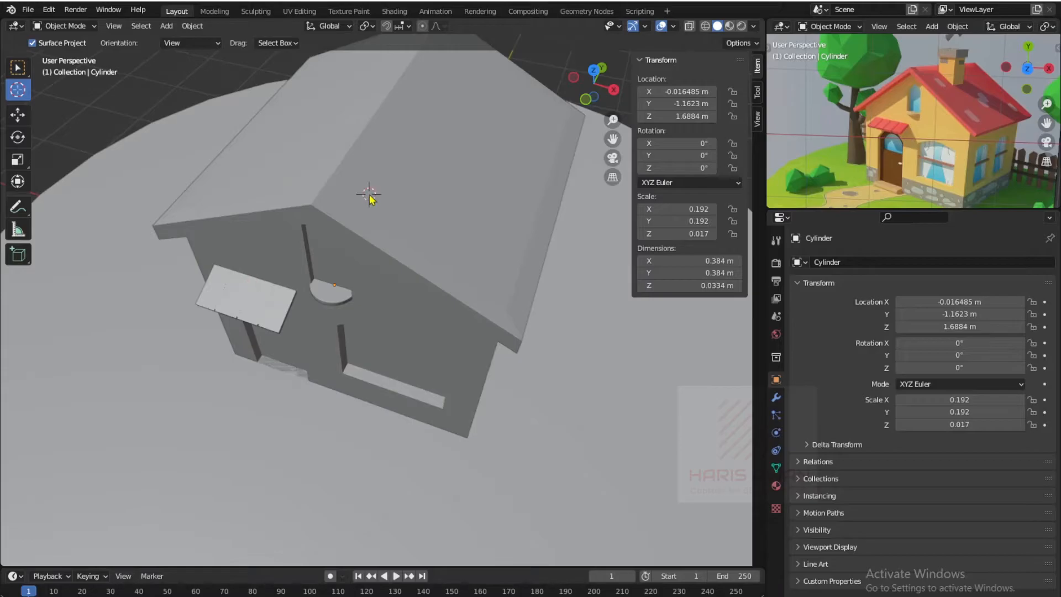
middle_click_drag(400, 175, 316, 228)
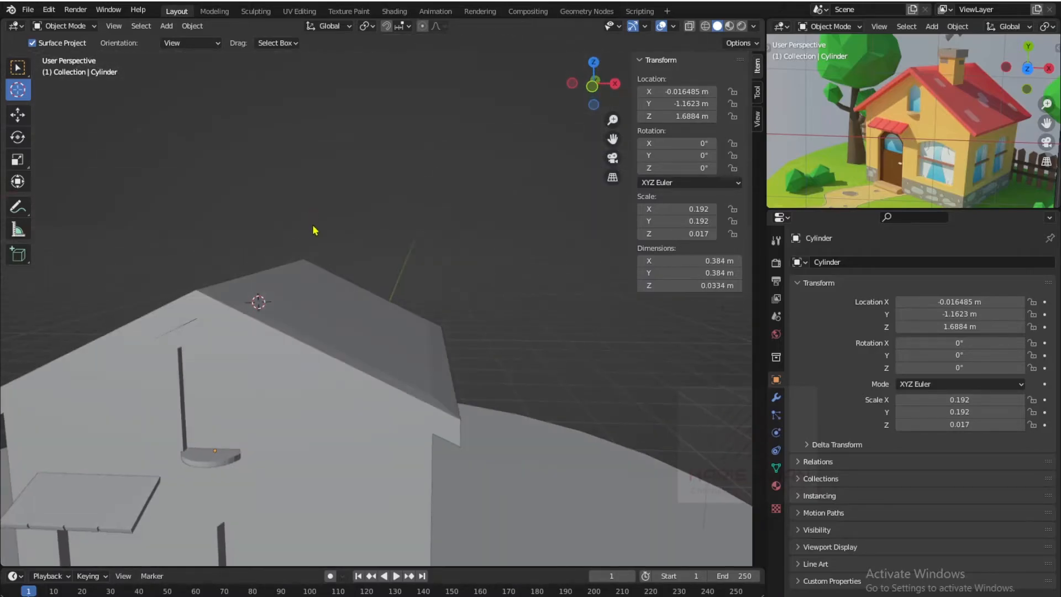
key("shift+a")
mouse_move(311, 230)
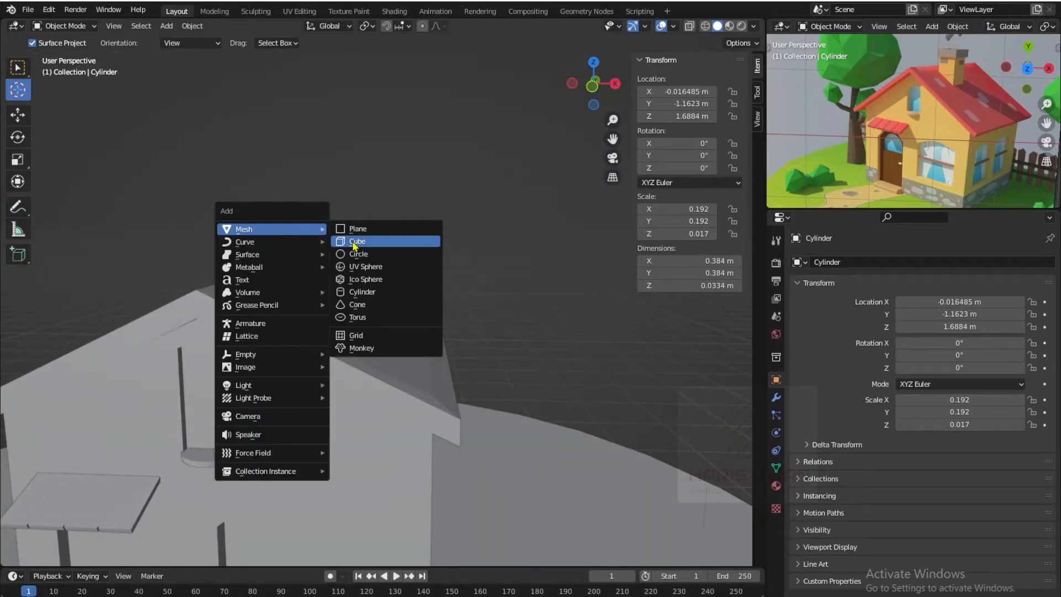
left_click(357, 239)
- Check the chimney in the reference image and scale the new cube along X to about 0.58 m
scroll(964, 98, "up", 8)
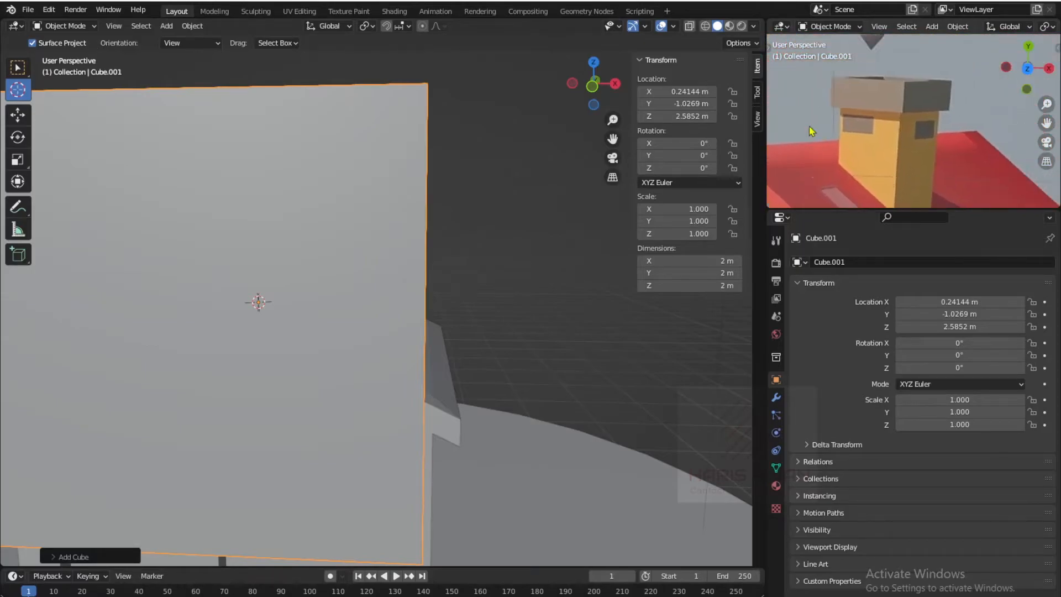
middle_click_drag(898, 172, 909, 123)
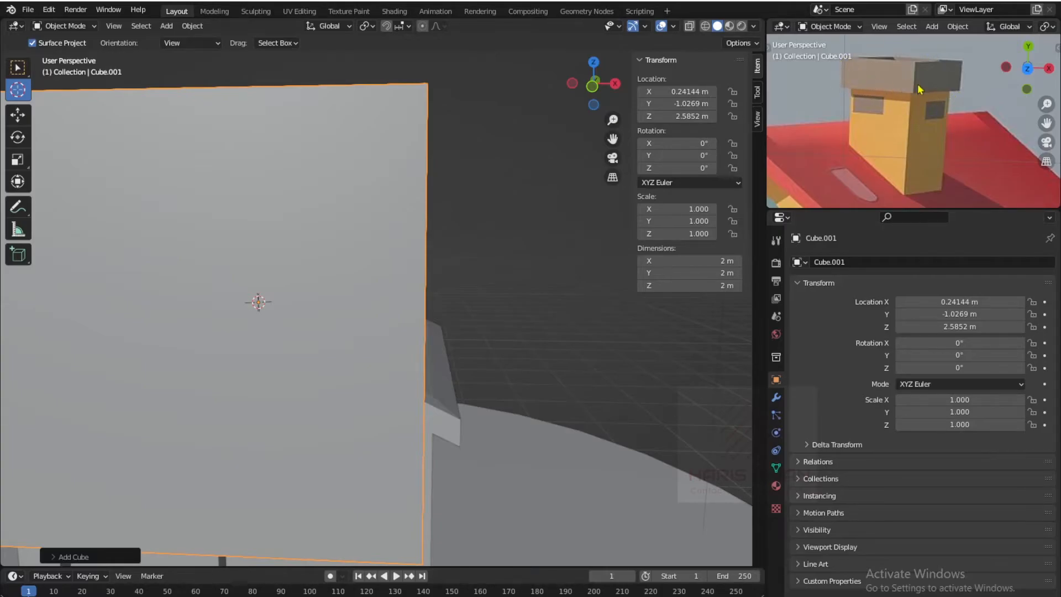
scroll(286, 220, "down", 6)
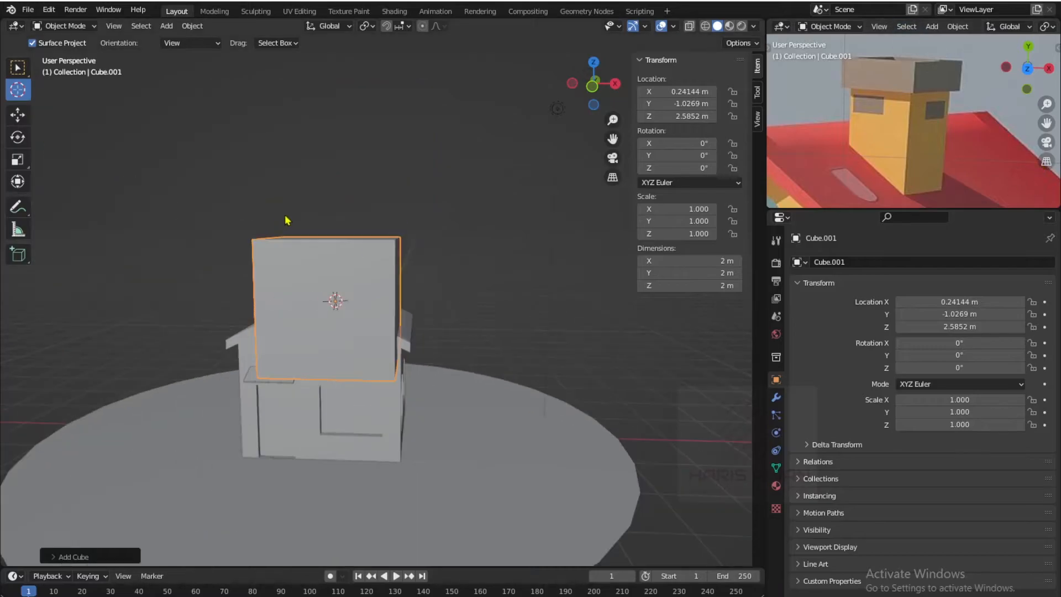
scroll(390, 315, "up", 5)
scroll(402, 300, "down", 2)
scroll(402, 299, "down", 3)
scroll(410, 344, "up", 3)
key("x")
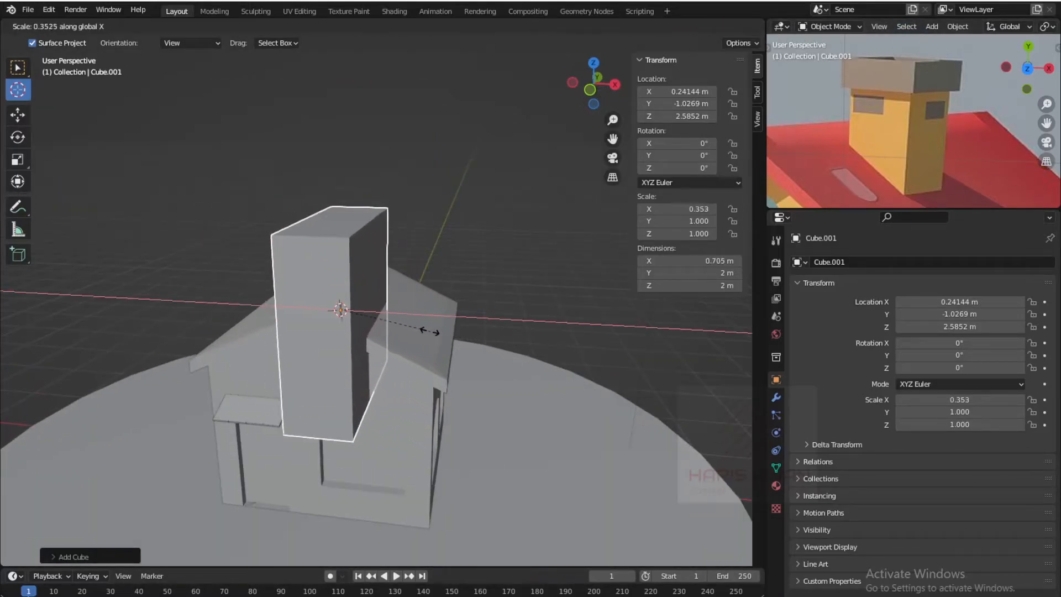
left_click(416, 330)
- Scale the chimney block to about 0.48 m along X, 0.46 m along Y and 0.86 m along Z
middle_click_drag(584, 323, 551, 336)
key("s")
key("y")
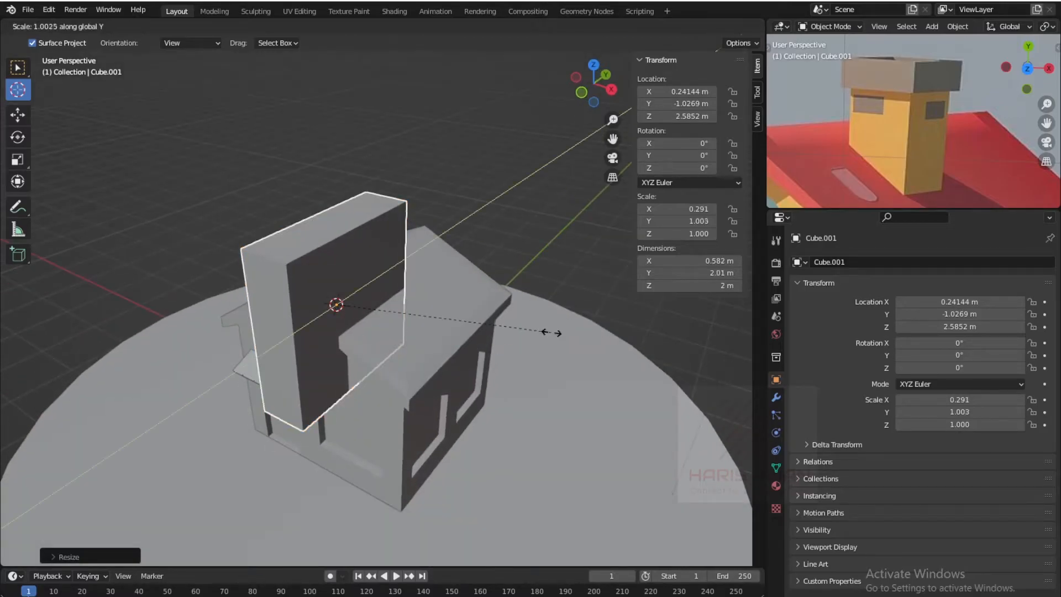
left_click(387, 297)
key("s")
key("x")
left_click(567, 332)
key("s")
key("z")
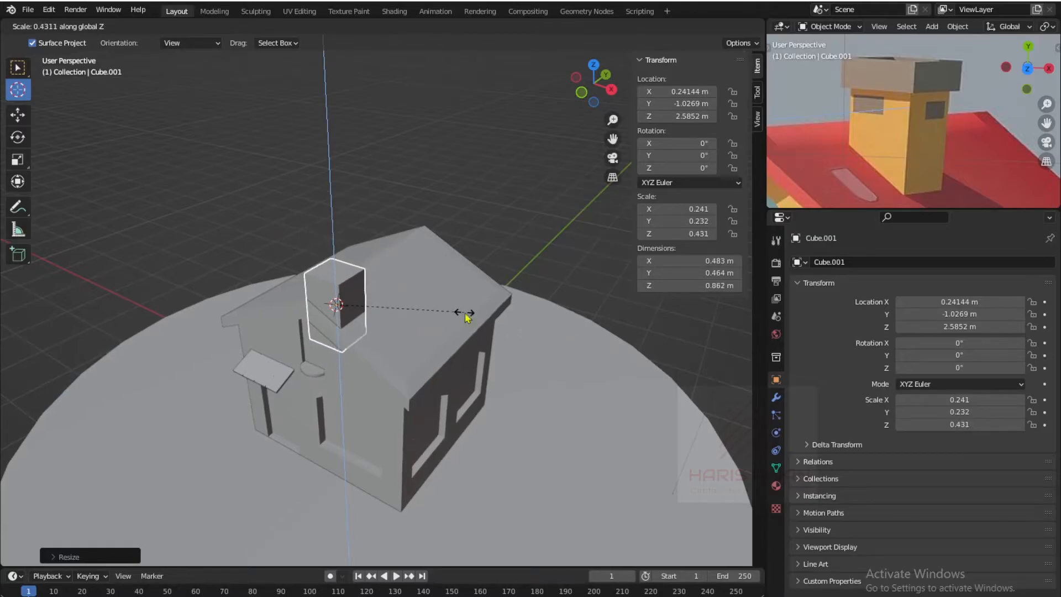
left_click(472, 306)
- Move the chimney block back along the roof slope, away from the front gable
scroll(383, 327, "up", 4)
left_click(17, 119)
left_click_drag(412, 344, 481, 367)
left_click_drag(459, 325, 485, 302)
left_click_drag(500, 341, 470, 322)
- Narrow the chimney block along X to about 0.43 m and position it at X about 0.37 m and Z about 2.62 m
middle_click_drag(373, 374, 443, 354)
key("s")
key("x")
left_click(525, 338)
left_click_drag(465, 319, 449, 320)
middle_click_drag(449, 319, 415, 277)
scroll(473, 287, "up", 5)
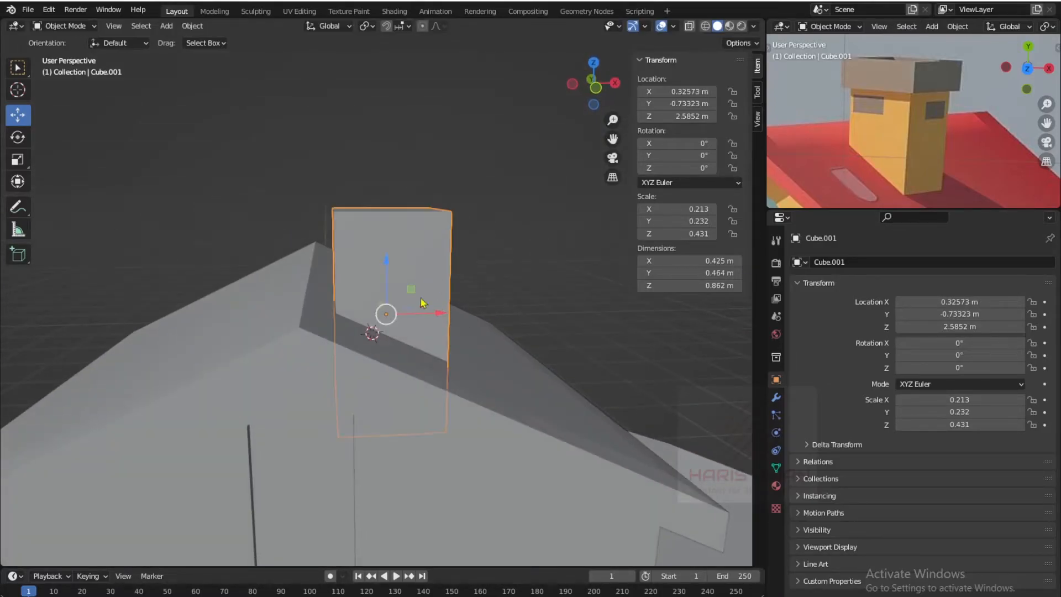
left_click_drag(421, 317, 431, 317)
left_click_drag(396, 285, 396, 275)
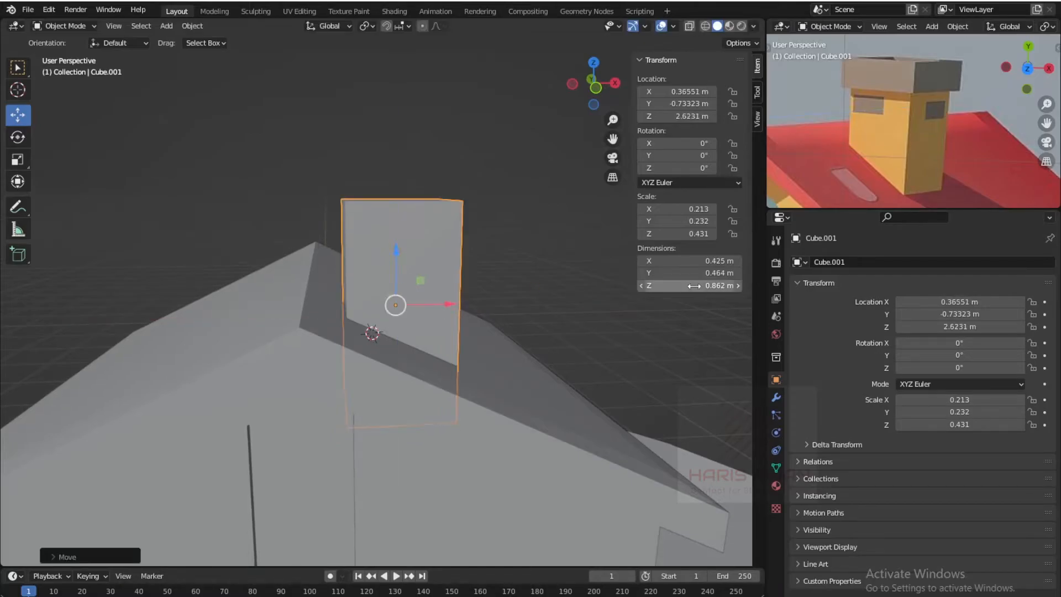
- Scale the chimney block to about 0.38 m along both X and Y
key("s")
key("x")
left_click(595, 306)
middle_click_drag(594, 306, 525, 342)
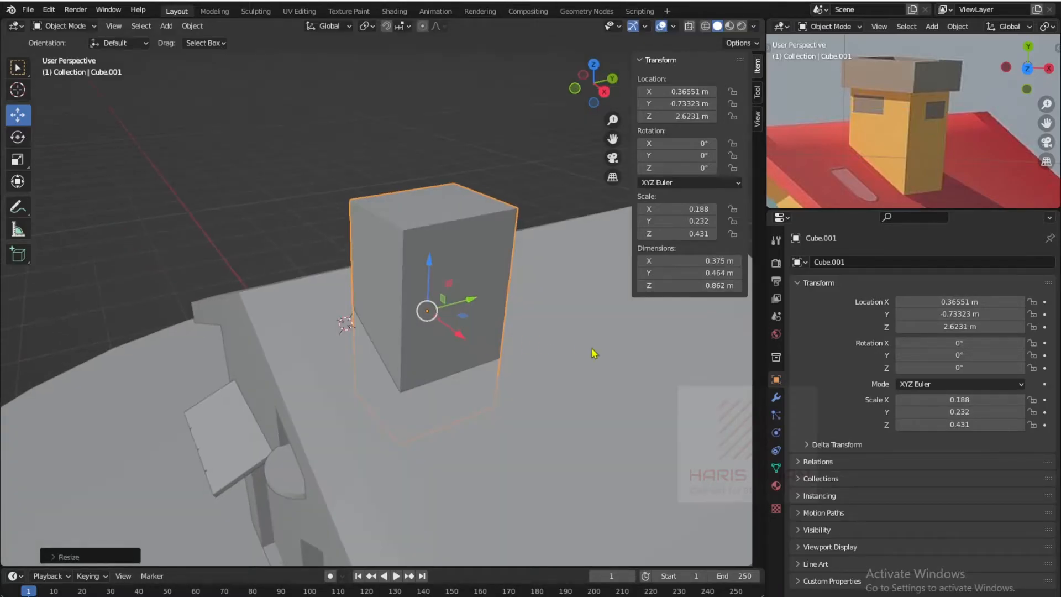
key("s")
key("y")
left_click(564, 332)
- Narrow the chimney block further along X to about 0.34 m
key("s")
key("x")
left_click(599, 352)
middle_click_drag(597, 355, 441, 346)
key("s")
key("x")
left_click(522, 323)
- Enter Edit Mode and add one horizontal loop cut near the chimney's top, at local Z about 0.68 m
scroll(420, 344, "up", 2)
key("Tab")
left_click(372, 335)
middle_click_drag(372, 339, 360, 420)
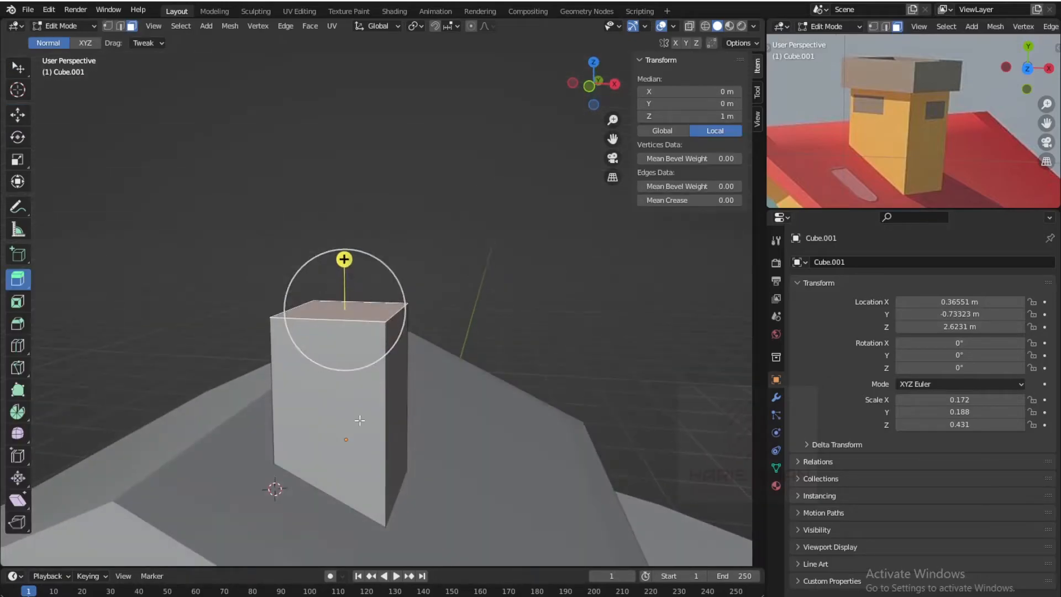
left_click(18, 345)
left_click_drag(365, 424, 365, 333)
key("ctrl+z")
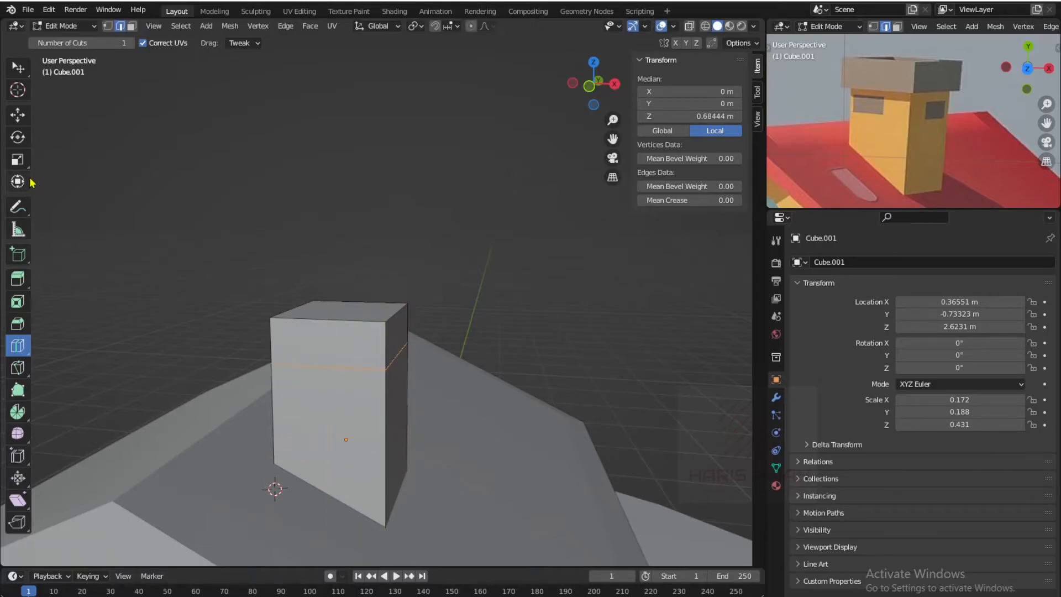
- Switch to face selection and select the ring of side faces above the chimney's loop cut
left_click(132, 26)
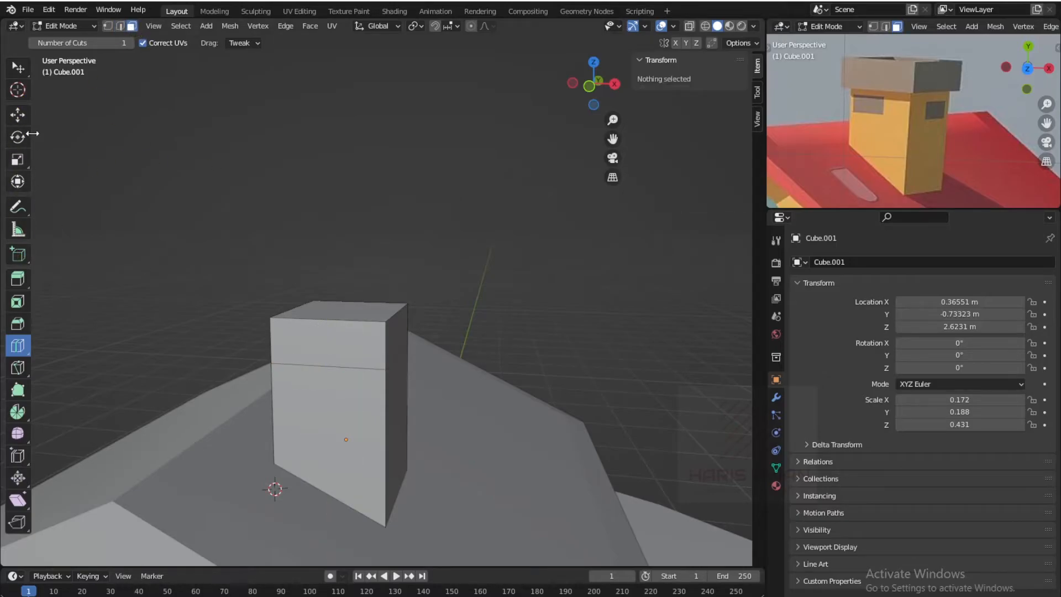
left_click(16, 76)
left_click(378, 353)
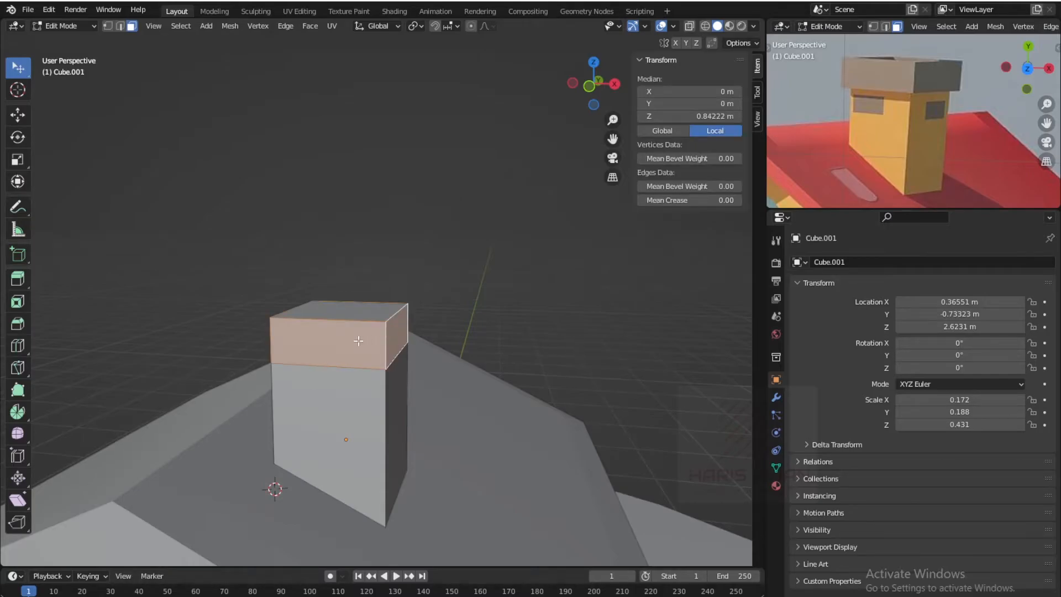
- Try extruding the ring of faces together along its average normal, and undo it
left_click(17, 279)
left_click_drag(344, 282, 345, 272)
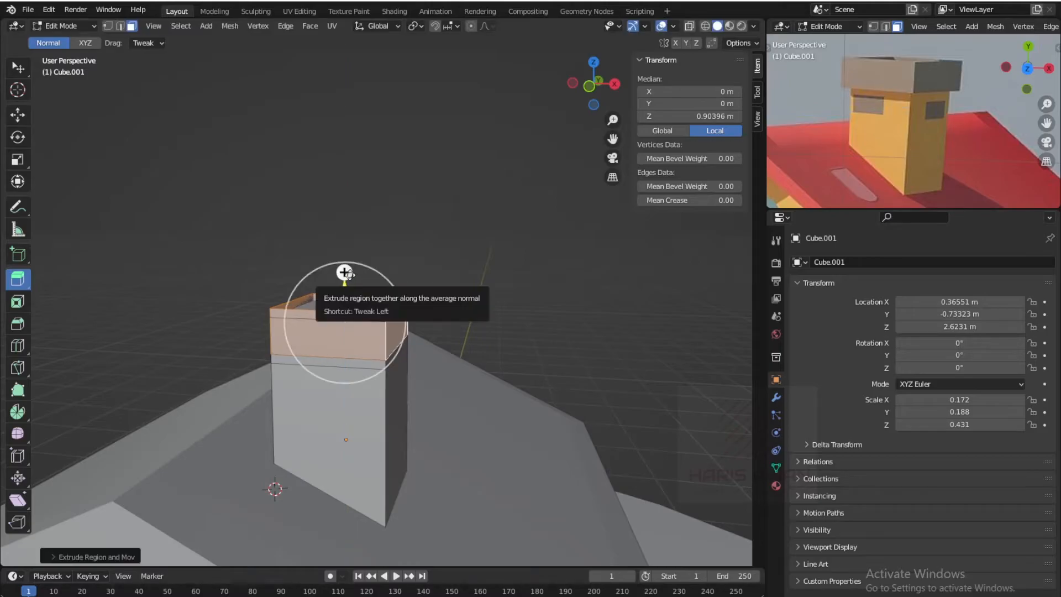
key("ctrl+z")
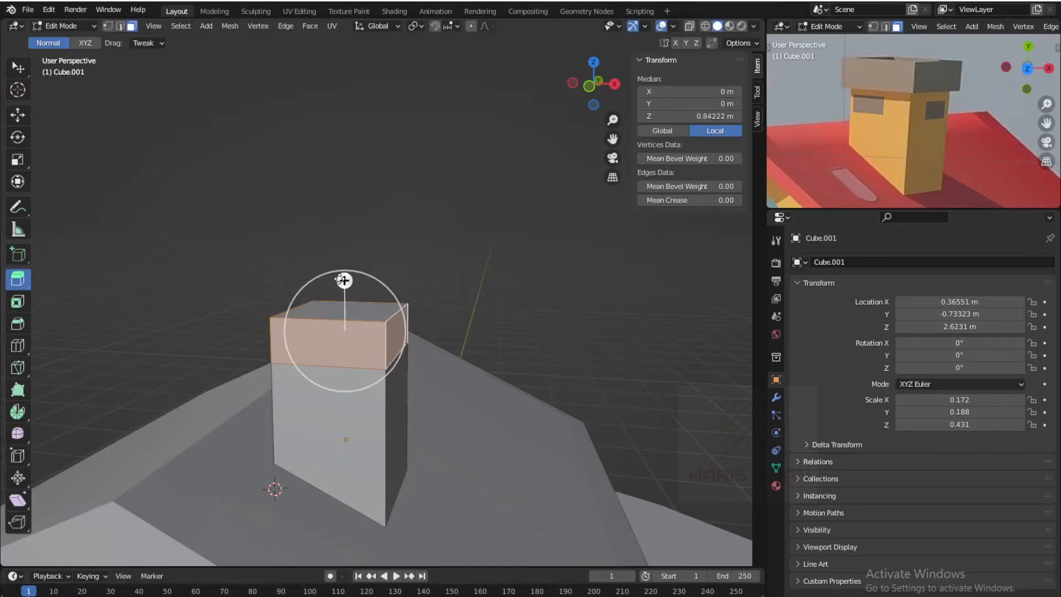
- Extrude the selected ring of faces outward along normals to form the chimney's overhanging cap
left_click(19, 287)
left_click(94, 341)
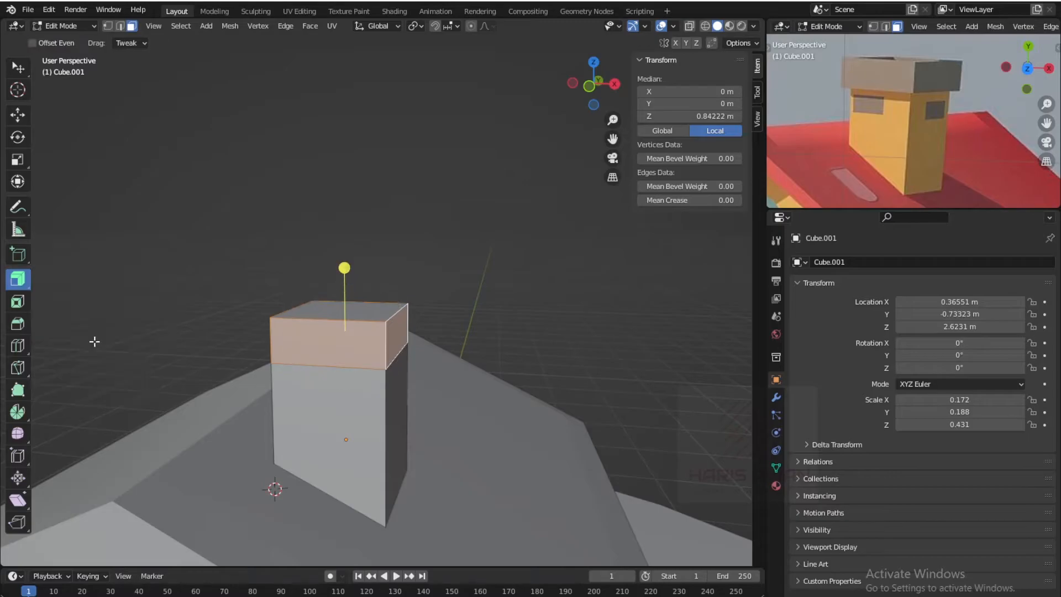
left_click_drag(349, 268, 368, 213)
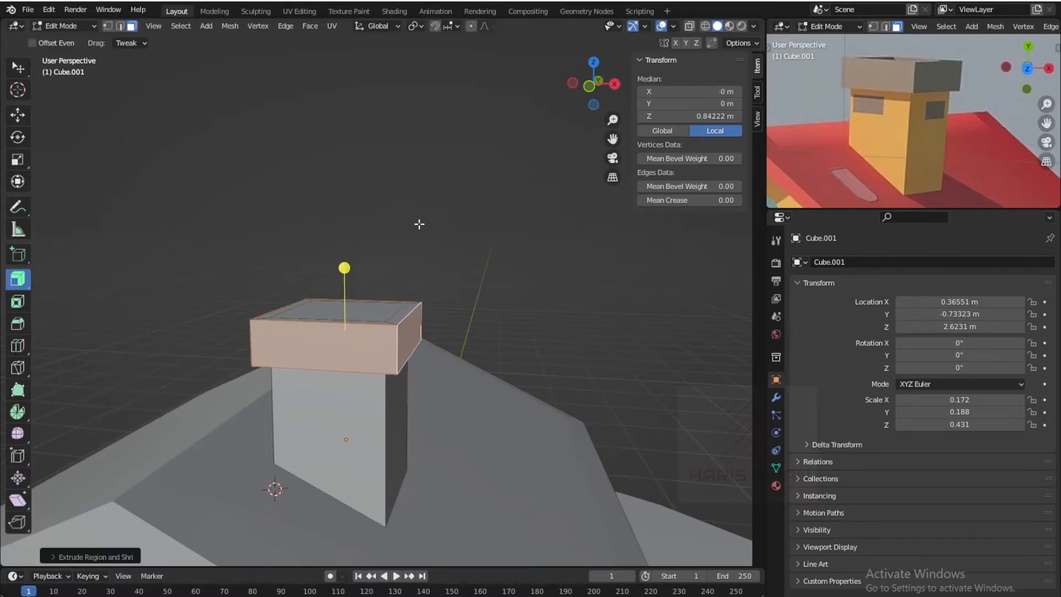
- Select the inner top face of the chimney cap
middle_click_drag(450, 258, 374, 319)
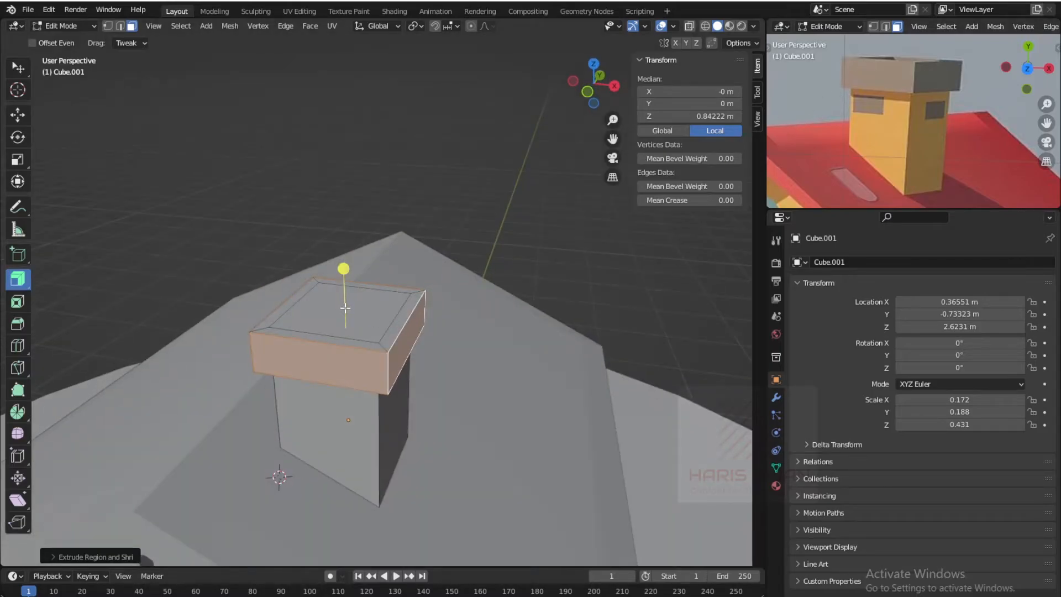
left_click(24, 78)
left_click(376, 316)
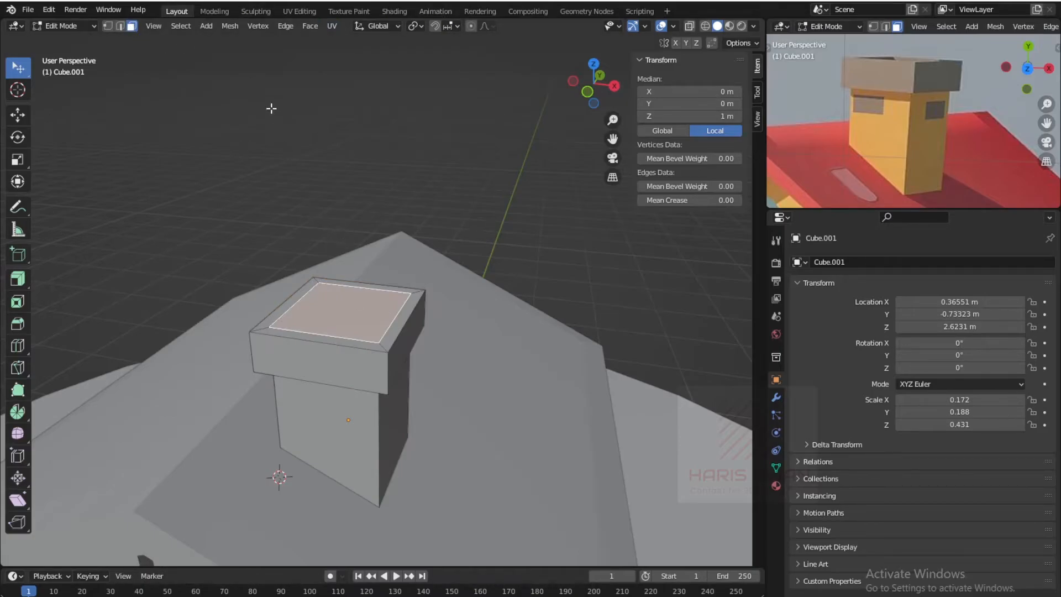
- Try deleting the vertices of the cap's inner top face, and undo the deletion
left_click(310, 27)
key("x")
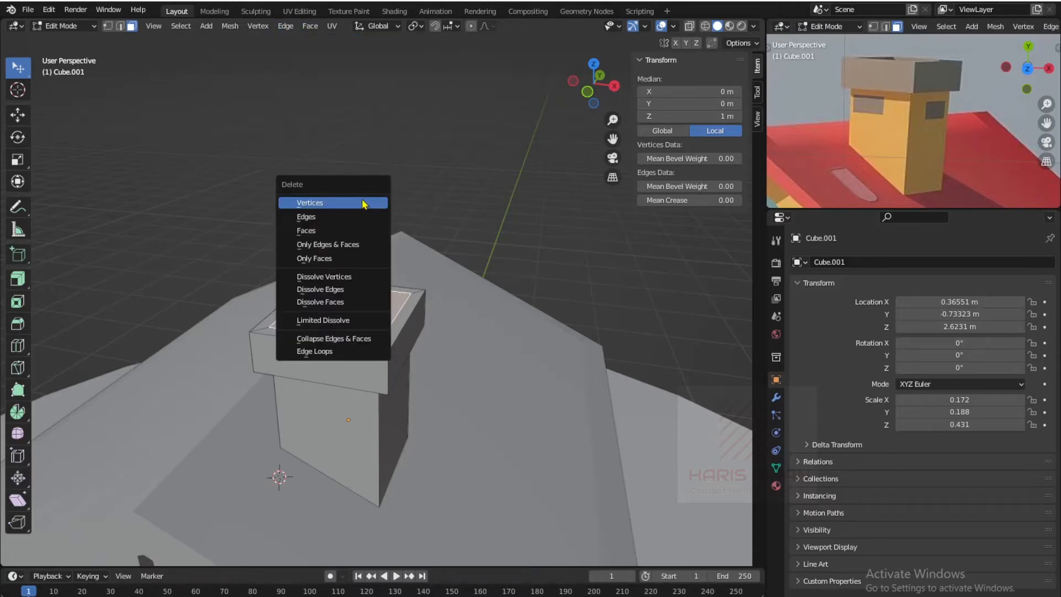
key("x")
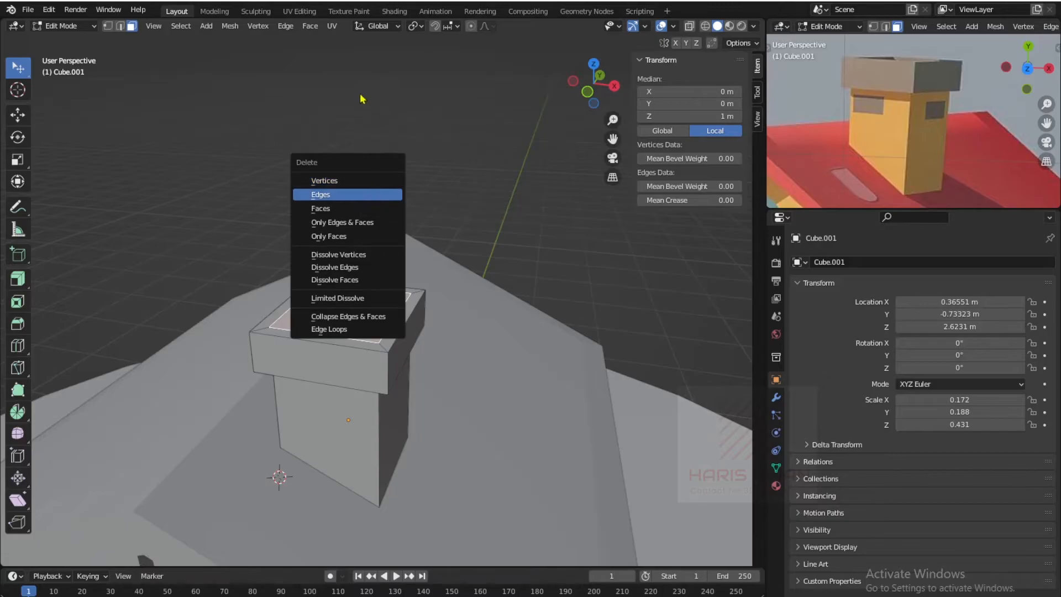
key("x")
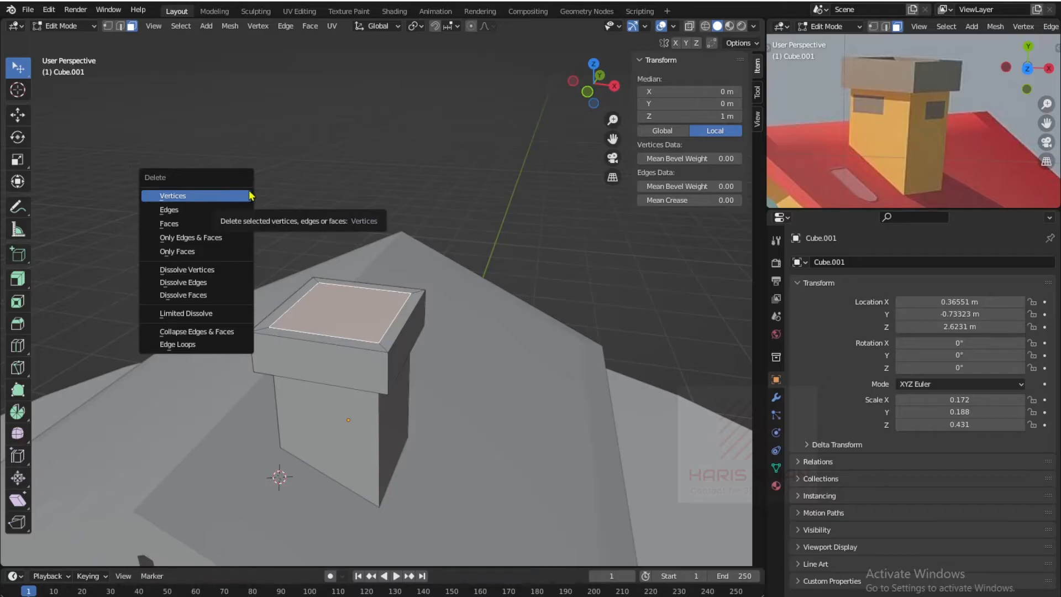
key("x")
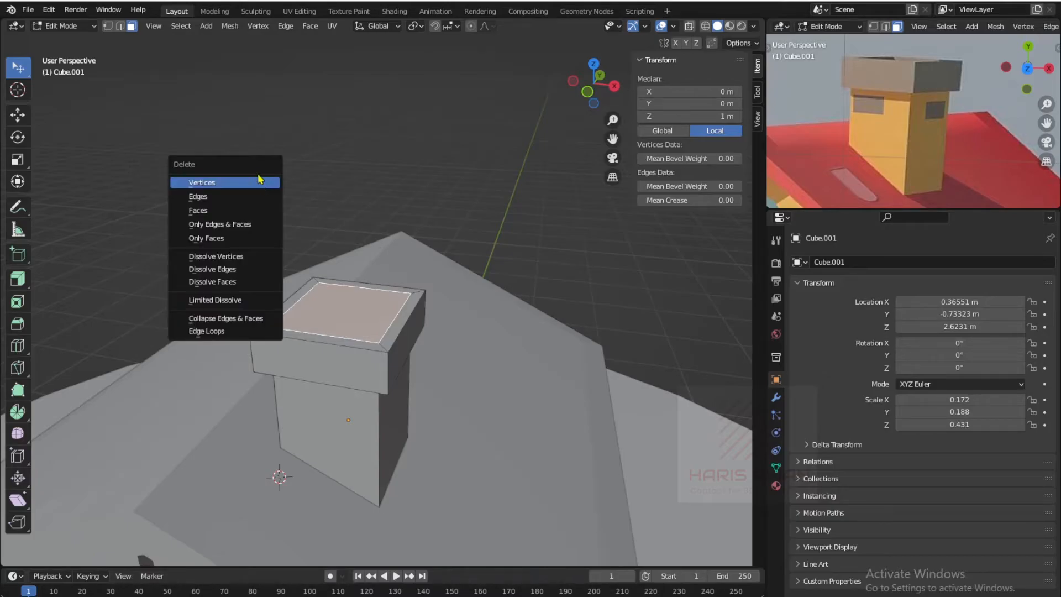
left_click(211, 186)
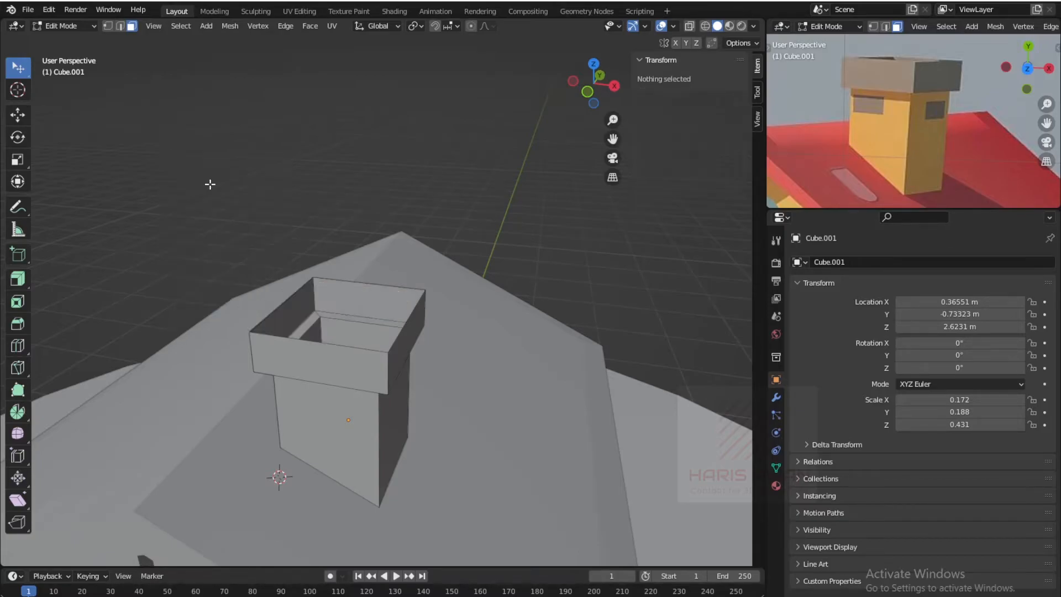
key("ctrl+z")
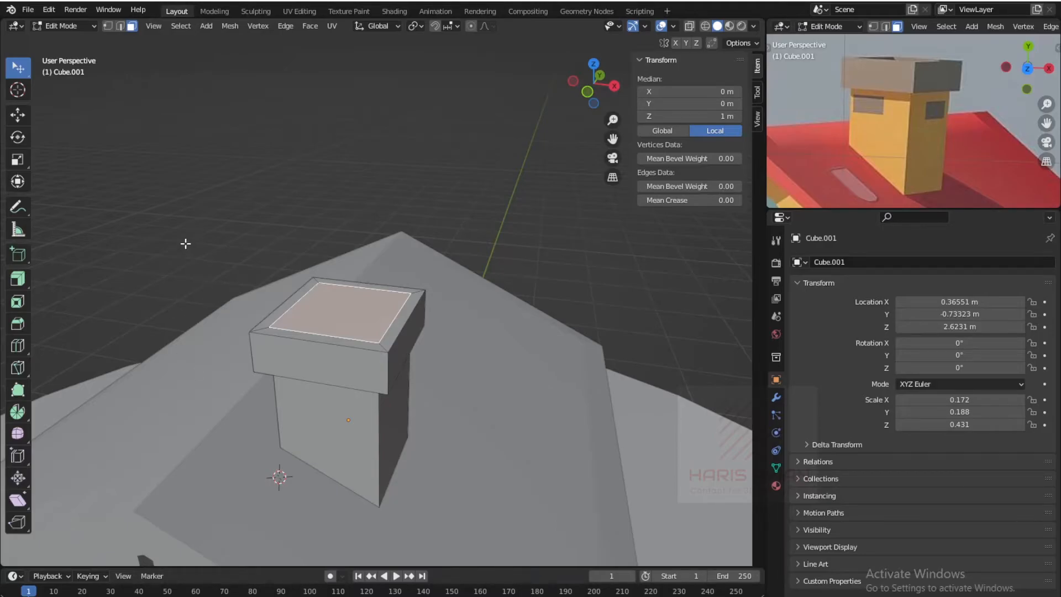
- Delete the face inside the top rim of the chimney cap
key("x")
key("x")
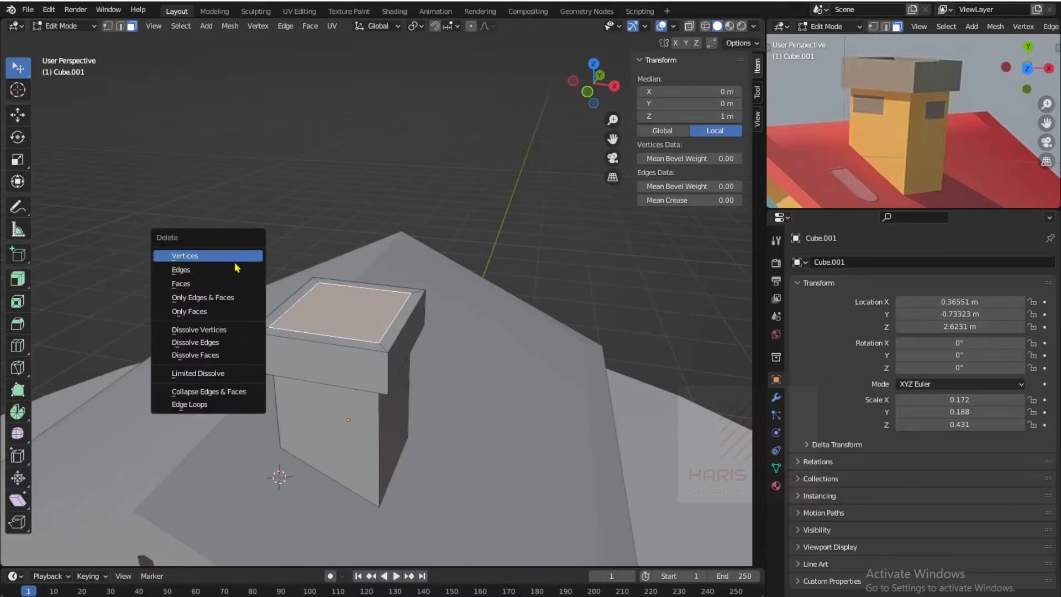
left_click(186, 284)
scroll(320, 363, "up", 3)
scroll(320, 364, "down", 3)
middle_click_drag(320, 363, 337, 322)
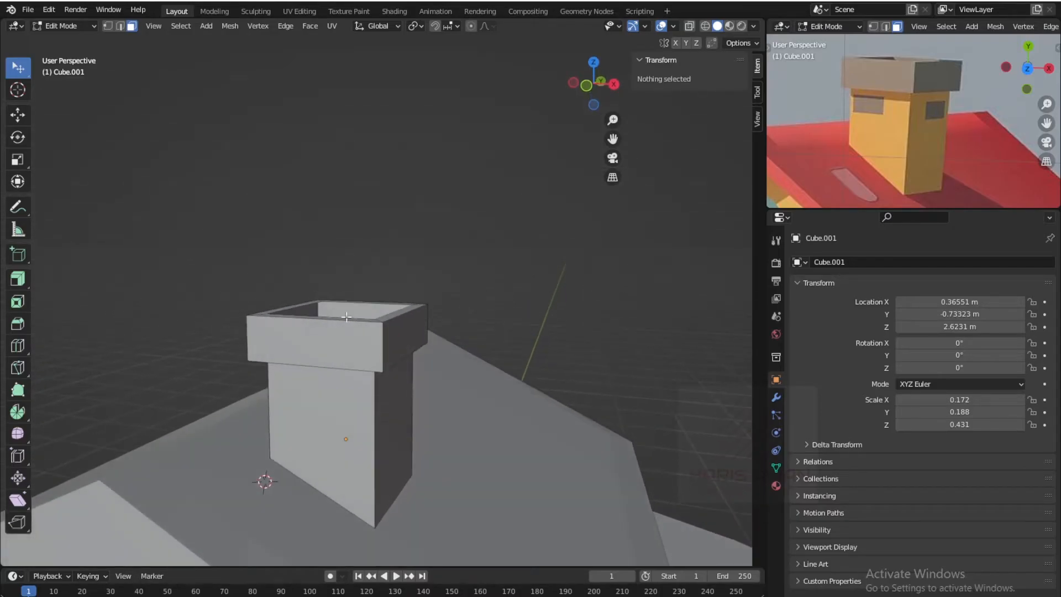
key("Tab")
left_click(403, 288)
scroll(397, 309, "up", 5)
middle_click_drag(397, 330, 572, 402)
left_click(254, 288)
key("Tab")
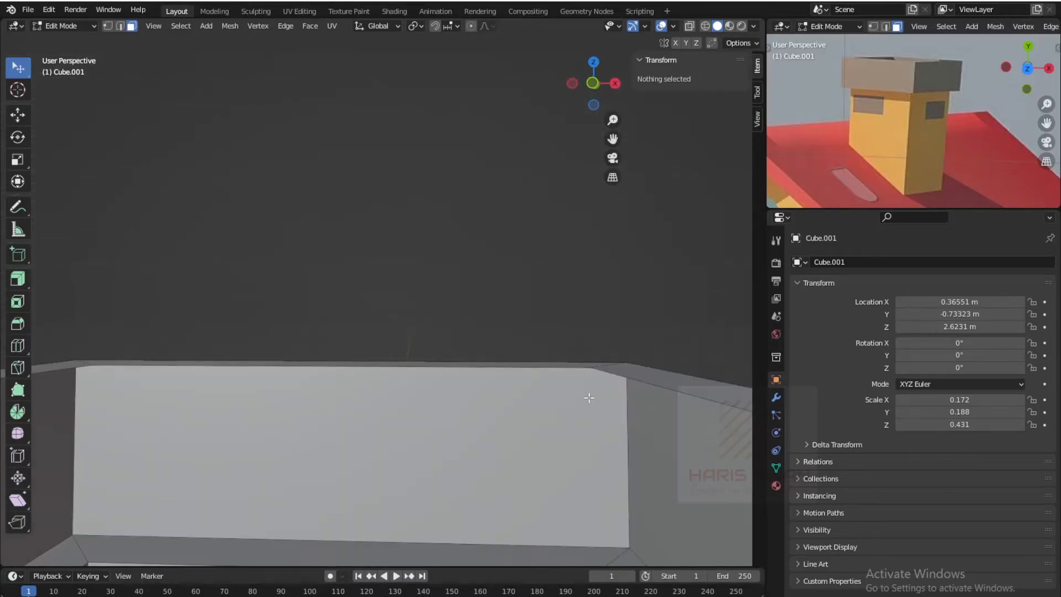
- Extrude the inner top edge loop of the chimney cap straight down to line the inside of the opening
left_click(120, 27)
middle_click_drag(191, 271, 183, 405)
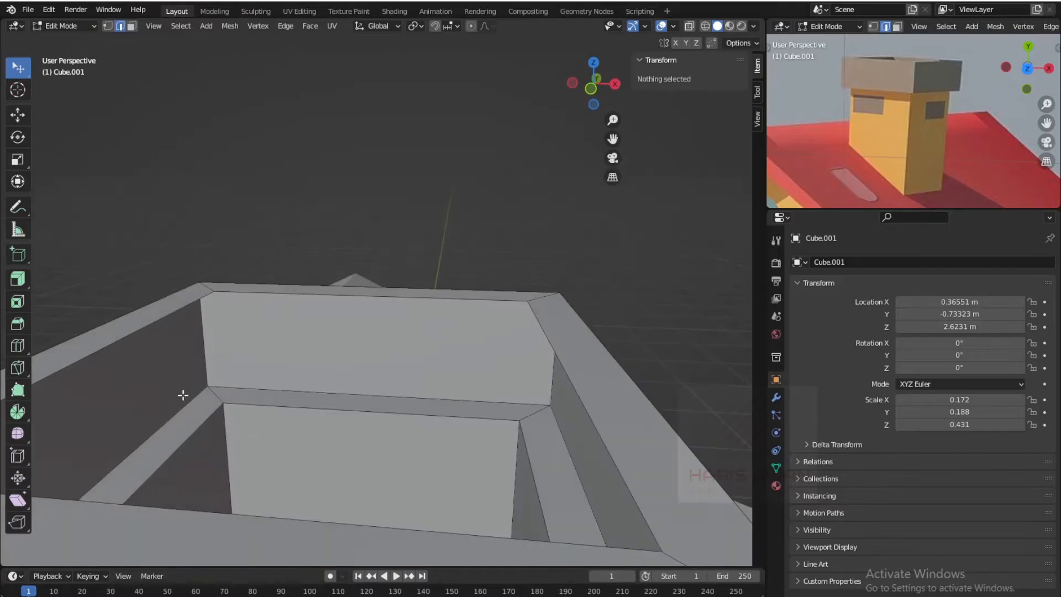
scroll(172, 332, "down", 3)
left_click(188, 280, "alt")
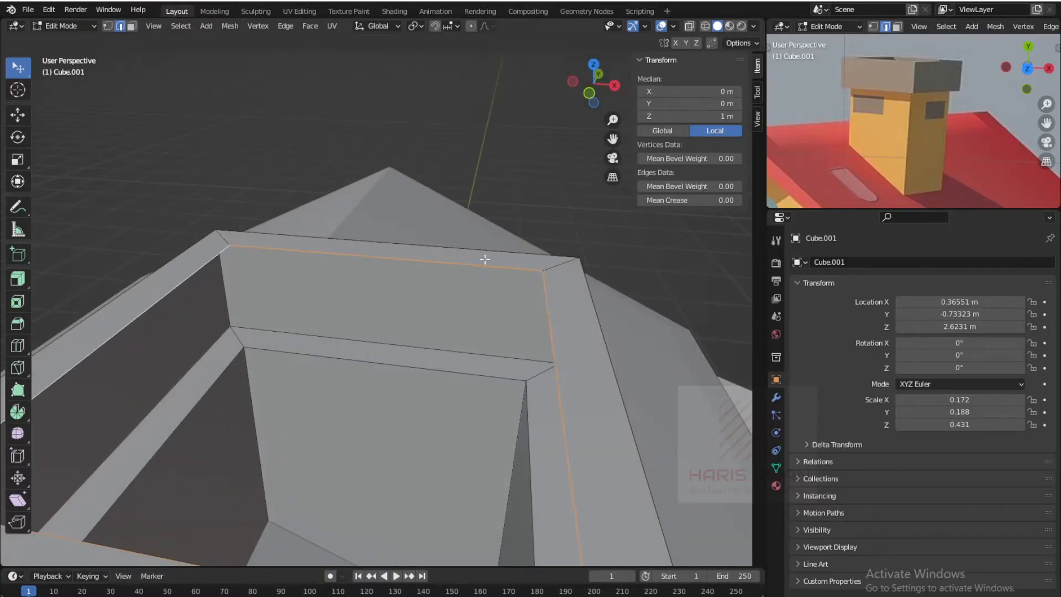
scroll(510, 311, "down", 2)
scroll(391, 380, "up", 4)
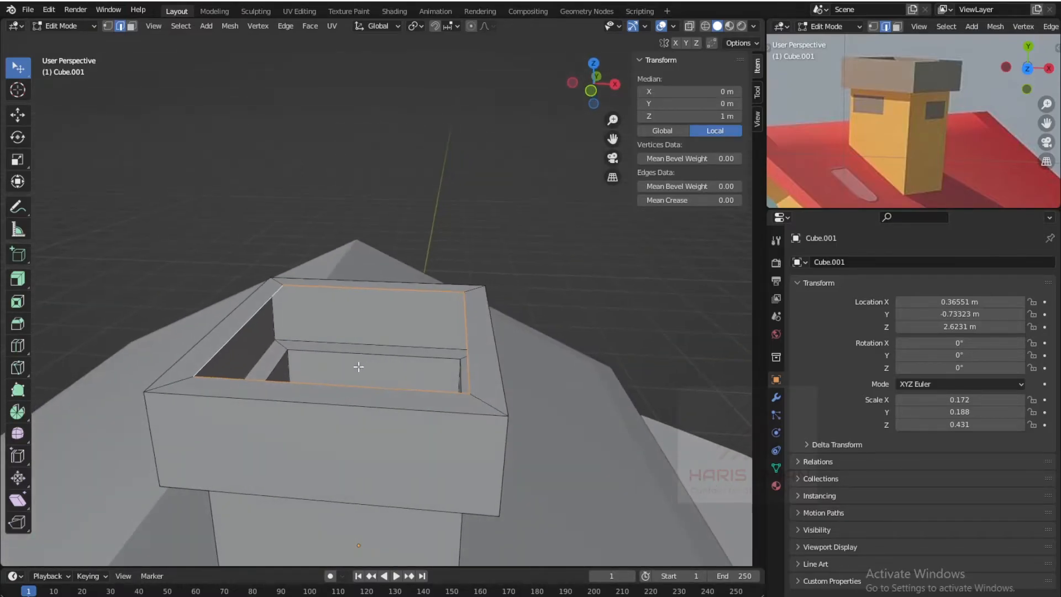
left_click(19, 283)
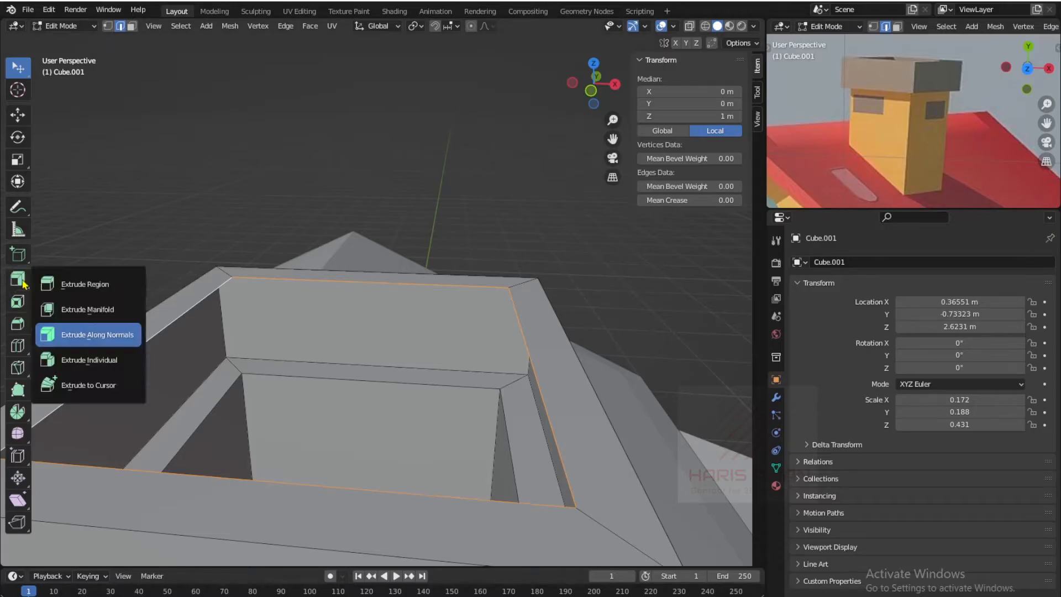
left_click(45, 284)
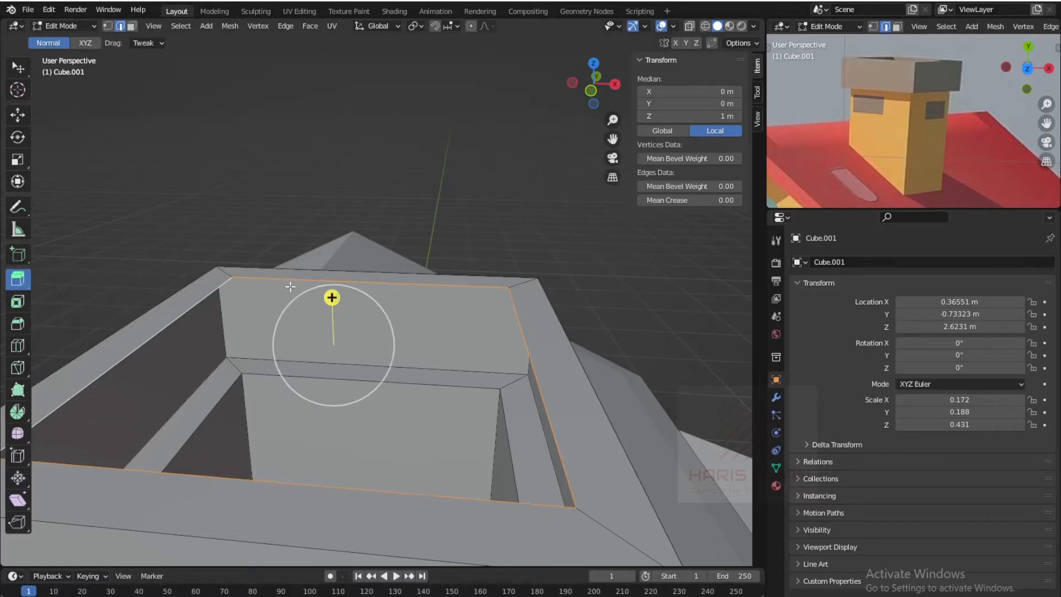
left_click_drag(331, 299, 333, 445)
key("Tab")
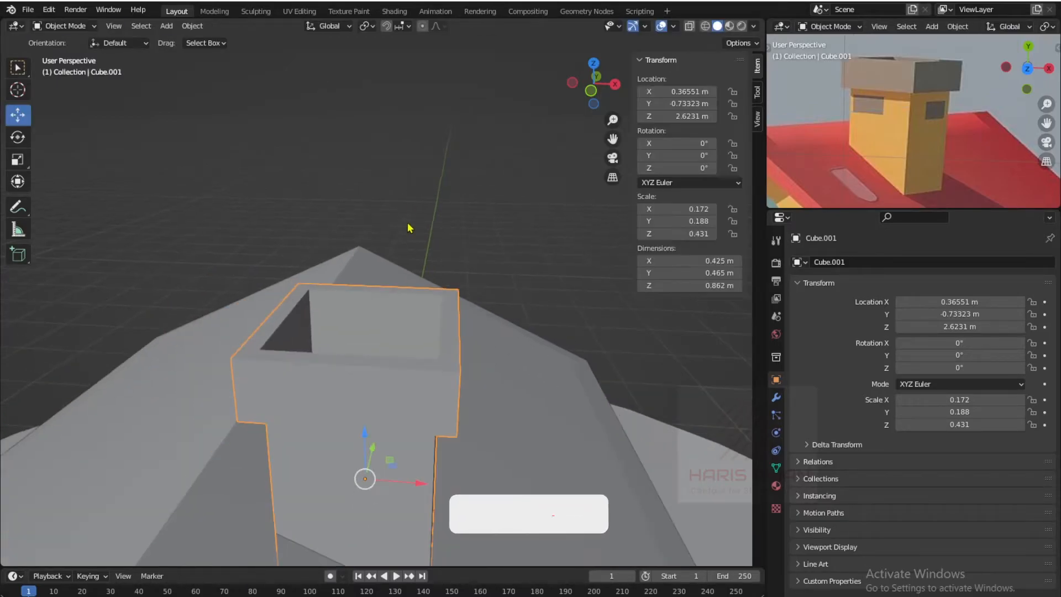
- Compare the whole house with the reference image, including the chimney, the walls and the bushes on the ground
middle_click_drag(409, 216, 450, 310)
scroll(375, 329, "down", 4)
scroll(442, 354, "down", 4)
middle_click_drag(443, 354, 396, 429)
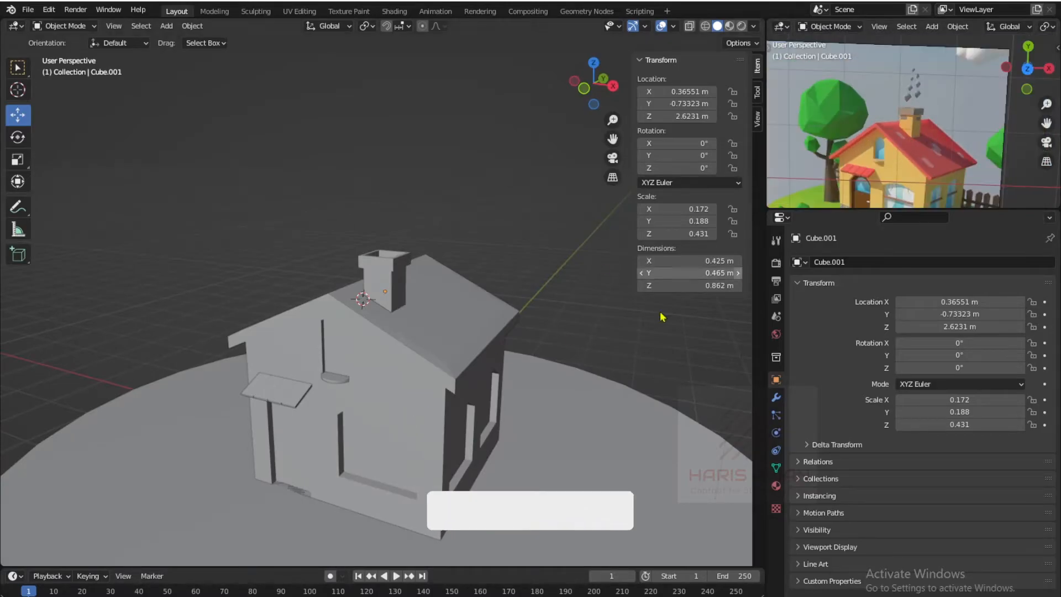
scroll(300, 421, "up", 6)
scroll(387, 395, "down", 4)
scroll(867, 122, "down", 1)
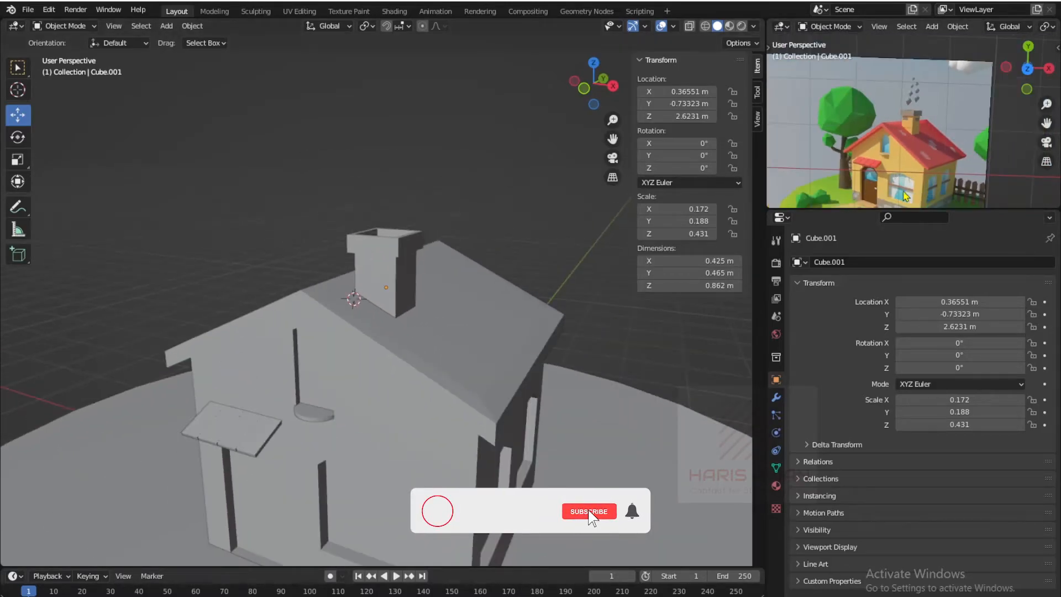
scroll(907, 196, "up", 3)
middle_click_drag(428, 326, 336, 315)
scroll(348, 318, "down", 3)
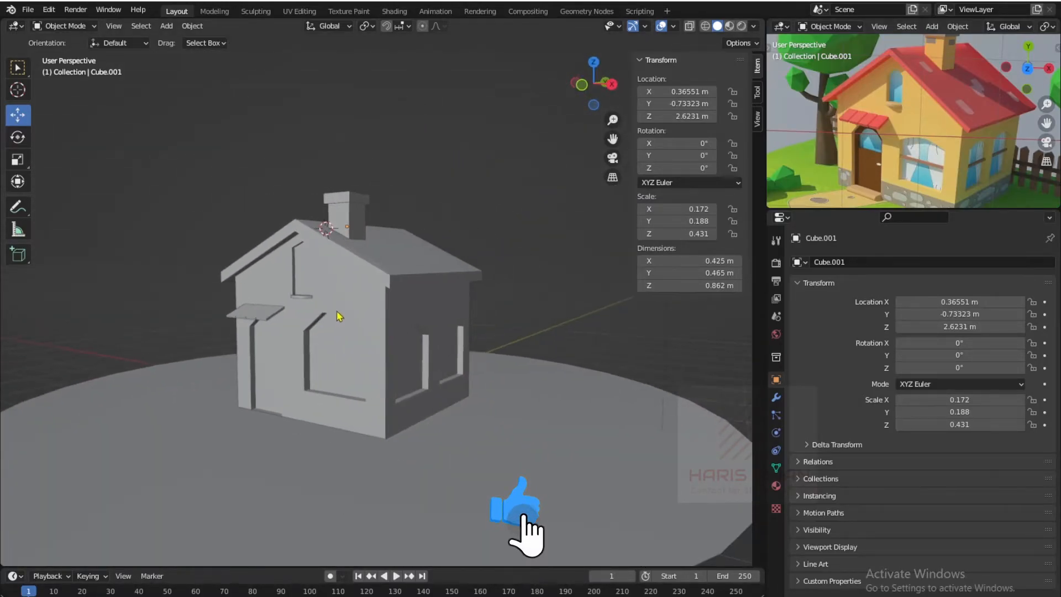
scroll(927, 189, "down", 3)
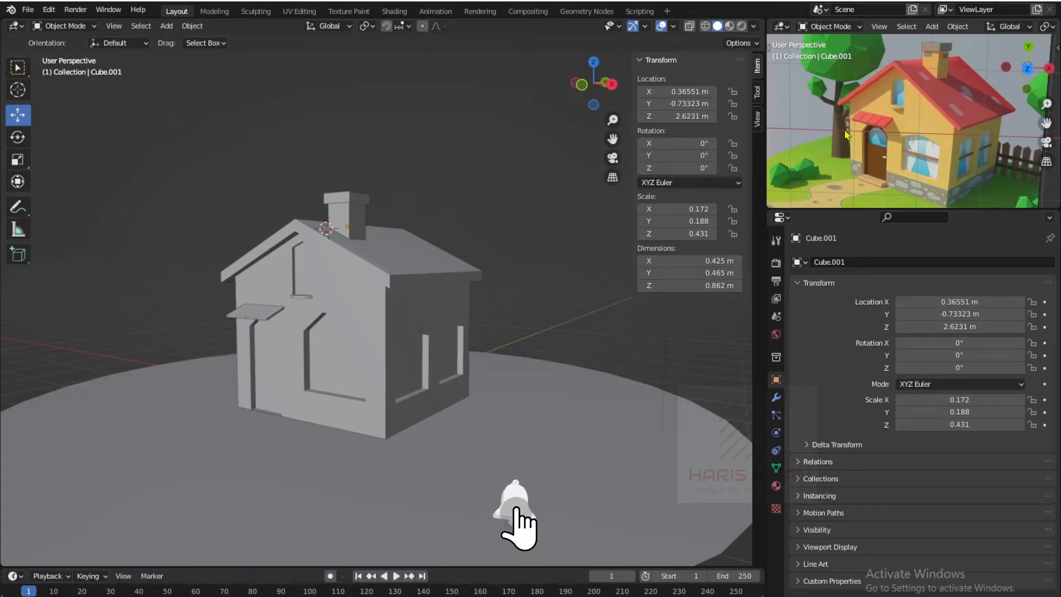
middle_click_drag(225, 148, 408, 267)
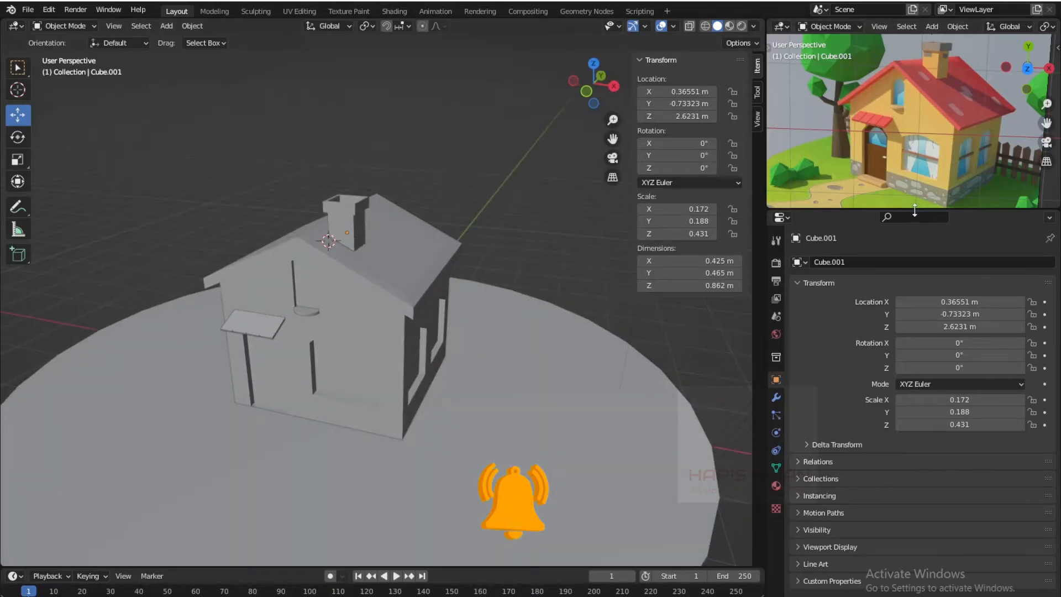
scroll(940, 204, "down", 1)
middle_click_drag(942, 207, 929, 183, "shift")
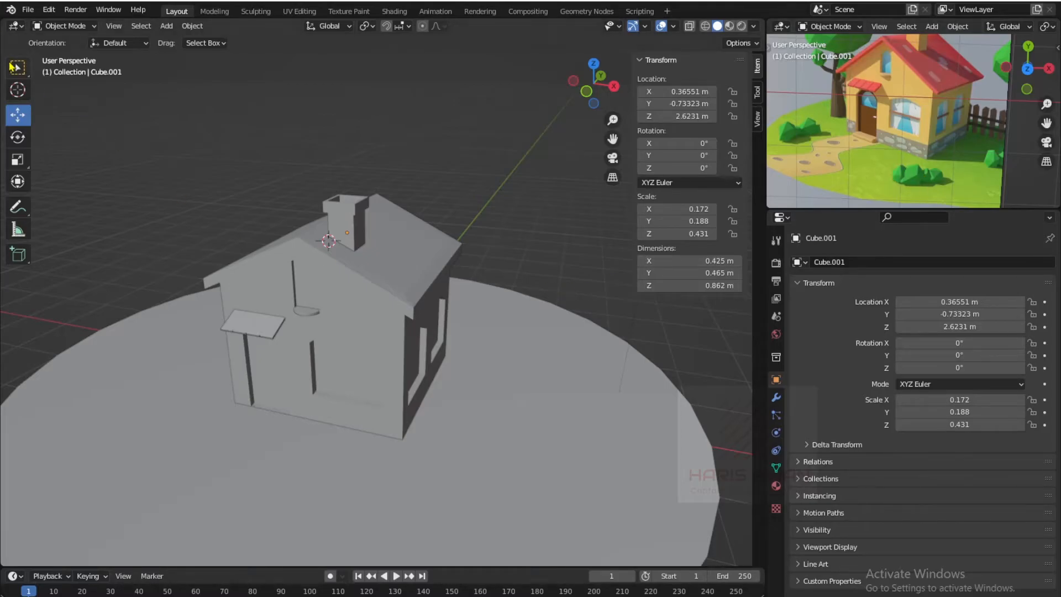
- Place the 3D cursor on the ground in front of the house and add an ico sphere there
left_click(17, 89)
scroll(360, 302, "down", 4)
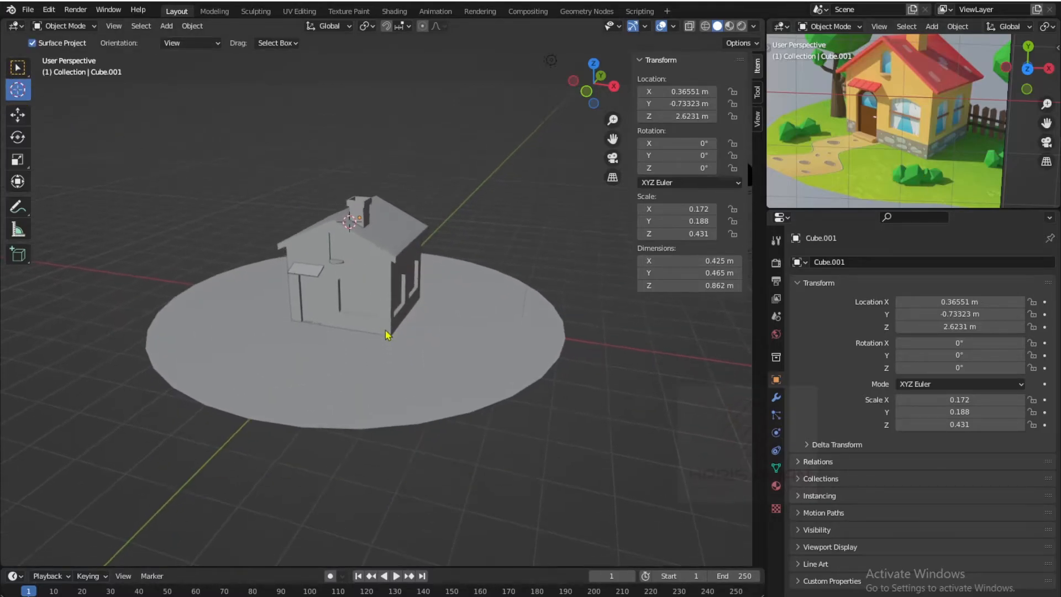
scroll(389, 370, "up", 2)
key("shift+a")
mouse_move(358, 378)
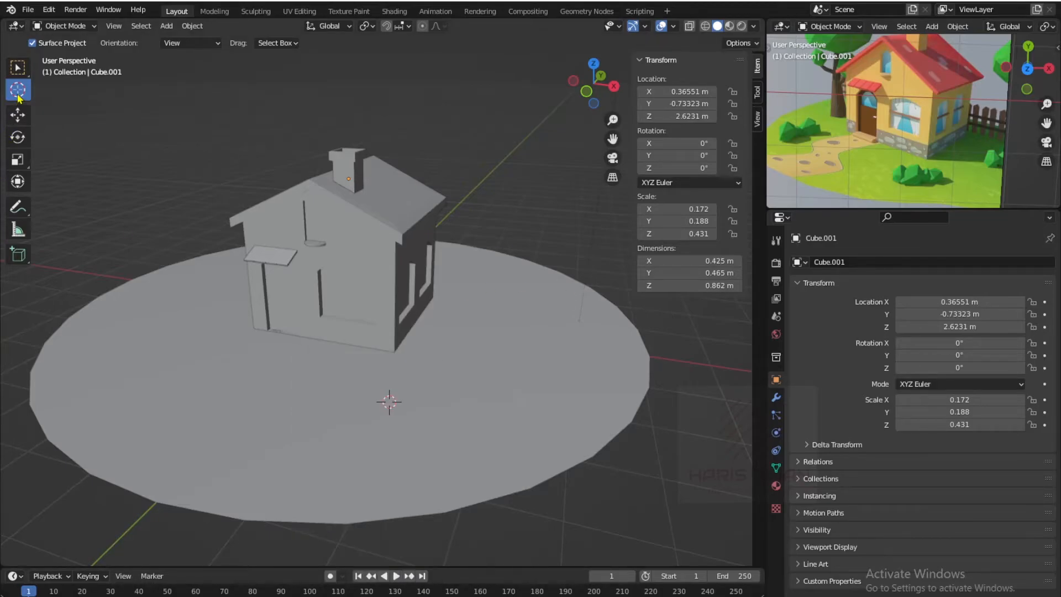
key("shift+a")
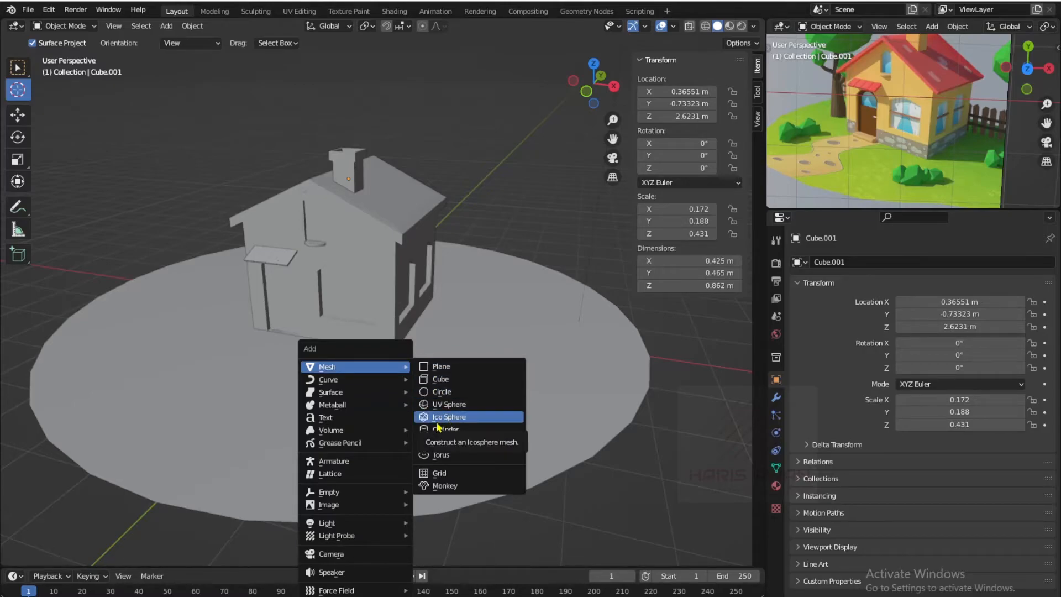
left_click(438, 424)
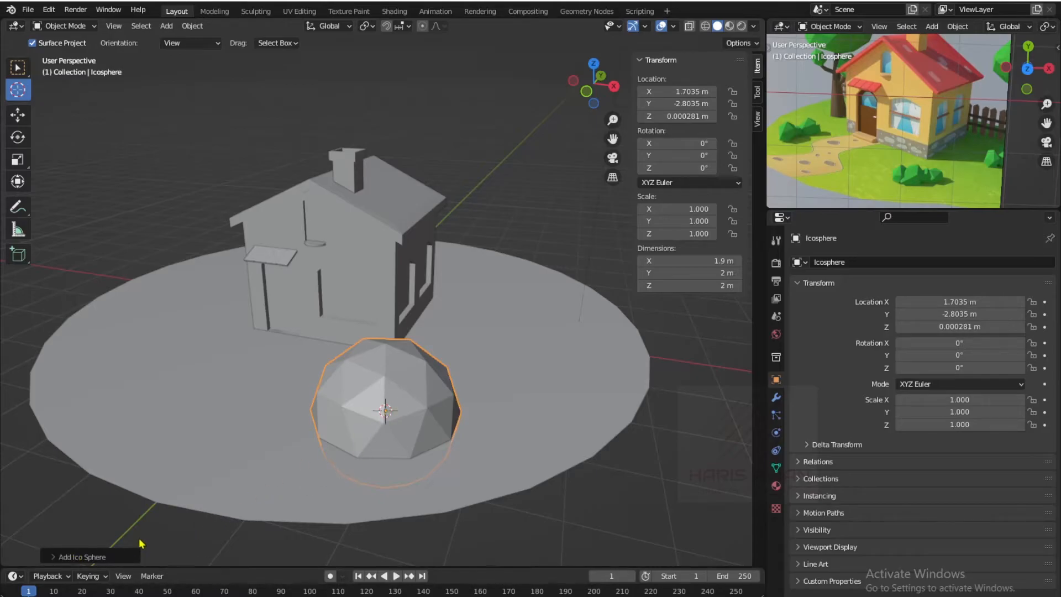
- Set the new ico sphere's radius to 0.73 m and its subdivisions to 1
left_click(63, 557)
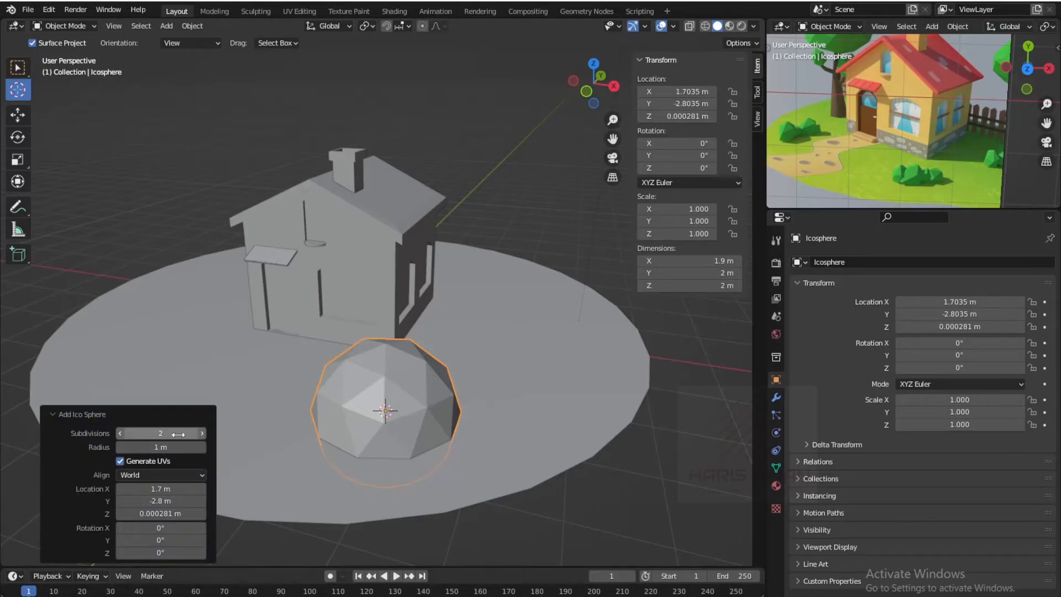
left_click_drag(171, 446, 152, 446)
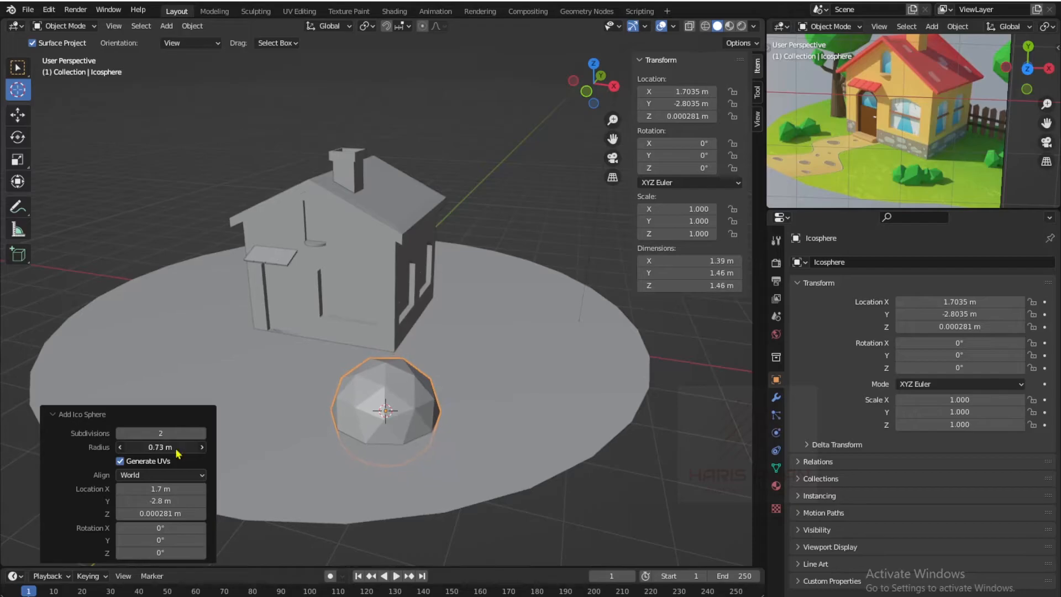
left_click(120, 434)
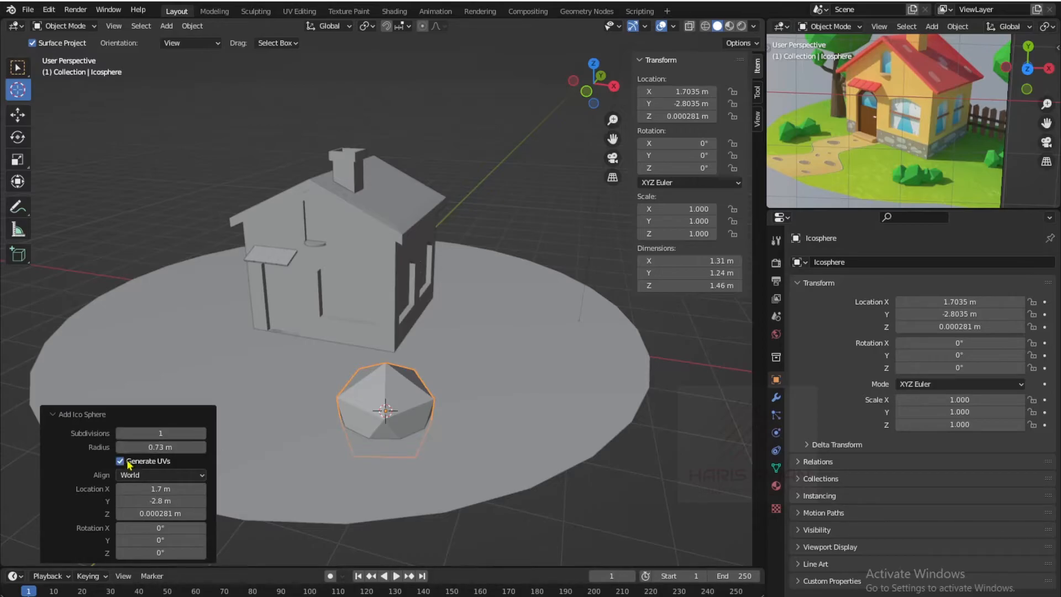
left_click(576, 248)
left_click(18, 68)
key("alt+a")
scroll(253, 363, "up", 6)
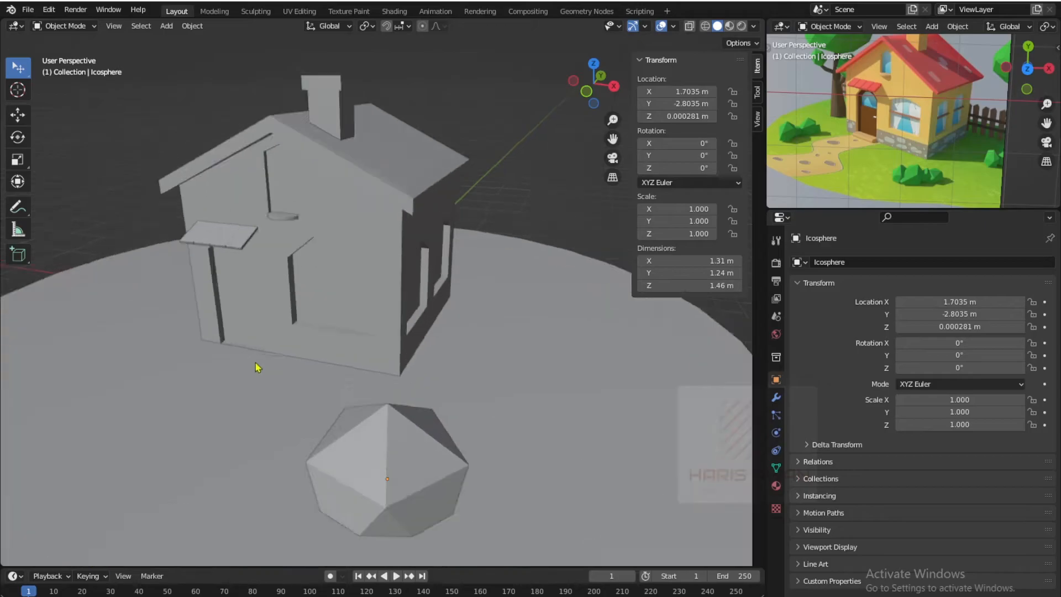
- Scale the ico sphere uniformly to about 0.62 and raise it about 0.13 m along Z
left_click(403, 373)
scroll(411, 389, "down", 3)
key("s")
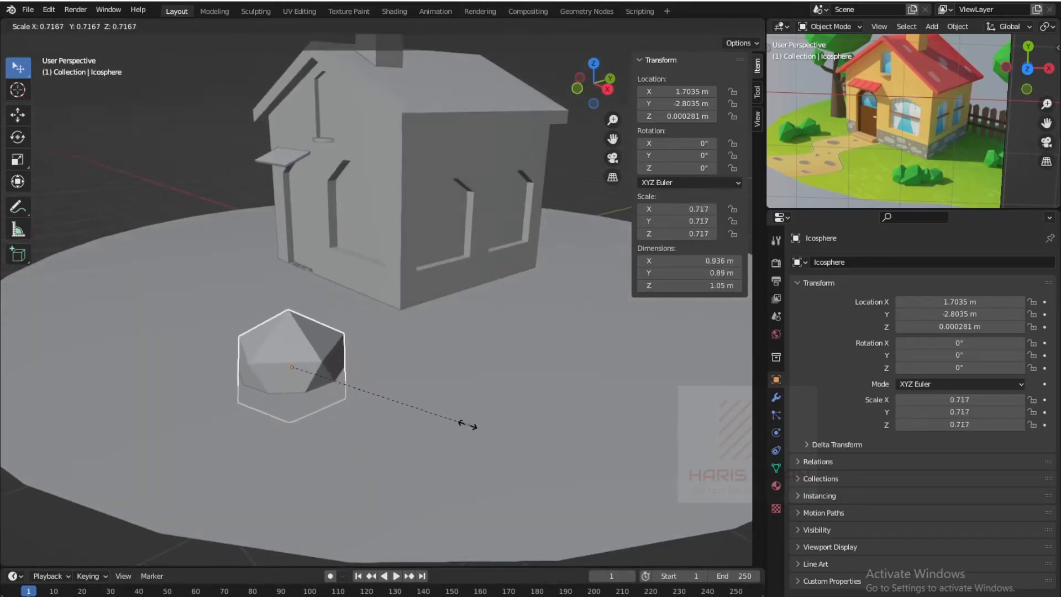
left_click(449, 422)
middle_click_drag(389, 410, 398, 391)
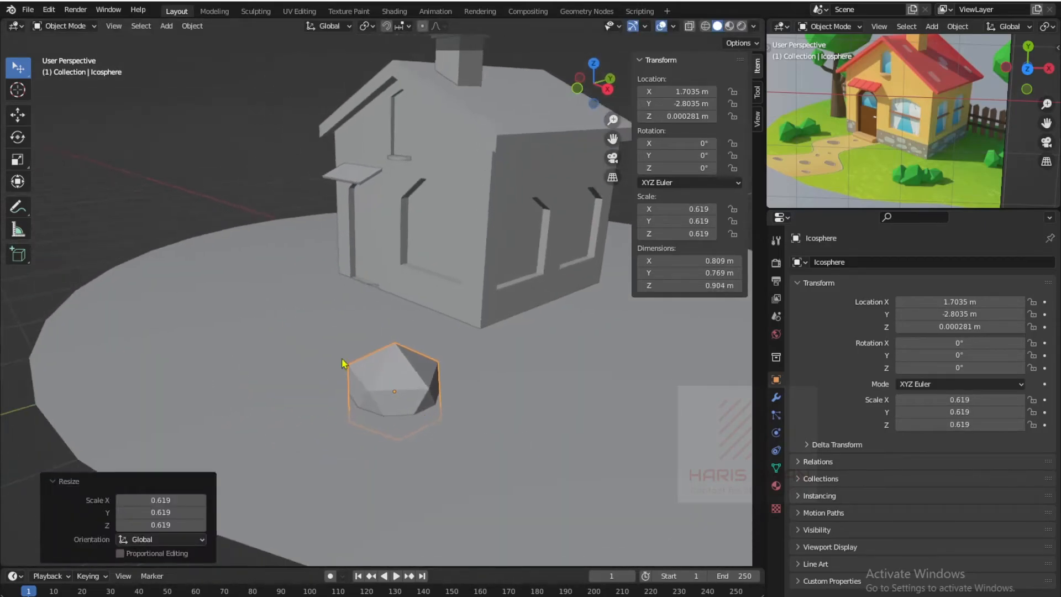
left_click(17, 115)
left_click_drag(391, 341, 392, 327)
- Rotate the ico sphere by about -110° in the view, then scale it to about 0.4 and settle it into the ground
key("r")
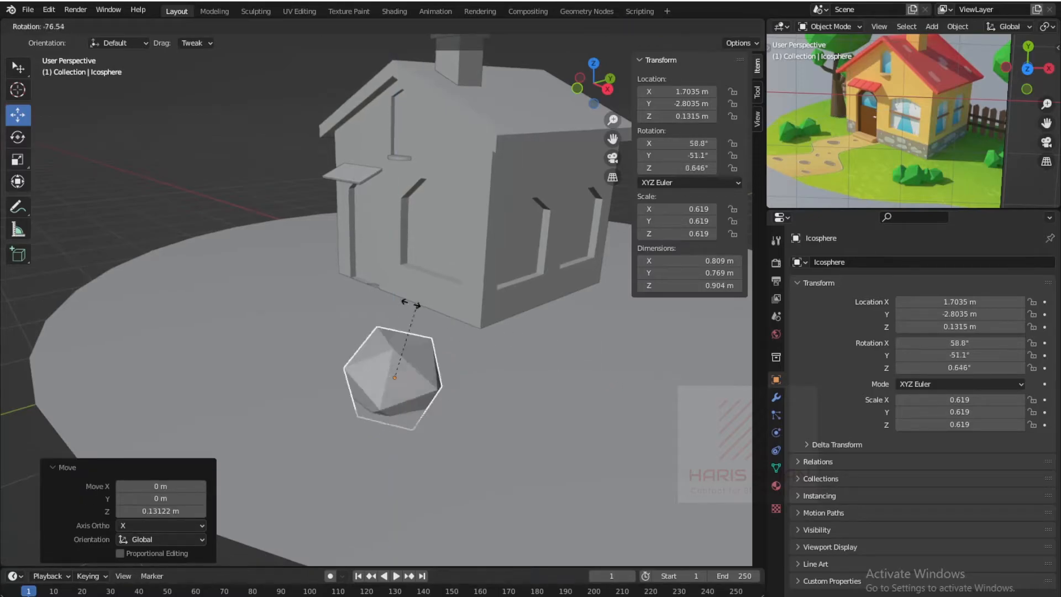
left_click(426, 338)
key("s")
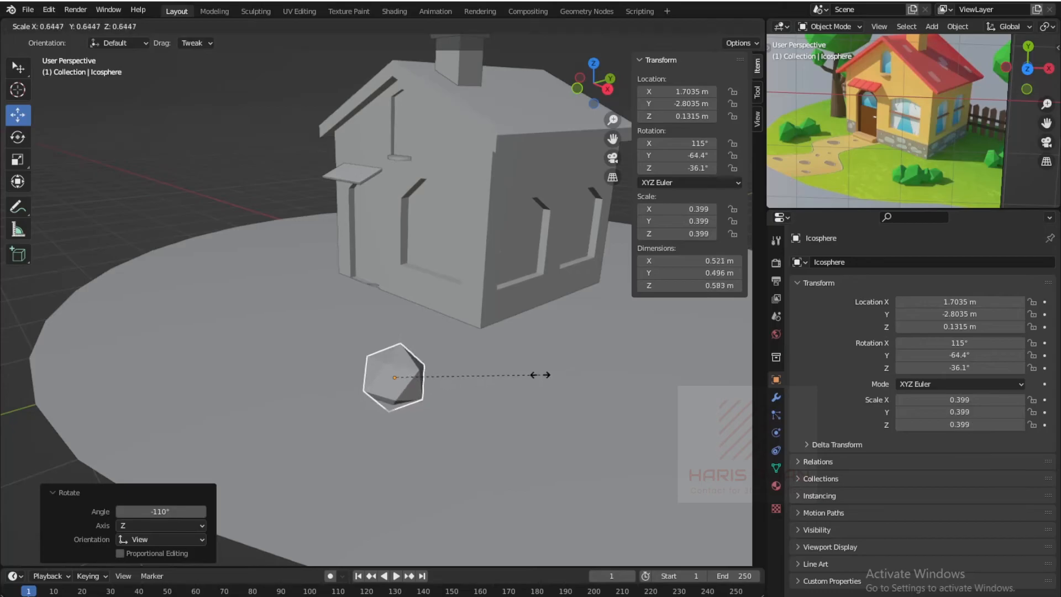
left_click(539, 375)
key("g")
left_click(523, 385)
- Duplicate the ico sphere so the copy overlaps the original, and rotate the copy by about 56°
key("shift+d")
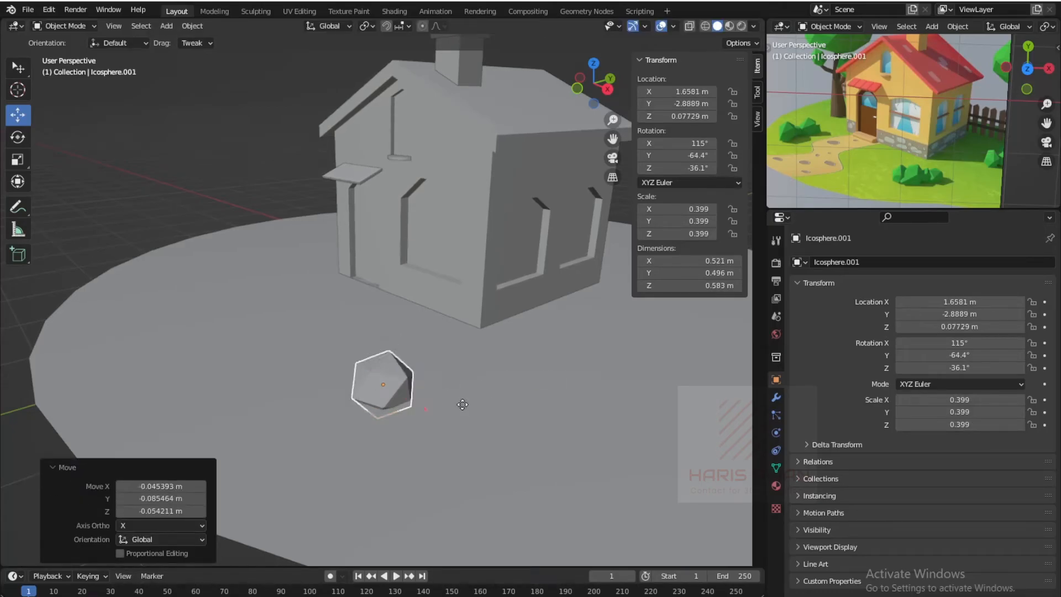
left_click(499, 399)
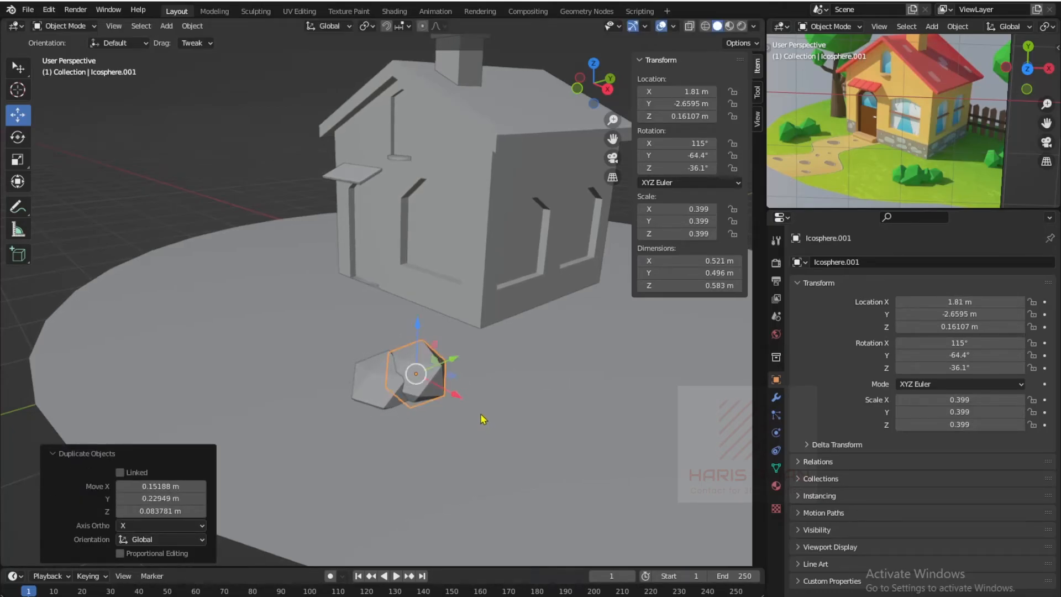
left_click(563, 404)
key("r")
left_click(463, 481)
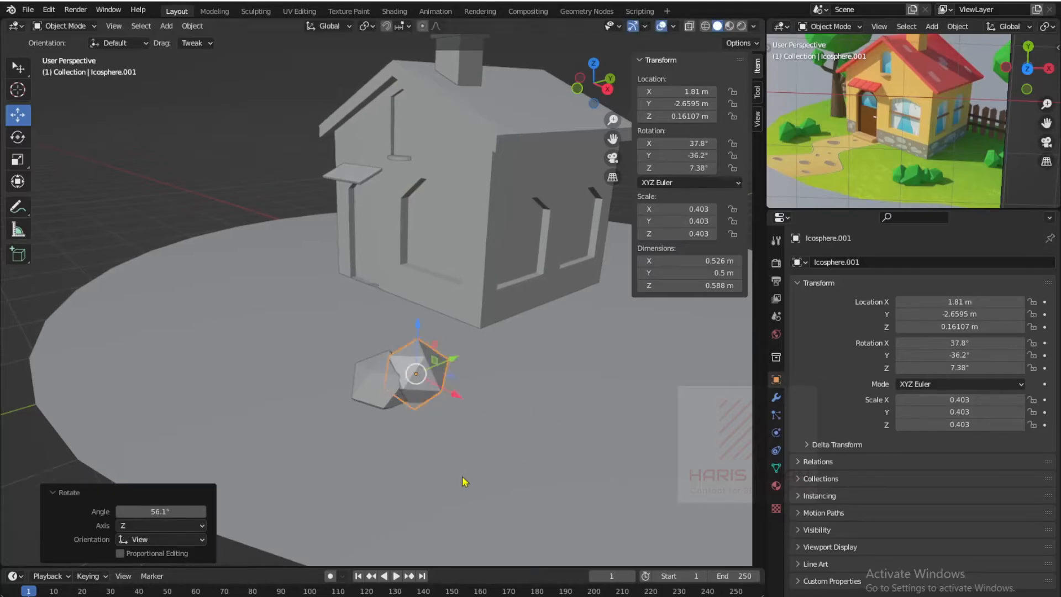
- Duplicate the second ico sphere to extend the bush, and shrink the copy to a scale of about 0.34
key("shift+d")
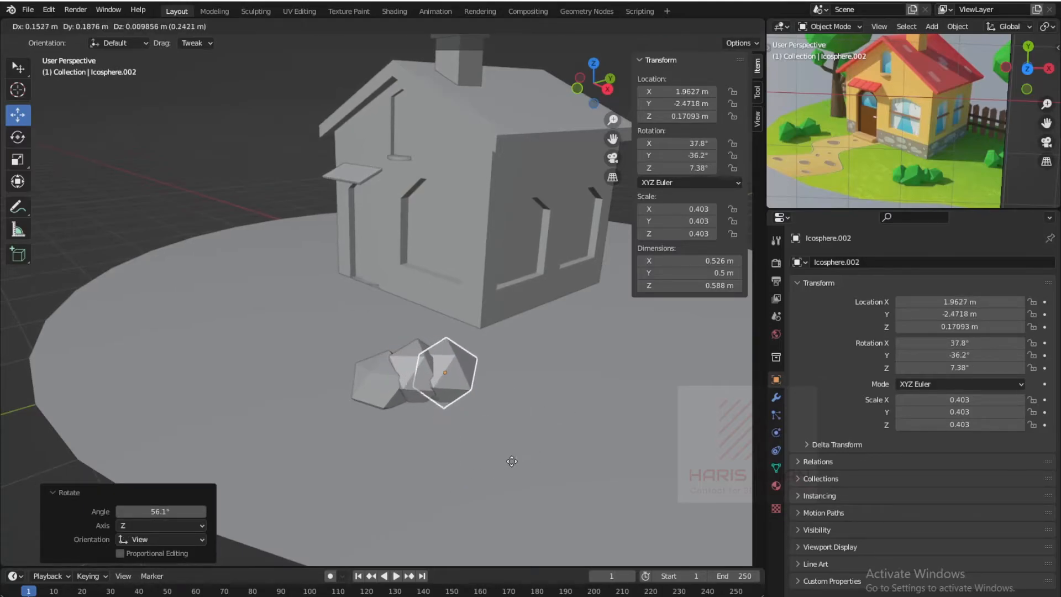
left_click(569, 414)
key("s")
left_click(608, 487)
scroll(524, 489, "up", 5)
middle_click_drag(586, 498, 545, 404, "shift")
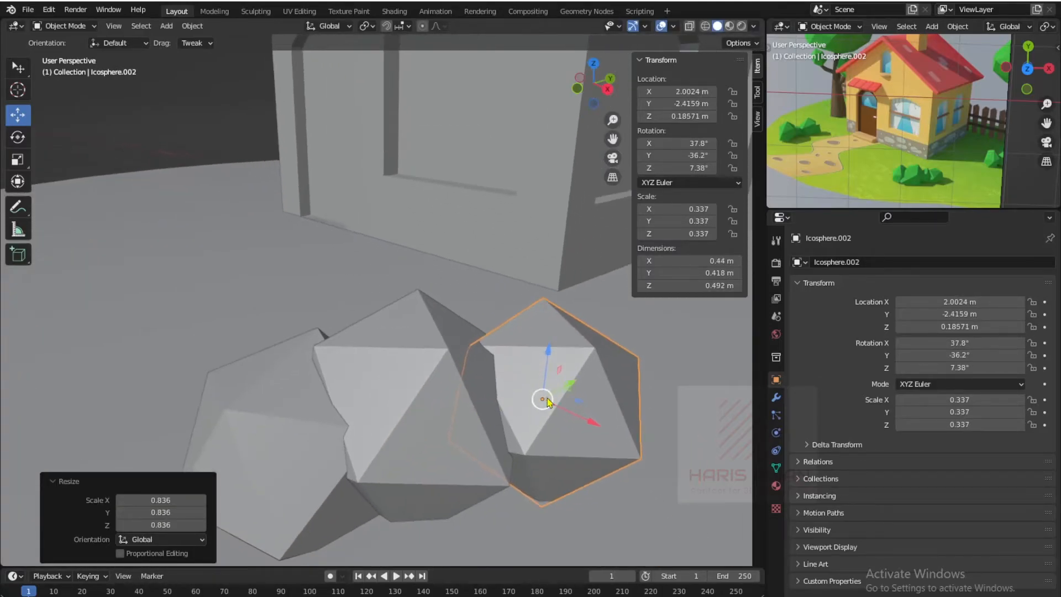
- Duplicate the smaller ico sphere to the end of the bush row and rotate the copy to vary its shape
key("shift+d")
scroll(549, 389, "down", 4)
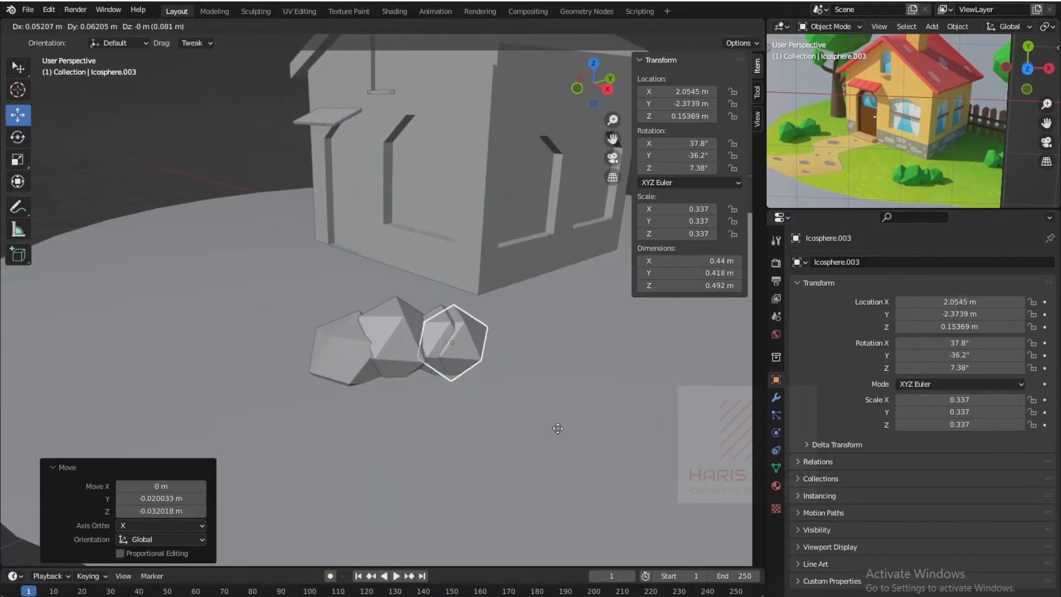
left_click(584, 435)
key("r")
left_click(558, 391)
scroll(559, 391, "down", 4)
middle_click_drag(559, 391, 451, 423)
left_click(486, 383)
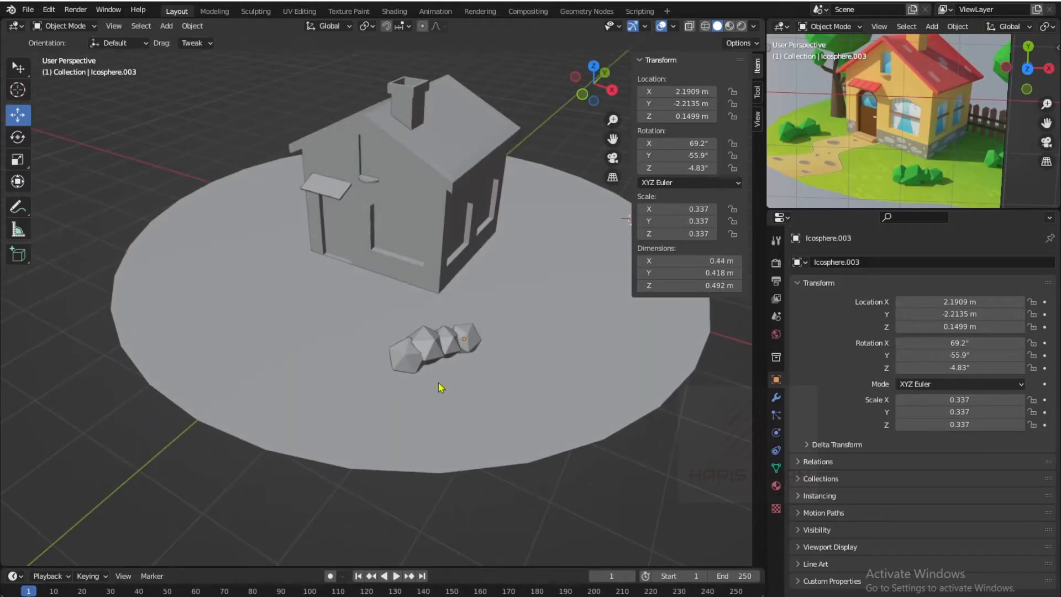
- Duplicate the four-sphere bush and move the copy about -3.38 m along X to the ground in front of the house's door side
left_click(472, 333)
left_click(448, 344, "shift")
left_click(430, 348, "shift")
left_click(412, 359, "shift")
middle_click_drag(427, 371, 575, 379, "shift")
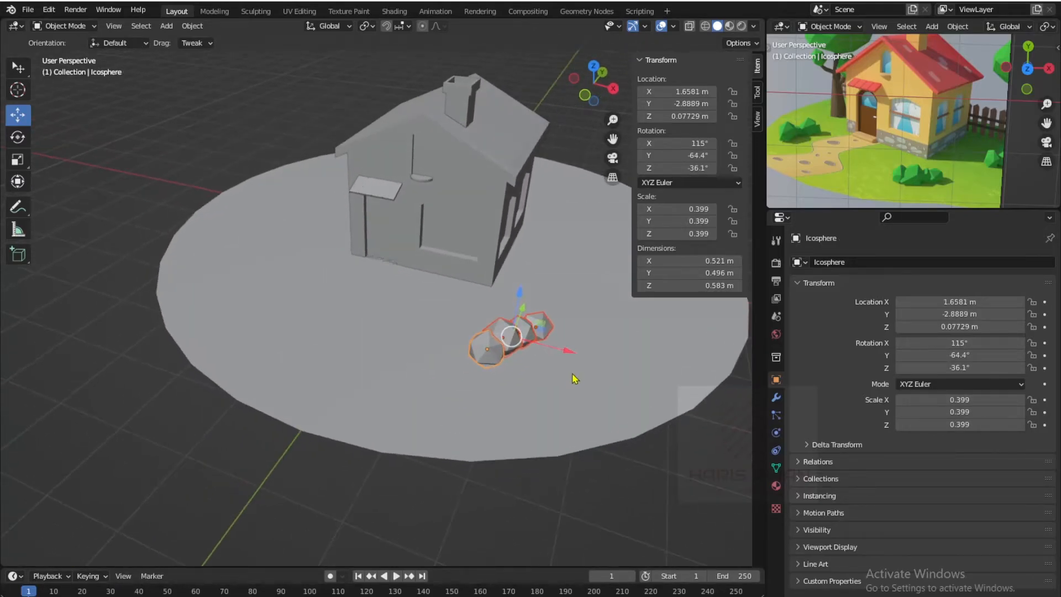
key("shift+d")
key("x")
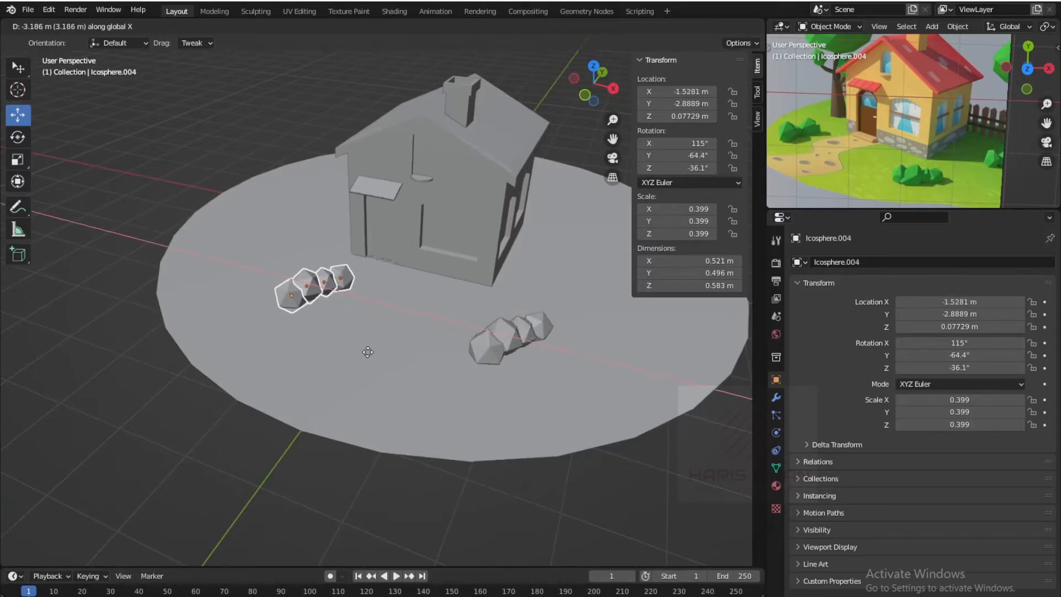
left_click(418, 377)
- Rotate the copied bush roughly half a turn around Z and shift it about -0.51 m along X
key("r")
key("z")
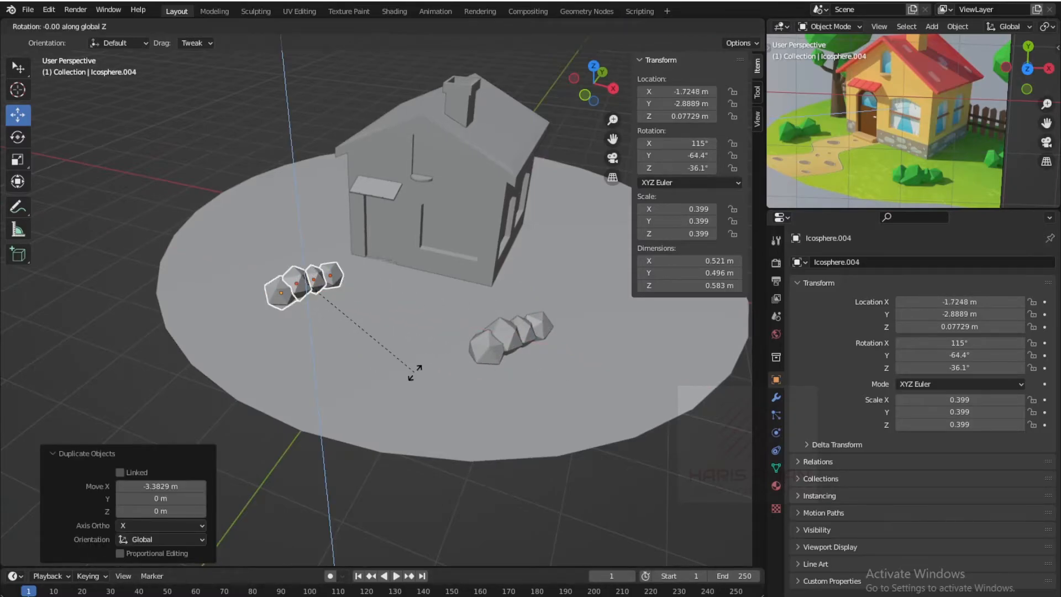
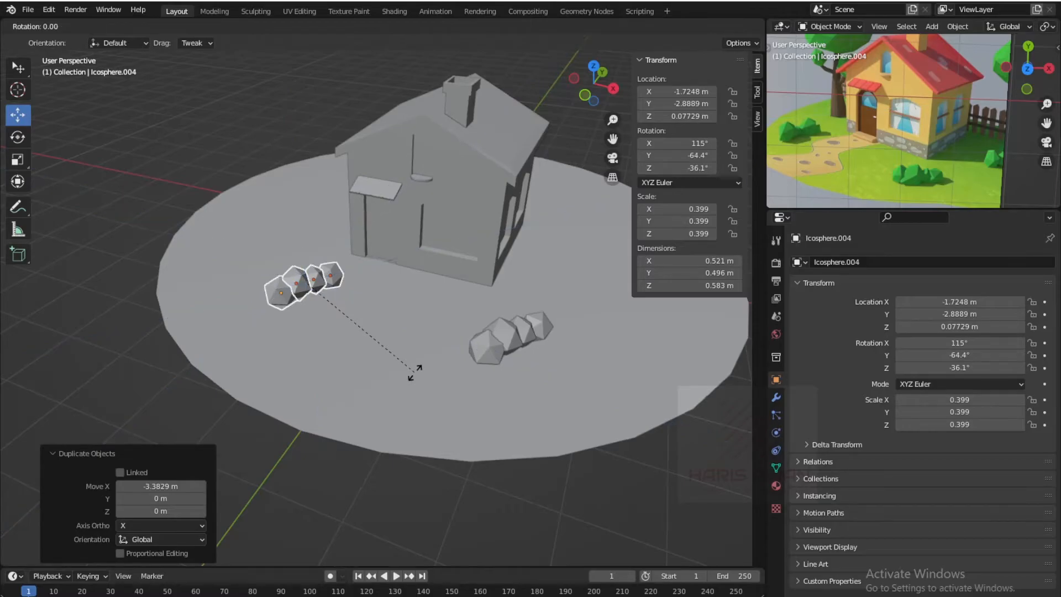
left_click(415, 374)
key("r")
key("z")
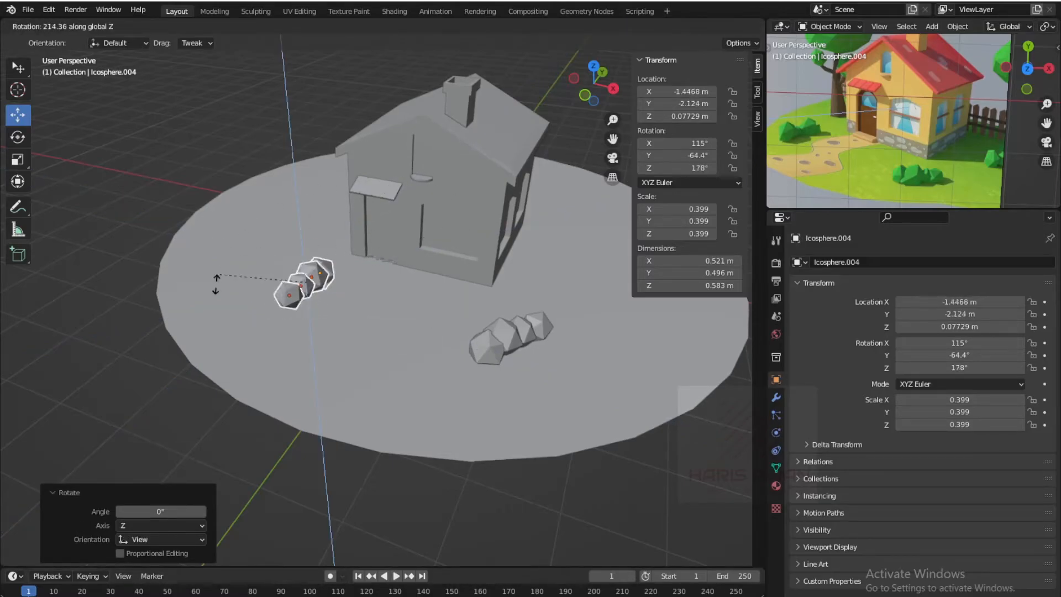
left_click(225, 261)
left_click_drag(363, 302, 343, 303)
- Lower the copied bush about 0.05 m so its base sinks into the ground
scroll(343, 303, "down", 5)
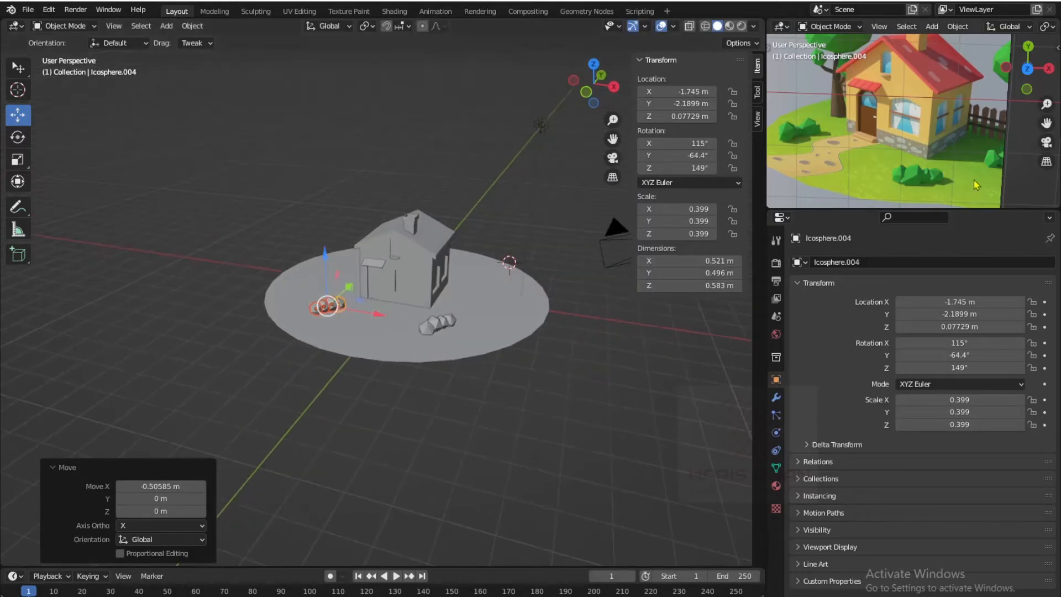
scroll(405, 272, "down", 3)
scroll(409, 270, "up", 7)
mouse_move(408, 266)
middle_mouse_down("shift")
mouse_move(386, 326)
mouse_move(397, 281)
middle_mouse_up("shift")
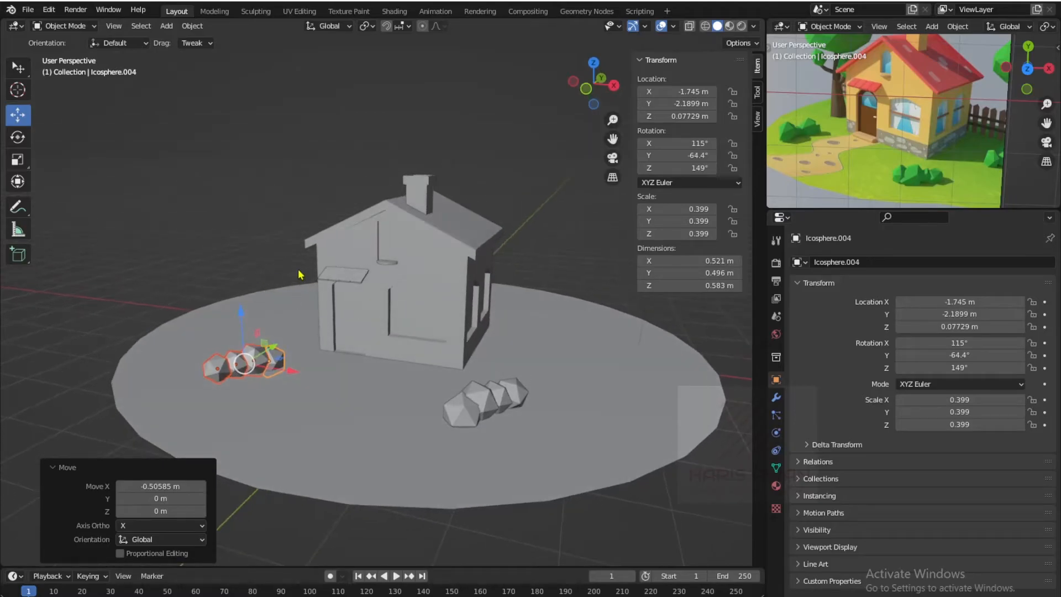
mouse_move(403, 252)
middle_mouse_down()
mouse_move(406, 242)
mouse_move(400, 262)
middle_mouse_up()
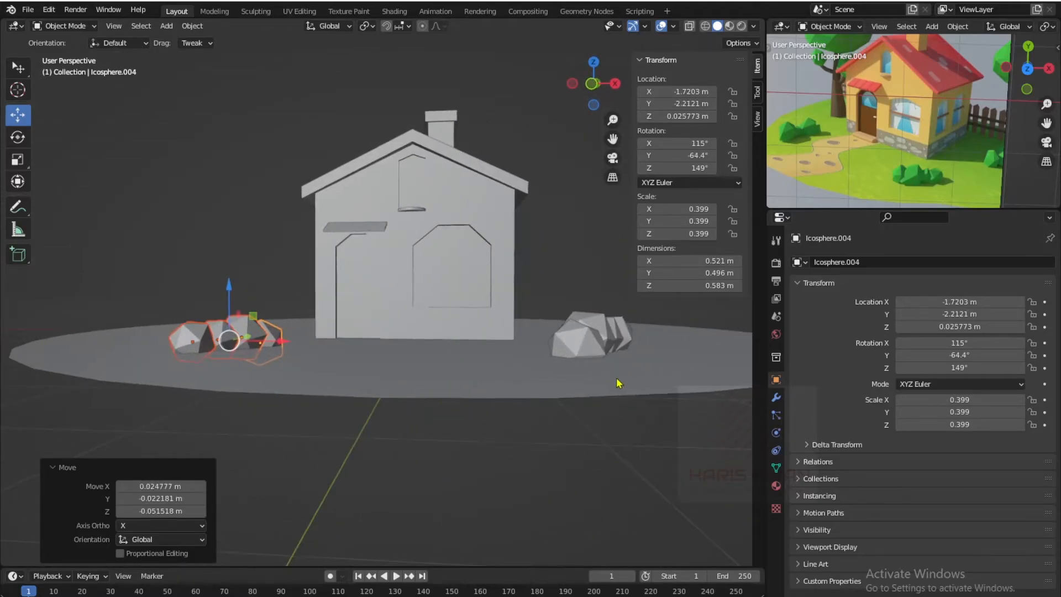
middle_click_drag(618, 383, 592, 379)
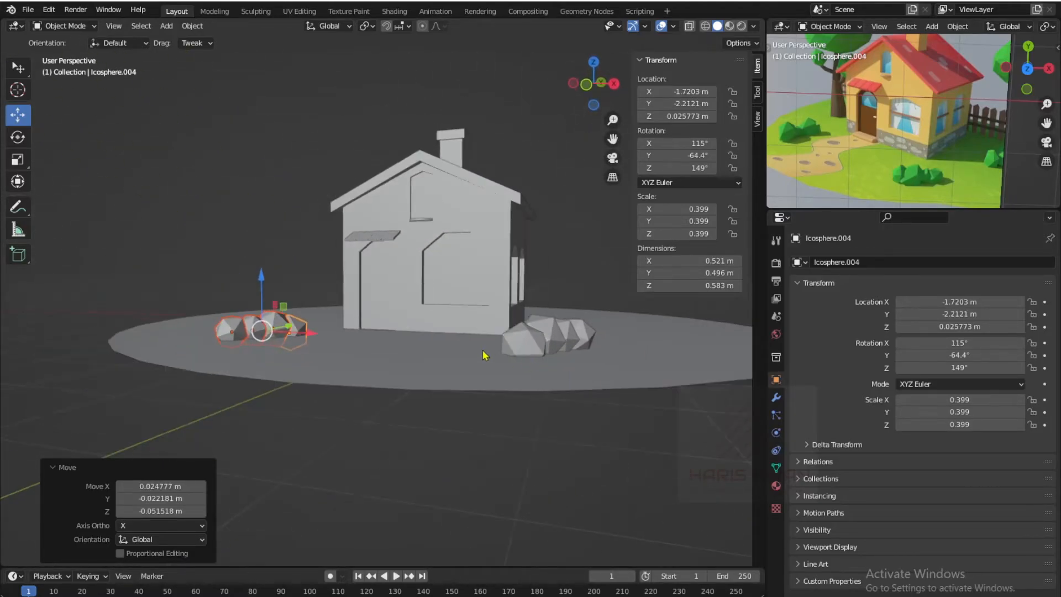
middle_click_drag(365, 357, 359, 390)
- Place the 3D cursor on the ground behind the copied bush and add a cylinder with 16 vertices there
scroll(357, 389, "up", 2)
middle_click_drag(292, 296, 366, 344, "shift")
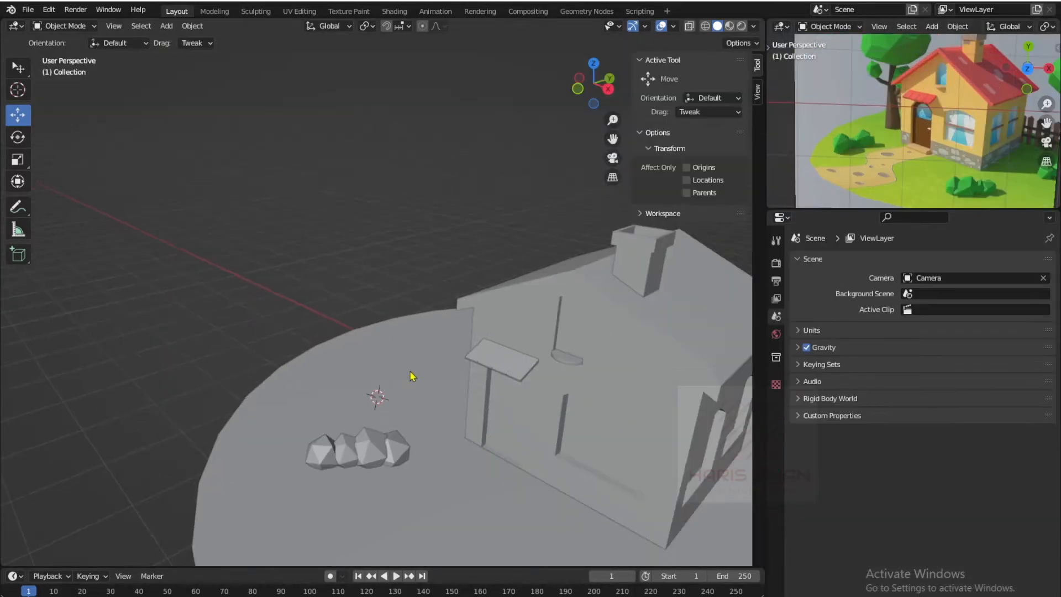
key("shift+a")
mouse_move(390, 369)
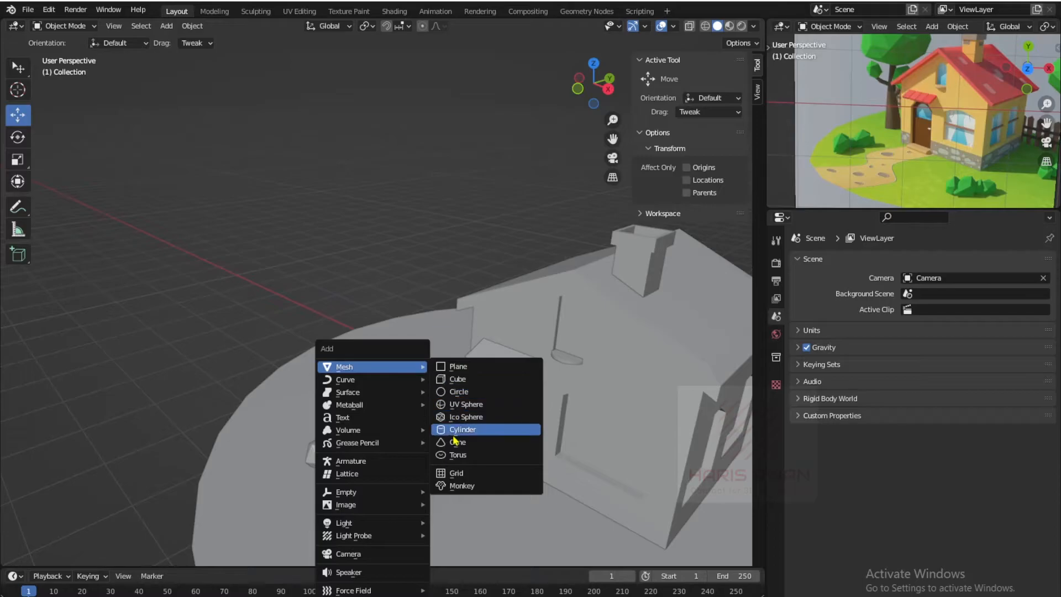
left_click(475, 430)
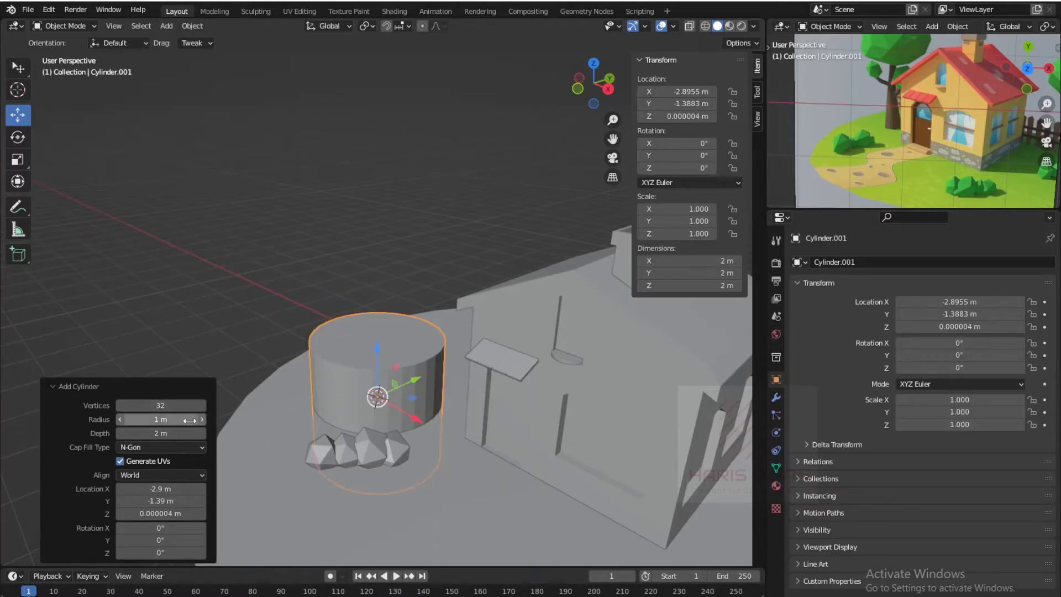
left_click(166, 406)
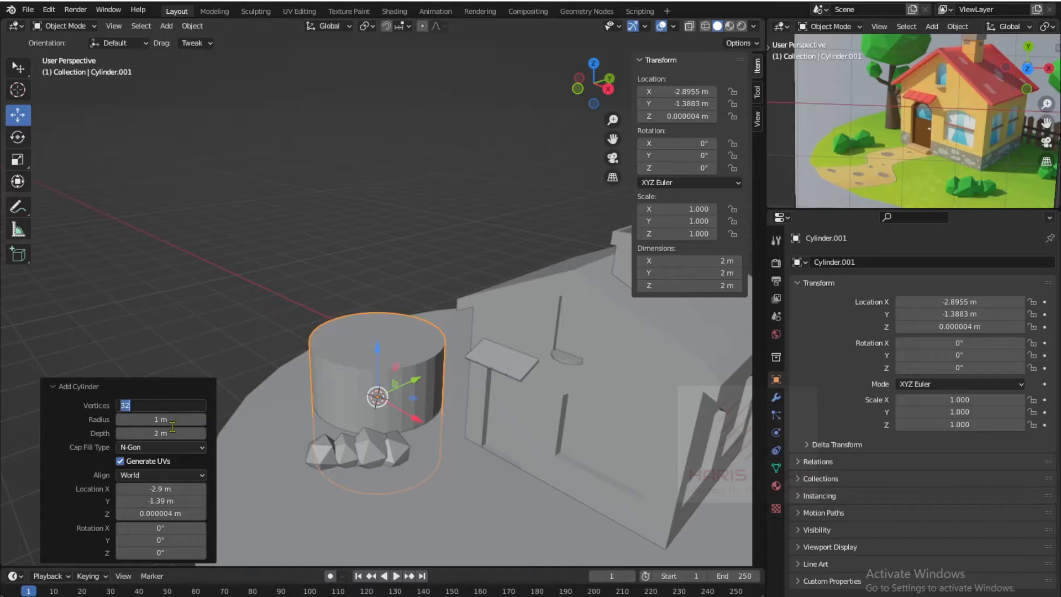
type("16")
key("Return")
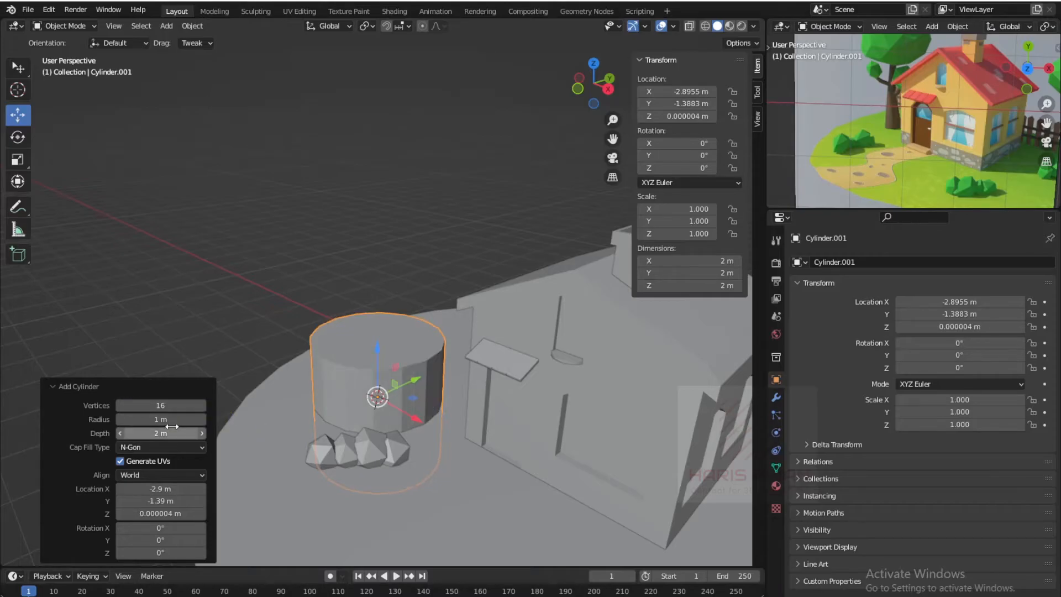
- Raise the new cylinder about 0.62 m along Z
left_click(229, 333)
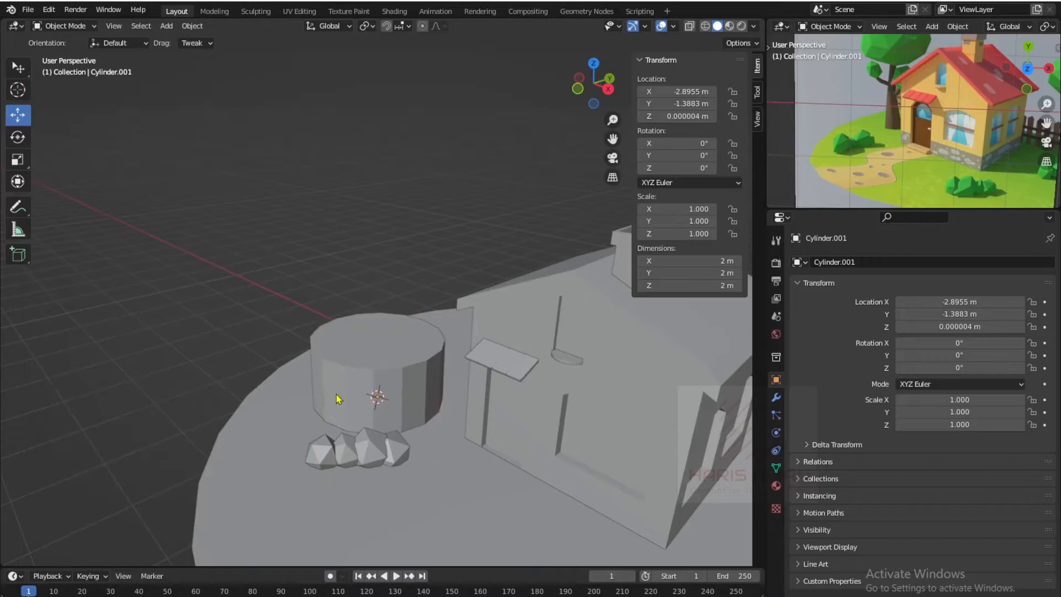
middle_click_drag(397, 387, 394, 328, "shift")
left_click(394, 325)
left_click_drag(376, 300, 375, 266)
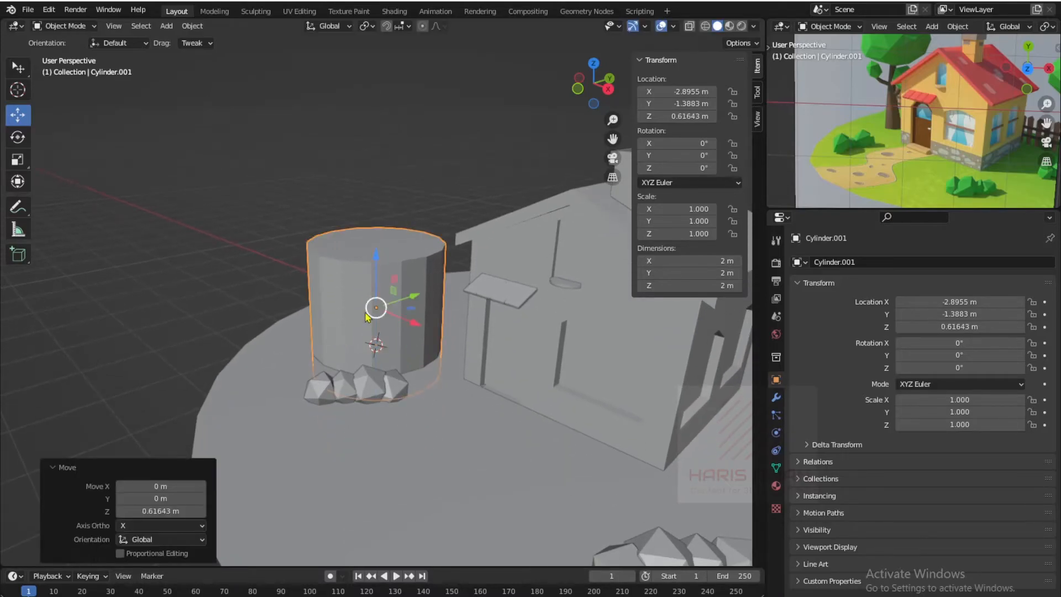
- Raise the cylinder's top face to a local Z of about 2.05 m
key("Tab")
middle_click_drag(387, 277, 431, 238)
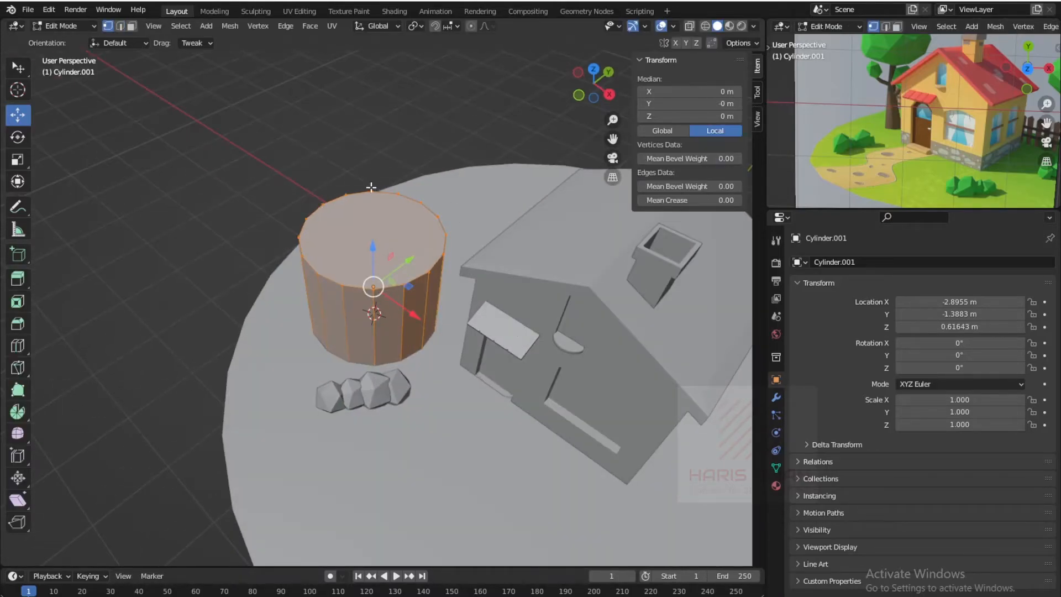
mouse_move(398, 305)
middle_mouse_down()
mouse_move(398, 223)
mouse_move(373, 280)
mouse_move(378, 300)
middle_mouse_up()
scroll(387, 238, "down", 3)
scroll(372, 280, "up", 4)
key("Tab")
key("Tab")
key("3")
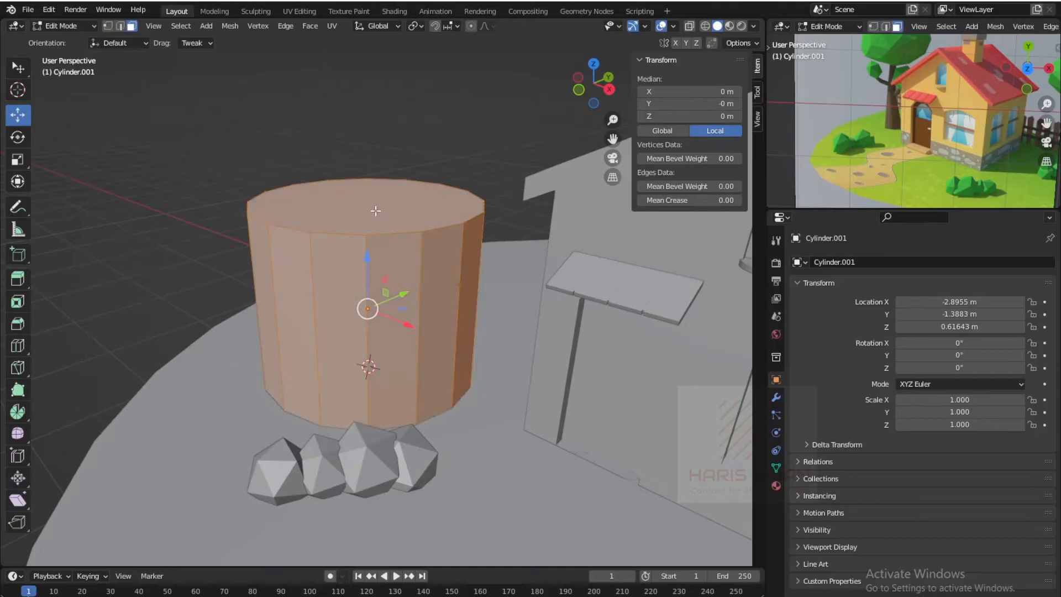
left_click(375, 216)
scroll(374, 222, "down", 2)
left_click_drag(373, 190, 412, 14)
scroll(420, 554, "down", 2)
left_click_drag(377, 103, 378, 145)
scroll(440, 418, "up", 3)
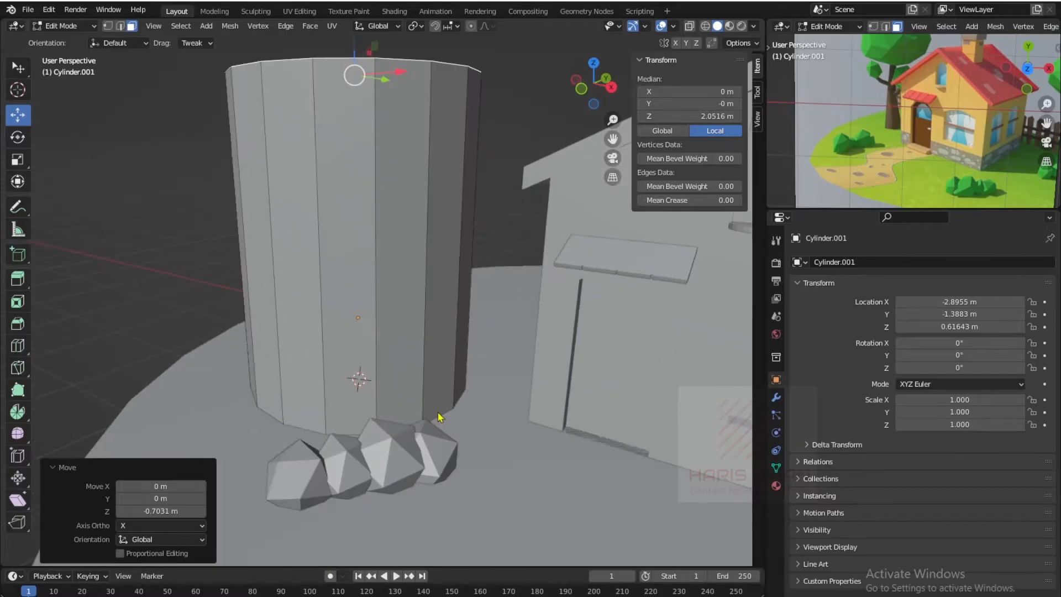
- Scale the whole cylinder to about 0.172 and lower it about 0.48 m onto the ground
key("Tab")
key("s")
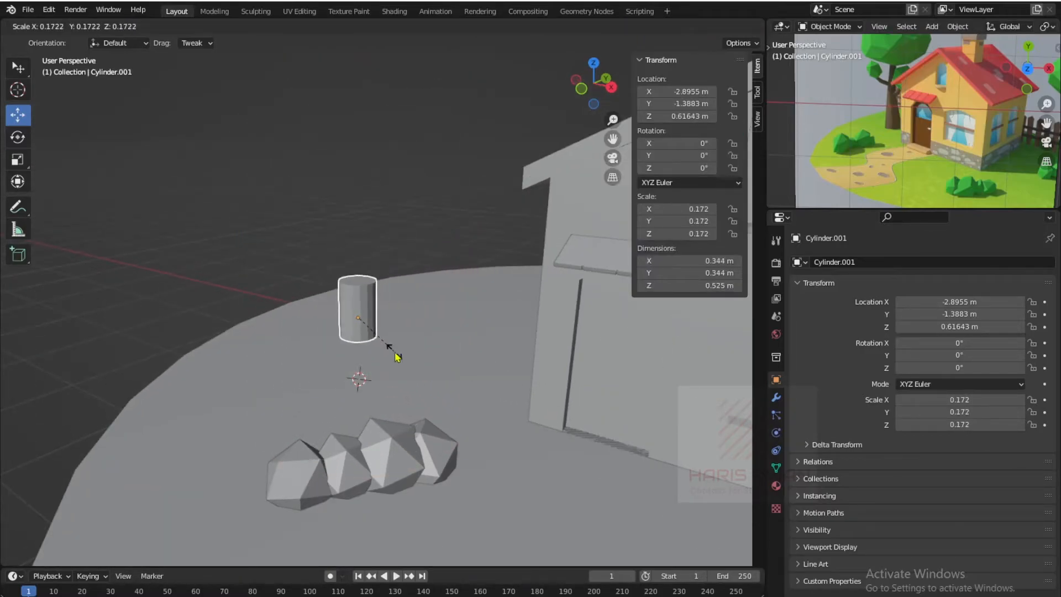
left_click(396, 357)
key("g")
key("z")
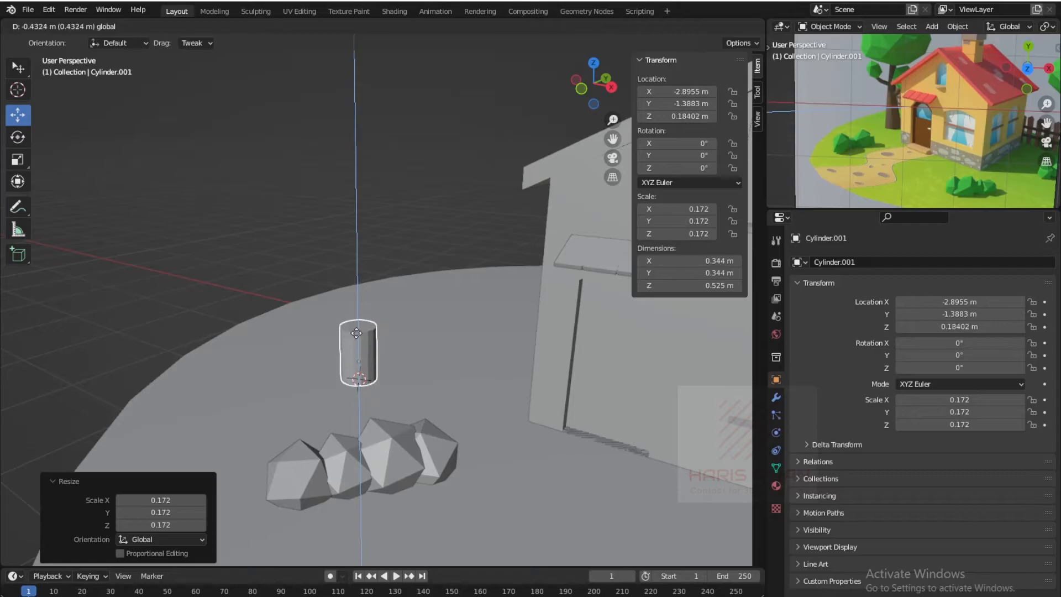
left_click(357, 337)
middle_click_drag(357, 337, 358, 343)
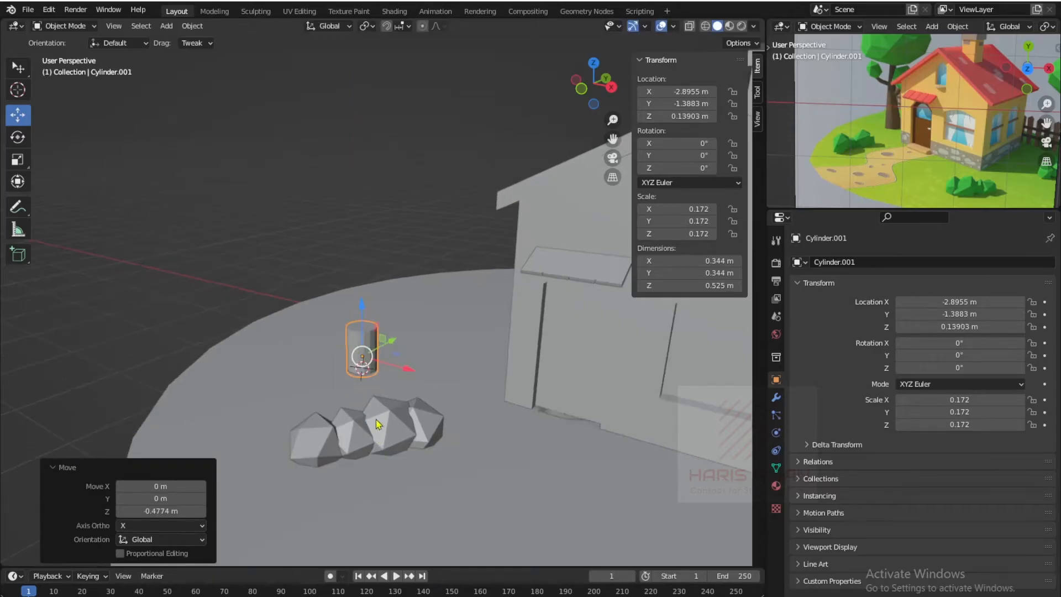
- Stretch the thin cylinder into a tall trunk by raising its top face to a local Z of about 13.62 m
scroll(376, 415, "up", 2)
key("Tab")
left_click_drag(356, 273, 364, 125)
scroll(443, 184, "down", 3)
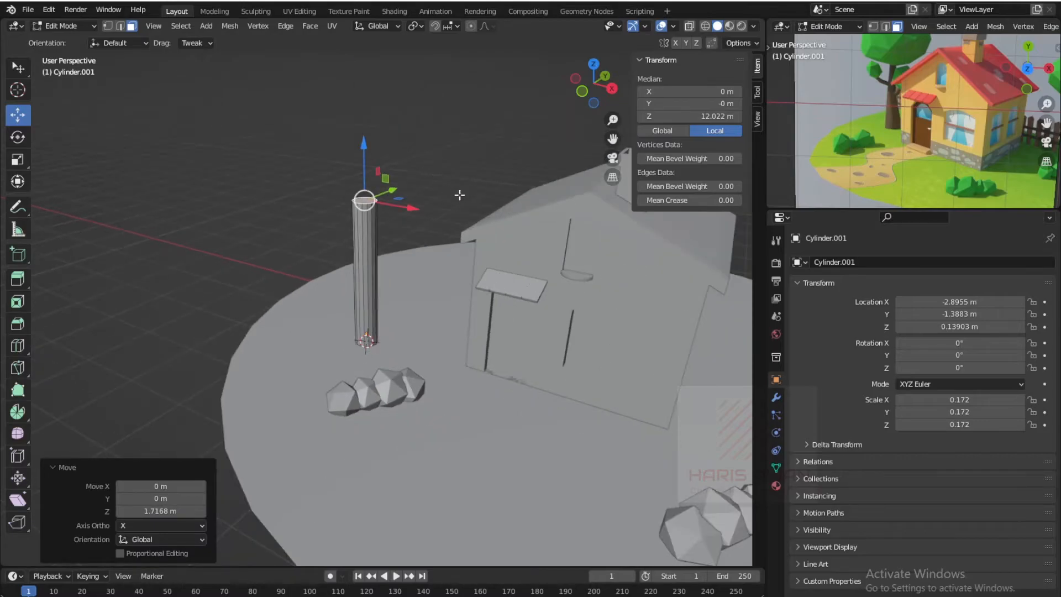
scroll(934, 86, "up", 3)
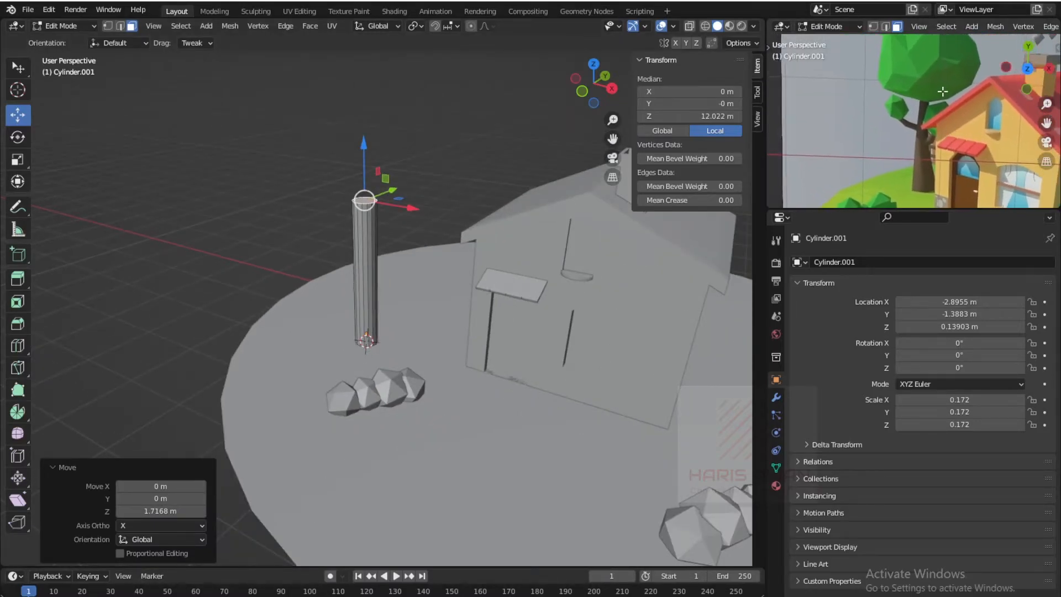
middle_click_drag(417, 212, 434, 187)
scroll(363, 209, "up", 2)
left_click_drag(342, 142, 350, 106)
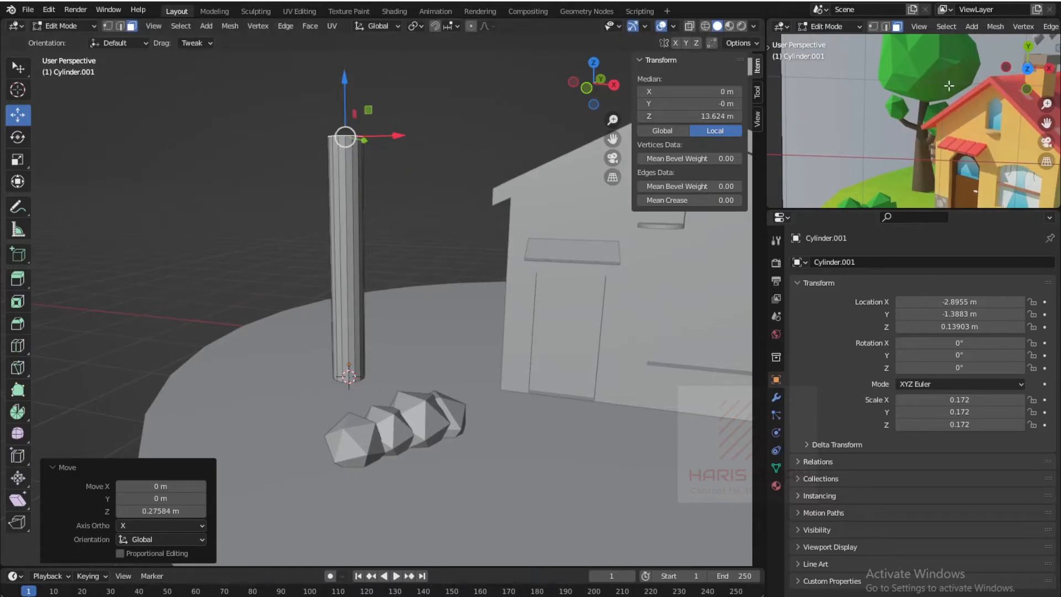
- Add two evenly spaced horizontal loop cuts around the trunk
middle_click_drag(383, 306, 347, 315)
middle_click_drag(375, 271, 358, 312, "shift")
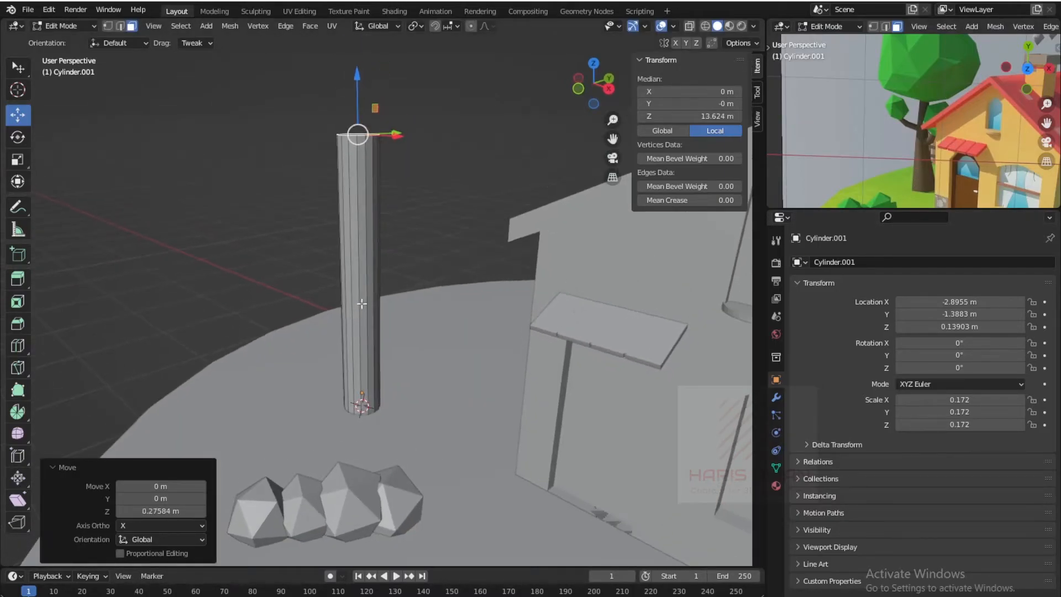
middle_click_drag(403, 130, 407, 133)
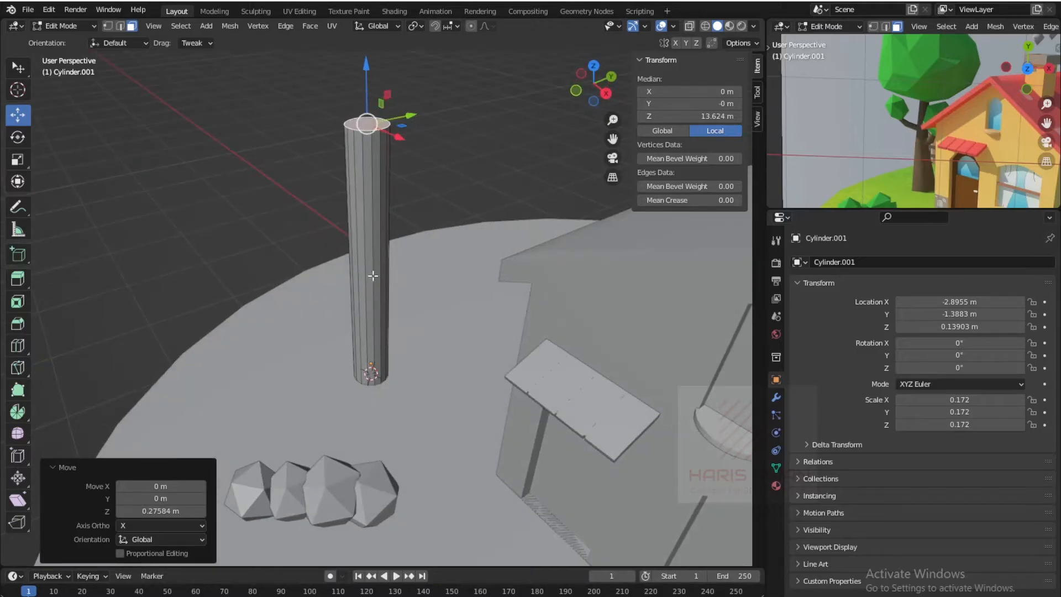
key("ctrl+r")
scroll(371, 269, "up", 1)
left_click(371, 269)
right_click(371, 269)
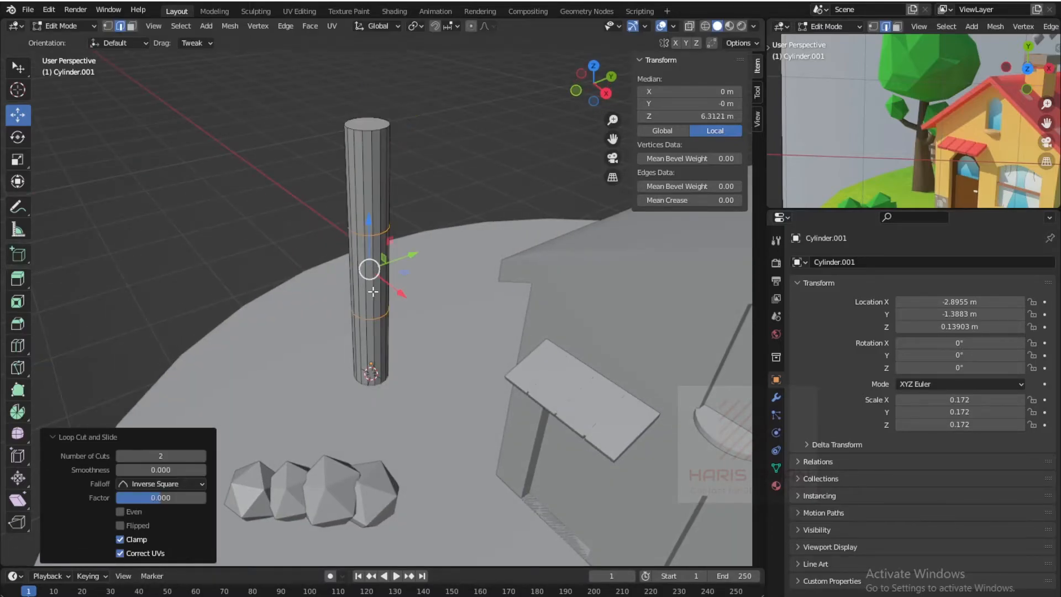
- Bend the trunk by shifting its lower edge loop slightly along negative Y and its upper loop about 0.09 m along positive Y
middle_click_drag(363, 415, 372, 389)
key("3")
scroll(356, 360, "up", 4)
key("2")
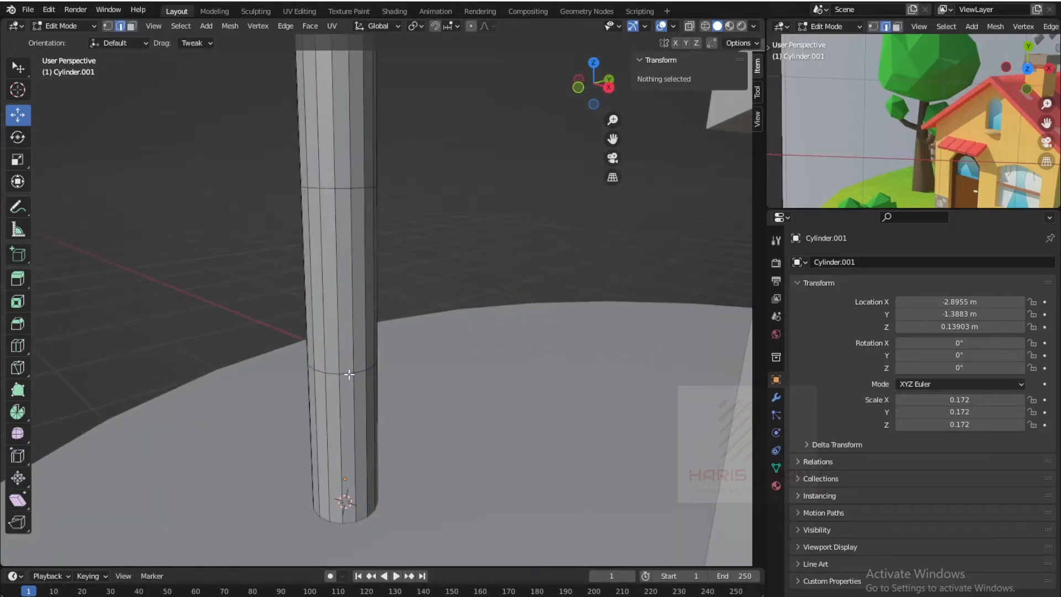
left_click(356, 366, "alt")
scroll(357, 370, "down", 3)
left_click_drag(392, 325, 385, 328)
left_click(358, 234, "alt")
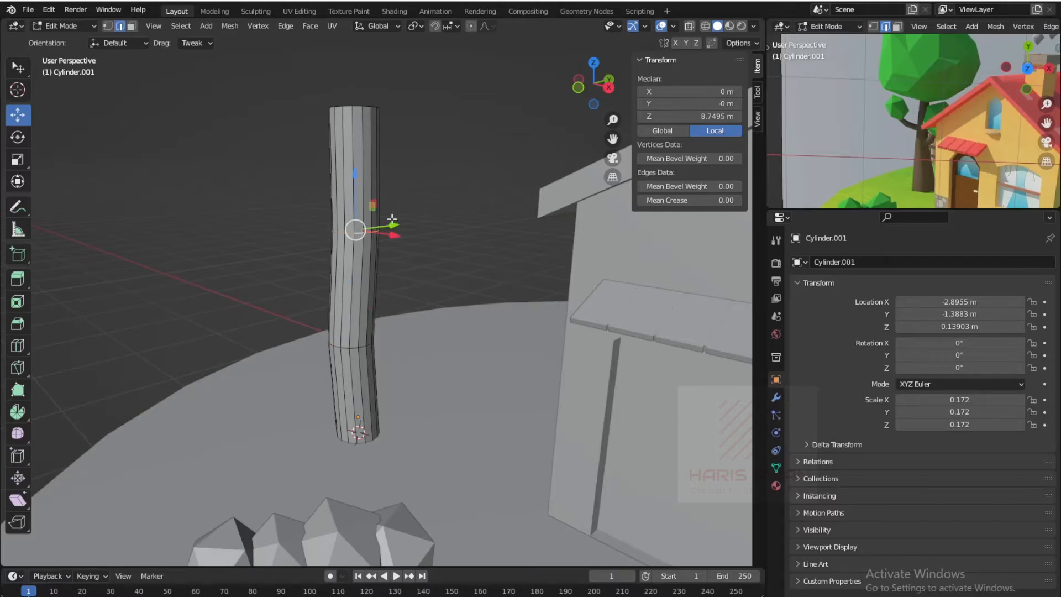
left_click_drag(392, 221, 402, 223)
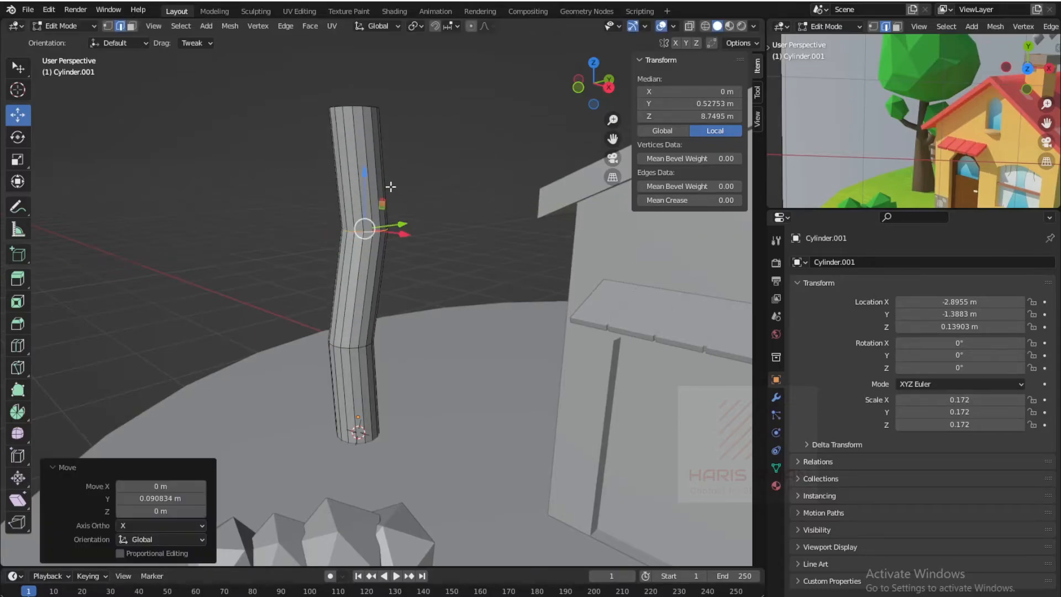
- Lean the trunk toward the house by moving its top face along Y to a local Y of about 1.72 m
middle_click_drag(393, 179, 388, 197)
left_click(359, 89)
key("3")
left_click(358, 88)
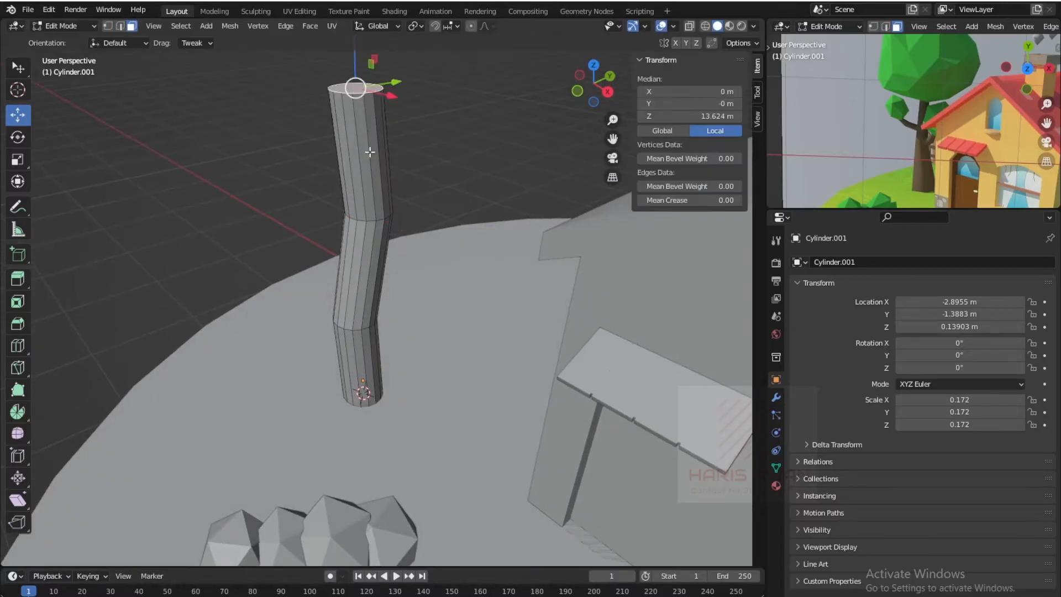
middle_click_drag(391, 148, 388, 166, "shift")
left_click_drag(403, 103, 435, 104)
scroll(408, 264, "down", 4)
middle_click_drag(386, 302, 394, 273)
scroll(364, 335, "up", 3)
key("Tab")
scroll(352, 348, "down", 4)
middle_click_drag(352, 349, 354, 396)
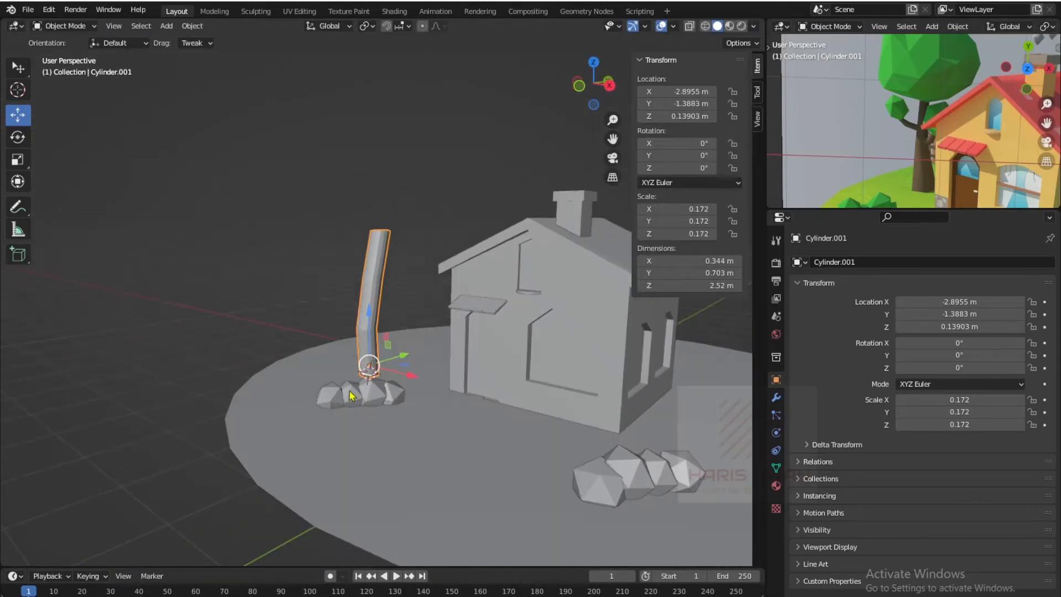
- Taper the trunk by scaling its top face to about 0.66
scroll(357, 387, "up", 4)
key("Tab")
middle_click_drag(386, 265, 368, 347)
scroll(370, 337, "up", 1)
key("s")
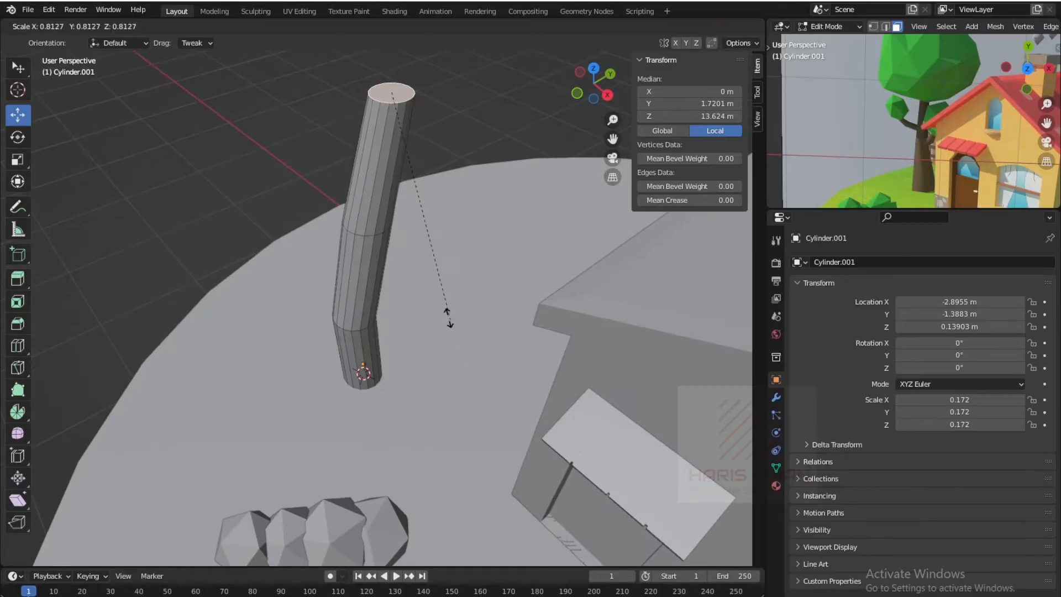
left_click(433, 284)
scroll(371, 313, "up", 1)
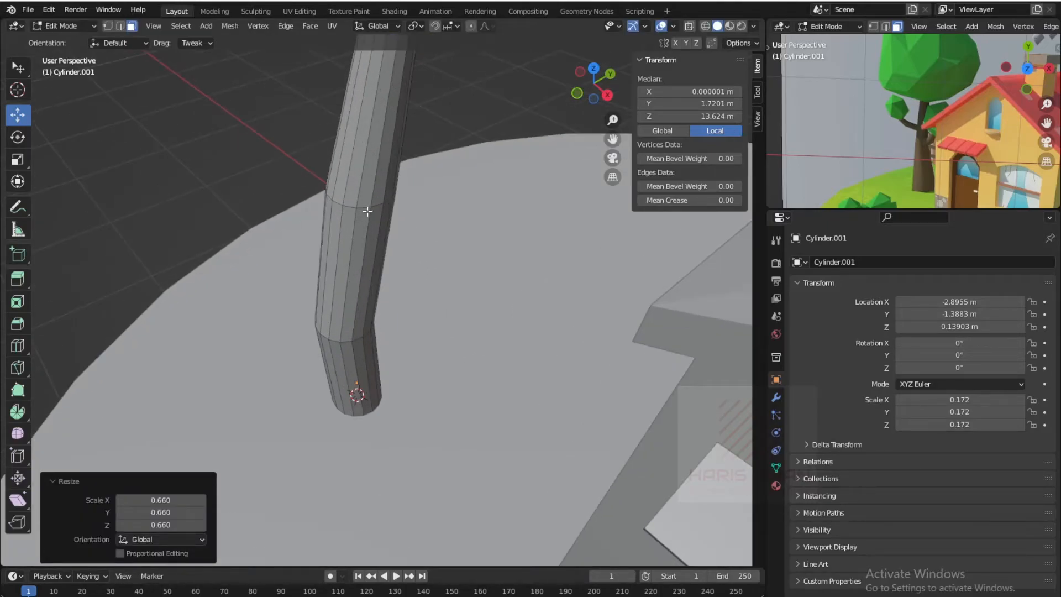
- Narrow the trunk's upper edge loop by scaling it to about 0.73
left_click(367, 211, "alt")
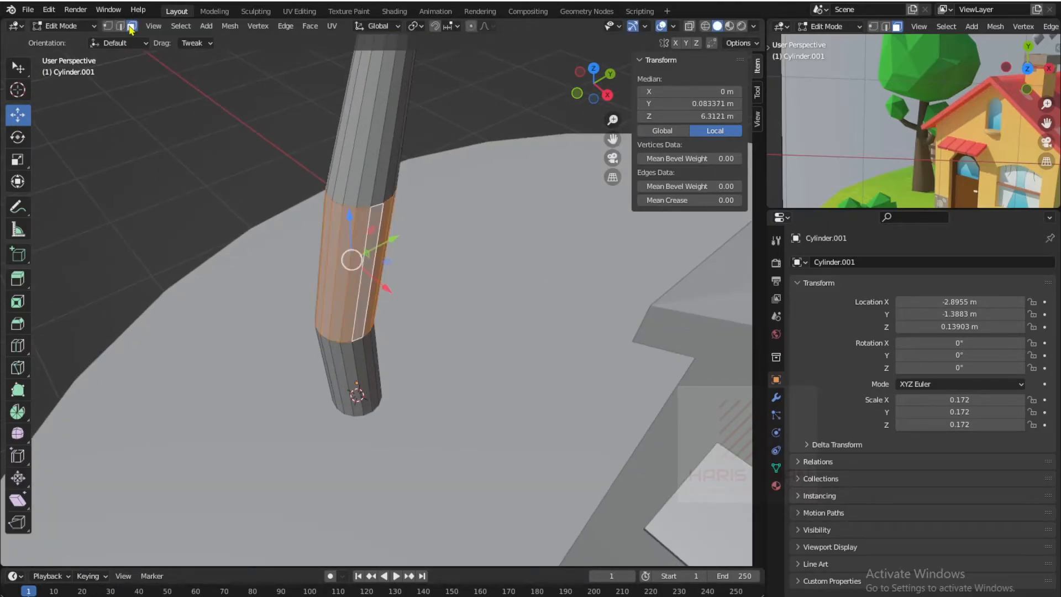
left_click(121, 28)
left_click(360, 211)
left_click(369, 207, "alt")
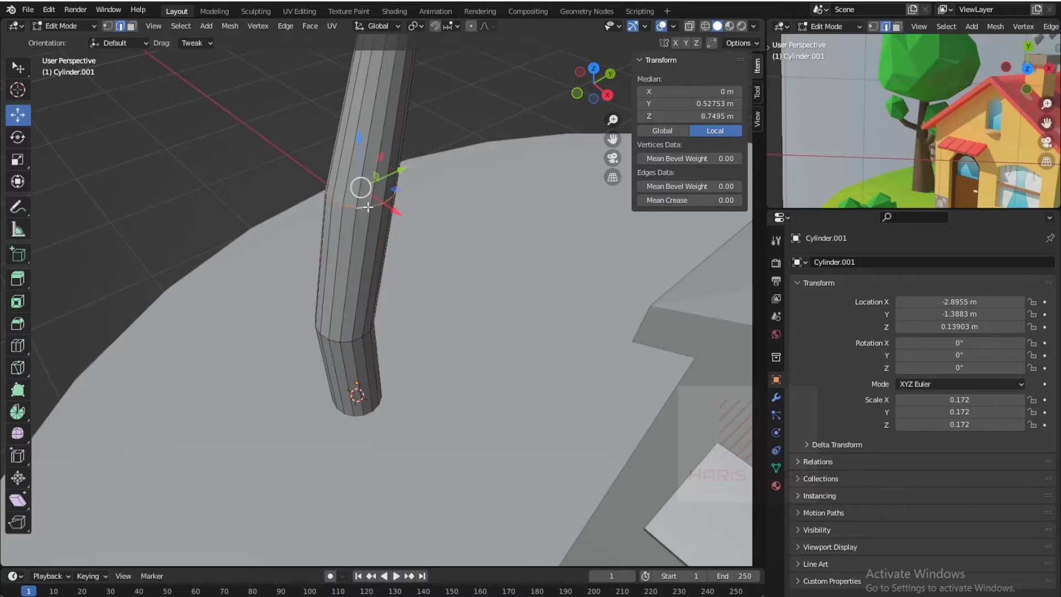
middle_click_drag(437, 317, 553, 395)
key("s")
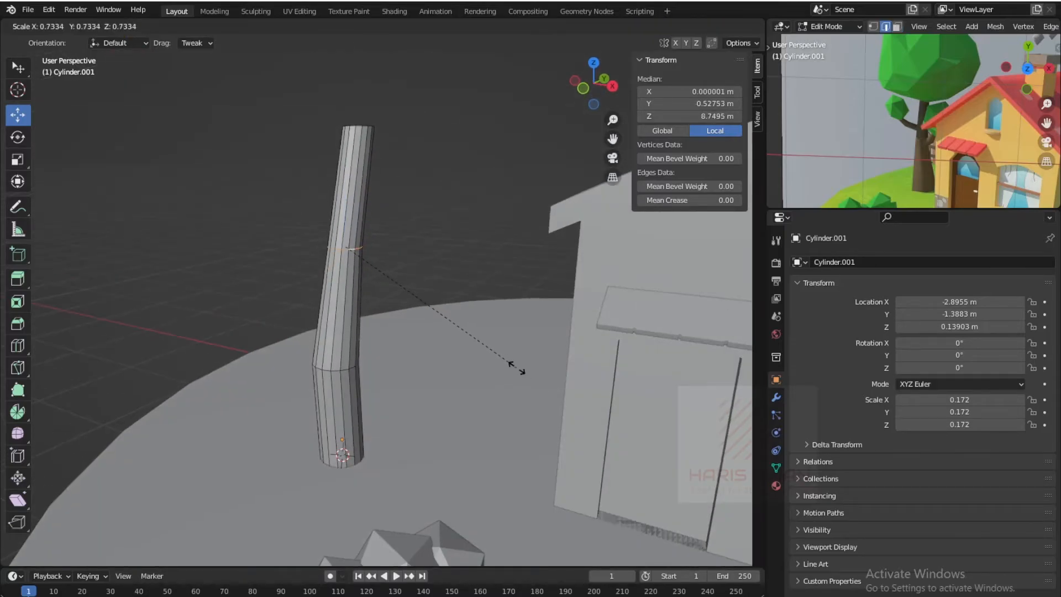
left_click(515, 366)
- Narrow the trunk's lower edge loop by scaling it to about 0.74 and finish editing the mesh
left_click(340, 370, "alt")
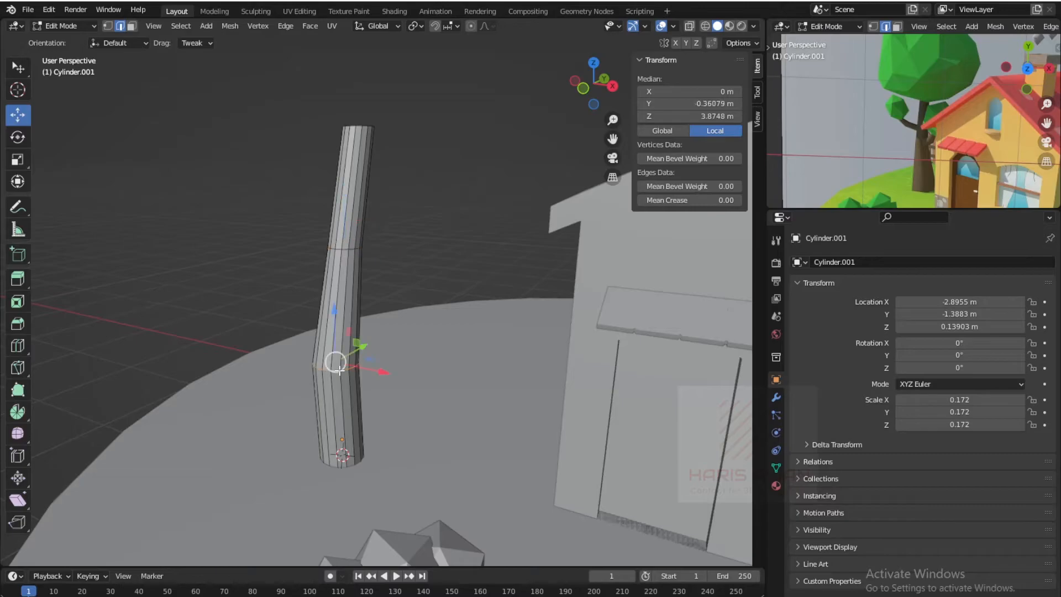
key("s")
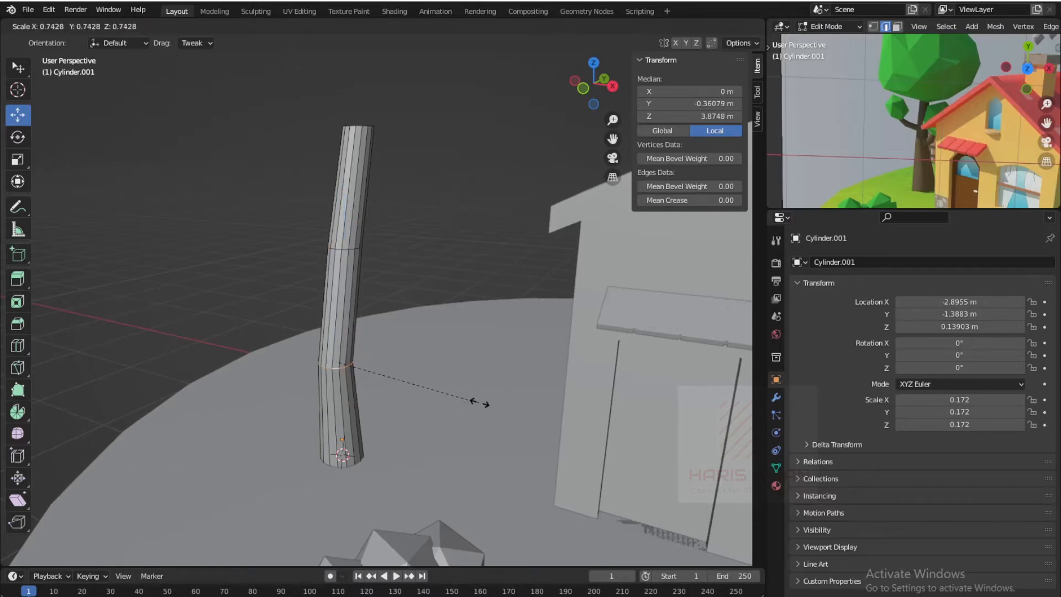
left_click(491, 403)
scroll(491, 403, "down", 2)
key("Tab")
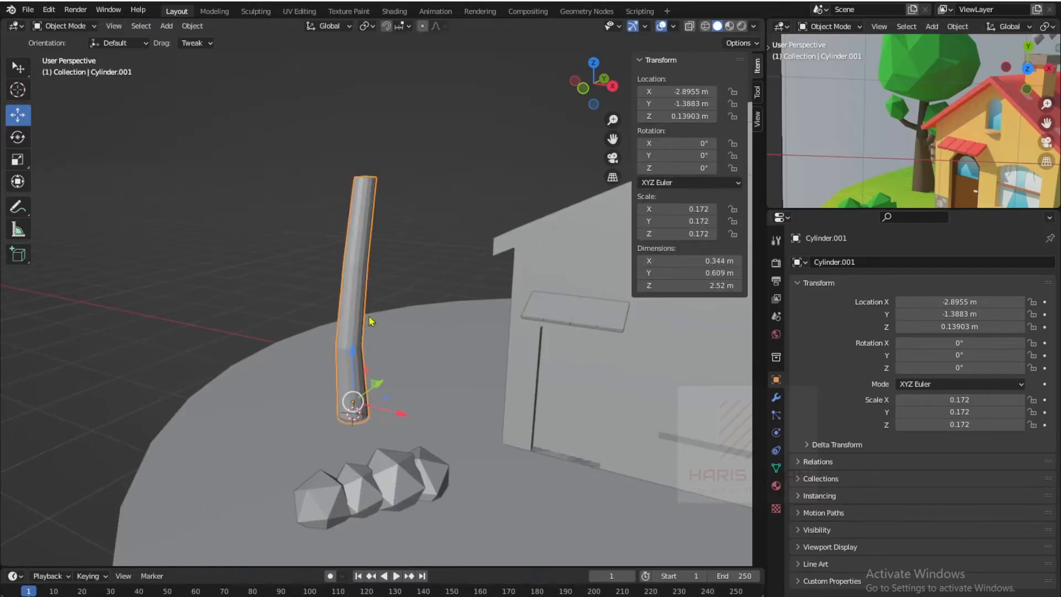
- Place the 3D cursor on the centre of the trunk's top face
middle_click_drag(388, 193, 358, 161)
scroll(358, 166, "up", 2)
left_click(17, 89)
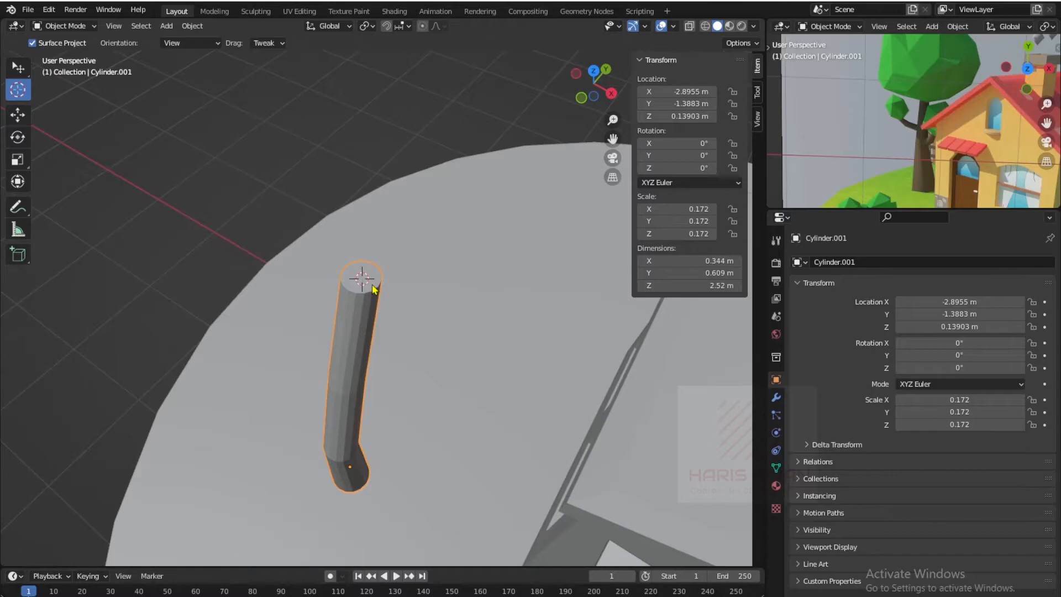
middle_click_drag(356, 267, 389, 262)
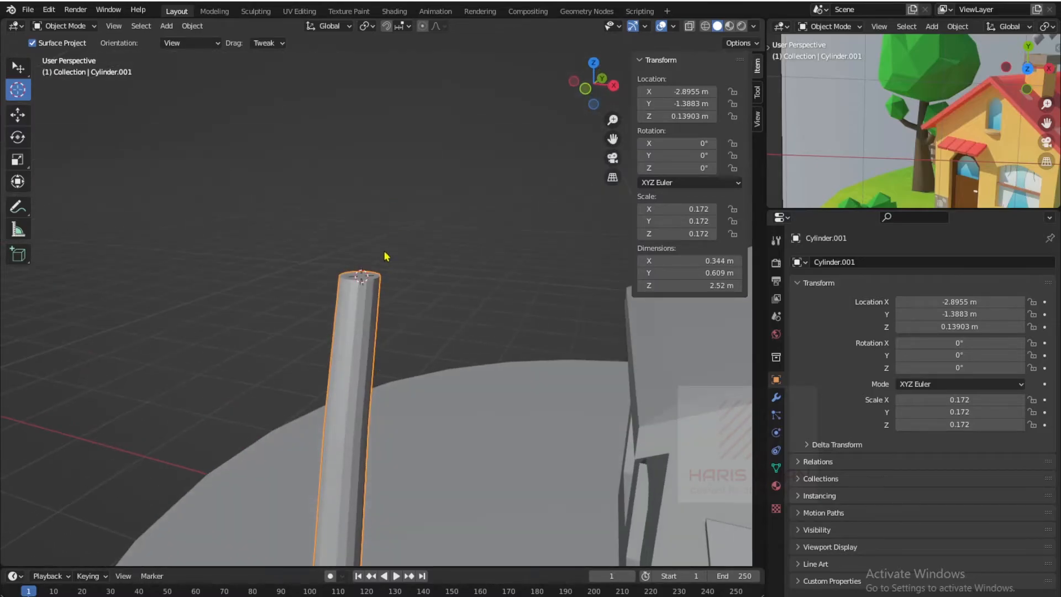
- Try a one-subdivision ico sphere as the tree crown at the trunk top, scaled to about 2.11
key("shift+a")
mouse_move(379, 243)
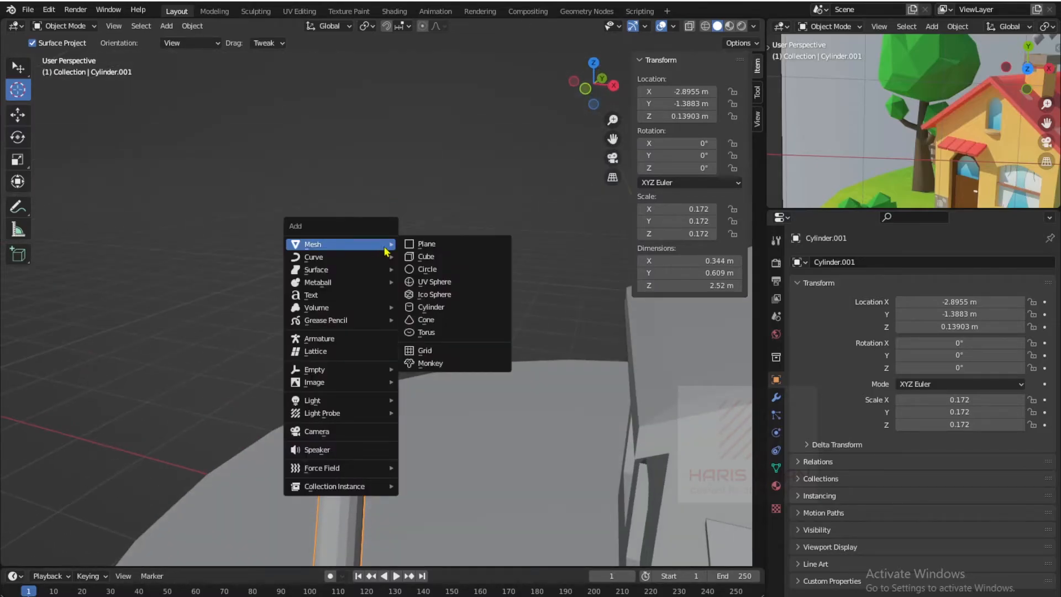
left_click(423, 302)
key("s")
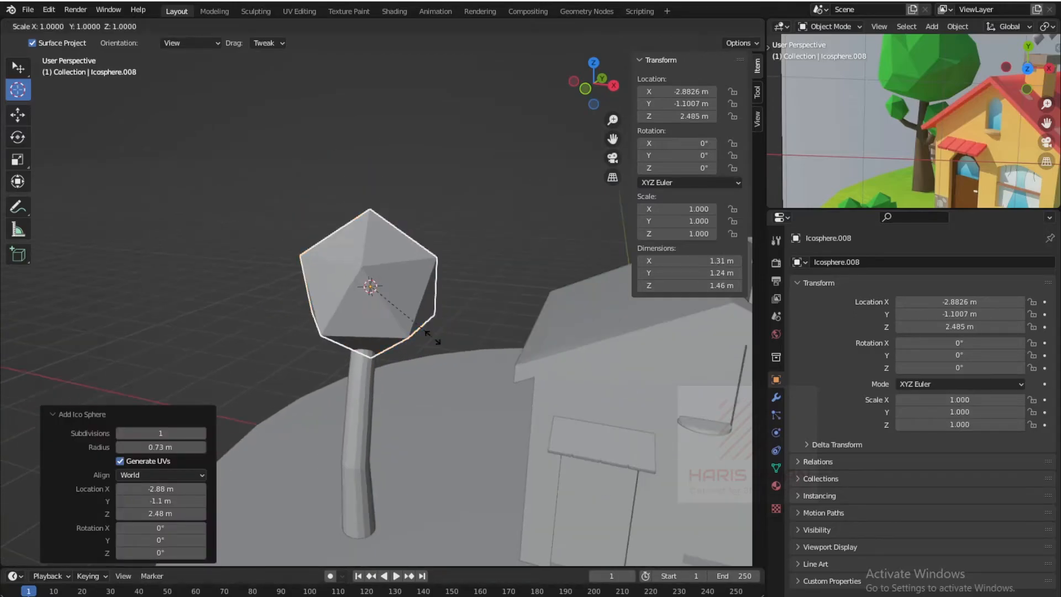
left_click(522, 346)
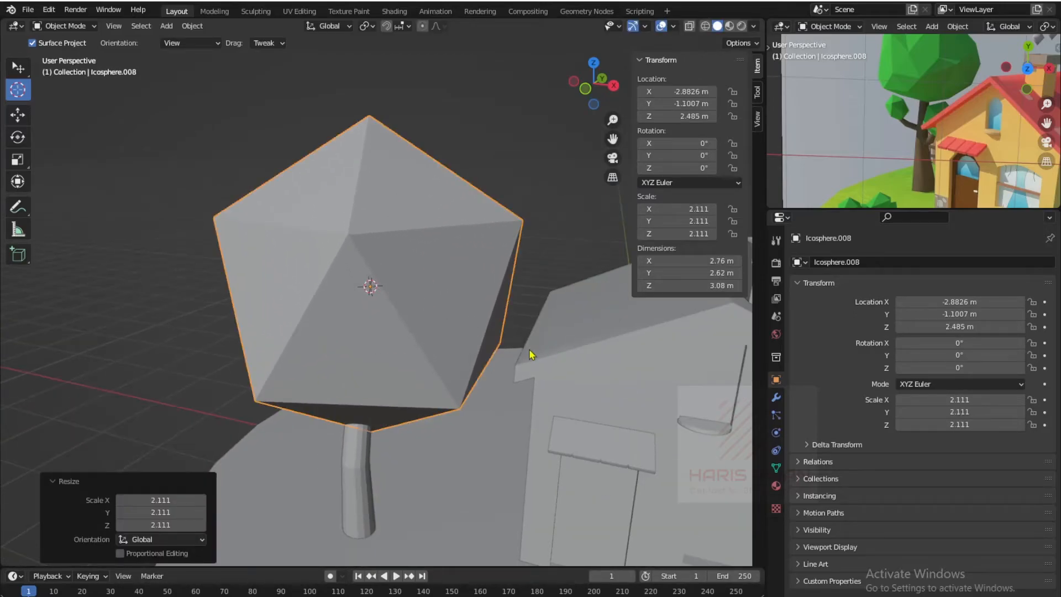
scroll(358, 423, "down", 3)
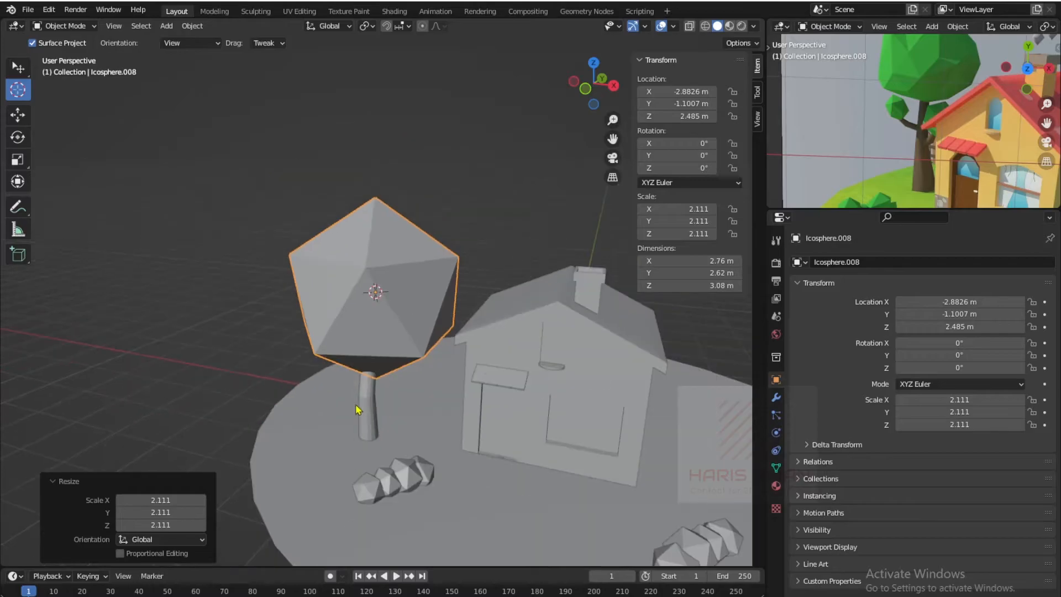
- Rotate the trial crown freely and raise it about 0.4 m above the trunk
key("r")
left_click(464, 282)
key("g")
left_click(446, 320)
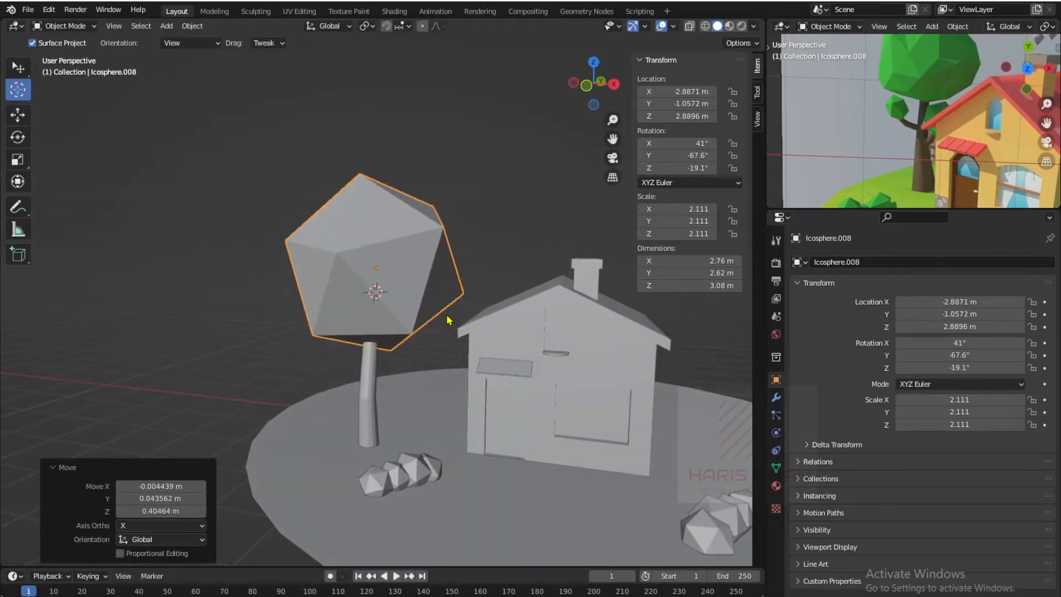
- Subdivide the trial crown's mesh with one cut and scale it up slightly
right_click(440, 324)
key("Tab")
right_click(406, 264)
left_click(407, 261)
right_click(406, 261)
key("ctrl+z")
right_click(407, 262)
left_click(398, 257)
key("s")
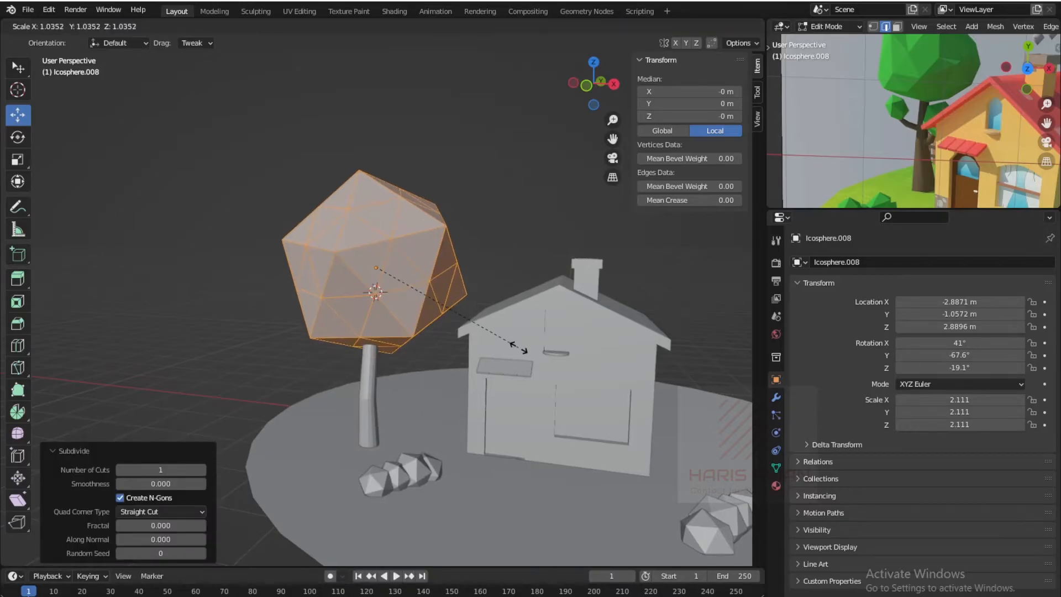
left_click(519, 349)
- Delete the trial ico-sphere crown from the tree
key("Tab")
scroll(463, 335, "down", 2)
middle_click_drag(463, 333, 425, 341)
scroll(424, 342, "up", 3)
key("x")
left_click(415, 339)
- Add an ico sphere with 2 subdivisions at the trunk top as the crown and scale it to about 1.67
key("shift+a")
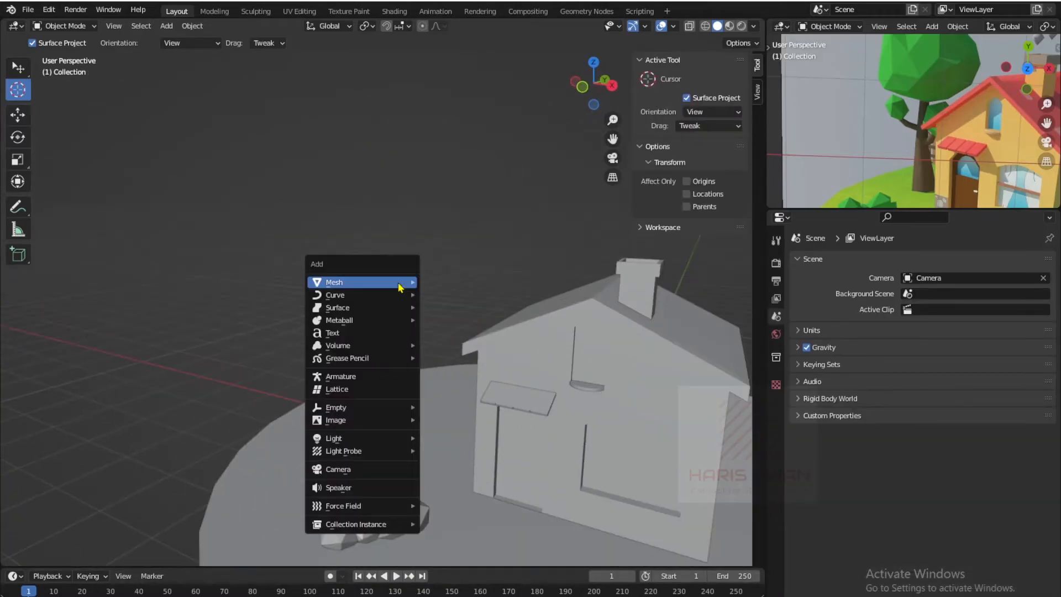
mouse_move(406, 279)
left_click(450, 335)
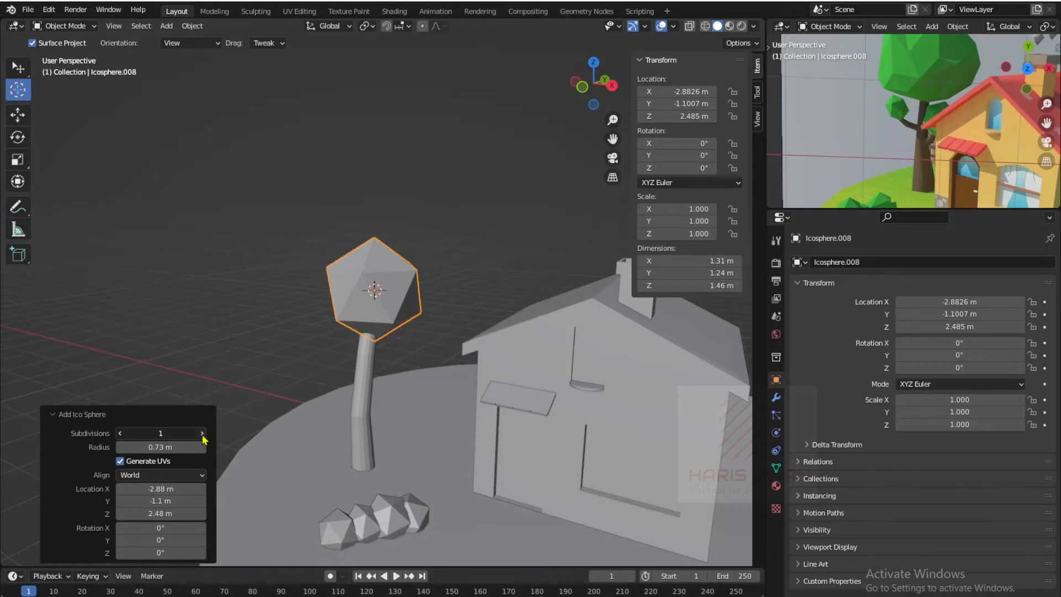
left_click(203, 433)
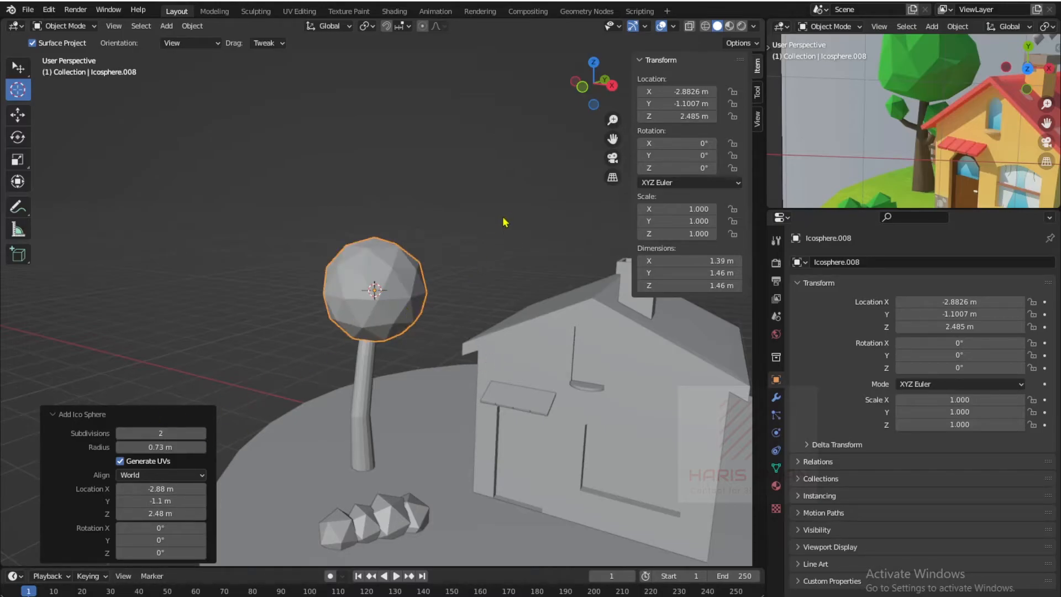
key("s")
left_click(518, 308)
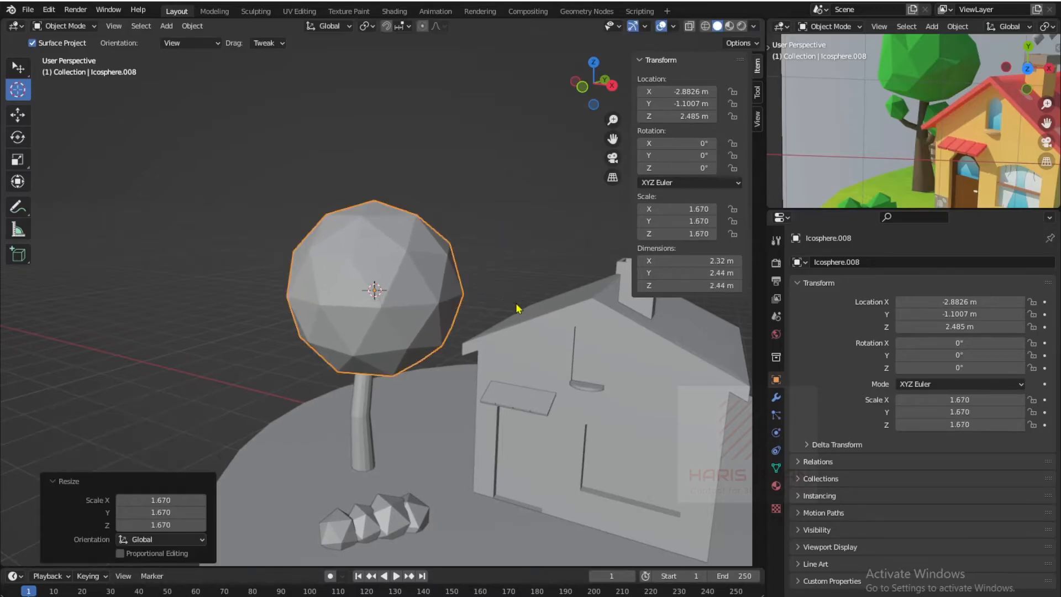
- Raise the crown about 0.78 m along Z so it sits on top of the trunk
left_click(27, 121)
left_click_drag(375, 256, 376, 221)
scroll(386, 260, "up", 3)
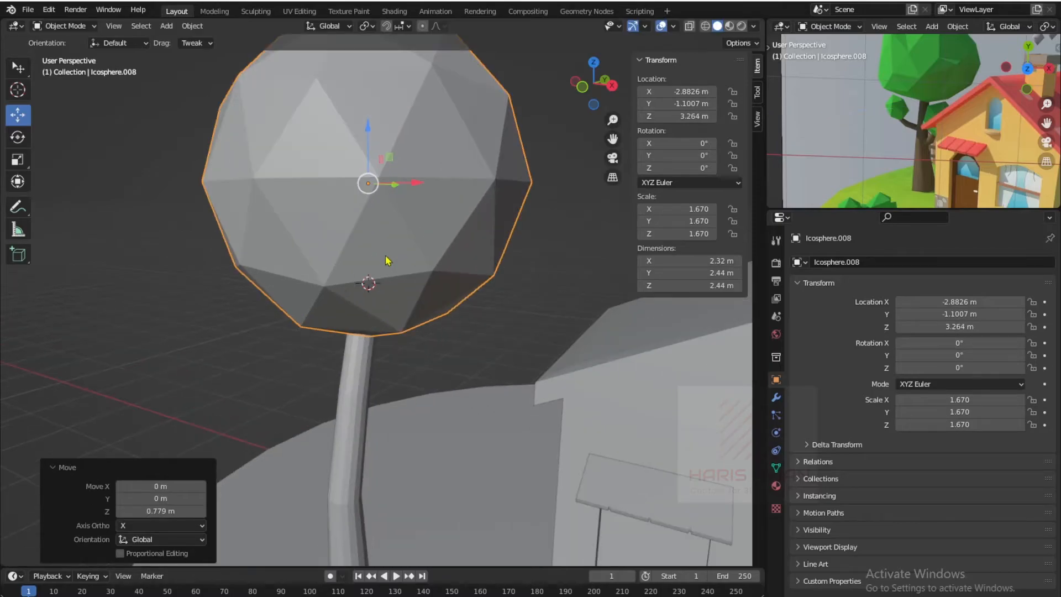
scroll(386, 259, "down", 4)
scroll(367, 285, "up", 4)
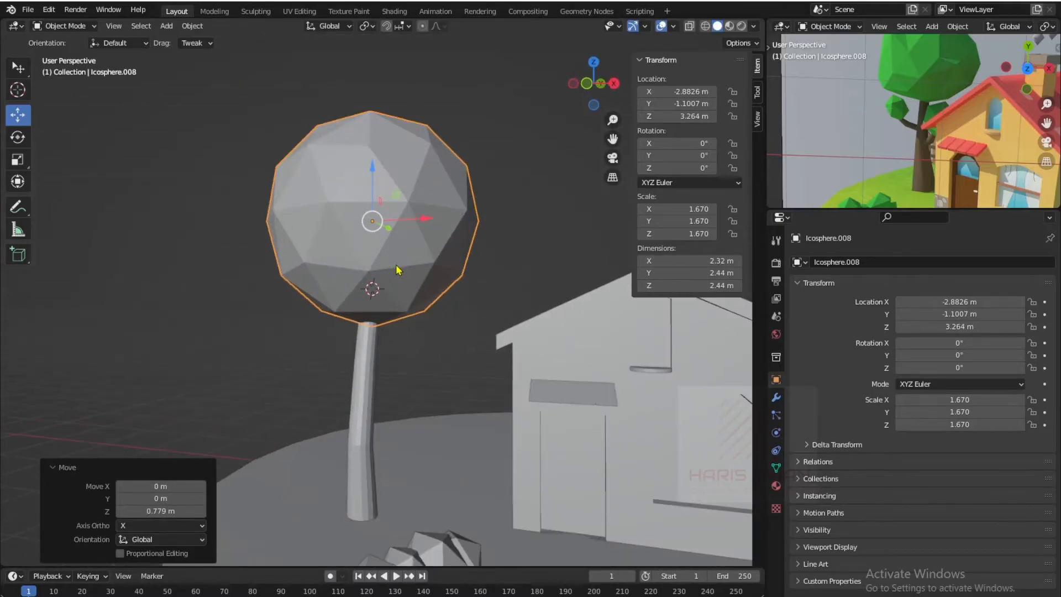
- Start shaping the crown at vertex level by moving two vertices on its lower front outward
key("Tab")
left_click(107, 26)
left_click(407, 278)
middle_click_drag(421, 290, 490, 268)
key("g")
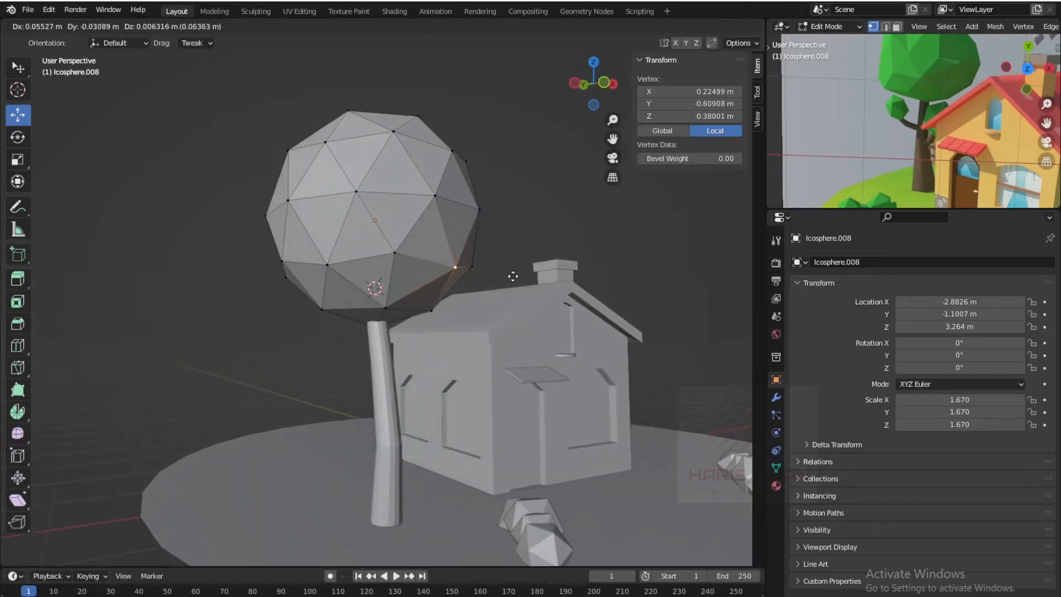
left_click(529, 292)
left_click(389, 305)
key("g")
left_click(408, 317)
- Move two vertices on the crown's underside, working around its far side, to make the base irregular
middle_click_drag(364, 311, 542, 324)
left_click(411, 299)
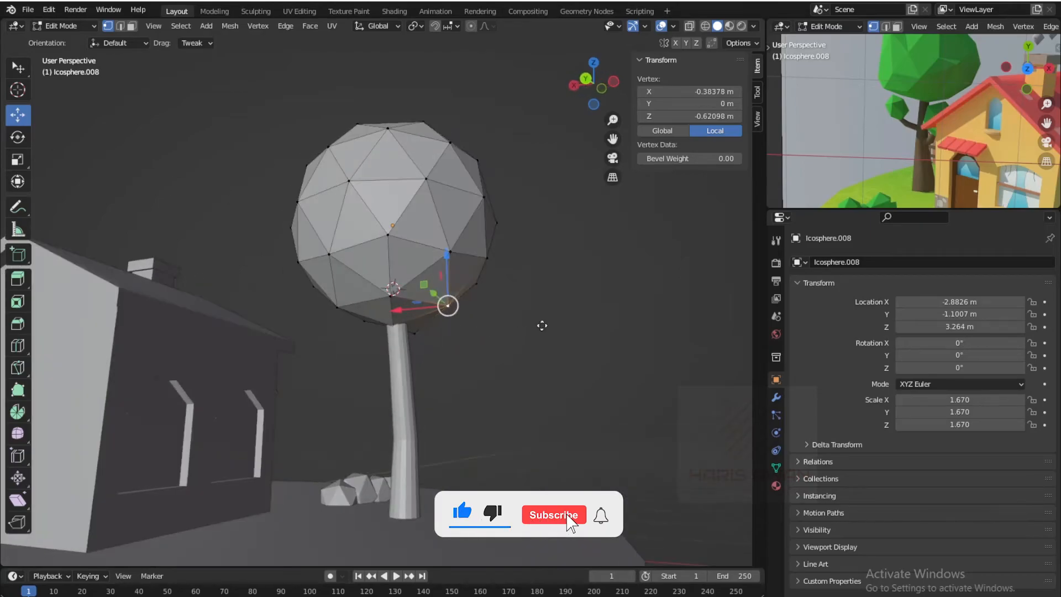
key("g")
left_click(549, 332)
left_click(408, 308)
middle_click_drag(413, 310, 251, 338)
key("g")
left_click(340, 335)
- Shift a lower side vertex slightly, pull a mid-height vertex about 0.19 m along X, and move the upper vertex above it outward
left_click(301, 262)
key("g")
left_click(297, 263)
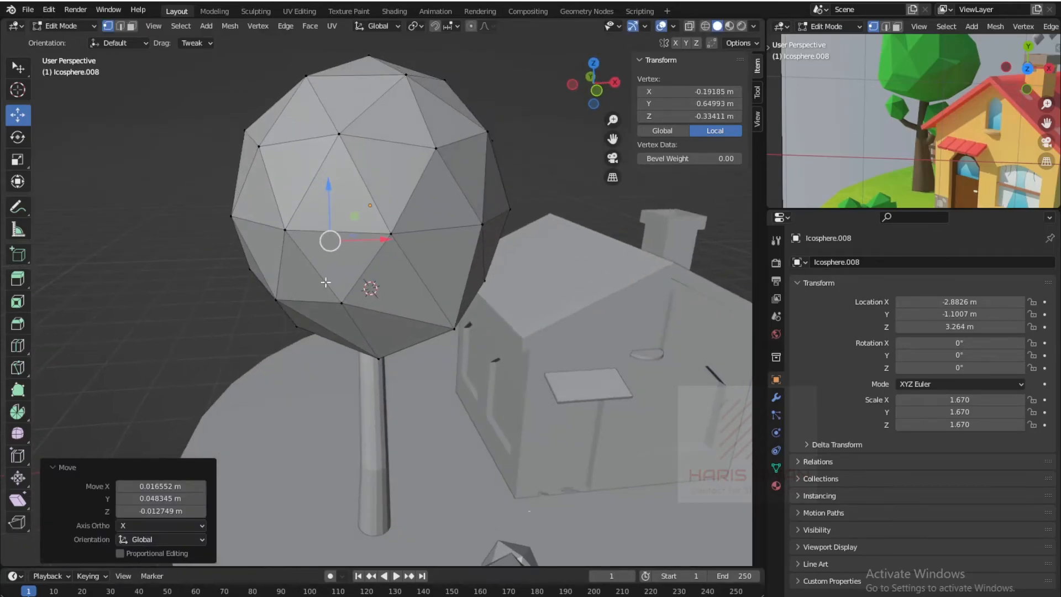
left_click(438, 216)
scroll(480, 227, "down", 1)
left_click(472, 245)
key("g")
left_click(493, 242)
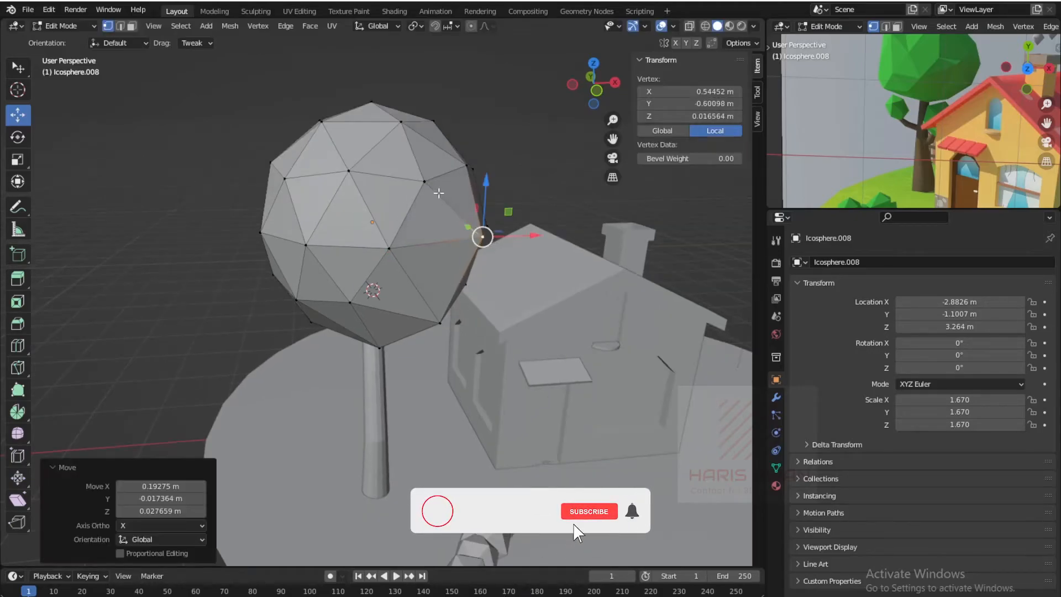
left_click(430, 185)
key("g")
left_click(451, 157)
- Pull an upper crown vertex outward over the house, following the tree in the reference image
scroll(438, 163, "down", 2)
scroll(438, 163, "down", 1)
scroll(902, 118, "down", 2)
middle_click_drag(924, 104, 917, 127, "shift")
middle_click_drag(297, 291, 267, 285)
left_click(430, 235)
key("g")
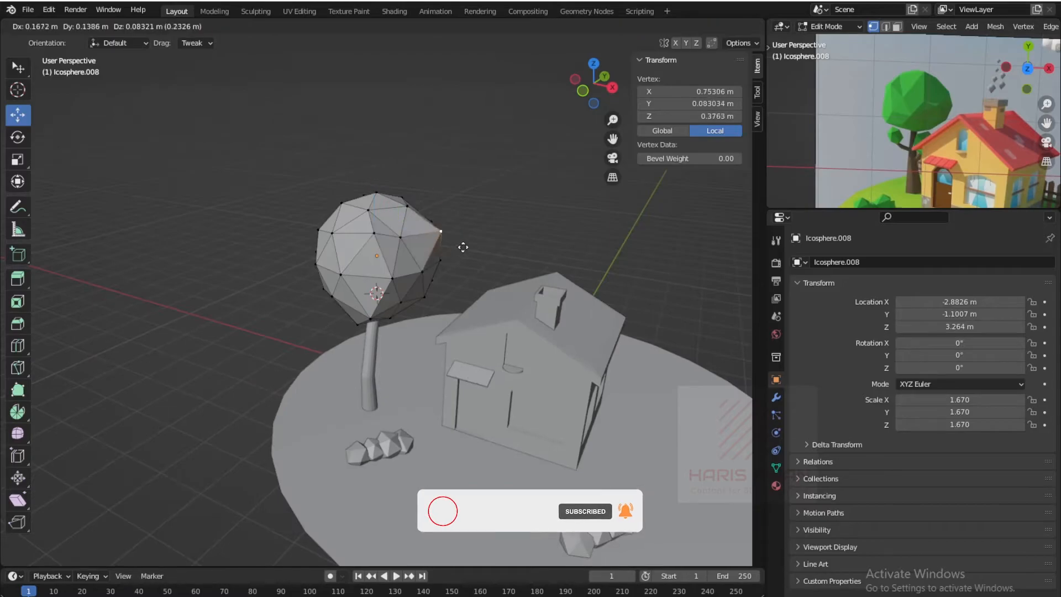
left_click(468, 242)
- Move two mid-height vertices outward on the crown's side facing away from the house
scroll(376, 265, "up", 3)
left_click(321, 221)
left_click(303, 249)
key("g")
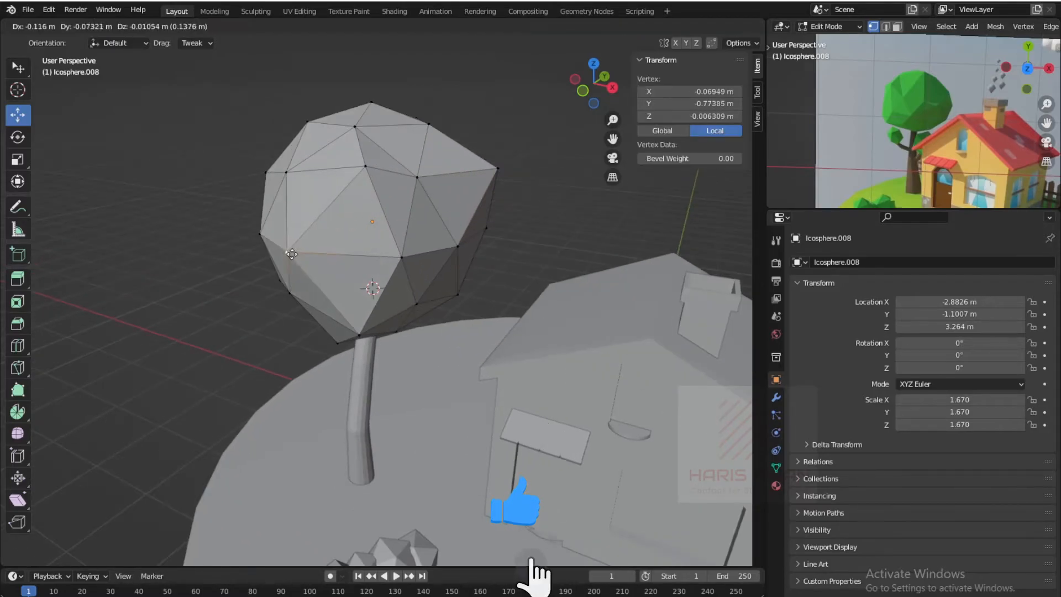
left_click(281, 252)
left_click(262, 236)
key("g")
left_click(256, 236)
- Pull more side vertices outward, push one near the crown's top inward, and finish editing the mesh
middle_click_drag(256, 236, 370, 201)
left_click_drag(320, 203, 292, 203)
left_click_drag(297, 140, 293, 127)
middle_click_drag(336, 181, 334, 210)
left_click(354, 135)
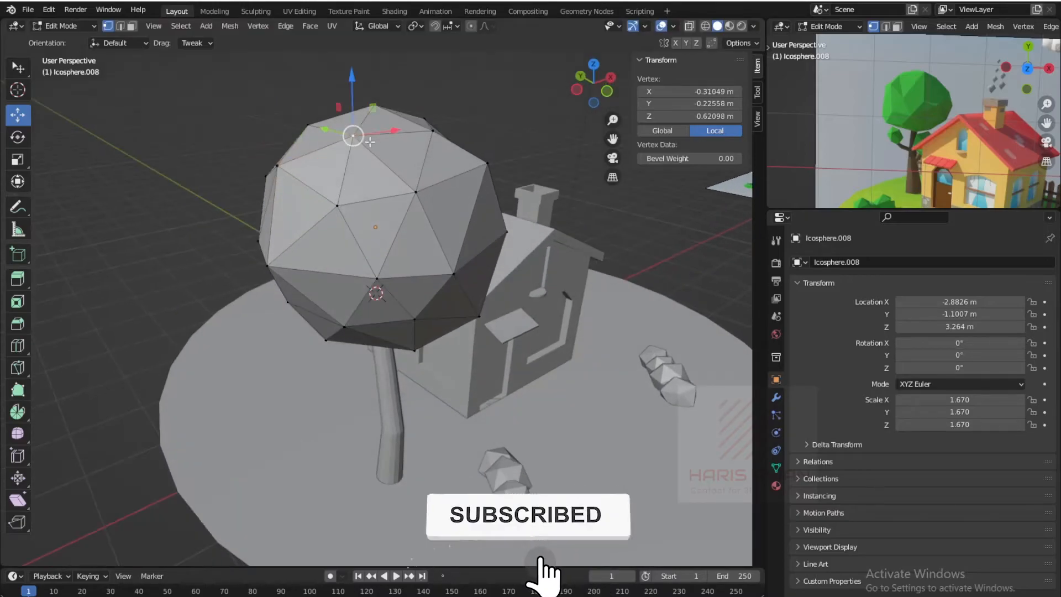
left_click_drag(353, 134, 357, 159)
scroll(382, 191, "down", 3)
middle_click_drag(409, 214, 391, 356)
key("Tab")
scroll(386, 354, "up", 4)
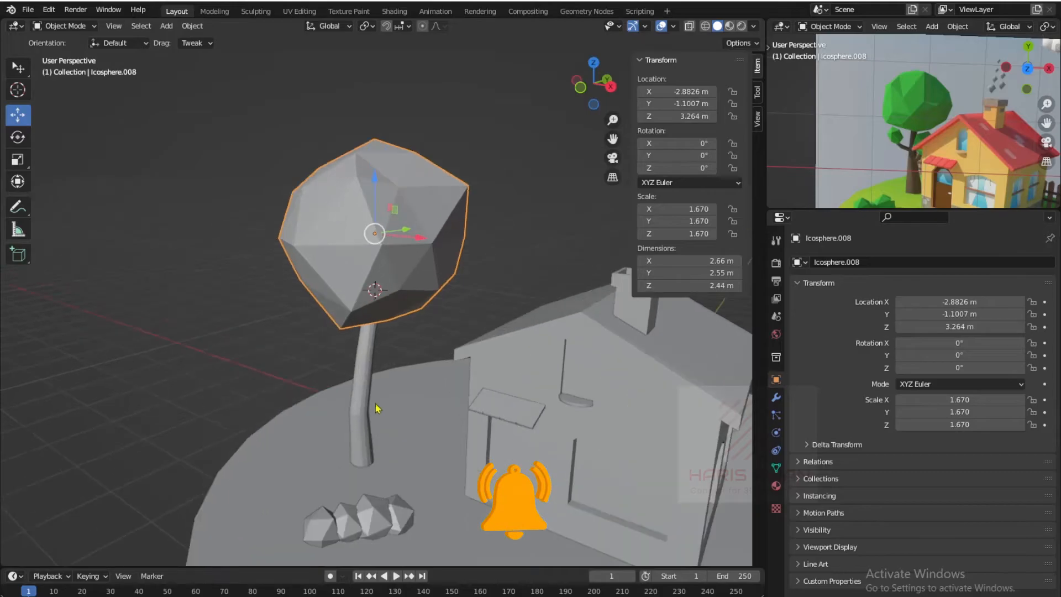
- Place the 3D cursor on the upper part of the trunk and add a 16-vertex cylinder for a branch
scroll(917, 188, "up", 3)
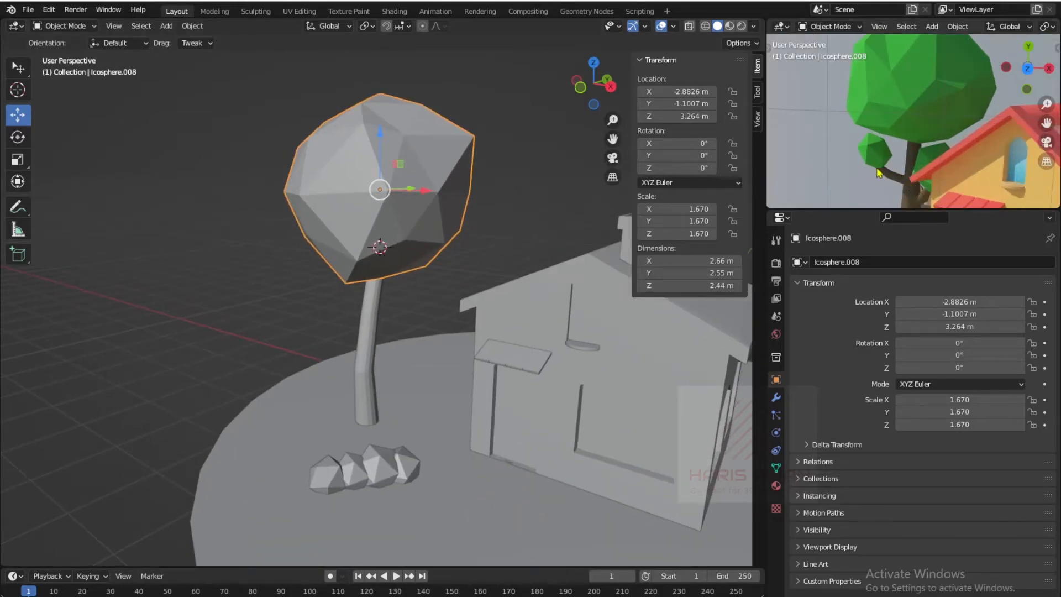
scroll(404, 315, "up", 5)
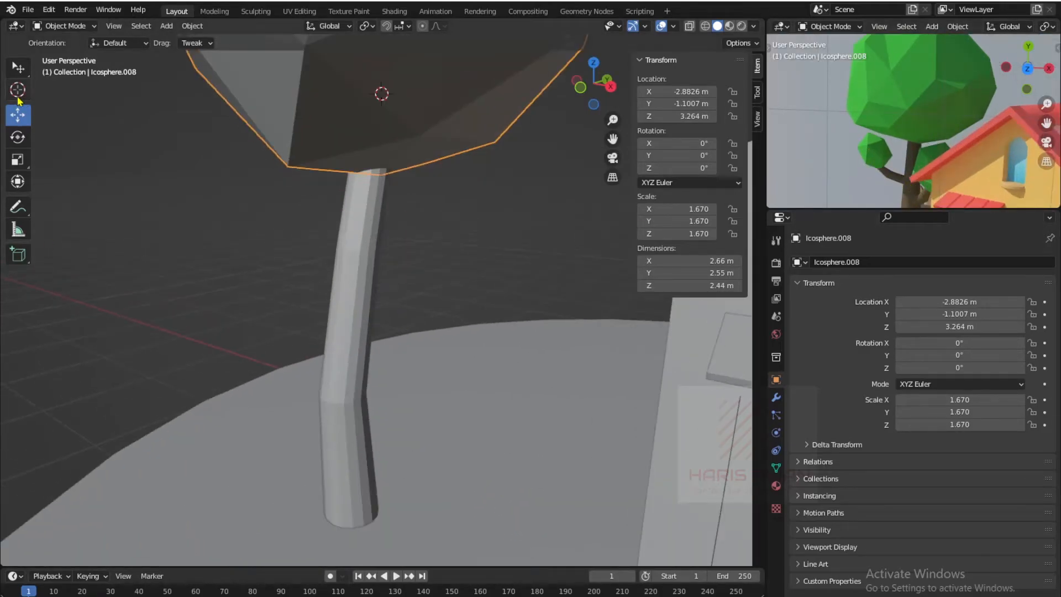
left_click(16, 93)
key("shift+a")
mouse_move(344, 267)
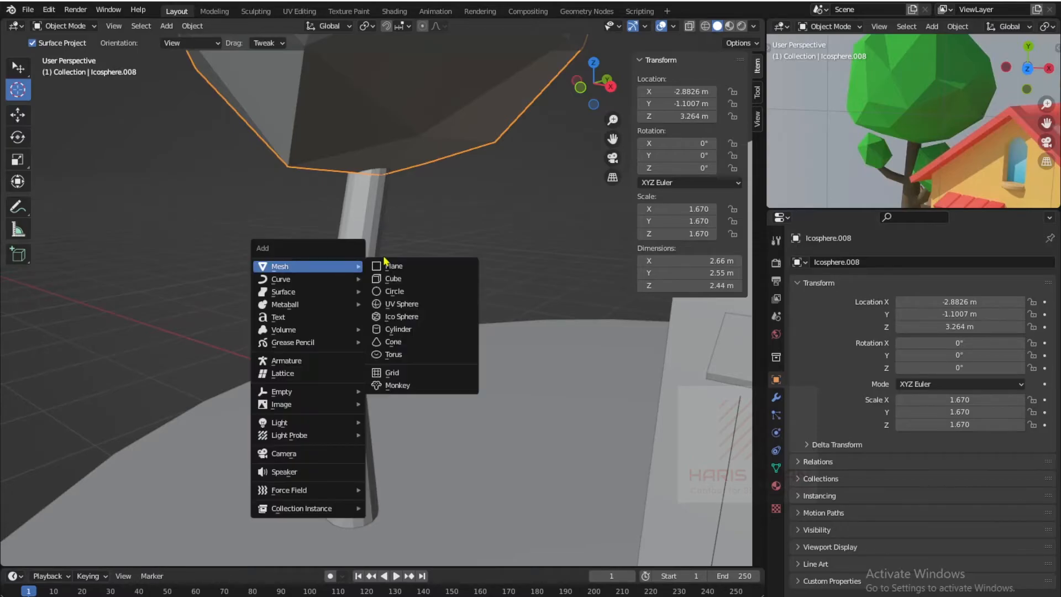
left_click(403, 330)
scroll(493, 344, "down", 4)
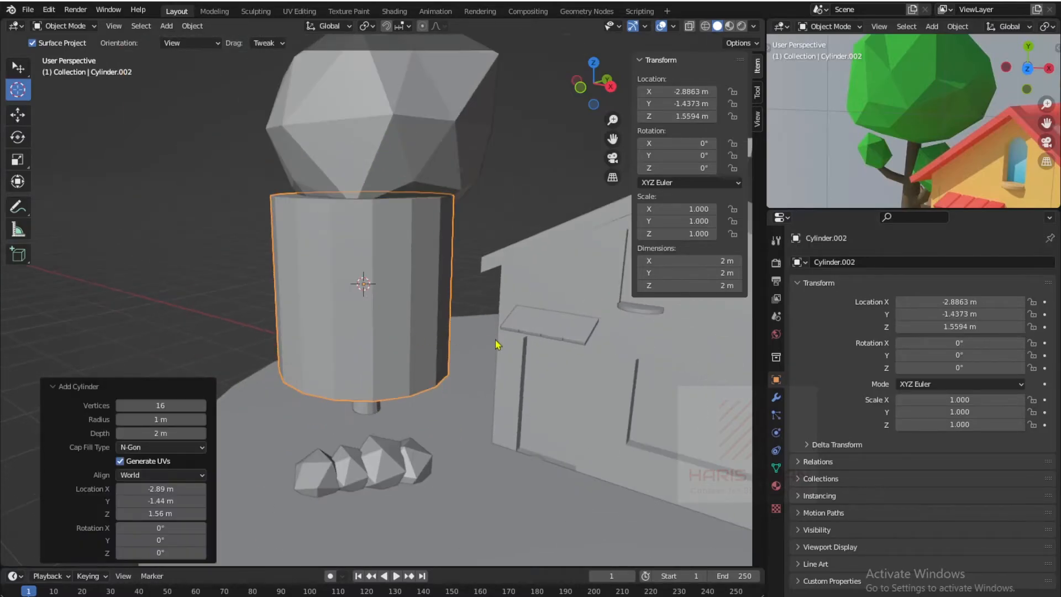
- Rotate the new cylinder about 82° around the X axis and scale it down to branch thickness
key("r")
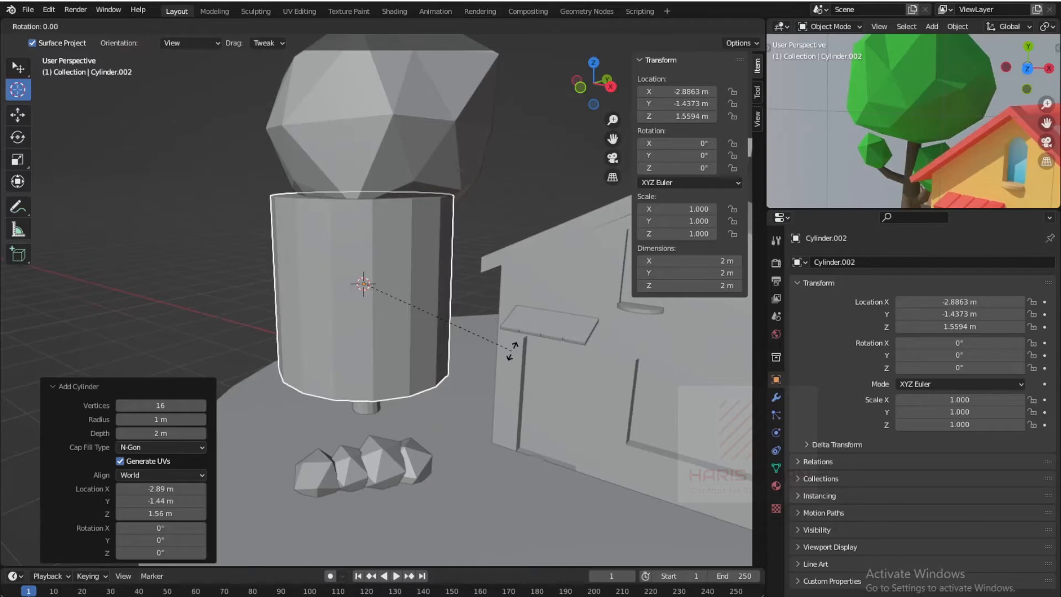
left_click(559, 346)
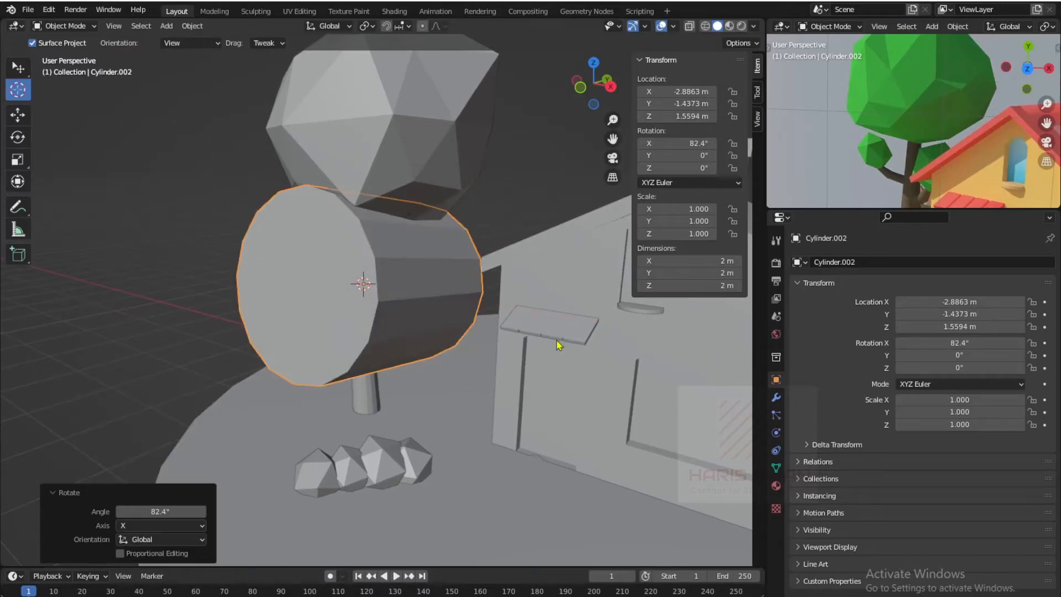
key("s")
left_click(385, 281)
scroll(471, 349, "up", 3)
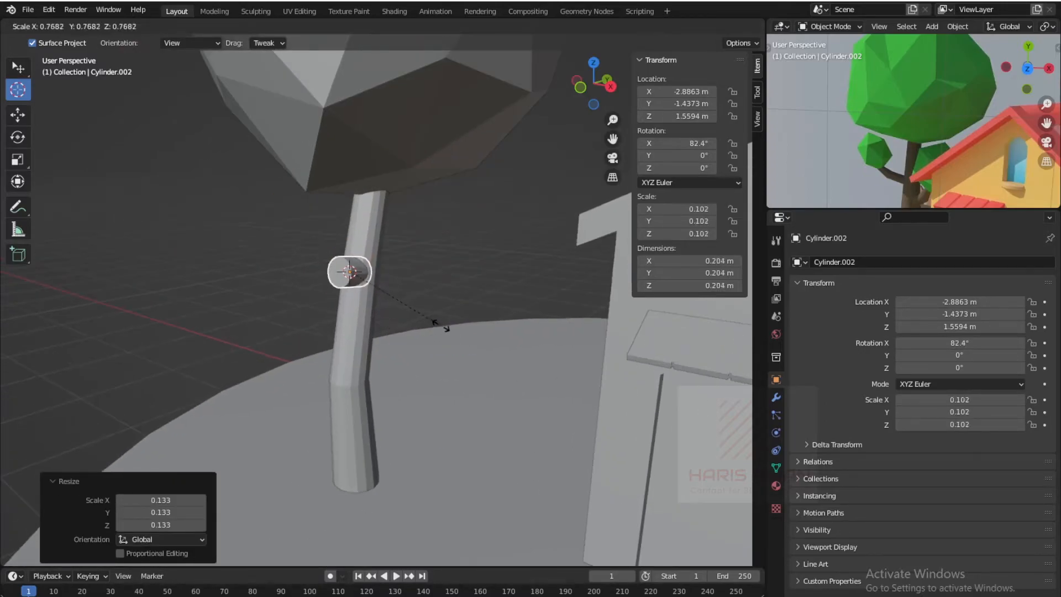
- Place the small cylinder against the trunk's side facing away from the house, scaled to about 0.077 and angled outward
key("g")
left_click(393, 322)
scroll(429, 353, "up", 3)
key("s")
left_click(390, 327)
left_click(25, 118)
left_click_drag(317, 246, 328, 243)
scroll(331, 297, "down", 2)
middle_click_drag(331, 297, 412, 378)
- Pull the cylinder's outer end face outward and upward, shrink it to taper the branch, and tilt it about 16°
key("Tab")
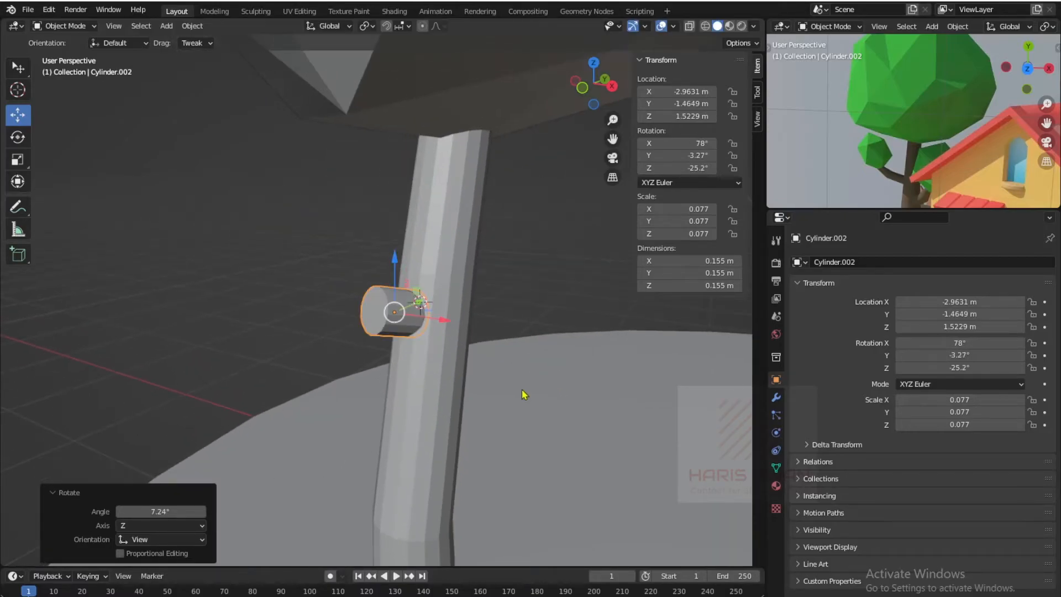
middle_click_drag(533, 395, 415, 377)
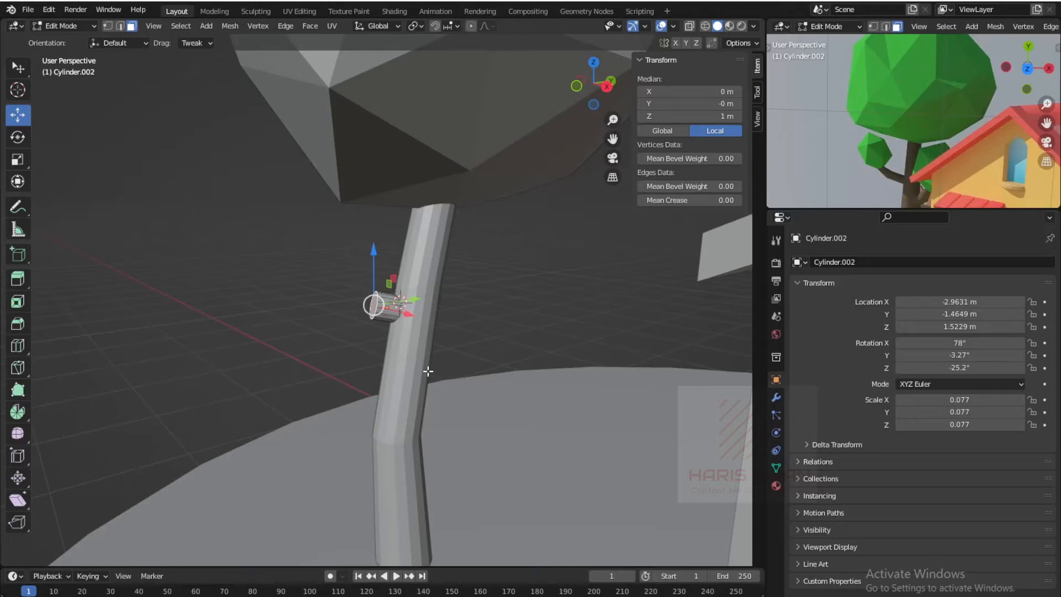
key("g")
left_click(363, 347)
key("s")
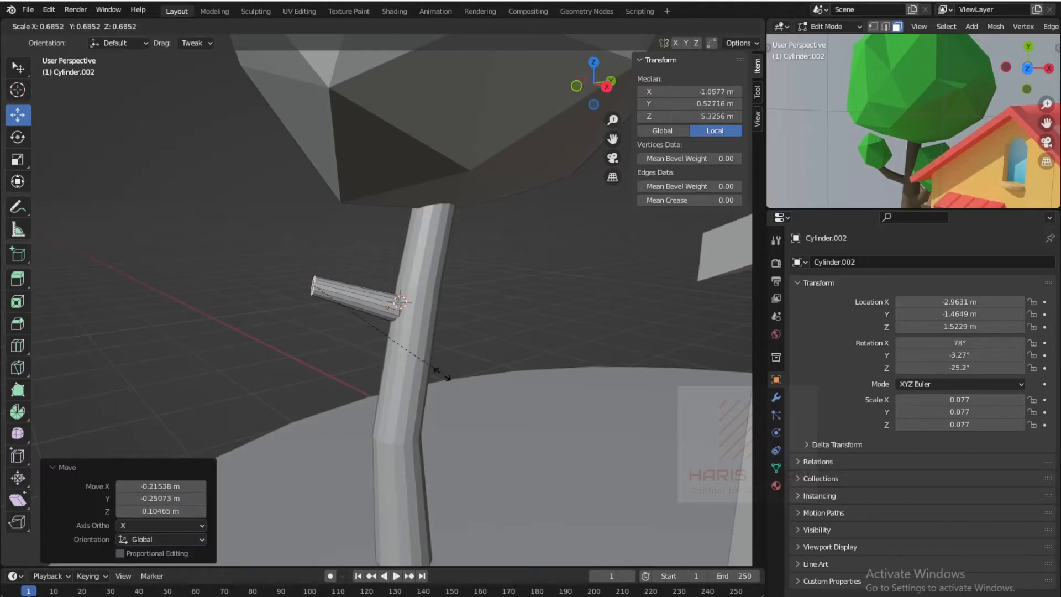
left_click(450, 379)
key("r")
left_click(465, 383)
key("g")
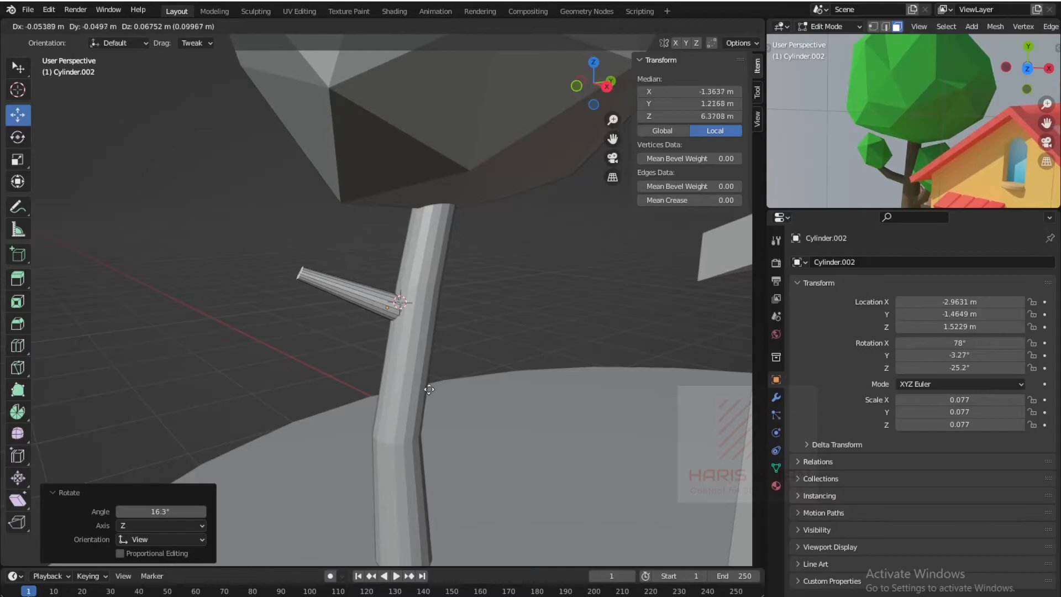
left_click(372, 349)
- Add two loop cuts along the branch, lower each one to bend it upward at the tip, and finish editing the mesh
middle_click_drag(372, 349, 336, 295)
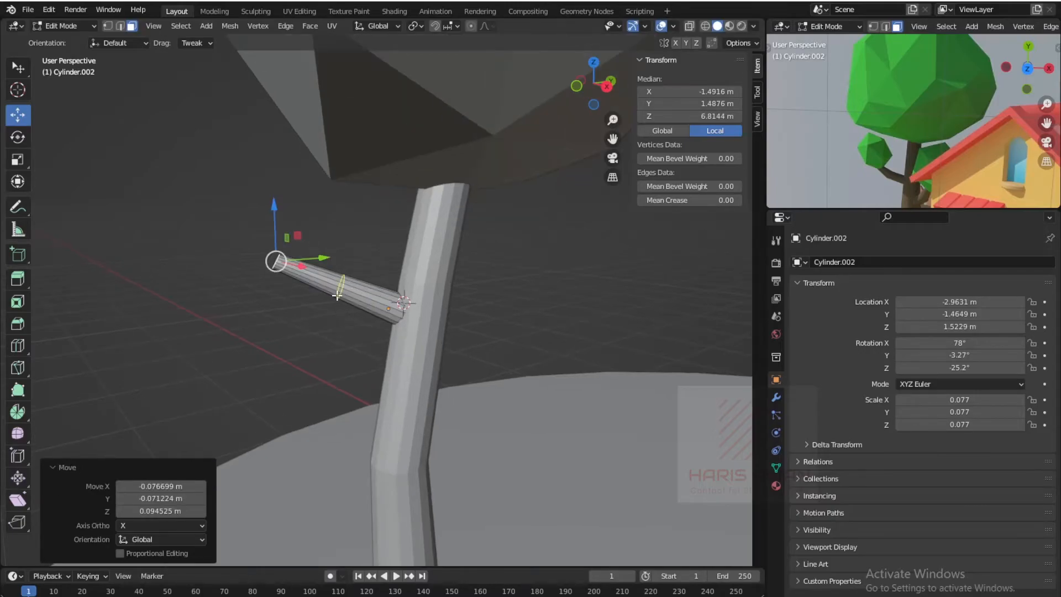
left_click(337, 296)
right_click(336, 296)
scroll(289, 299, "up", 2)
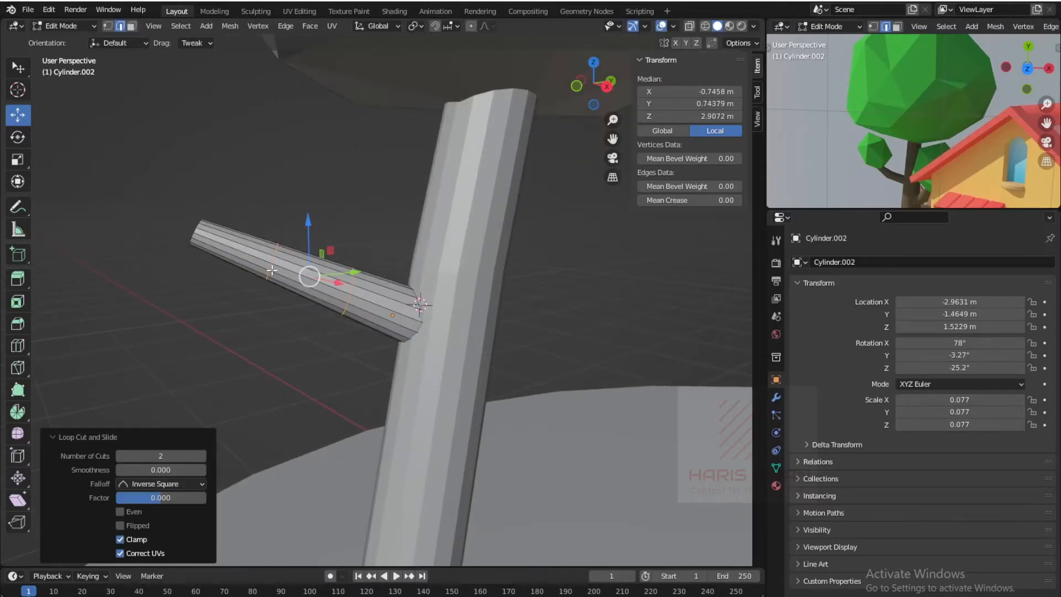
left_click(270, 269, "alt")
left_click_drag(288, 249, 289, 266)
left_click(351, 299, "alt")
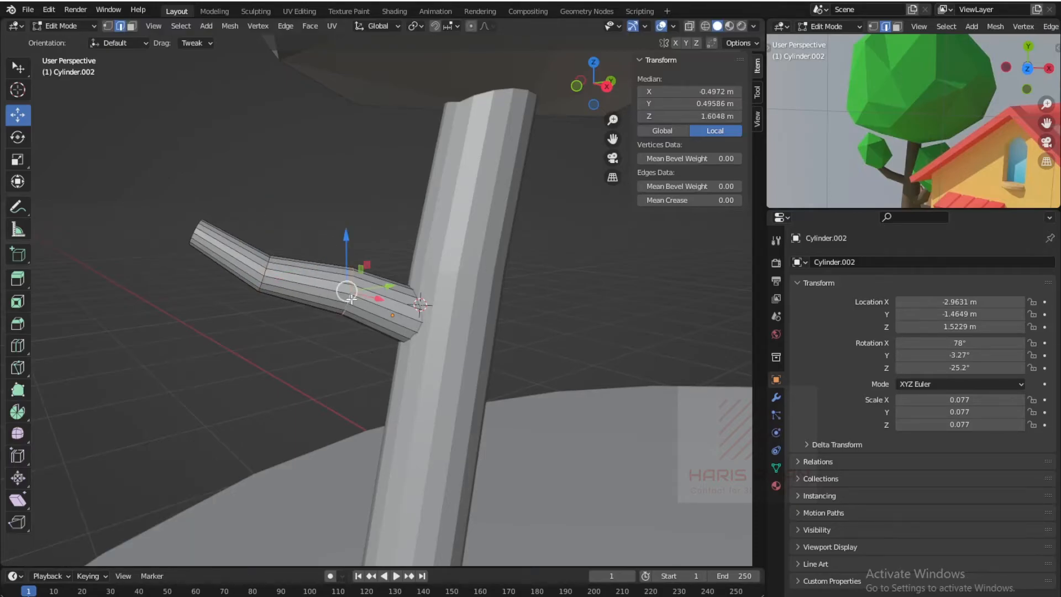
left_click_drag(357, 297, 354, 312)
middle_click_drag(354, 312, 402, 271)
scroll(393, 368, "down", 4)
key("Tab")
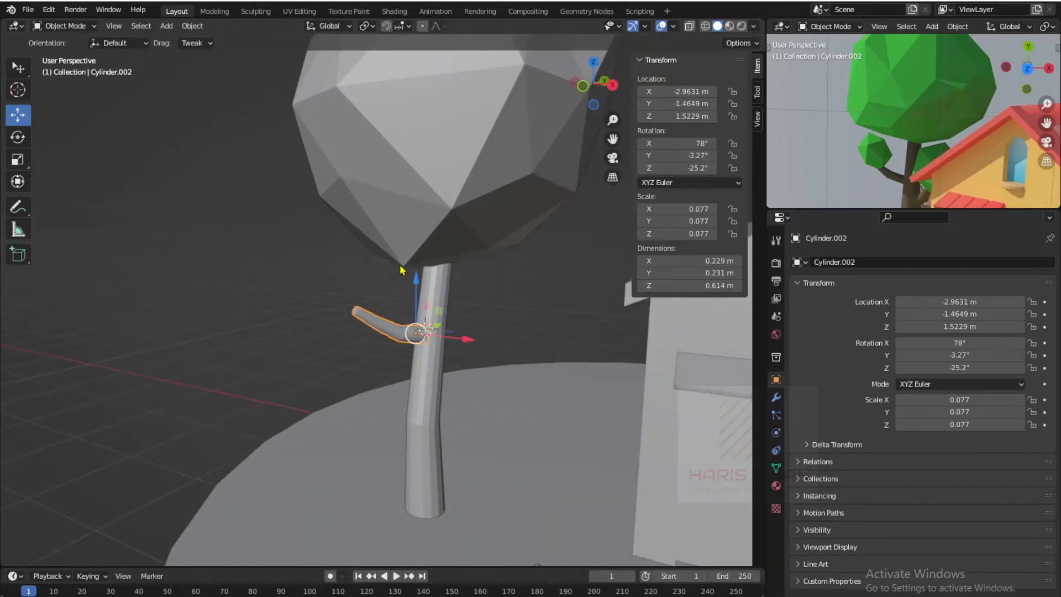
- Duplicate the tree crown, place the copy beside the branch, and scale it down to a small foliage ball
left_click(418, 211)
scroll(481, 287, "down", 5)
scroll(483, 290, "up", 2)
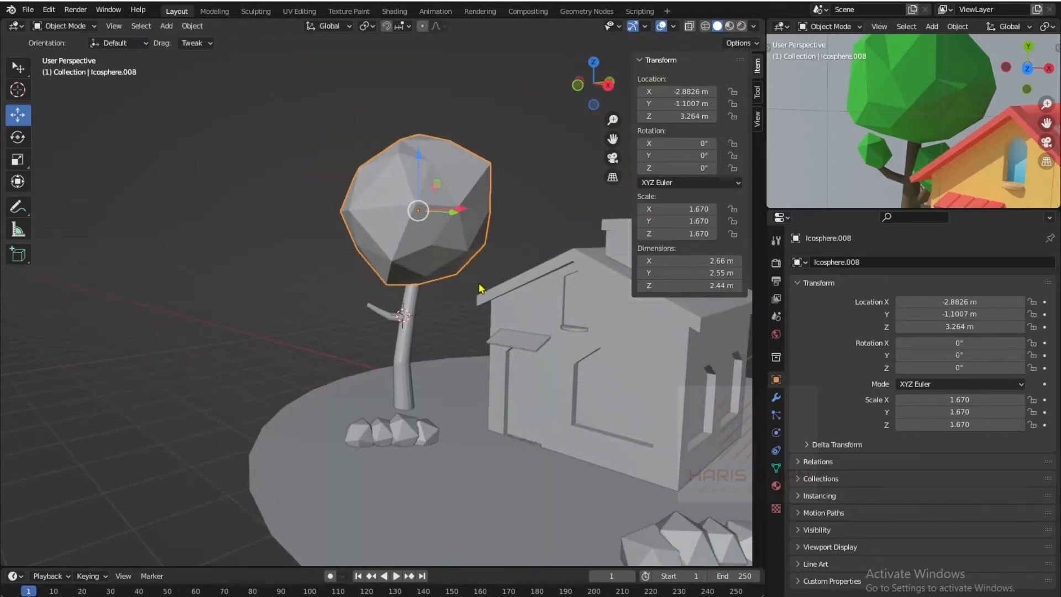
key("shift+d")
left_click(317, 336)
key("s")
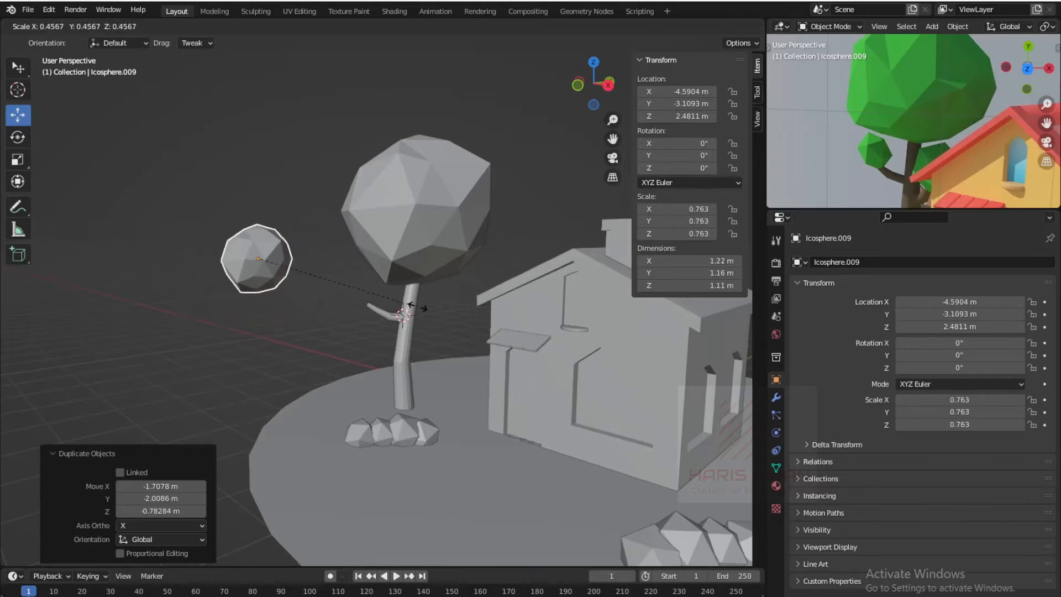
left_click(349, 280)
- Move the small foliage ball to the branch tip, rotate it to vary its facets, and scale it to about 0.34
scroll(387, 332, "up", 3)
key("g")
left_click(565, 434)
key("r")
left_click(474, 242)
scroll(507, 381, "up", 2)
key("s")
left_click(517, 396)
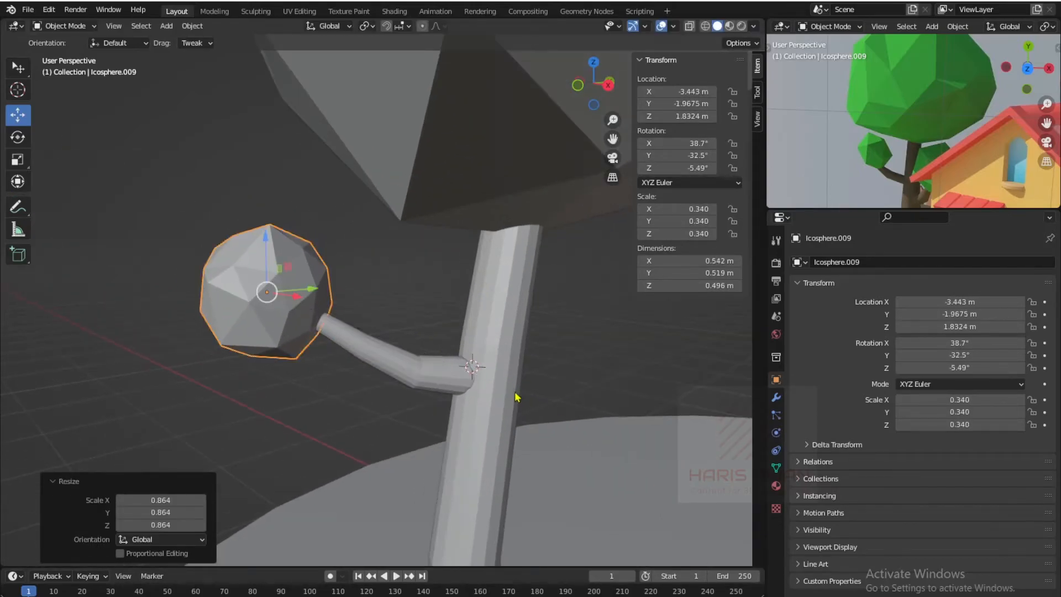
- Duplicate the side branch lower on the house-facing side of the trunk and rotate the copy about 127° around Z
scroll(513, 396, "down", 4)
left_click(457, 284)
scroll(420, 340, "up", 4)
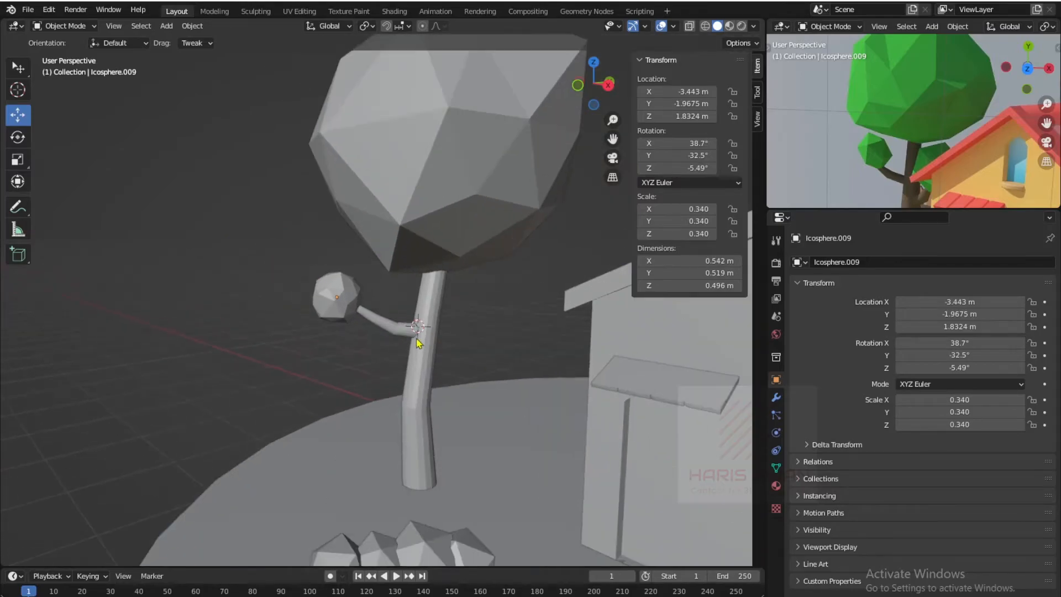
left_click(370, 324)
middle_click_drag(481, 359, 385, 351)
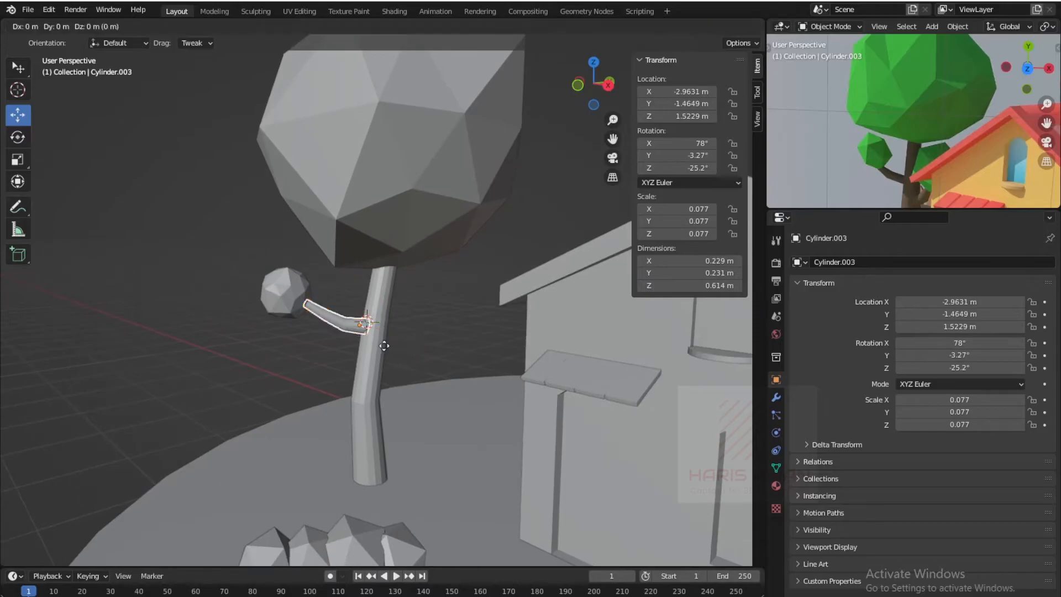
left_click(452, 396)
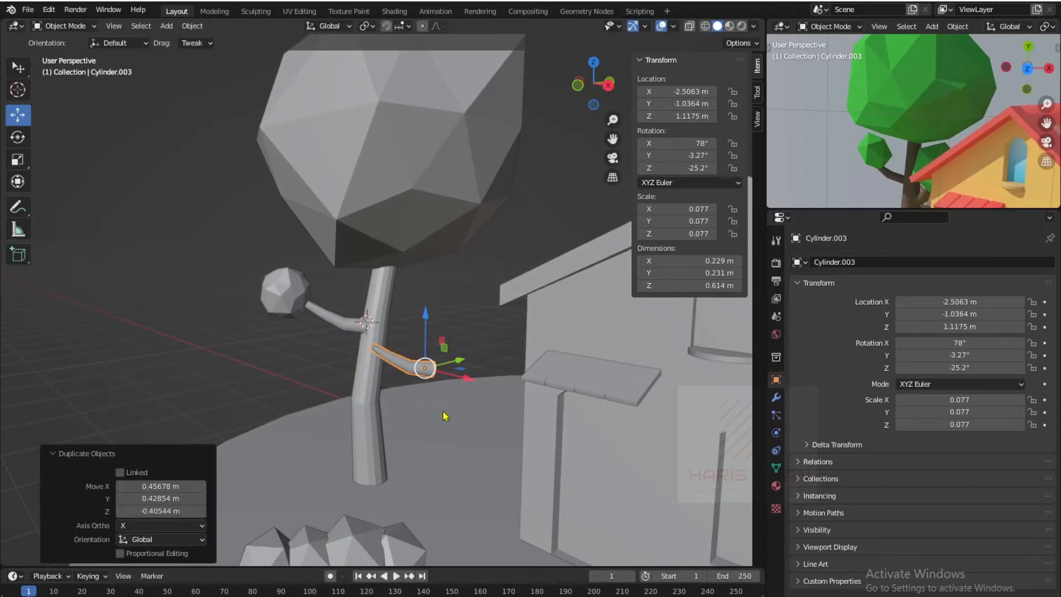
key("r")
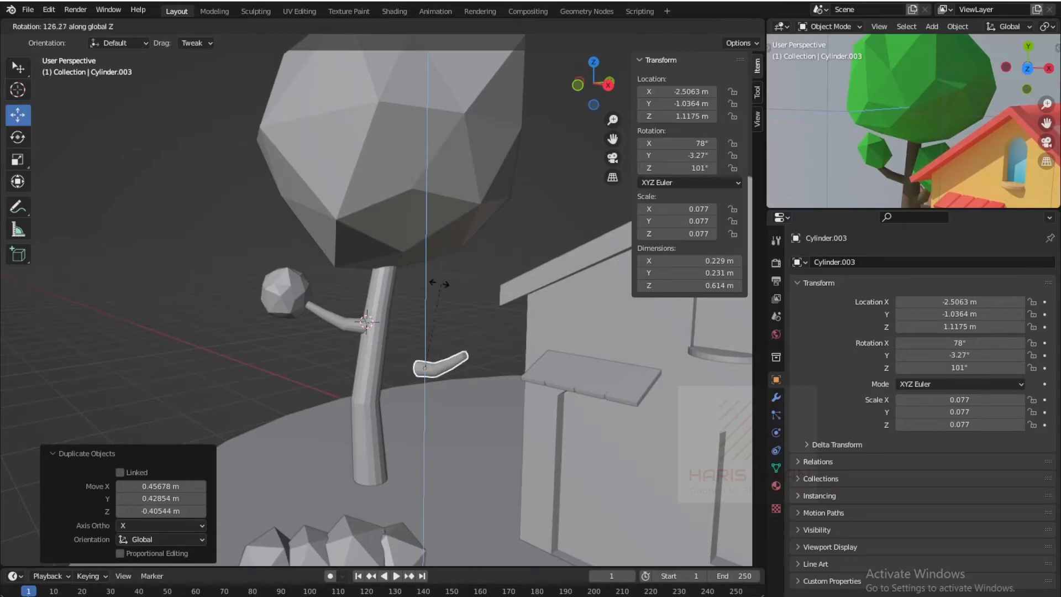
left_click(440, 283)
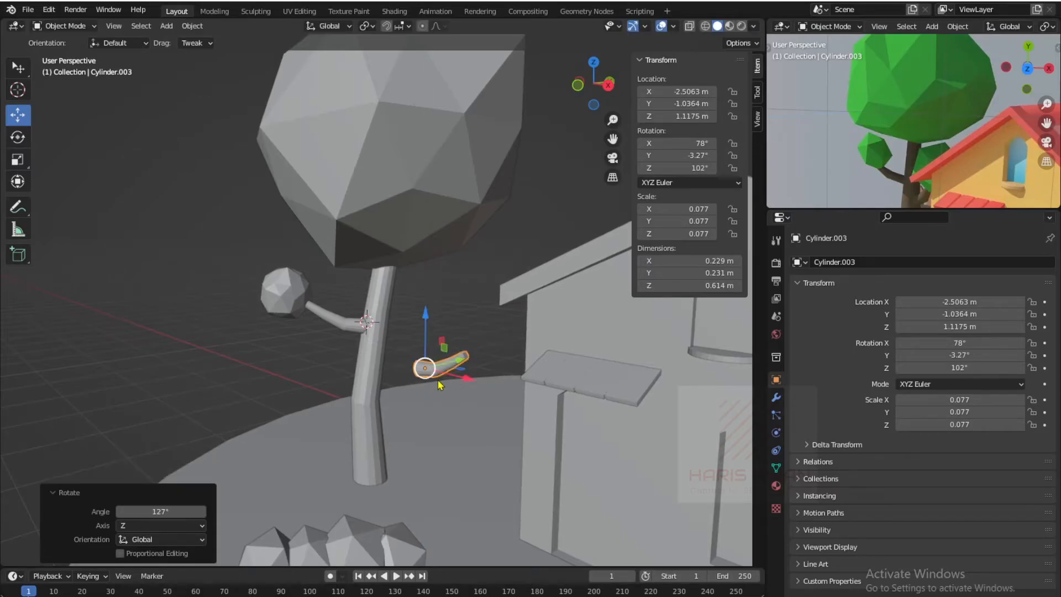
- Shift the duplicated branch along X and Y until its thick end attaches to the trunk's house-facing side
middle_click_drag(440, 386, 497, 379)
left_click_drag(470, 366, 449, 366)
middle_click_drag(448, 366, 560, 388)
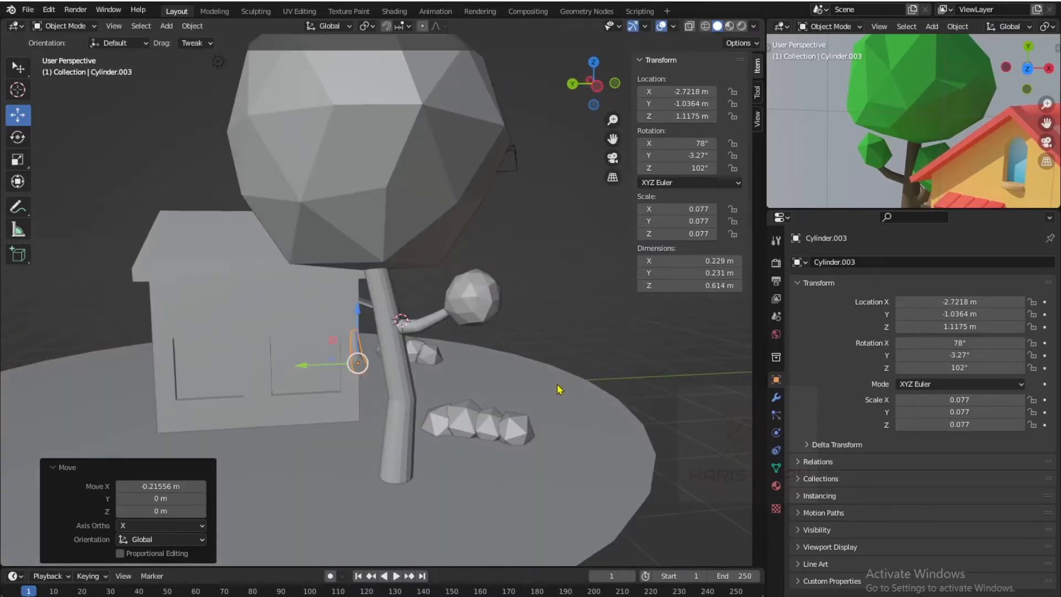
left_click_drag(307, 369, 393, 367)
middle_click_drag(393, 368, 364, 429)
left_click_drag(397, 374, 407, 372)
middle_click_drag(400, 381, 377, 383)
key("g")
left_click(431, 385)
scroll(426, 385, "down", 2)
- Duplicate the small foliage ball and position the copy on the tip of the lower branch
left_click(295, 279)
scroll(408, 363, "down", 3)
key("shift+d")
left_click(490, 397)
scroll(490, 398, "up", 4)
middle_click_drag(492, 398, 355, 424)
key("g")
left_click(460, 431)
key("g")
left_click(577, 397)
key("g")
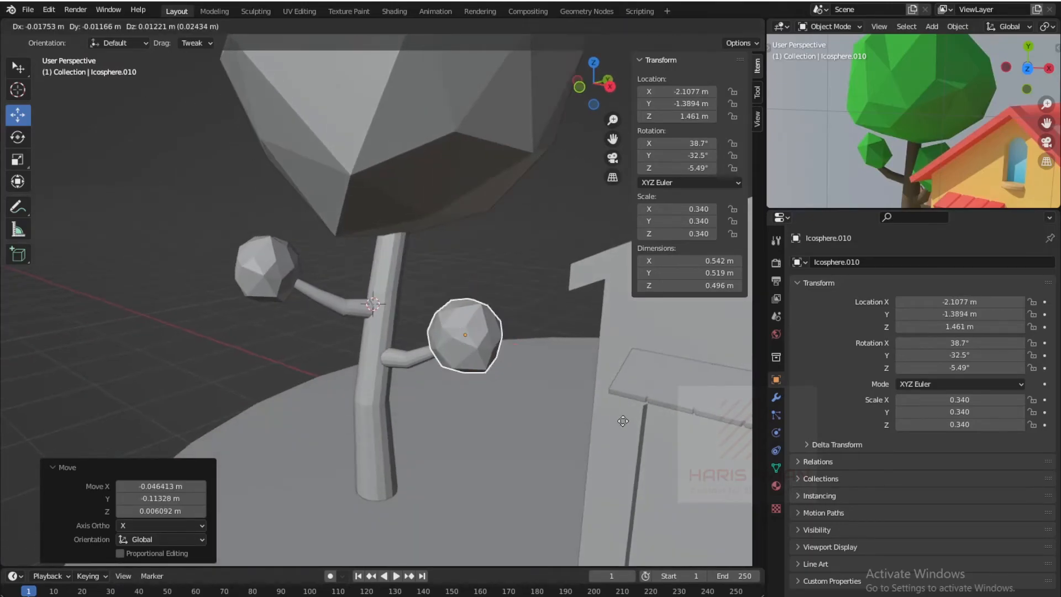
left_click(545, 431)
- Examine the tree and house from several sides and compare the scene with the whole reference image
scroll(545, 430, "down", 3)
left_click(216, 274)
scroll(486, 363, "down", 4)
middle_click_drag(486, 363, 536, 379)
scroll(539, 379, "up", 2)
scroll(580, 334, "down", 3)
middle_click_drag(580, 334, 398, 350)
scroll(320, 323, "up", 4)
middle_click_drag(319, 320, 365, 323, "shift")
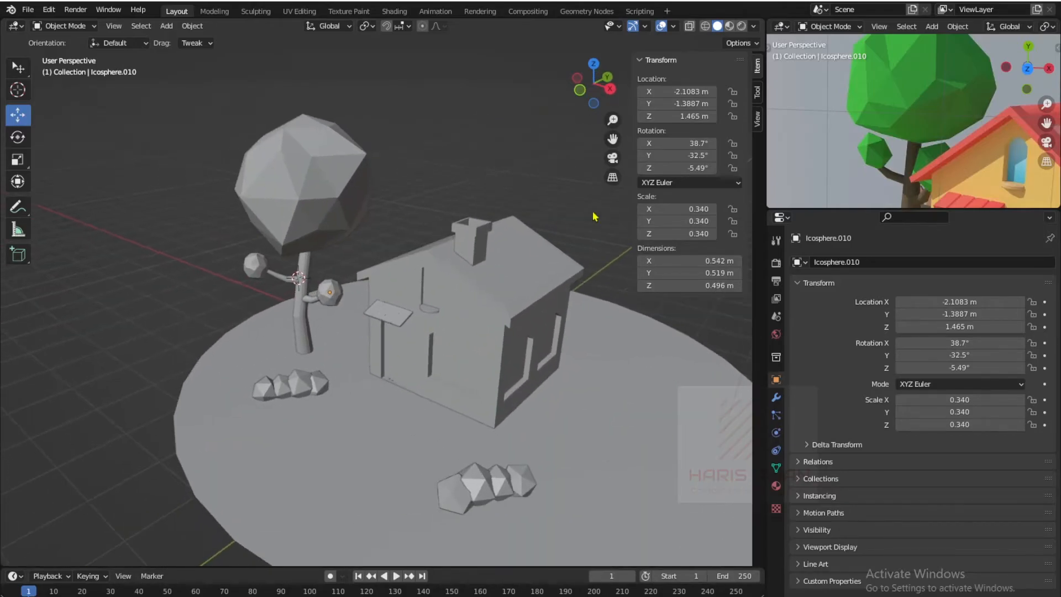
scroll(943, 188, "down", 5)
scroll(266, 298, "up", 4)
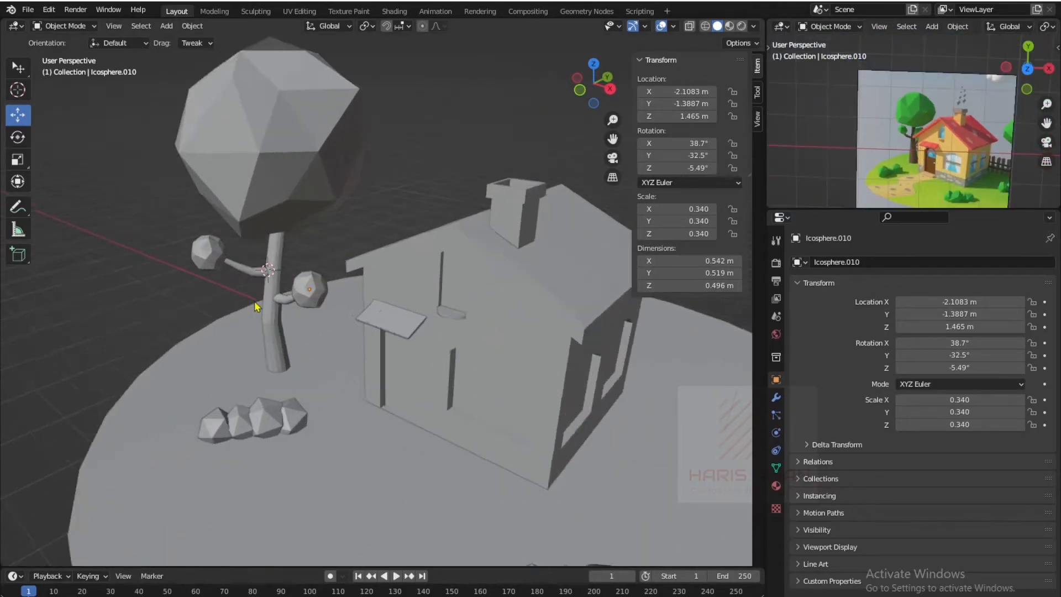
- Select the trunk, branches, foliage balls and crown, and move the whole tree about 0.83 m along Y toward the house
left_click(247, 301, "shift")
left_click(238, 301, "shift")
left_click(190, 261, "shift")
left_click(155, 253, "shift")
left_click(217, 187, "shift")
key("g")
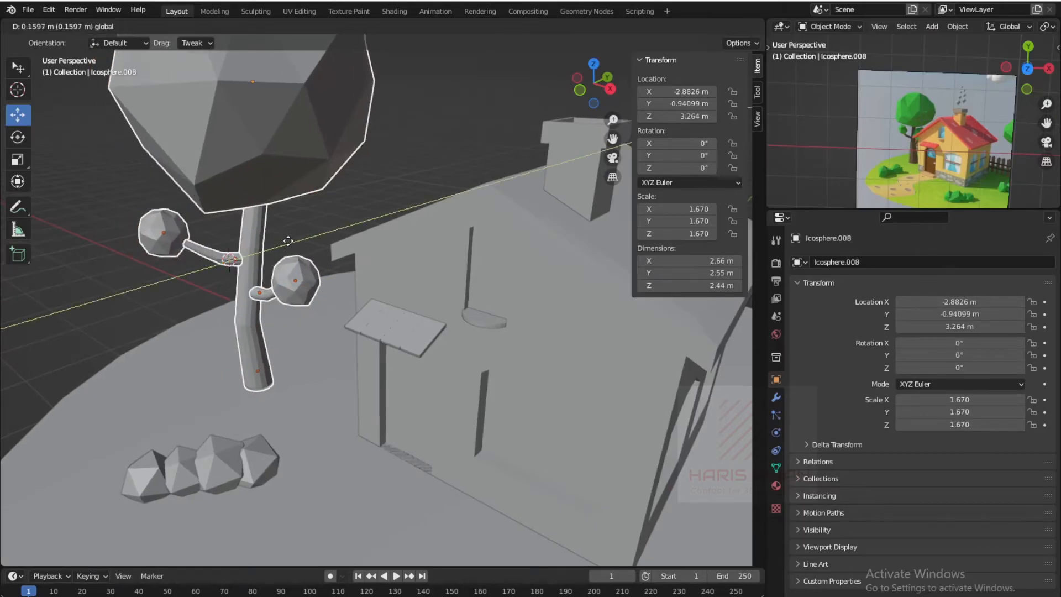
left_click(336, 236)
left_click(72, 307)
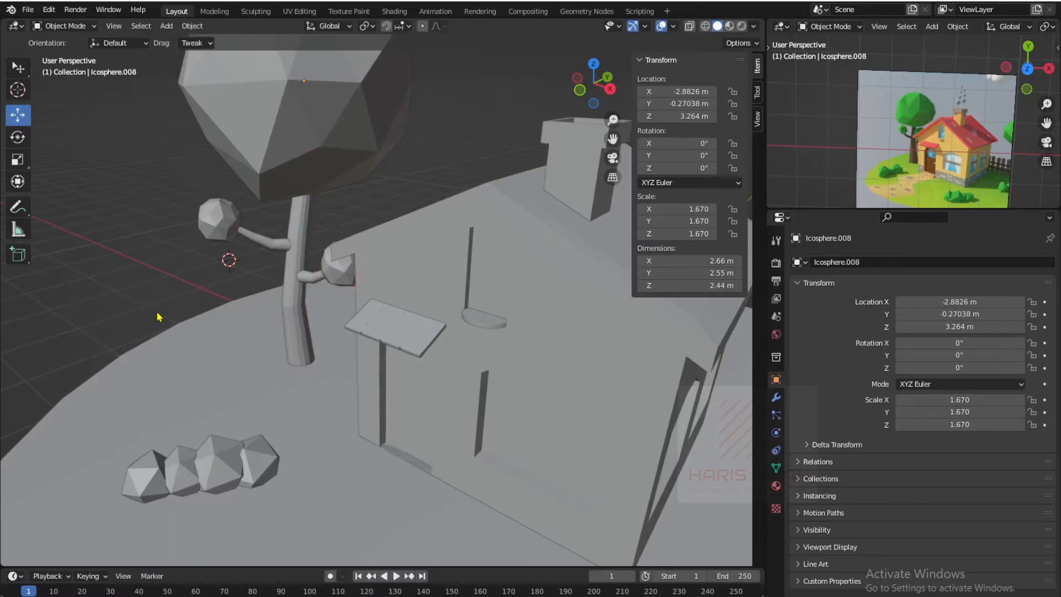
- Inspect the fence in the reference, place the 3D cursor on the ground beside the house's back corner, and add a cube
scroll(162, 317, "down", 4)
middle_click_drag(325, 343, 332, 319)
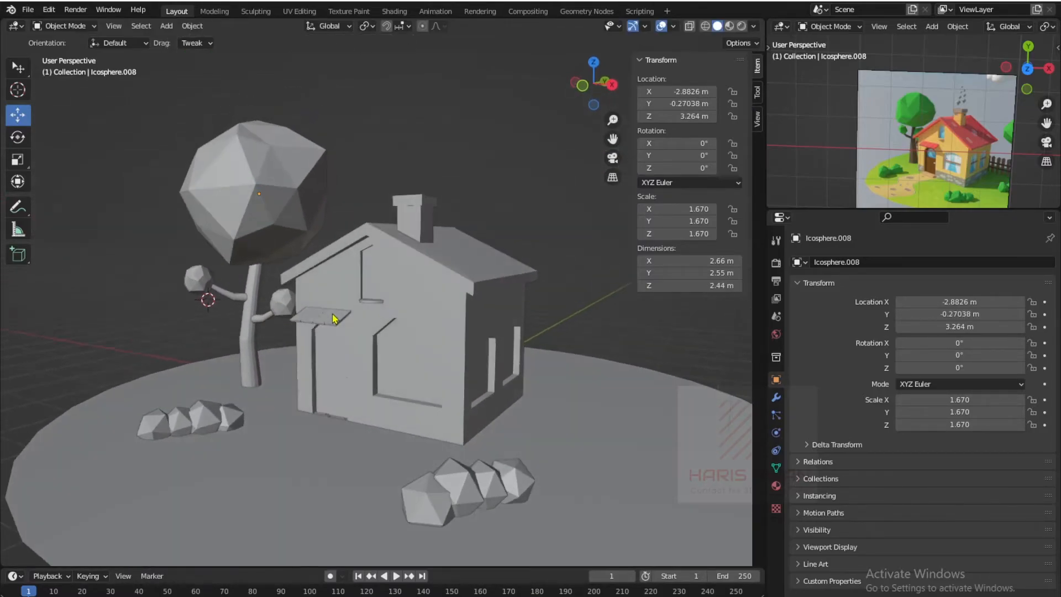
scroll(949, 207, "up", 5)
middle_click_drag(982, 193, 813, 114, "shift")
scroll(845, 116, "up", 3)
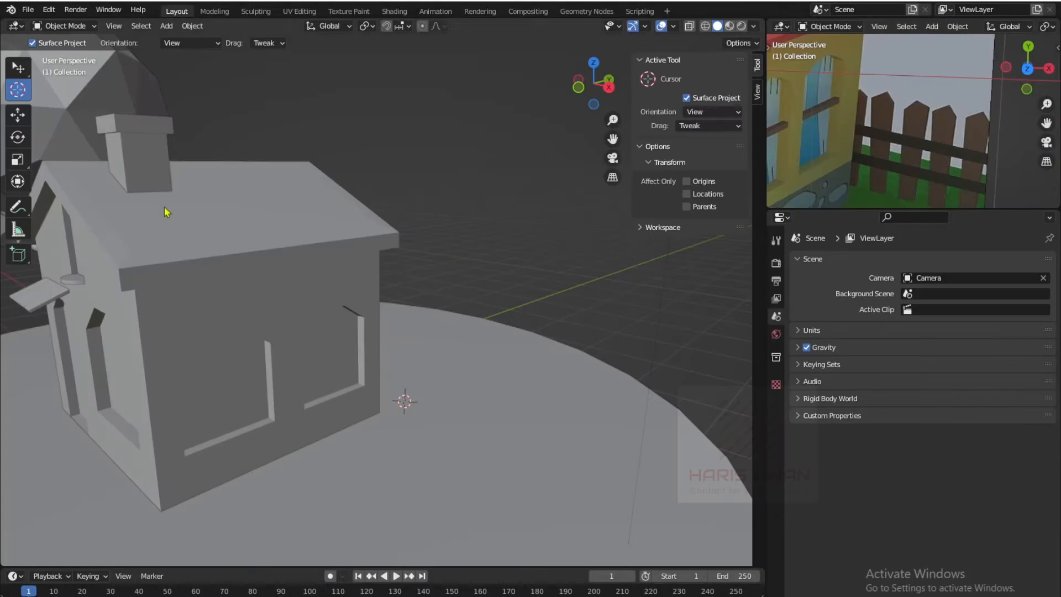
key("shift+a")
mouse_move(423, 300)
left_click(476, 311)
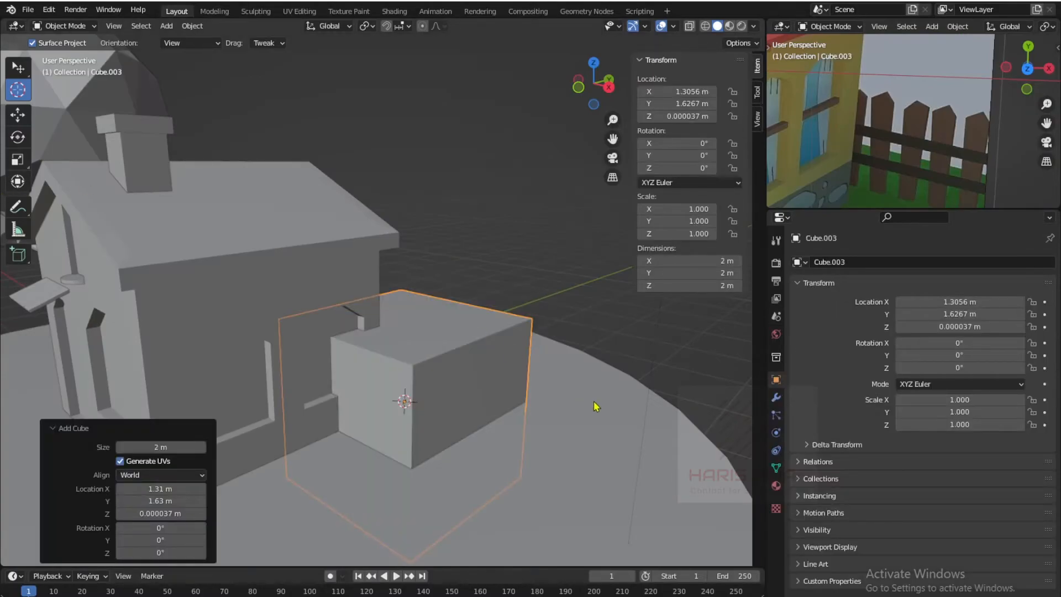
- Narrow the cube into a flat plank by scaling it to about 0.268 along X and 0.094 along Y
key("s")
key("x")
left_click(438, 360)
key("s")
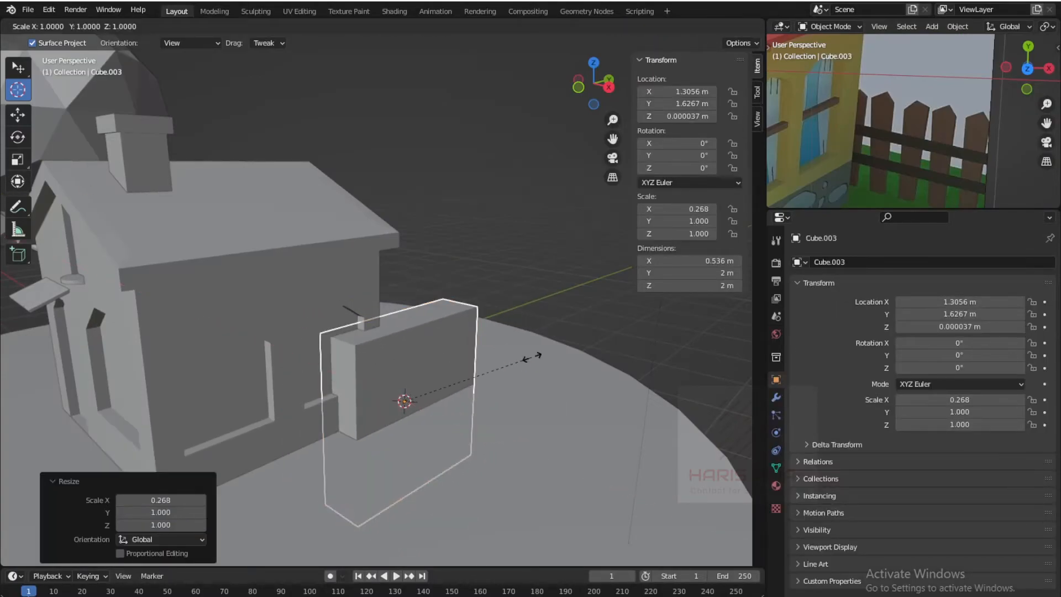
key("y")
left_click(414, 383)
key("s")
right_click(500, 362)
key("s")
right_click(501, 365)
key("s")
key("y")
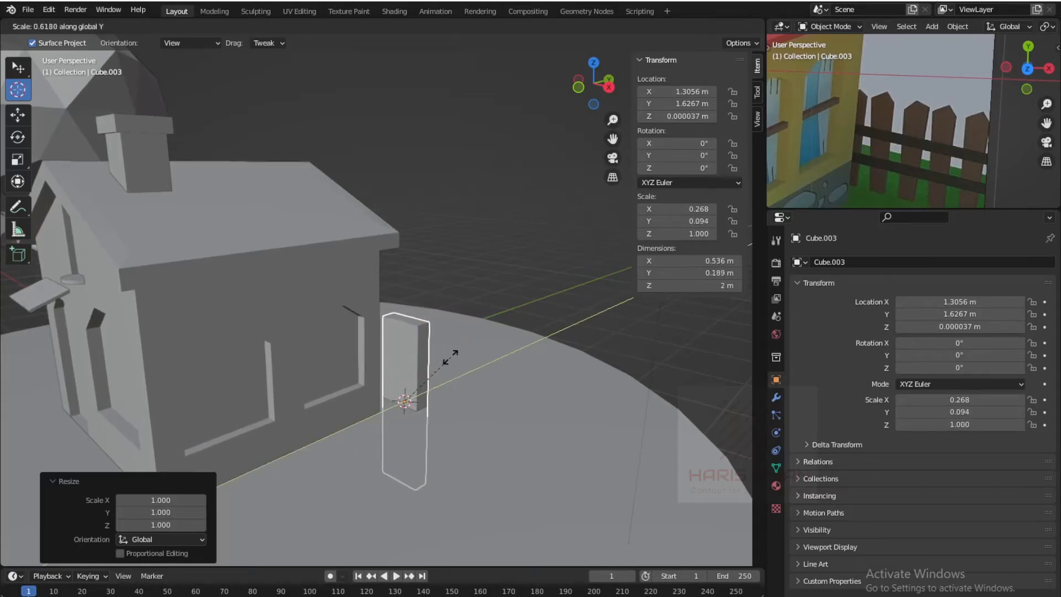
left_click(462, 374)
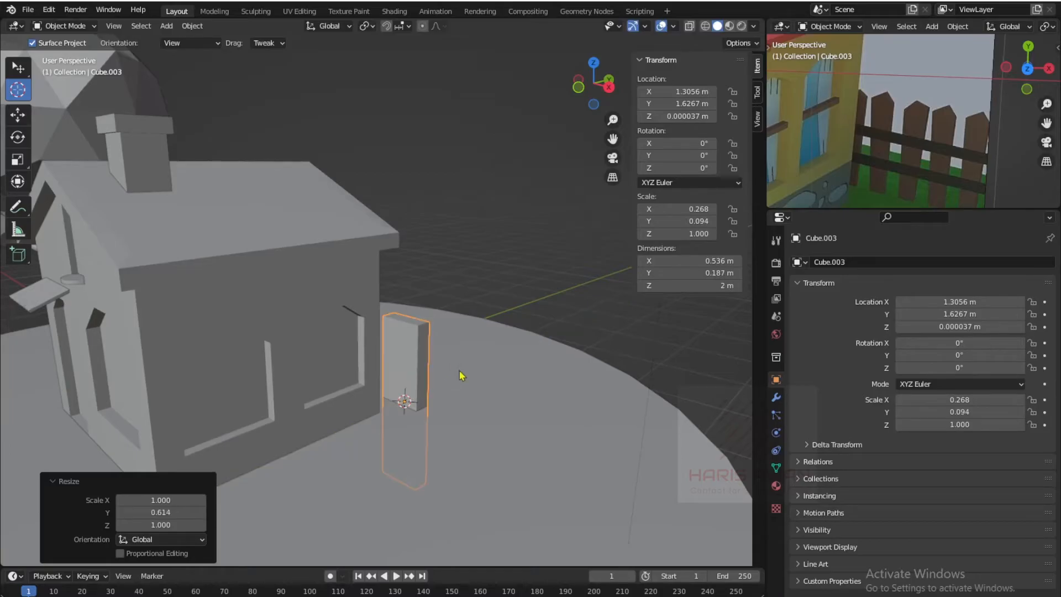
- Move the plank behind the house to about Y 2.38 m, Z 0.85 m, and scale it to about 0.629 in Z and 0.103 in X
left_click(18, 115)
left_click_drag(444, 388, 446, 290)
key("s")
key("z")
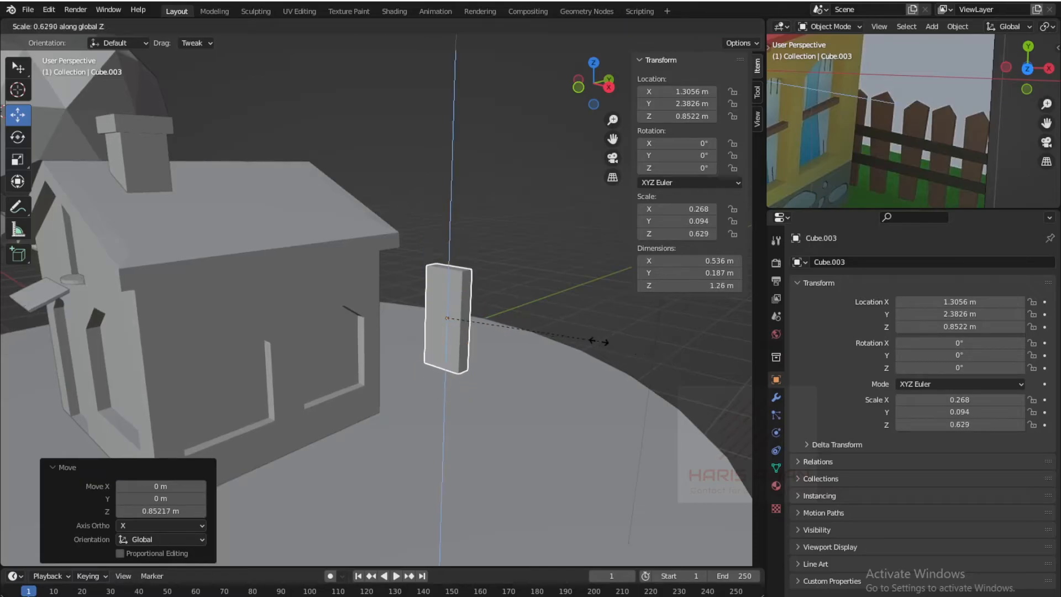
left_click(602, 343)
key("s")
key("x")
left_click(509, 327)
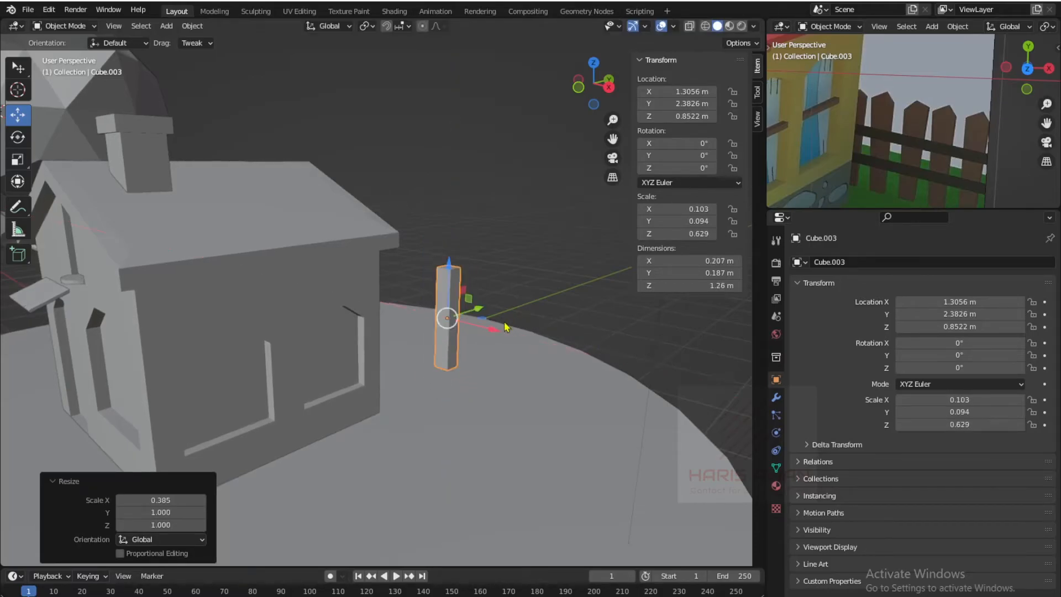
- Thin the fence plank to about 0.049 along Y and lower it about 0.39 m into the ground
key("s")
key("y")
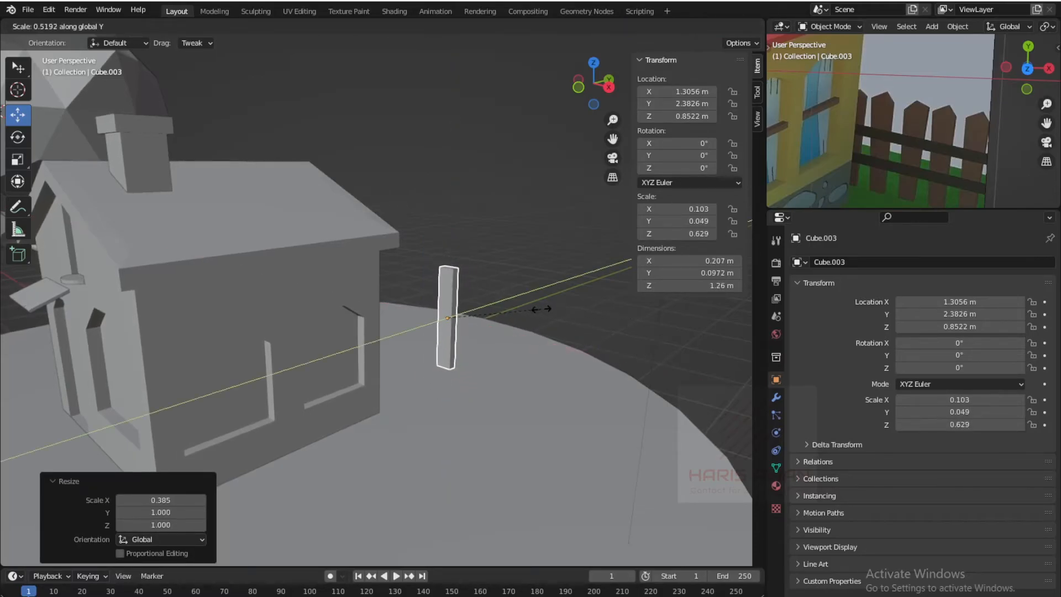
left_click(541, 309)
key("KP_Decimal")
middle_click_drag(519, 351, 362, 311)
key("g")
key("z")
left_click(384, 316)
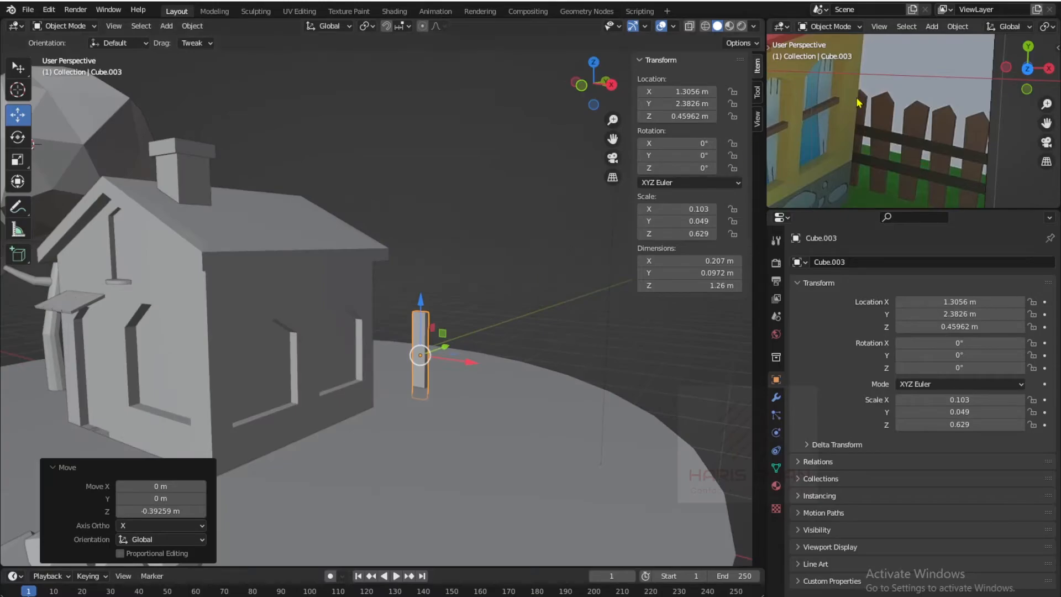
- Move the plank toward the house to about Y 1.51 m and lower its top face for a height of about 1.12 m
mouse_move(337, 386)
middle_mouse_down()
mouse_move(334, 417)
mouse_move(341, 403)
middle_mouse_up()
left_click_drag(496, 347, 448, 358)
key("KP_Decimal")
key("Tab")
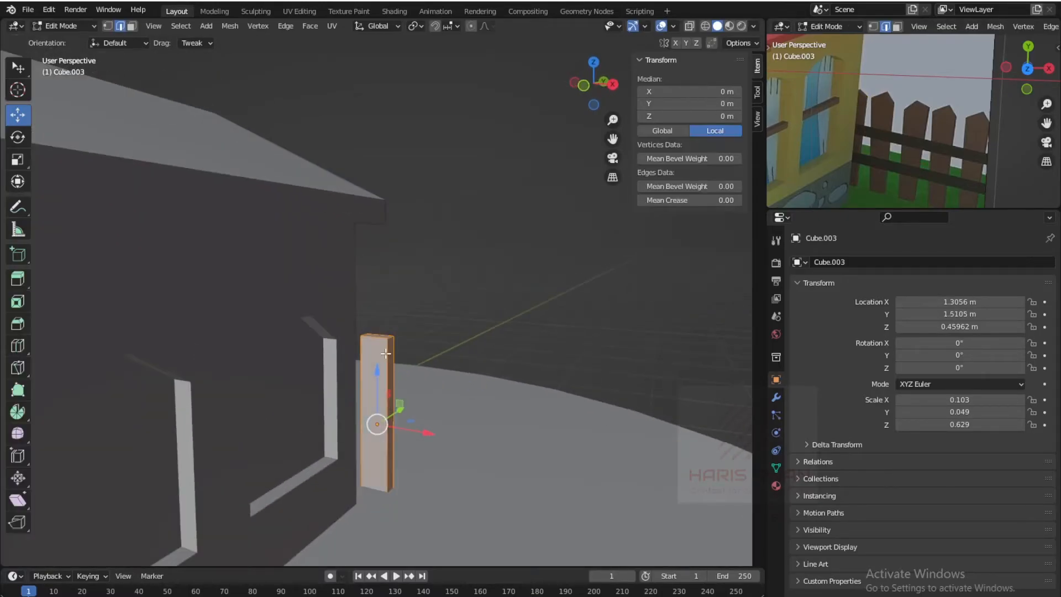
middle_click_drag(387, 356, 382, 374)
left_click(386, 301)
left_click_drag(380, 271, 380, 286)
key("Tab")
- Slim the plank further by scaling it to about 0.074 along X and 0.029 along Y
middle_click_drag(445, 370, 446, 364)
scroll(464, 376, "down", 1)
key("s")
key("x")
left_click(500, 399)
middle_click_drag(495, 398, 563, 426)
key("s")
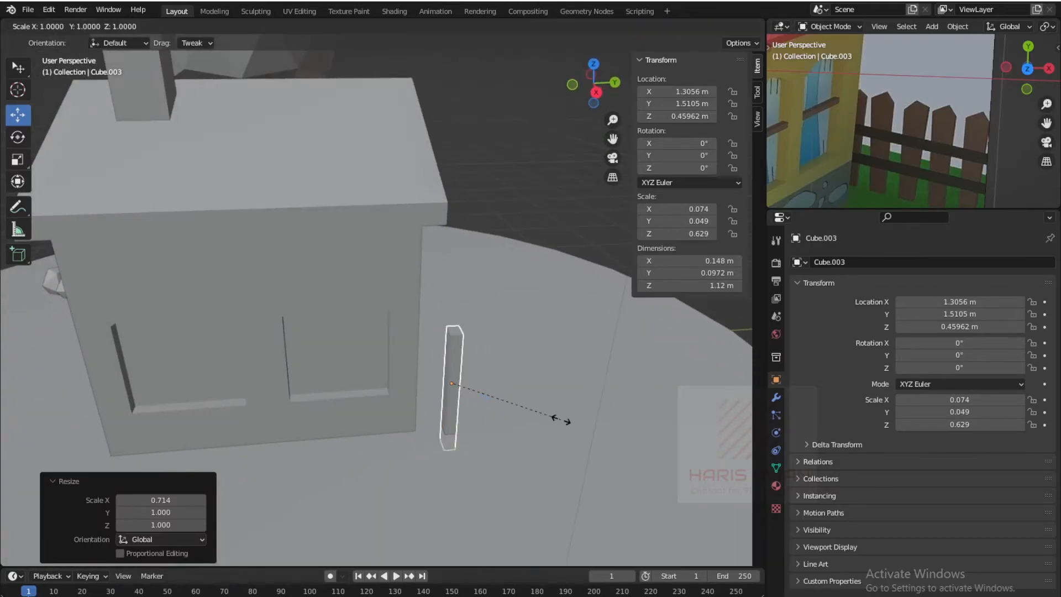
left_click(516, 402)
- Set the plank against the house's back corner at about X 1.28 m, Y 1.31 m, Z 0.54 m
key("g")
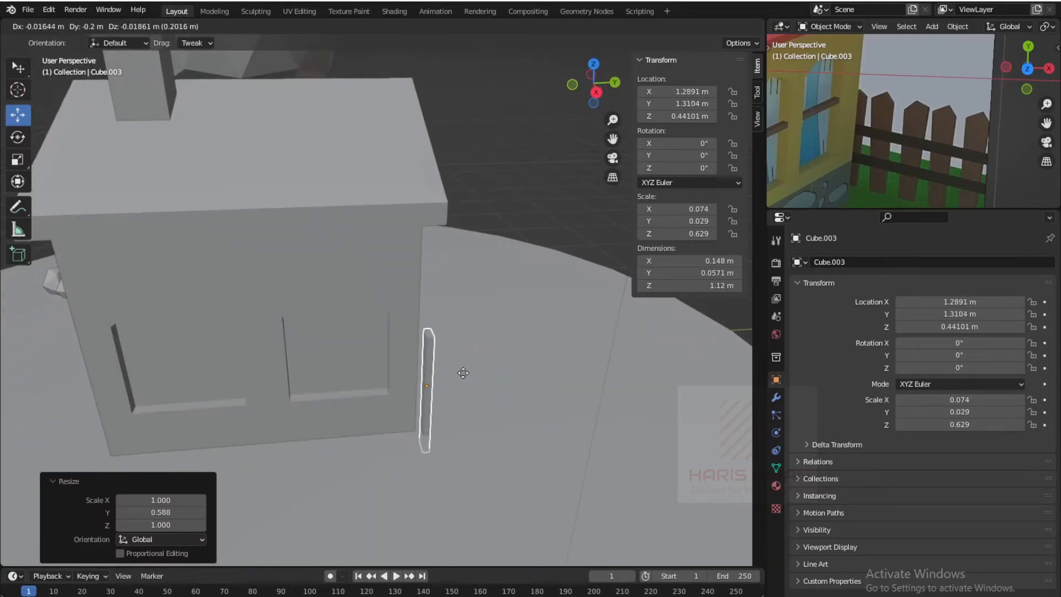
left_click(463, 370)
middle_click_drag(462, 371, 472, 384)
left_click_drag(364, 404, 397, 421)
- Add one vertical loop cut down the middle of the plank and shift it about 0.018 m along X
middle_click_drag(414, 422, 458, 387)
scroll(462, 439, "up", 2)
scroll(521, 405, "up", 1)
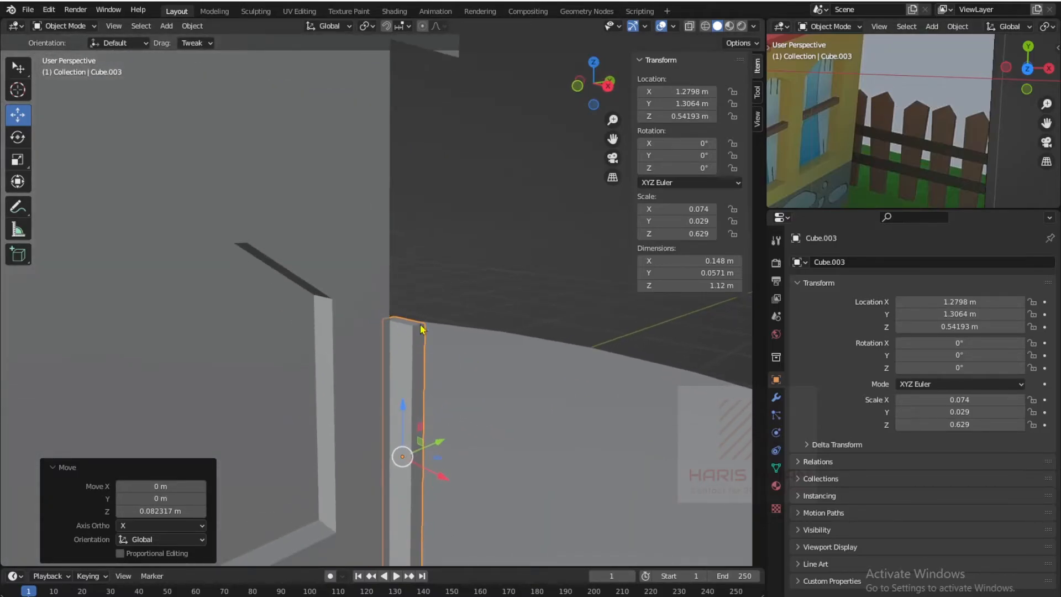
key("Tab")
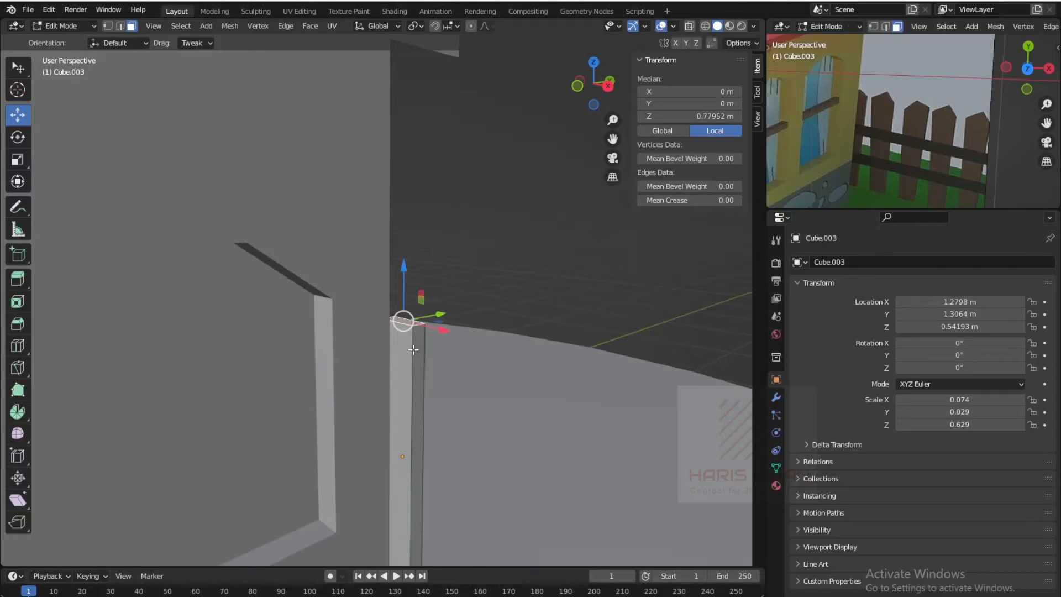
left_click(397, 320)
right_click(397, 322)
middle_click_drag(388, 385, 351, 391)
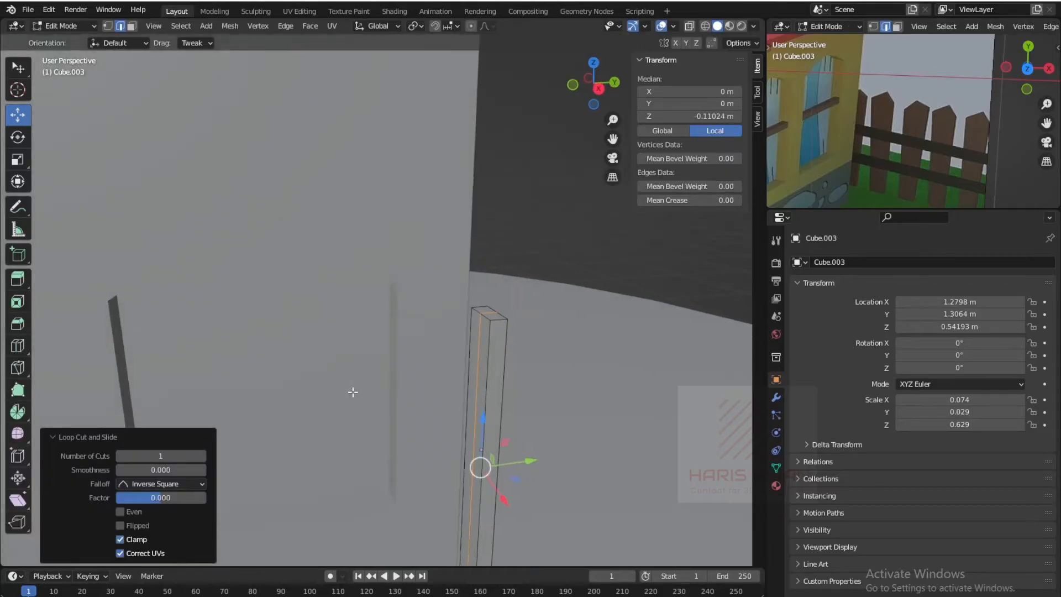
scroll(351, 390, "up", 2)
middle_click_drag(503, 526, 524, 527)
left_click_drag(504, 511, 516, 511)
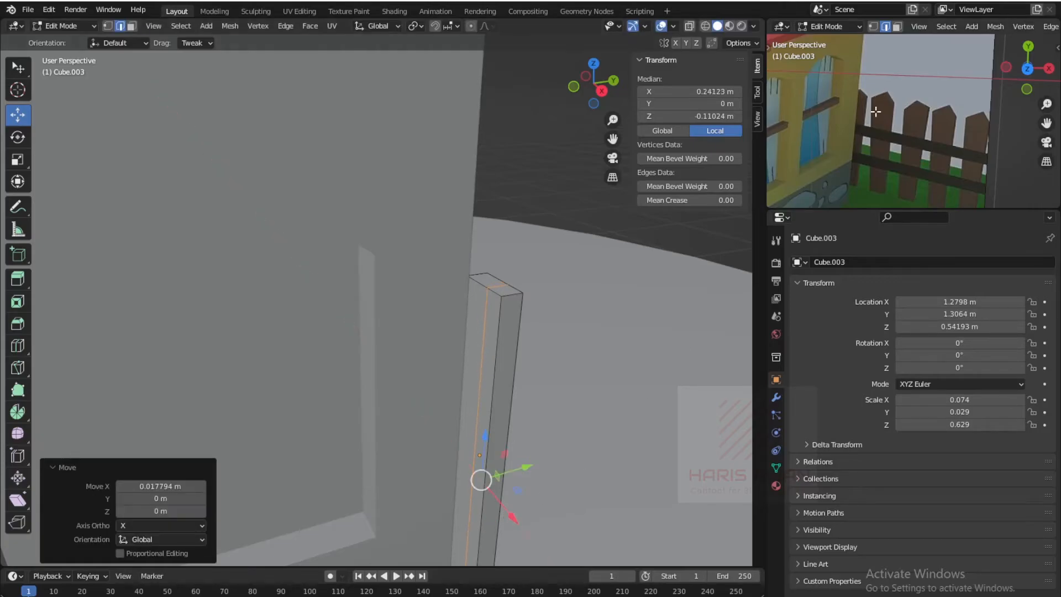
- Raise the middle edge on the plank's top about 0.074 m to form a pointed tip
left_click(494, 284)
left_click_drag(501, 250, 511, 223)
scroll(470, 382, "down", 6)
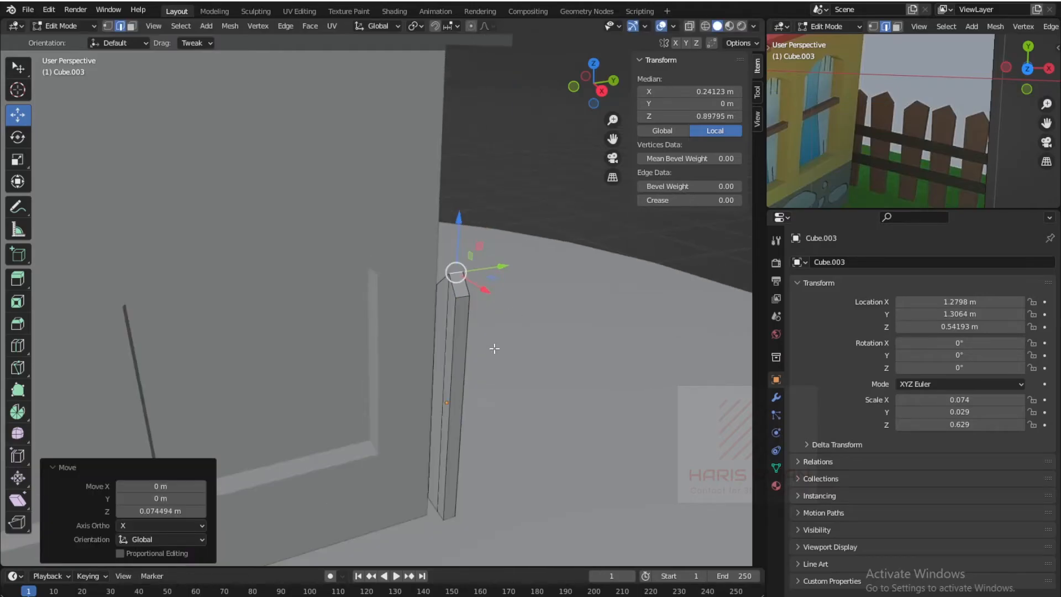
scroll(440, 403, "up", 6)
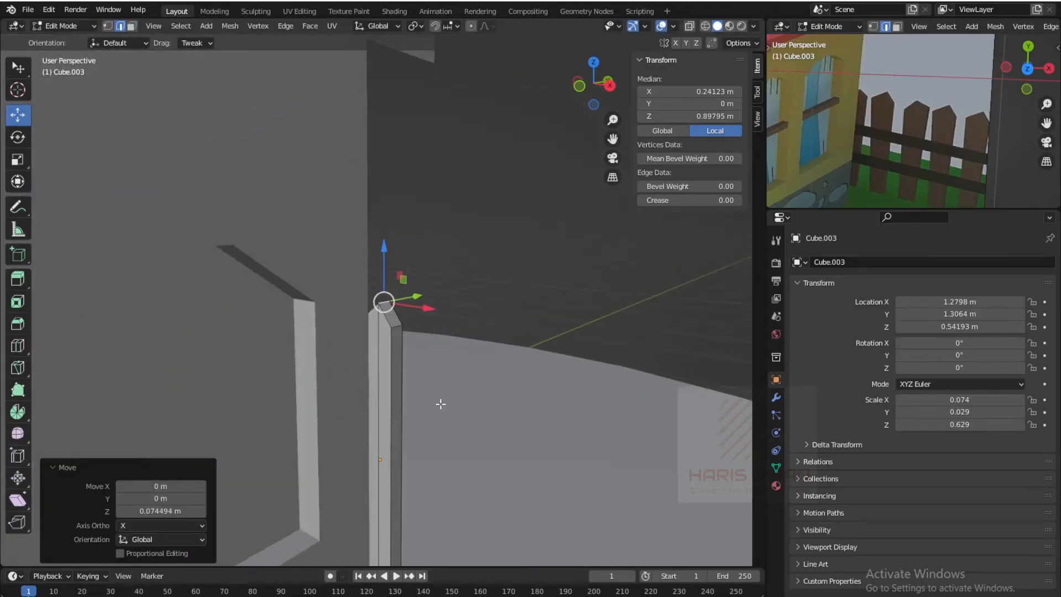
scroll(398, 408, "down", 7)
key("Tab")
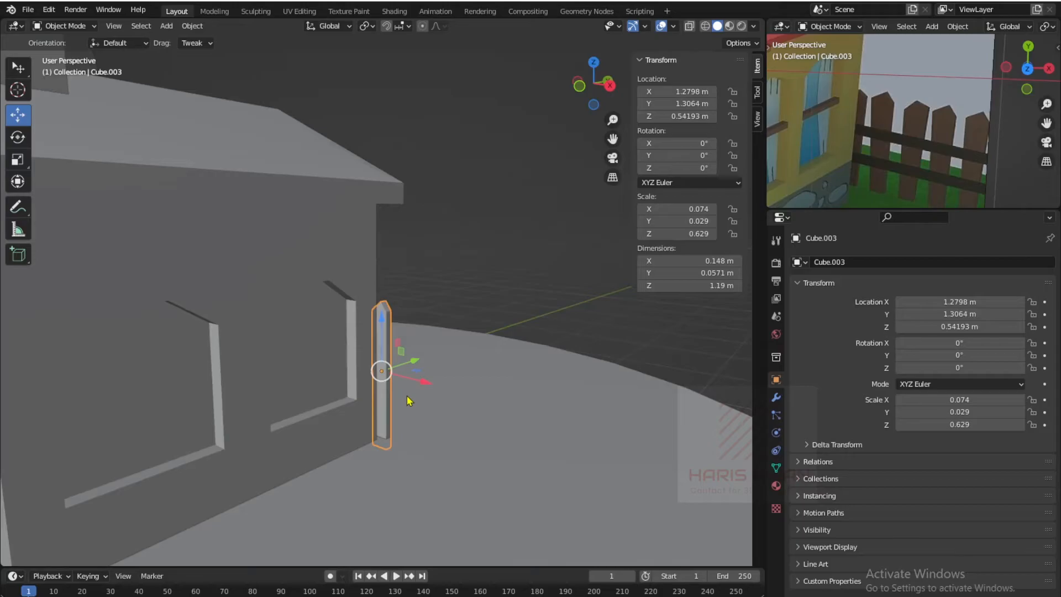
- Duplicate the pointed plank twice along X, offsetting the copies by about 0.22 m and 0.236 m
key("shift+d")
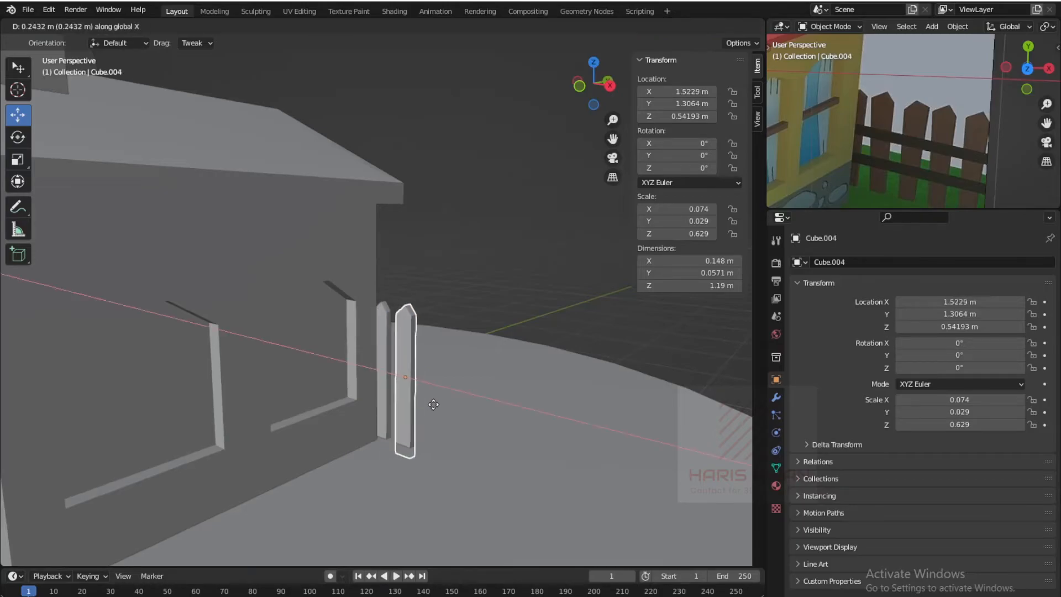
left_click(422, 403)
scroll(423, 412, "down", 3)
middle_click_drag(423, 412, 456, 402)
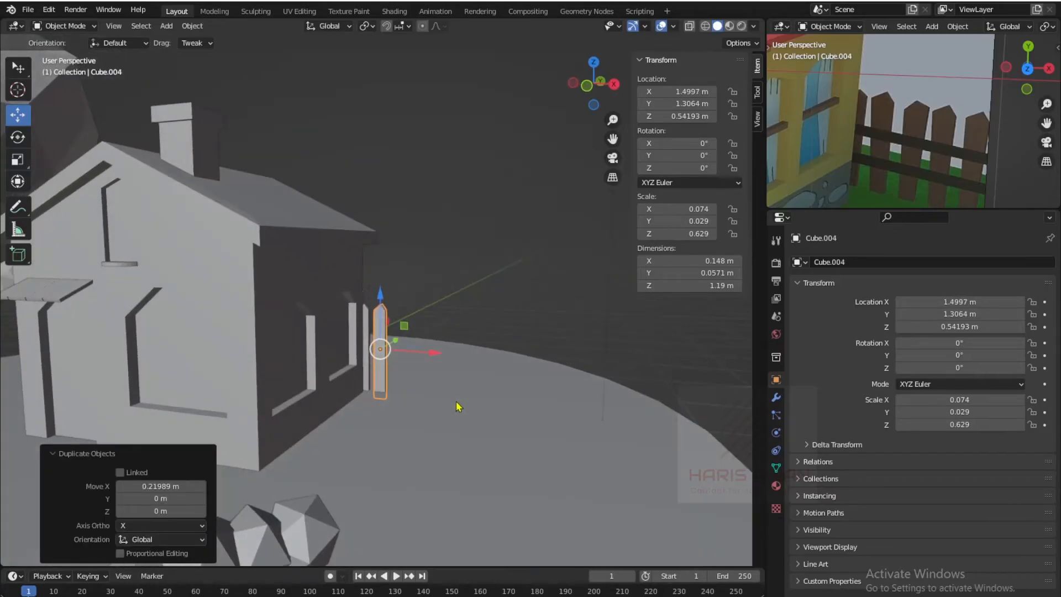
key("shift+d")
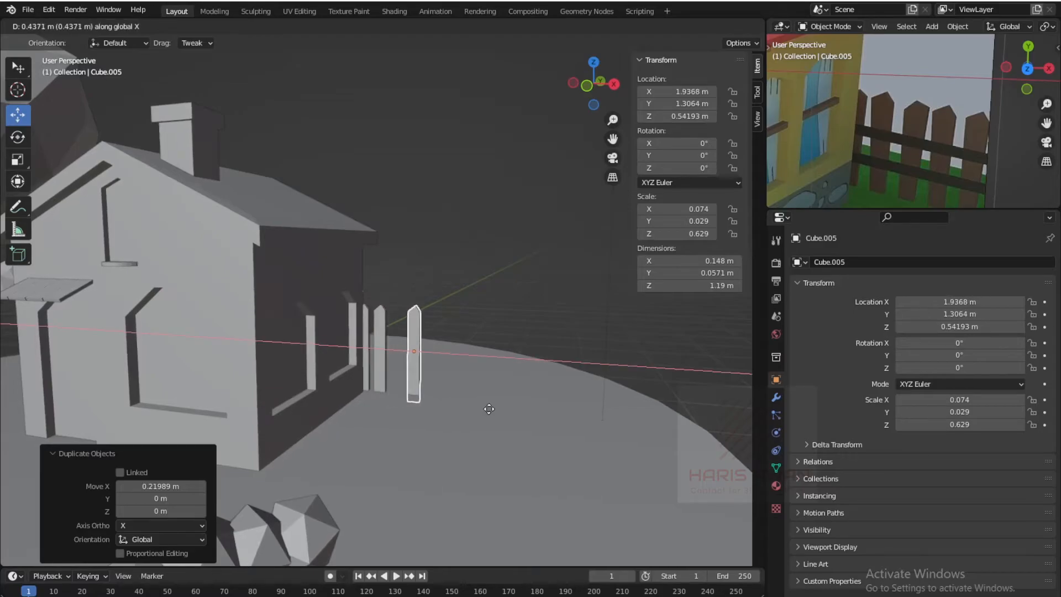
left_click(462, 415)
scroll(463, 419, "up", 2)
scroll(464, 419, "up", 2)
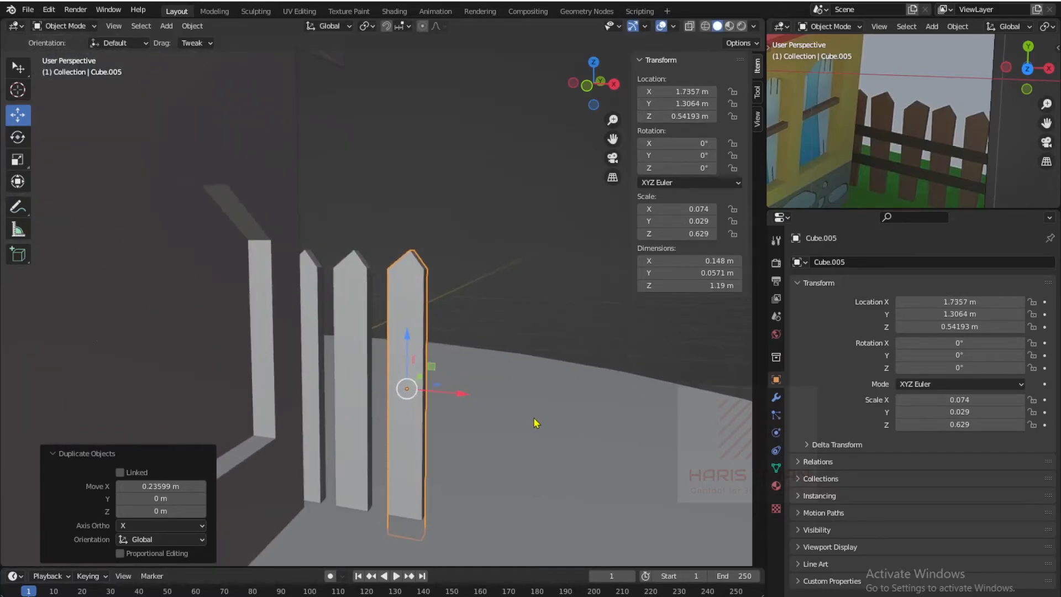
- Rotate the third plank 180° around Z
key("r")
key("z")
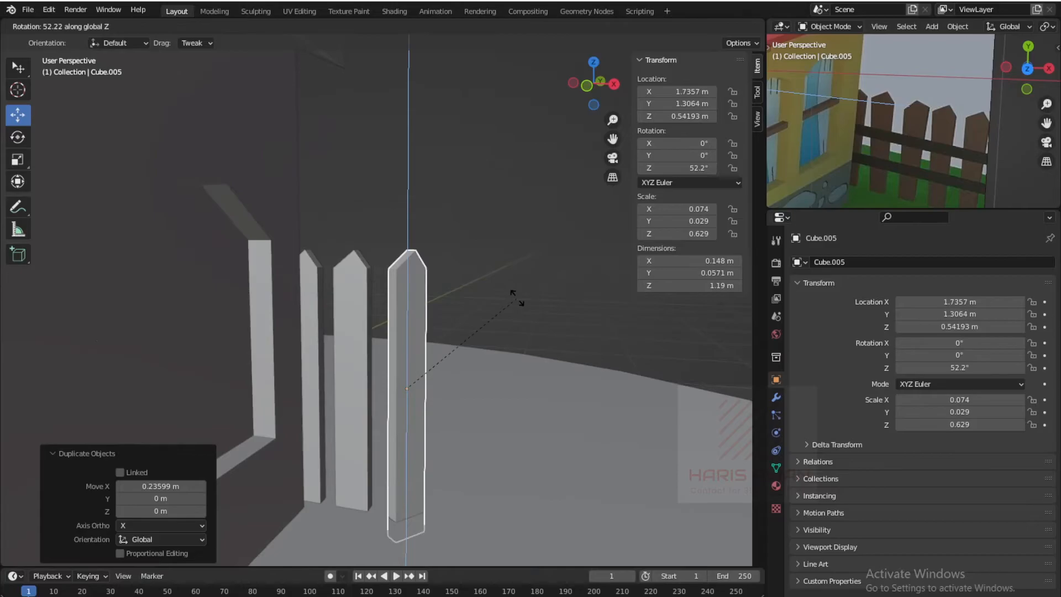
left_click(339, 371)
- Duplicate the second and third planks together about 0.455 m along X
middle_click_drag(339, 371, 279, 319)
left_click(264, 318, "shift")
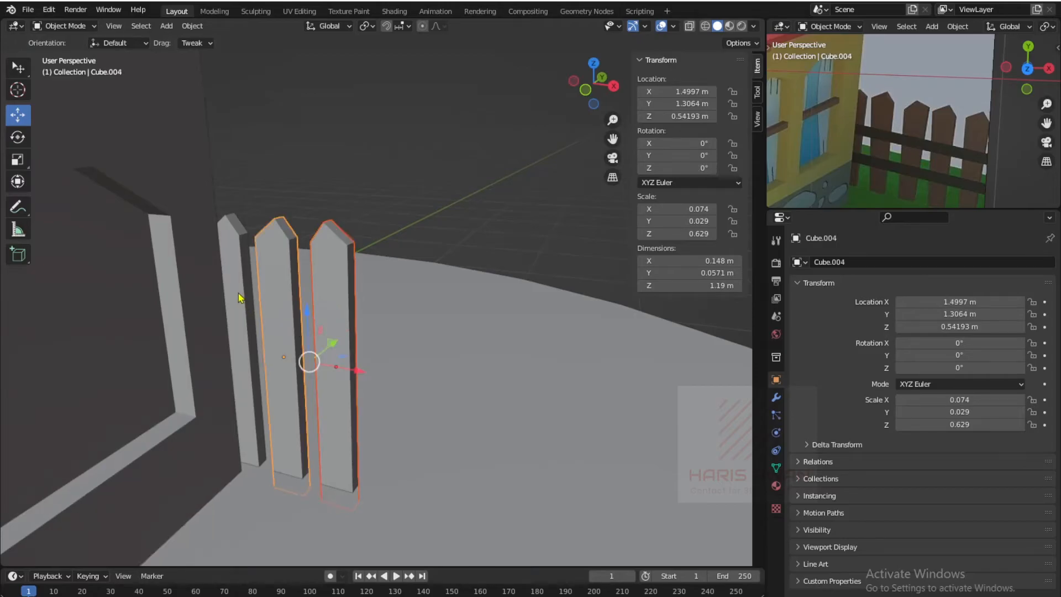
key("shift+d")
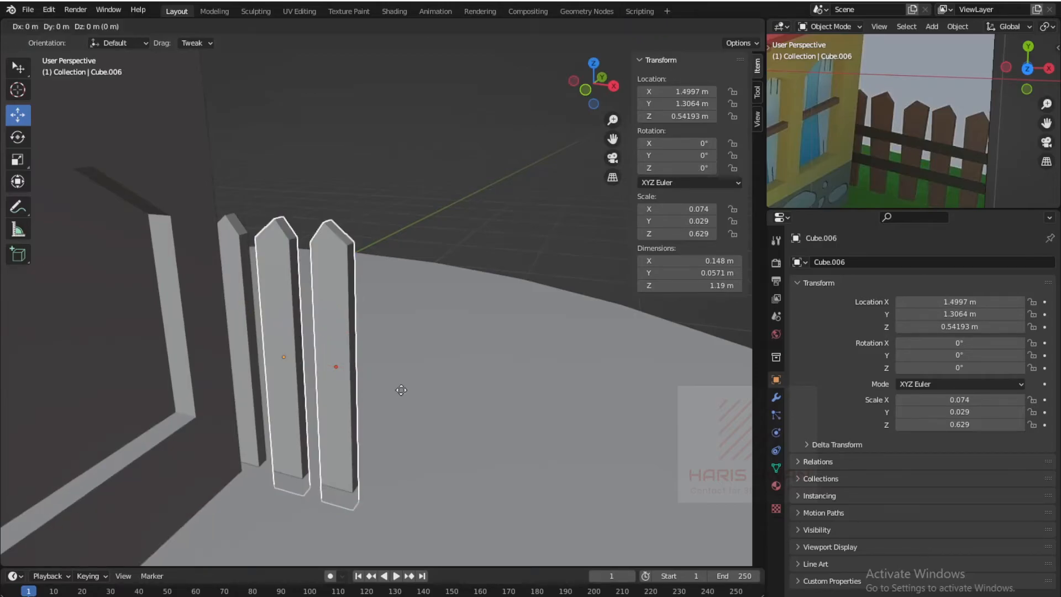
key("x")
left_click(514, 409)
- Shift the fourth plank's peak edge slightly toward the house along X to vary its tip
middle_click_drag(514, 409, 397, 340)
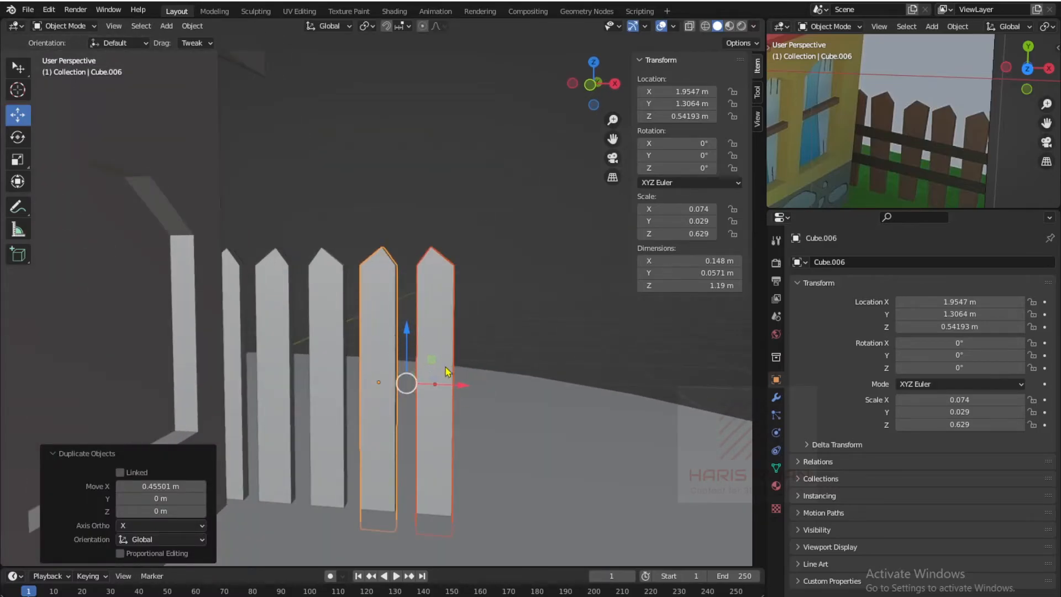
scroll(450, 369, "down", 1)
scroll(391, 315, "up", 3)
key("Tab")
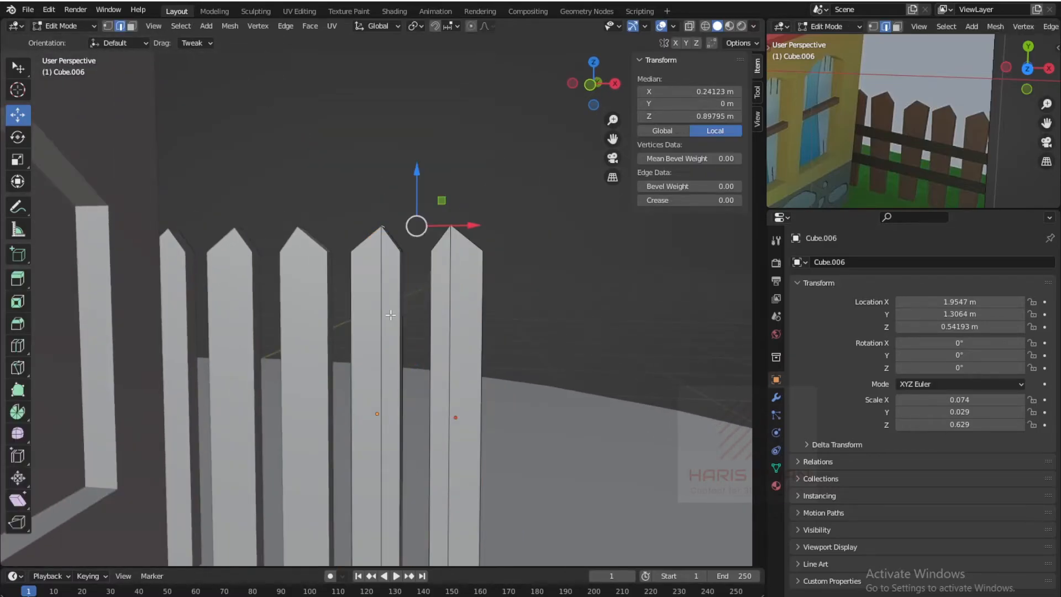
left_click(382, 279)
middle_click_drag(380, 293, 387, 348)
scroll(391, 246, "up", 3)
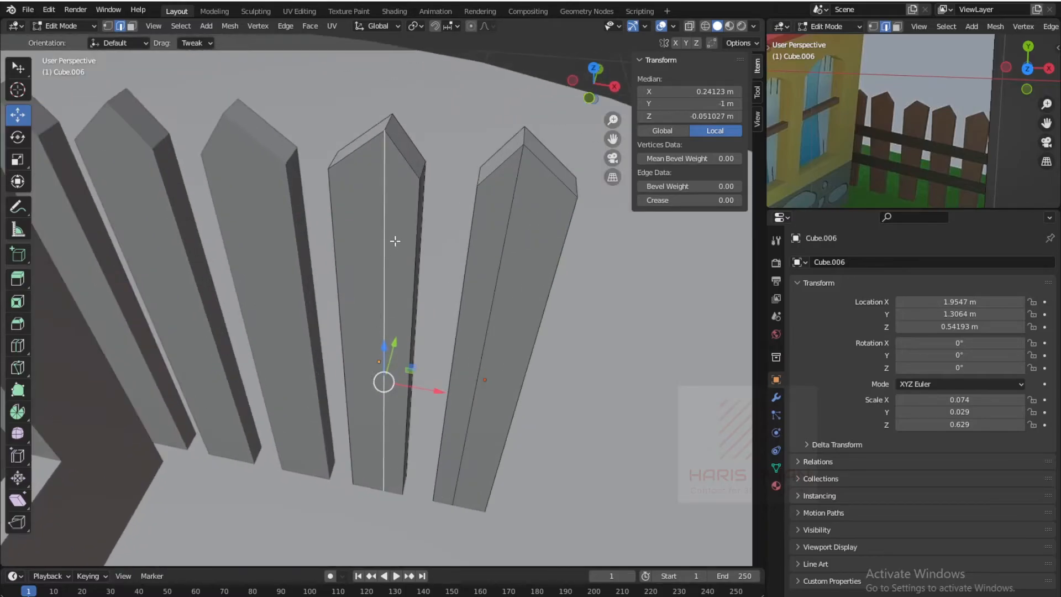
middle_click_drag(393, 241, 394, 311, "shift")
left_click(385, 181)
left_click_drag(424, 190, 413, 192)
- Move the fifth plank's peak edge about 0.038 m along X, away from the house
left_click(517, 201)
key("g")
key("x")
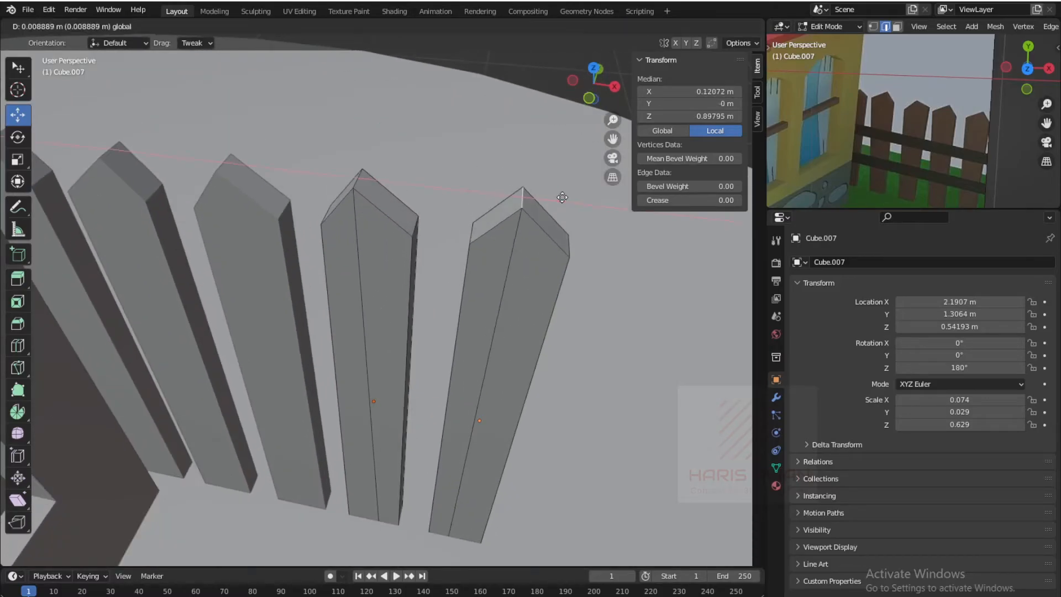
left_click_drag(581, 206, 583, 207)
scroll(582, 208, "down", 5)
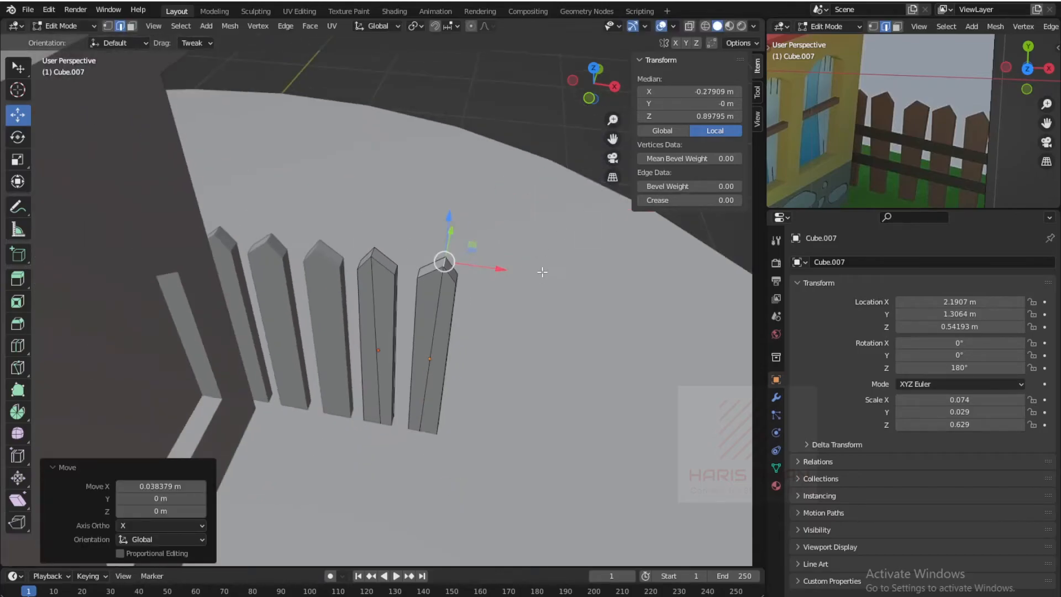
middle_click_drag(530, 285, 519, 258)
key("Tab")
- Duplicate the three planks farthest from the house about 0.686 m along X
scroll(475, 332, "up", 3)
middle_click_drag(450, 357, 451, 334)
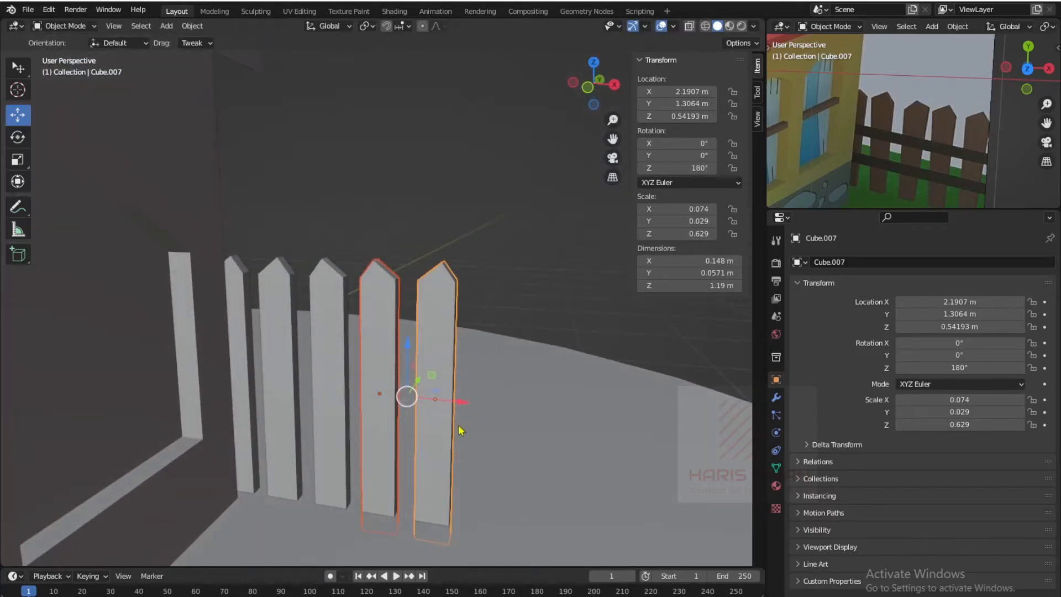
scroll(499, 390, "down", 3)
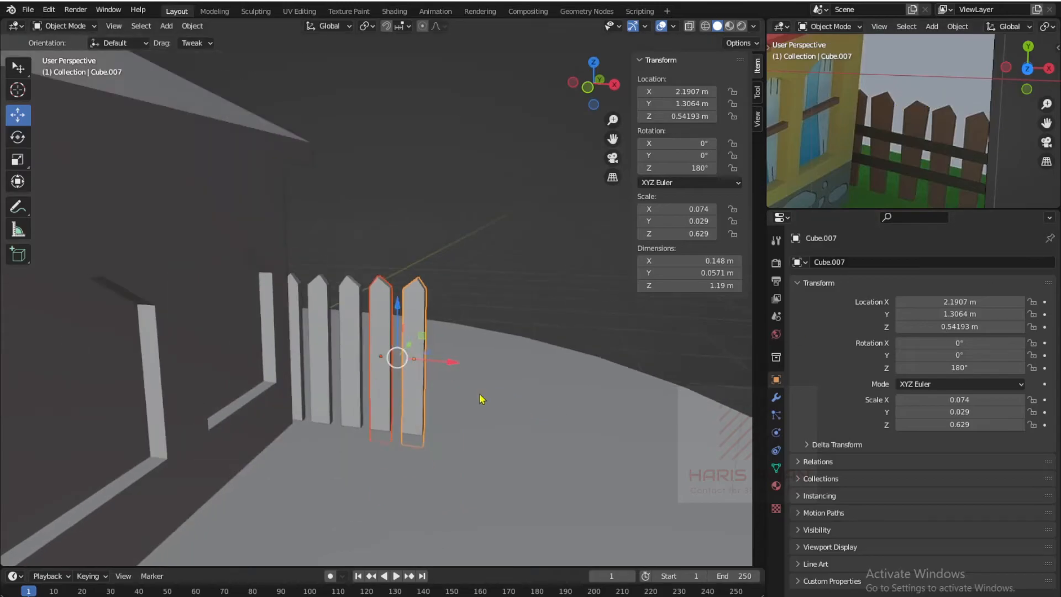
middle_click_drag(443, 393, 426, 424)
left_click(369, 297, "shift")
key("shift+d")
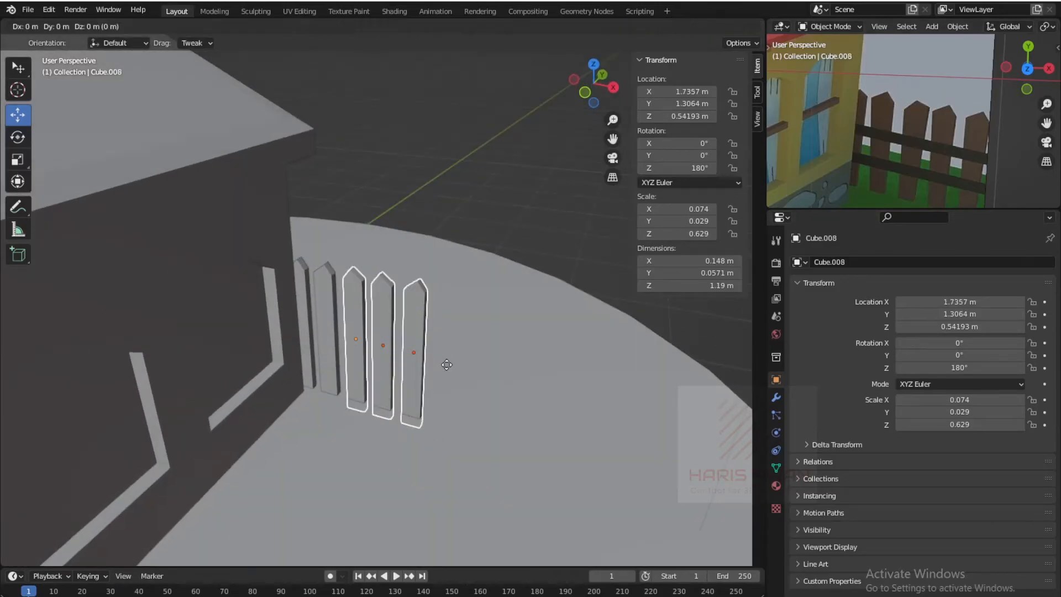
key("x")
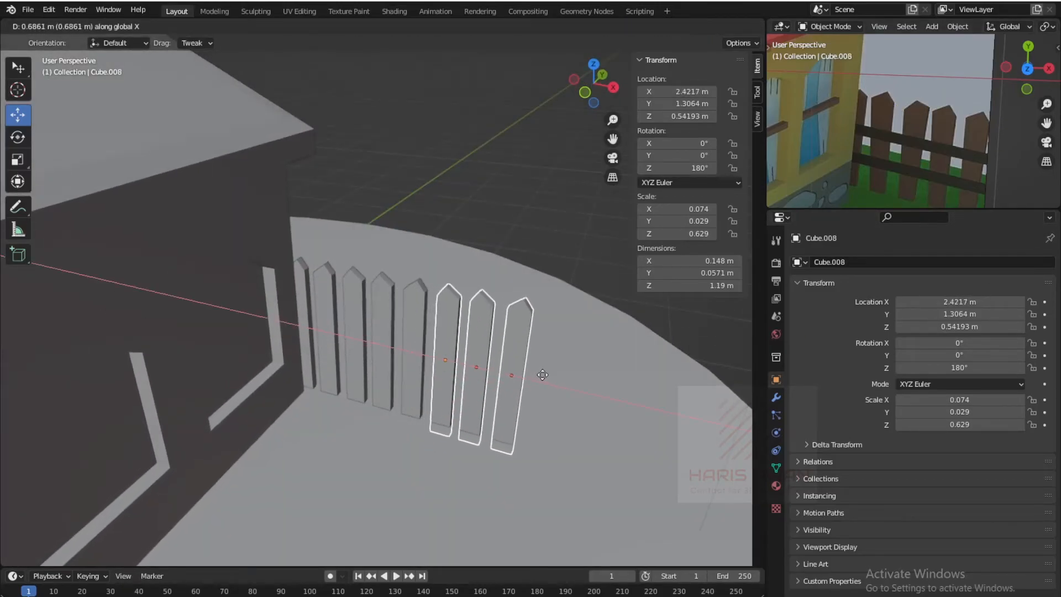
left_click(546, 384)
- Extend the fence with two more three-plank copies along X, offset about 0.678 m and 0.713 m, and deselect them
key("shift+d")
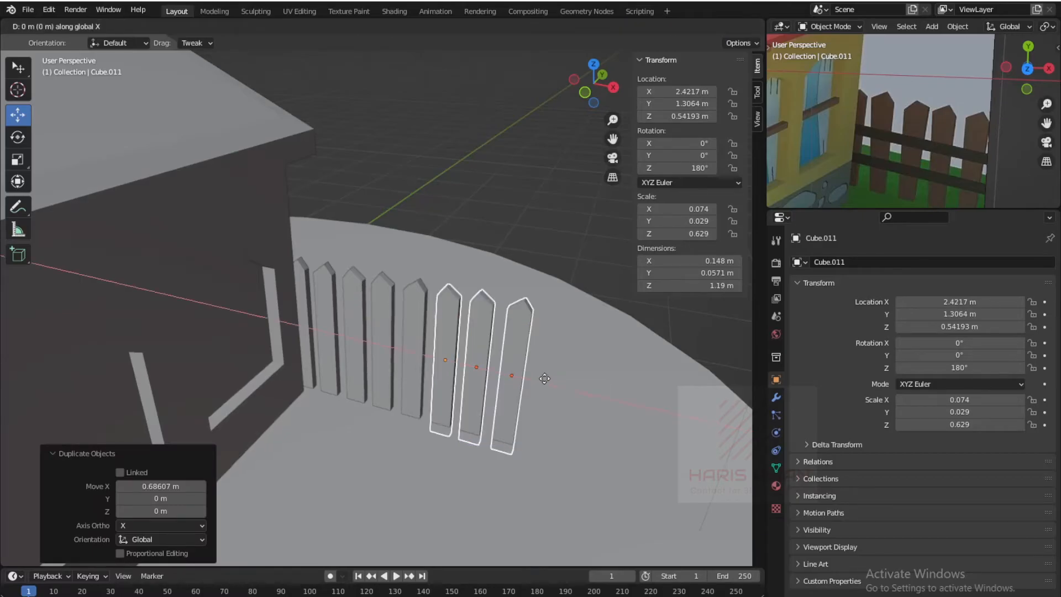
left_click(654, 399)
key("shift+d")
key("x")
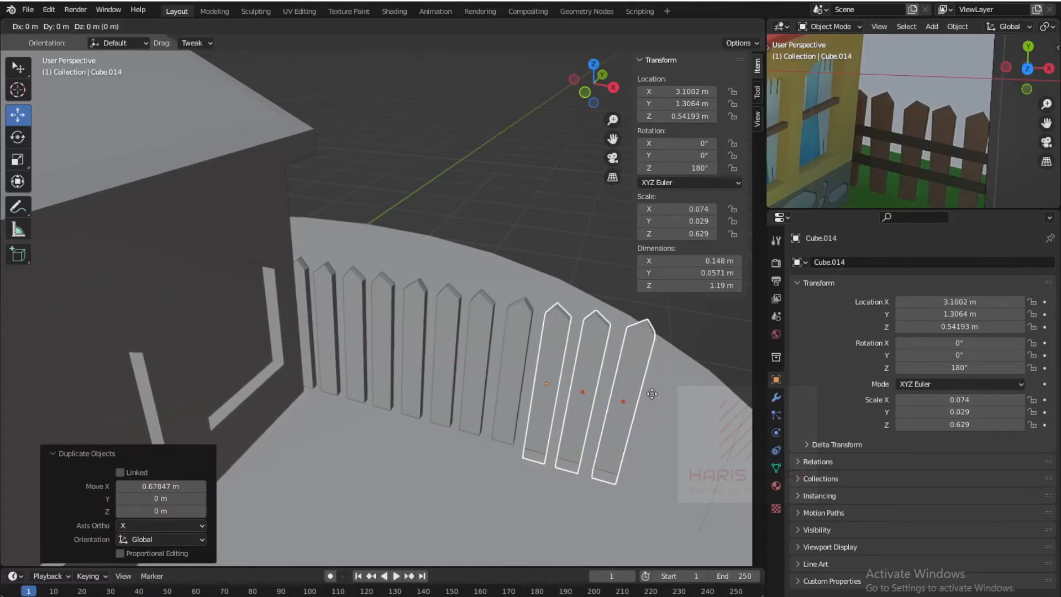
left_click(6, 387)
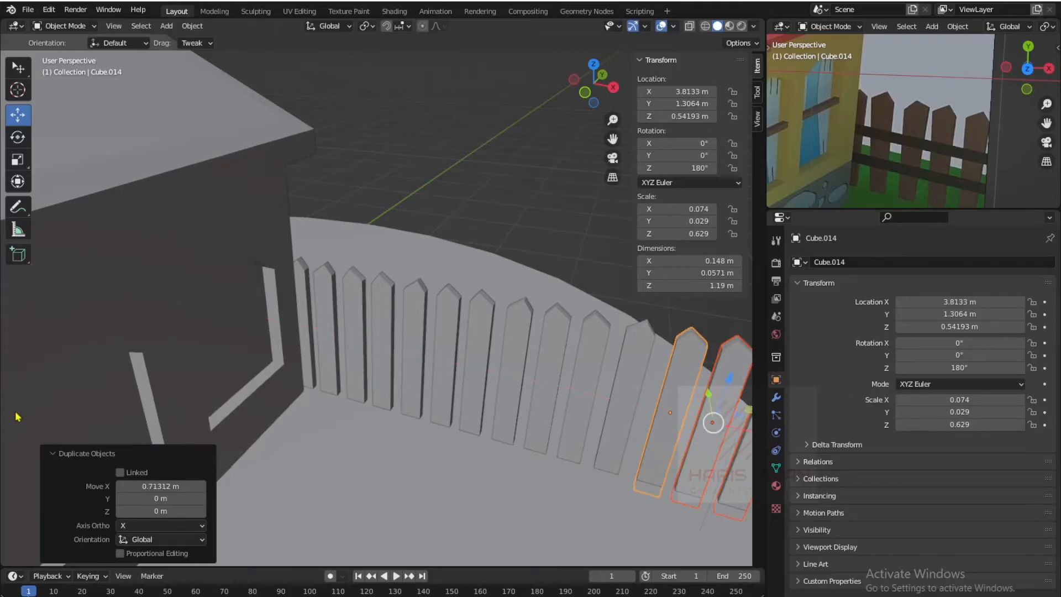
scroll(3, 385, "down", 4)
left_click(452, 240)
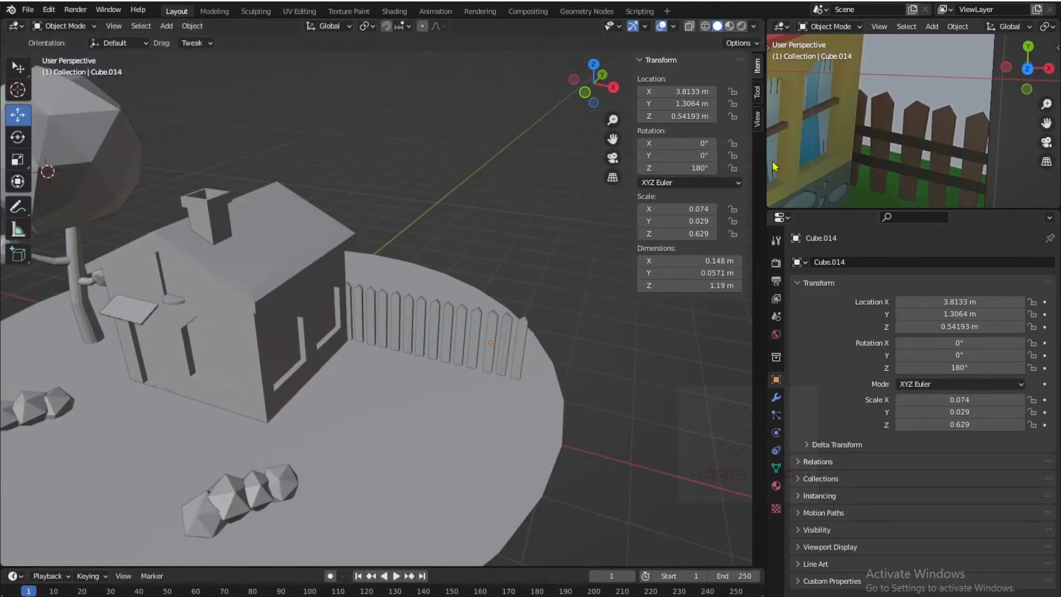
- Place the 3D cursor on the front of the fence planks nearest the house and add a cube there
middle_click_drag(550, 321, 467, 334)
scroll(458, 349, "up", 3)
left_click(23, 90)
scroll(350, 356, "up", 2)
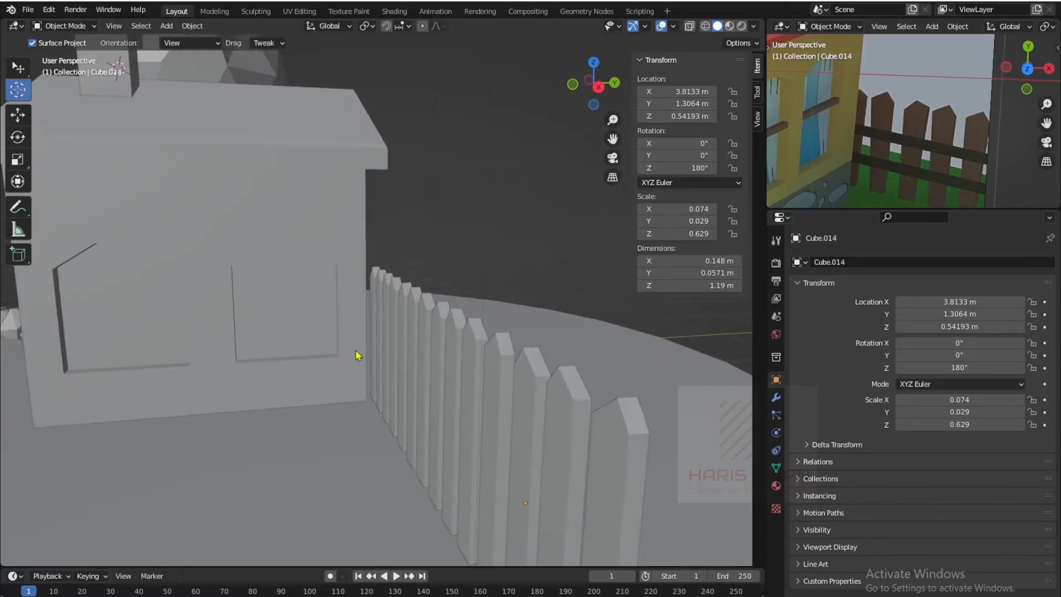
middle_click_drag(351, 357, 364, 349)
key("shift+a")
mouse_move(348, 359)
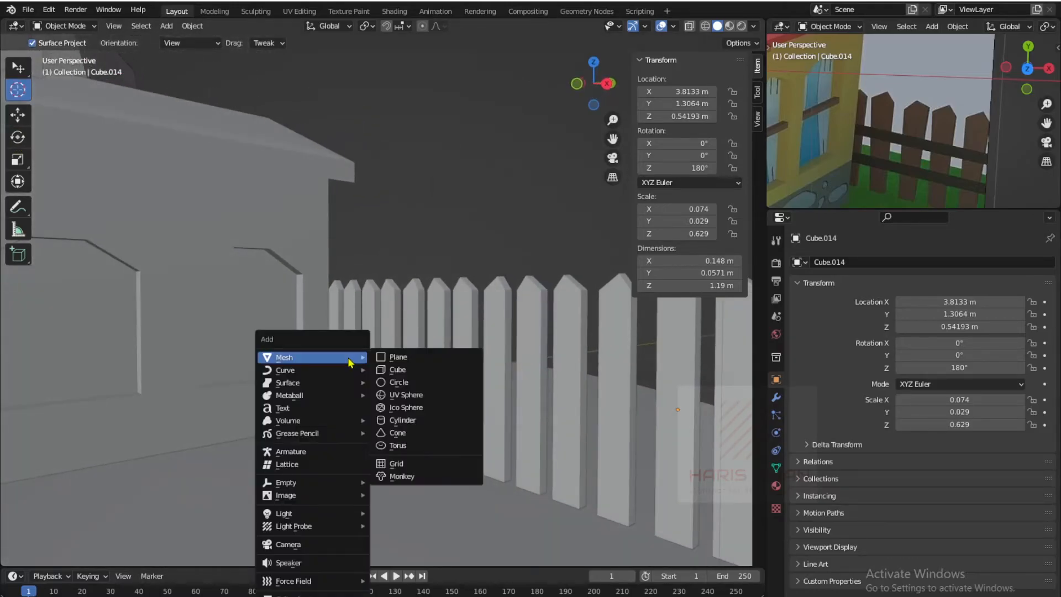
left_click(390, 369)
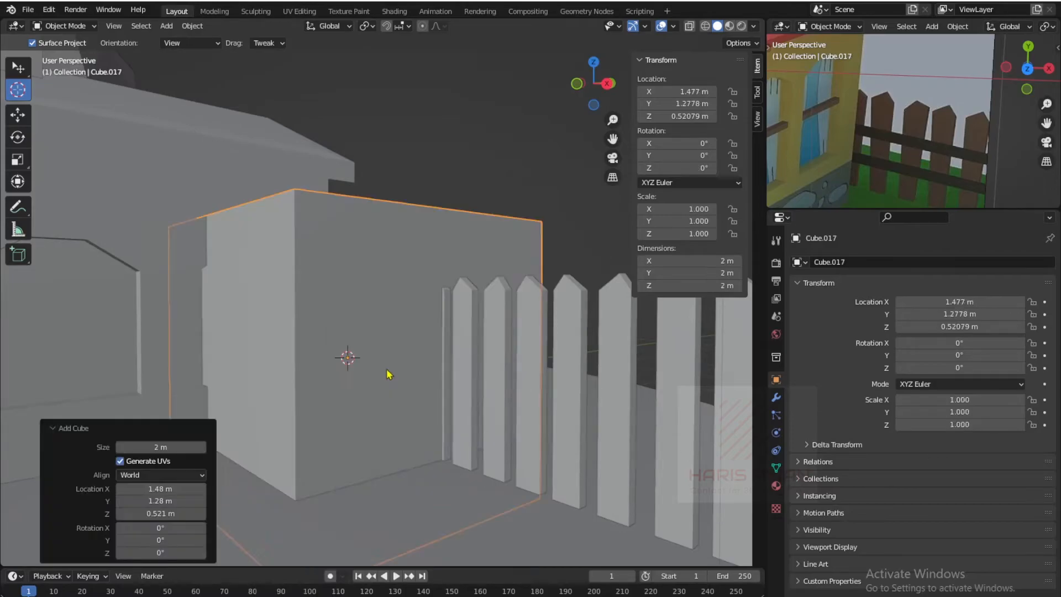
- Scale the new cube uniformly down to about 0.056
scroll(390, 374, "down", 2)
key("s")
left_click(396, 355)
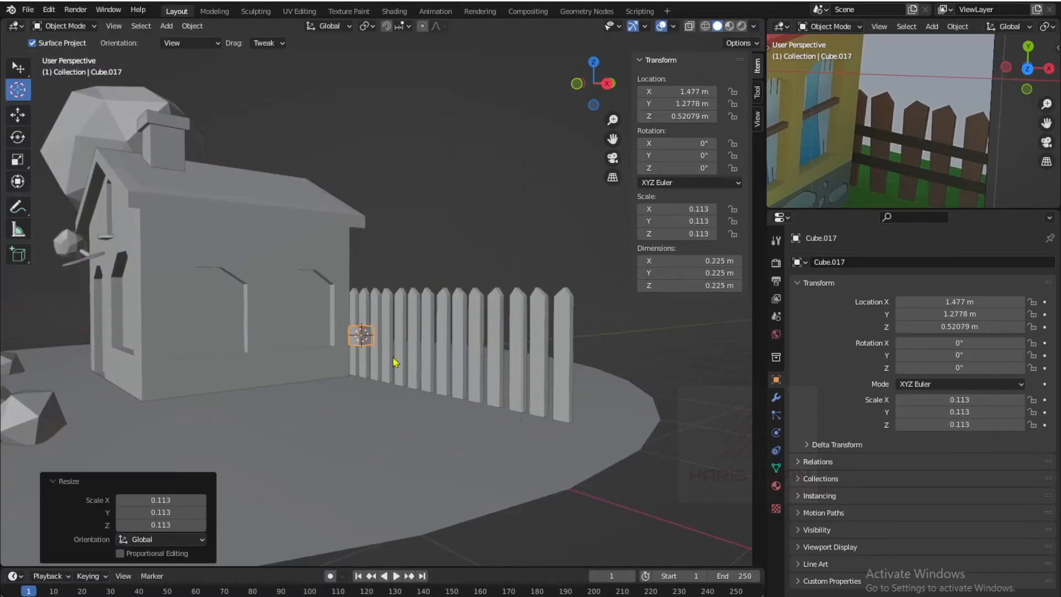
scroll(396, 355, "up", 4)
key("s")
left_click(394, 409)
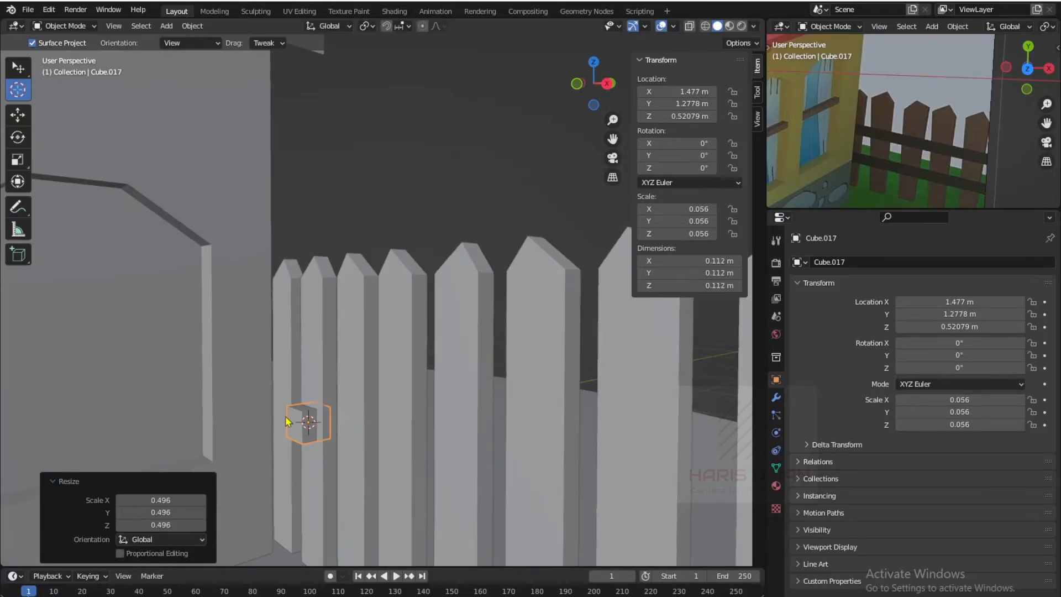
- Thin the small cube along Y to a scale of about 0.031 and reposition it against the front of the first planks
left_click(18, 115)
middle_click_drag(438, 355, 427, 299)
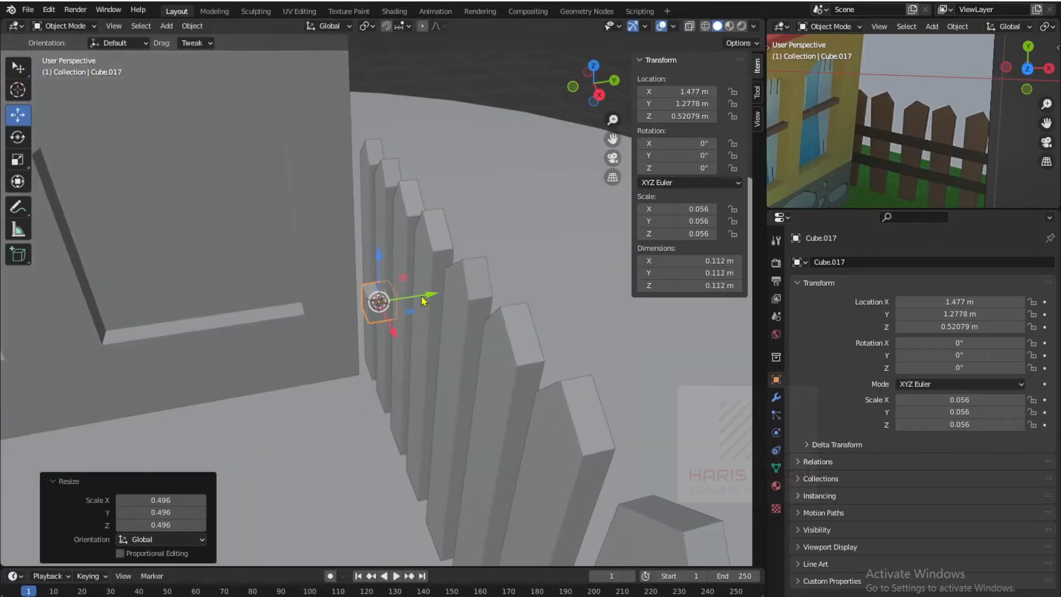
left_click_drag(427, 299, 417, 300)
key("s")
key("y")
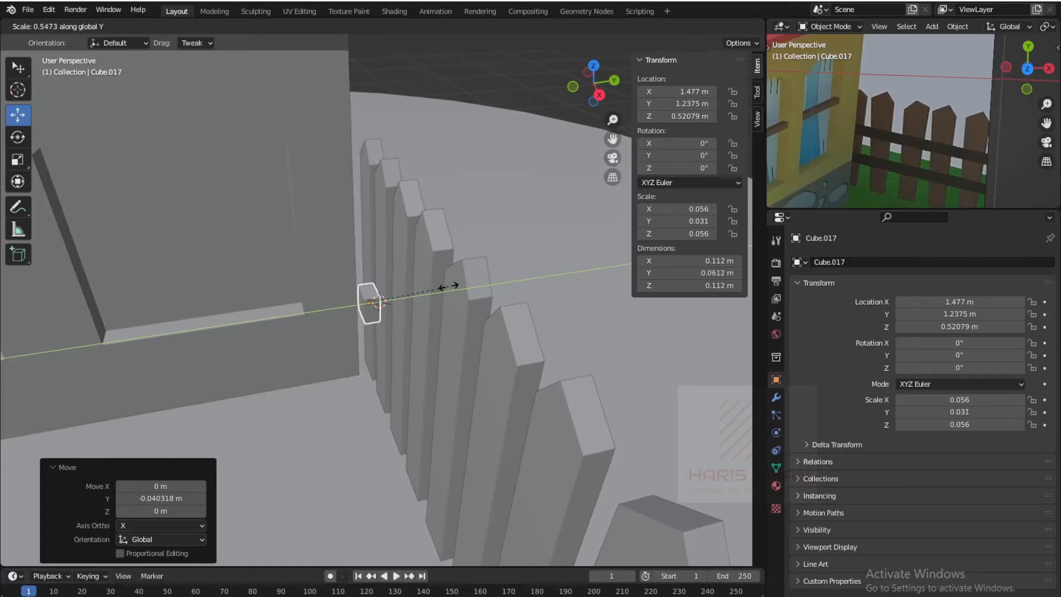
left_click(449, 286)
key("g")
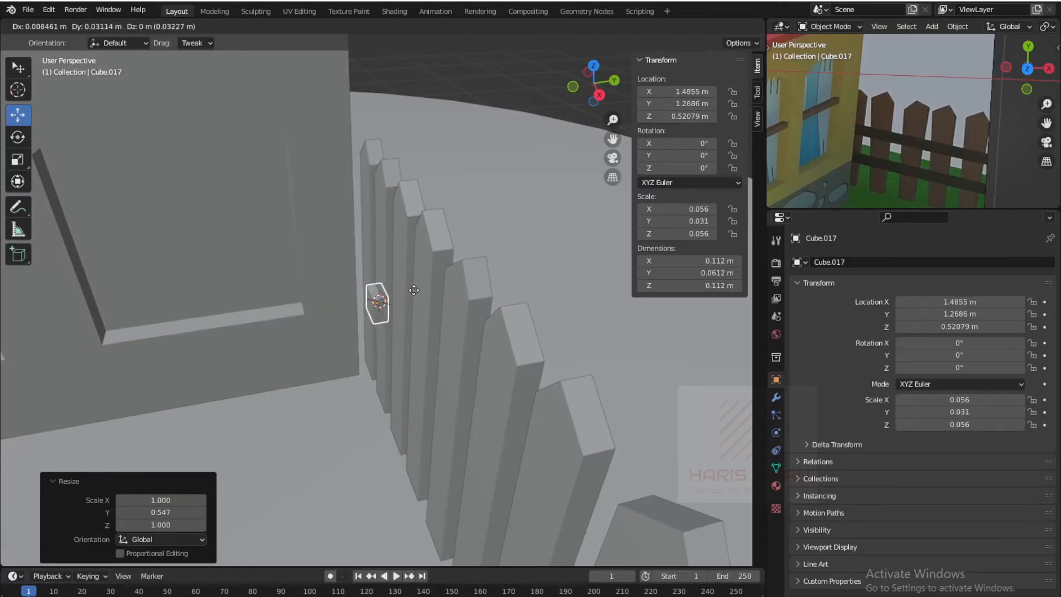
left_click(414, 297)
- Stretch the cube's outer end face along X past the last plank to form a long horizontal rail
scroll(412, 298, "up", 3)
middle_click_drag(360, 324, 482, 364)
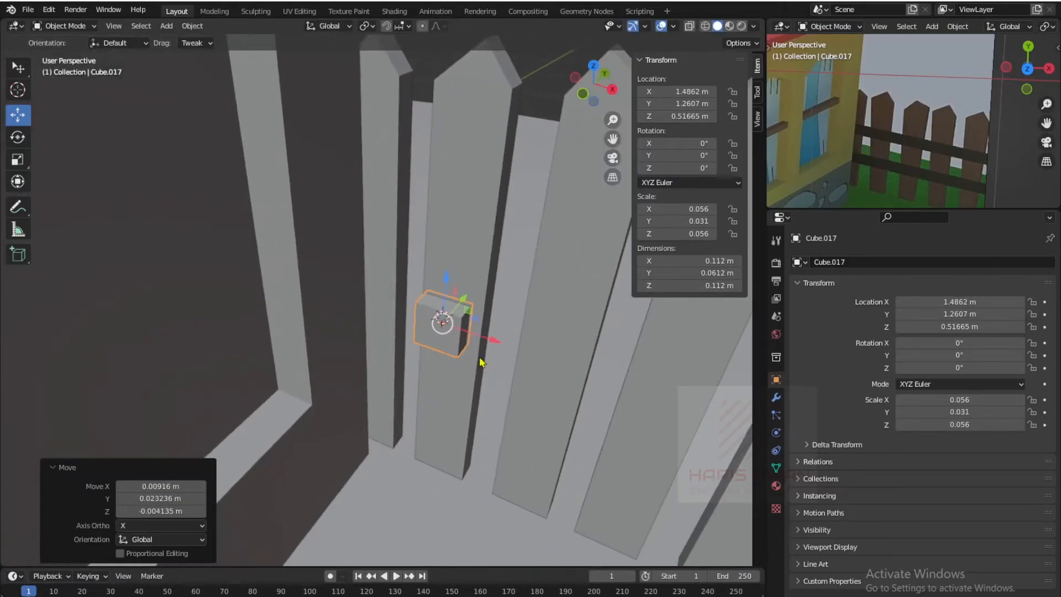
scroll(470, 359, "up", 3)
key("Tab")
middle_click_drag(446, 331, 443, 351)
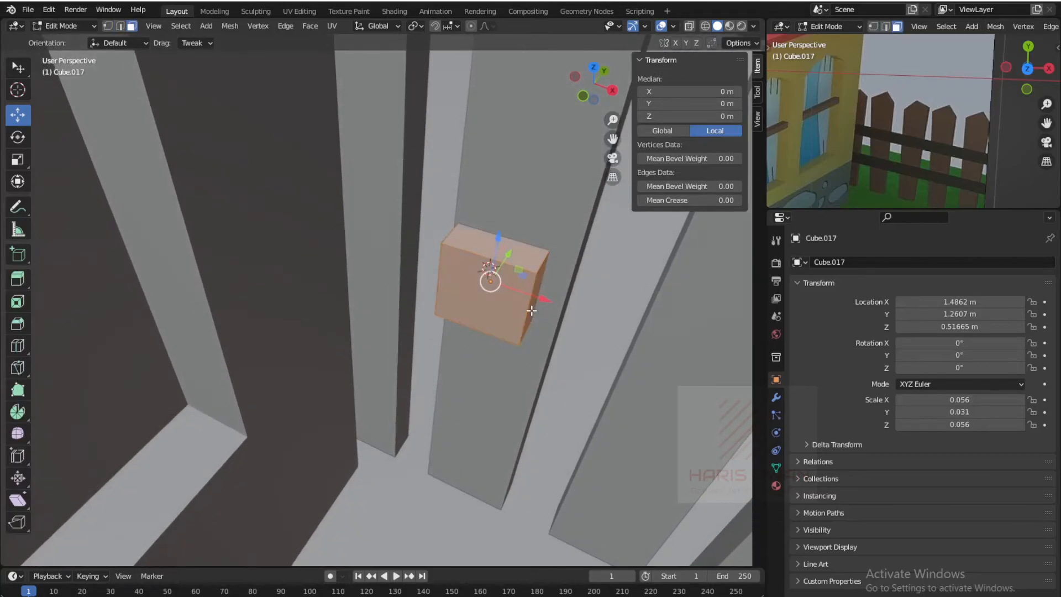
left_click(532, 311)
scroll(532, 312, "down", 7)
left_click_drag(463, 316, 701, 382)
scroll(698, 382, "down", 5)
middle_click_drag(626, 376, 549, 365, "shift")
left_click_drag(441, 333, 566, 378)
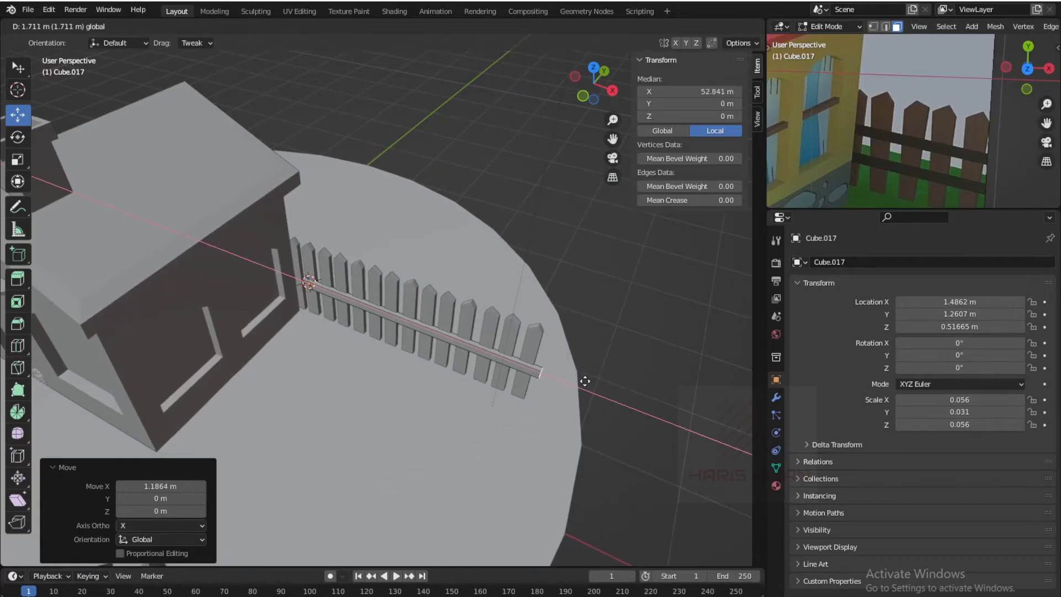
left_click_drag(586, 381, 583, 381)
- Extend the rail's house-side end face to the wall, making the rail about 3.32 m long
scroll(583, 380, "up", 6)
middle_click_drag(312, 299, 506, 268)
scroll(497, 287, "up", 4)
middle_click_drag(479, 324, 443, 290)
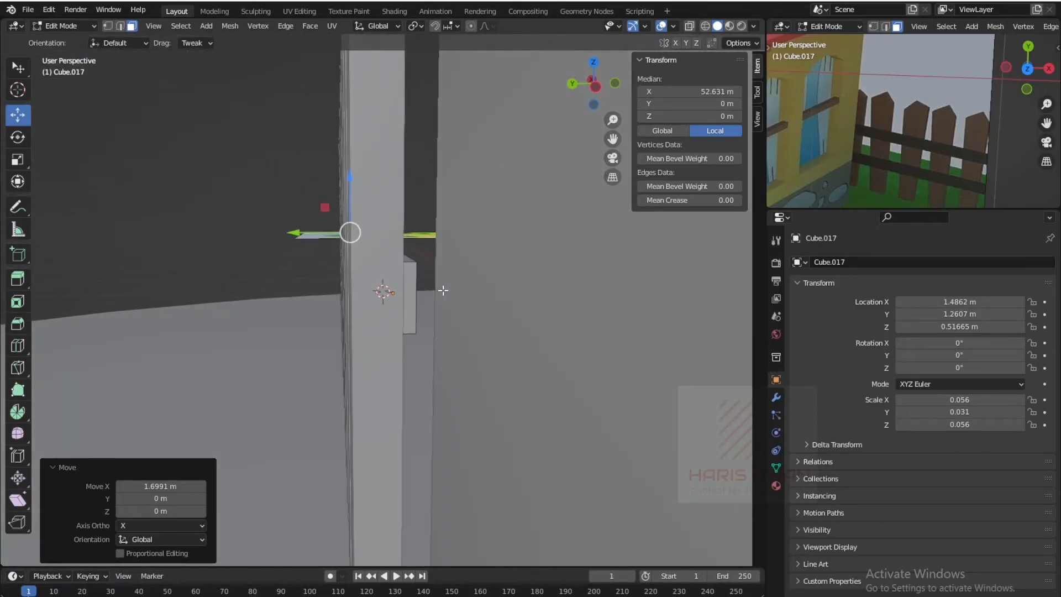
left_click(408, 294)
scroll(408, 294, "down", 4)
middle_click_drag(398, 317, 474, 337)
left_click_drag(433, 291, 487, 282)
middle_click_drag(486, 282, 412, 289)
key("Tab")
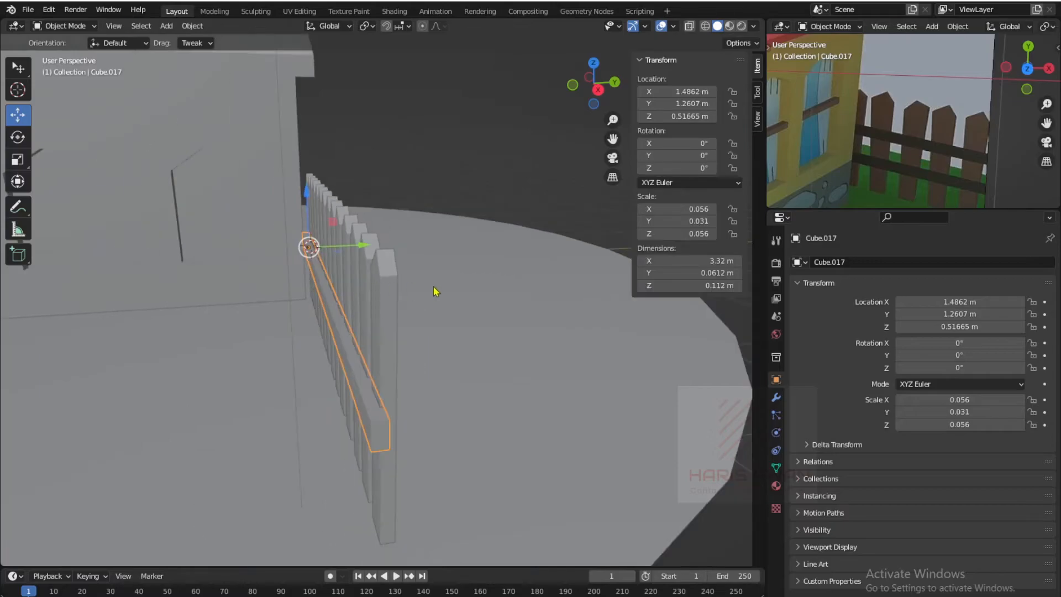
- Thin the rail along Y to a scale of about 0.016 and lower it about 0.143 m
key("s")
key("y")
left_click(429, 291)
middle_click_drag(429, 291, 360, 343)
scroll(394, 323, "up", 2)
scroll(401, 344, "down", 3)
left_click_drag(200, 266, 293, 316)
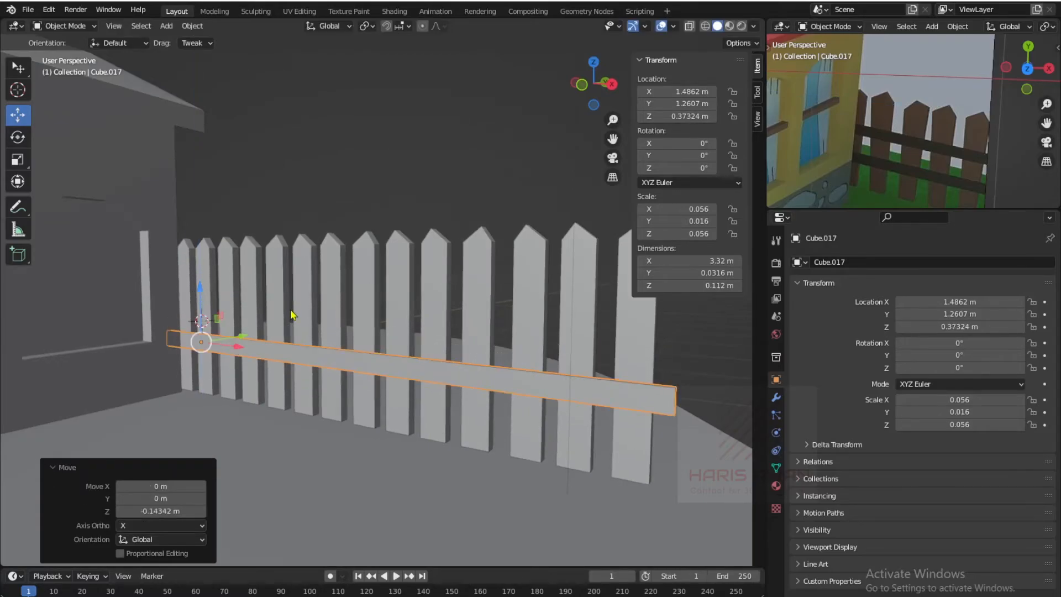
- Duplicate the rail about 0.311 m upward along Z to make the fence's upper rail
key("shift+d")
key("z")
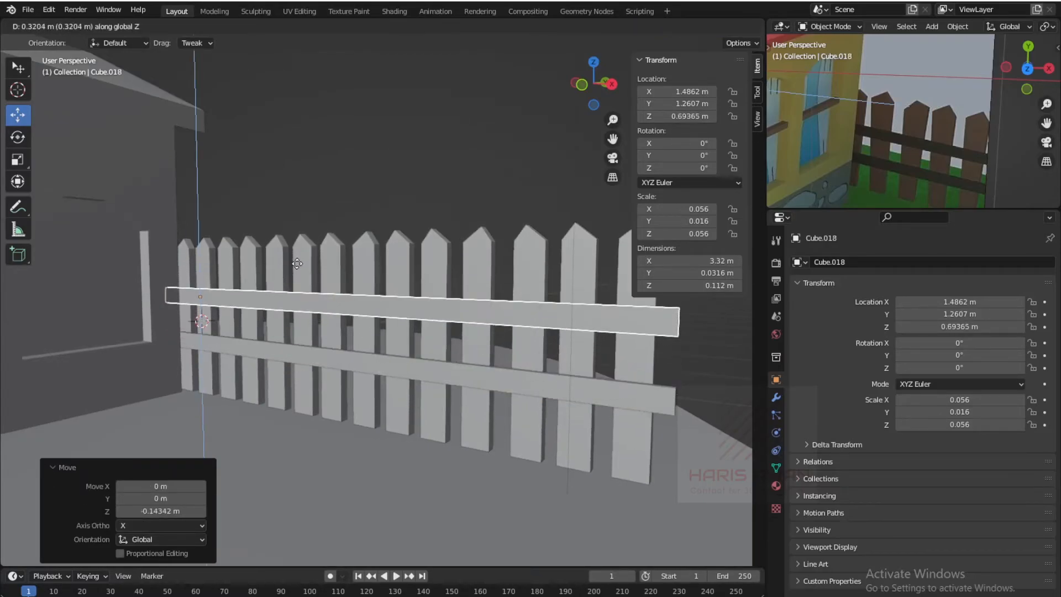
left_click(346, 168)
scroll(339, 205, "down", 4)
middle_click_drag(255, 257, 527, 323)
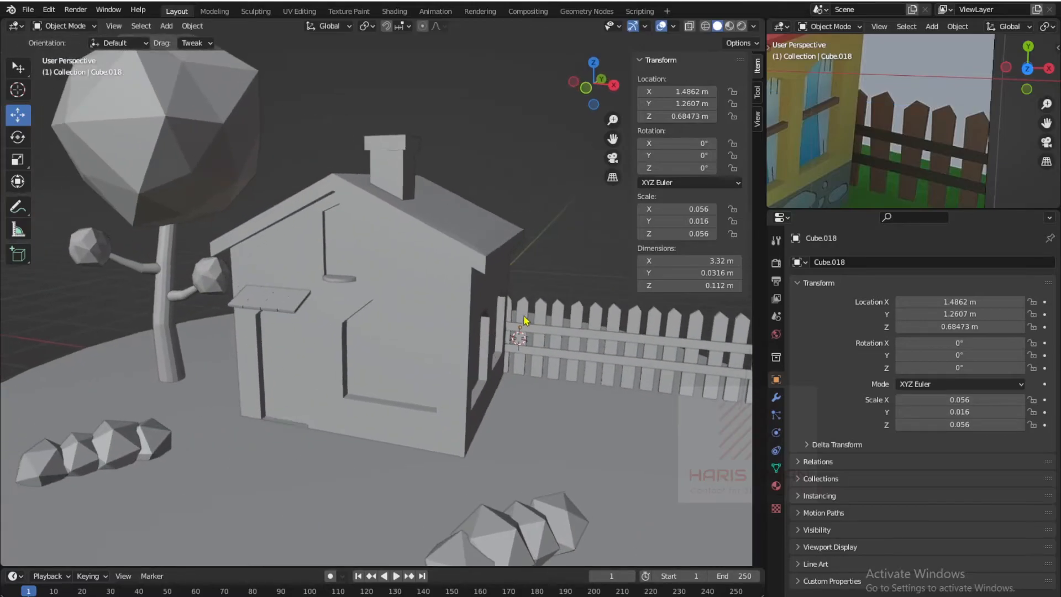
scroll(486, 353, "down", 1)
middle_click_drag(486, 351, 513, 365, "shift")
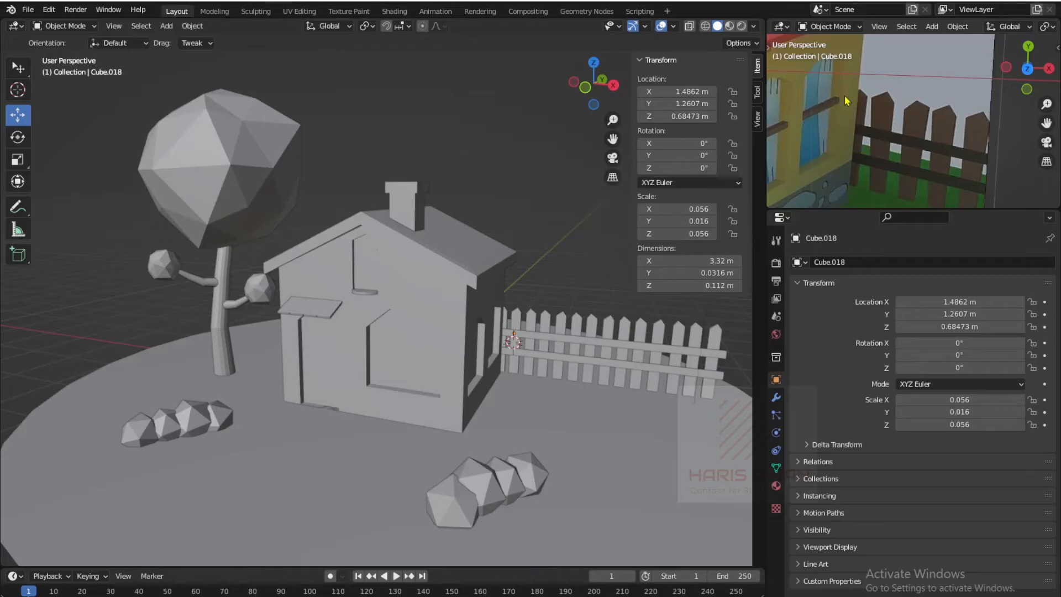
- Place the 3D cursor in the side wall's window nearest the front corner and add a small cube there
scroll(480, 367, "up", 6)
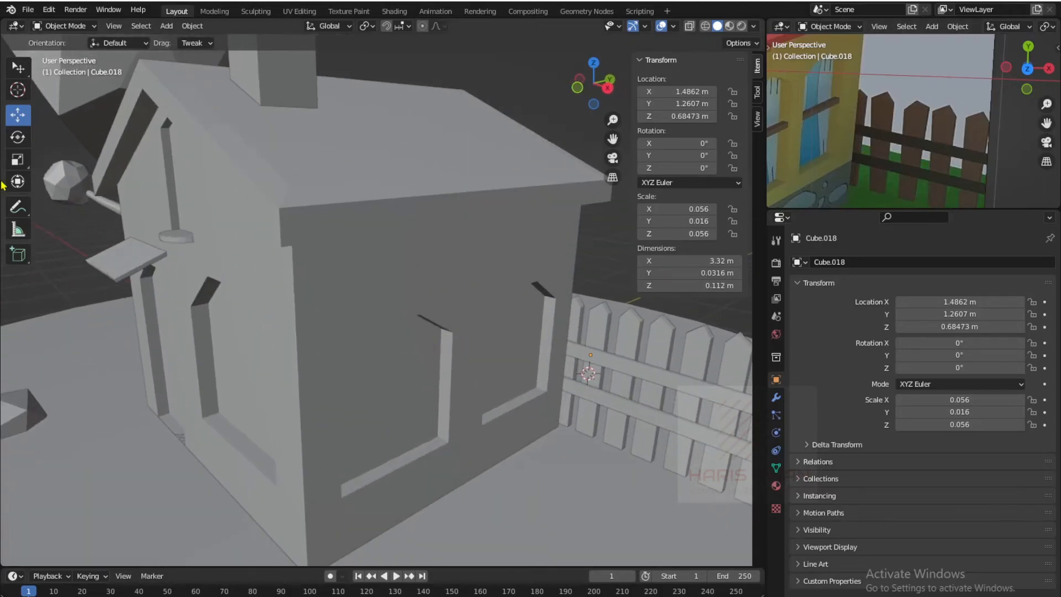
left_click(375, 422)
left_click(18, 89)
left_click(363, 370)
key("shift+a")
left_click(416, 379)
key("s")
- Move the cube along Y to the window's rear edge and scale it uniformly to about 0.049
left_click(18, 115)
left_click_drag(538, 278, 598, 266)
middle_click_drag(552, 310, 487, 354)
key("s")
- Pull the cube's front face about 0.835 m along negative Y across the window and thin the bar's Z scale to about 0.029
key("Tab")
left_click(458, 343)
left_click_drag(489, 337, 97, 380)
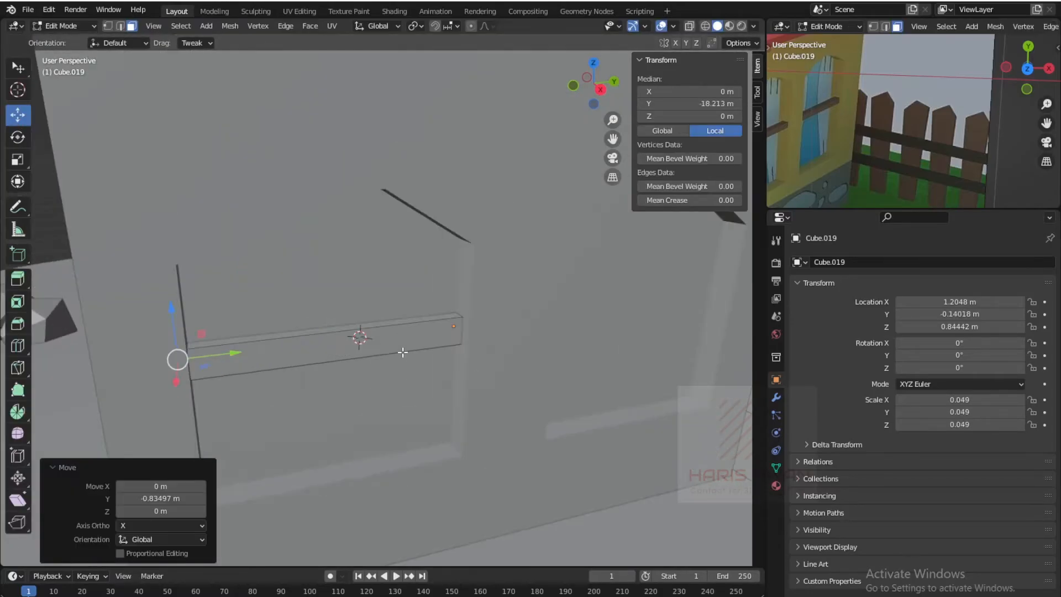
key("Tab")
key("s")
key("z")
left_click(442, 348)
- Duplicate the window bar about 1.2 m along Y onto the side wall's second window
key("shift+d")
key("y")
left_click(724, 318)
scroll(420, 353, "down", 8)
- Duplicate both side window bars along X onto the opposite wall's windows, at X about -1.208 m
left_click(421, 313)
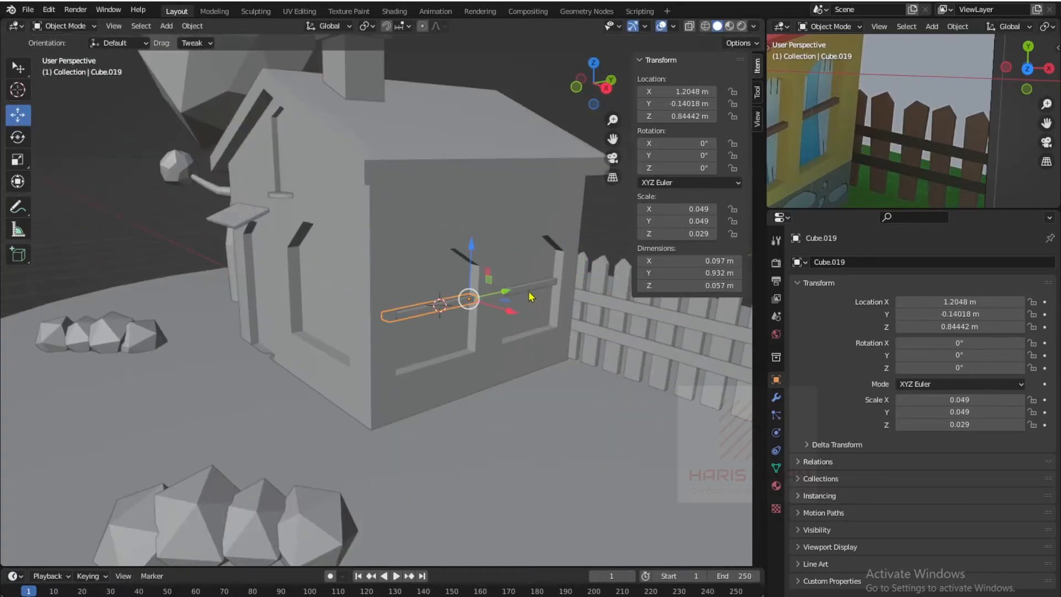
left_click(516, 294, "shift")
middle_click_drag(420, 326, 513, 354)
key("shift+d")
key("x")
left_click(359, 309)
middle_click_drag(332, 309, 487, 298)
left_click_drag(178, 251, 238, 254)
mouse_move(342, 309)
middle_mouse_down()
mouse_move(275, 327)
mouse_move(350, 305)
middle_mouse_up()
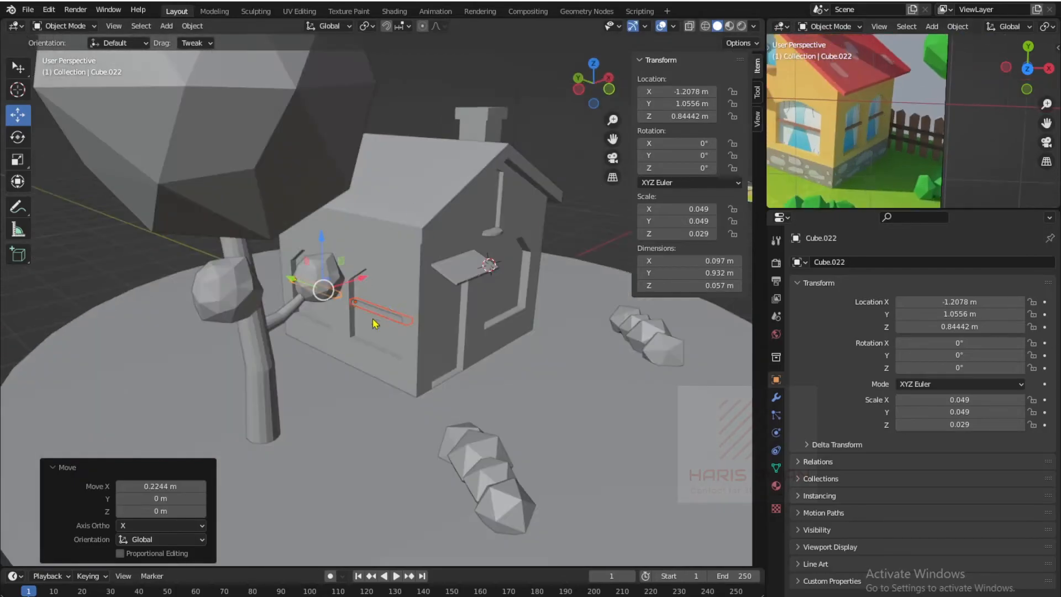
- Duplicate the opposite wall's bar nearest the front and shift the copy along X
left_click(388, 315)
key("g")
key("x")
left_click(567, 316)
- Rotate the copied bar 90° about Z and bring it to the front of the house
key("r")
key("z")
left_click(500, 191, "ctrl")
middle_click_drag(553, 232, 353, 277)
scroll(387, 277, "up", 4)
left_click_drag(544, 193, 423, 233)
double_click(676, 169)
type("90")
key("Return")
- Position the rotated bar across the front window at about X 0.119 m, Y -1.111 m, Z 0.881 m
left_click_drag(397, 282, 364, 236)
scroll(287, 375, "up", 4)
middle_click_drag(237, 409, 353, 387)
left_click_drag(365, 368, 350, 348)
middle_click_drag(420, 387, 393, 353)
- Extend the front bar's end face to the window's edge, making the bar about 1.07 m long
key("Tab")
left_click(374, 317)
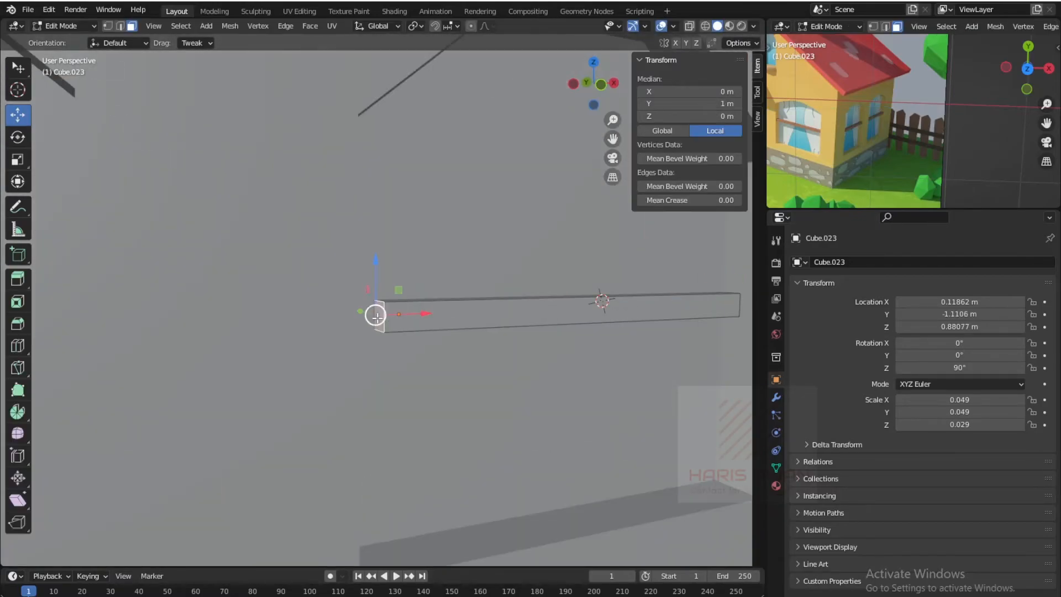
left_click_drag(423, 314, 387, 313)
middle_click_drag(442, 354, 505, 363)
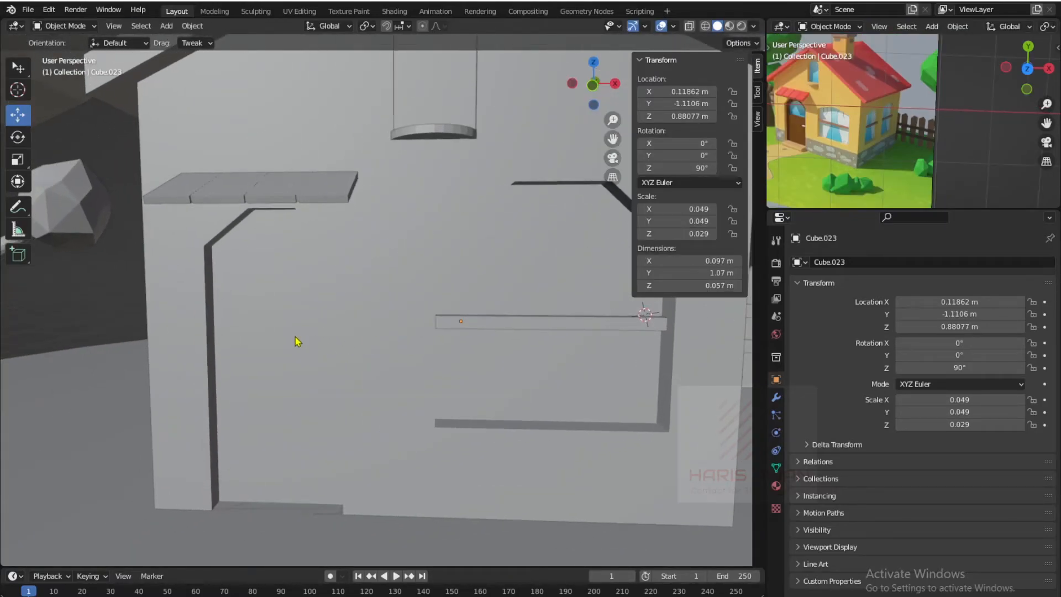
- Inset the three upper door faces of the house mesh together by about 0.091 m
left_click(297, 336)
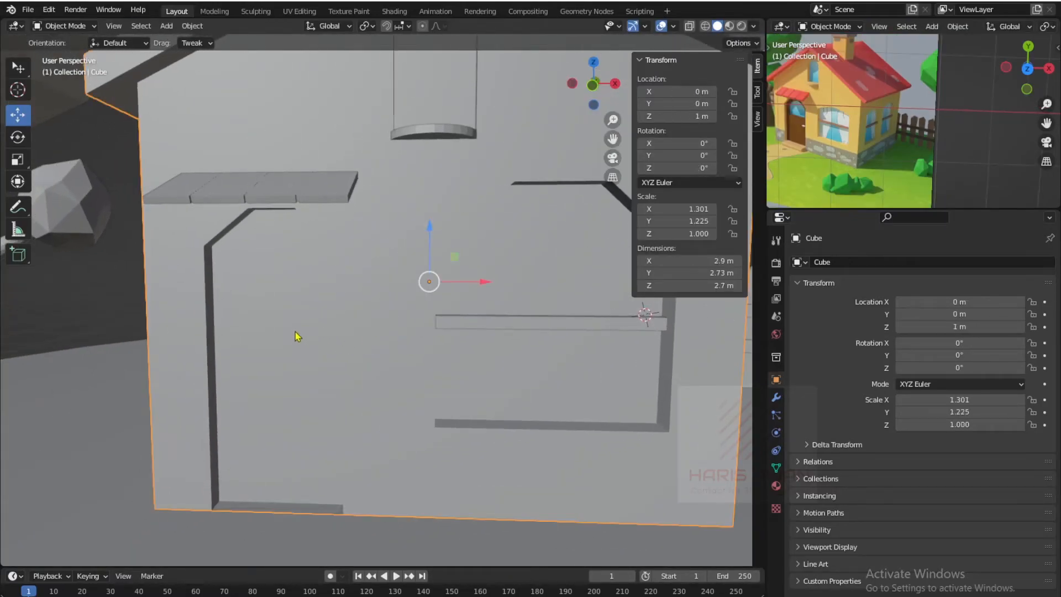
key("Tab")
left_click(308, 341)
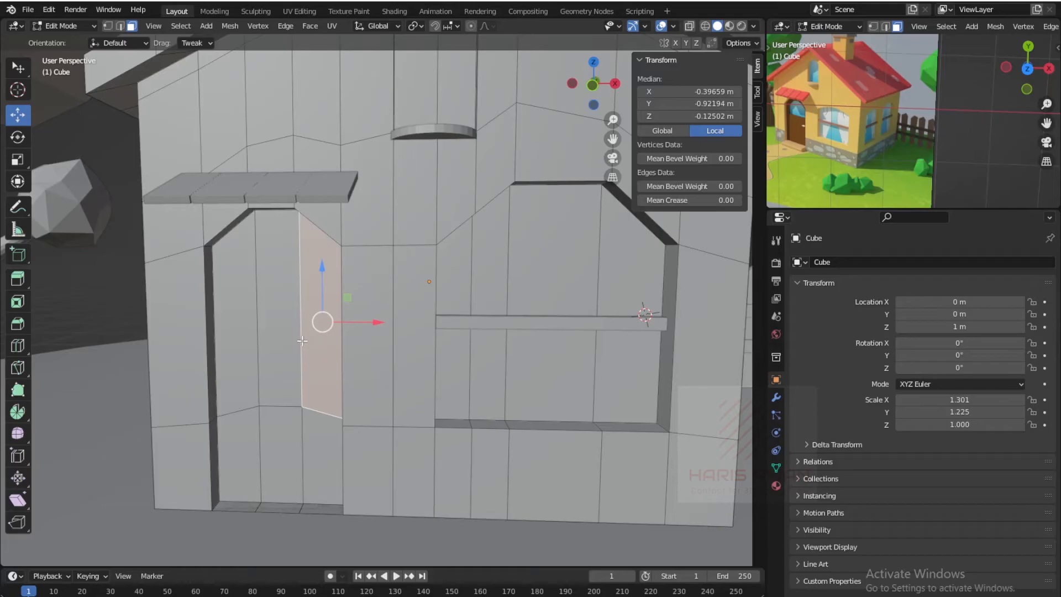
left_click(249, 300, "shift")
left_click(245, 303, "shift")
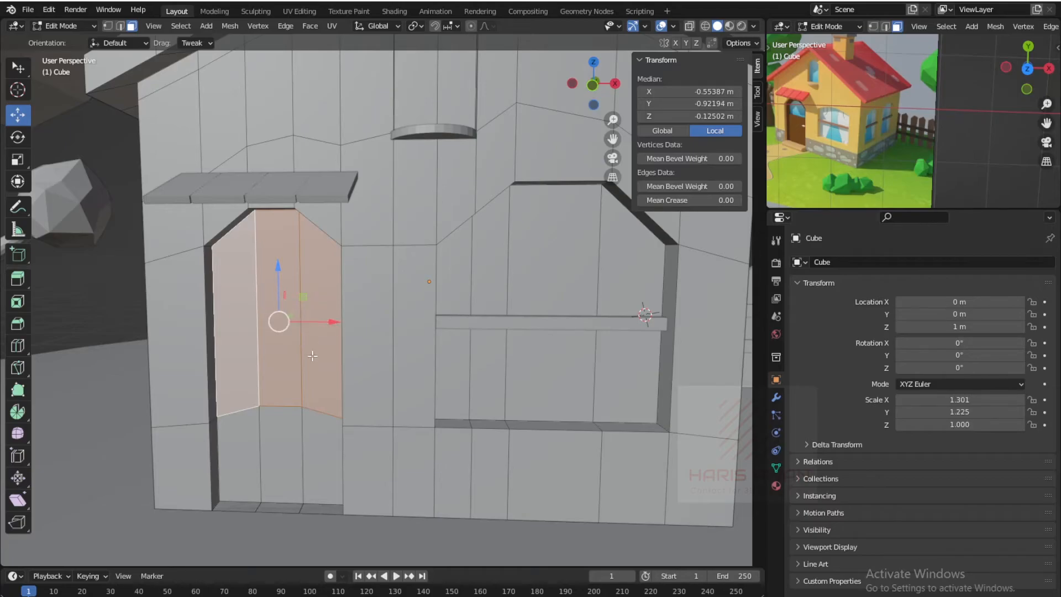
key("i")
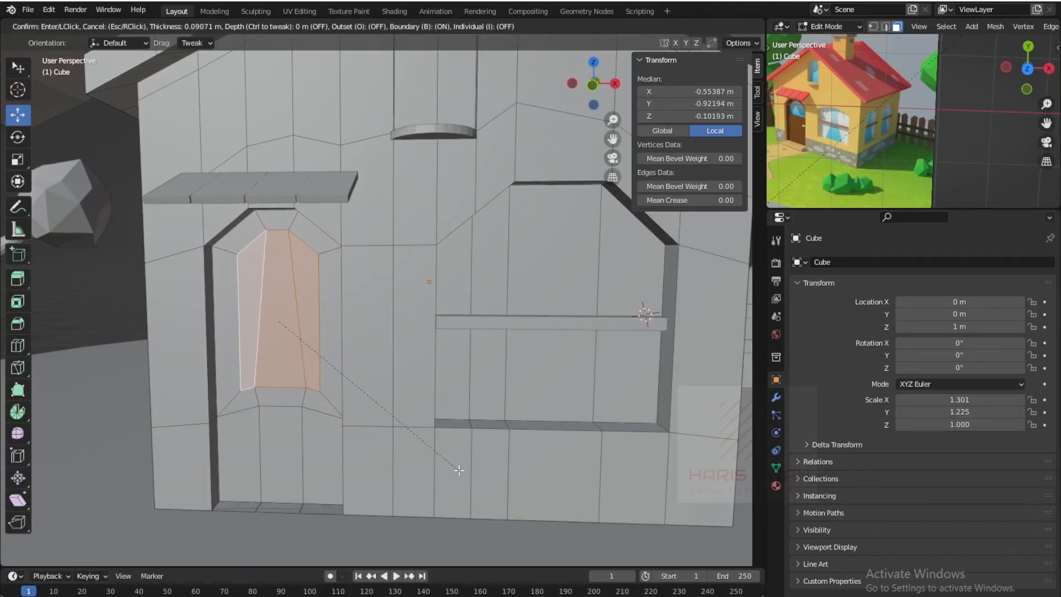
left_click(459, 471)
- Shorten the inset door faces along Z and raise them about 0.181 m to form the door window
key("s")
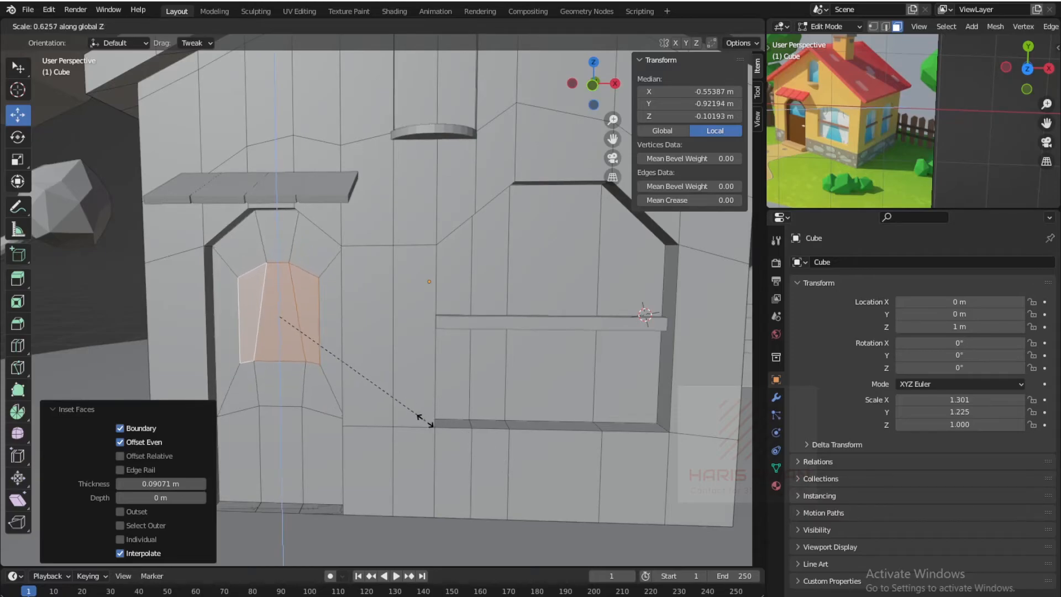
left_click(362, 373)
left_click_drag(278, 268, 278, 231)
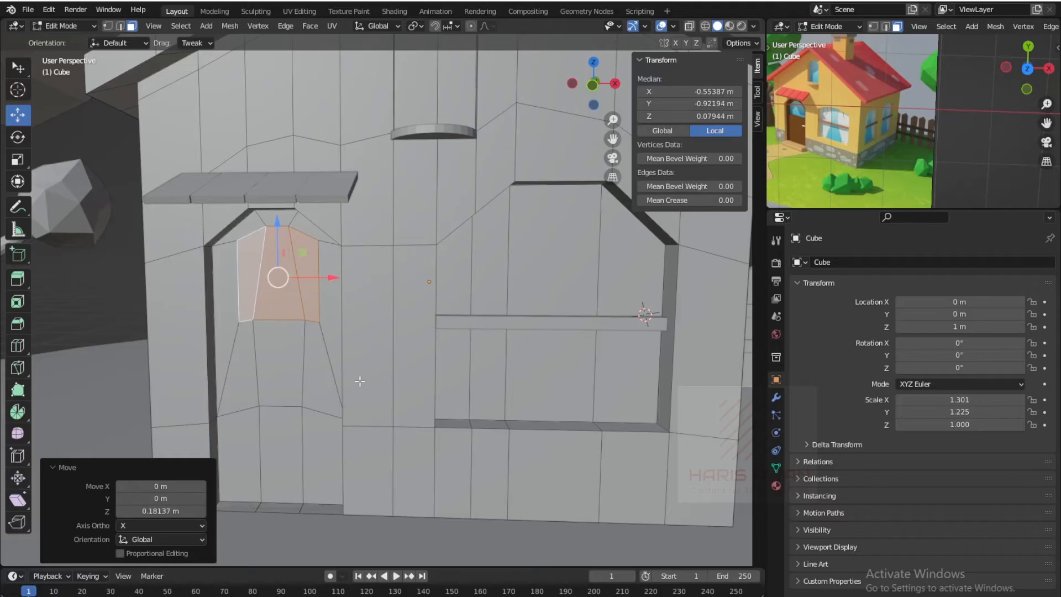
scroll(356, 379, "down", 5)
key("Tab")
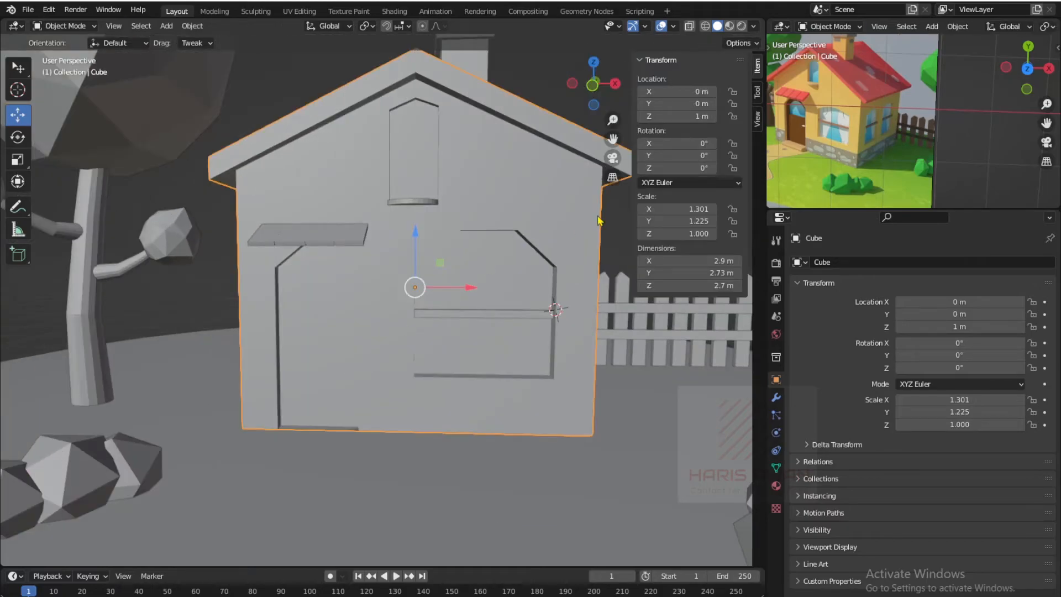
- Place the 3D cursor on the door near its window-side edge and add a cube scaled to about 0.104
scroll(849, 163, "up", 3)
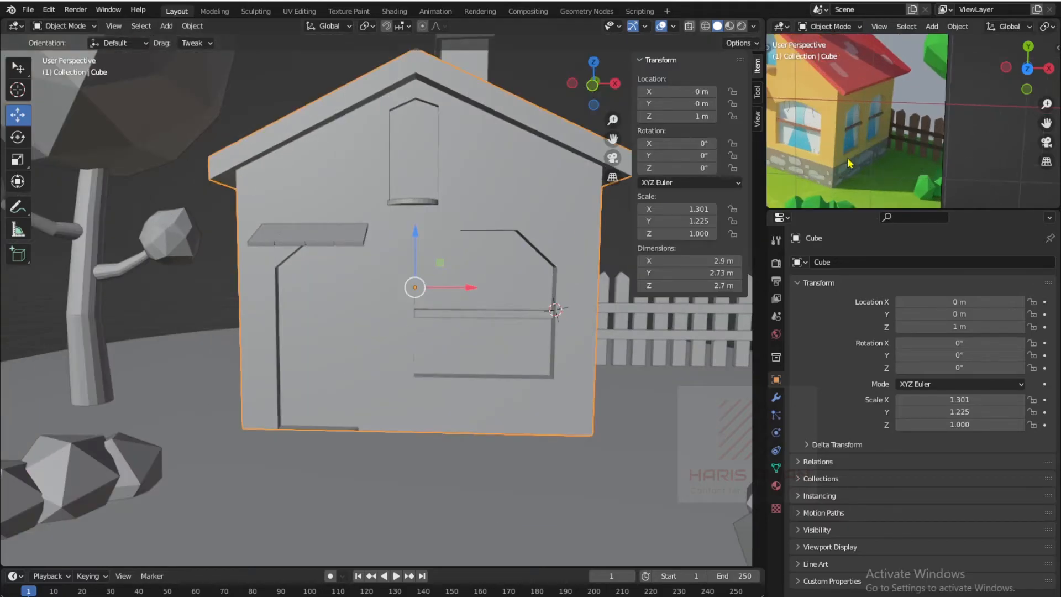
left_click(18, 91)
middle_click_drag(315, 308, 394, 384)
key("shift+a")
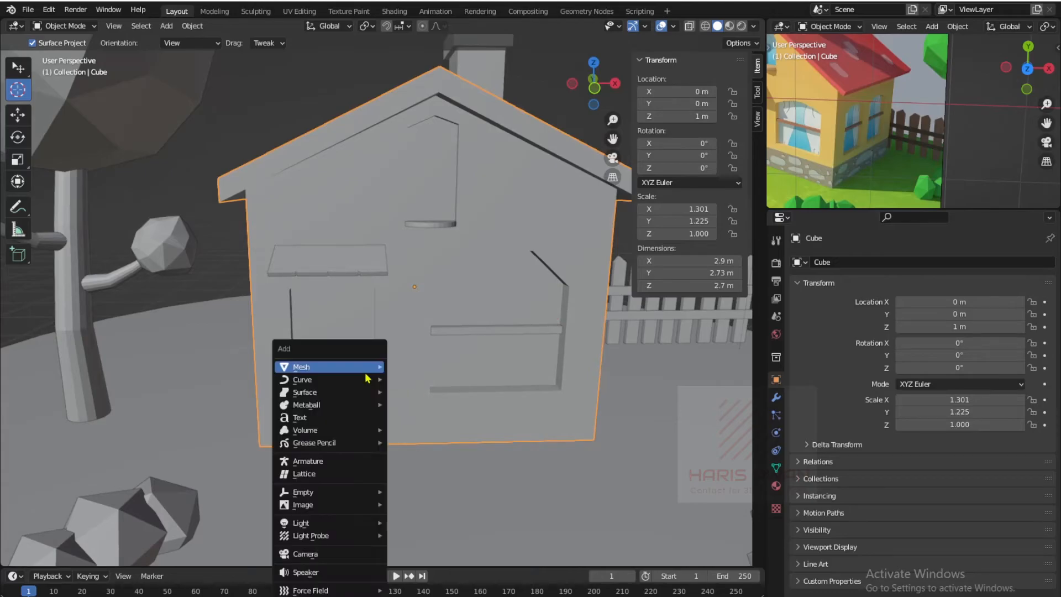
mouse_move(365, 368)
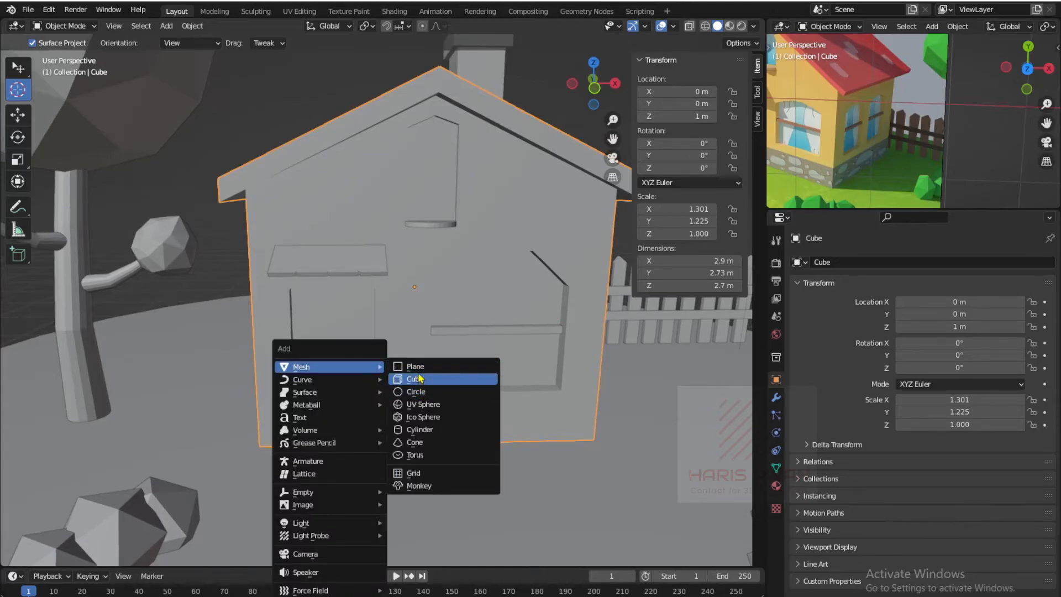
scroll(775, 155, "up", 2)
middle_click_drag(771, 153, 984, 150, "shift")
key("shift+a")
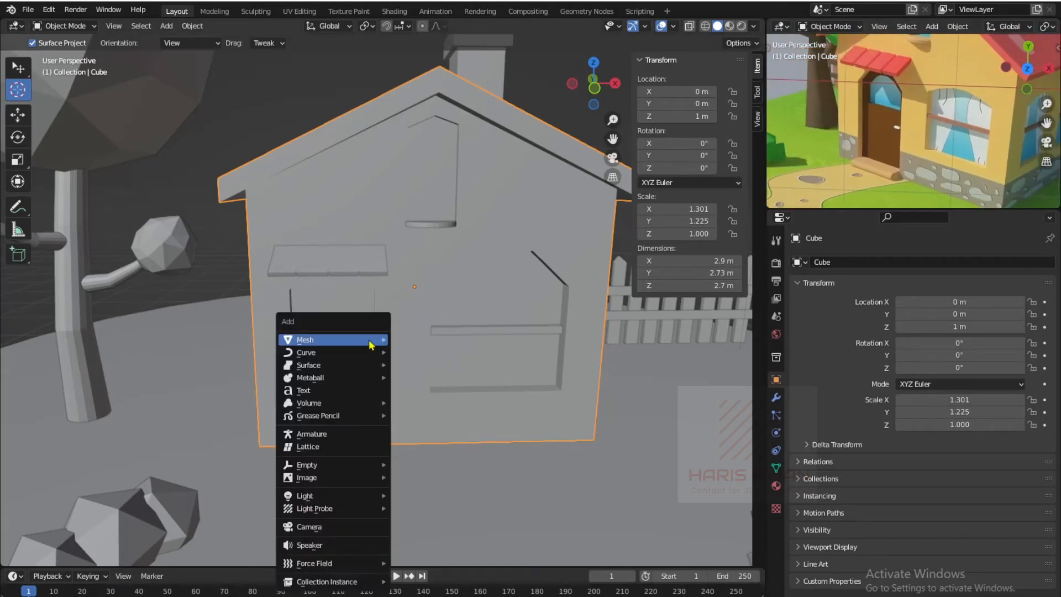
mouse_move(375, 345)
left_click(425, 360)
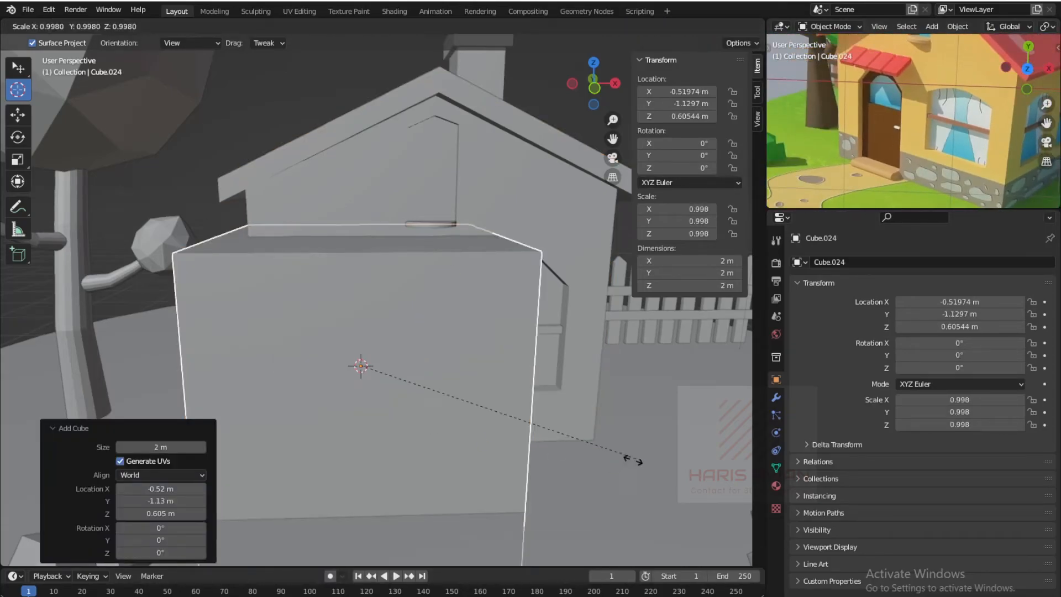
left_click(394, 379)
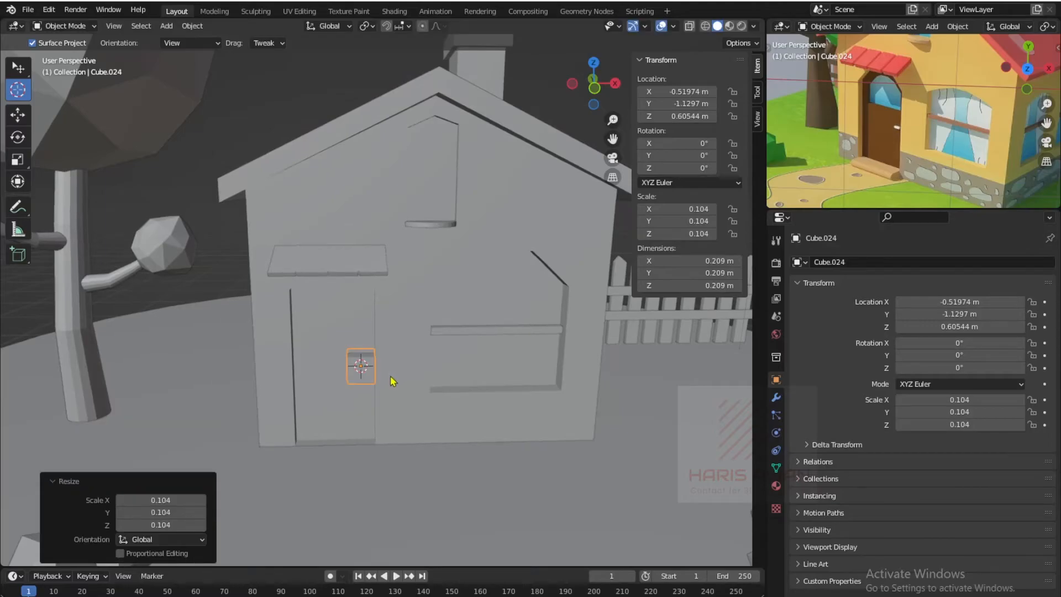
- Shrink the door cube to a scale of about 0.062 and move it to about X -0.543 m, Y -1.171 m
key("KP_Decimal")
scroll(500, 421, "down", 4)
key("s")
left_click(524, 405)
left_click(19, 117)
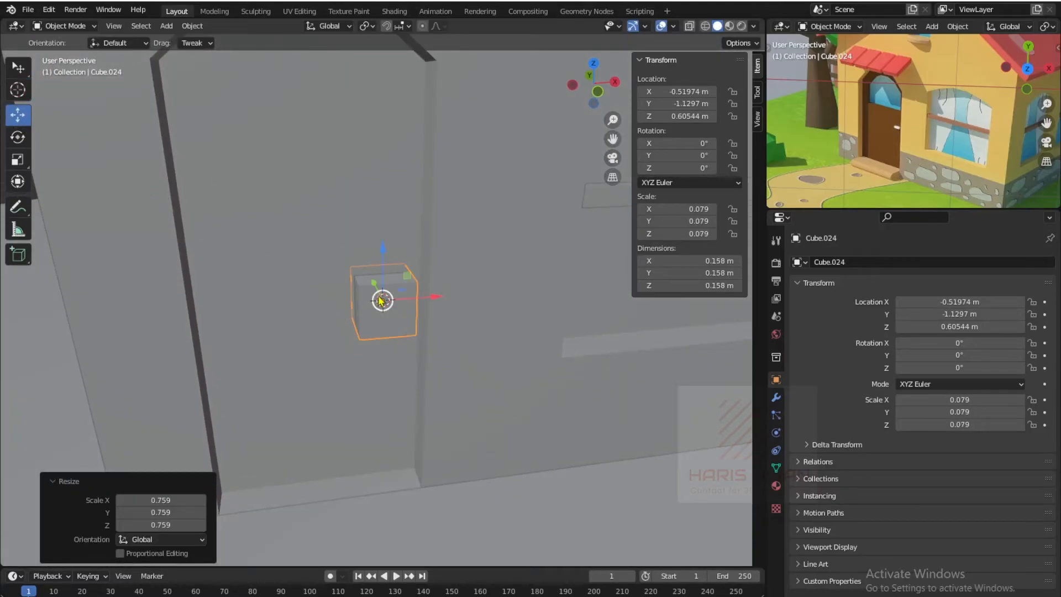
left_click_drag(375, 283, 379, 294)
middle_click_drag(451, 339, 433, 332)
left_click_drag(429, 308, 410, 307)
key("s")
left_click(487, 403)
- Flatten the door cube along Z by a factor of 0.465 and scale it uniformly by 0.333 for the handle
middle_click_drag(482, 400, 454, 456)
scroll(472, 367, "up", 2)
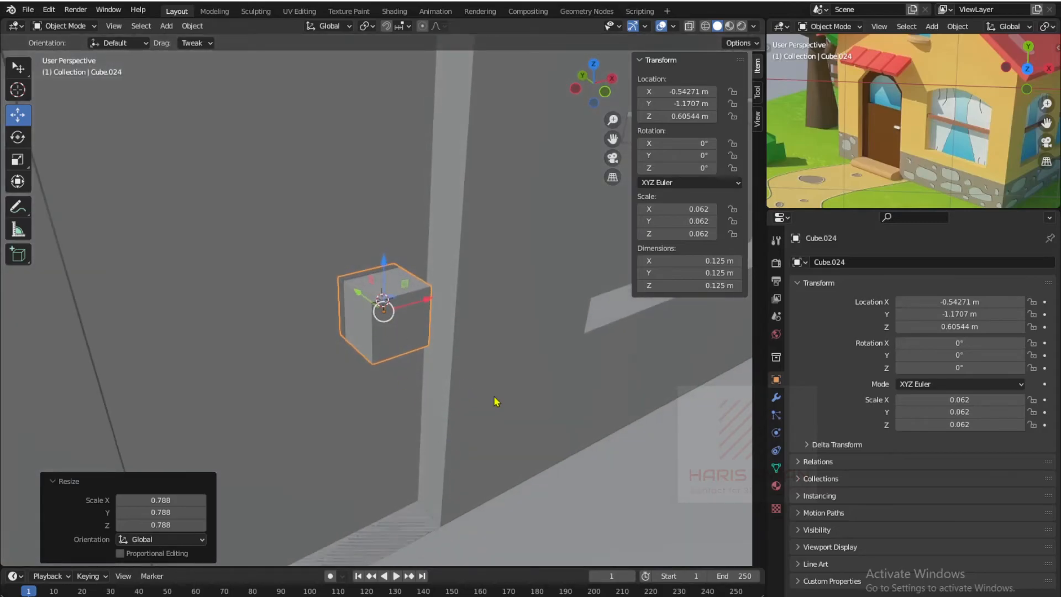
key("s")
key("z")
left_click(478, 369)
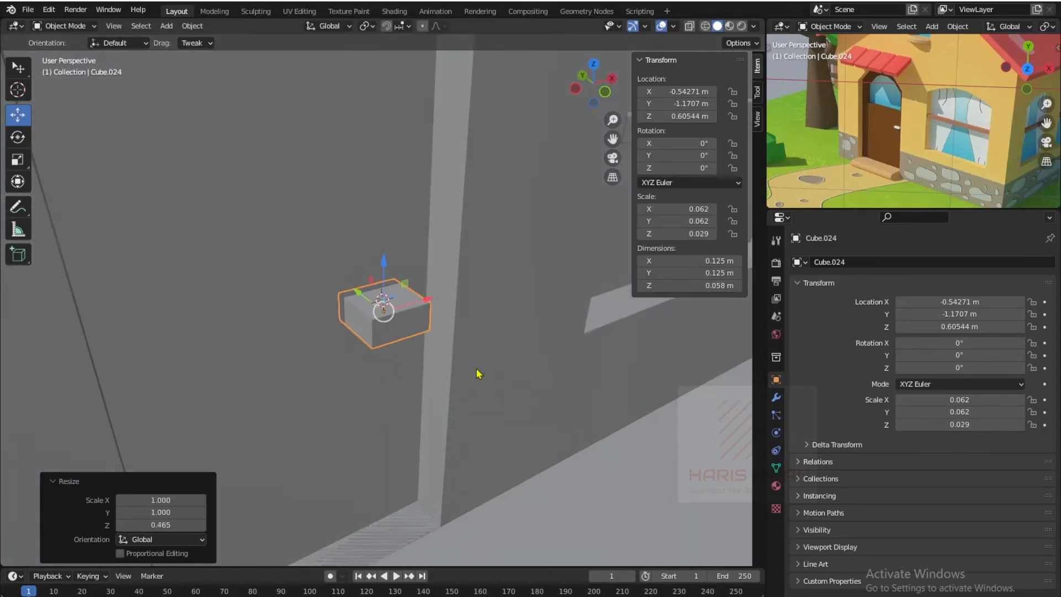
key("s")
left_click(429, 372)
scroll(429, 372, "up", 2)
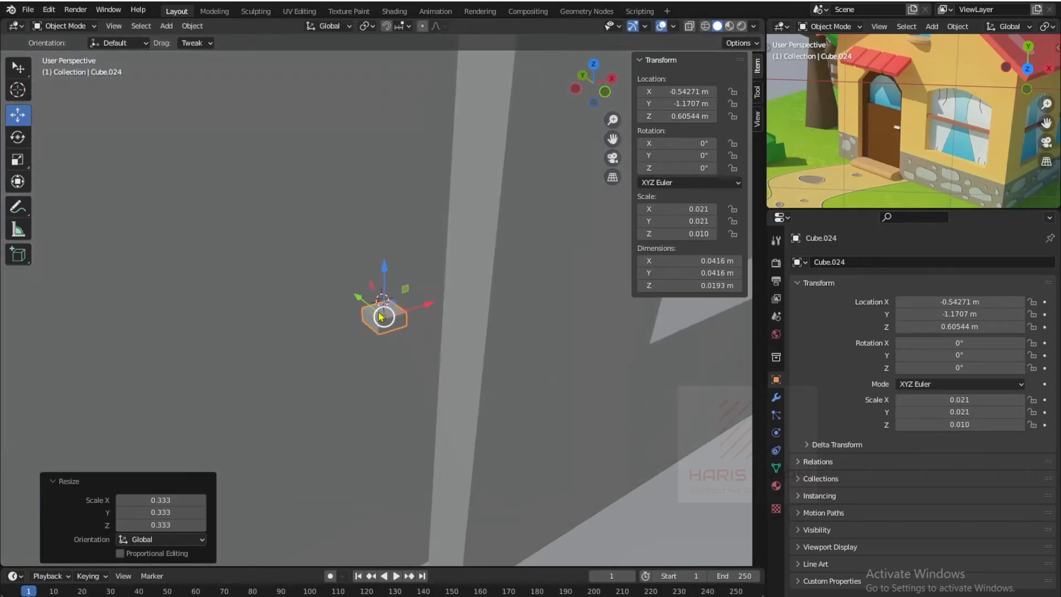
- Move the door handle cube up and outward to about X -0.497 m, Y -1.127 m, Z 0.679 m
key("g")
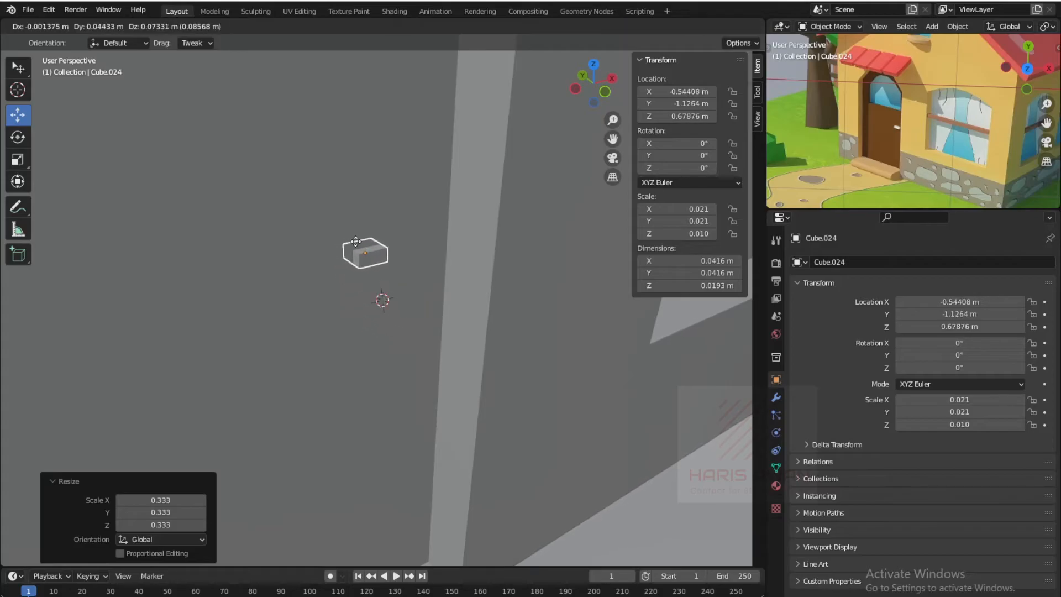
left_click(357, 244)
scroll(387, 277, "up", 6)
left_click_drag(421, 286, 436, 279)
scroll(422, 332, "up", 6)
middle_click_drag(419, 399, 436, 443)
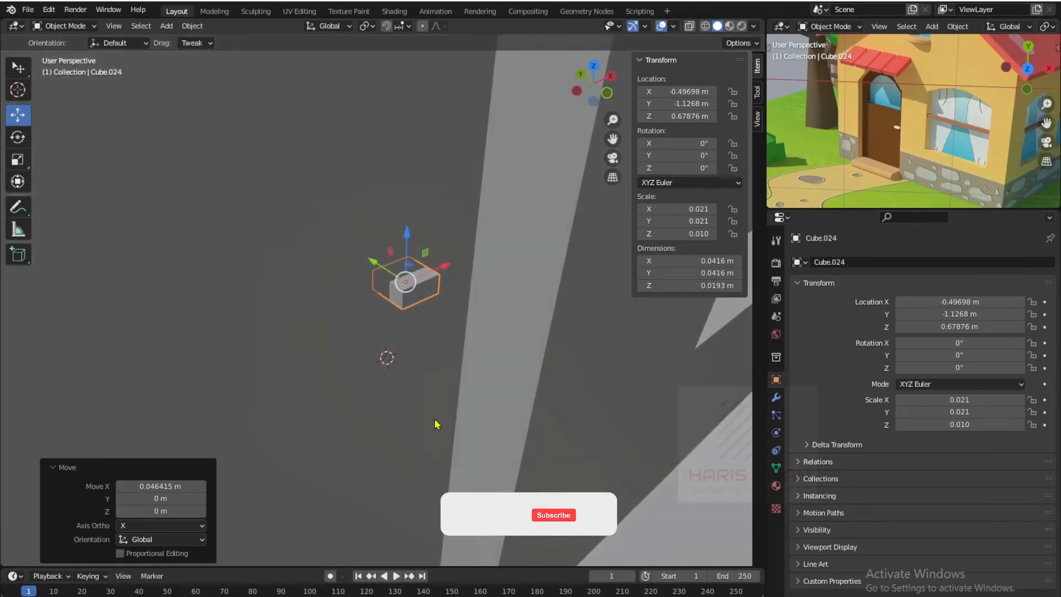
- Extrude the handle cube's front face outward, then extrude its end segment's side face along the door to form an L-shaped handle
key("Tab")
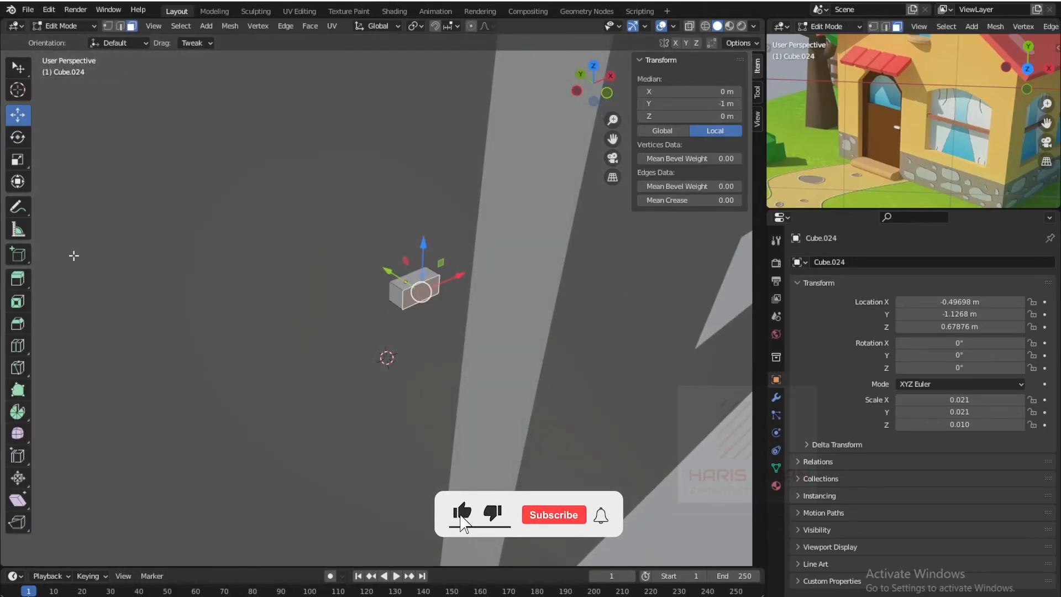
left_click(18, 279)
left_click_drag(457, 315, 504, 346)
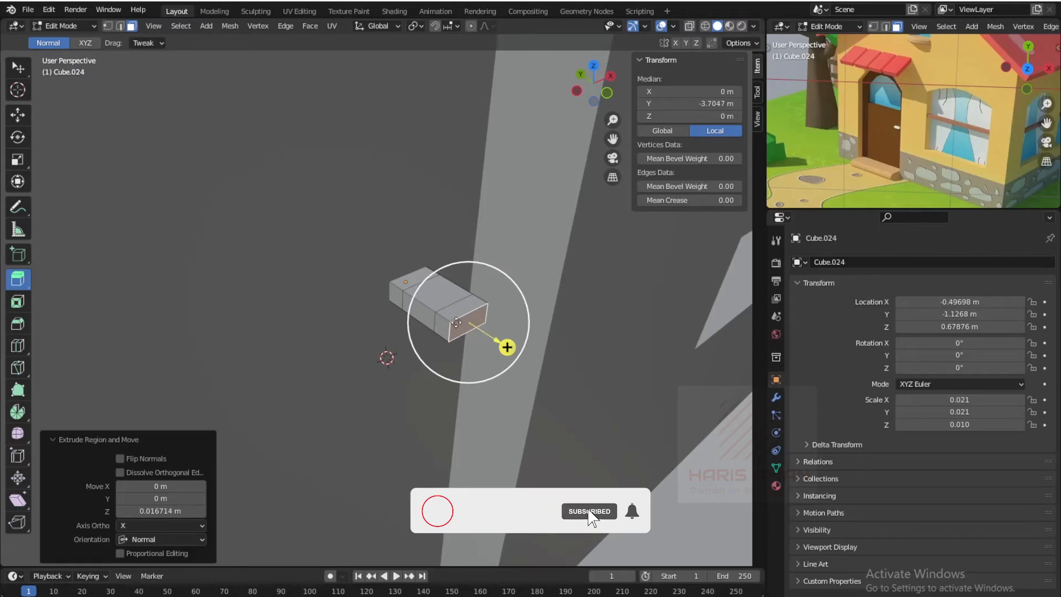
left_click(446, 331)
left_click_drag(404, 347, 244, 408)
scroll(365, 396, "down", 5)
key("Tab")
middle_click_drag(370, 396, 244, 277)
left_click(196, 169)
- Examine the whole house scene in a maximized view and compare it with the house in the reference image
scroll(237, 272, "down", 6)
scroll(238, 293, "up", 4)
scroll(387, 249, "down", 4)
middle_click_drag(387, 249, 354, 294)
scroll(416, 322, "up", 2)
scroll(416, 323, "down", 4)
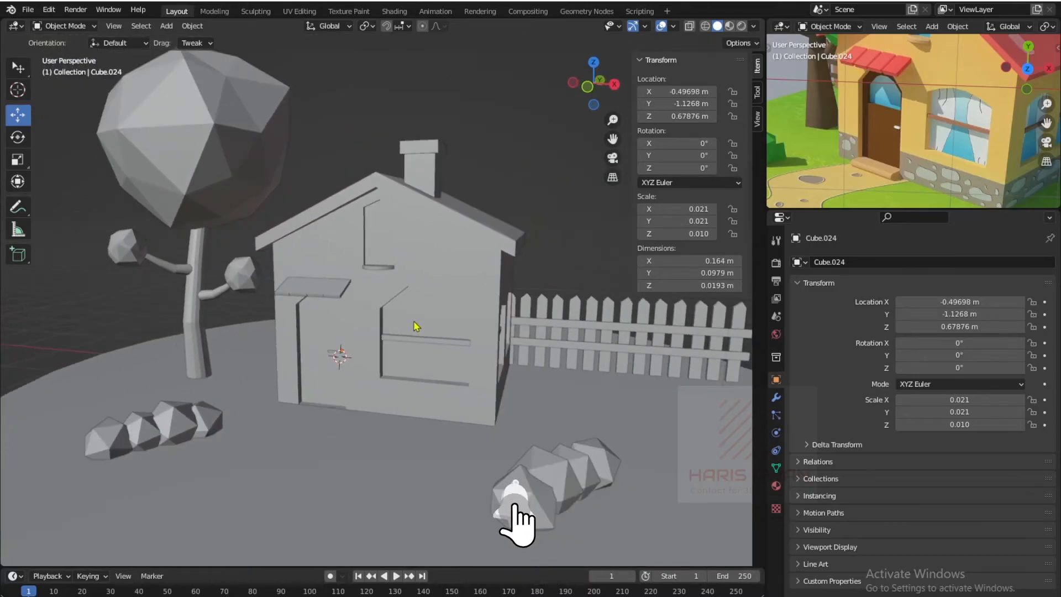
middle_click_drag(415, 327, 416, 326)
key("ctrl+space")
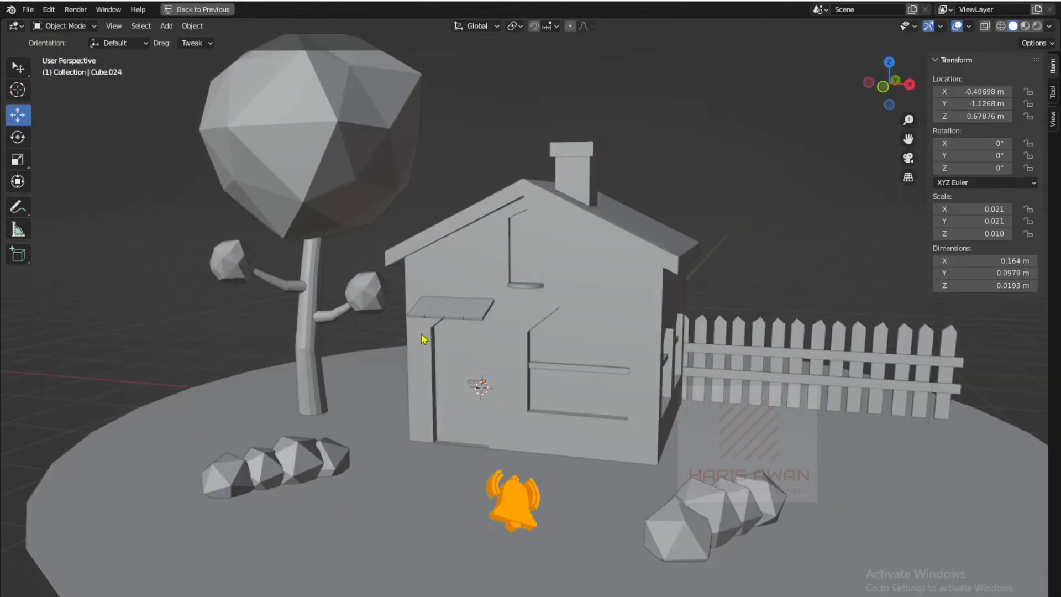
scroll(419, 332, "down", 2)
mouse_move(464, 371)
middle_mouse_down()
mouse_move(420, 376)
mouse_move(445, 385)
mouse_move(433, 381)
middle_mouse_up()
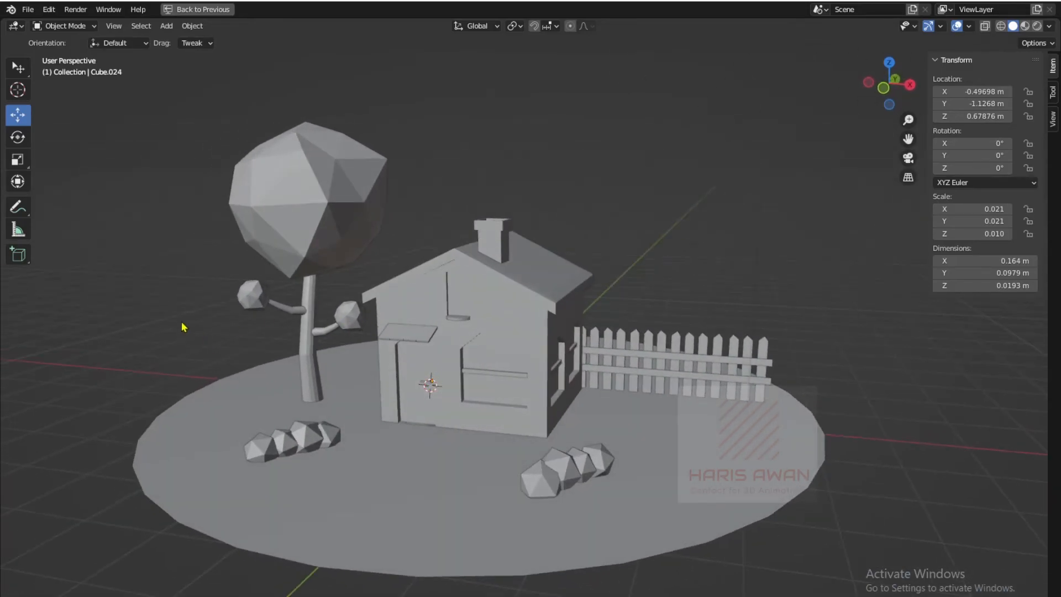
key("ctrl+space")
scroll(308, 354, "up", 2)
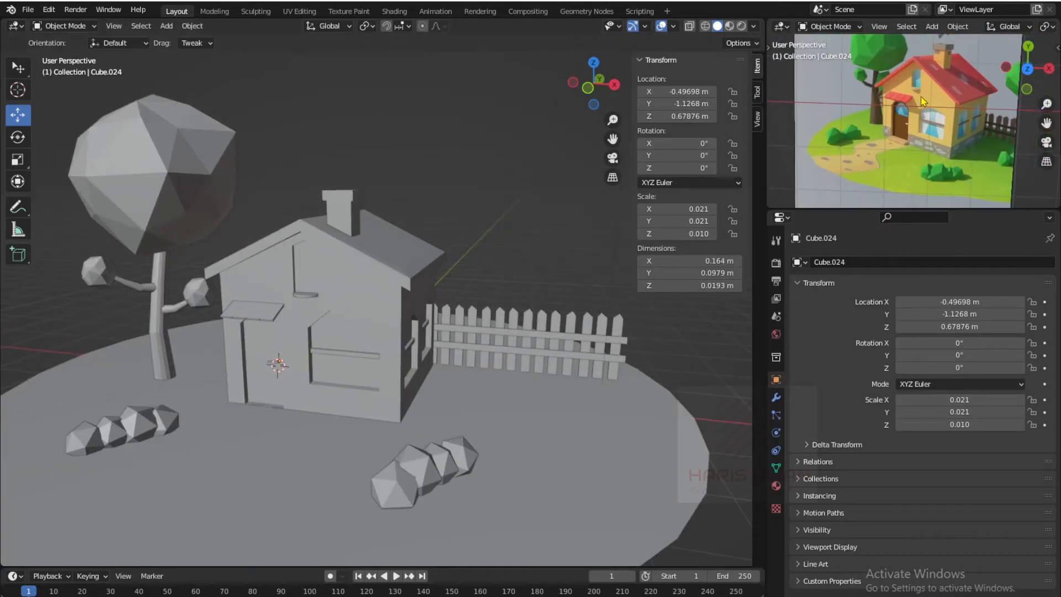
scroll(992, 75, "up", 3)
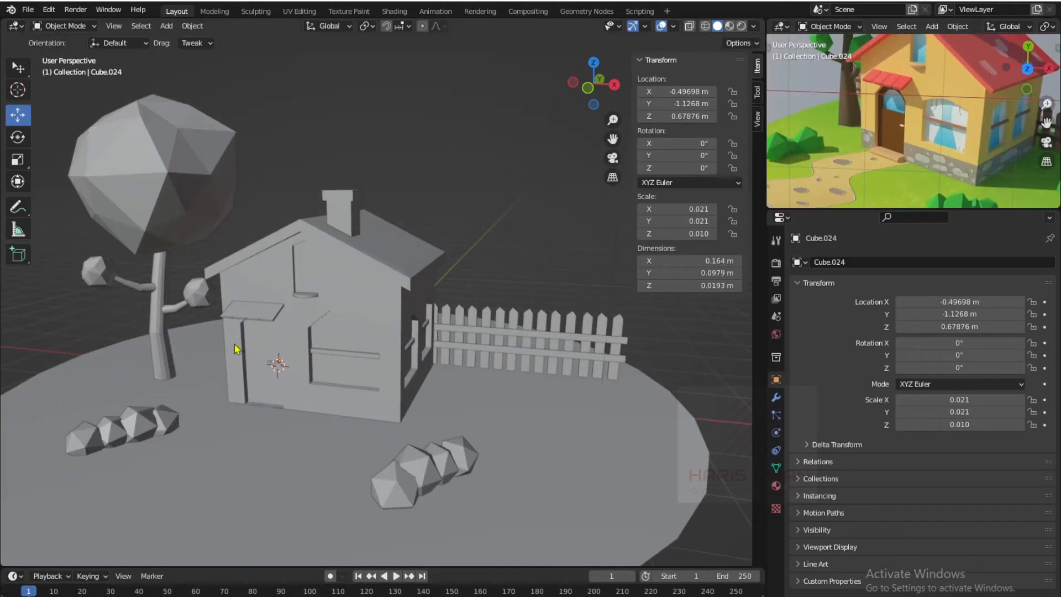
- Enlarge the handle's material list, create a first material and add three empty material slots below it
left_click(776, 485)
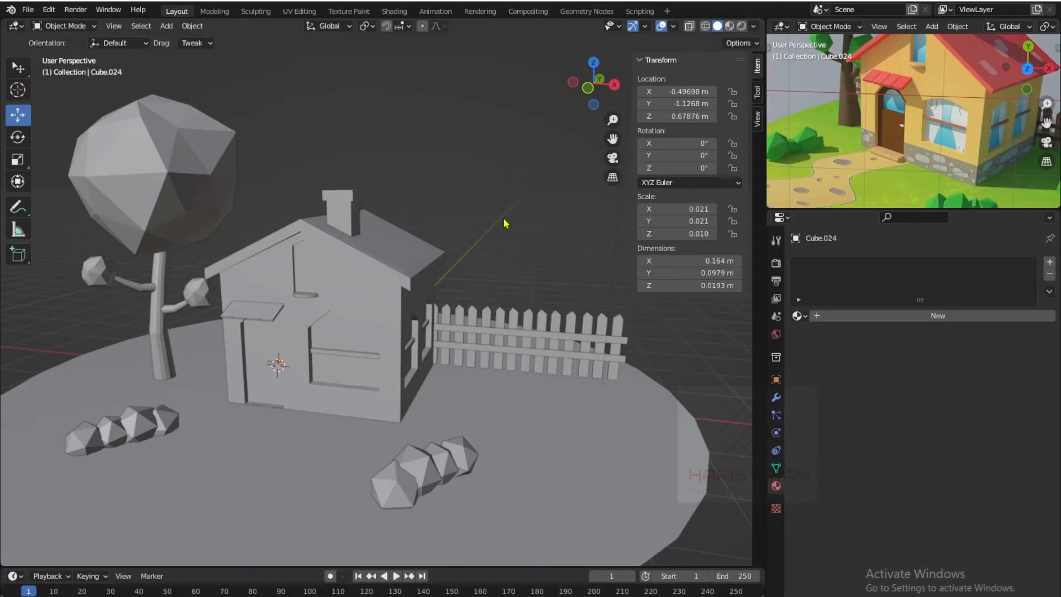
left_click(775, 488)
left_click_drag(916, 300, 909, 368)
key("KP_0")
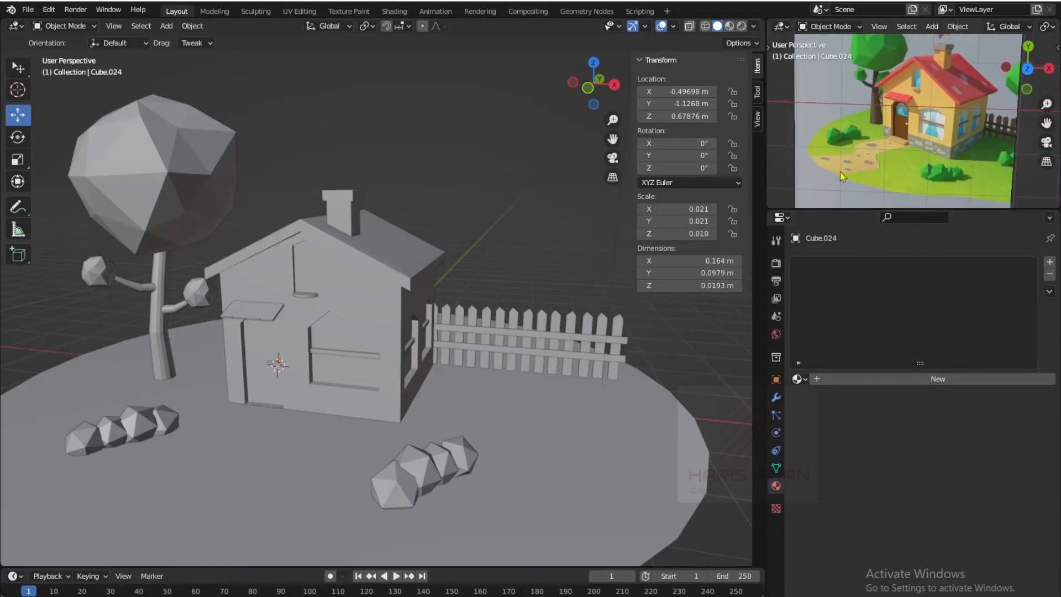
scroll(839, 172, "up", 2)
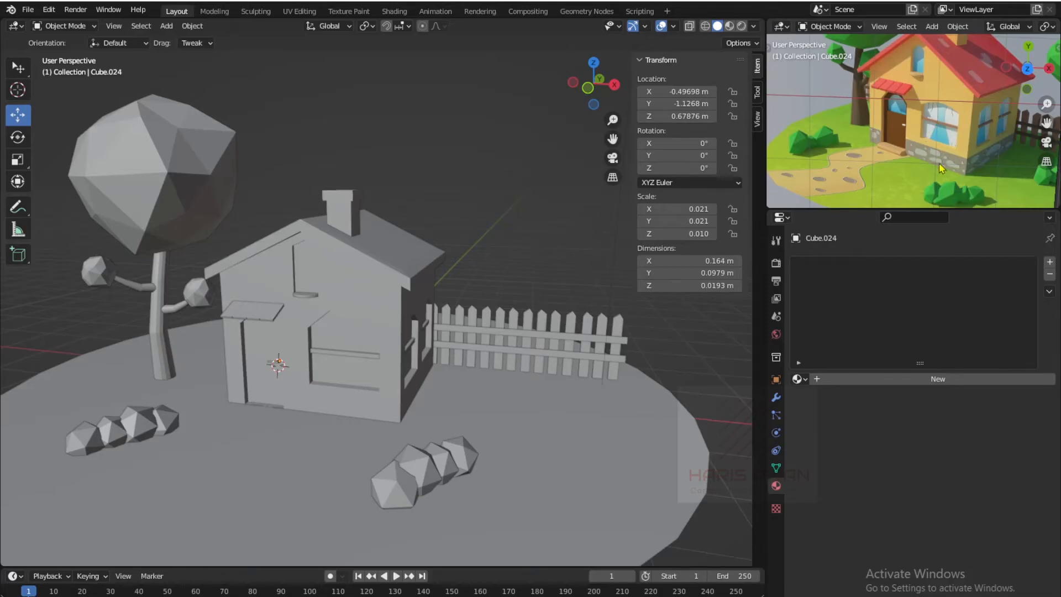
left_click(903, 379)
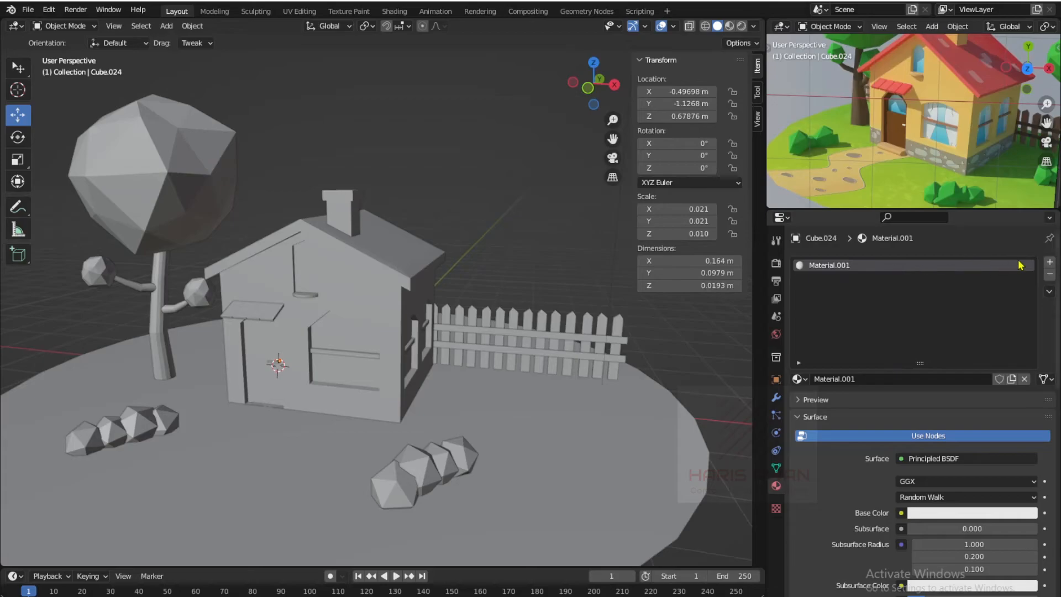
left_click(1050, 263)
left_click(1050, 262)
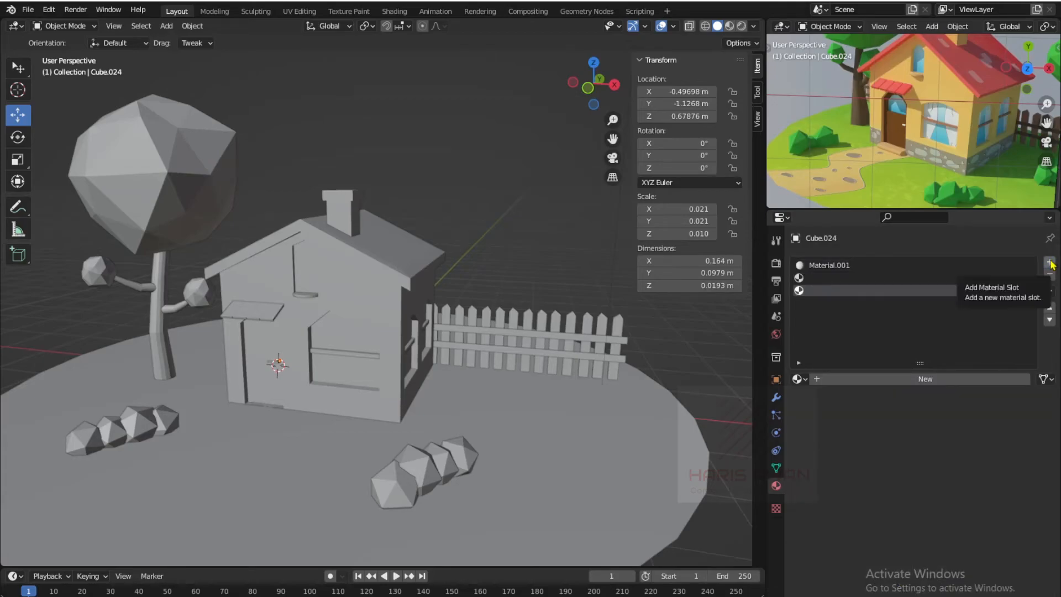
left_click(1050, 262)
left_click(847, 278)
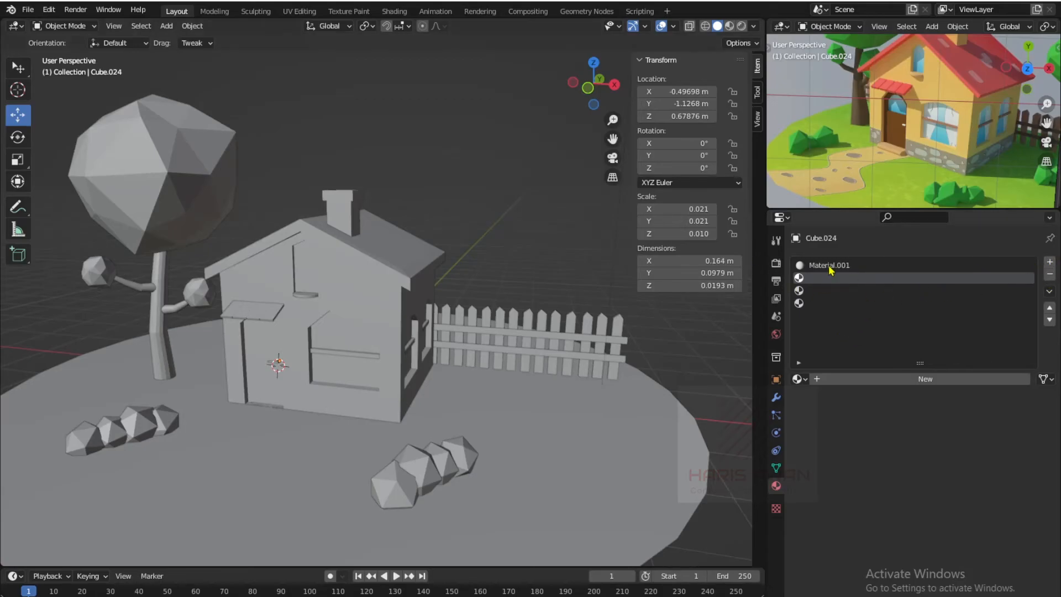
left_click(1050, 274)
left_click(1051, 262)
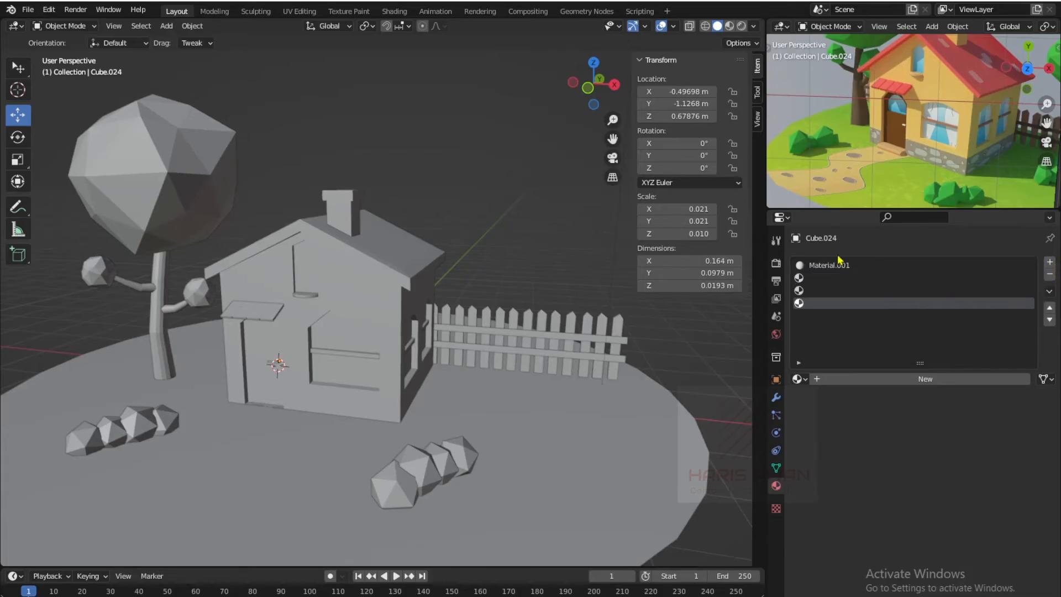
- Create a new material in the second slot and name it Blue
left_click(820, 268)
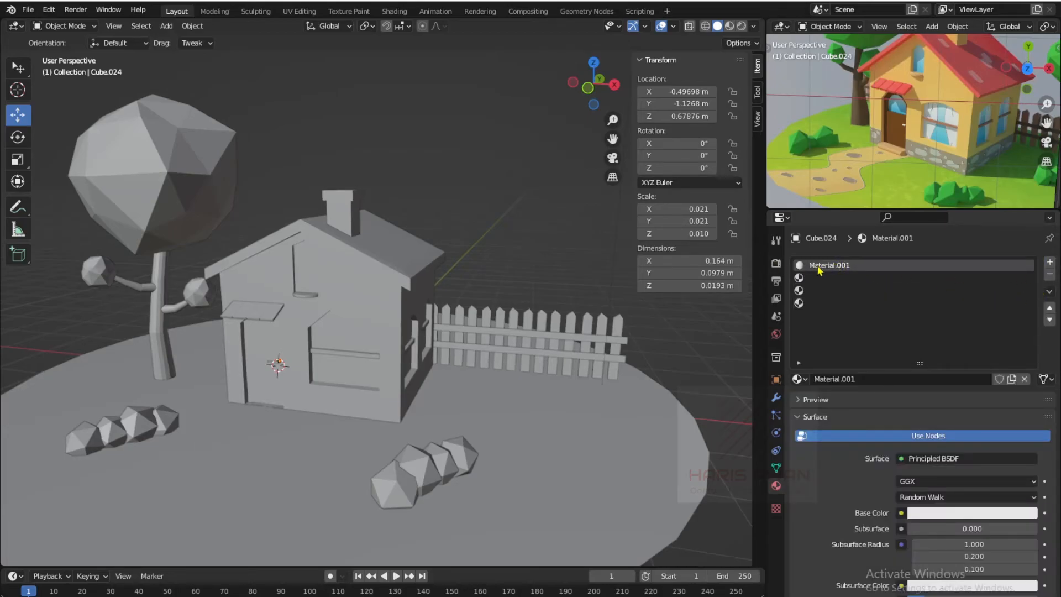
left_click(847, 281)
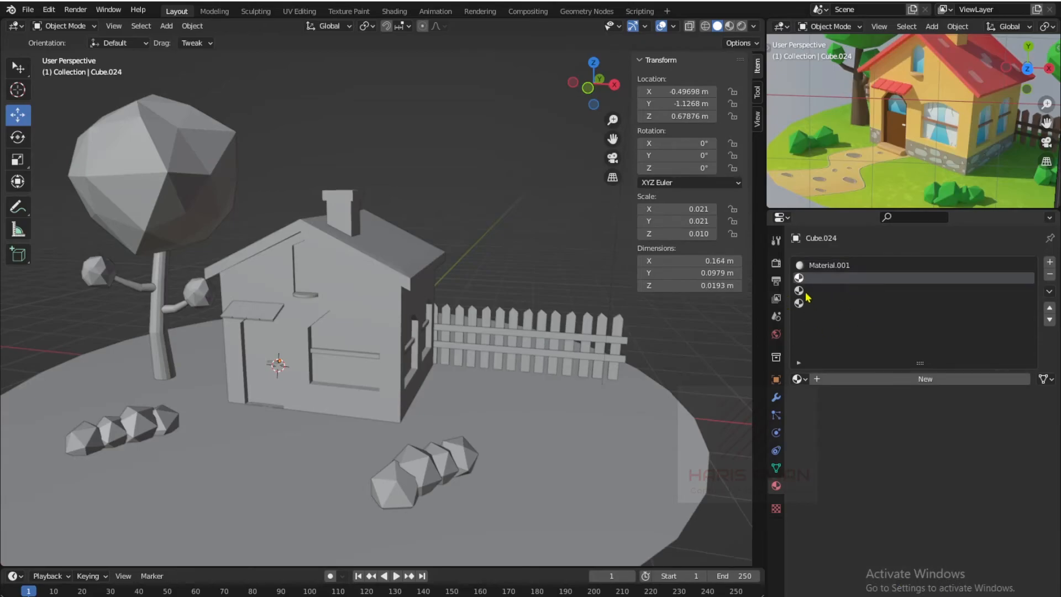
left_click(894, 379)
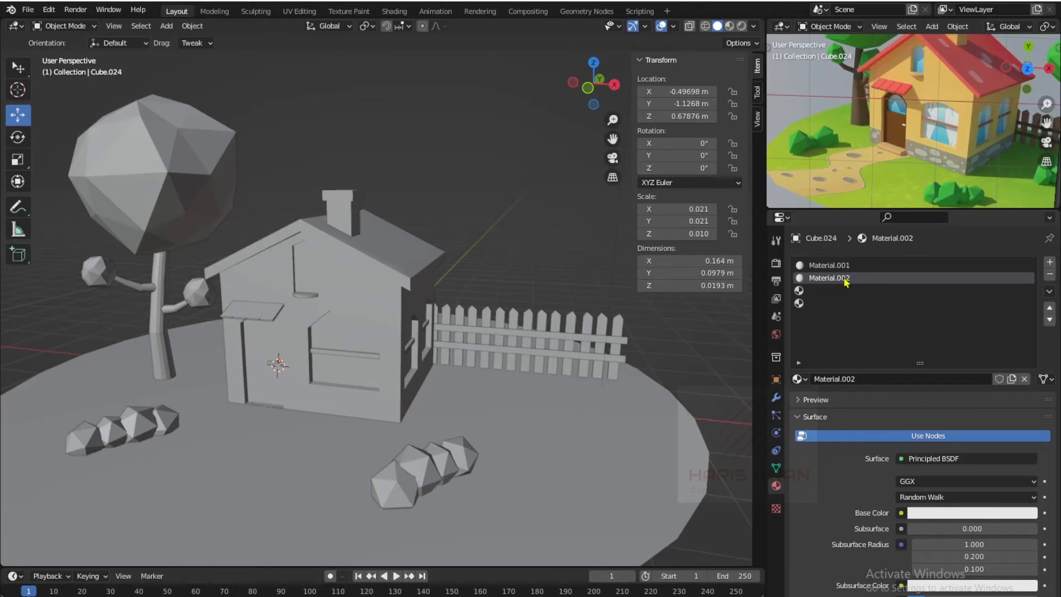
left_click(867, 379)
type("b")
key("BackSpace")
key("BackSpace")
key("Return")
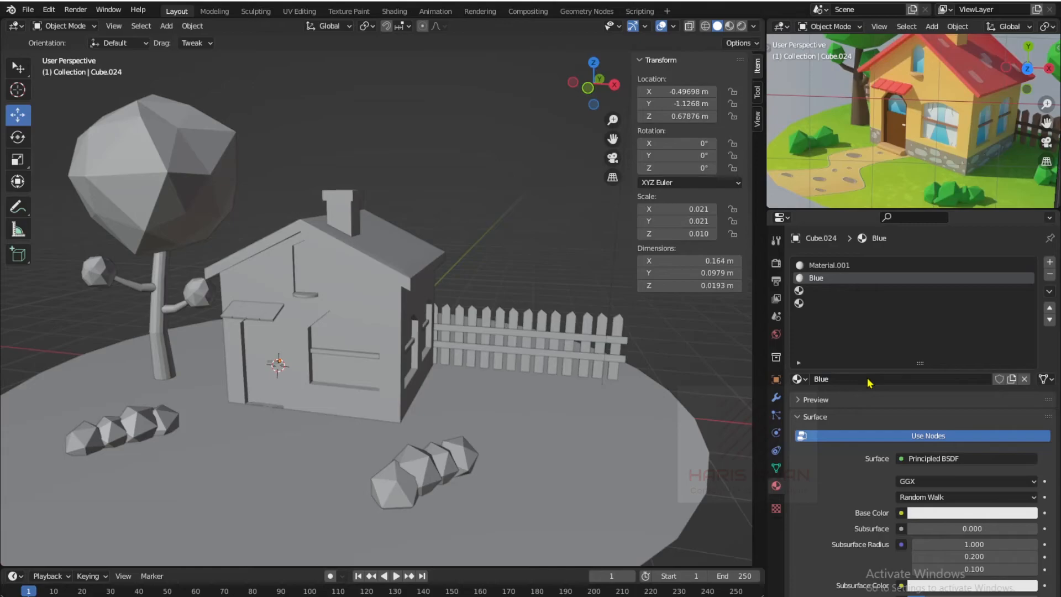
- Rename the material in the first slot as Reddish
left_click(810, 266)
double_click(851, 379)
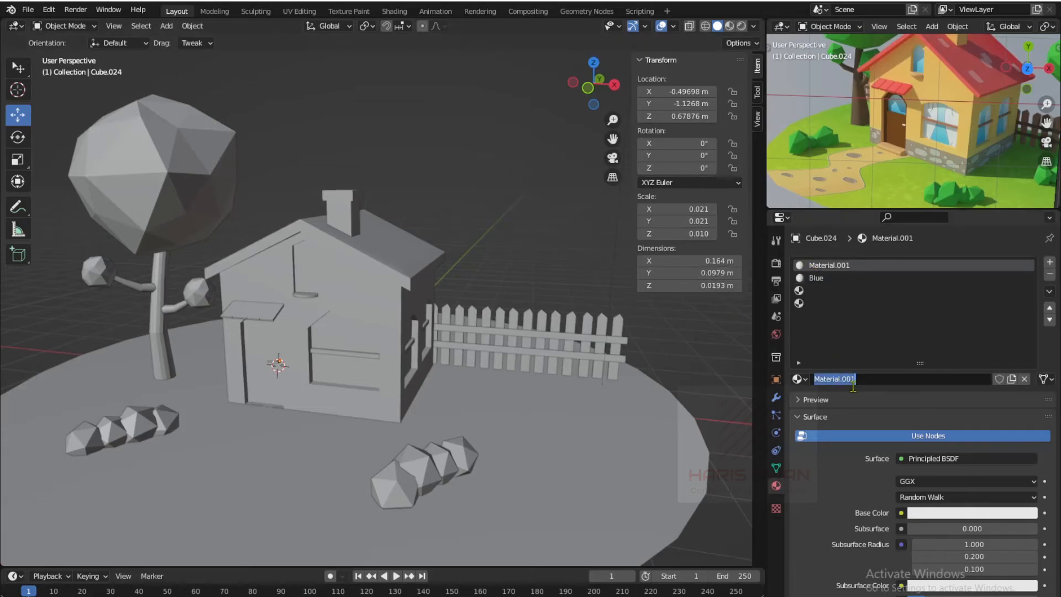
type("Reddish")
key("Return")
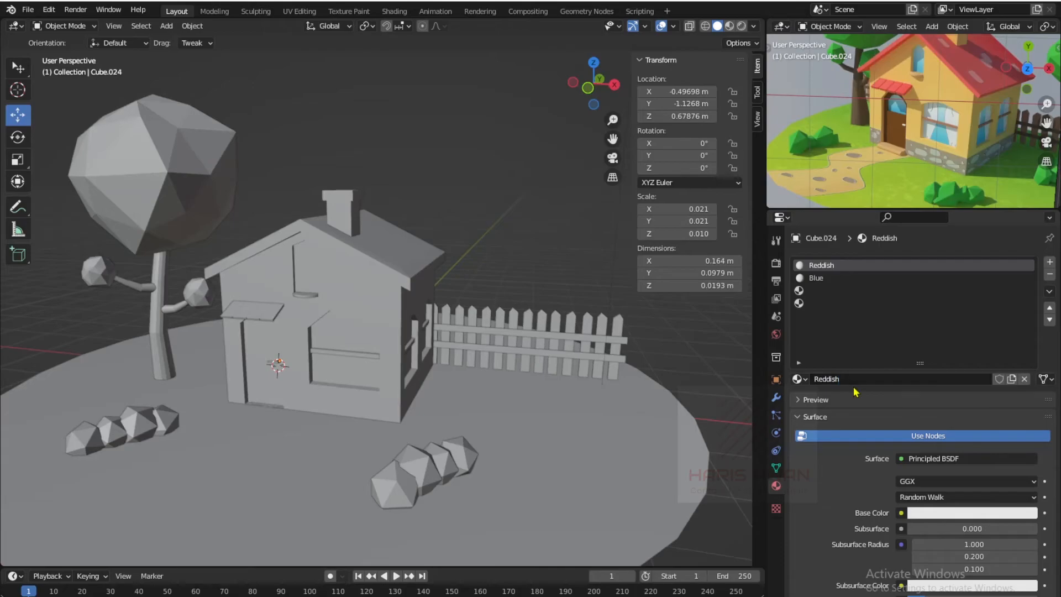
- Create a new material in the third slot and name it Brown
left_click(808, 293)
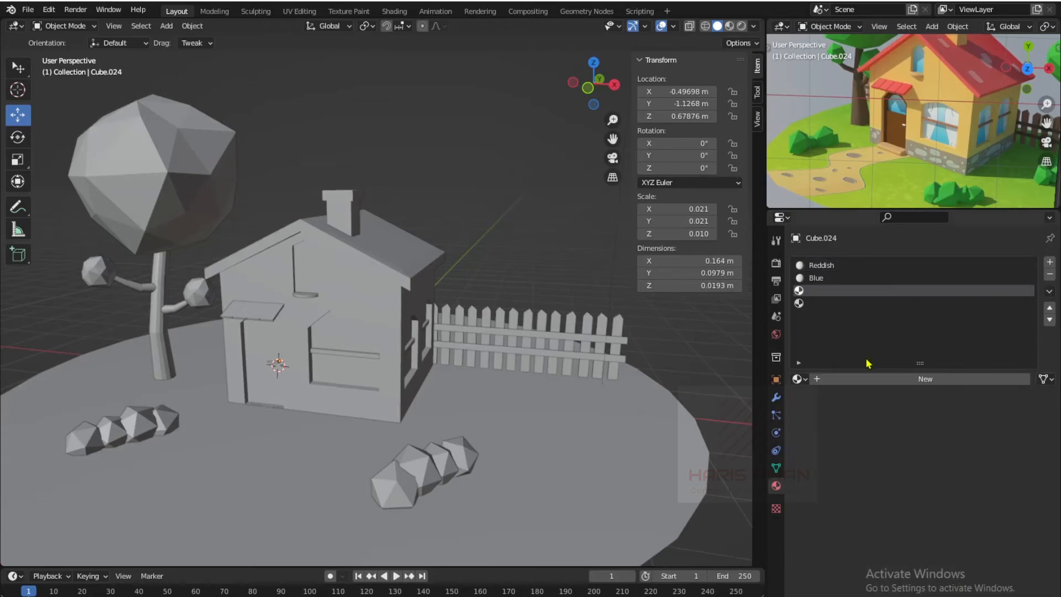
left_click(855, 380)
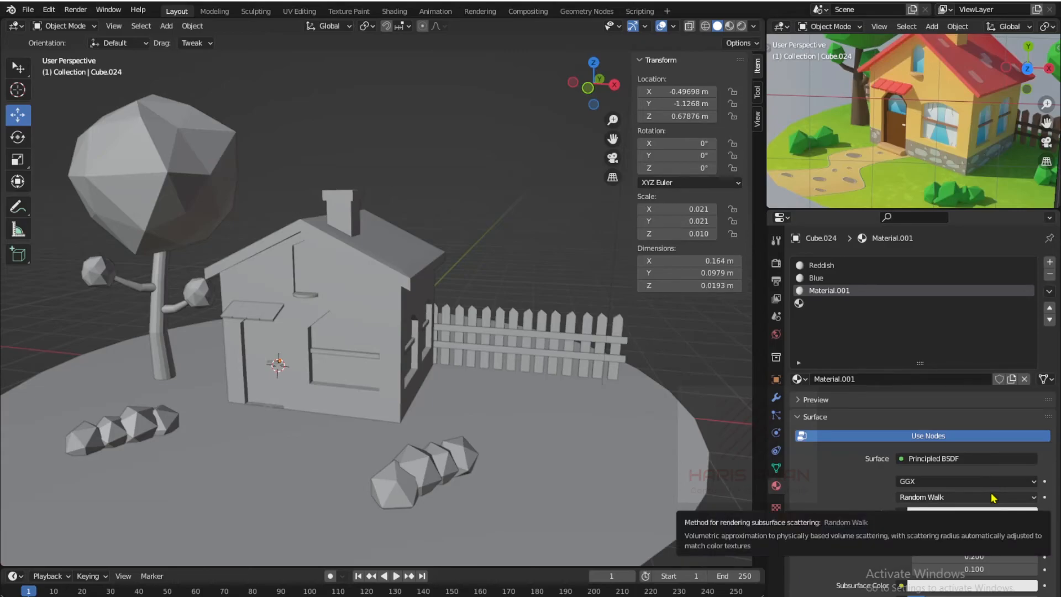
double_click(893, 378)
type("B")
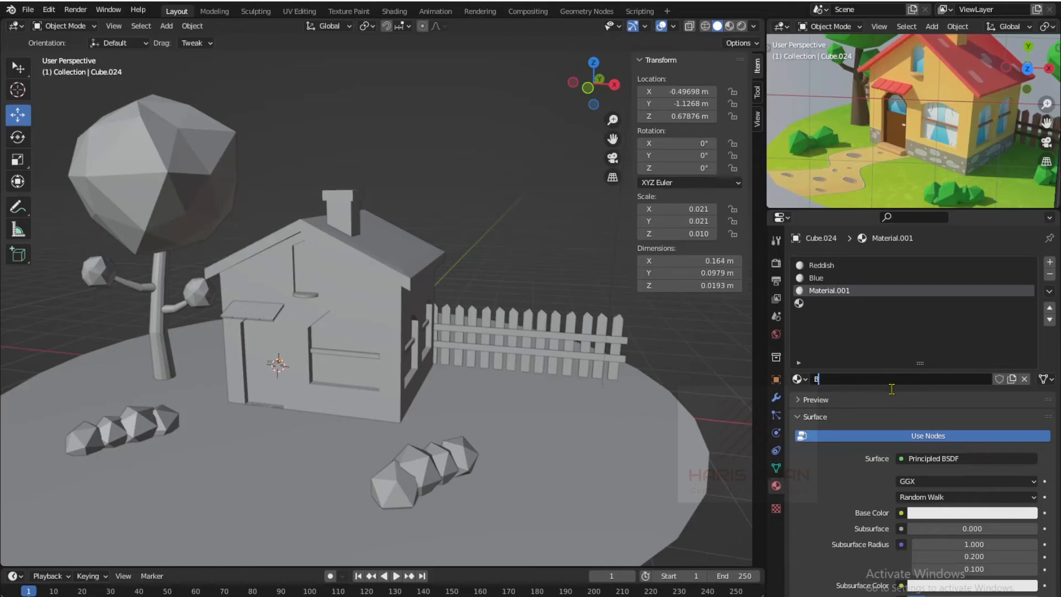
type("rown")
key("Return")
- Create a new material in the fourth slot and name it Green
left_click(815, 304)
left_click(842, 380)
double_click(843, 381)
type("G")
key("Return")
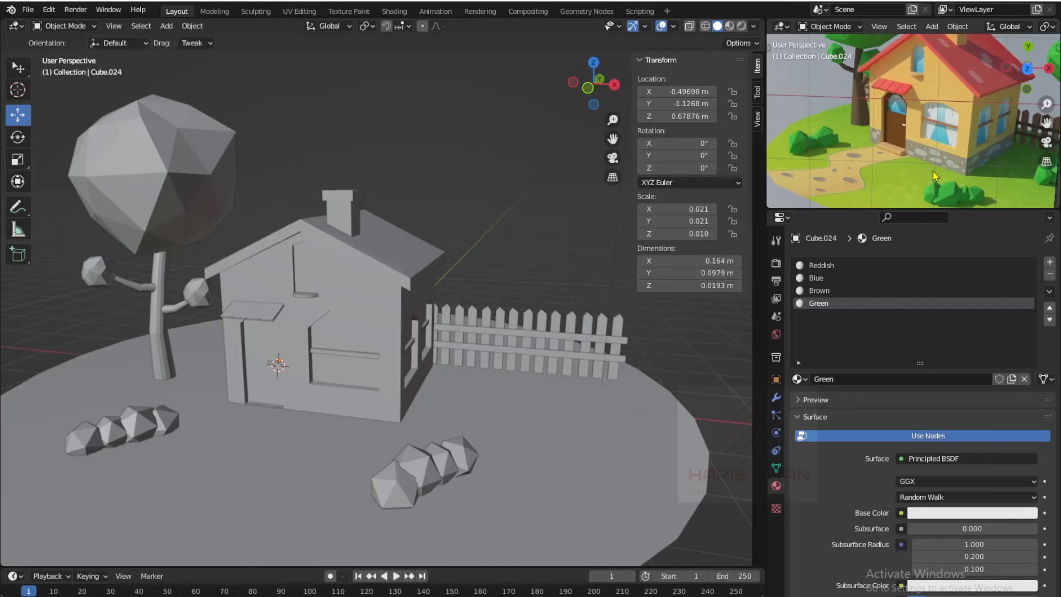
scroll(935, 172, "down", 1)
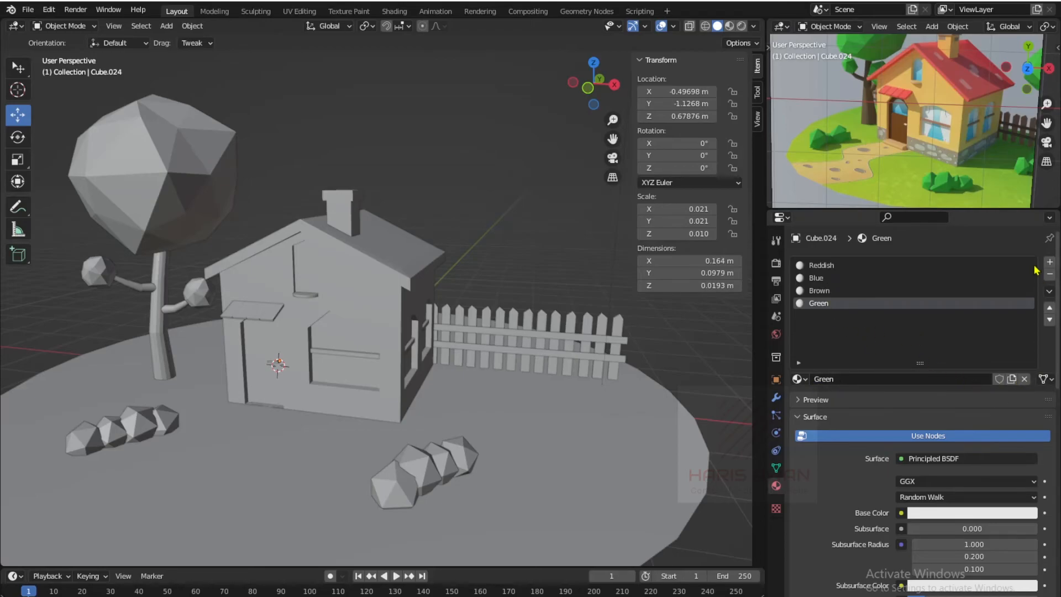
- Add a fifth material slot with a new material named Dark Brown
left_click(1050, 261)
left_click(844, 381)
double_click(916, 380)
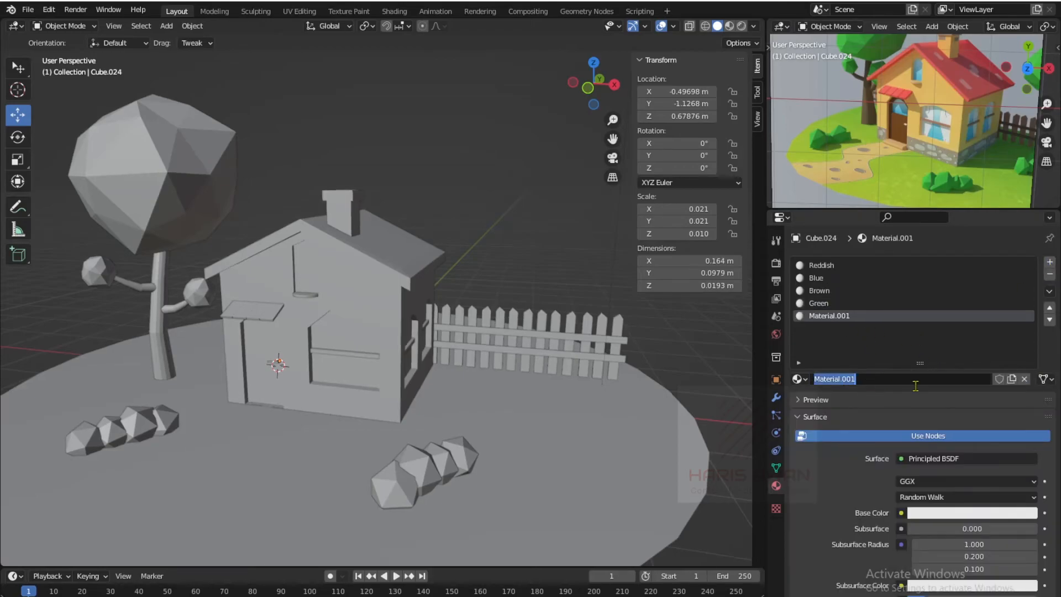
type("Dark Brown")
key("Return")
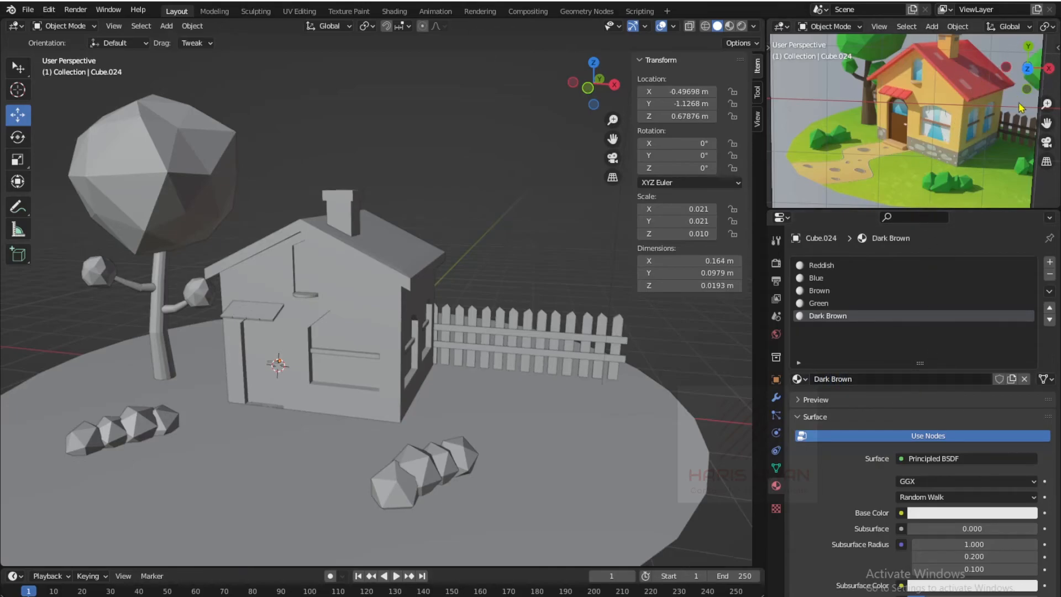
- Add a sixth material slot with a new material named Black
left_click(1049, 262)
left_click(876, 379)
double_click(870, 378)
type("B")
key("Return")
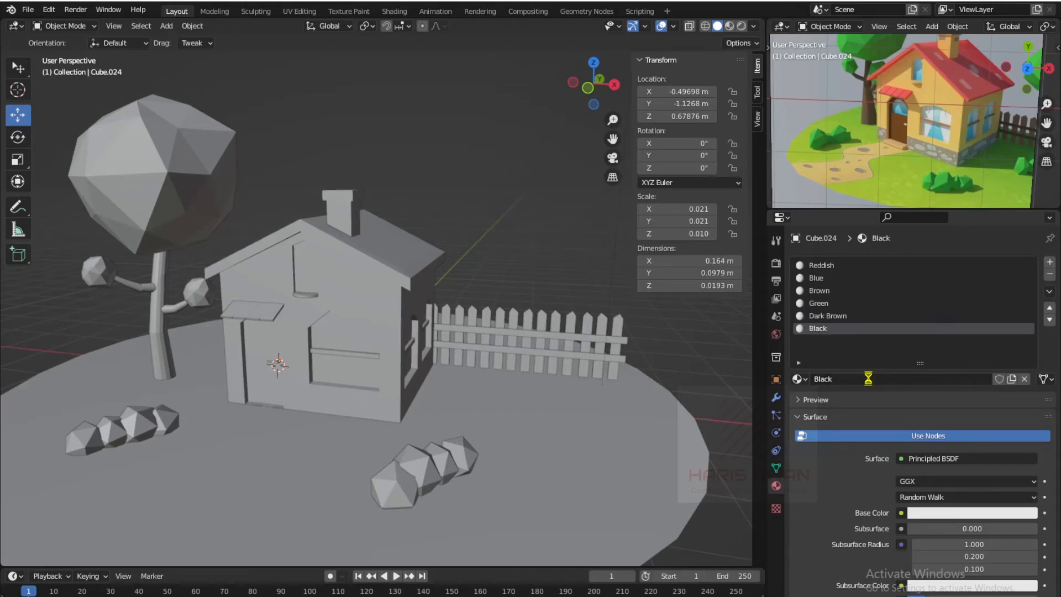
- Set the Reddish material's base color to a bright red and select the Blue material
left_click(846, 266)
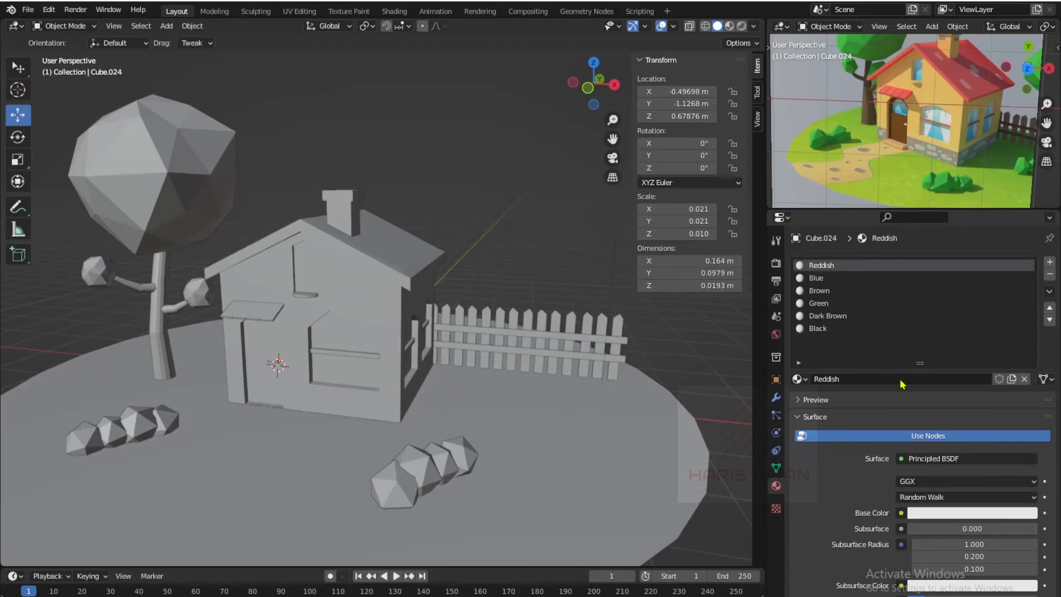
scroll(924, 415, "down", 2)
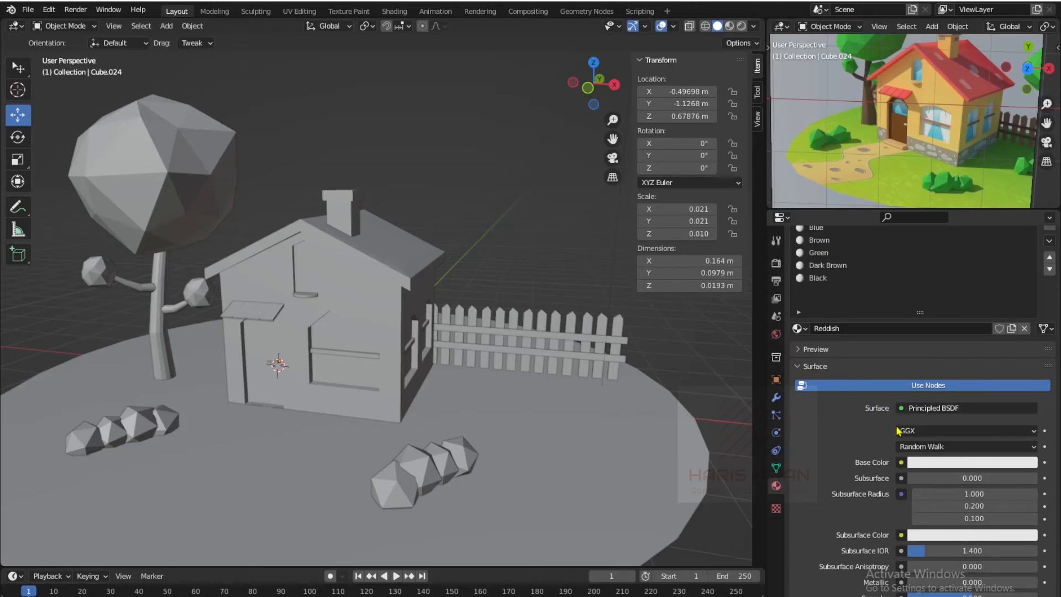
left_click(931, 469)
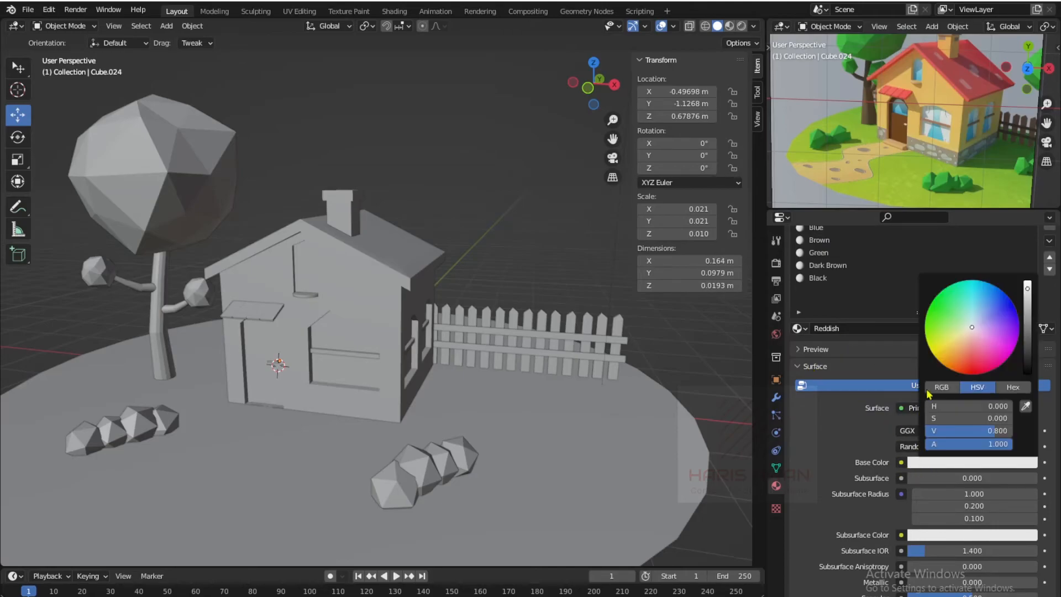
left_click(978, 371)
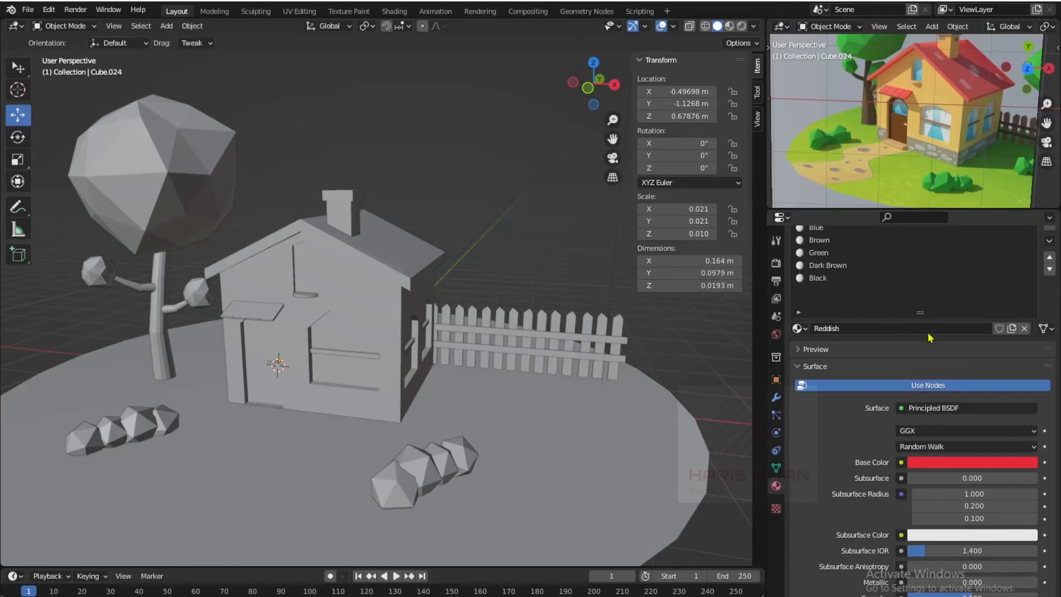
scroll(829, 295, "up", 2)
left_click(852, 279)
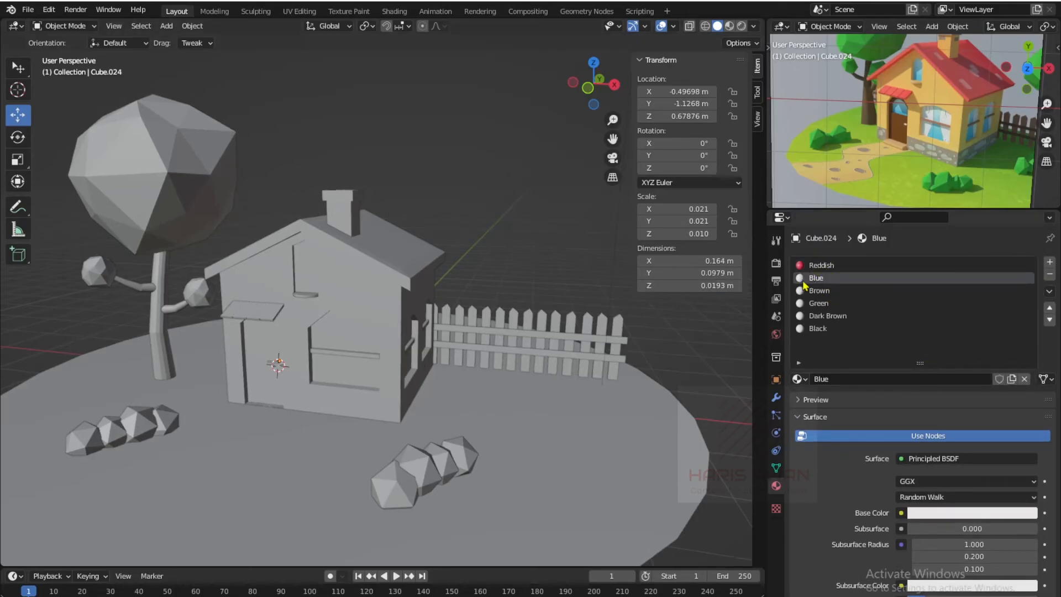
- Set the Blue material's base color to bright cyan and the Brown material's to a darkened, fully saturated orange-brown
left_click(922, 512)
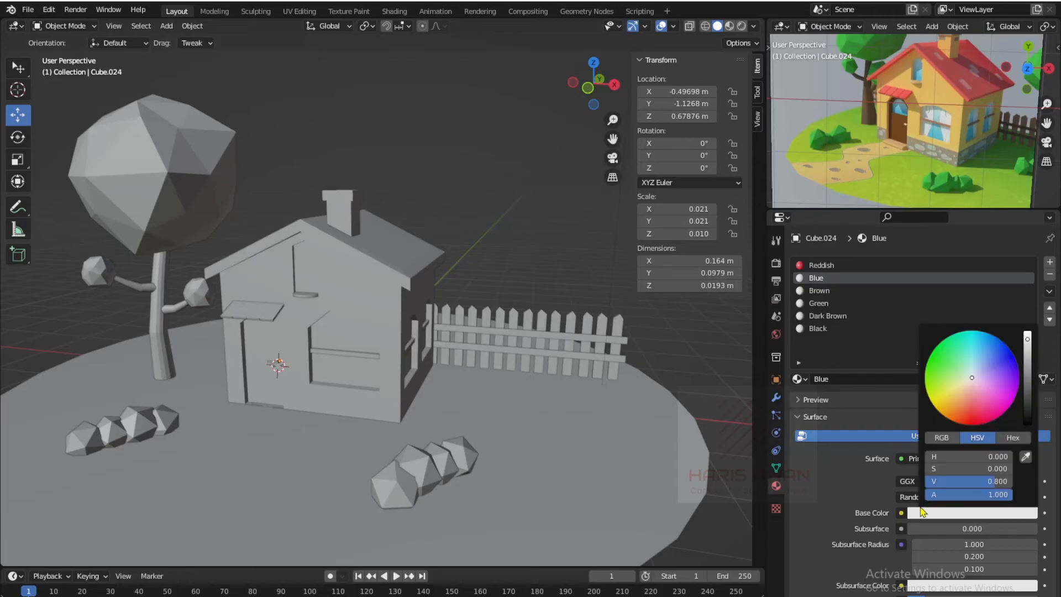
left_click(979, 345)
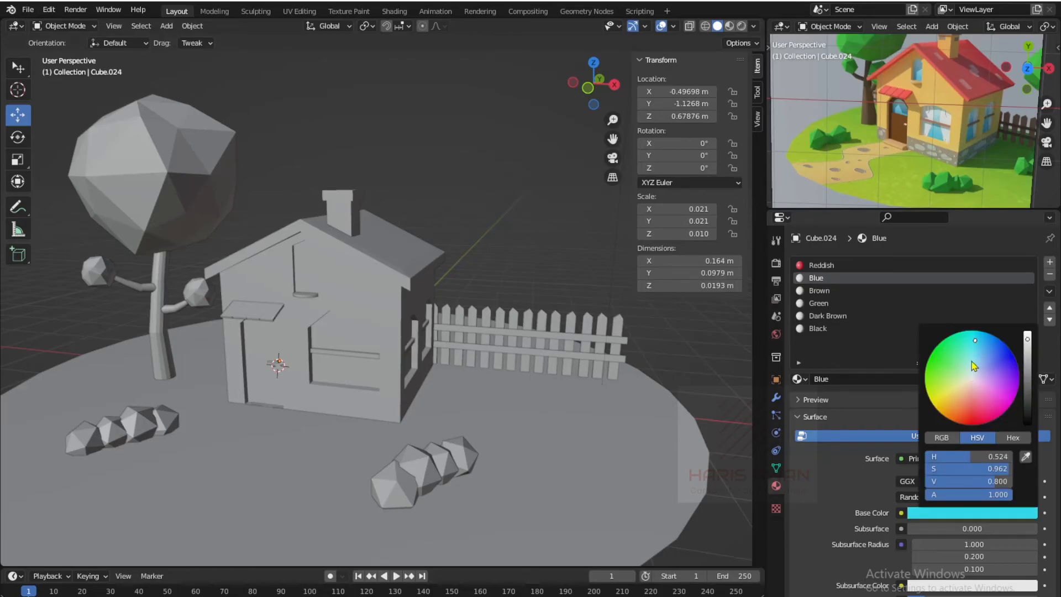
left_click(819, 291)
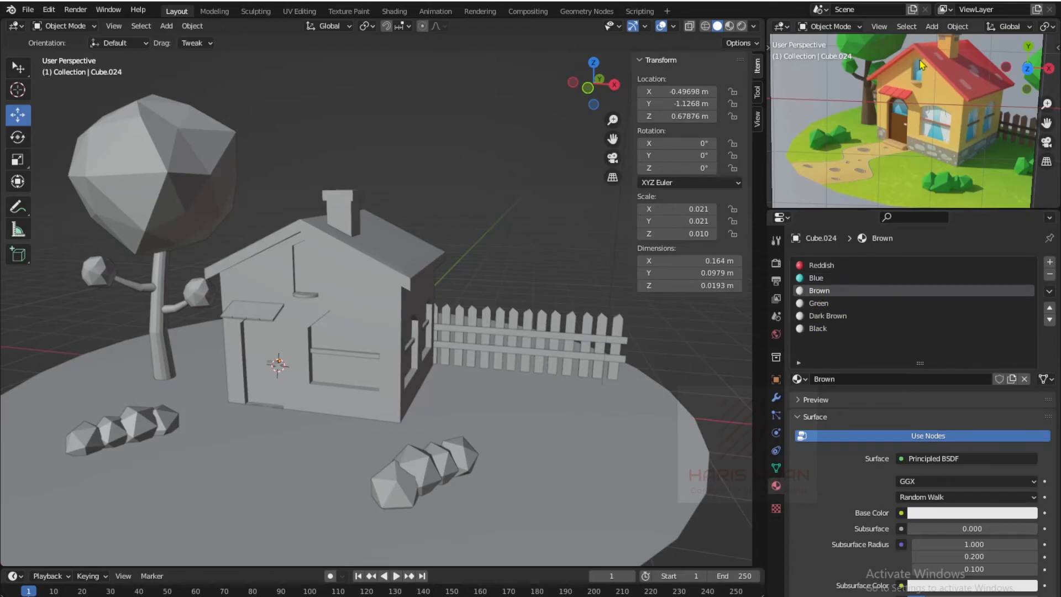
left_click(941, 514)
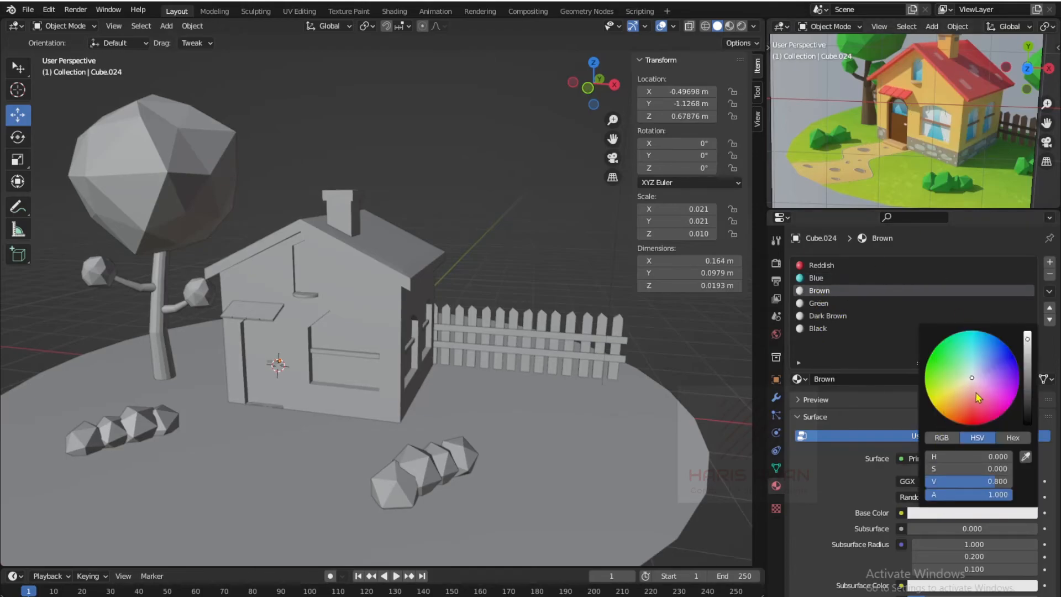
left_click_drag(966, 402, 956, 422)
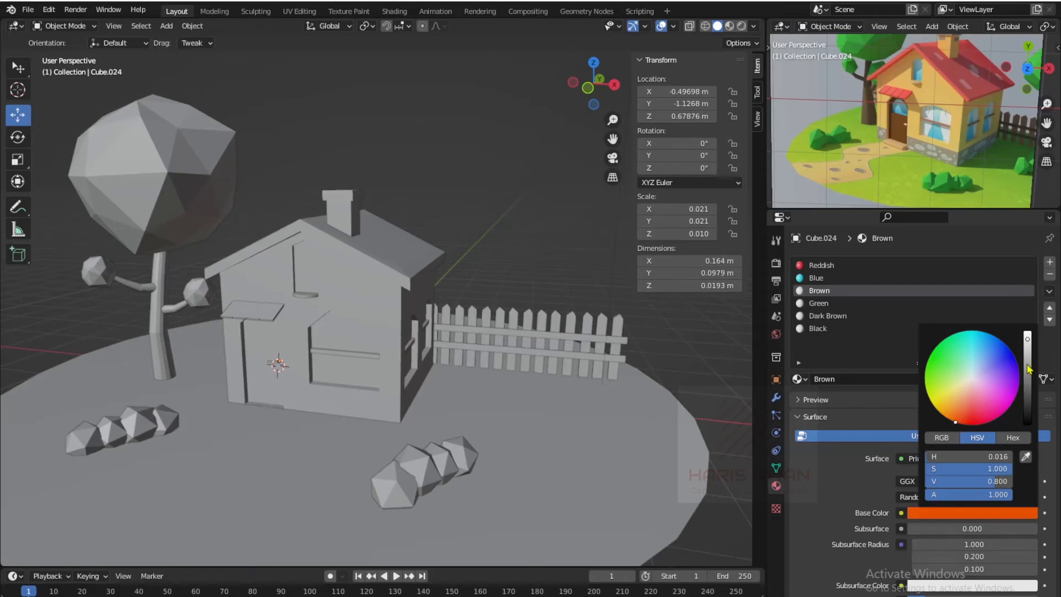
mouse_move(1028, 340)
left_mouse_down()
mouse_move(1027, 389)
mouse_move(1028, 376)
left_mouse_up()
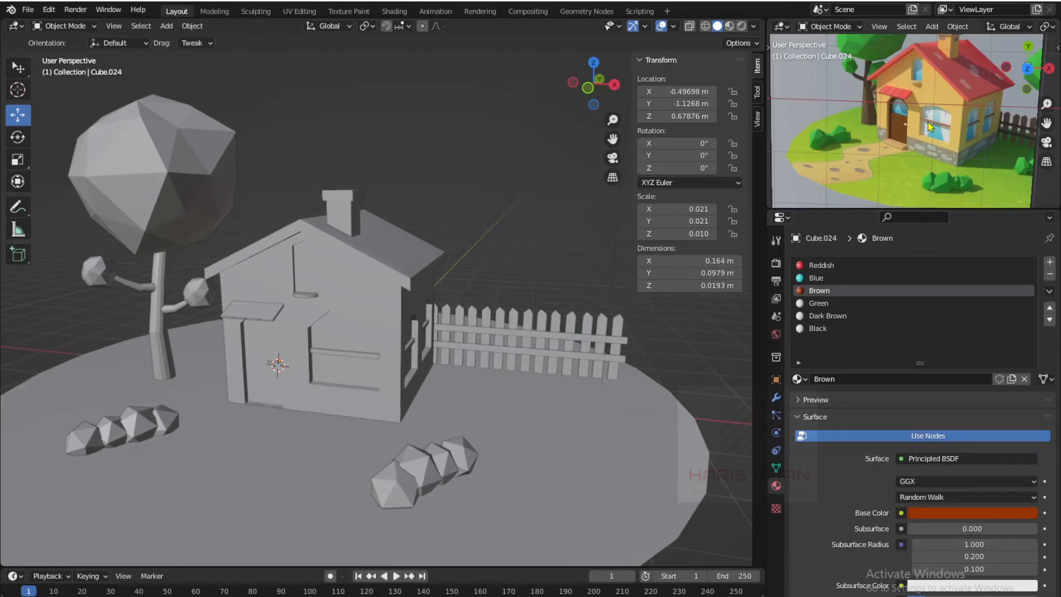
- Set the Green material's base color to a saturated green and darken it to a deep green
left_click(828, 303)
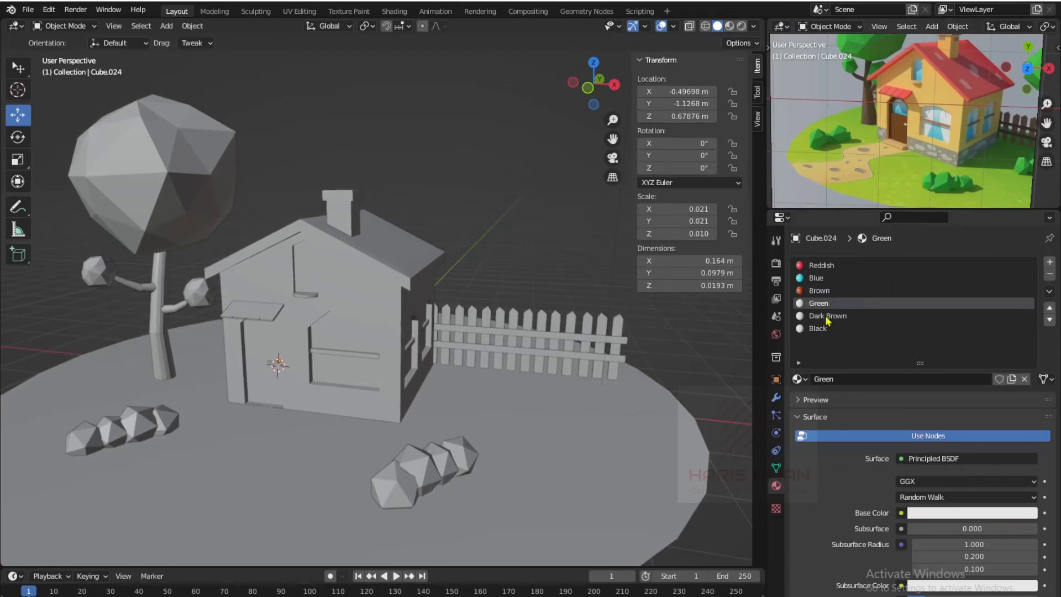
left_click(957, 513)
left_click_drag(948, 373, 929, 358)
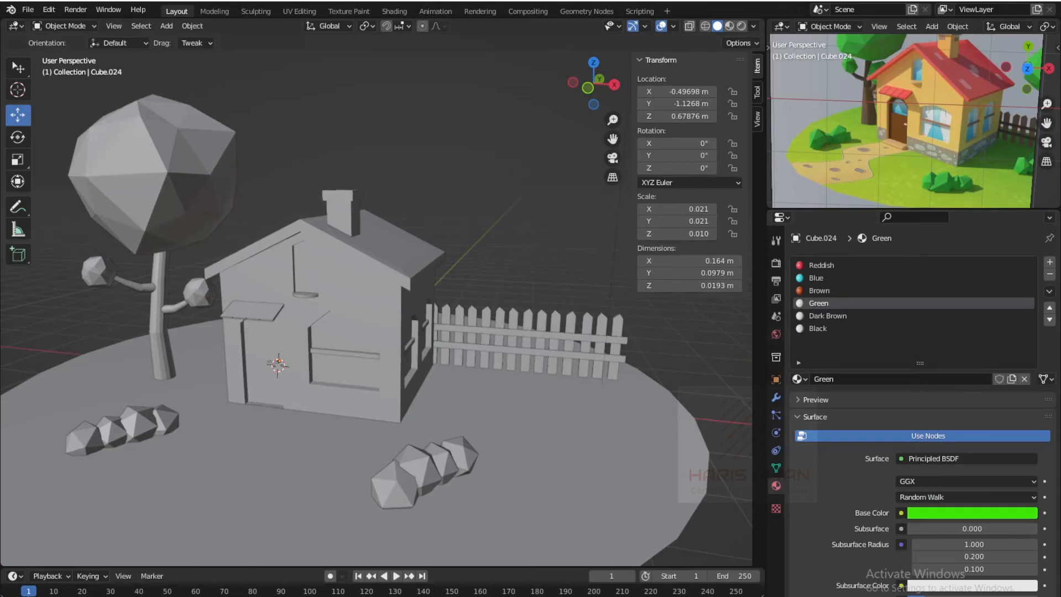
left_click(955, 514)
left_click(1028, 359)
left_click_drag(1028, 359, 1028, 384)
- Set the Dark Brown material's base color to a very dark orange-brown
left_click(818, 316)
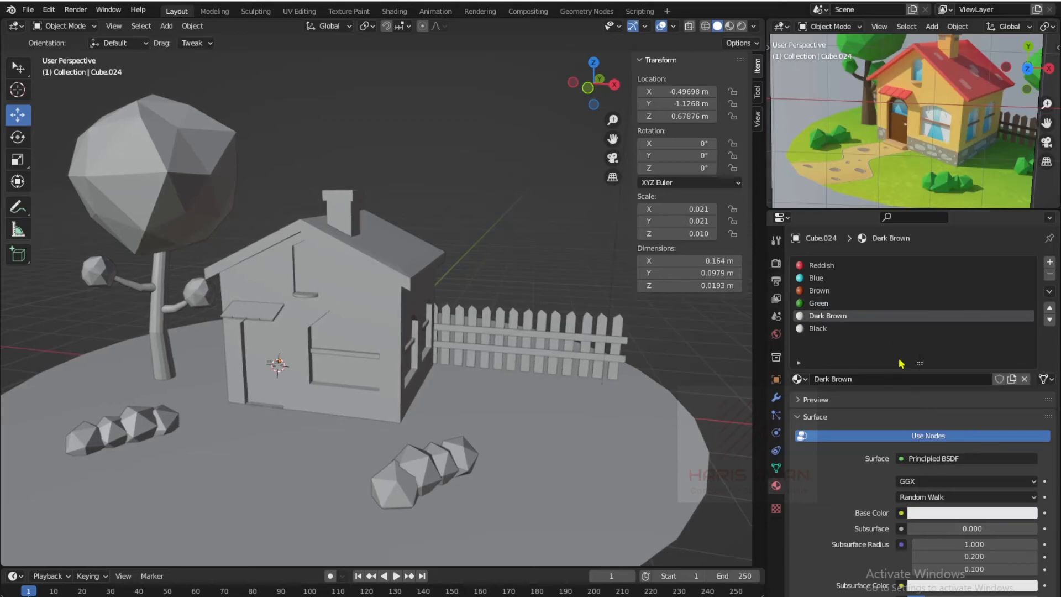
left_click(939, 513)
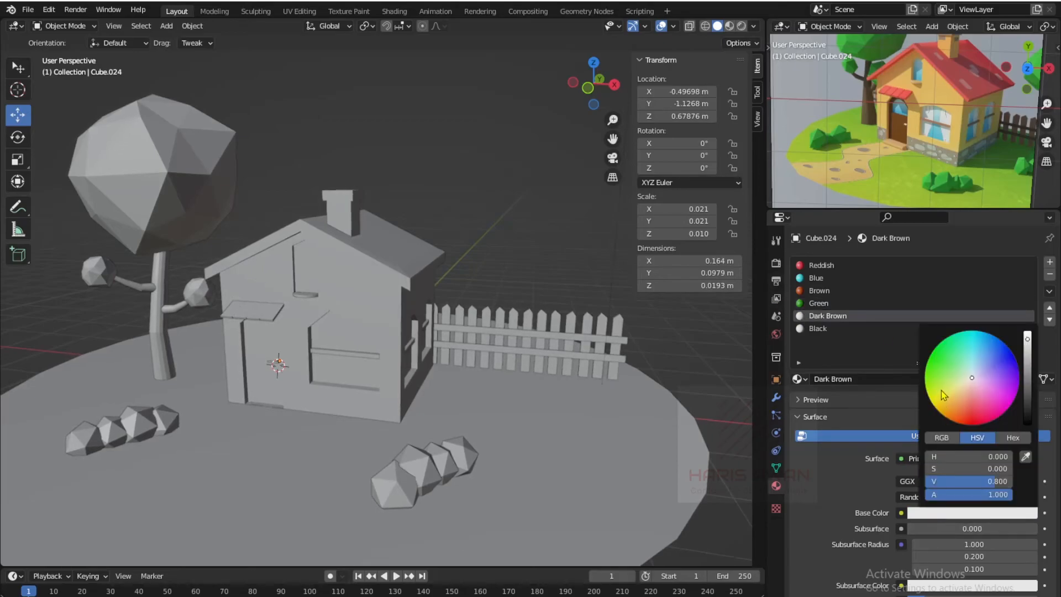
left_click_drag(972, 378, 952, 420)
left_click_drag(1028, 340, 1028, 405)
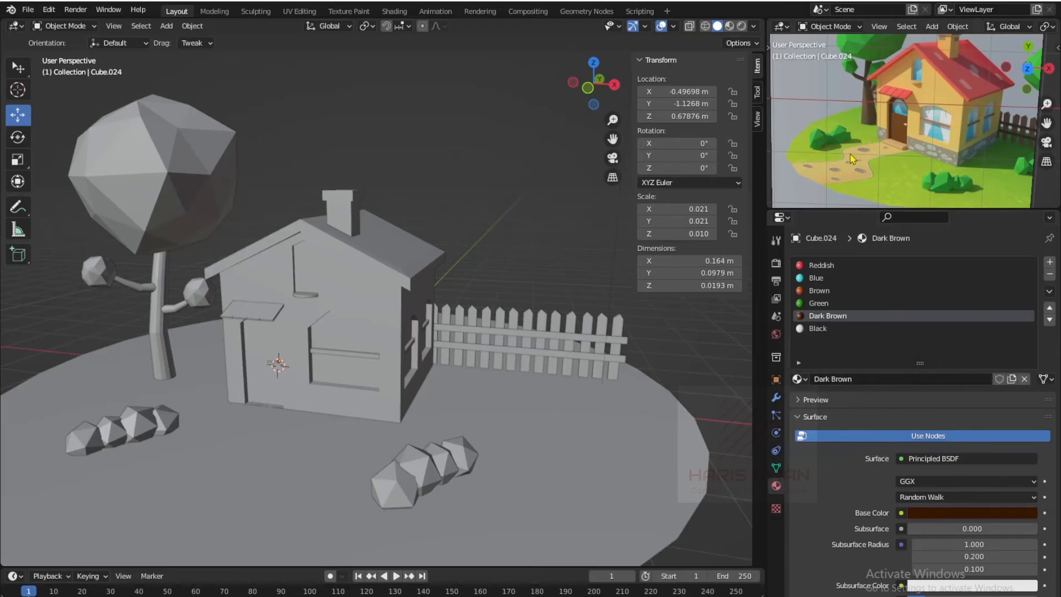
- Set the Black material's base color to black by lowering its brightness to the minimum
left_click(820, 331)
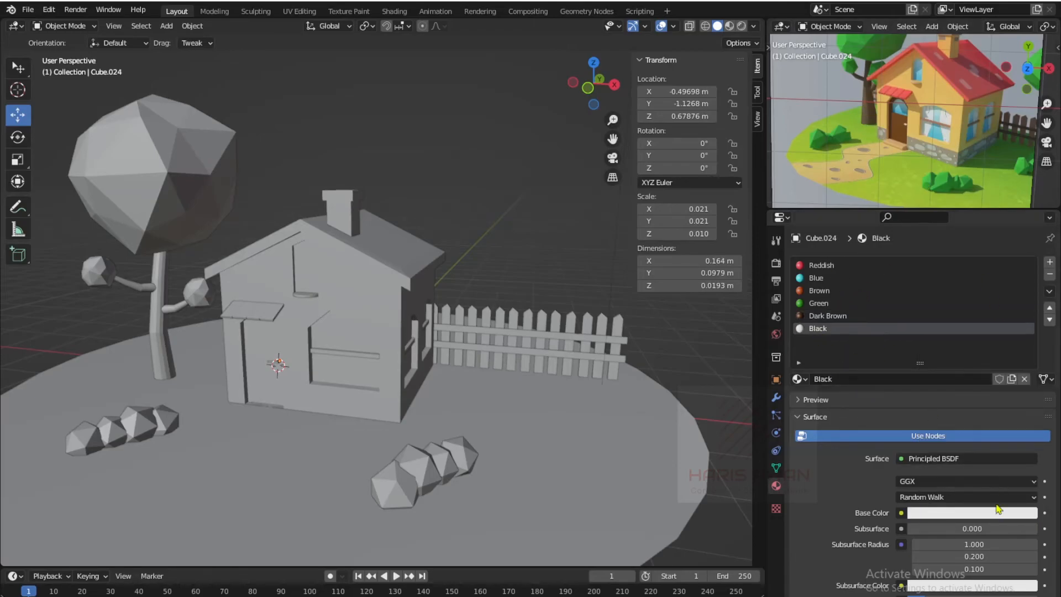
left_click(989, 515)
left_click_drag(1028, 372, 1026, 426)
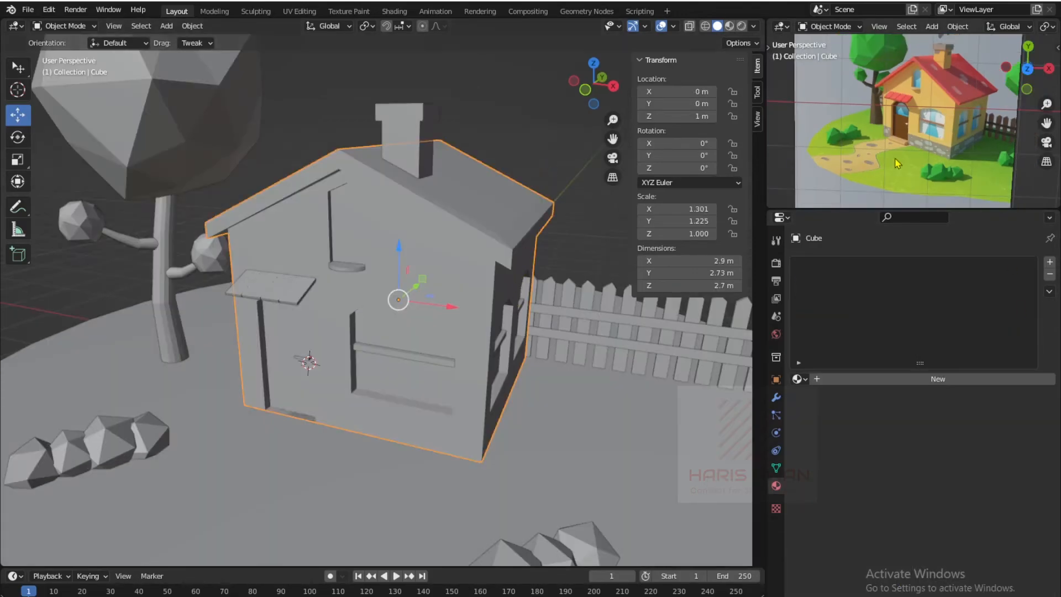
- Display the scene in Material Preview shading and select the house body
left_click(541, 134)
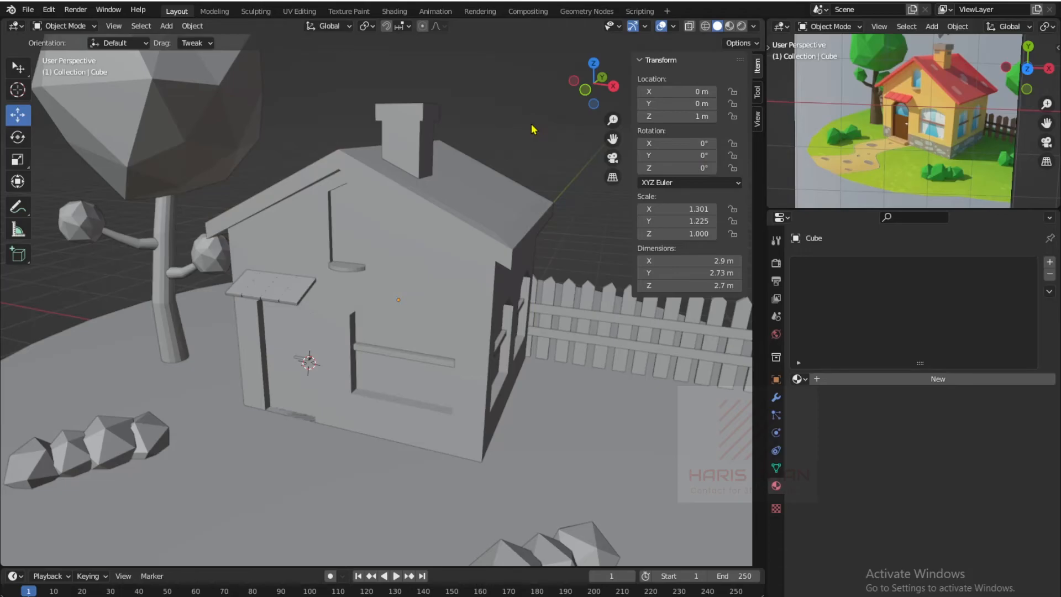
left_click(731, 28)
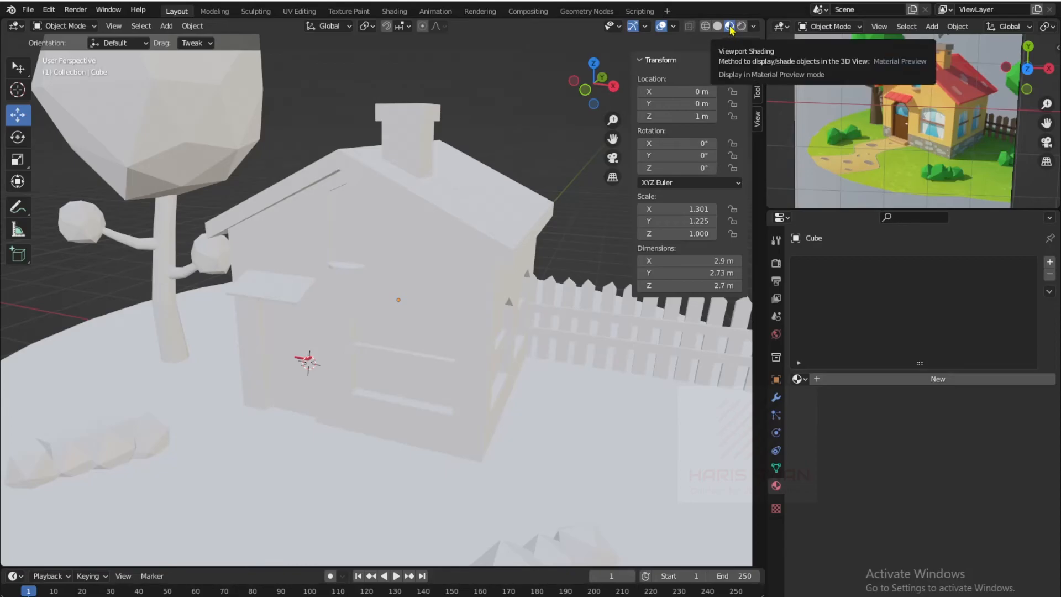
scroll(486, 232, "down", 3)
mouse_move(478, 260)
middle_mouse_down()
mouse_move(259, 250)
mouse_move(517, 242)
mouse_move(443, 232)
mouse_move(409, 268)
mouse_move(487, 244)
middle_mouse_up()
scroll(486, 244, "up", 4)
middle_click_drag(471, 280, 479, 217)
left_click(479, 217)
scroll(479, 217, "down", 3)
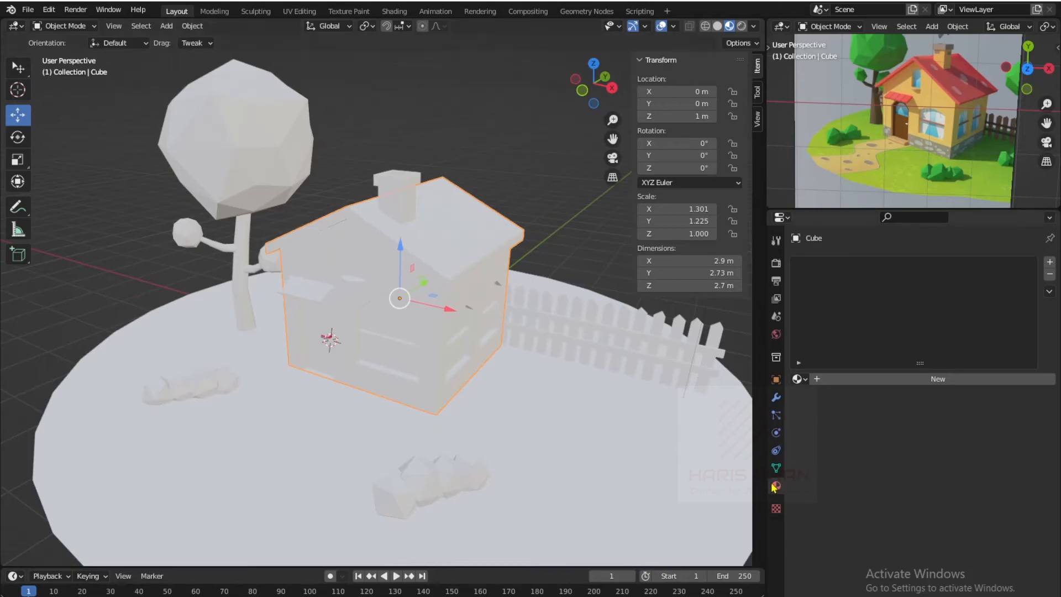
left_click(799, 378)
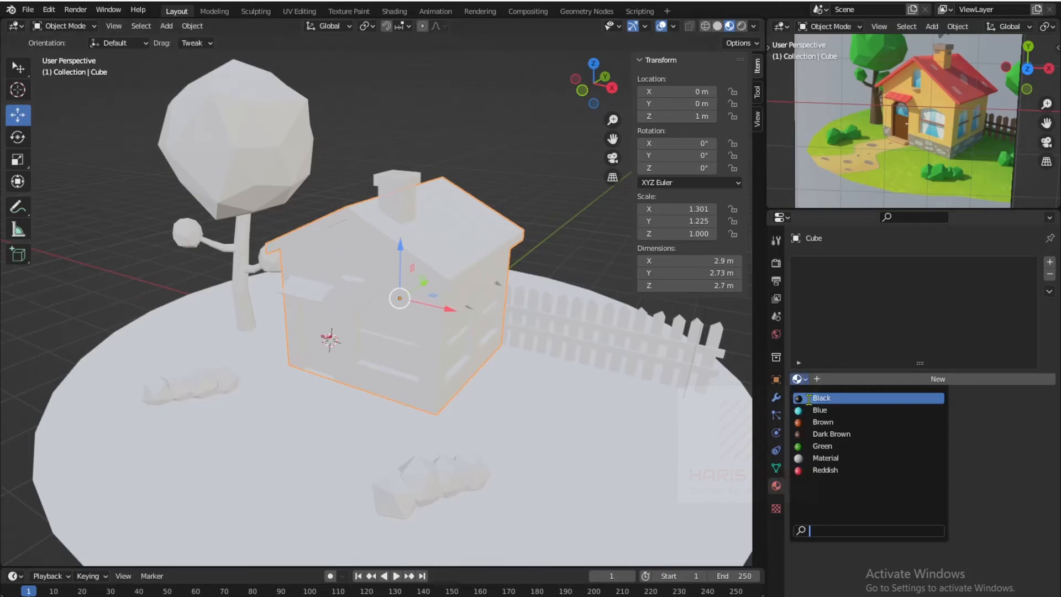
left_click(801, 313)
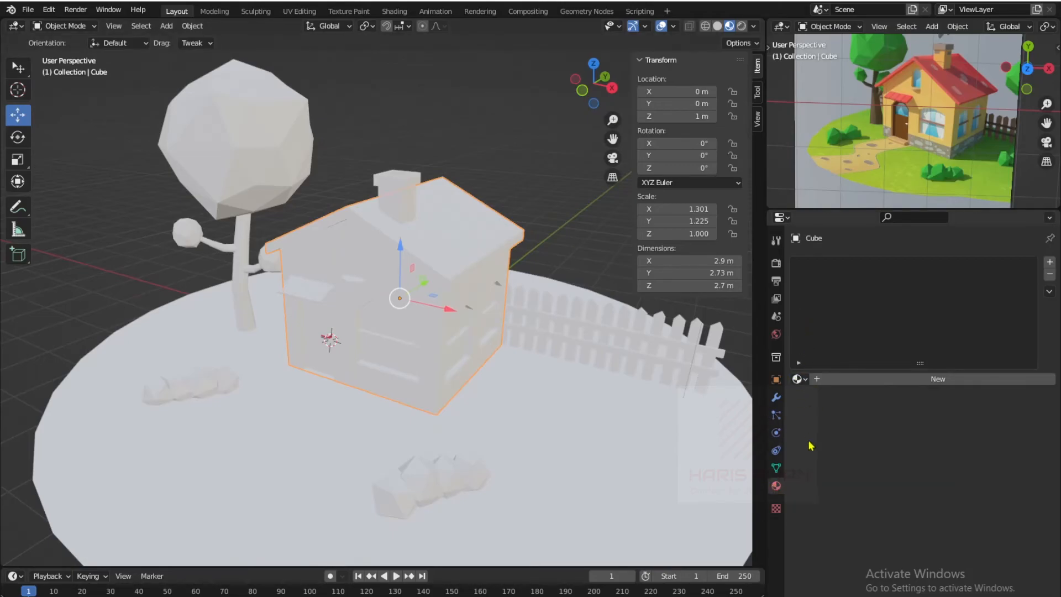
left_click(547, 249)
left_click(448, 342)
left_click(612, 230)
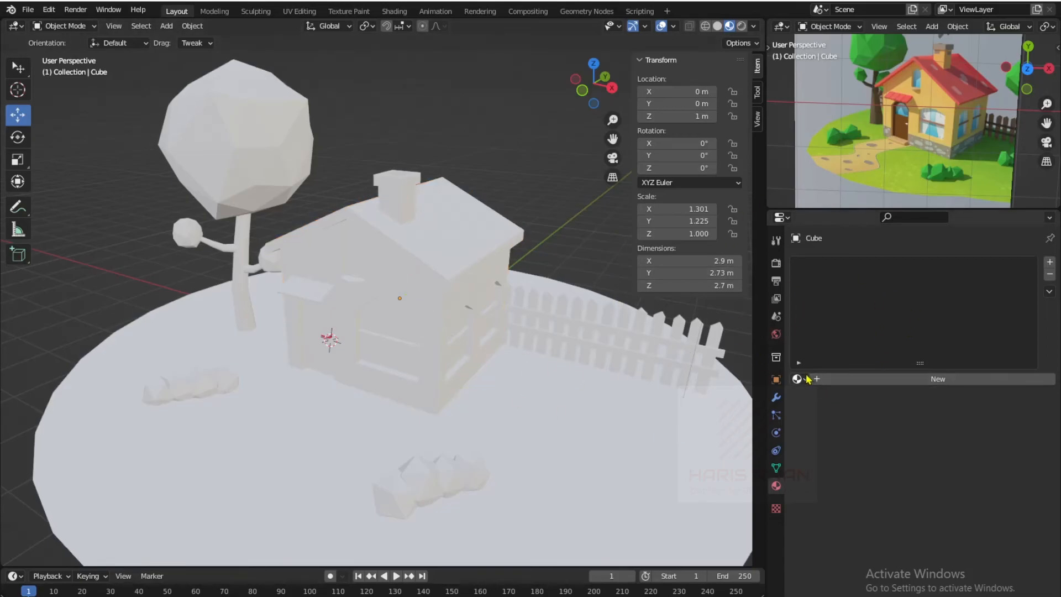
- Select the house body and assign the existing Reddish material to it
left_click(461, 308)
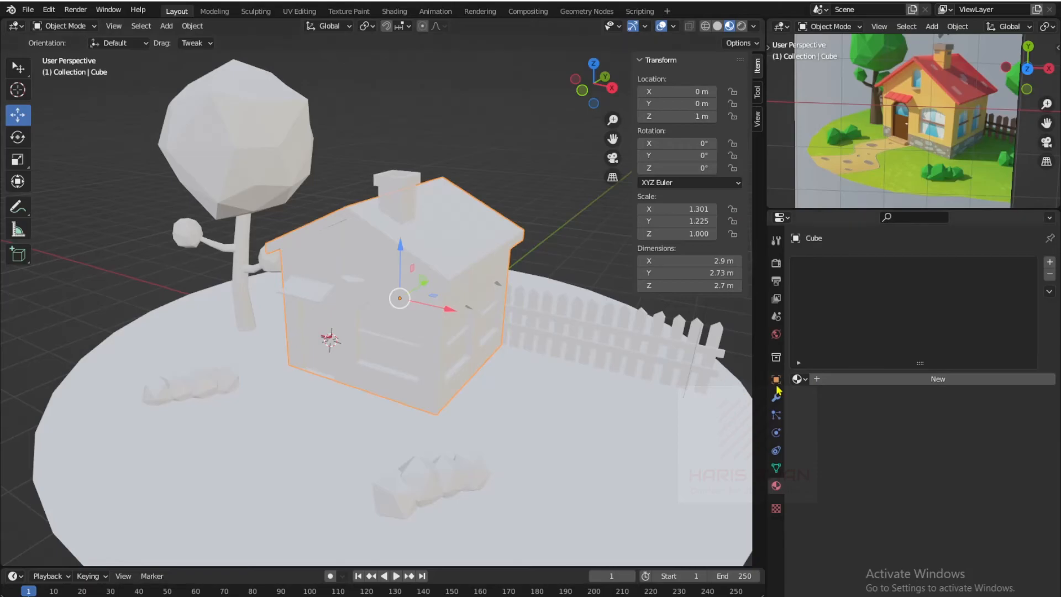
left_click(801, 380)
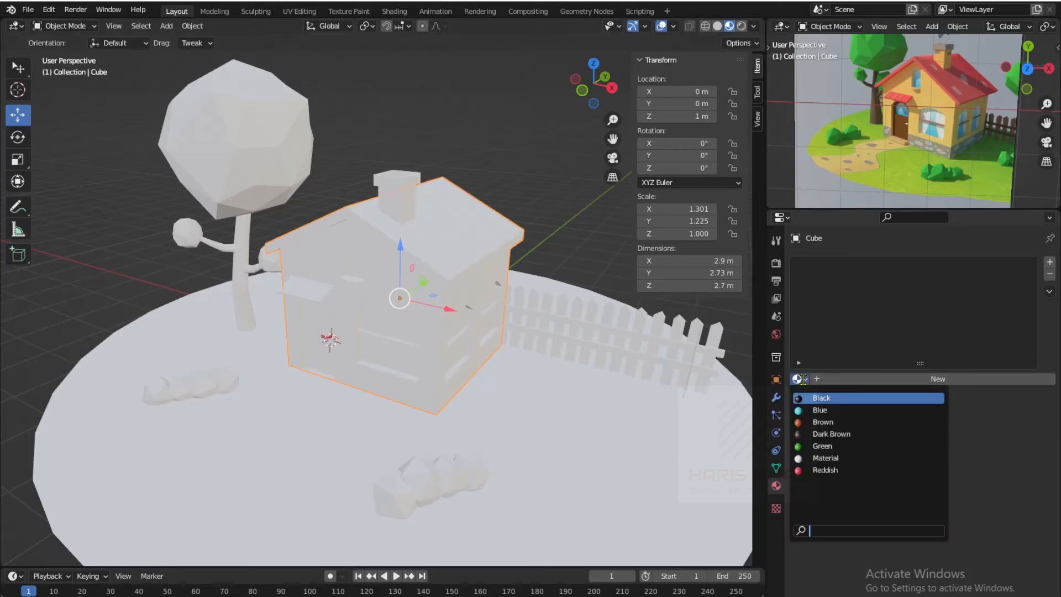
left_click(817, 469)
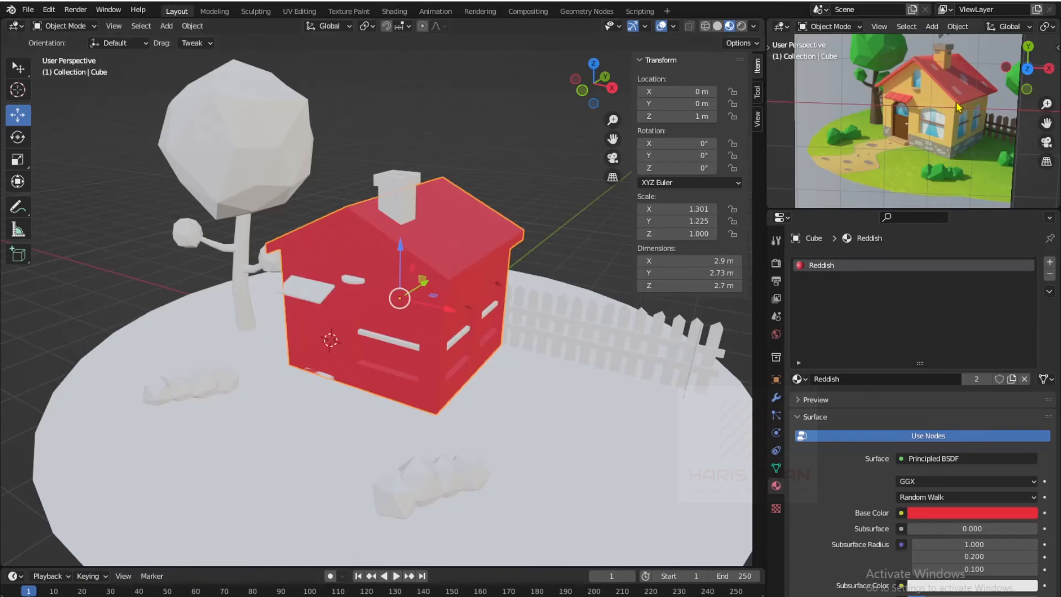
- Try the Green material on the house body and switch it back to Reddish
scroll(524, 248, "up", 1)
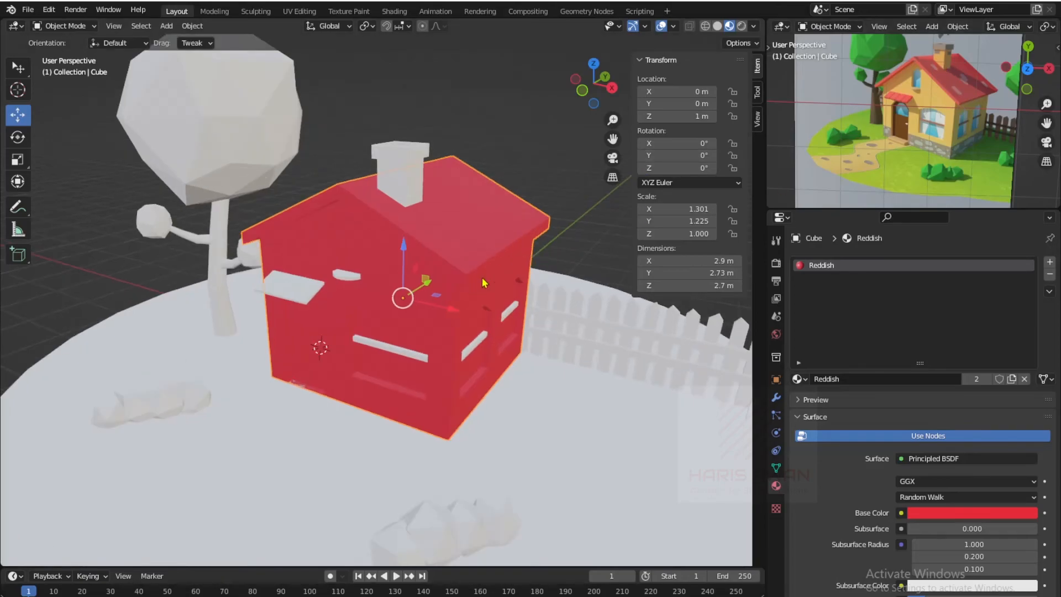
left_click(797, 379)
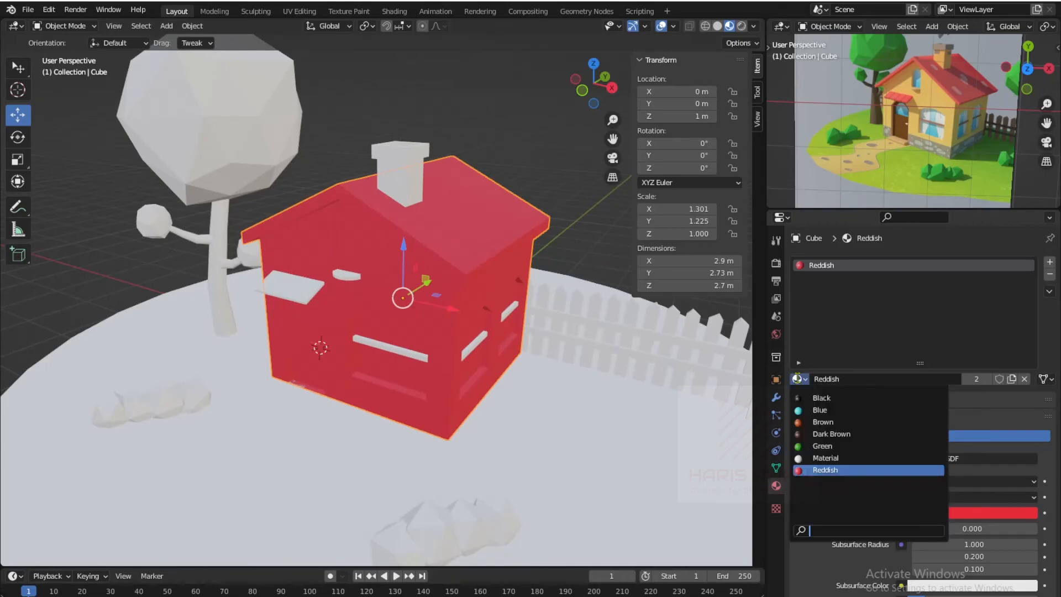
left_click(812, 446)
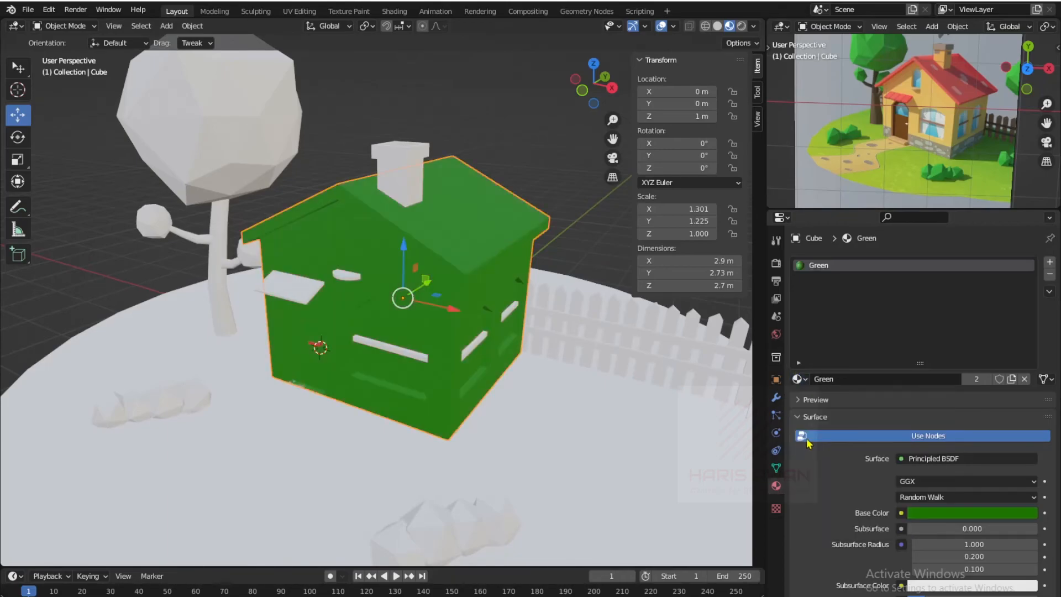
left_click(794, 379)
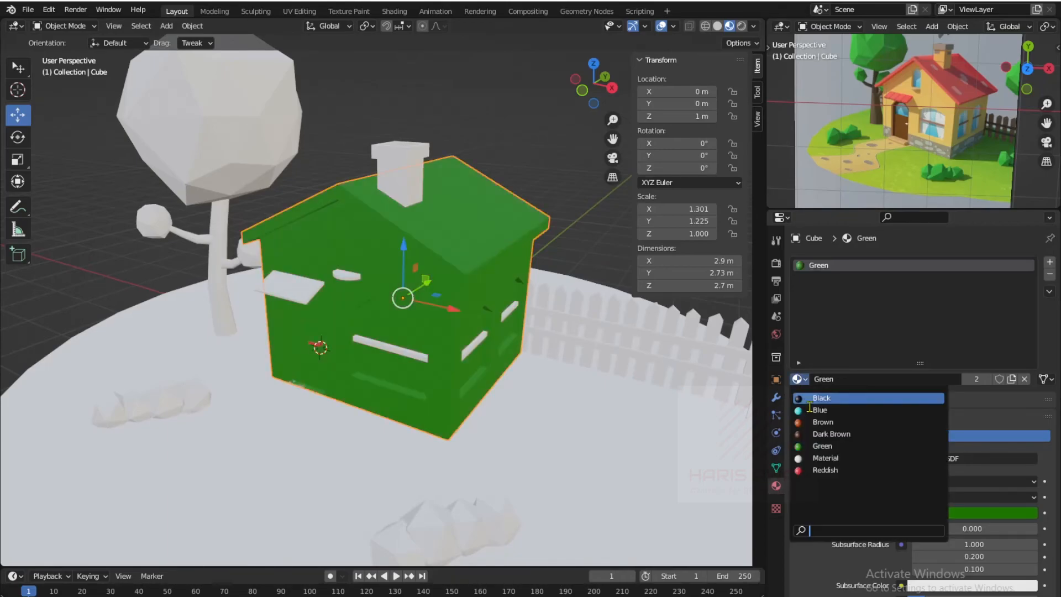
left_click(826, 470)
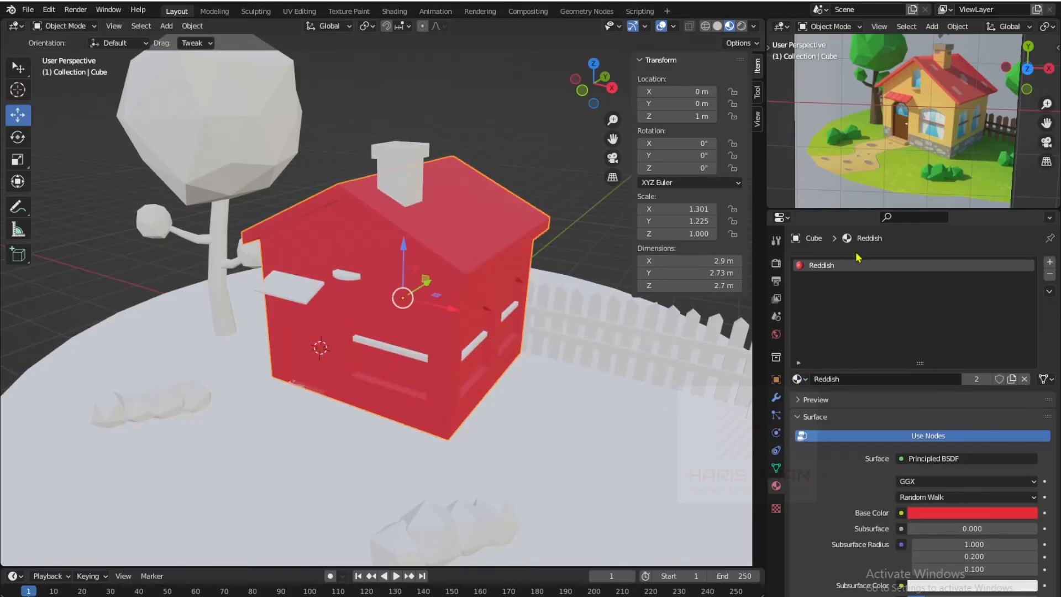
- Add a second material slot to the house body with a new light-yellow material named Yellow
left_click(1049, 264)
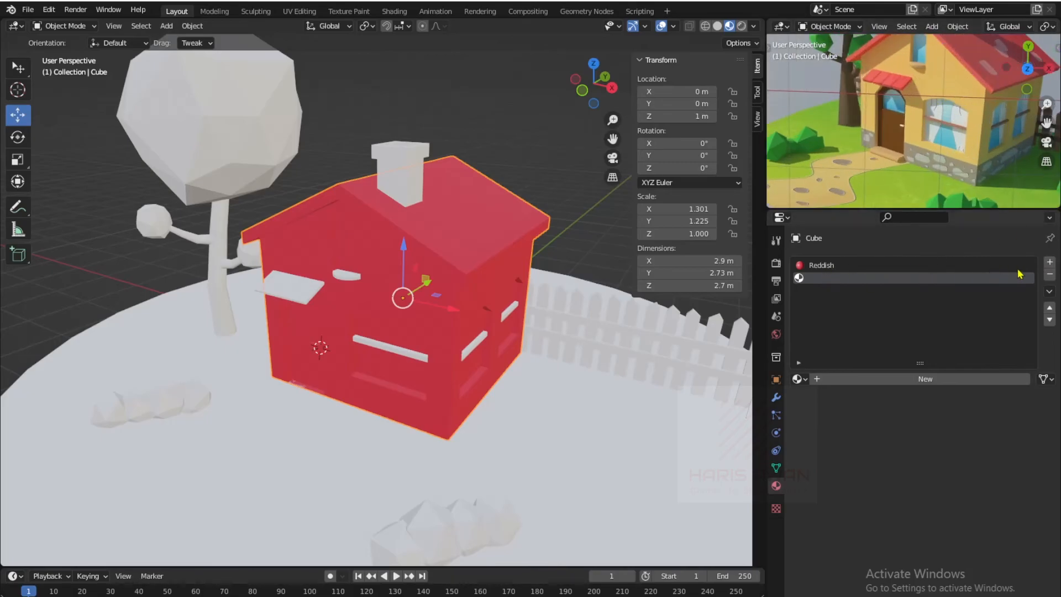
left_click(825, 379)
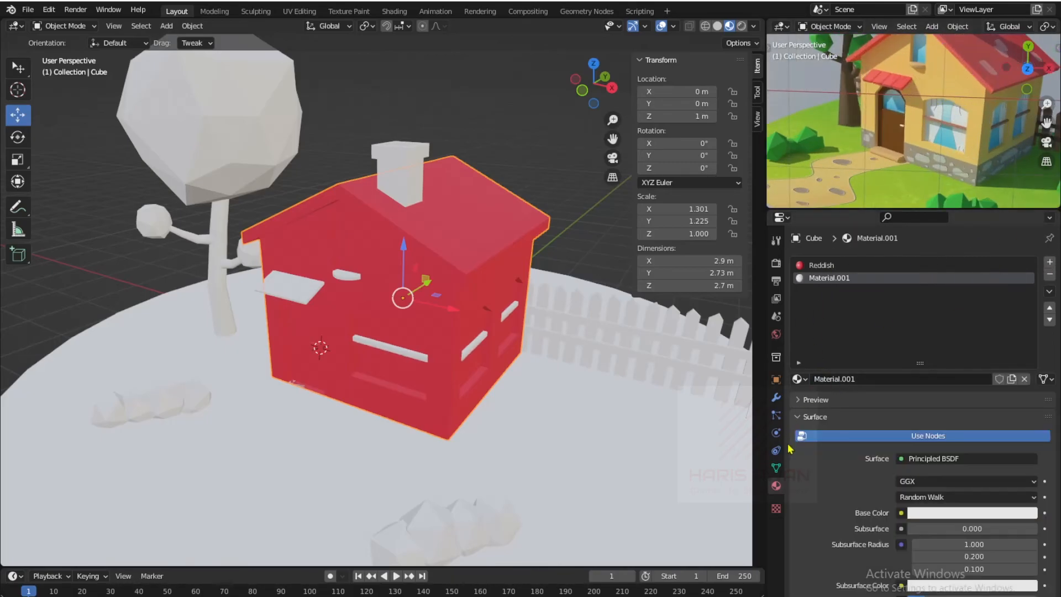
left_click(947, 514)
left_click_drag(956, 391, 953, 395)
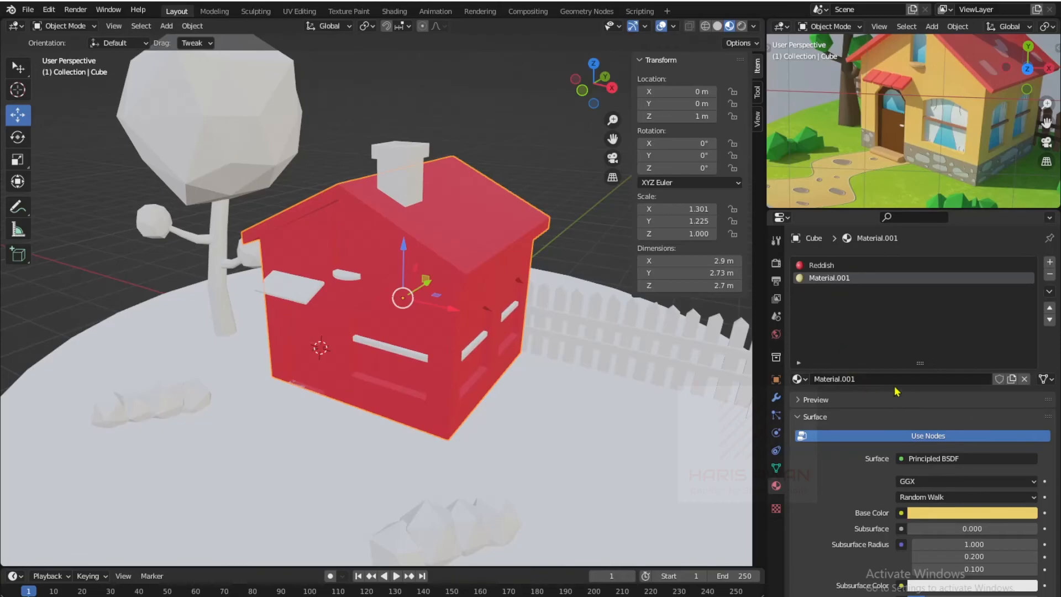
left_click(868, 378)
type("Yellow")
key("Return")
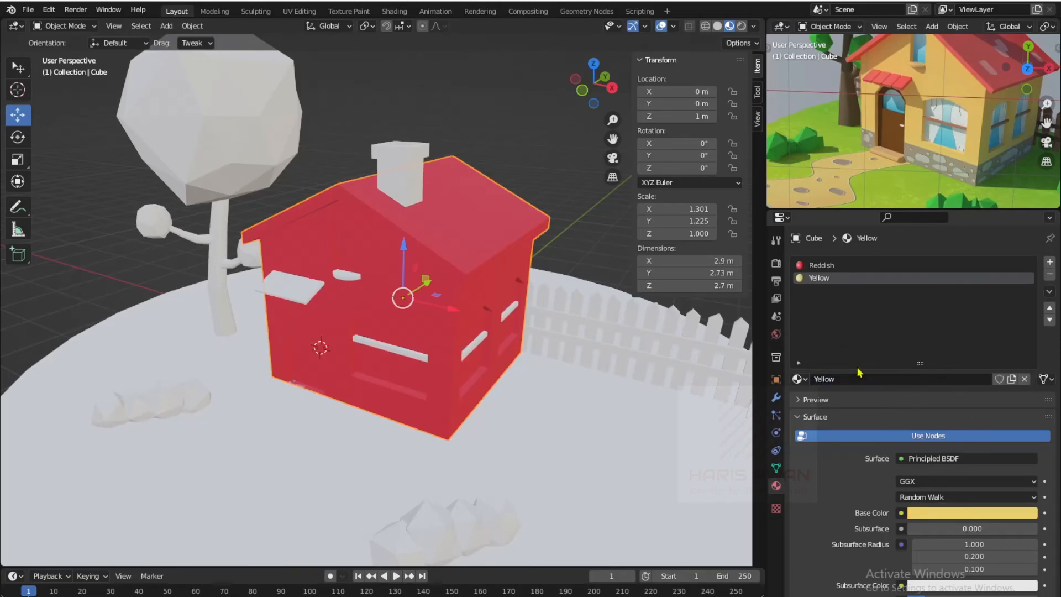
- Select the lower wall faces all the way through the house body in Edit Mode and assign the Yellow material to them
key("Tab")
key("c")
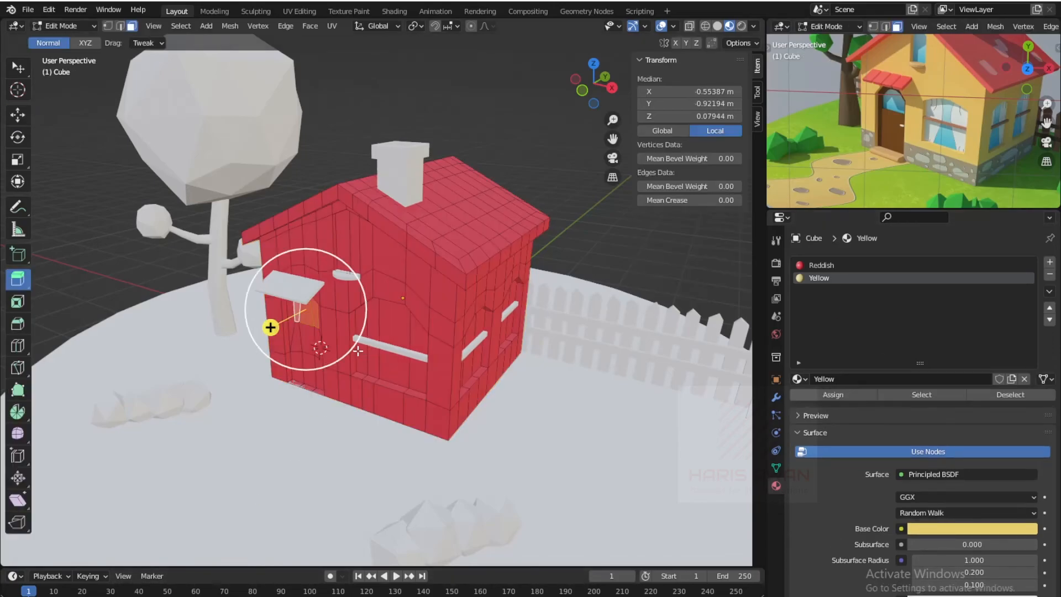
middle_click_drag(270, 327, 297, 327)
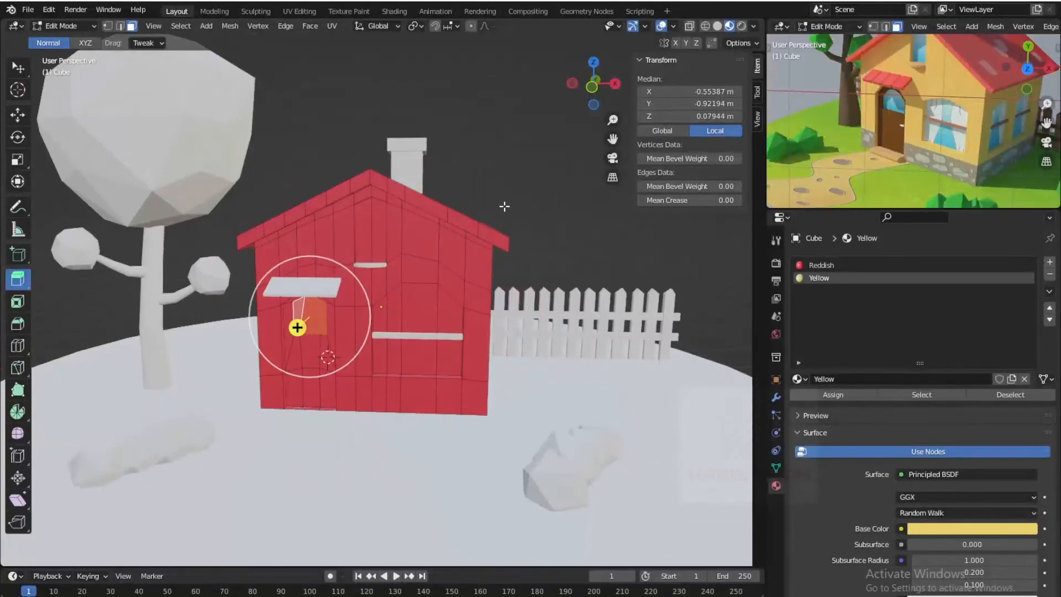
left_click(18, 68)
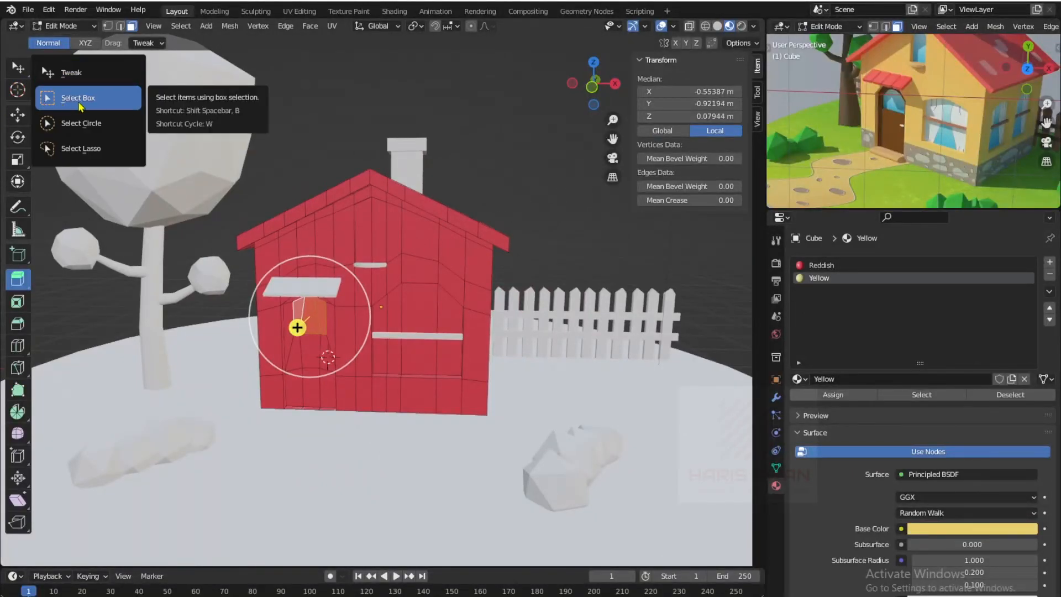
left_click(80, 102)
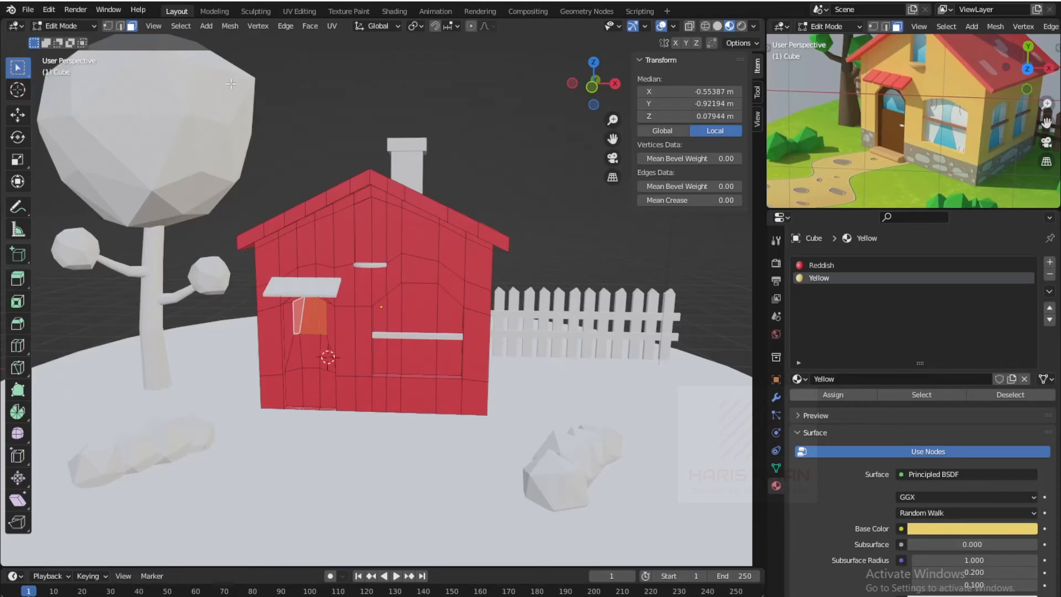
left_click(689, 26)
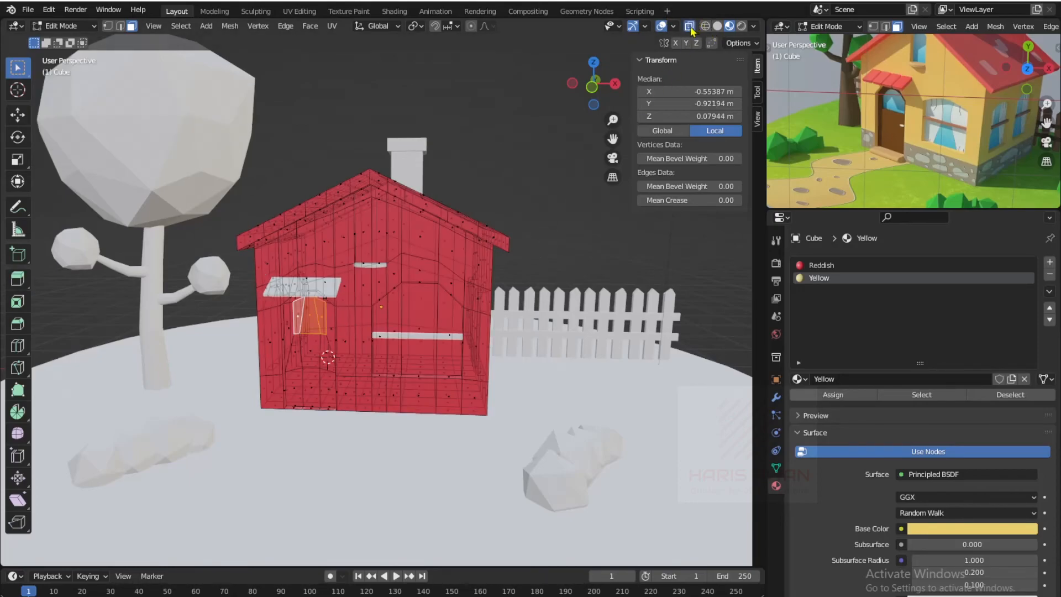
left_click_drag(534, 267, 199, 412)
middle_click_drag(199, 412, 395, 310)
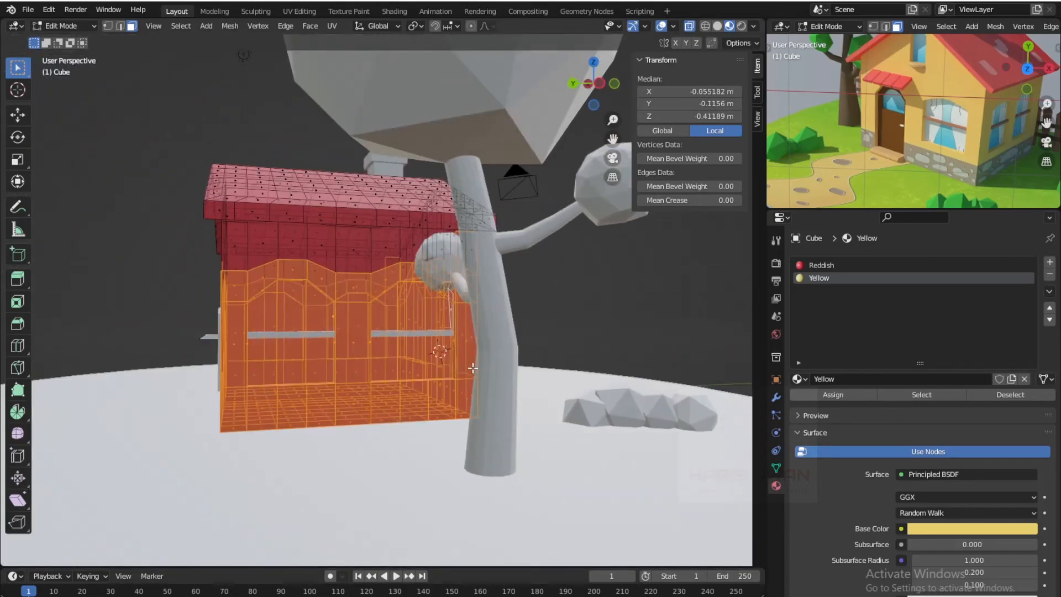
left_click(689, 26)
middle_click_drag(447, 268, 528, 296)
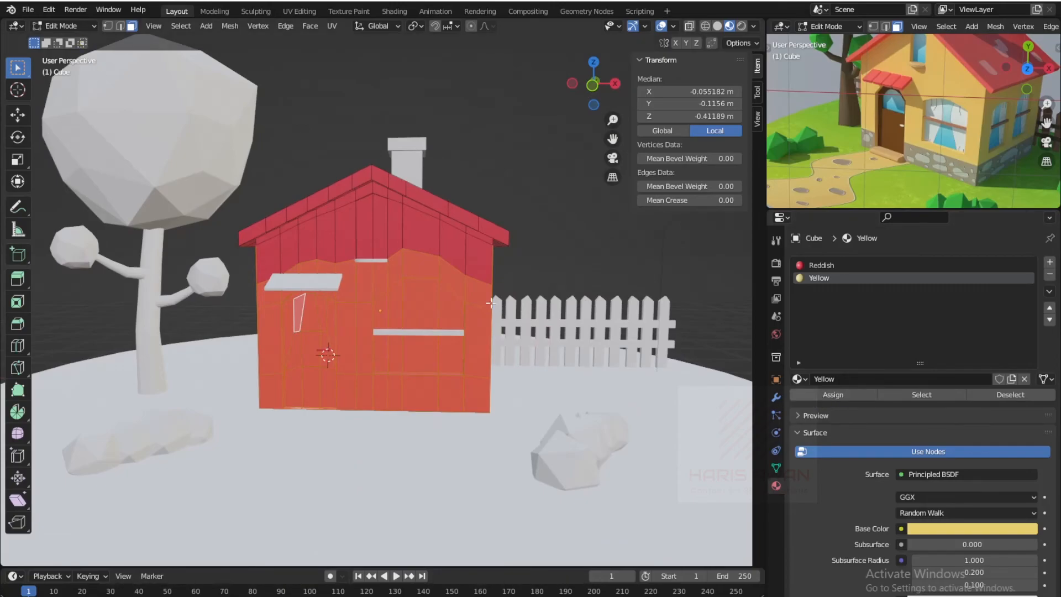
left_click(829, 395)
left_click(591, 298)
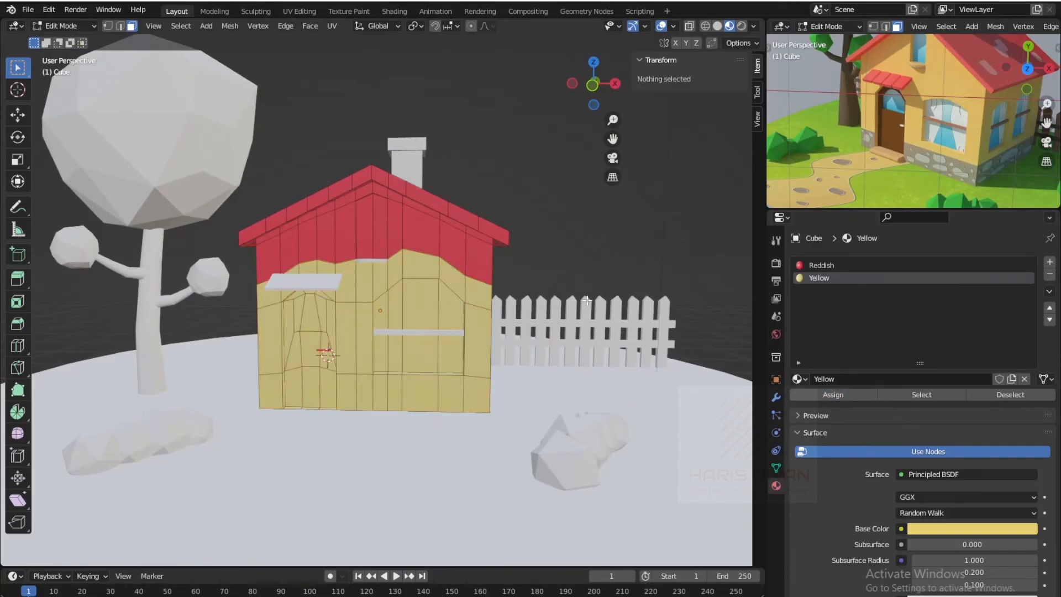
- Select the remaining red upper wall faces on every side of the house, leaving the roof out
left_click_drag(531, 260, 250, 269)
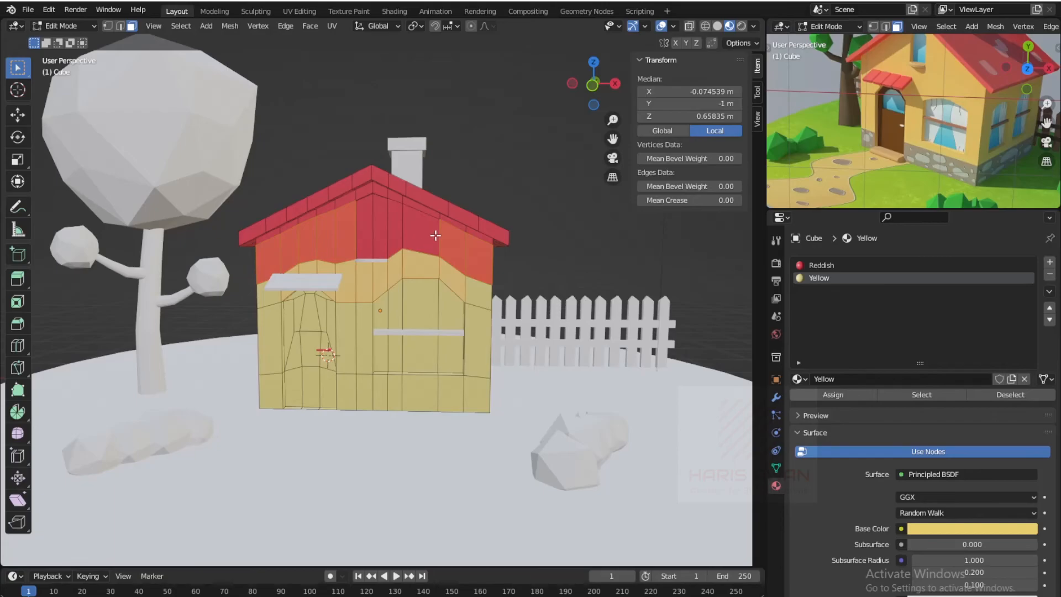
left_click_drag(435, 237, 350, 260, "shift")
middle_click_drag(351, 263, 536, 279)
left_click_drag(552, 278, 192, 299, "shift")
middle_click_drag(192, 299, 457, 249)
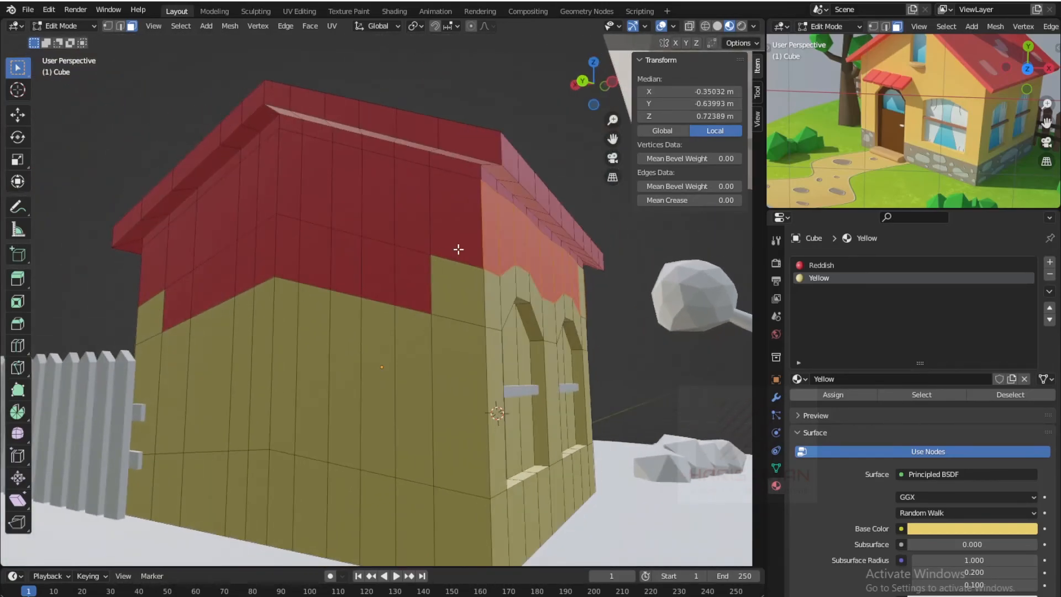
left_click_drag(447, 233, 187, 304, "shift")
middle_click_drag(186, 304, 294, 282)
left_click_drag(426, 164, 244, 276, "shift")
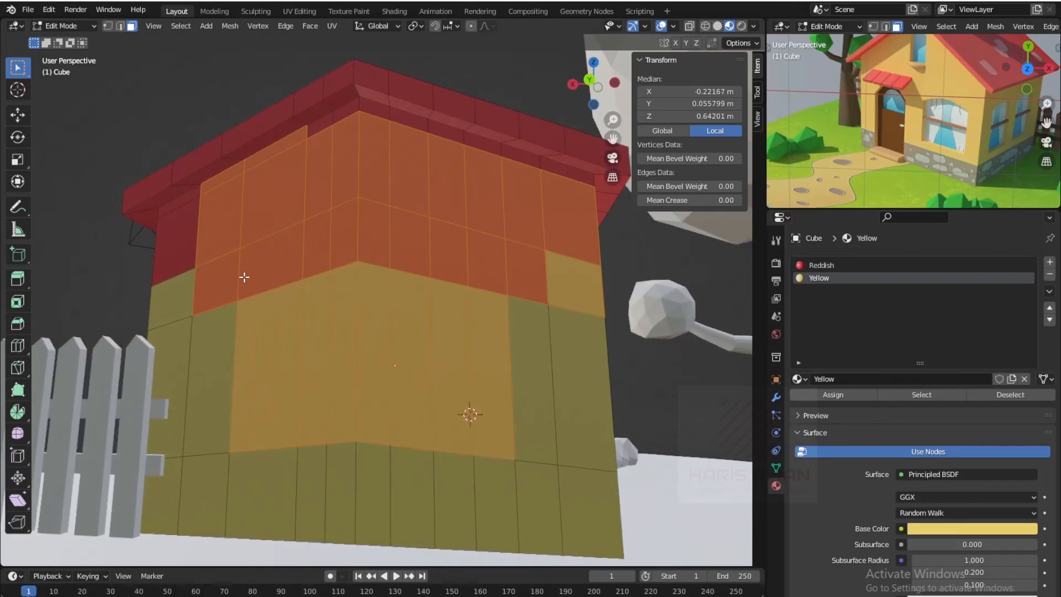
middle_click_drag(293, 205, 406, 191)
left_click_drag(423, 218, 291, 300, "shift")
middle_click_drag(292, 300, 468, 219)
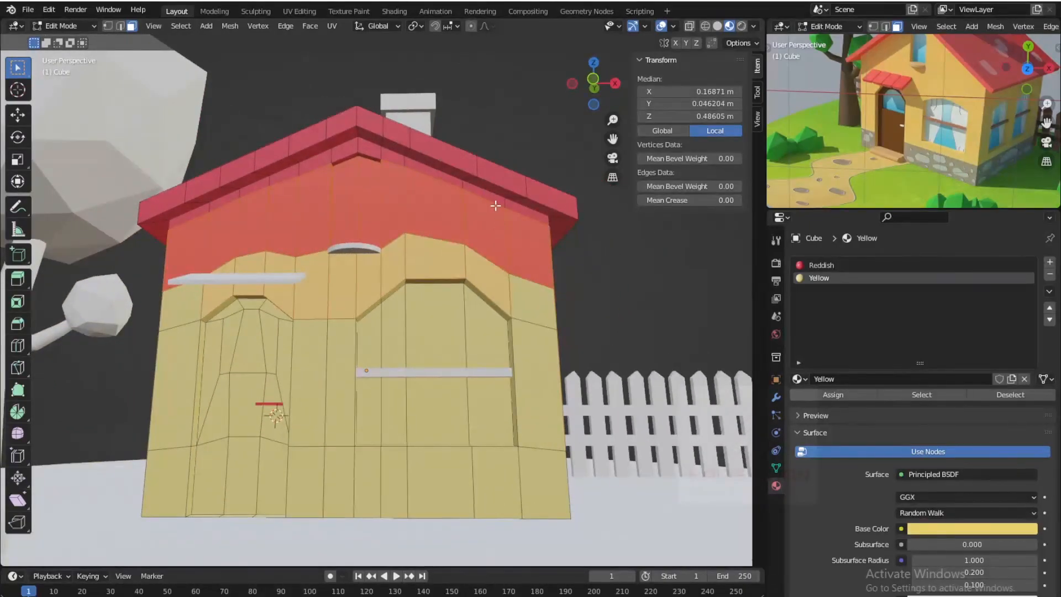
- Add the narrow face strip under the roof eaves to the wall selection, assign Yellow, and return to Object Mode
scroll(508, 206, "up", 2)
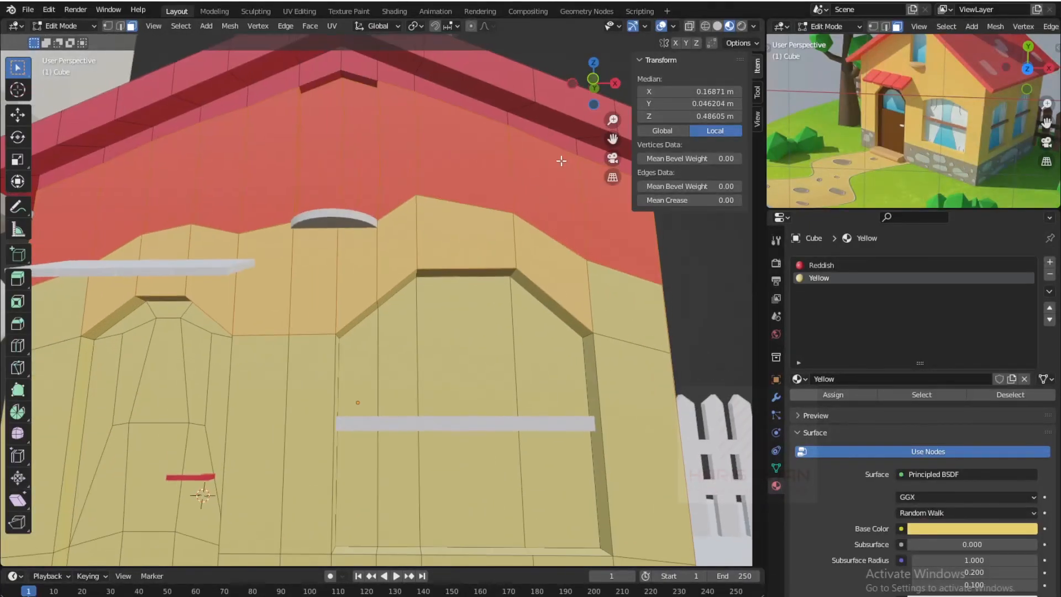
scroll(391, 320, "up", 3)
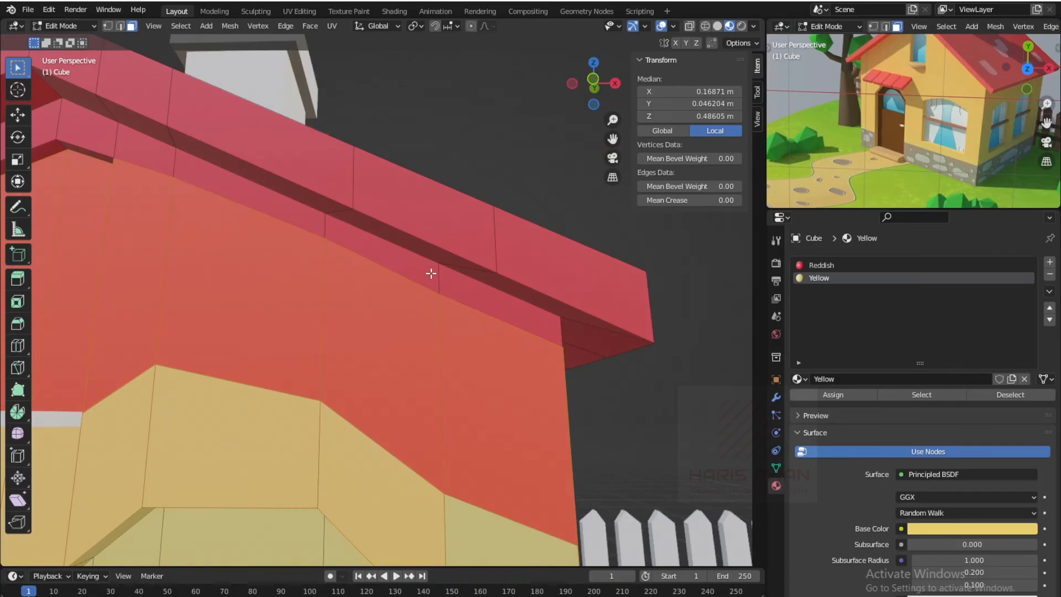
left_click(443, 280, "alt+shift")
scroll(443, 279, "down", 3)
middle_click_drag(296, 310, 658, 361, "shift")
scroll(498, 301, "down", 4)
scroll(658, 360, "down", 4)
left_click(566, 311)
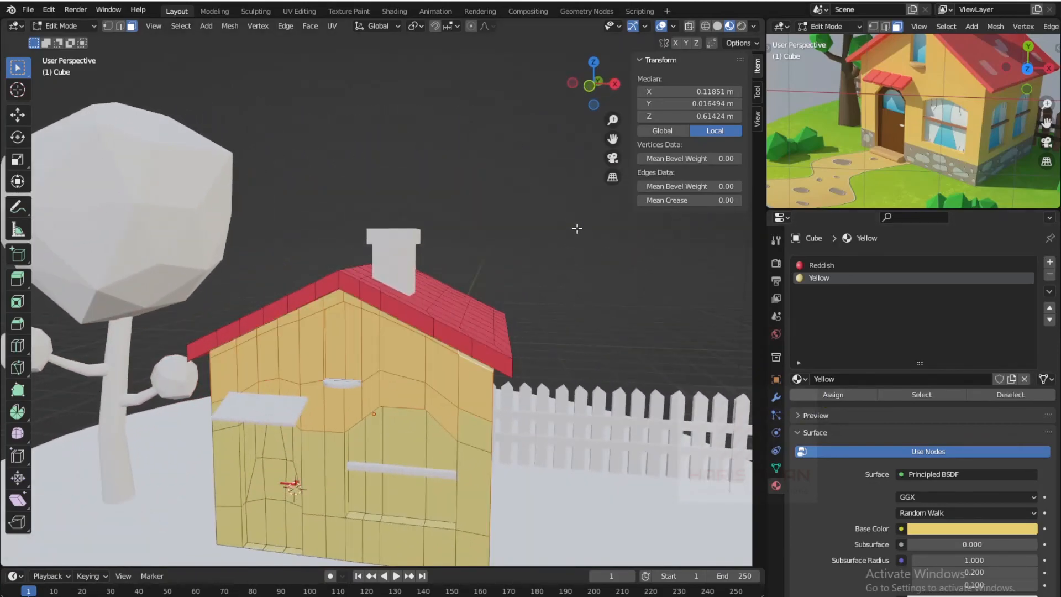
scroll(506, 315, "down", 2)
key("Tab")
- Select the front and fence-side window crossbars and assign the Brown material to the active bar on the side wall's window nearest the front
scroll(505, 314, "up", 5)
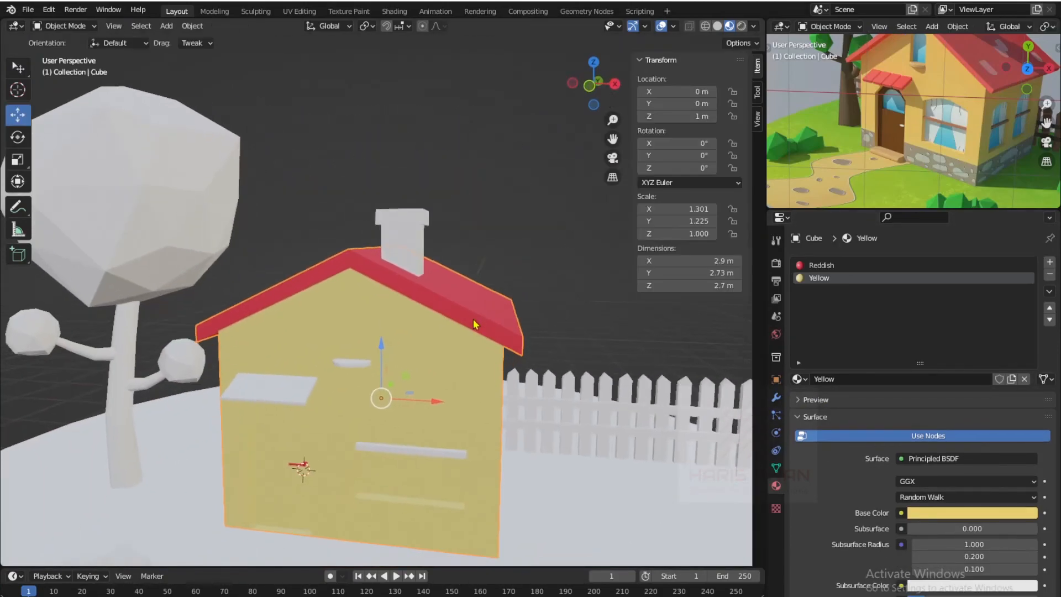
middle_click_drag(468, 308, 474, 369)
scroll(467, 379, "up", 1)
left_click(403, 398)
middle_click_drag(532, 412, 469, 411)
left_click(554, 408, "shift")
left_click(476, 416, "shift")
left_click(820, 379)
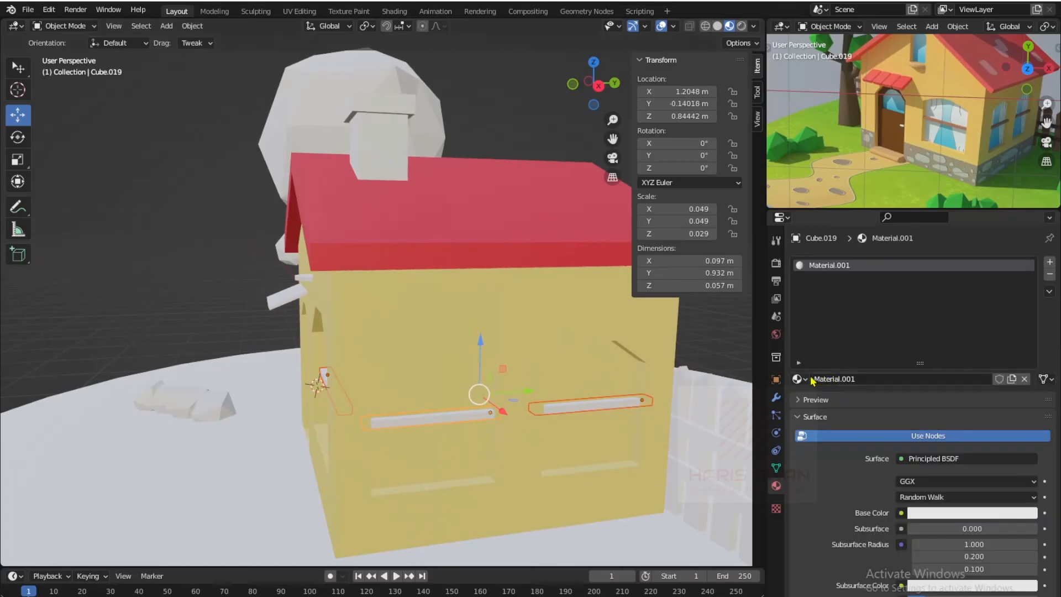
left_click(799, 379)
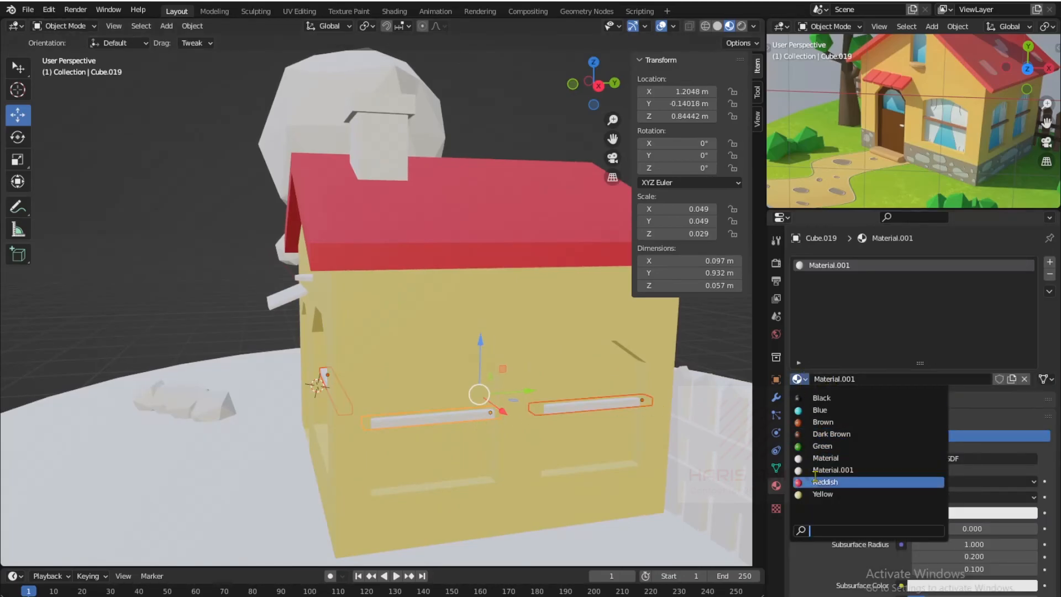
left_click(823, 423)
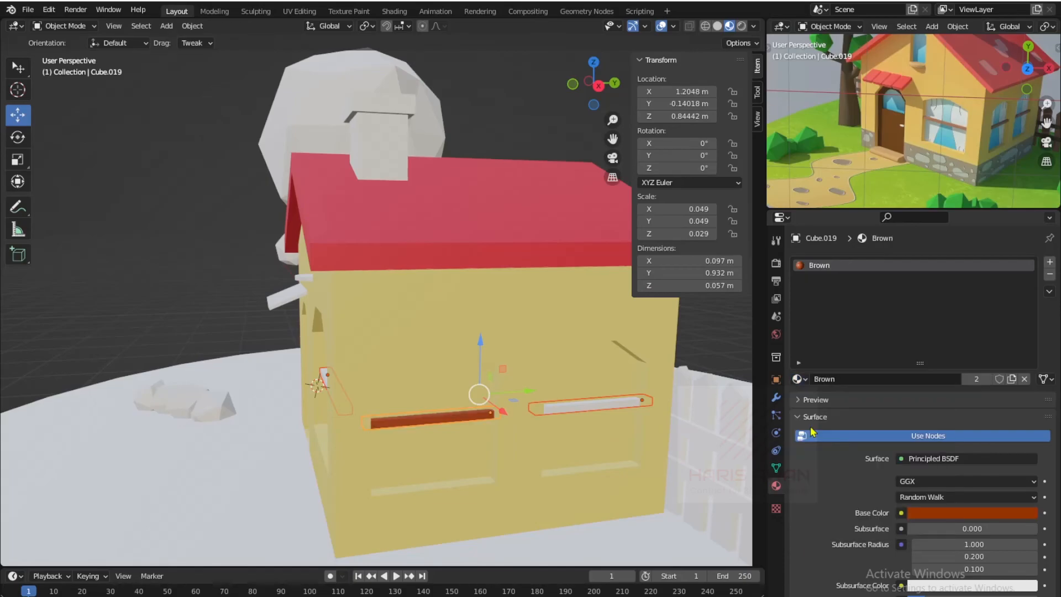
- Assign the Brown material to the crossbar of the rear window on the fence-side wall
left_click(582, 410)
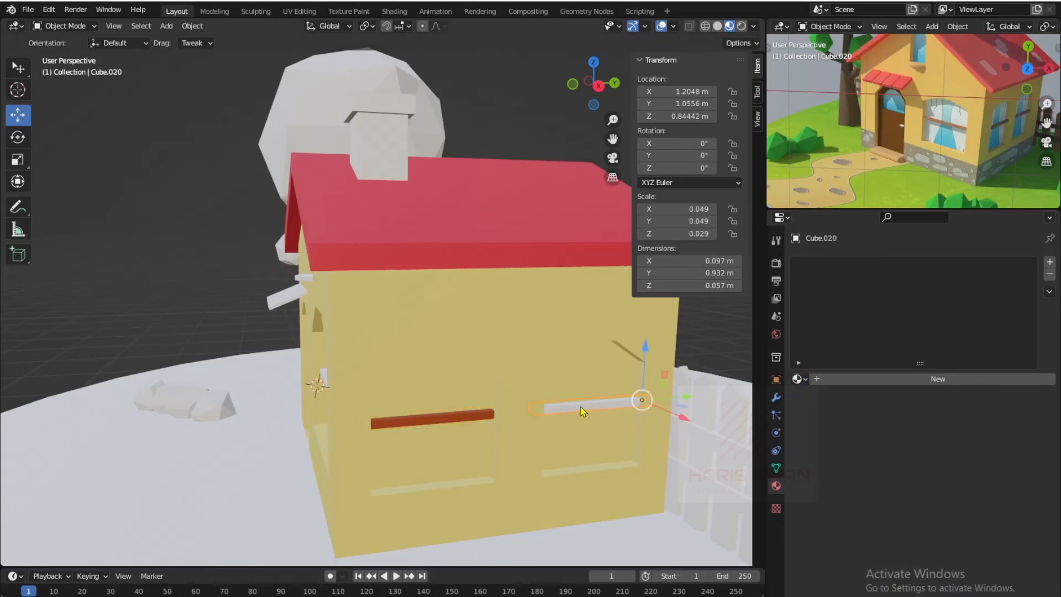
left_click(796, 378)
left_click(862, 382)
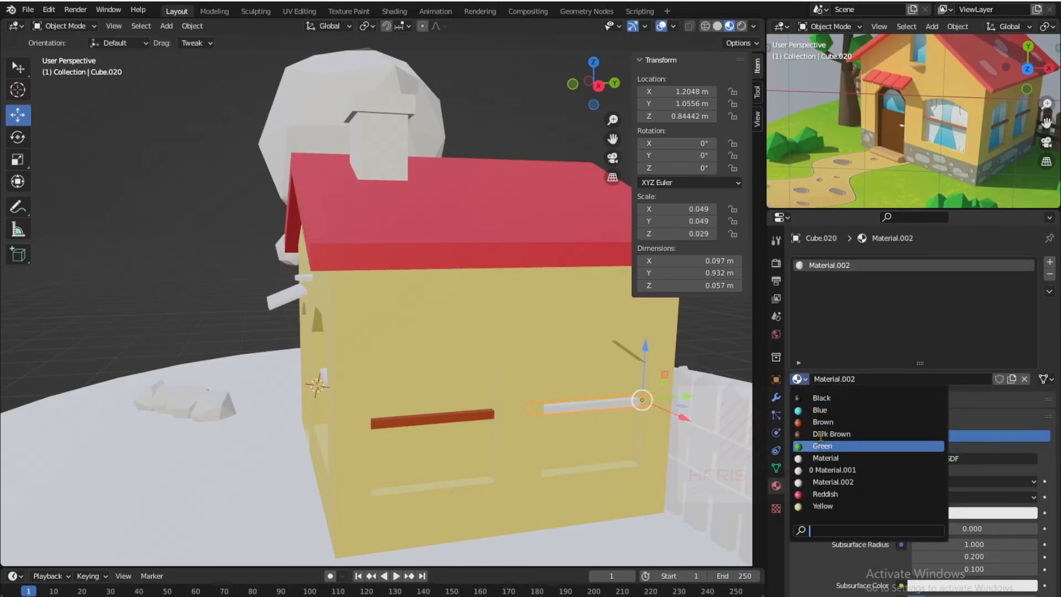
left_click(823, 421)
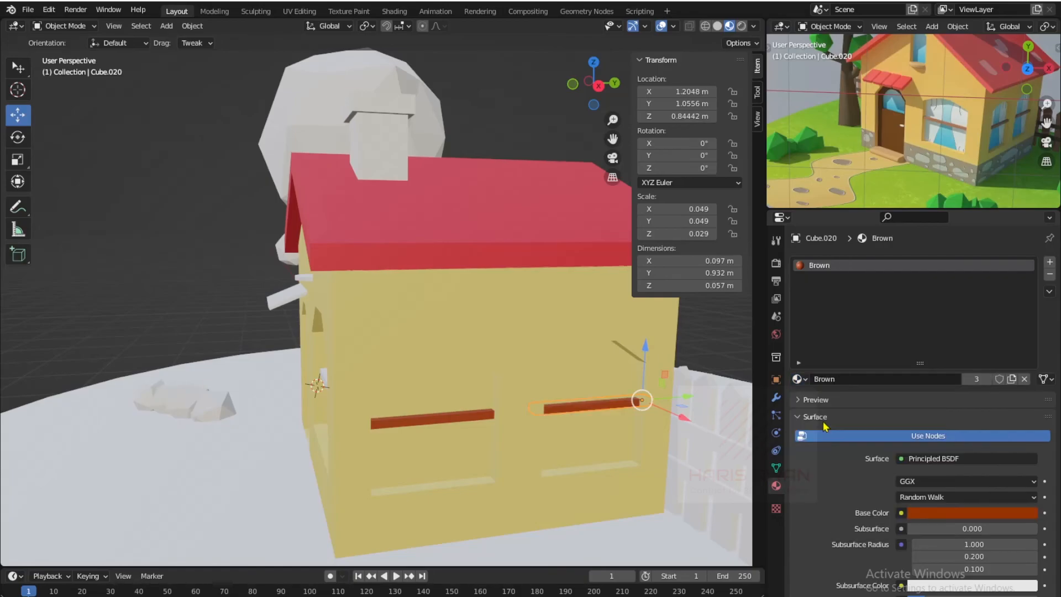
- Assign the Brown material to the crossbar of the large front window
scroll(491, 397, "down", 2)
middle_click_drag(490, 397, 447, 376)
left_click(446, 374)
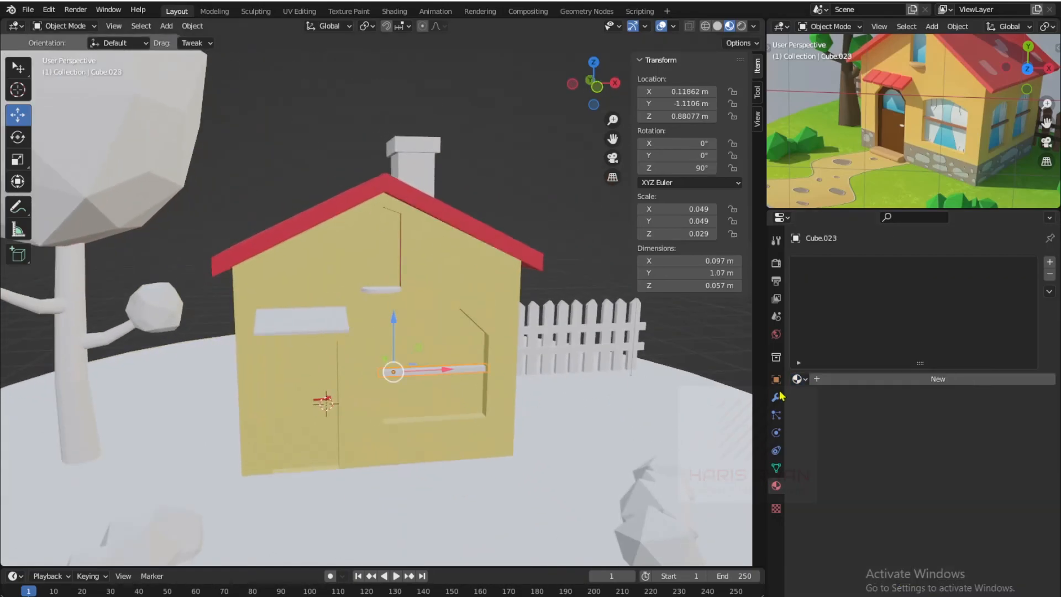
left_click(929, 381)
left_click(797, 379)
left_click(823, 422)
- Assign the Brown material to the crossbar of the tree-side wall's window nearest the front
middle_click_drag(420, 387, 560, 405)
scroll(470, 417, "up", 2)
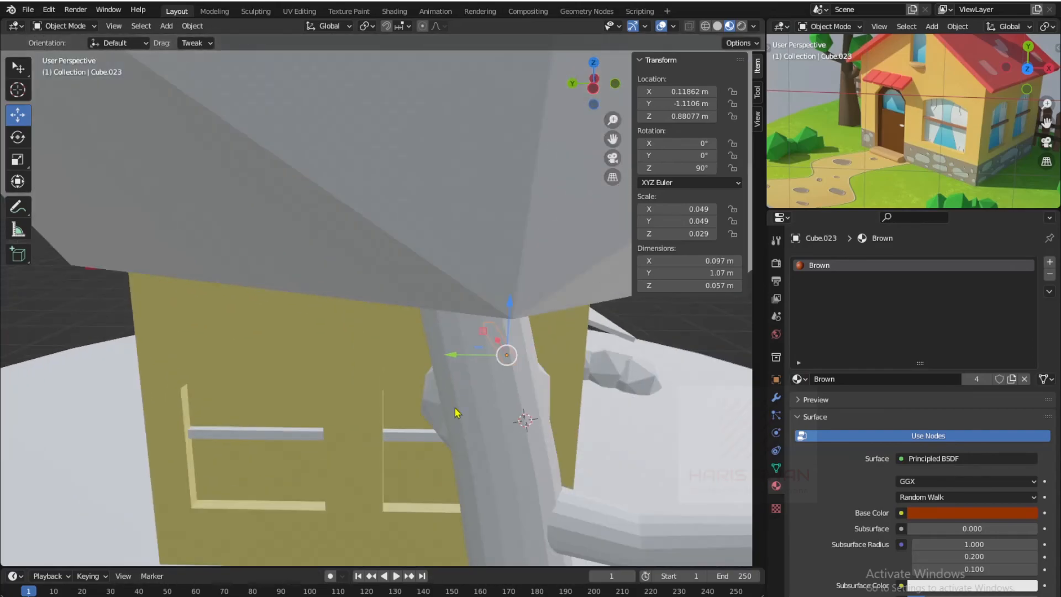
middle_click_drag(443, 414, 490, 403)
left_click(521, 402)
left_click(860, 381)
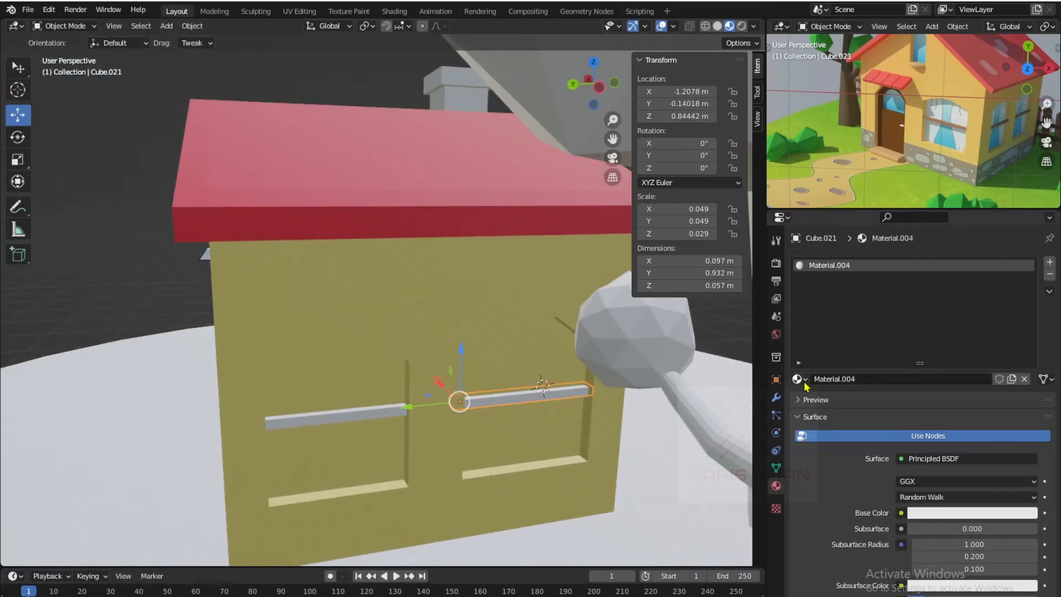
left_click(797, 379)
left_click(823, 422)
- Assign the Brown material to the crossbar of the rear window on the tree-side wall
left_click(343, 414)
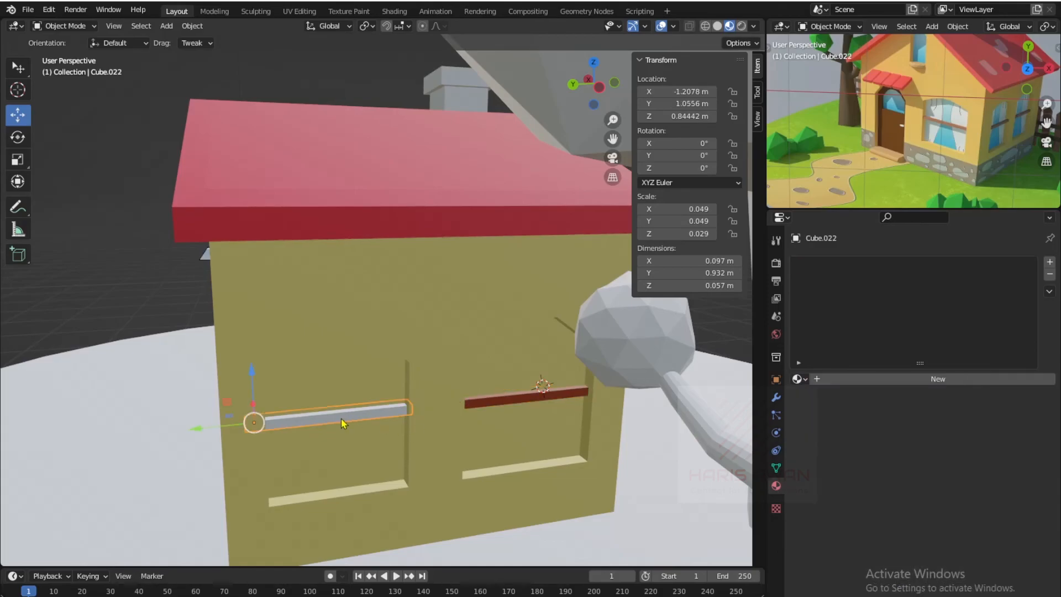
left_click(860, 381)
left_click(798, 379)
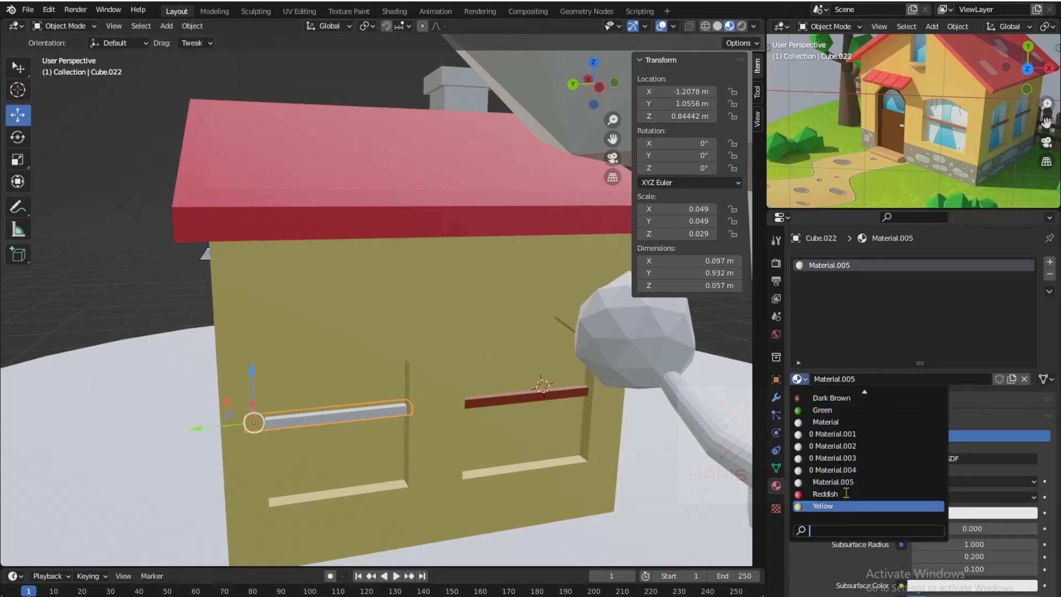
scroll(841, 487, "up", 3)
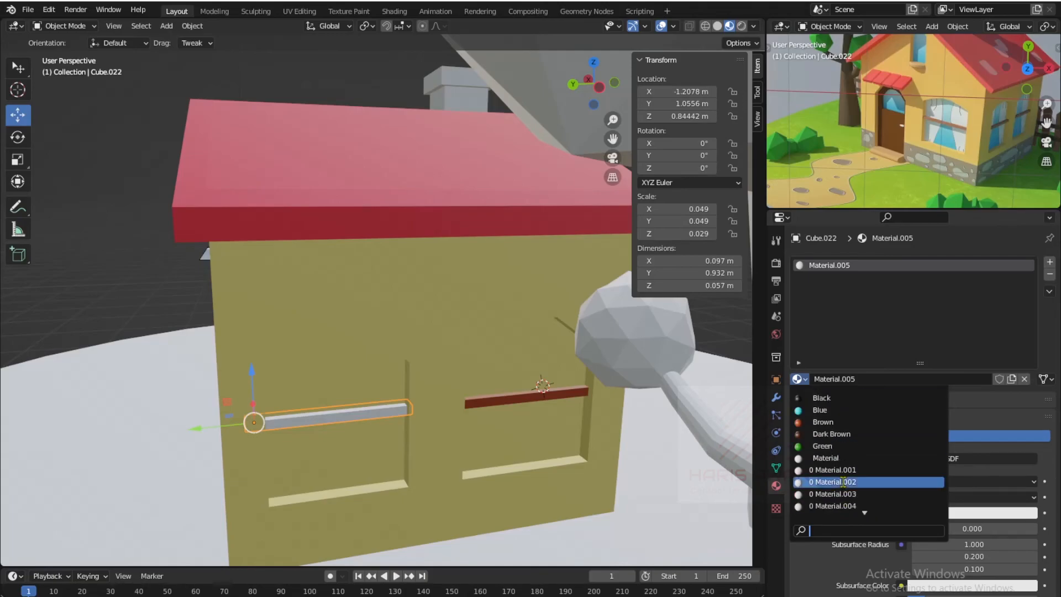
left_click(818, 423)
- Select the door canopy and the rounded ledge below the attic window, and assign the Reddish material to the active ledge
scroll(517, 376, "down", 5)
middle_click_drag(70, 264, 426, 326)
middle_click_drag(452, 277, 502, 310)
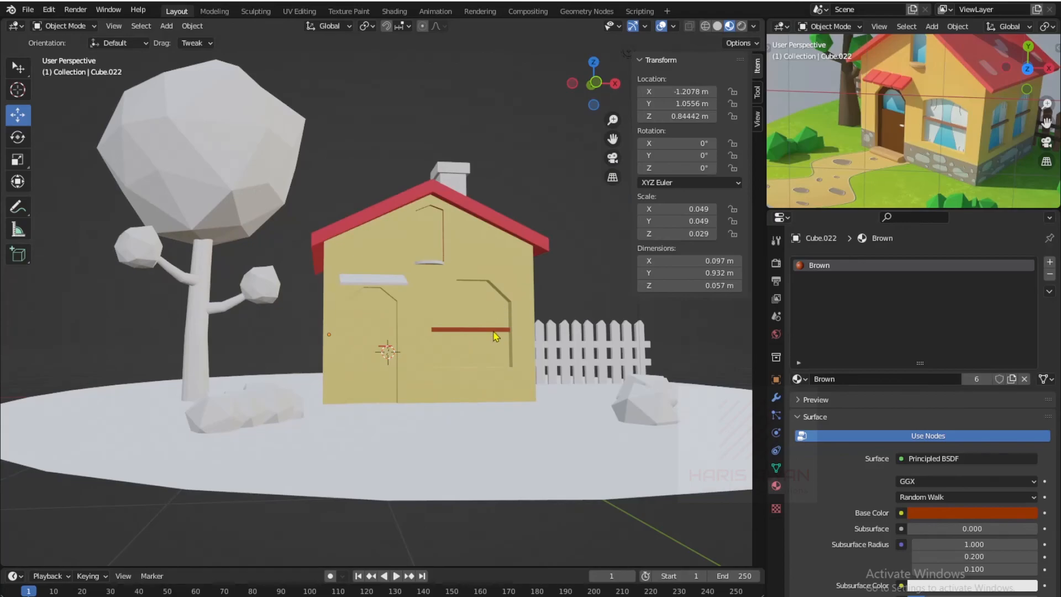
scroll(494, 353, "up", 4)
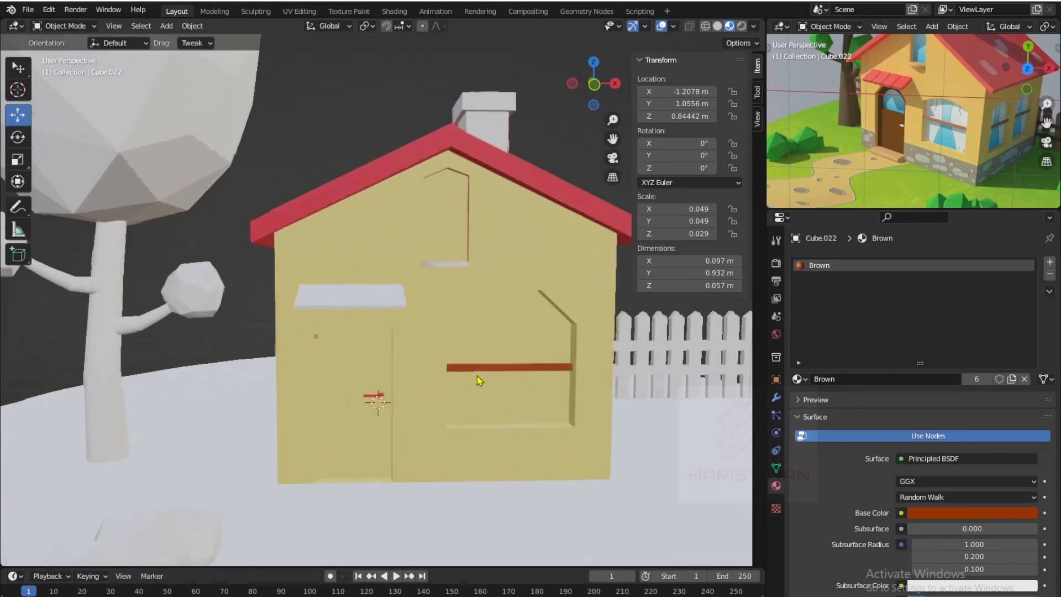
left_click(450, 310)
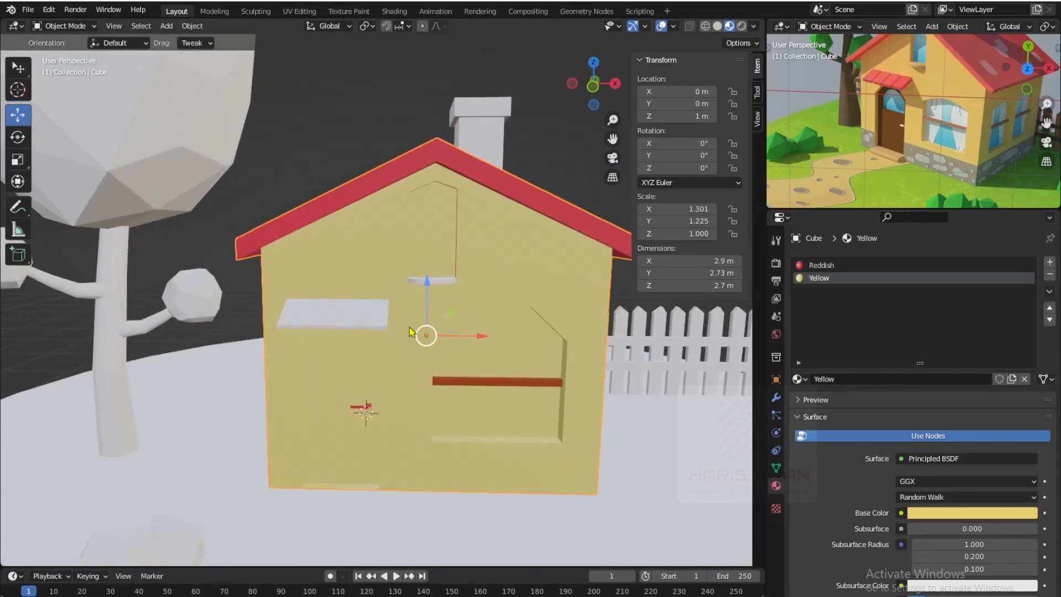
left_click(381, 322)
left_click(439, 283, "shift")
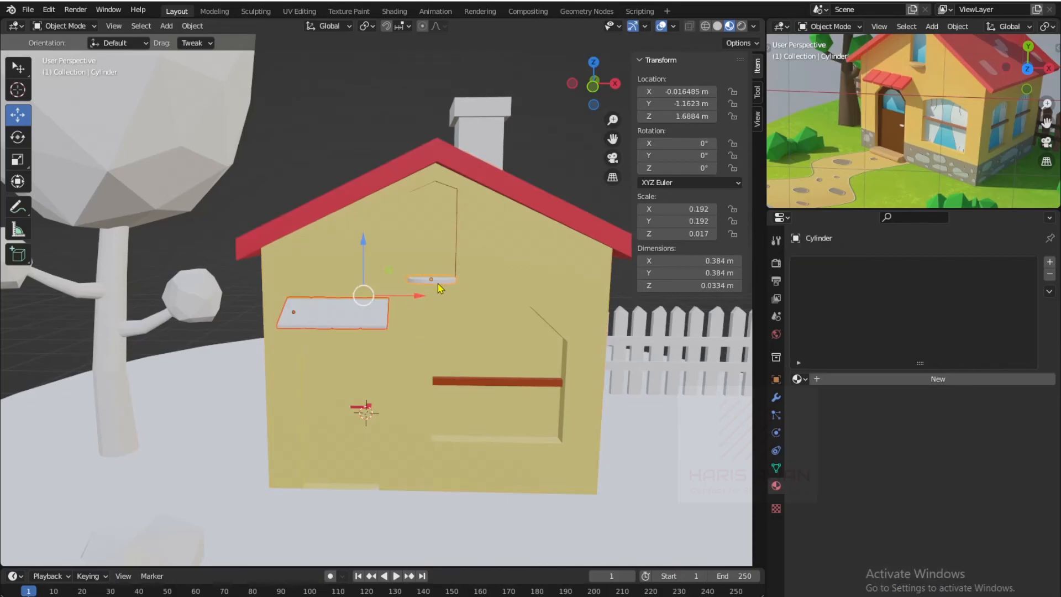
left_click(817, 380)
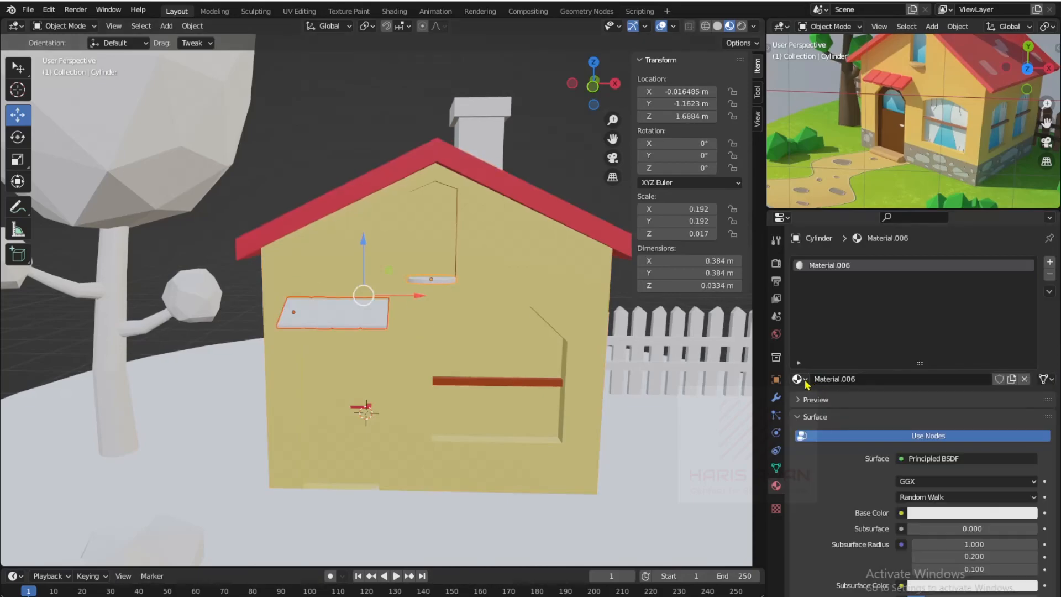
left_click(798, 379)
left_click(826, 495)
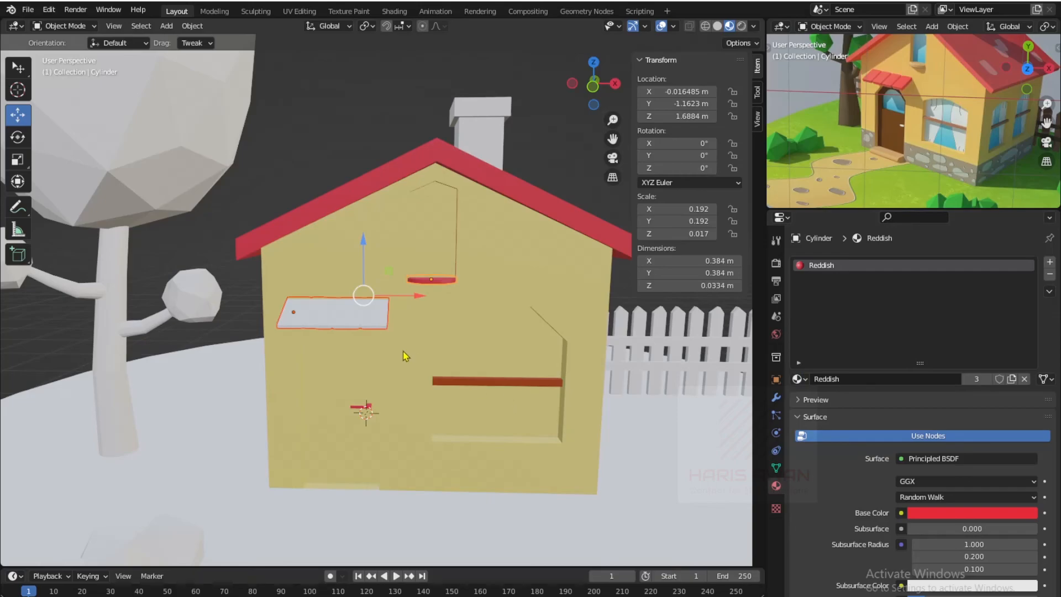
- Assign the existing Reddish material to the sloped canopy above the front door
left_click(381, 325)
left_click(827, 380)
left_click(798, 379)
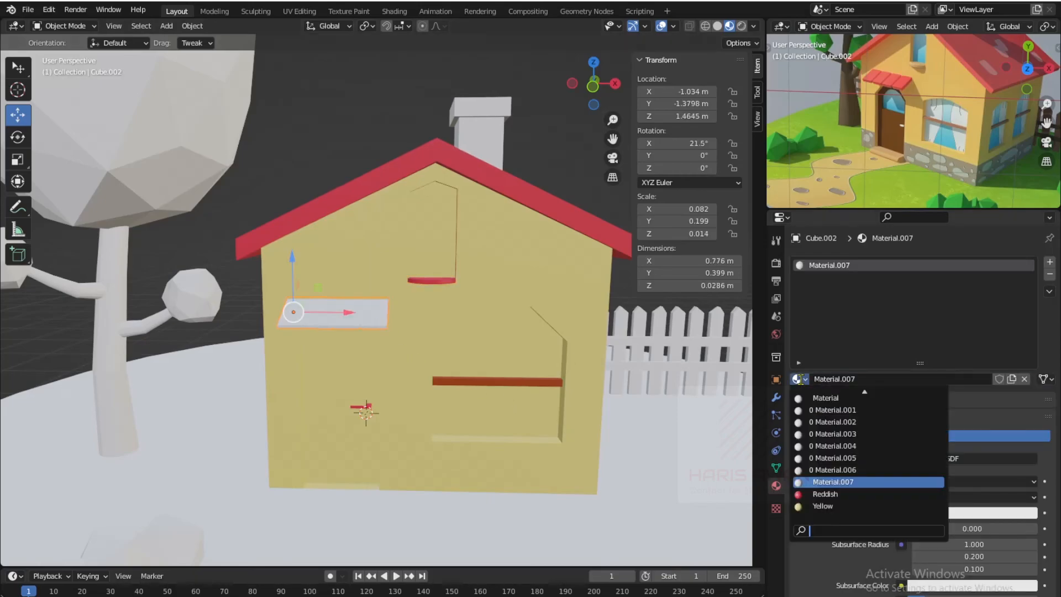
left_click(816, 495)
- Open the house mesh for editing and select the pane faces of the large front window
scroll(393, 284, "down", 4)
middle_click_drag(478, 274, 439, 268)
scroll(450, 293, "up", 2)
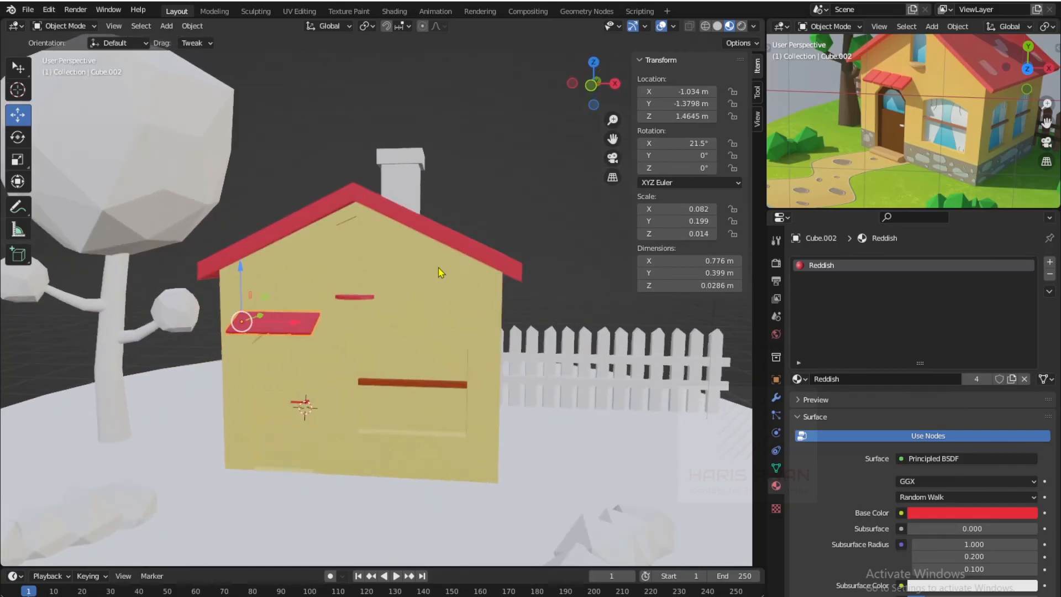
scroll(449, 287, "up", 2)
left_click(455, 306)
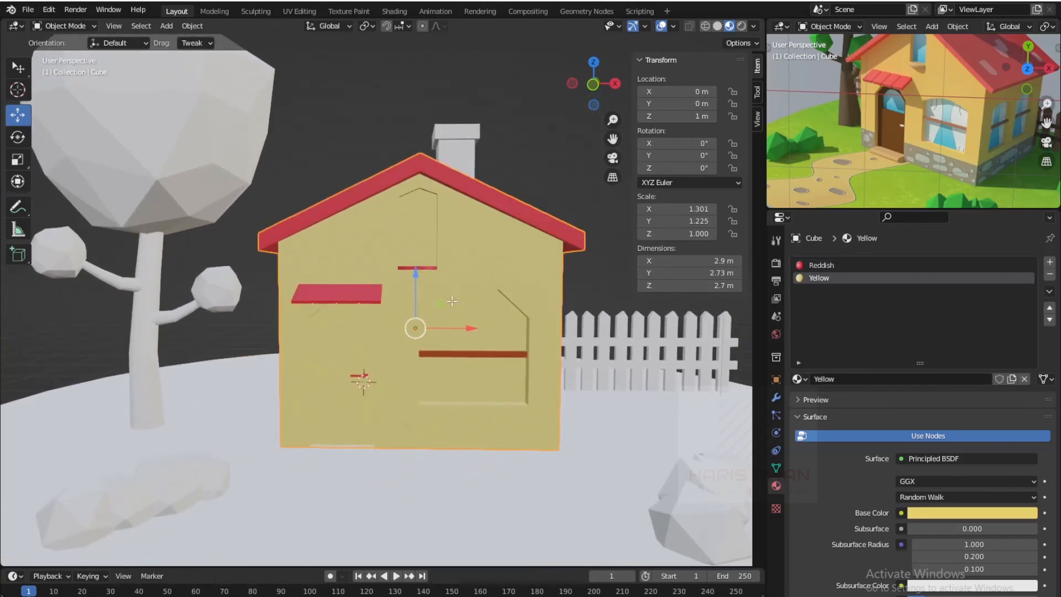
key("Tab")
scroll(452, 301, "up", 3)
scroll(548, 365, "up", 2)
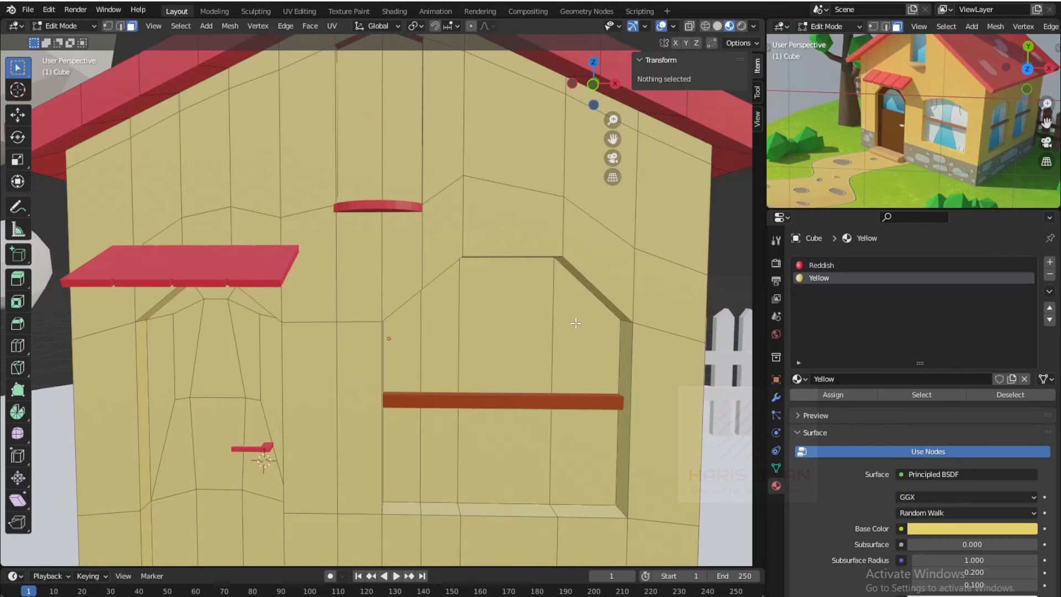
left_click(511, 340)
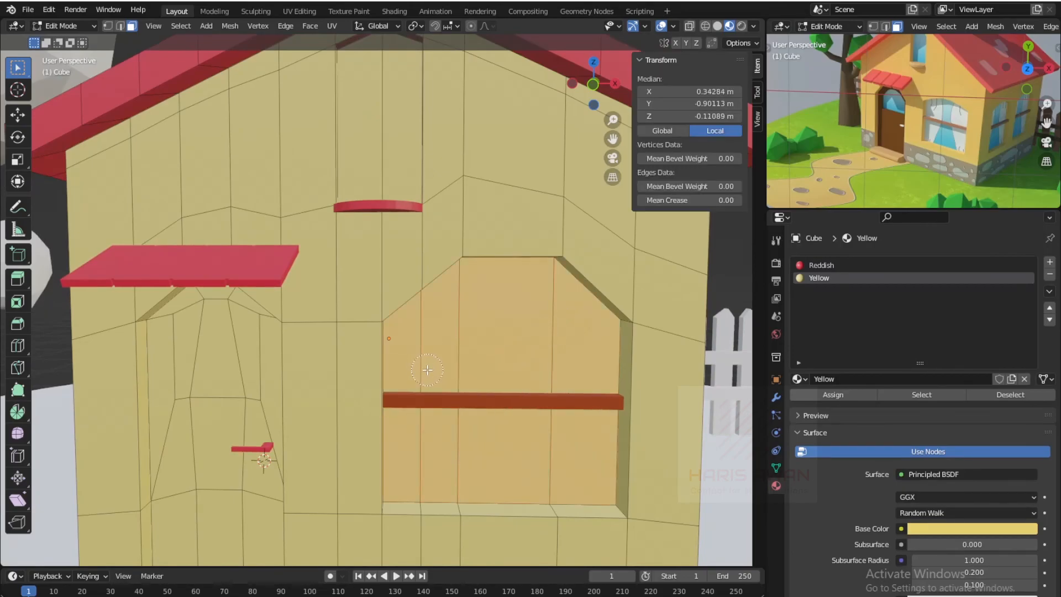
- Add a third material slot to the house and set it to the existing Blue material
left_click(1049, 262)
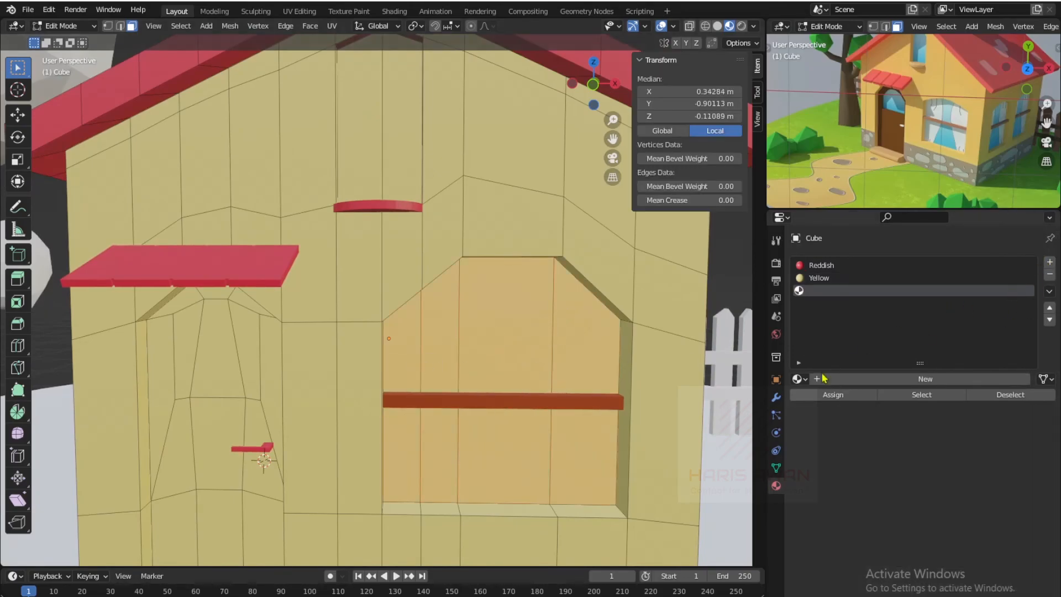
left_click(914, 378)
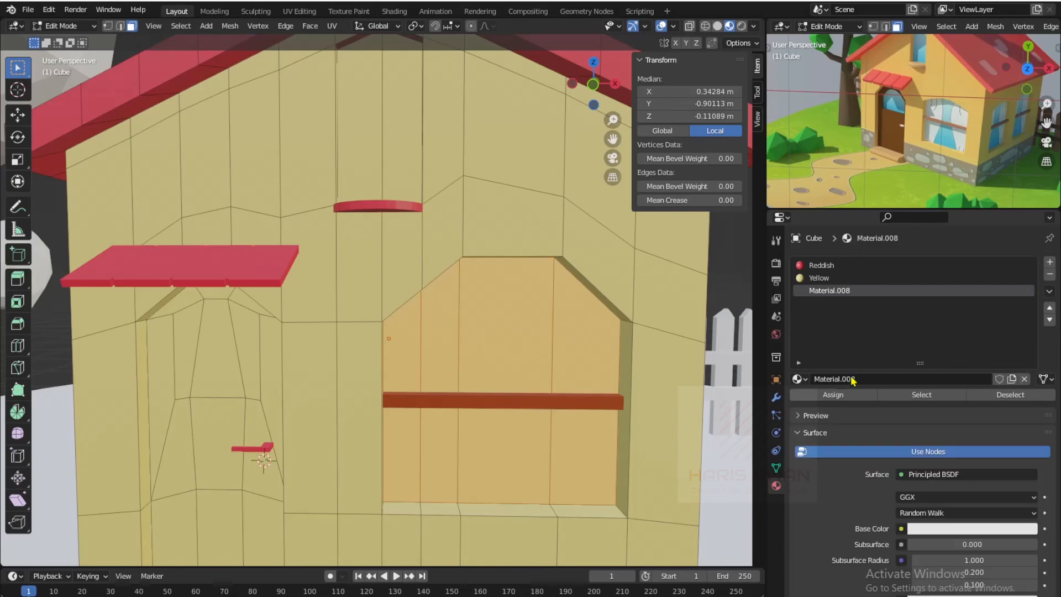
left_click(798, 378)
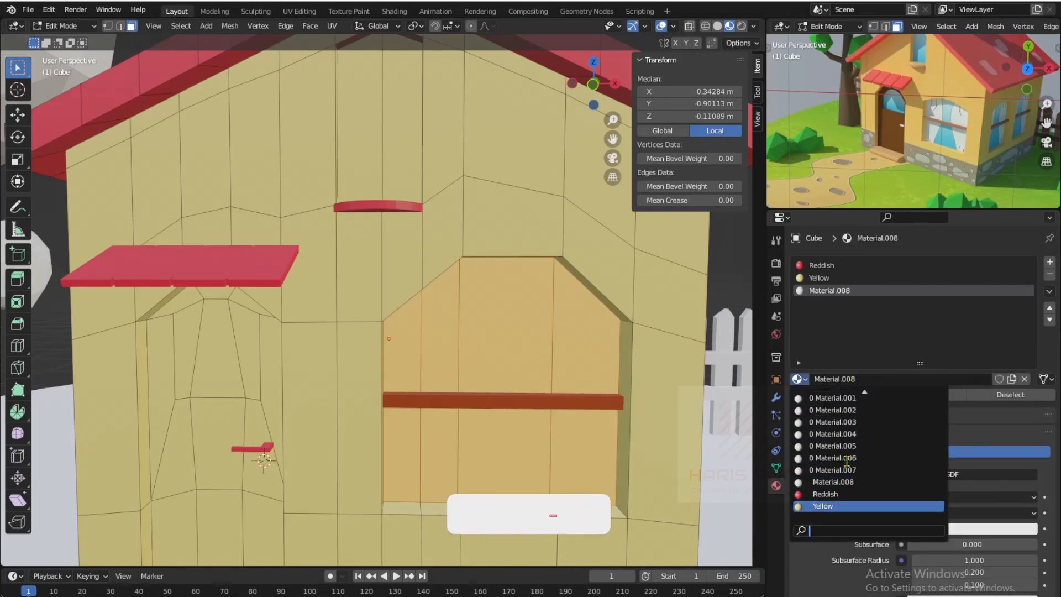
left_click(798, 379)
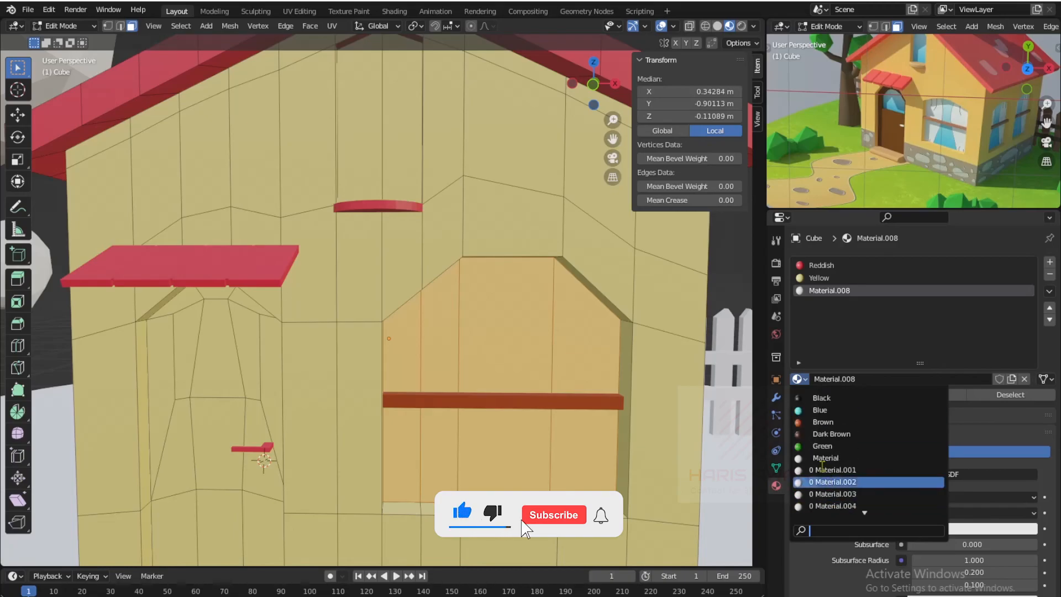
left_click(820, 411)
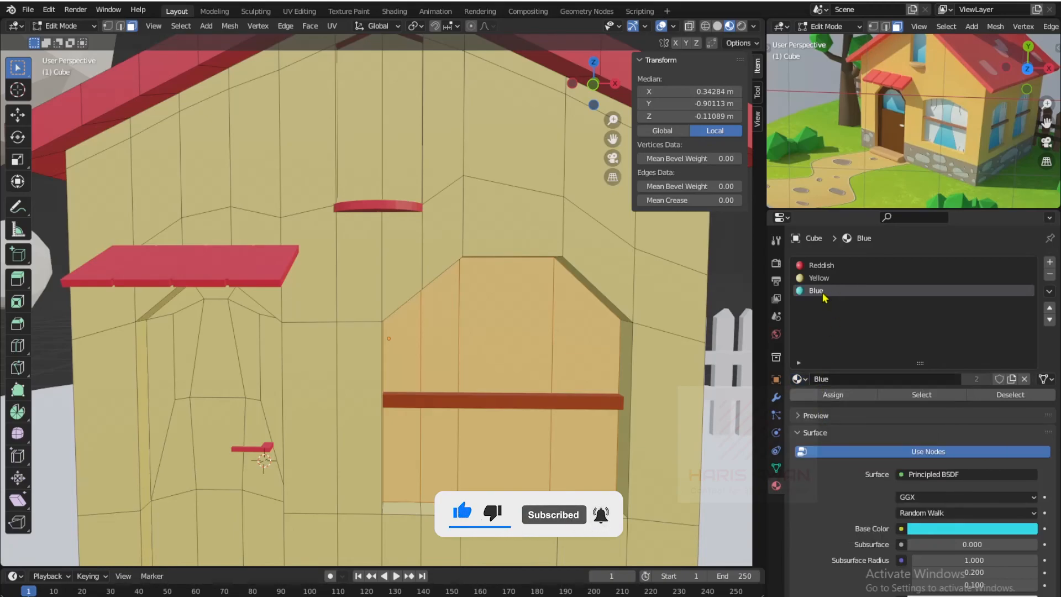
- Reselect all pane faces of the large front window, assign the Blue material to them, and leave mesh editing
scroll(456, 328, "down", 5)
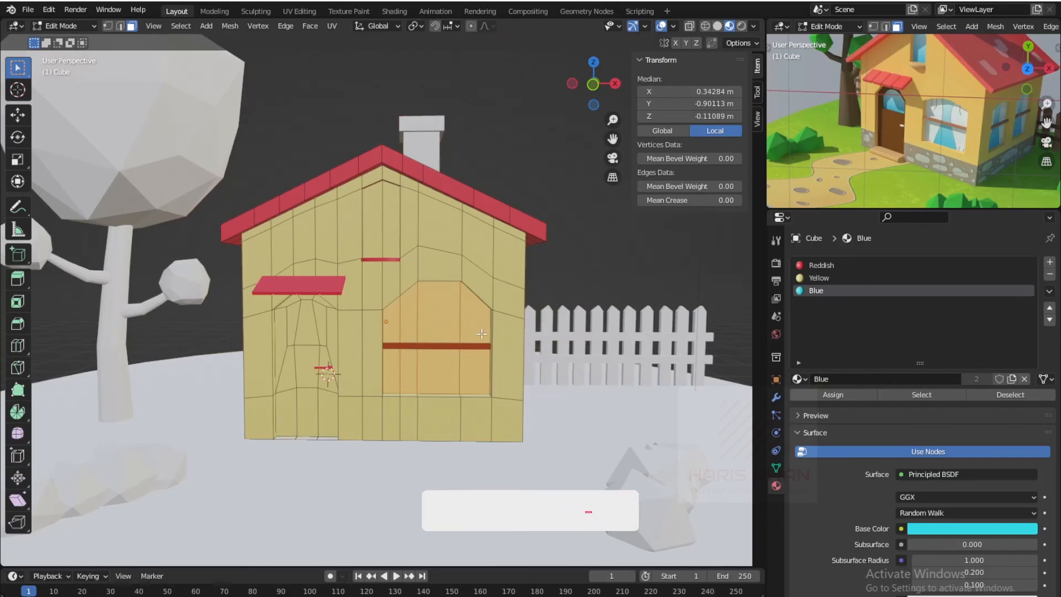
scroll(457, 328, "up", 3)
left_click(527, 335)
left_click(469, 343, "shift")
left_click(420, 352, "shift")
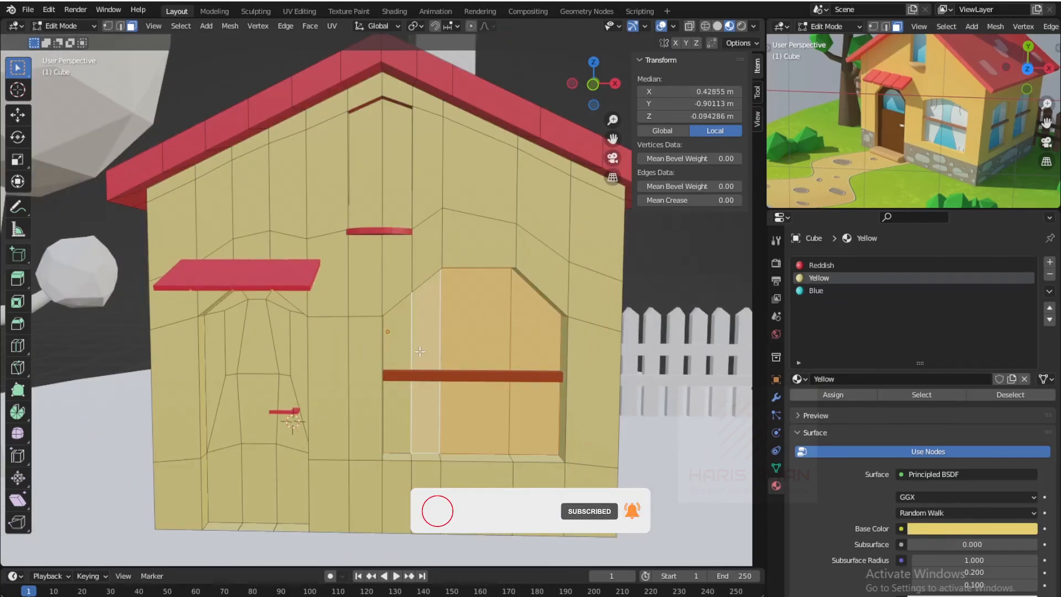
left_click(409, 354, "shift")
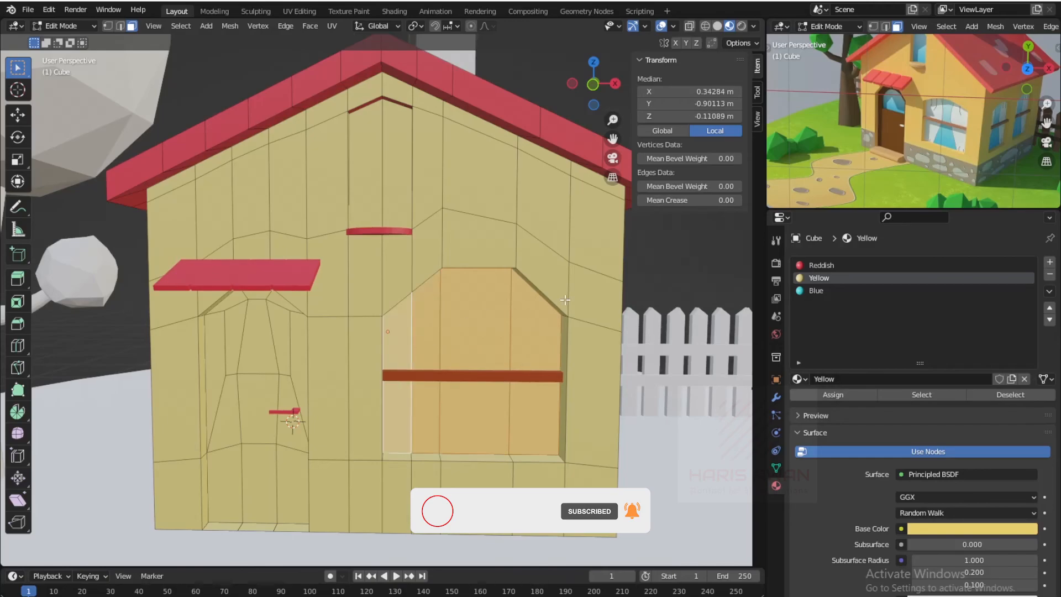
left_click(826, 291)
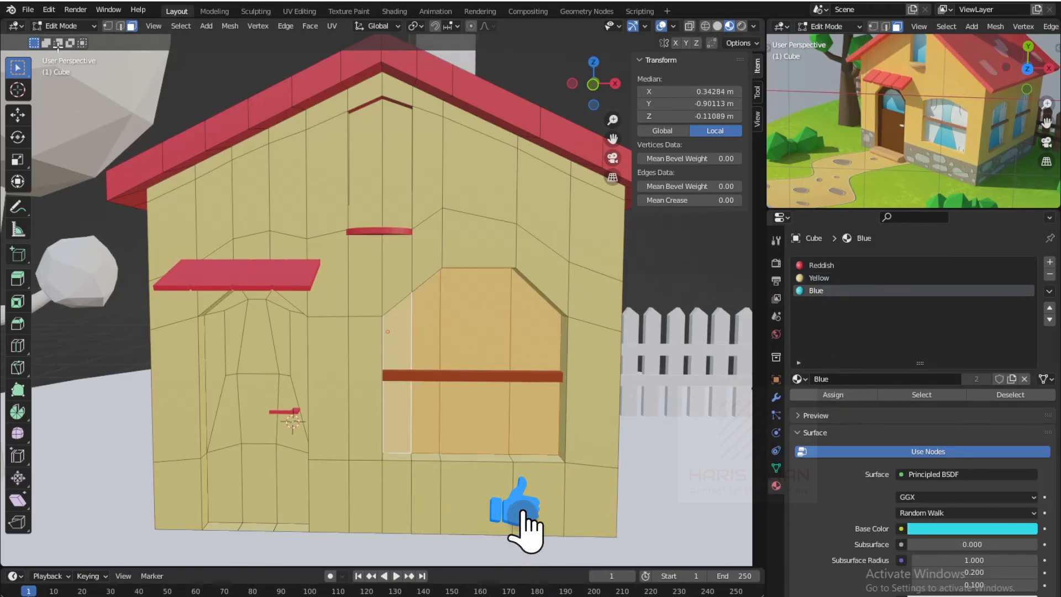
left_click(827, 396)
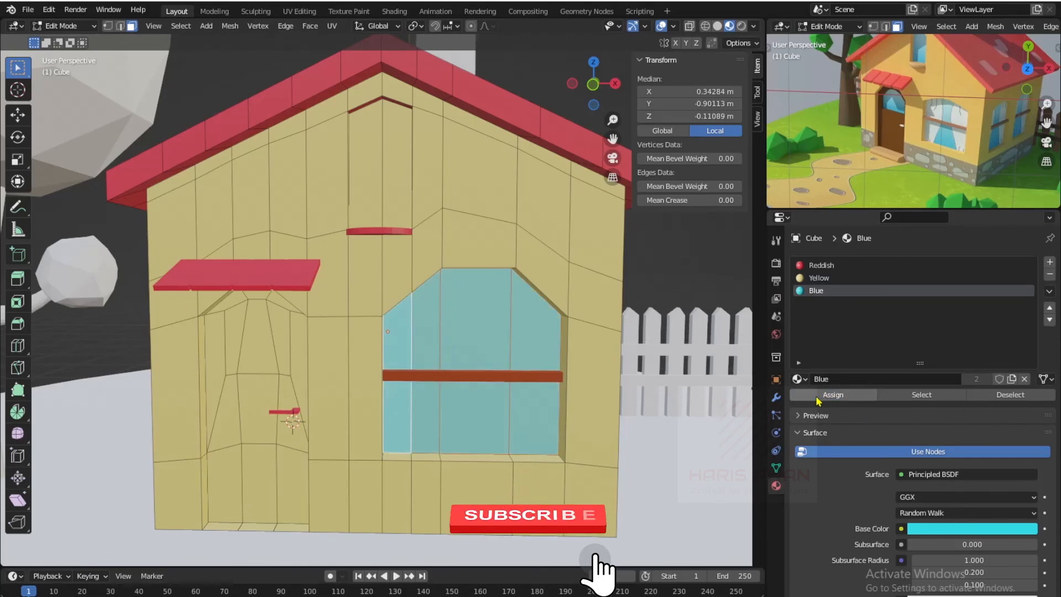
key("Tab")
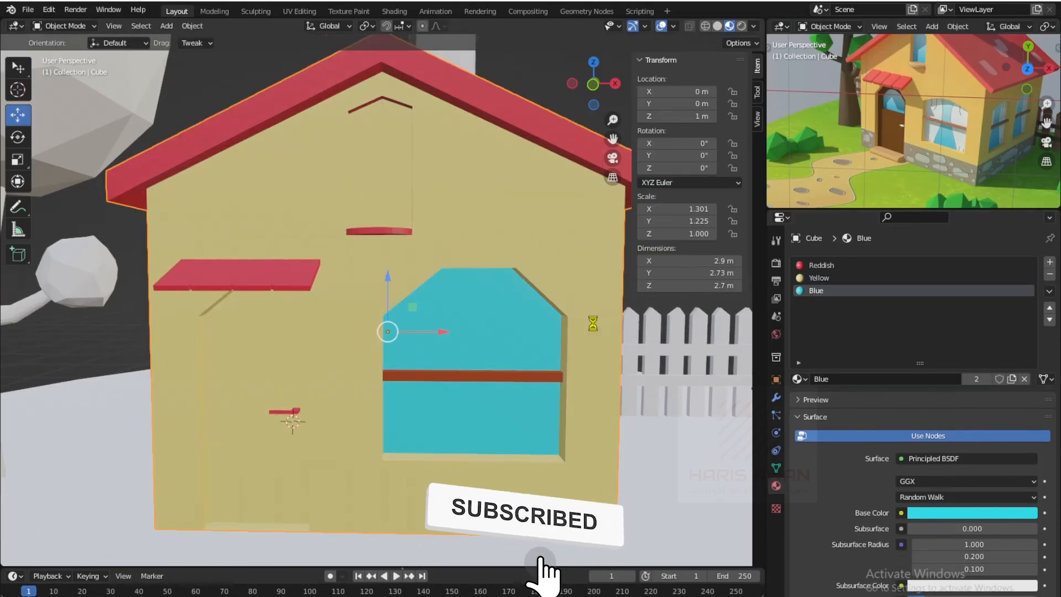
- Select the pane faces of both windows on the fence-side wall and assign the Blue material to them
scroll(576, 339, "down", 2)
middle_click_drag(576, 339, 439, 329)
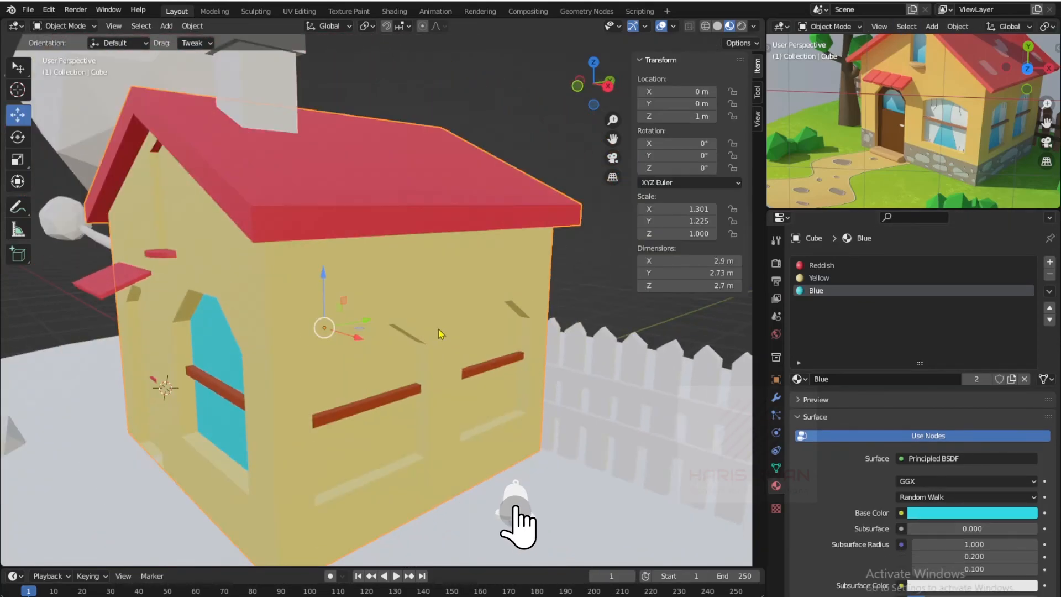
key("Tab")
left_click(506, 331)
middle_click_drag(506, 331, 479, 331)
left_click(475, 339, "shift")
left_click(453, 346, "shift")
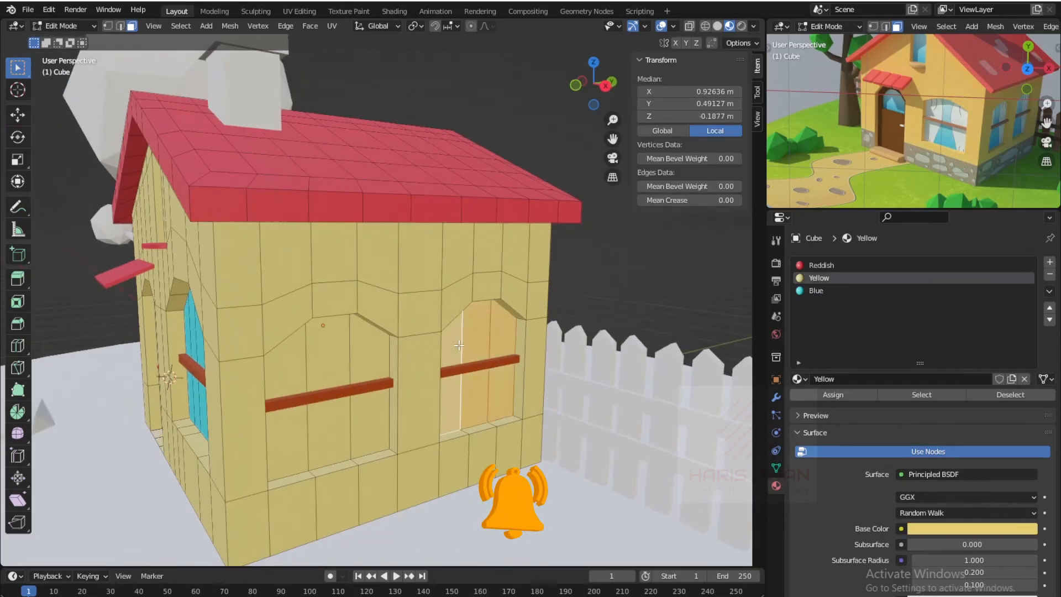
left_click(374, 365, "shift")
left_click(328, 362, "shift")
left_click(289, 369, "shift")
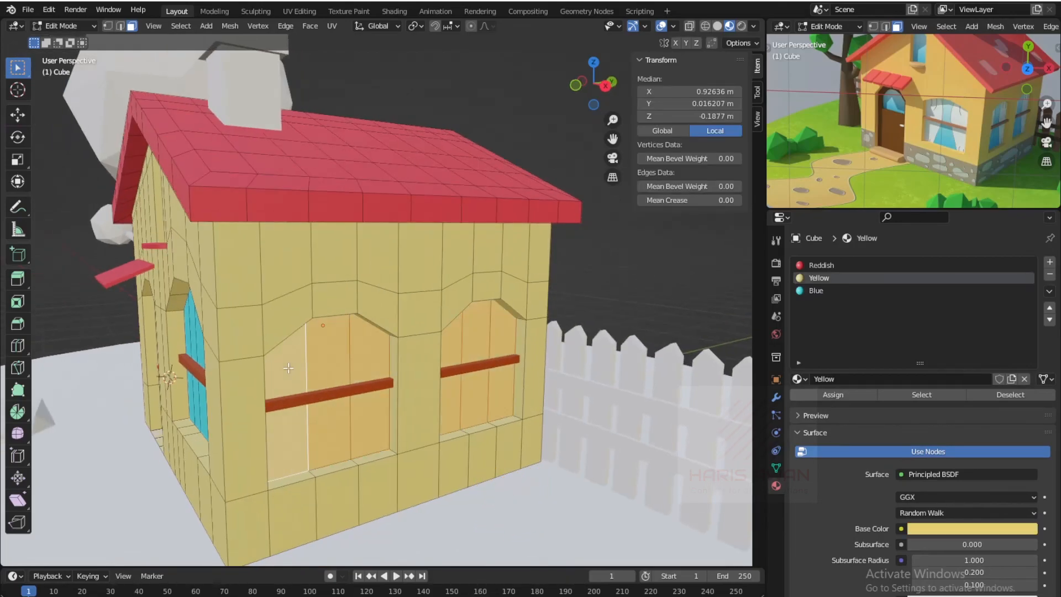
left_click(818, 291)
left_click(820, 394)
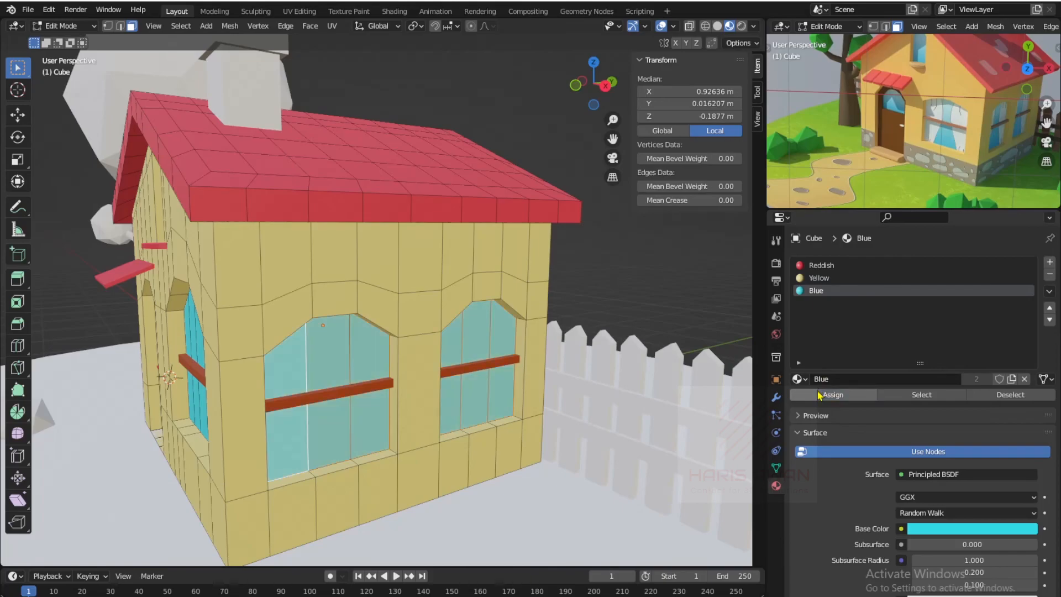
- Select the pane faces of both windows on the tree-side wall and assign the Blue material to them
scroll(249, 304, "down", 3)
middle_click_drag(238, 303, 377, 299)
scroll(378, 299, "up", 4)
left_click(364, 310)
left_click(332, 317, "shift")
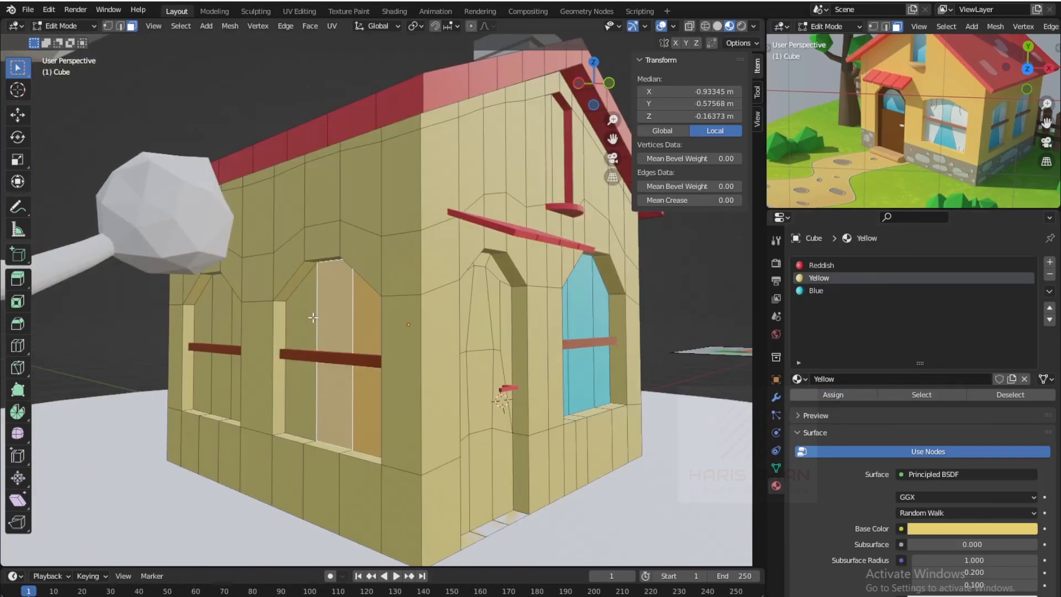
left_click(298, 322, "shift")
left_click(234, 327, "shift")
left_click(221, 326, "shift")
left_click(206, 328, "shift")
left_click(823, 290)
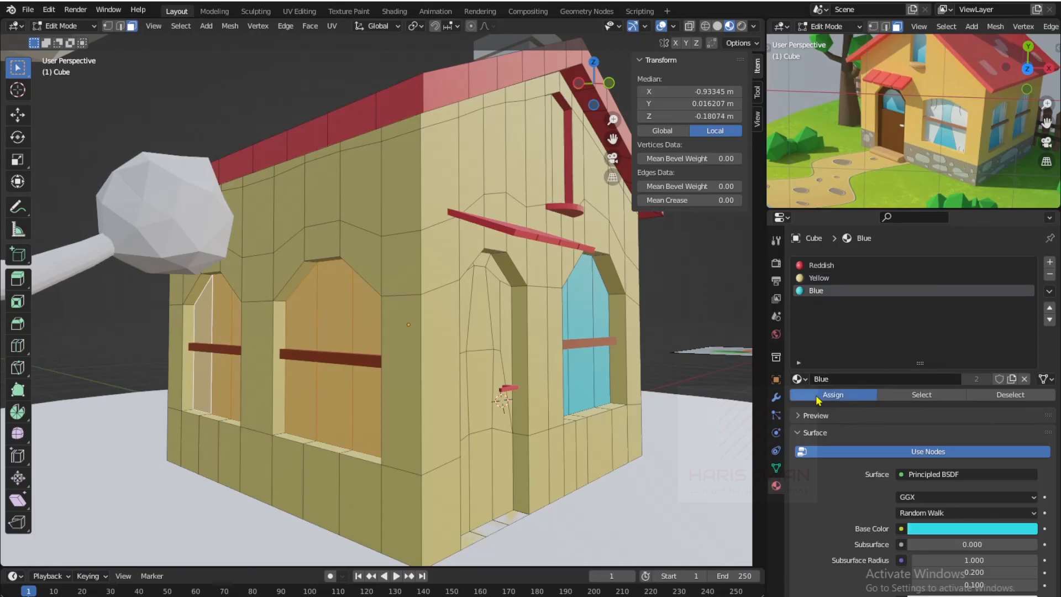
left_click(834, 395)
- Add a fourth material slot to the house and set it to the existing Dark Brown material
scroll(607, 257, "down", 6)
scroll(607, 257, "up", 2)
key("Tab")
middle_click_drag(588, 296, 431, 318)
scroll(459, 300, "up", 3)
key("Tab")
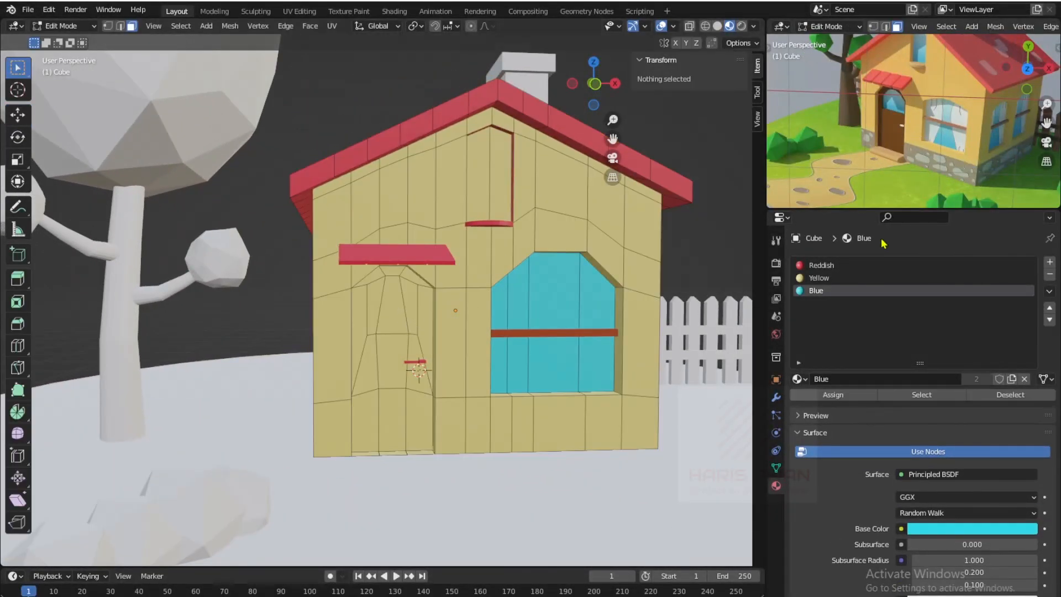
key("Tab")
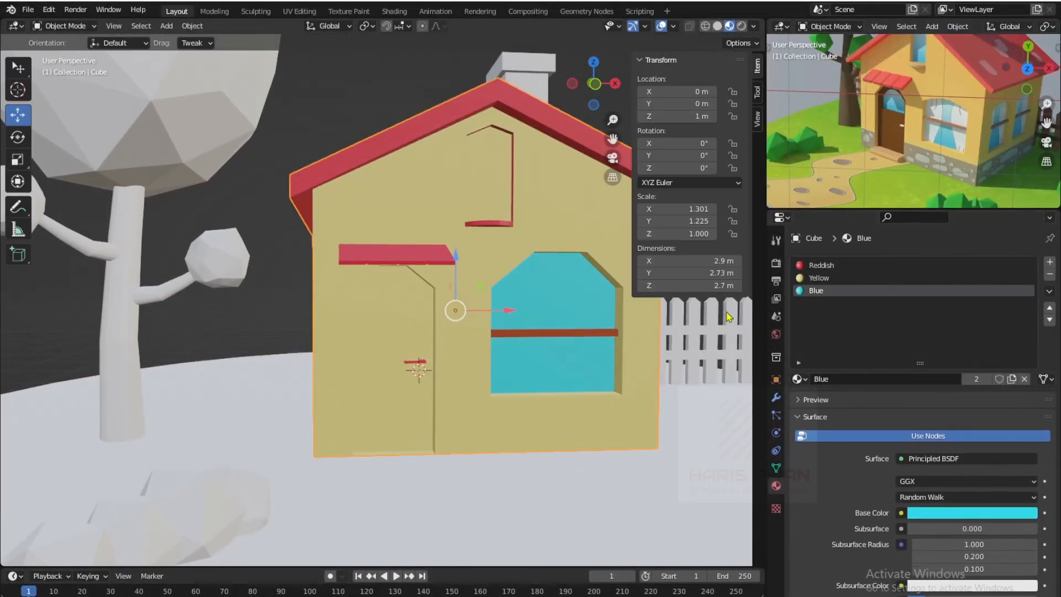
left_click(1050, 262)
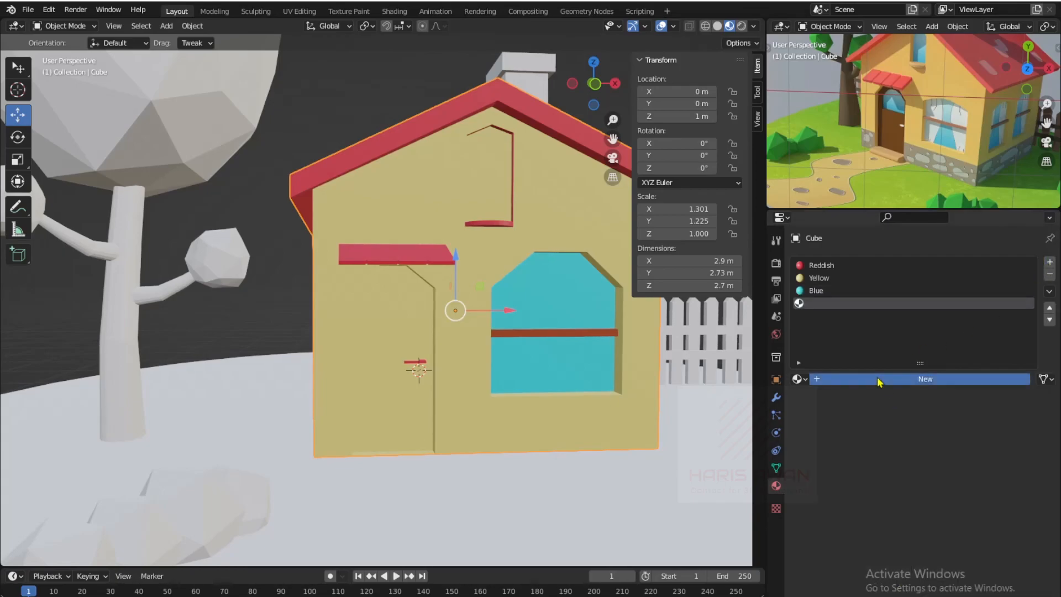
left_click(893, 381)
left_click(799, 379)
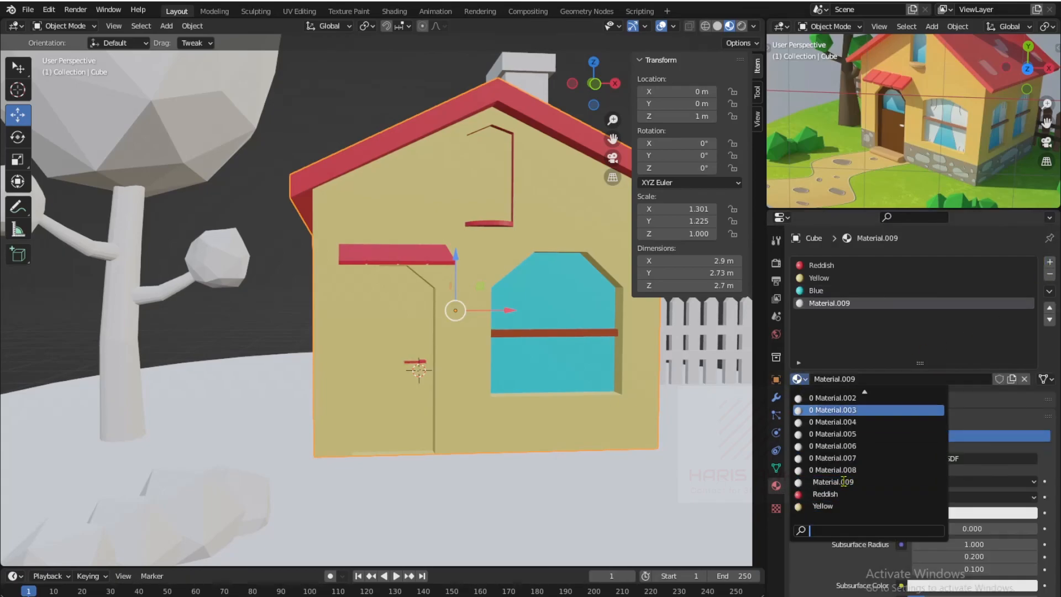
left_click(832, 434)
- Select all the faces of the front door in the house mesh and assign the Dark Brown material to them
scroll(447, 403, "up", 6)
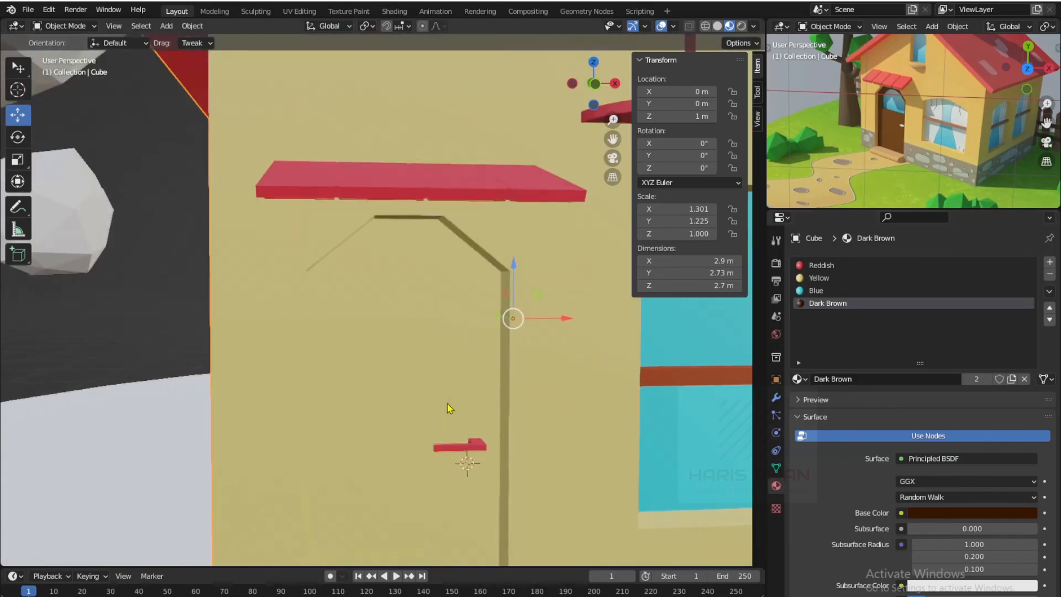
key("Tab")
left_click(445, 317)
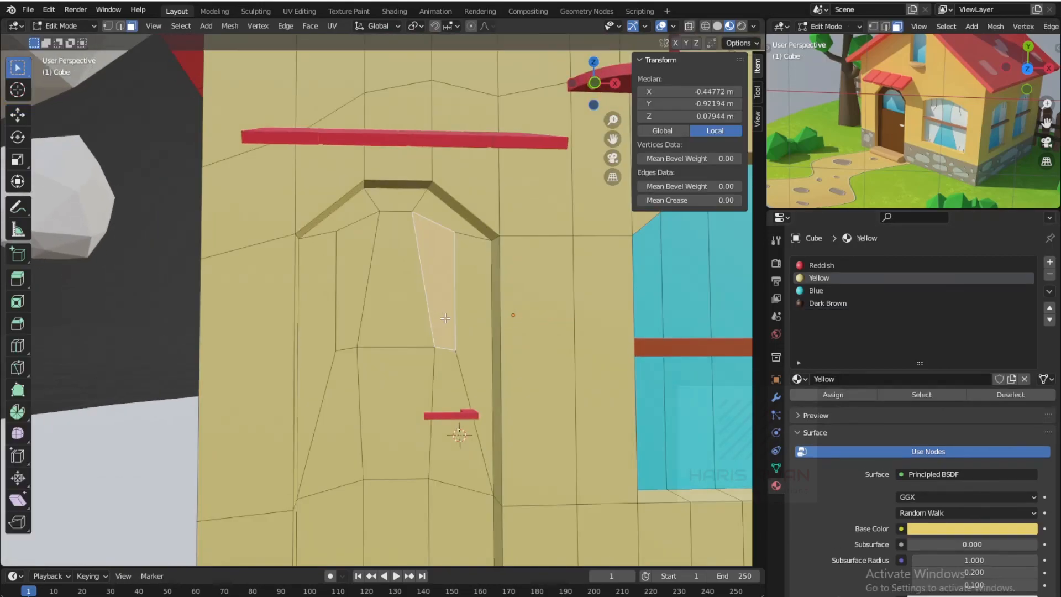
middle_click_drag(392, 380, 425, 203, "shift")
key("m")
left_click(468, 345)
key("ctrl+z")
key("c")
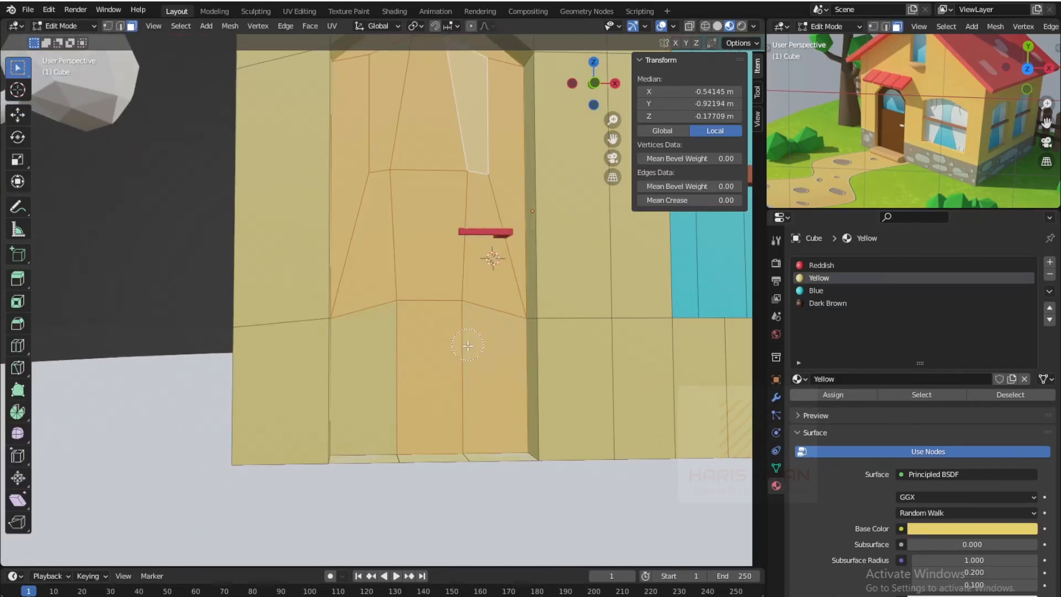
left_click(824, 304)
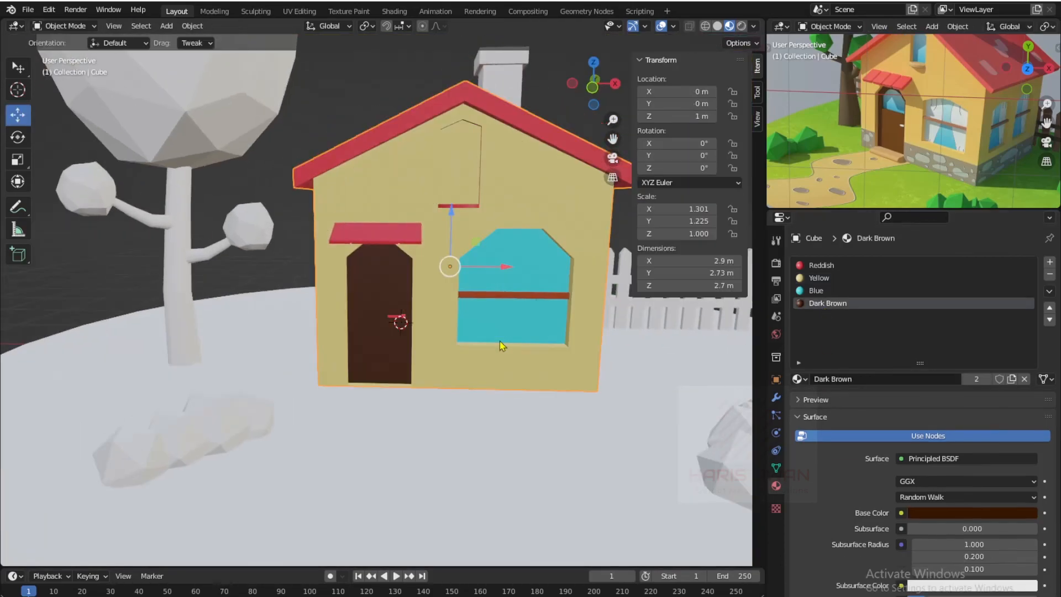
- Apply a green material to the circular ground and add a second material named DARK GREEN with a dark green base color
scroll(885, 173, "up", 3)
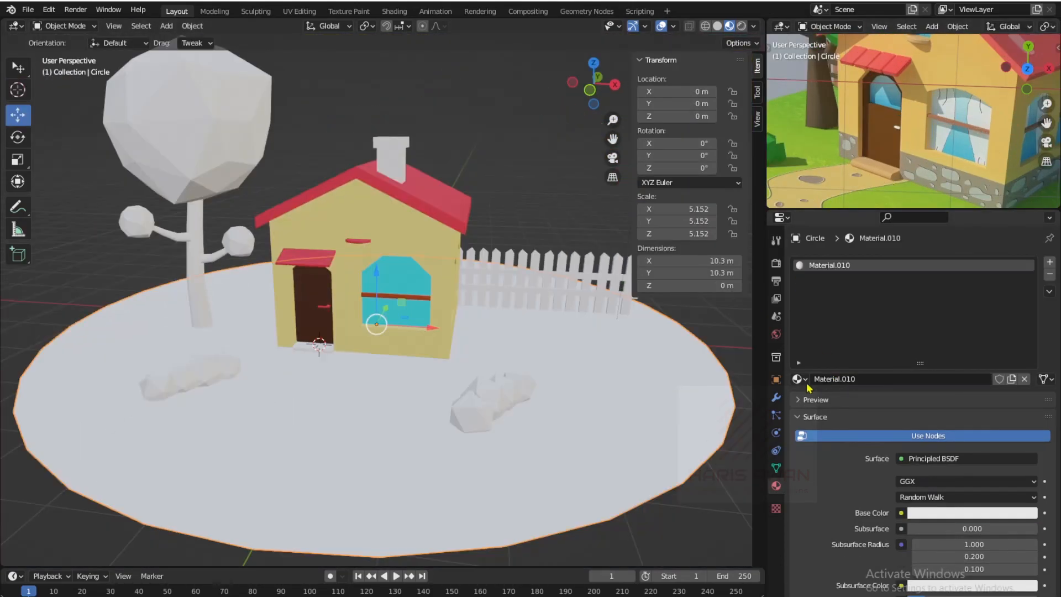
left_click(797, 378)
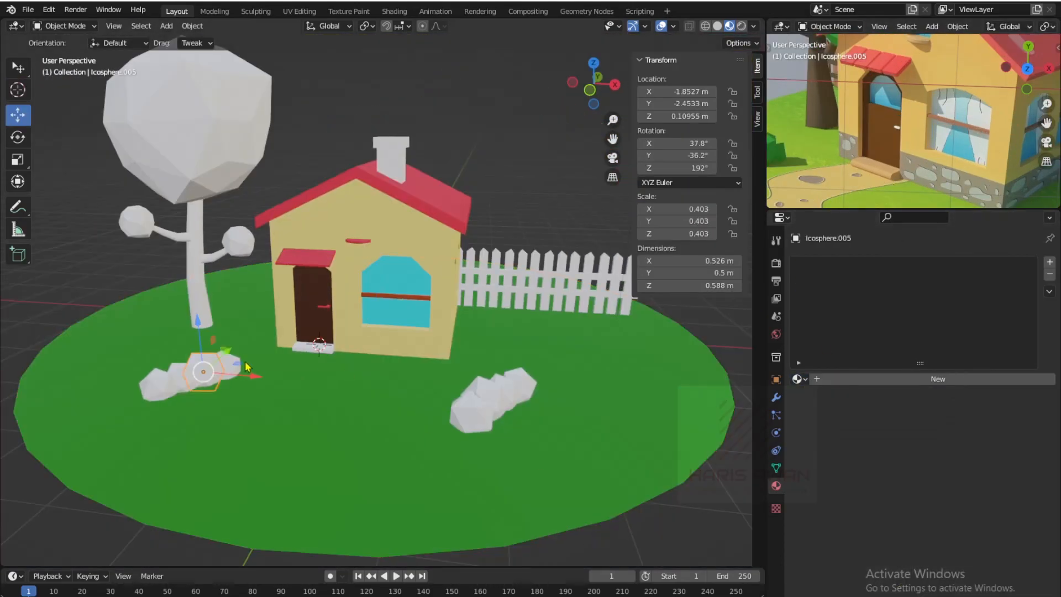
left_click(495, 395)
left_click(581, 422)
left_click(985, 379)
left_click(1049, 262)
left_click(926, 379)
double_click(908, 380)
type("DARK F")
left_click(973, 513)
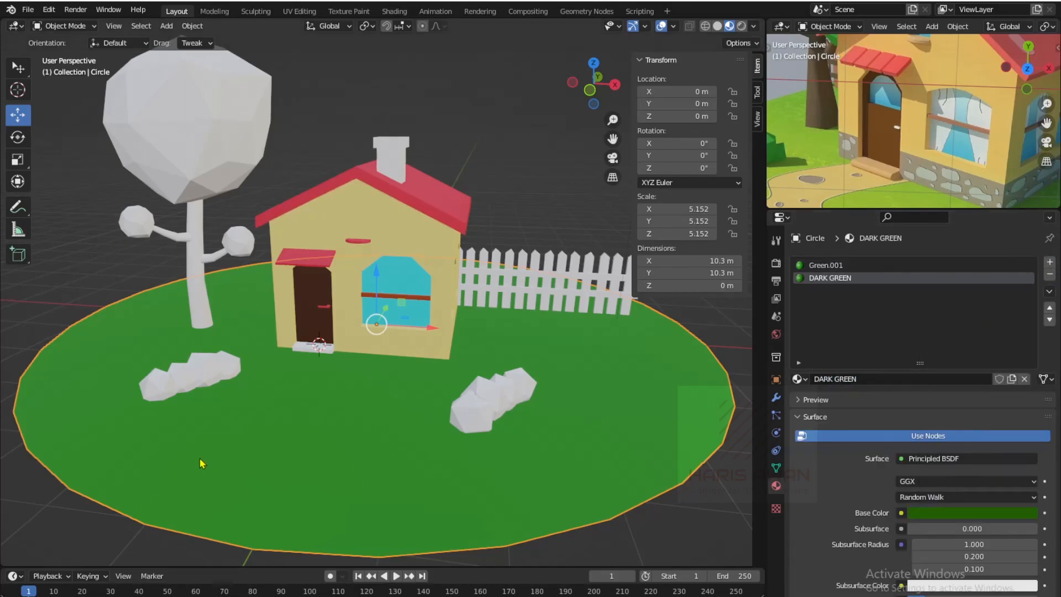
- Assign the DARK GREEN material to the active piece of the fence-side bush and link it to the bush's other selected pieces
left_click(498, 400)
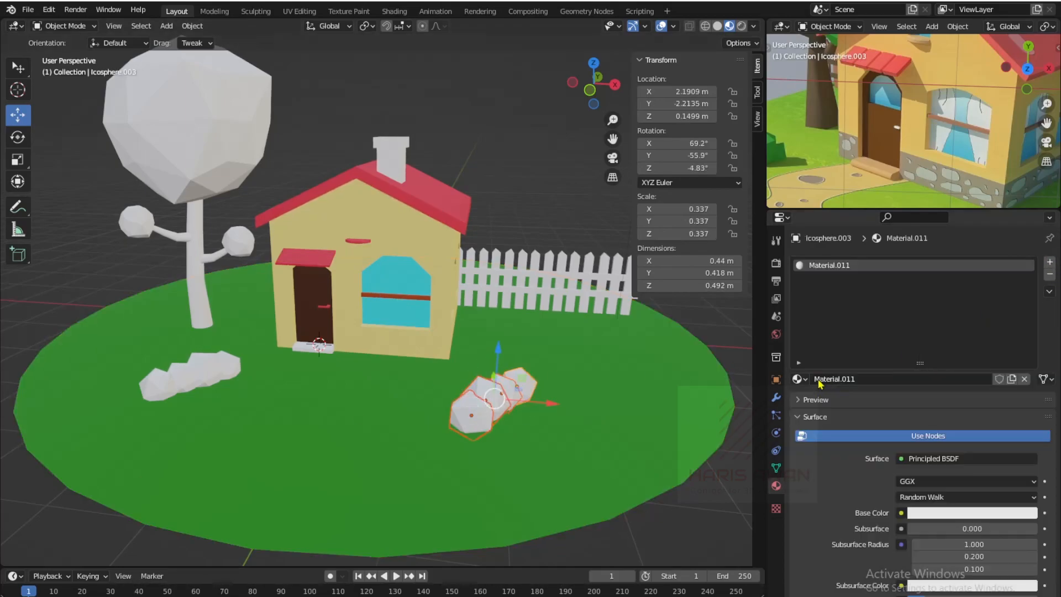
left_click(797, 379)
left_click(829, 420)
key("ctrl+l")
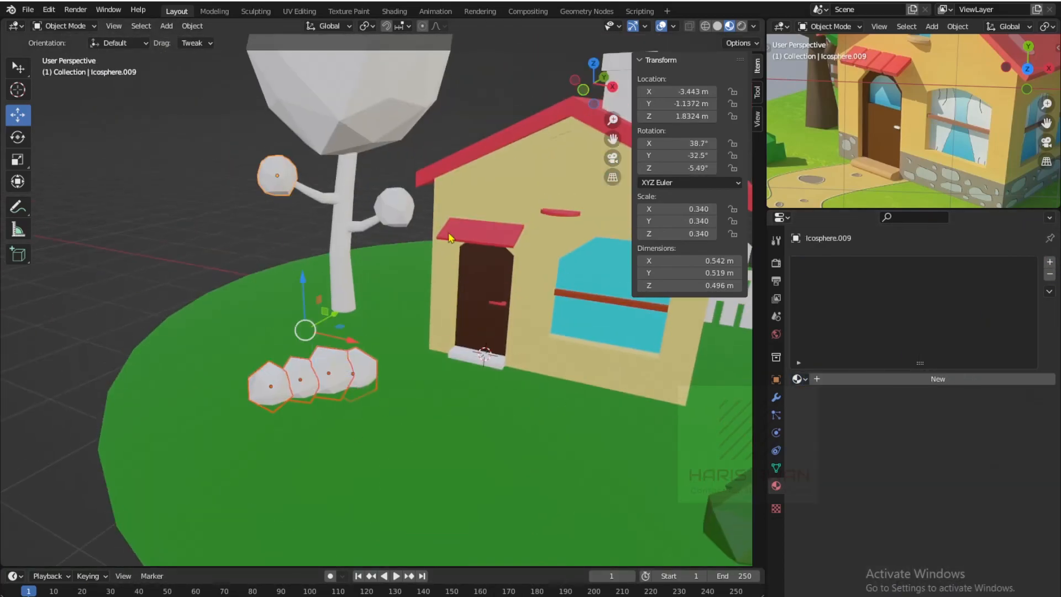
- Extend the selection of uncoloured bush and tree foliage pieces with another piece
left_click(499, 384, "shift")
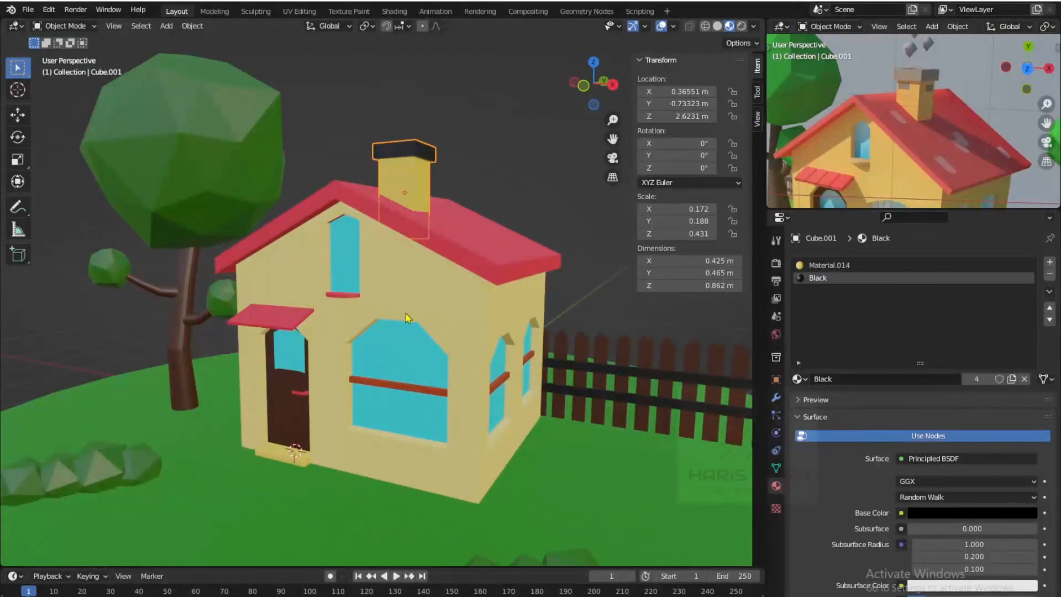
- Examine the coloured house, chimney, fence, bushes and tree from several angles and compare them with the reference image
scroll(406, 314, "down", 2)
scroll(420, 315, "up", 4)
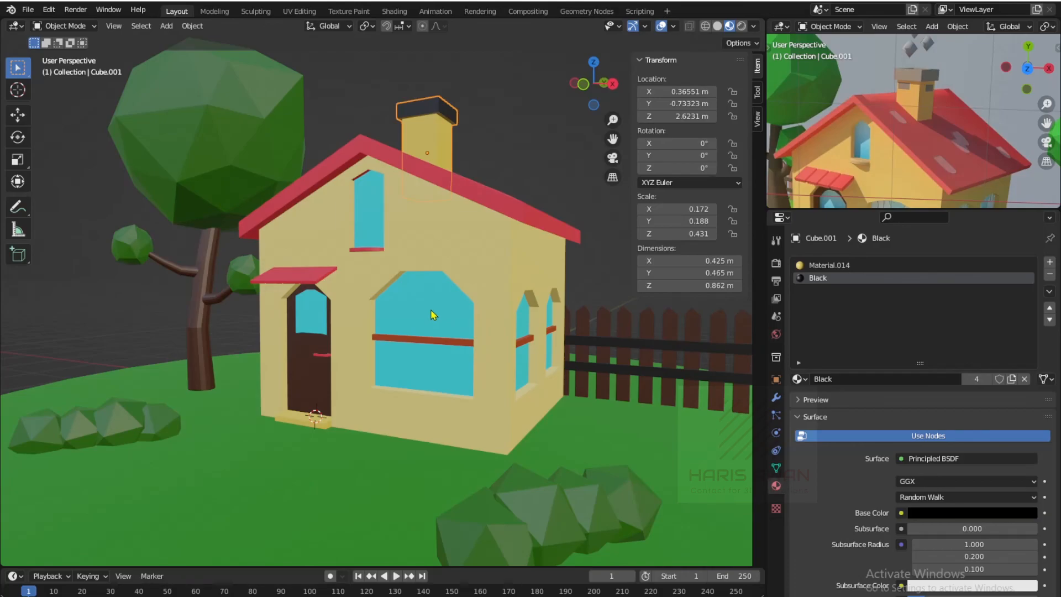
scroll(430, 314, "down", 2)
middle_click_drag(428, 315, 431, 329)
scroll(924, 181, "down", 3)
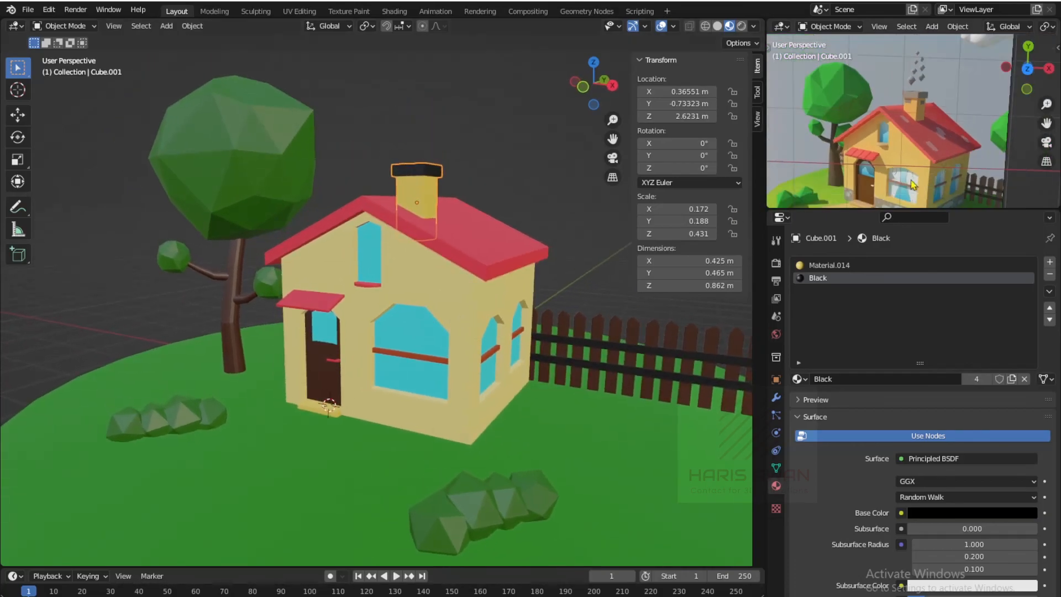
middle_click_drag(885, 185, 886, 146, "shift")
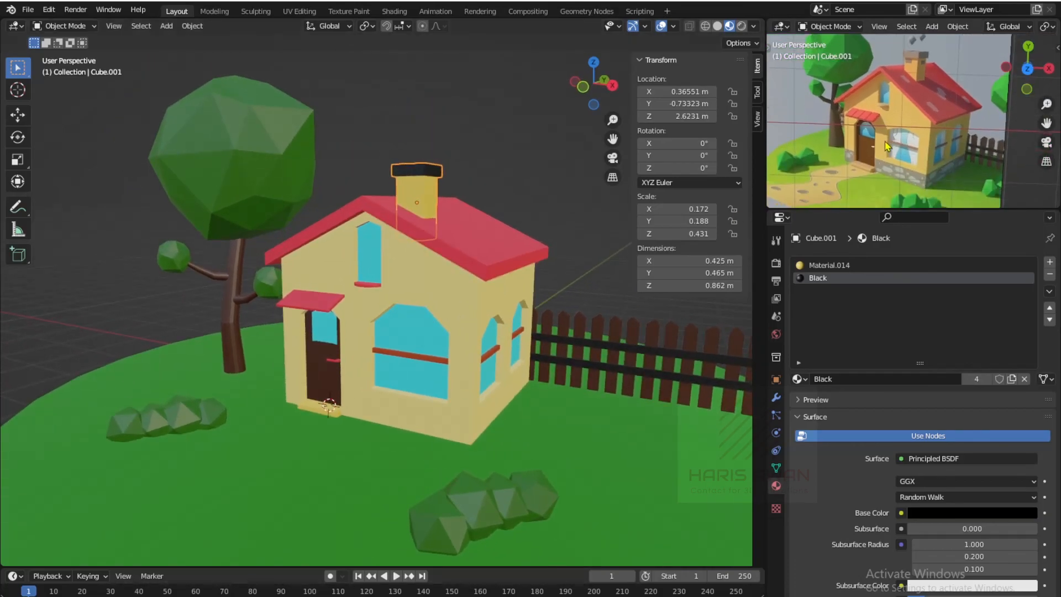
mouse_move(474, 345)
middle_mouse_down()
mouse_move(508, 331)
mouse_move(466, 328)
middle_mouse_up()
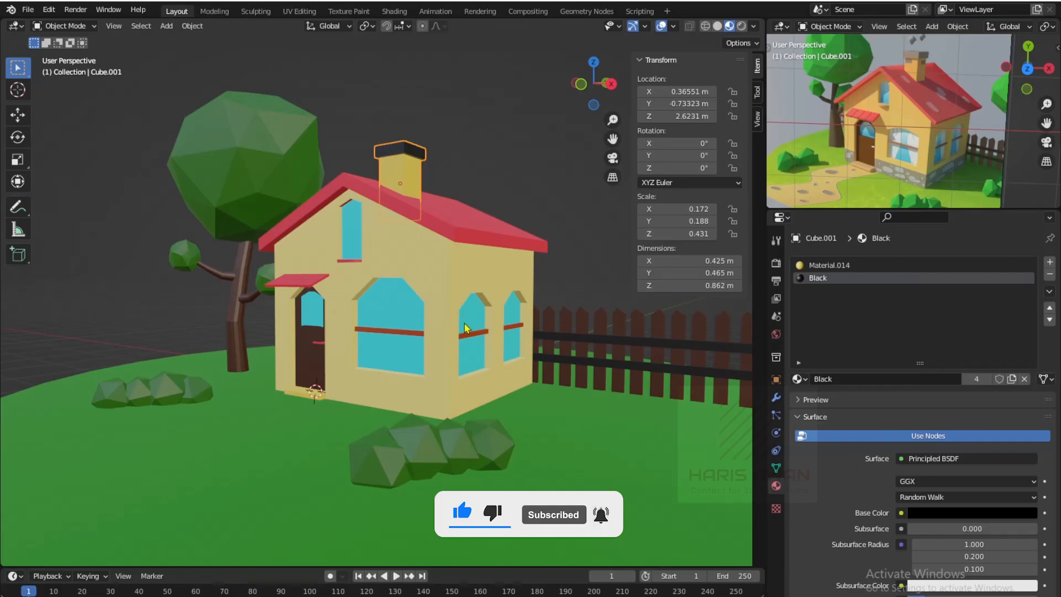
middle_click_drag(375, 177, 500, 208)
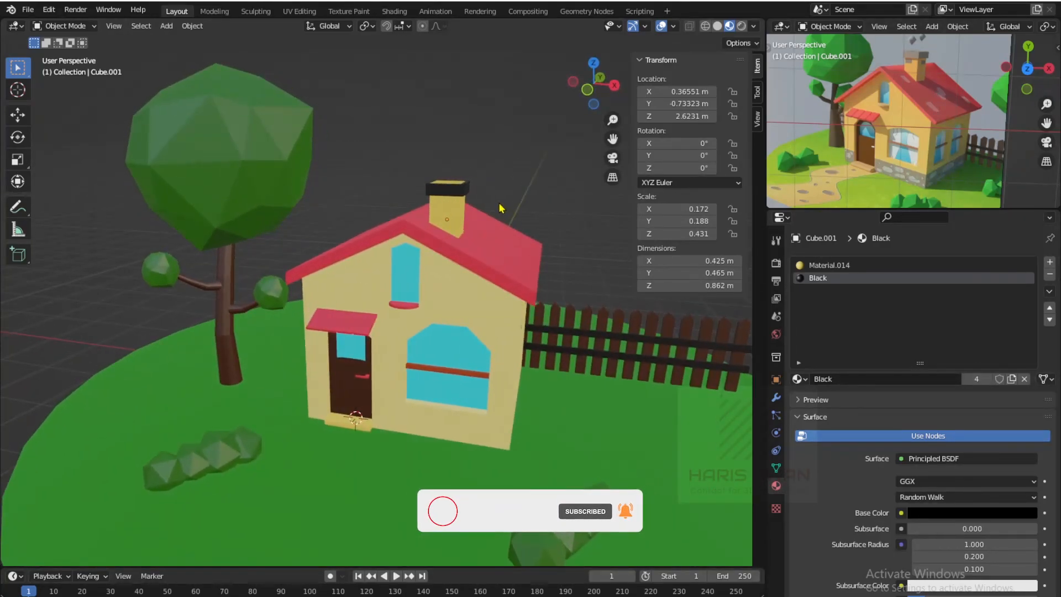